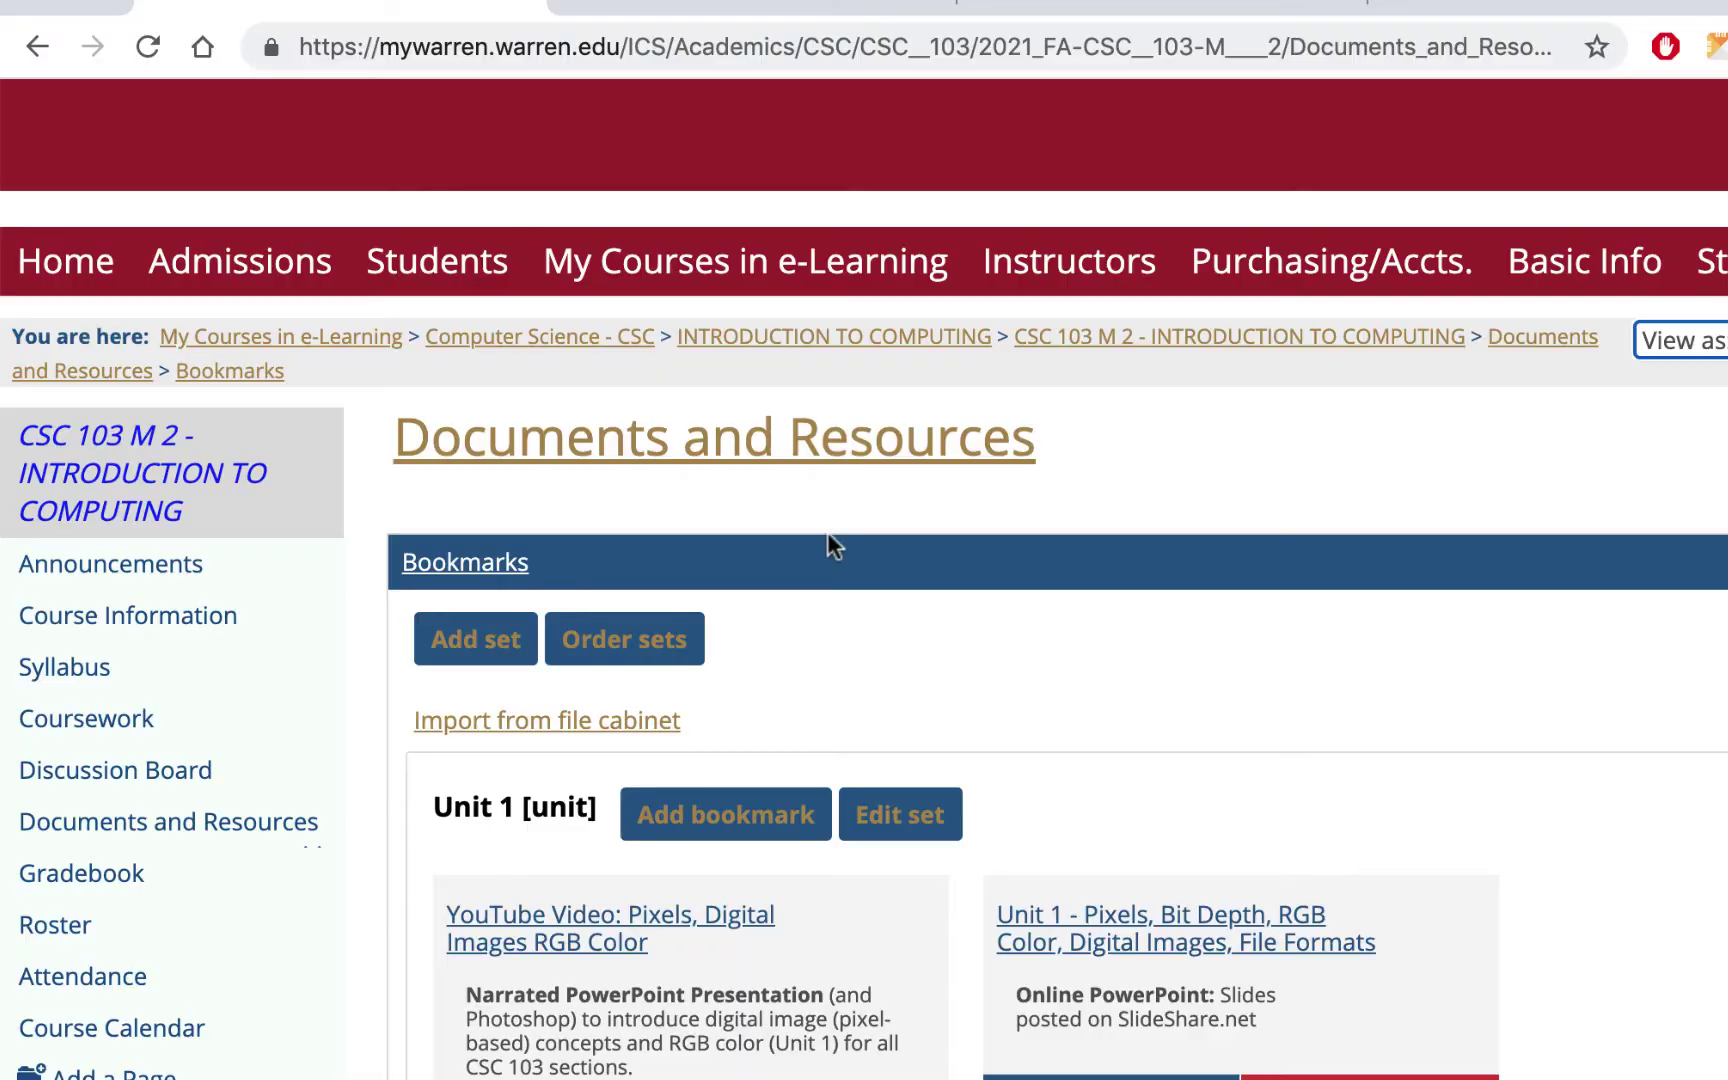
- Open the csc103-Fall2020 Google Photos album from the 4-KidsBeach Cloning Exercise bookmark in Unit 2
scroll(812, 556, down, 8)
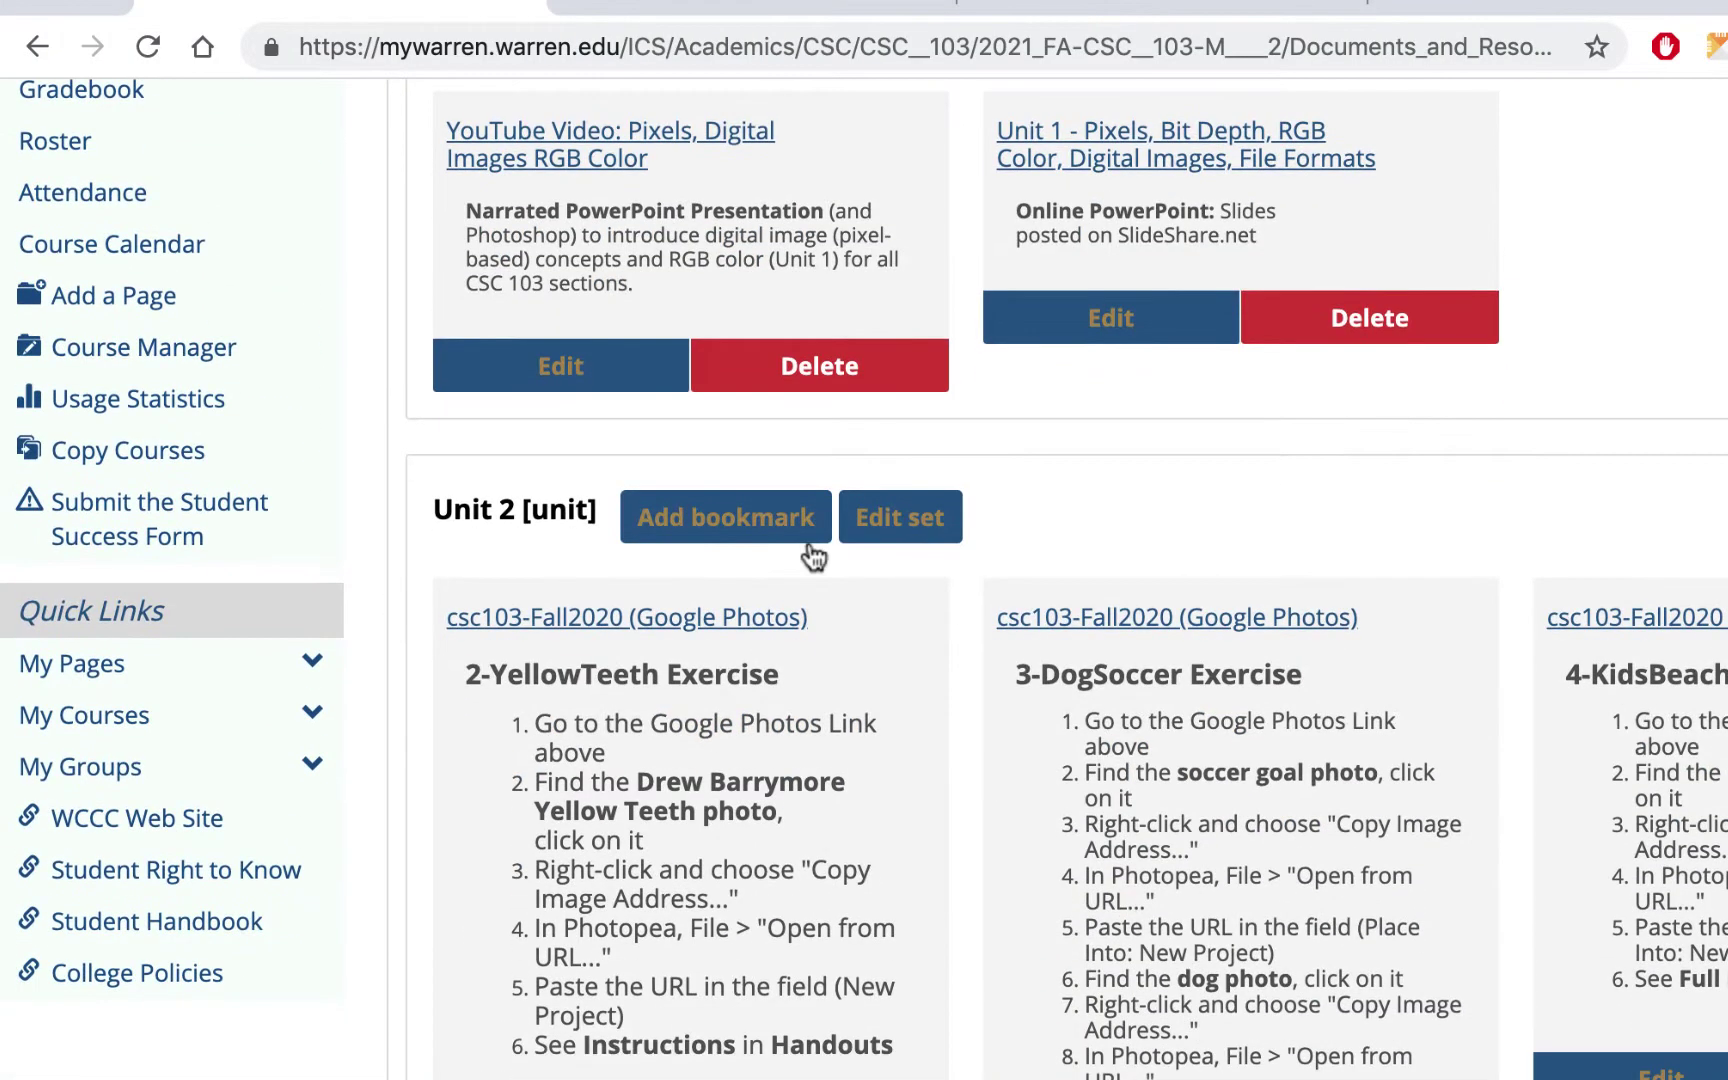
scroll(1160, 545, down, 2)
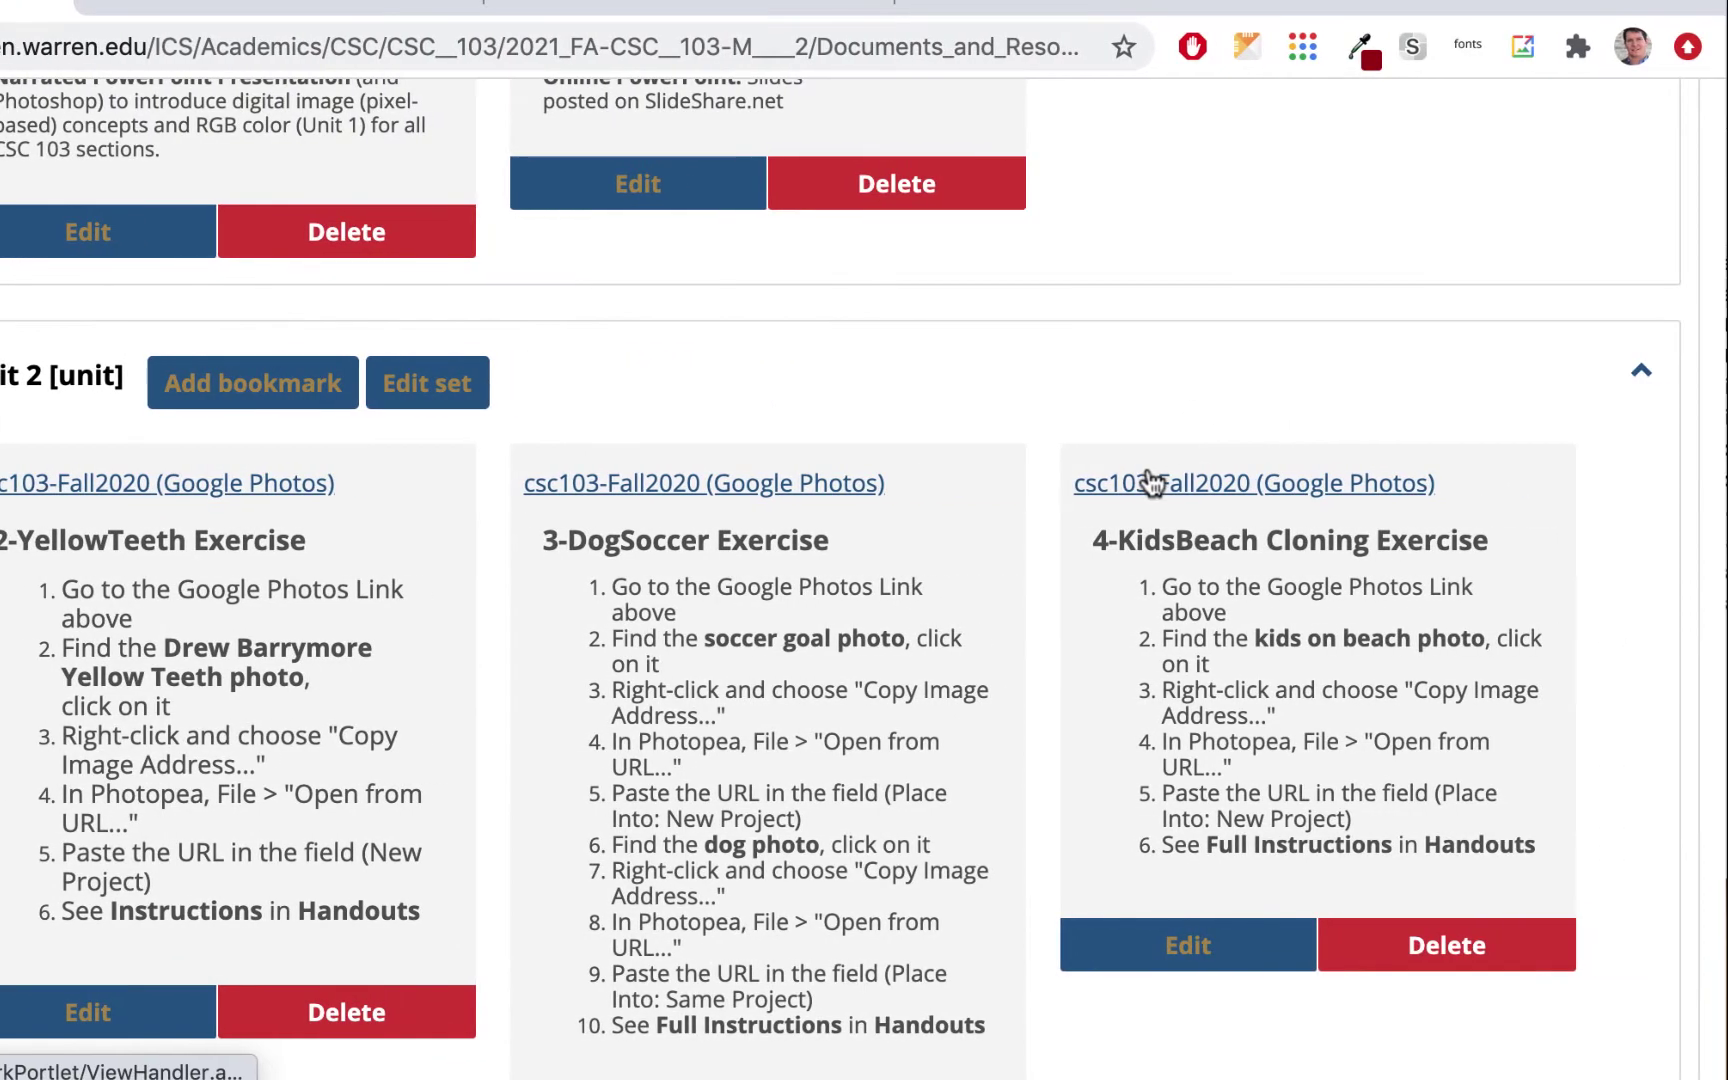
click(1152, 484)
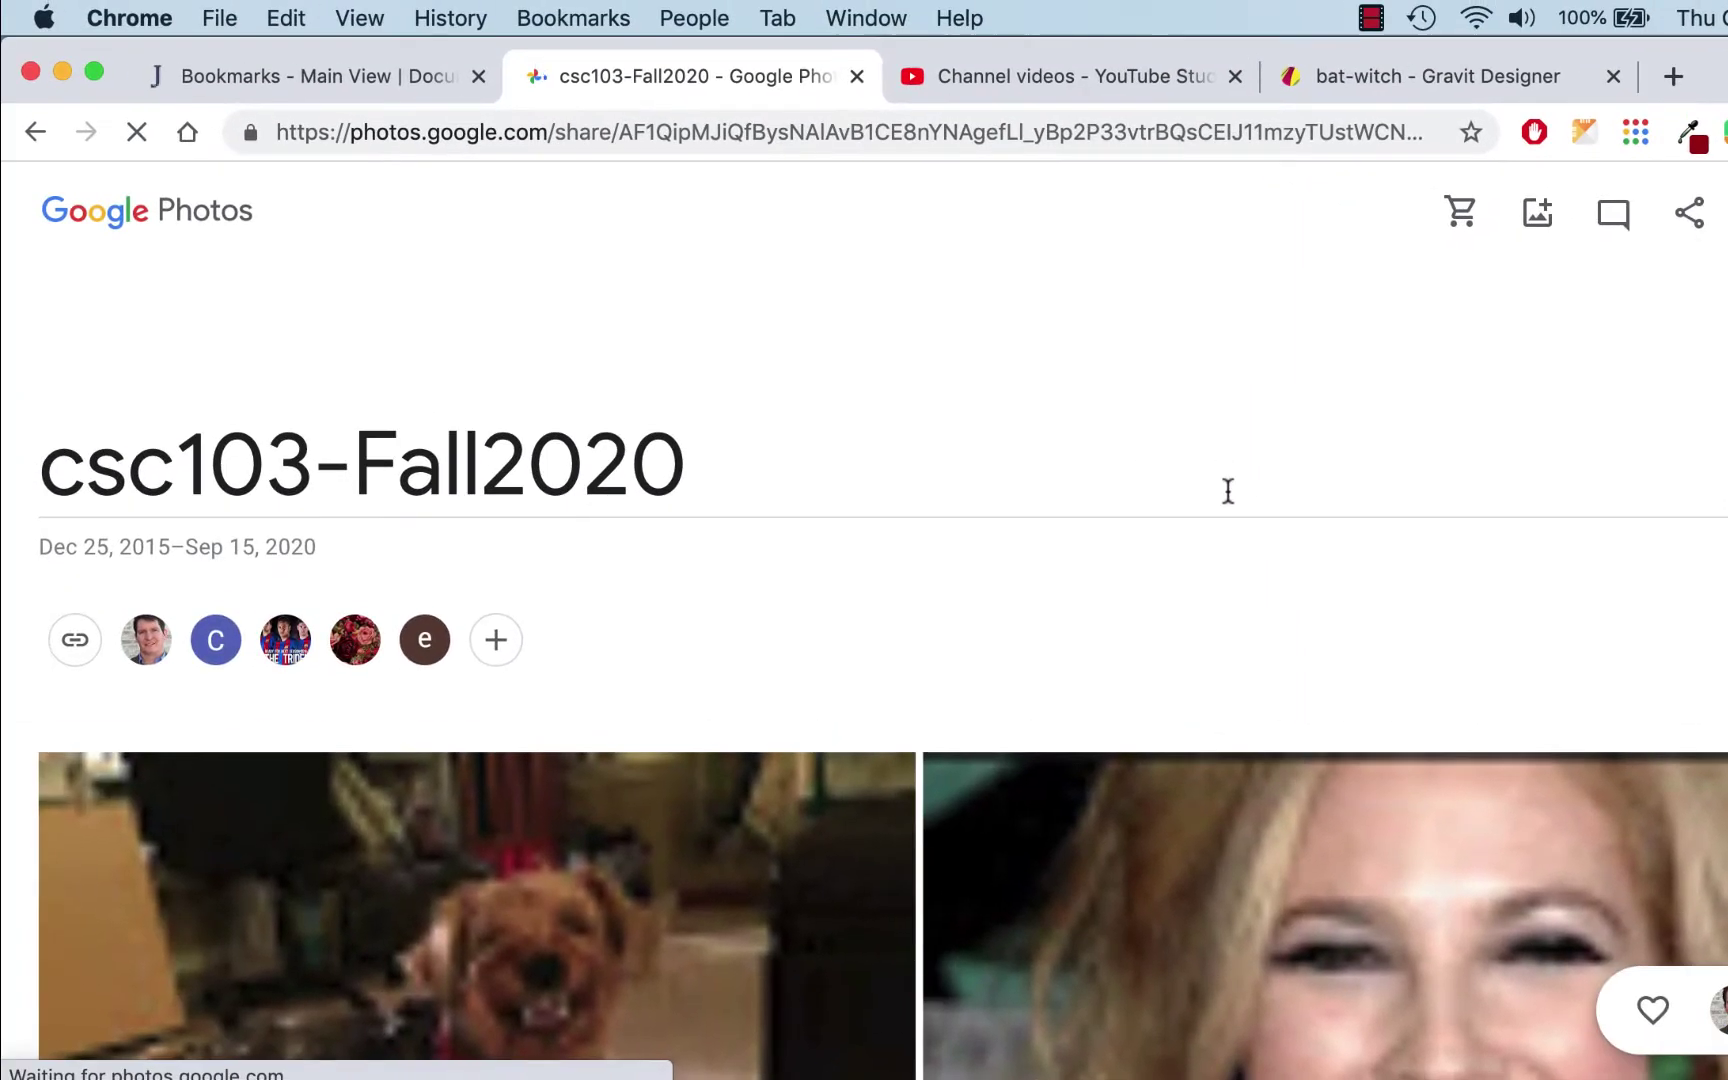
- Find the bat photo in the album, open it at full size and copy the image
scroll(1105, 468, down, 10)
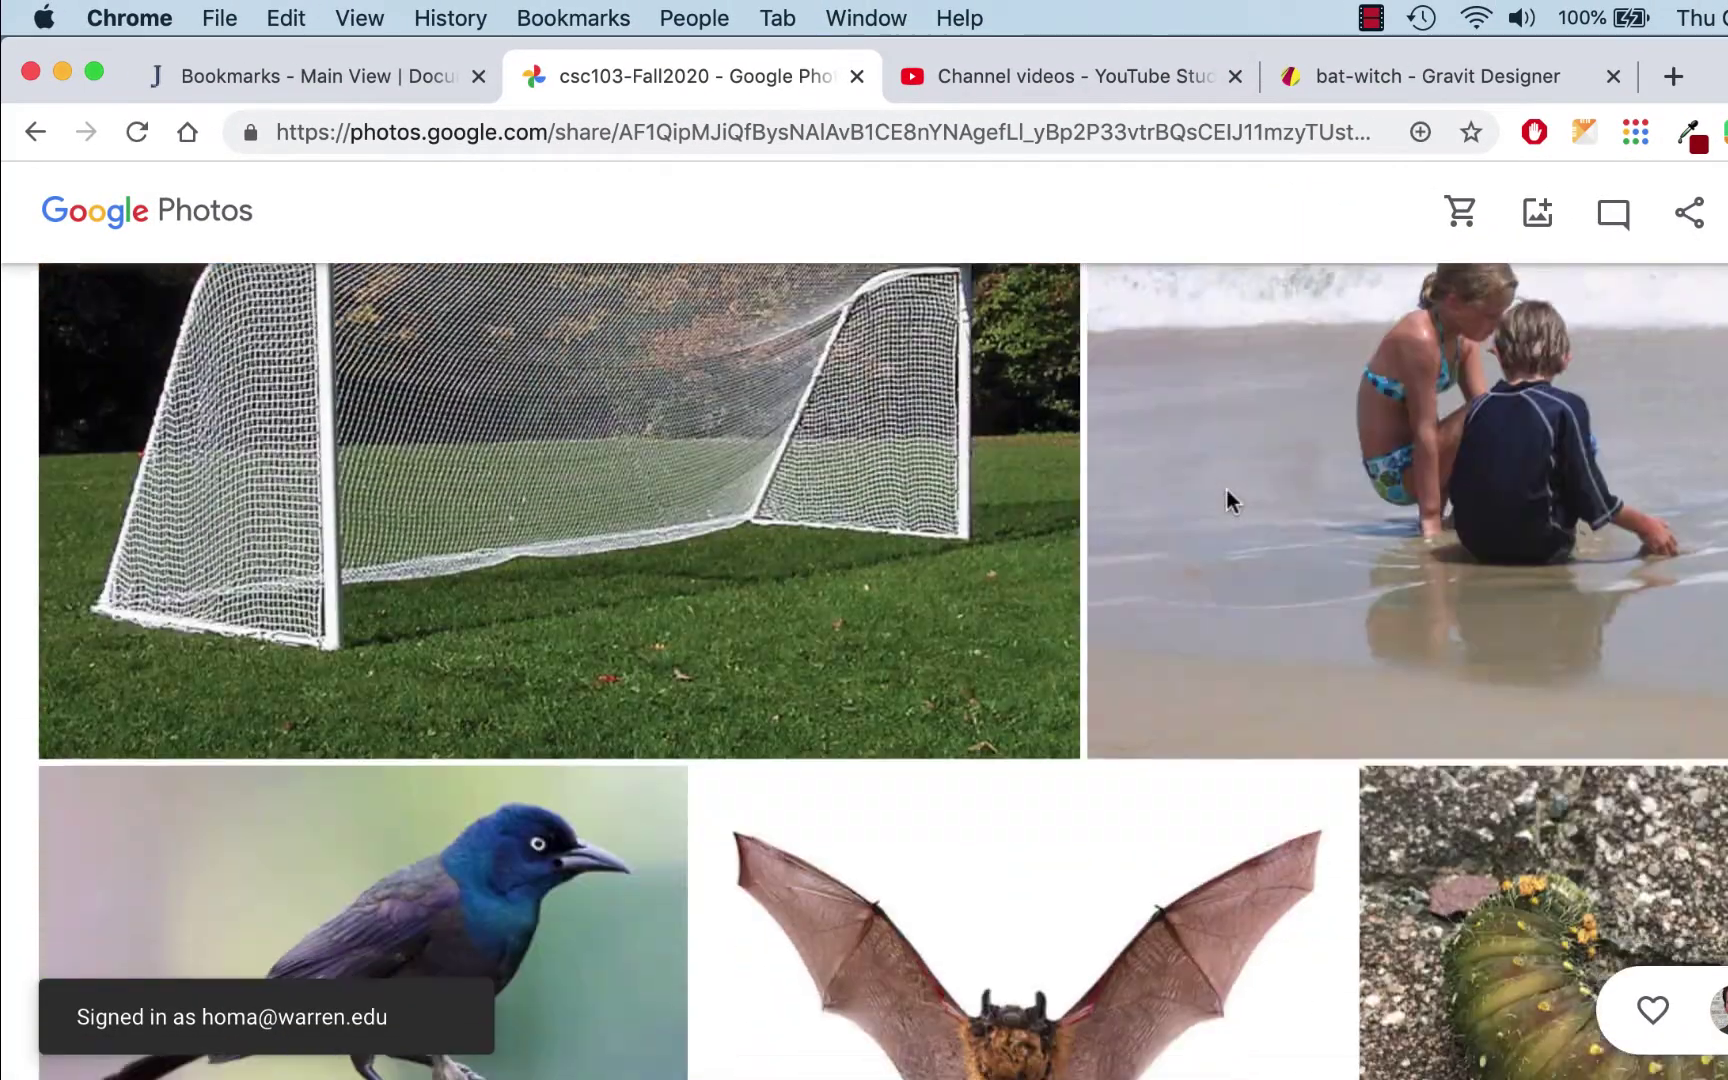
scroll(1226, 487, down, 3)
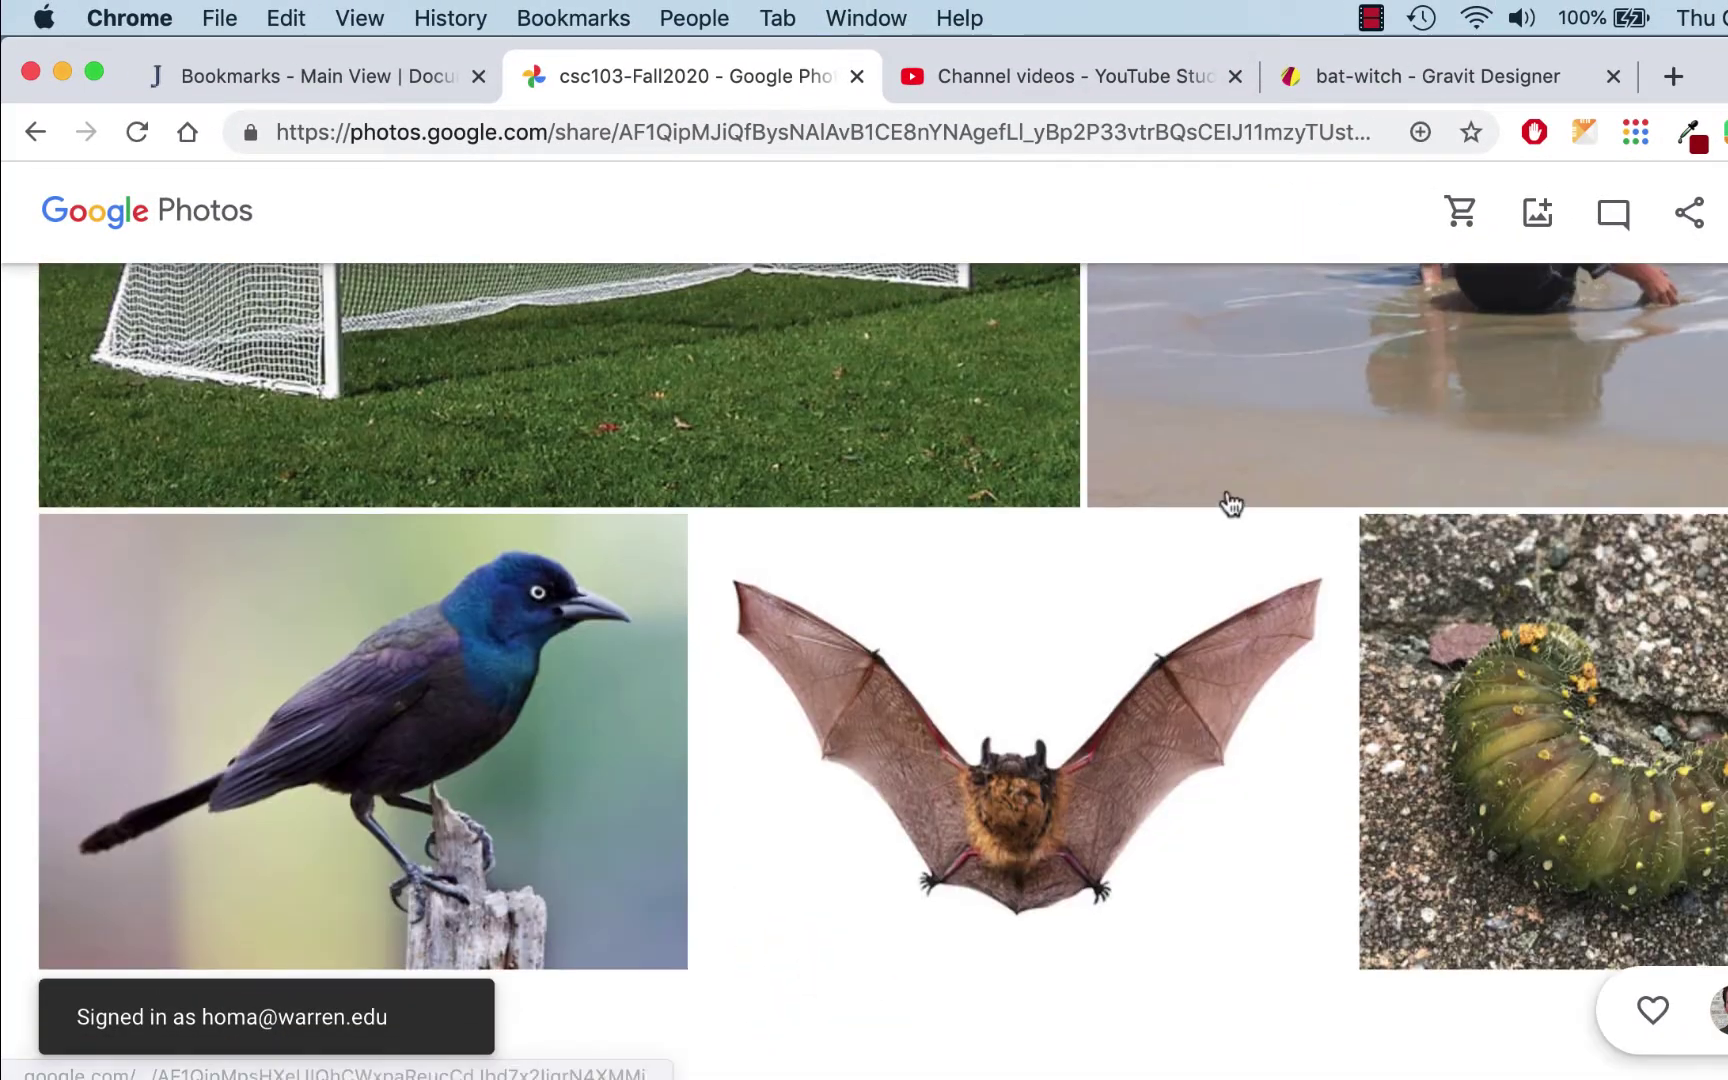
click(1091, 773)
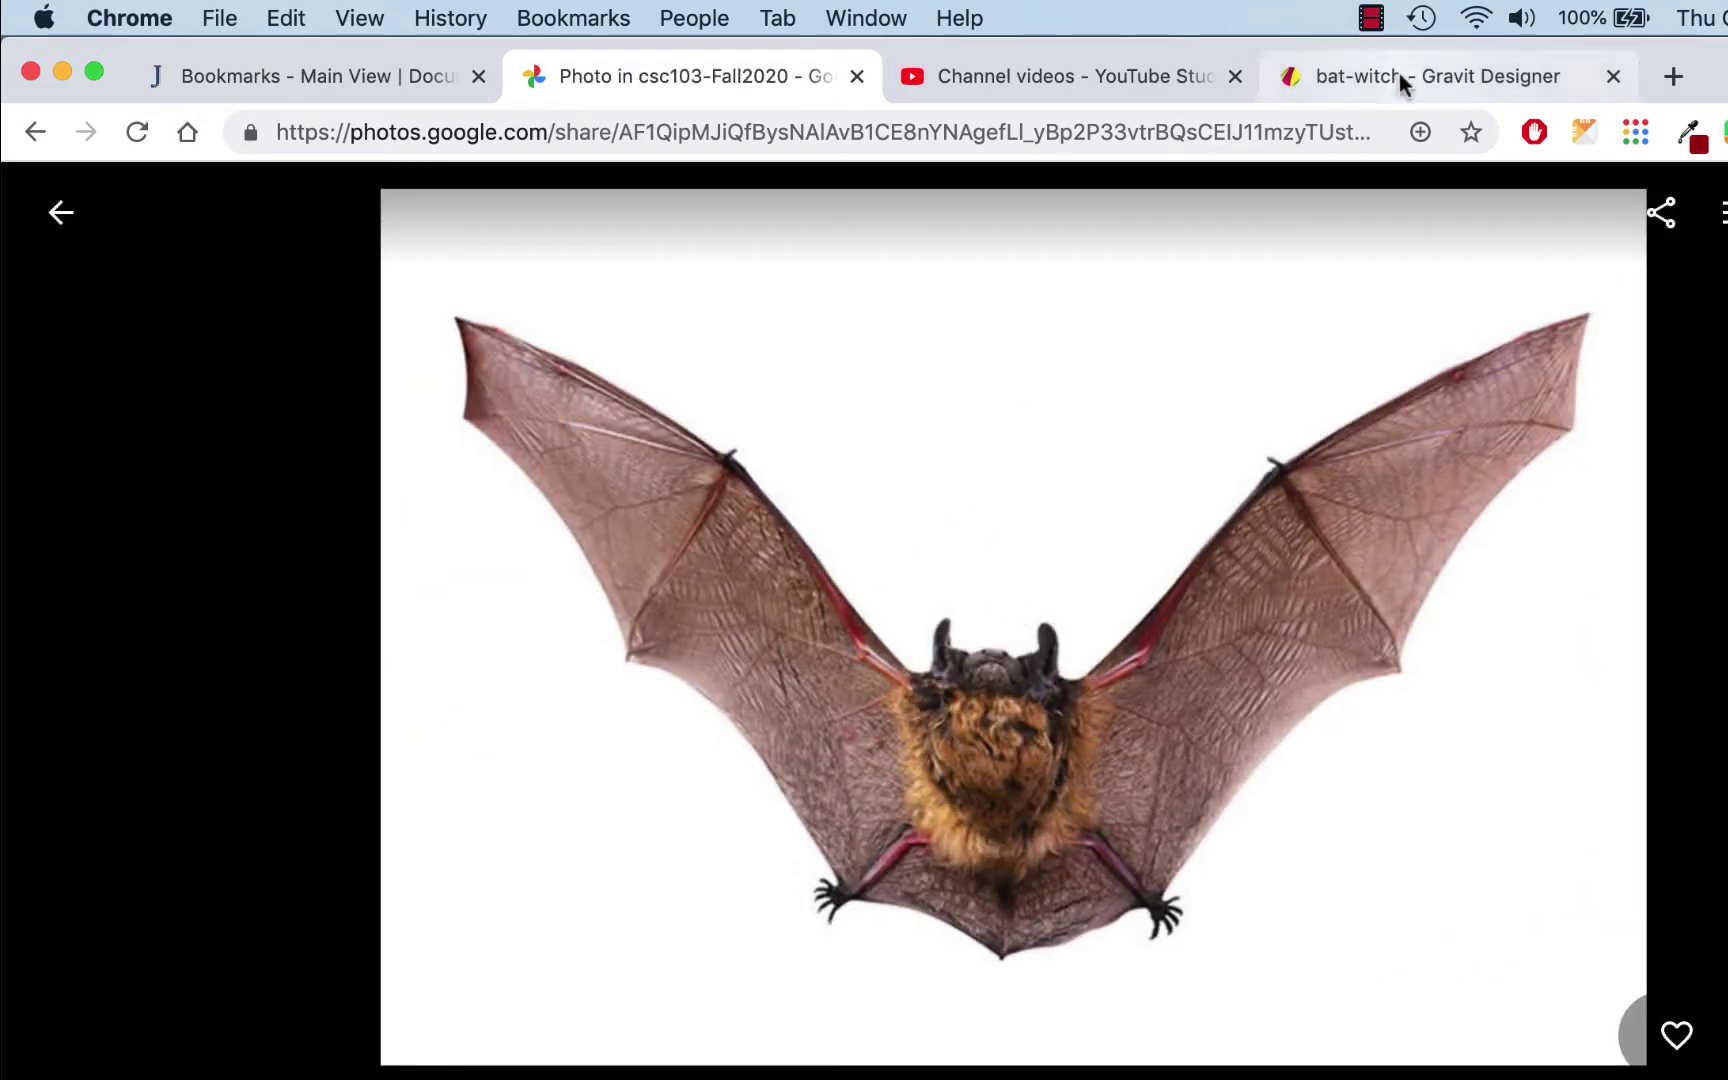
right_click(1073, 470)
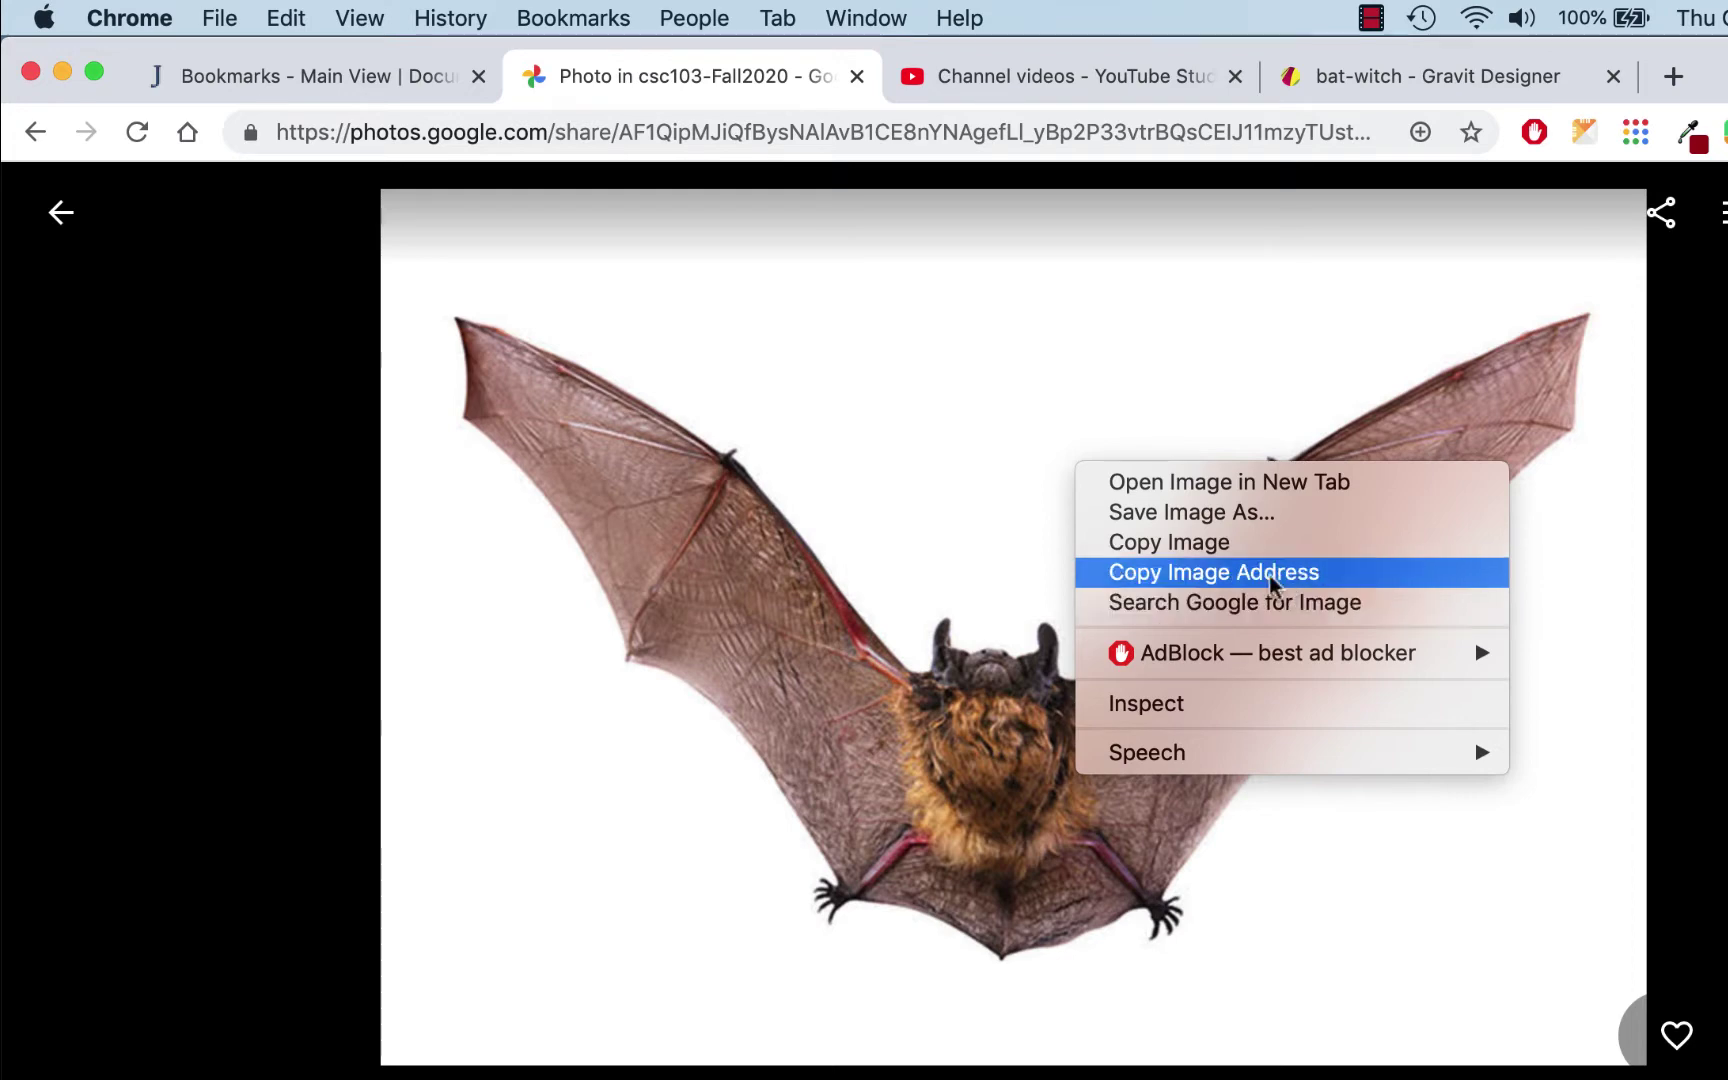
click(1205, 543)
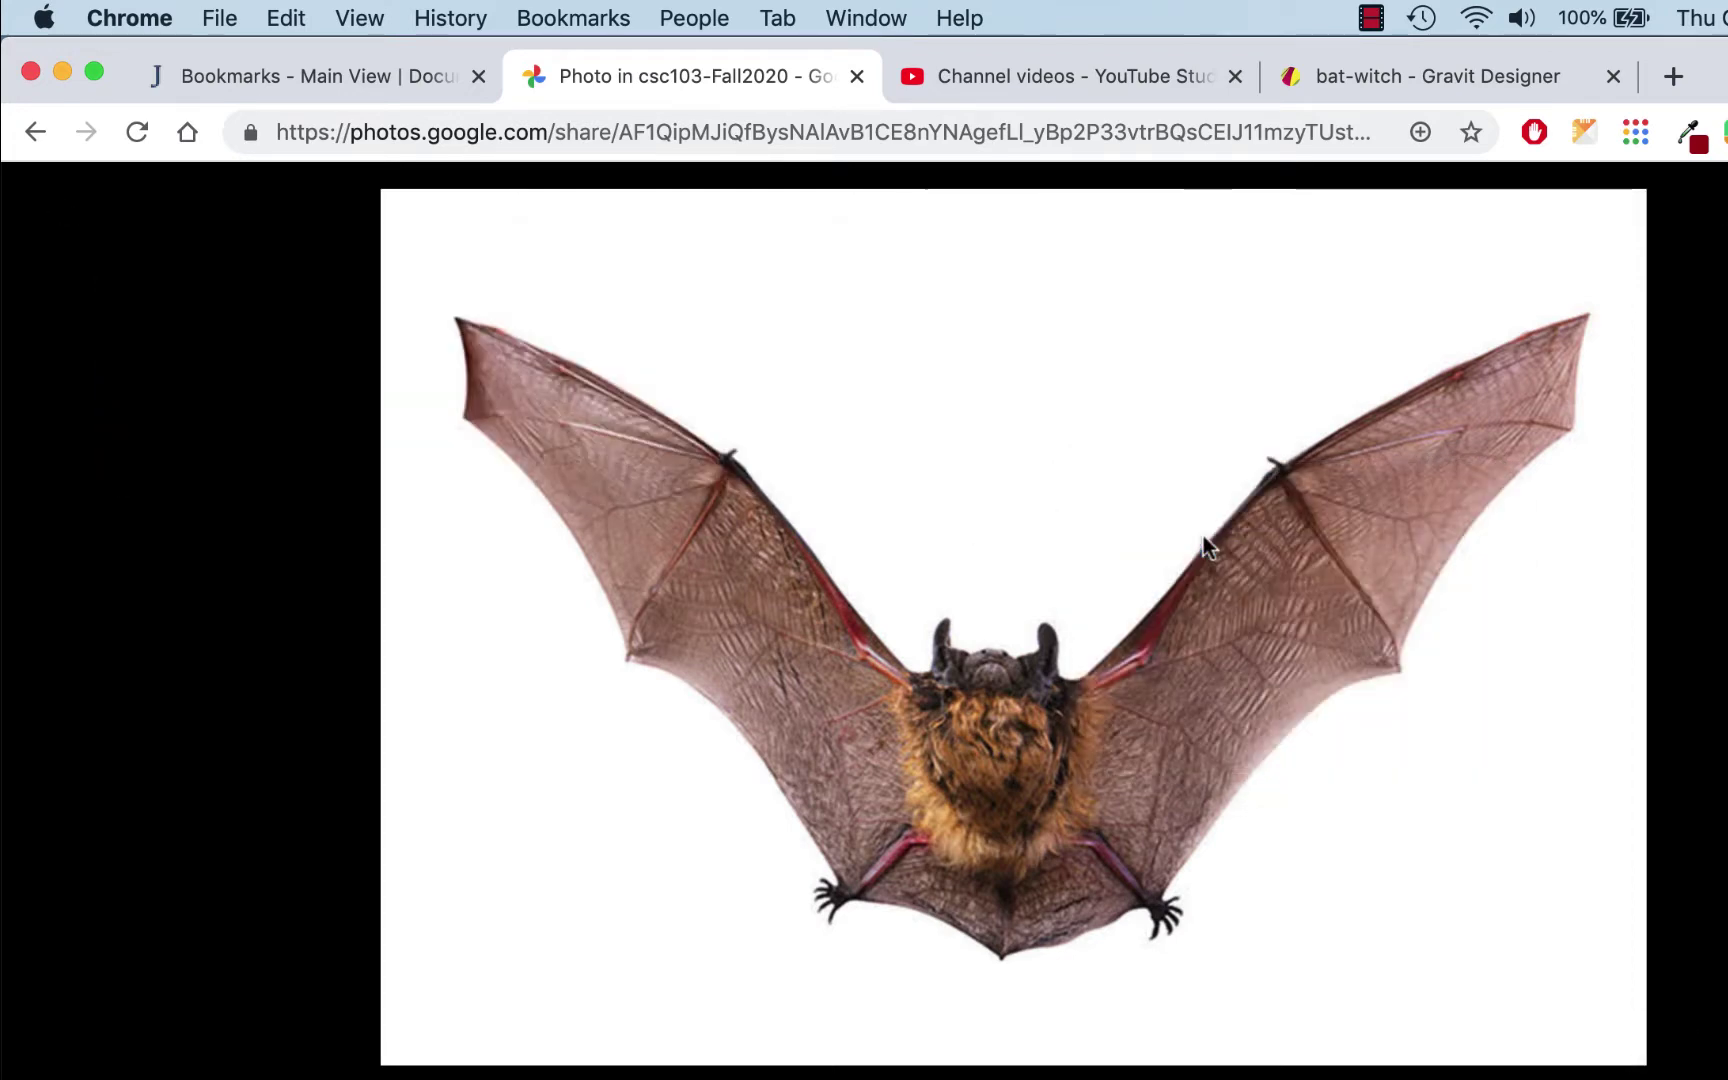
- Switch to Gravit Designer and create a new design with the US-Letter Landscape (11x8.5 in) paper size
click(1399, 80)
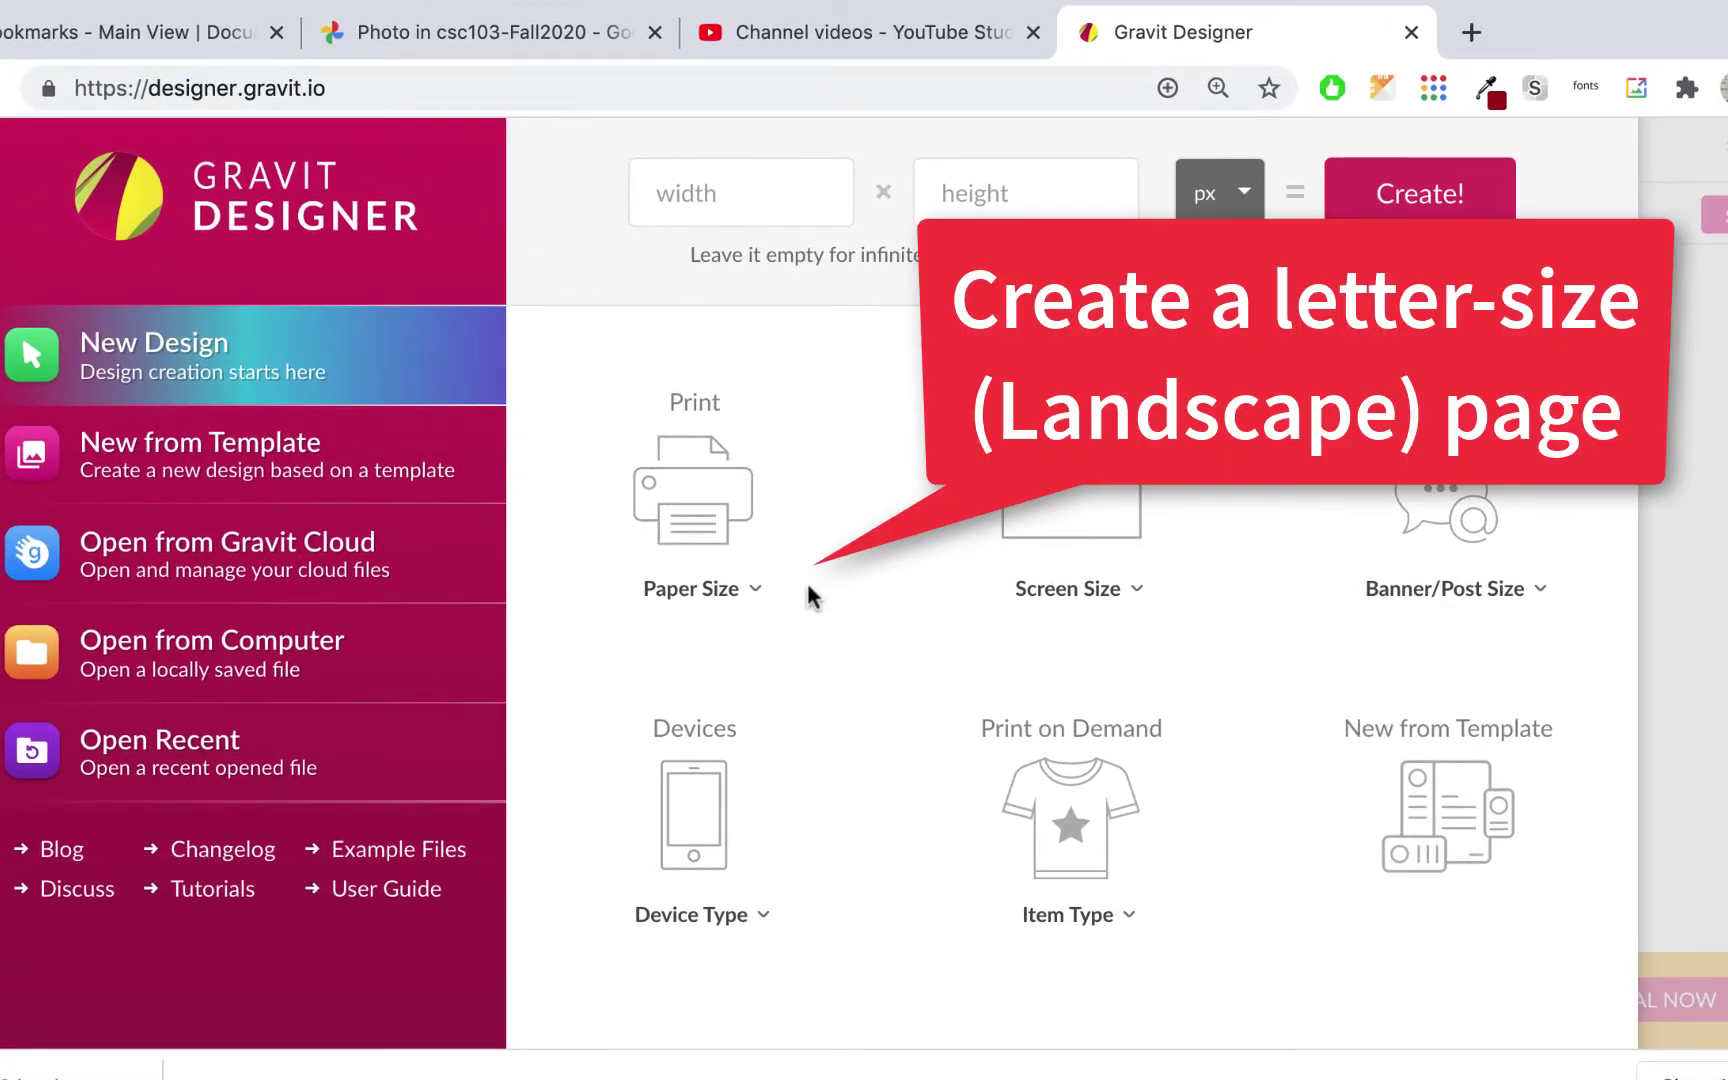
click(755, 588)
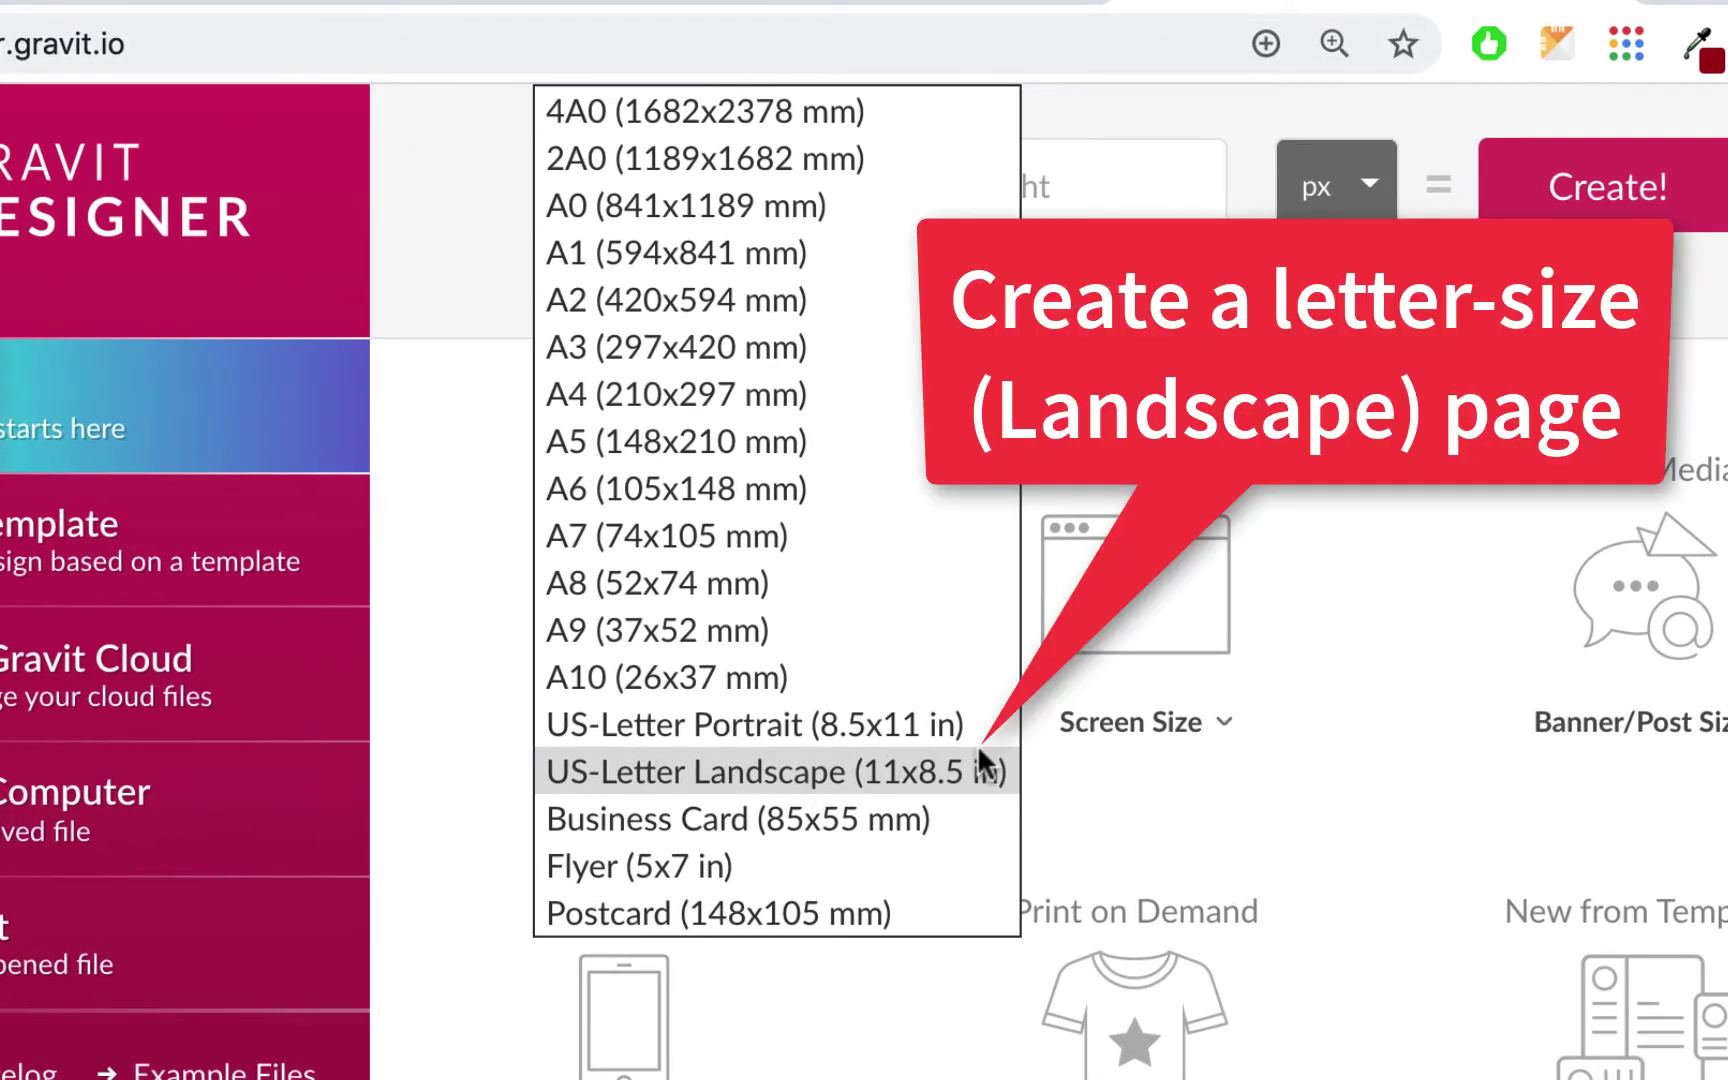
click(836, 765)
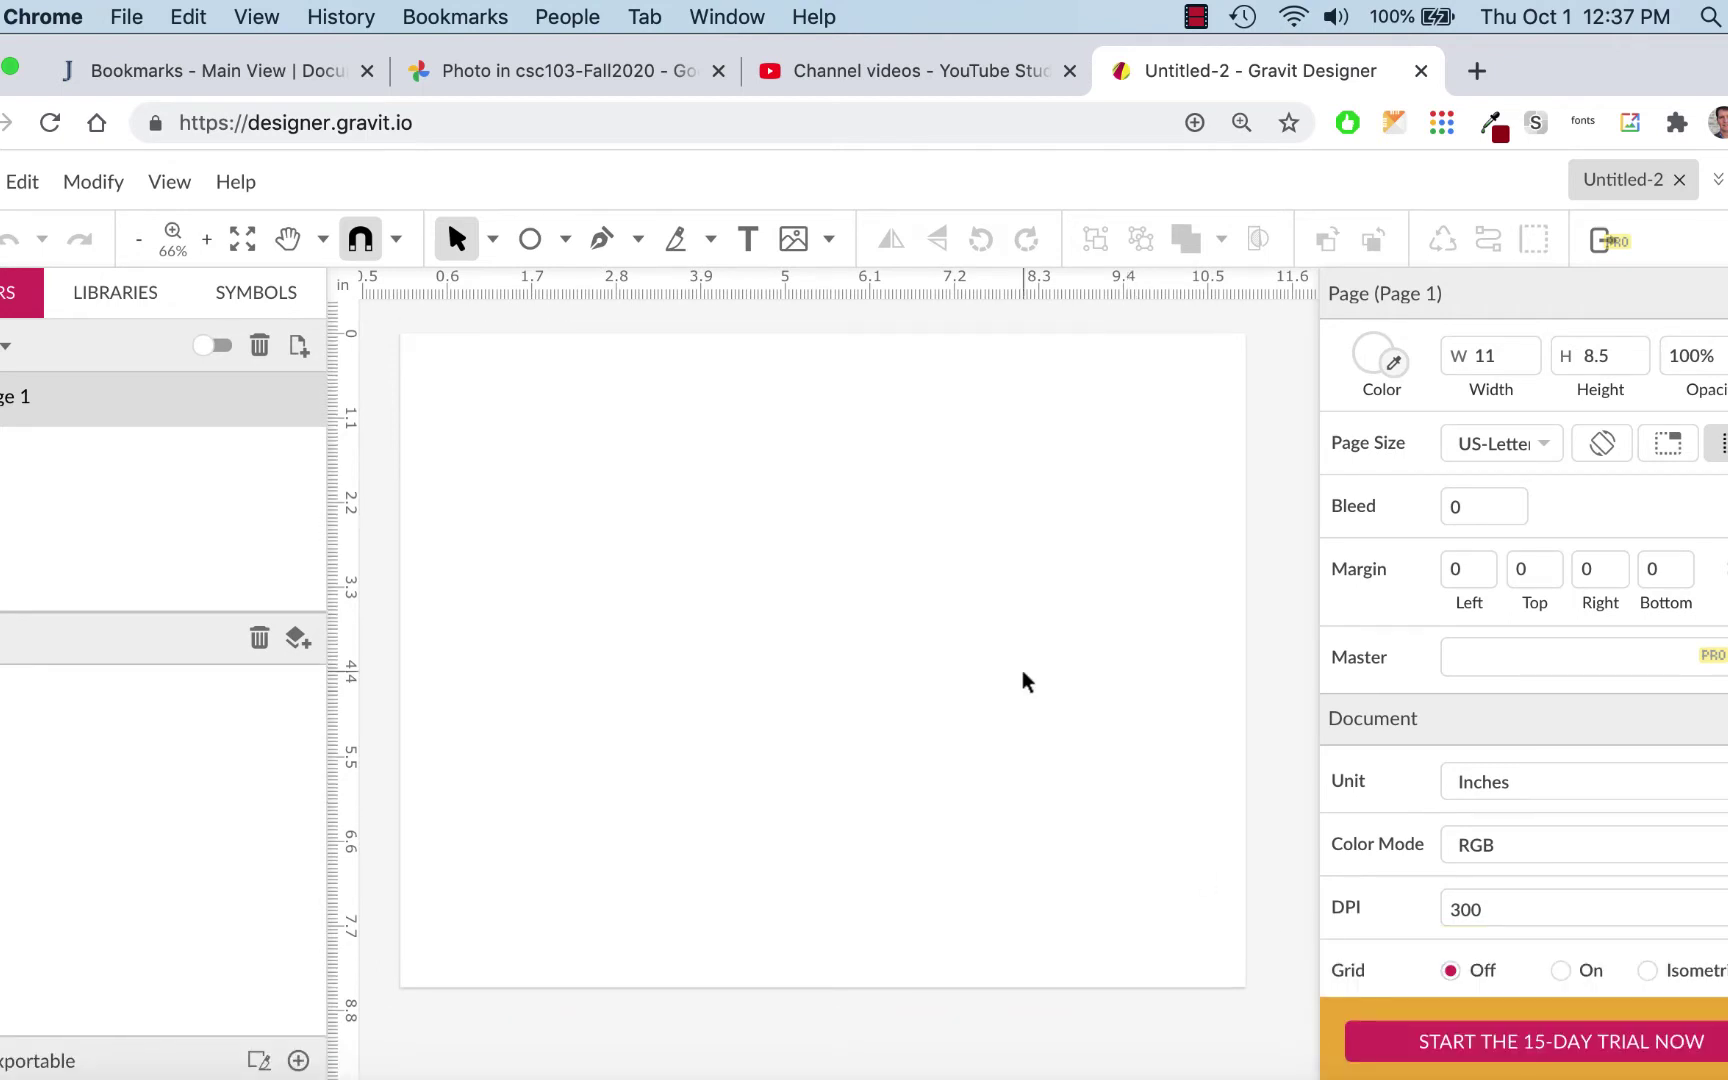
- Copy the bat image again from the Google Photos tab and paste it onto the blank Gravit Designer page
click(572, 70)
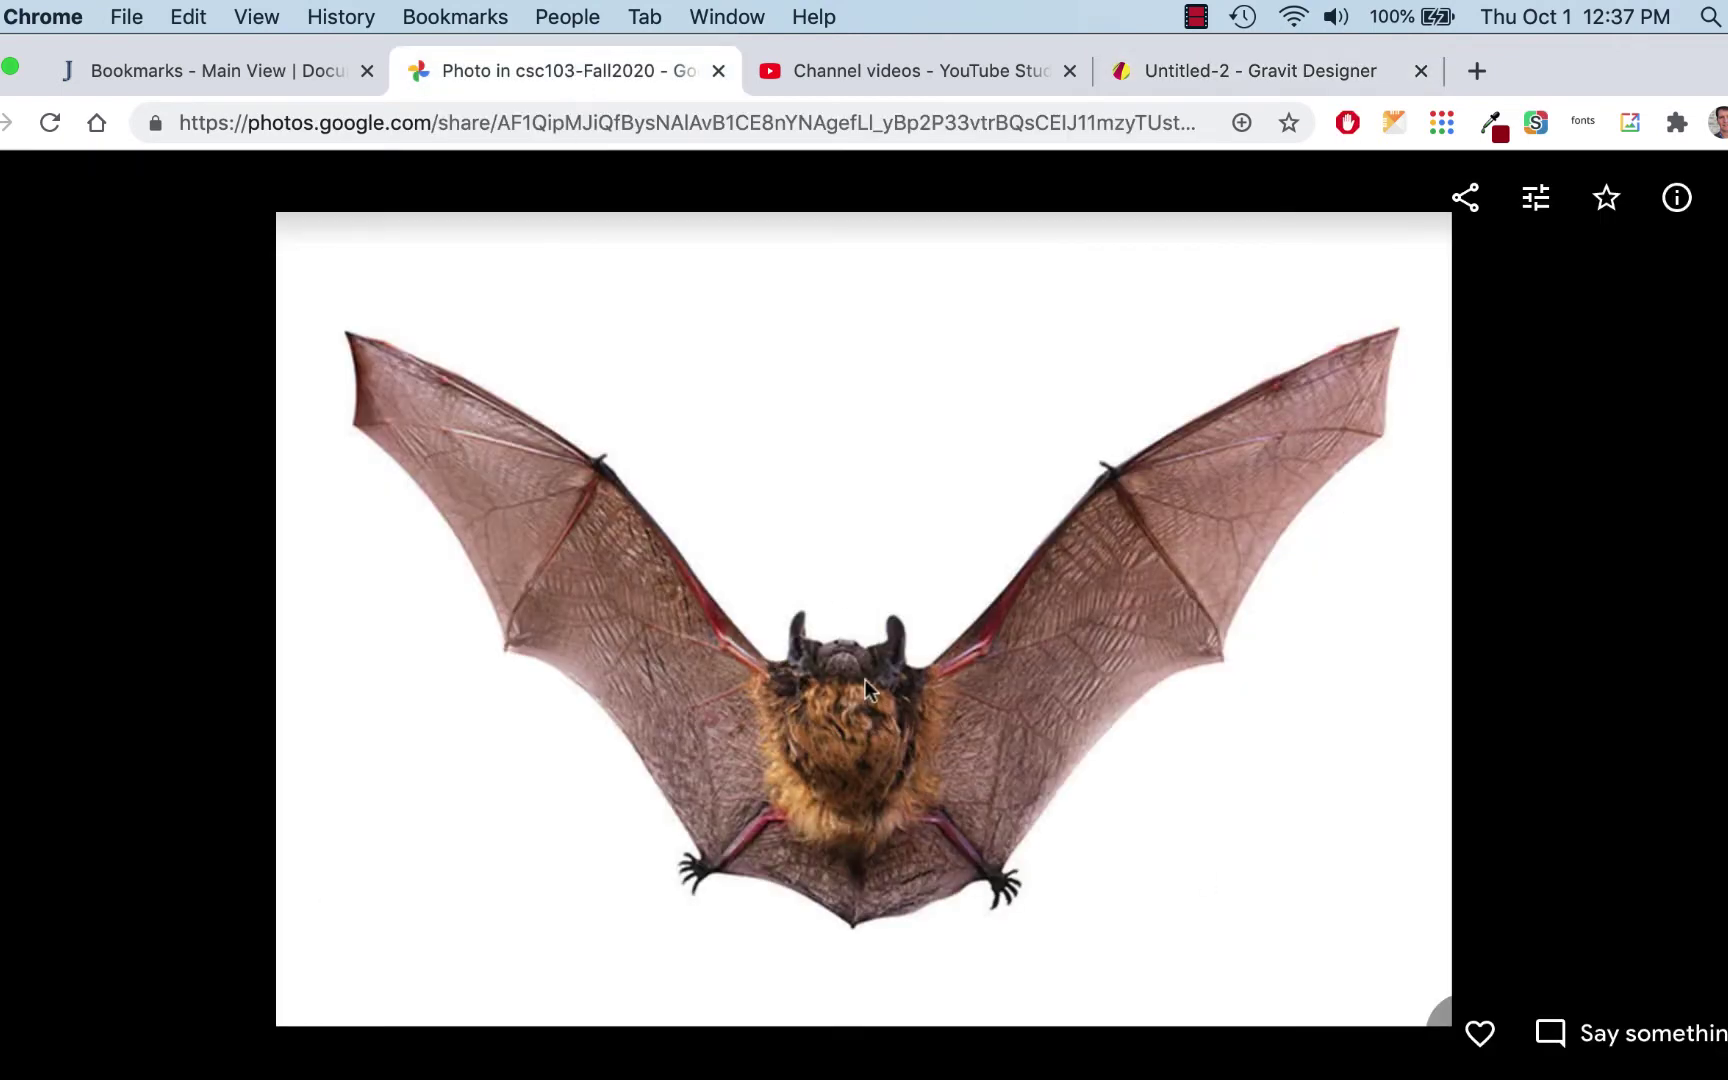
right_click(890, 622)
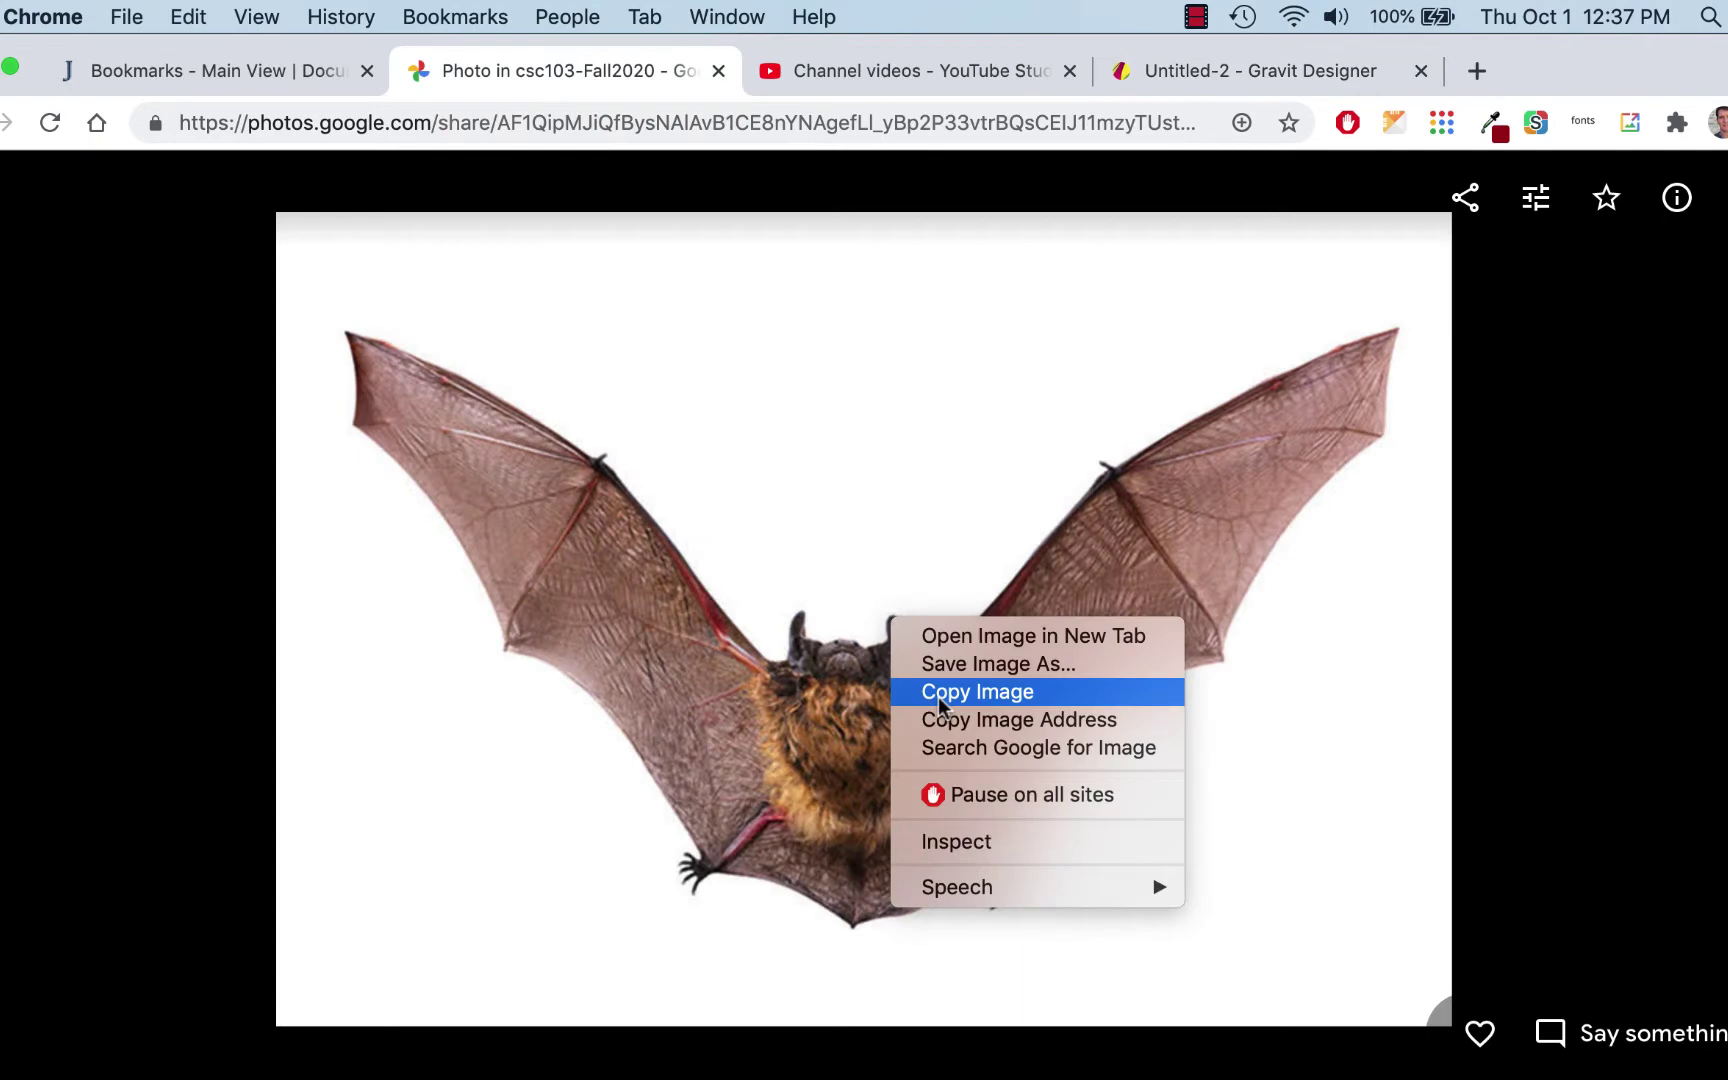
click(1210, 66)
click(1183, 70)
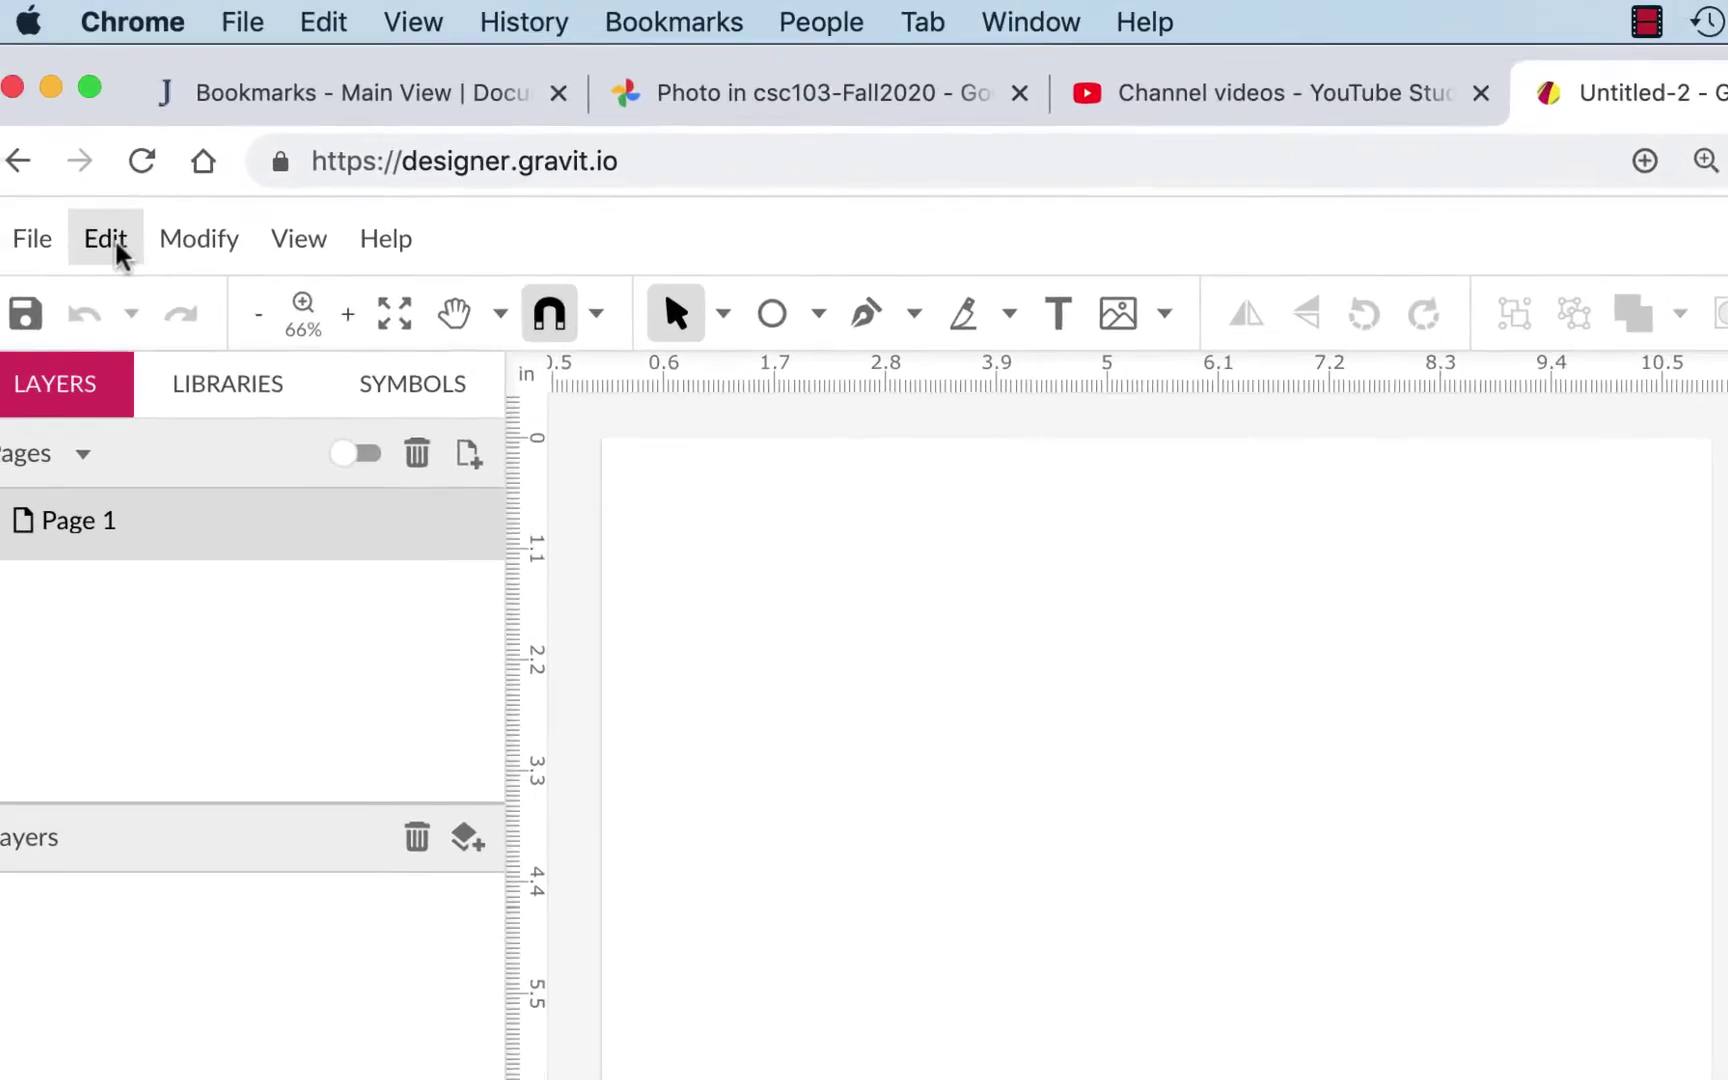
click(115, 245)
mouse_move(173, 562)
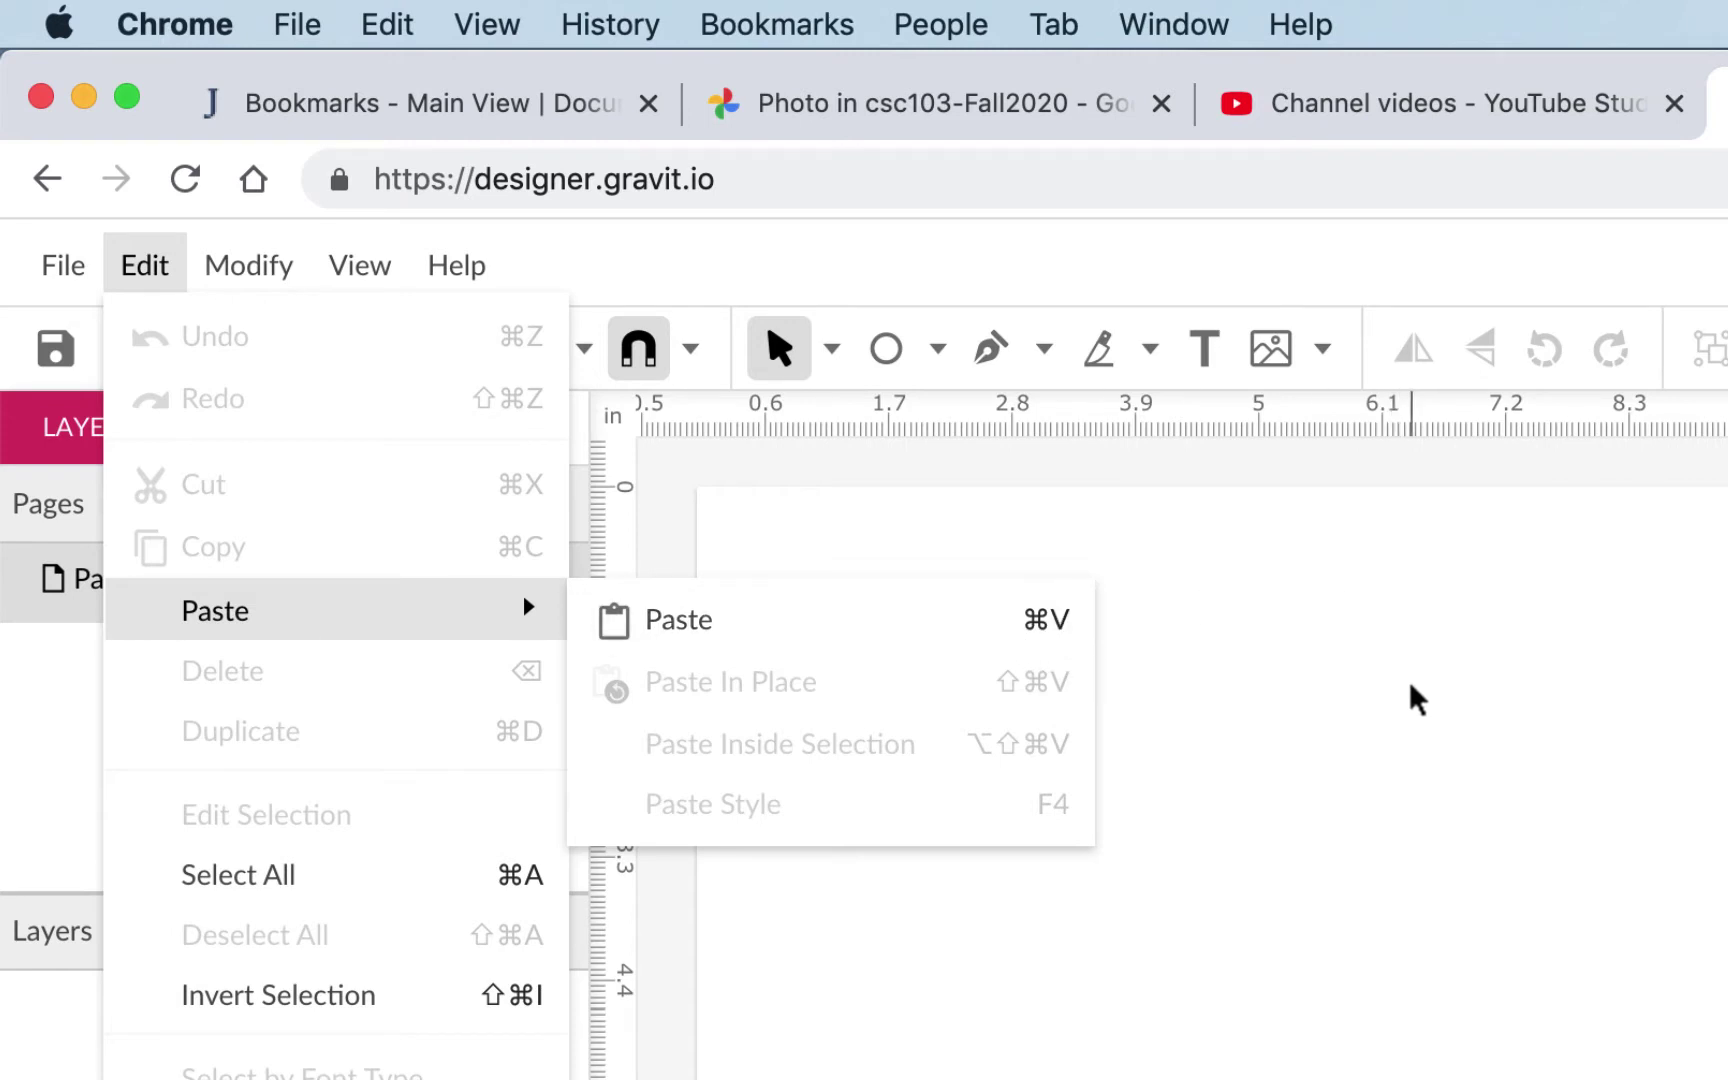
key(Escape)
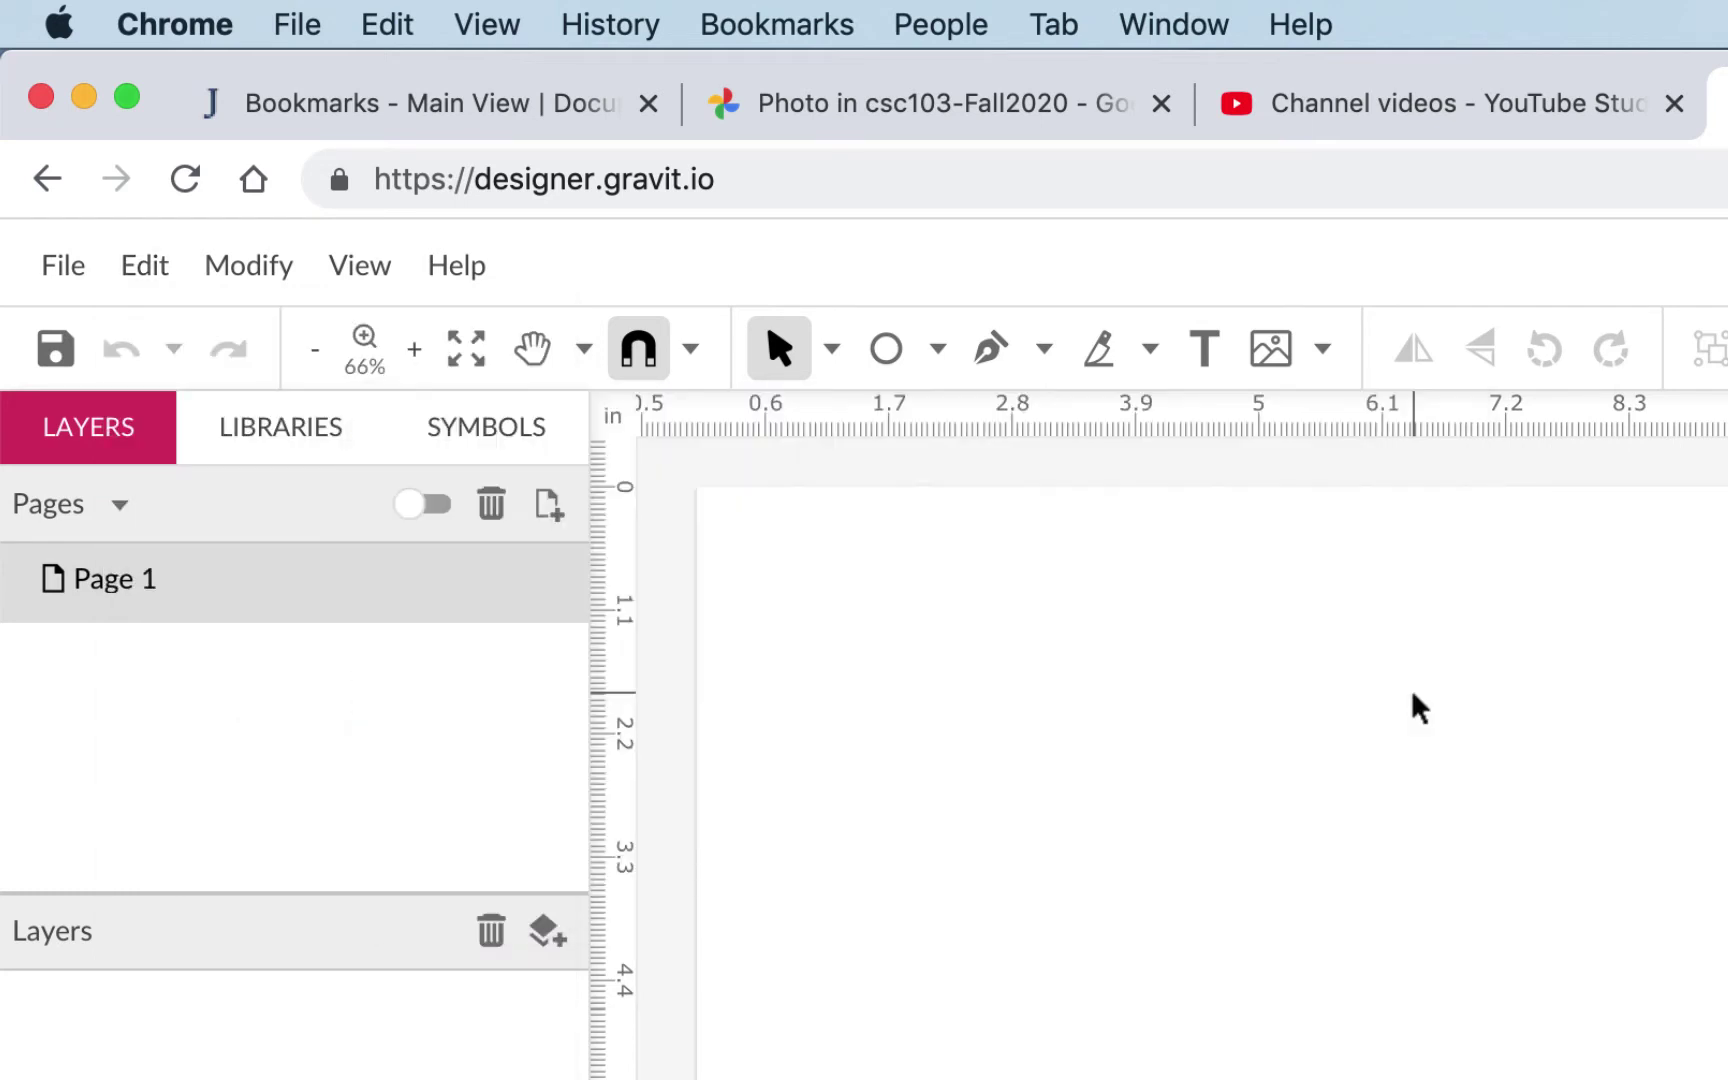
key(super+v)
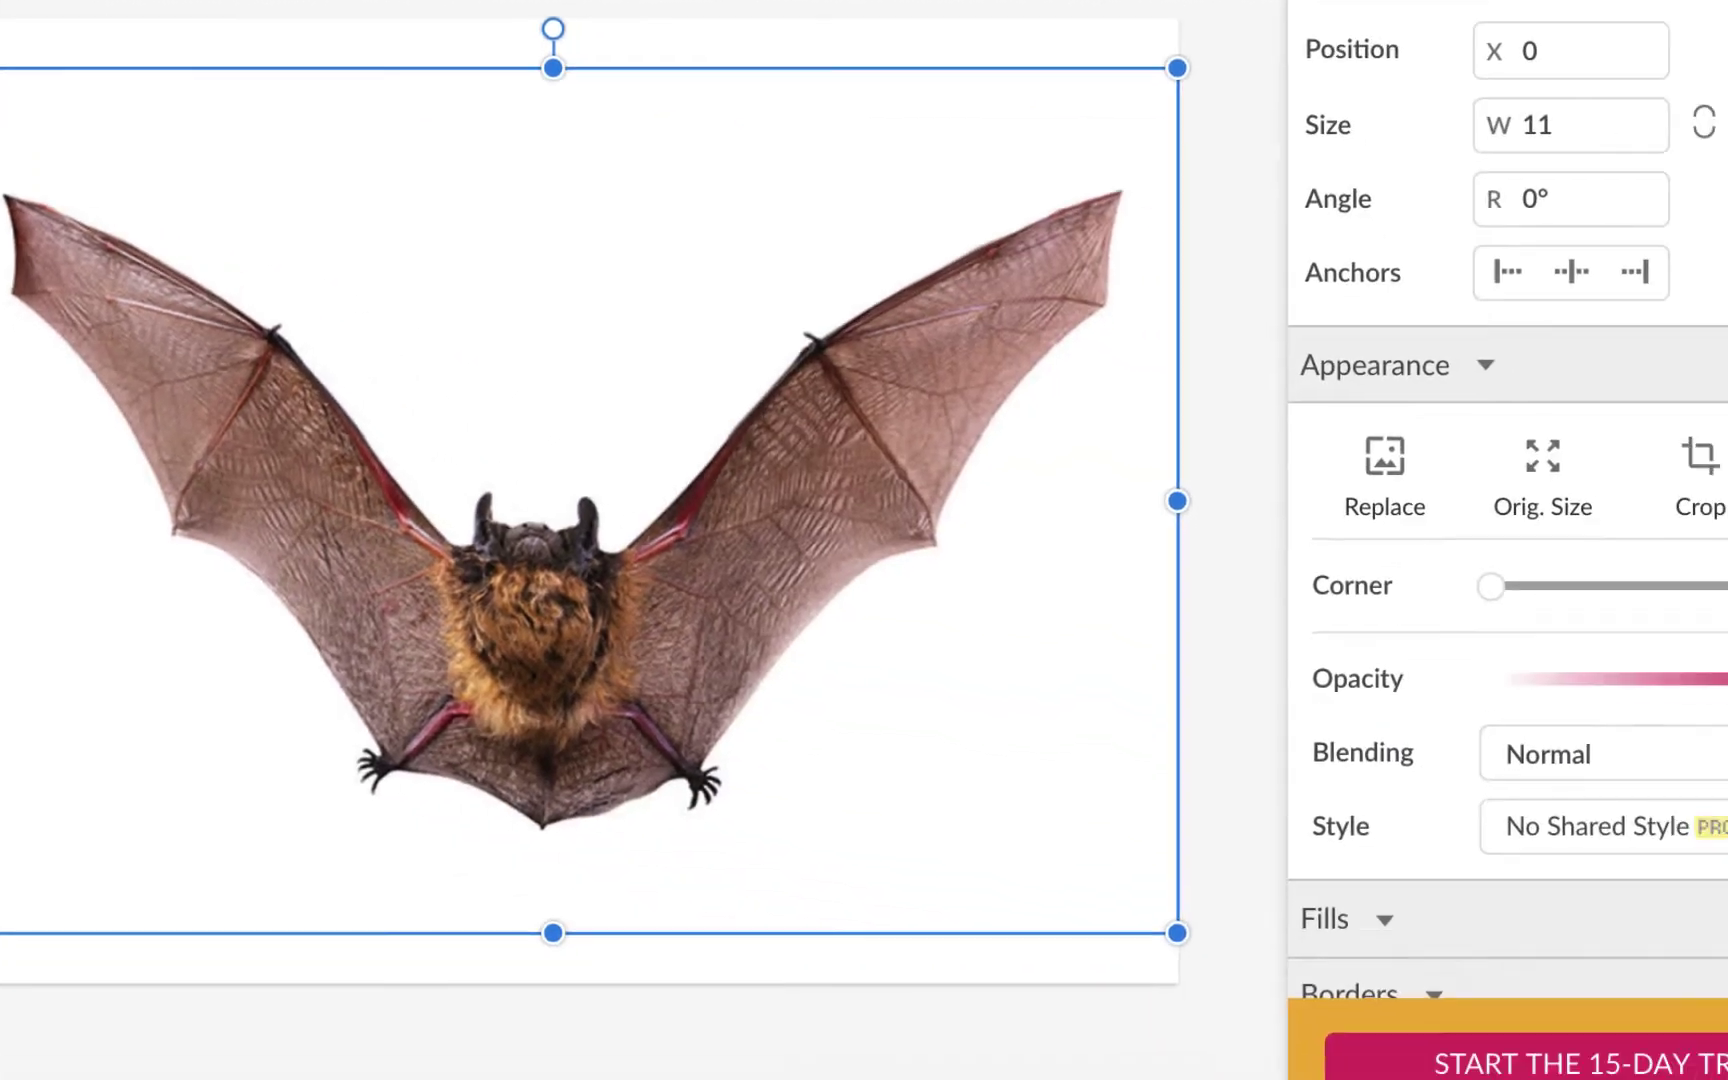
- Lower the bat image's opacity to about 50% and lock the image layer
drag(1550, 611, 1390, 613)
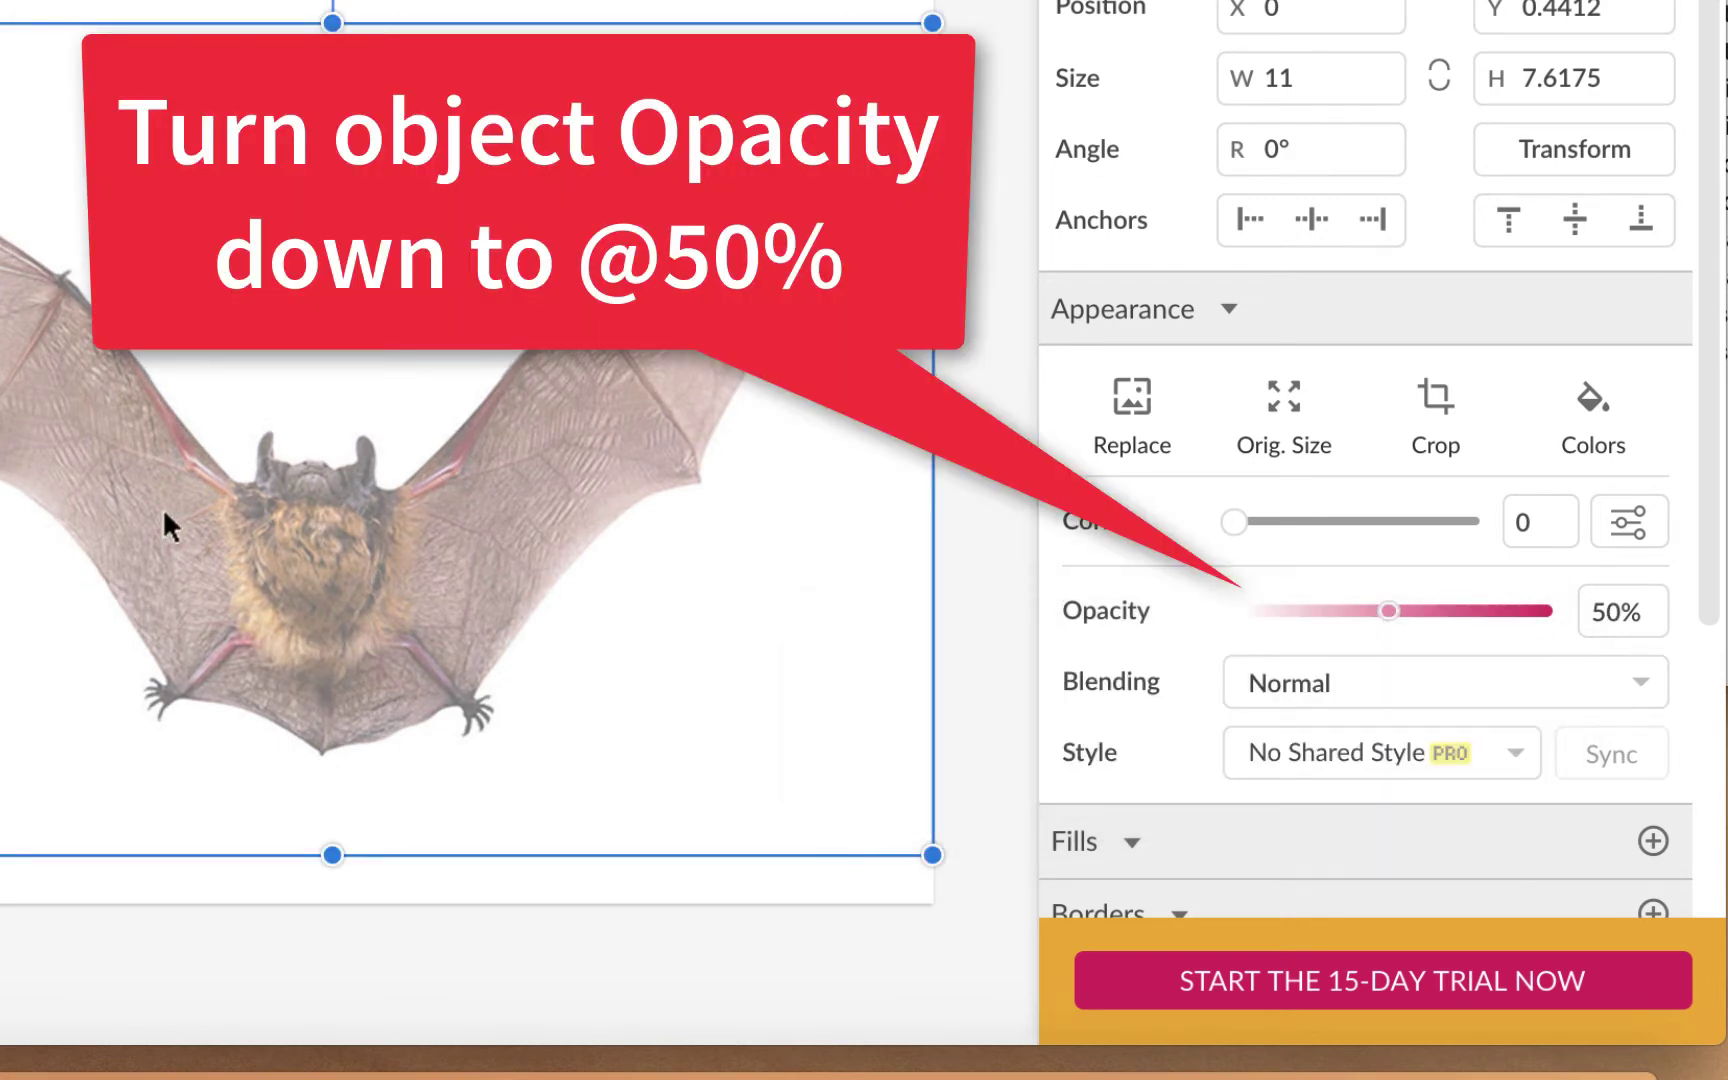
drag(1385, 613, 1357, 611)
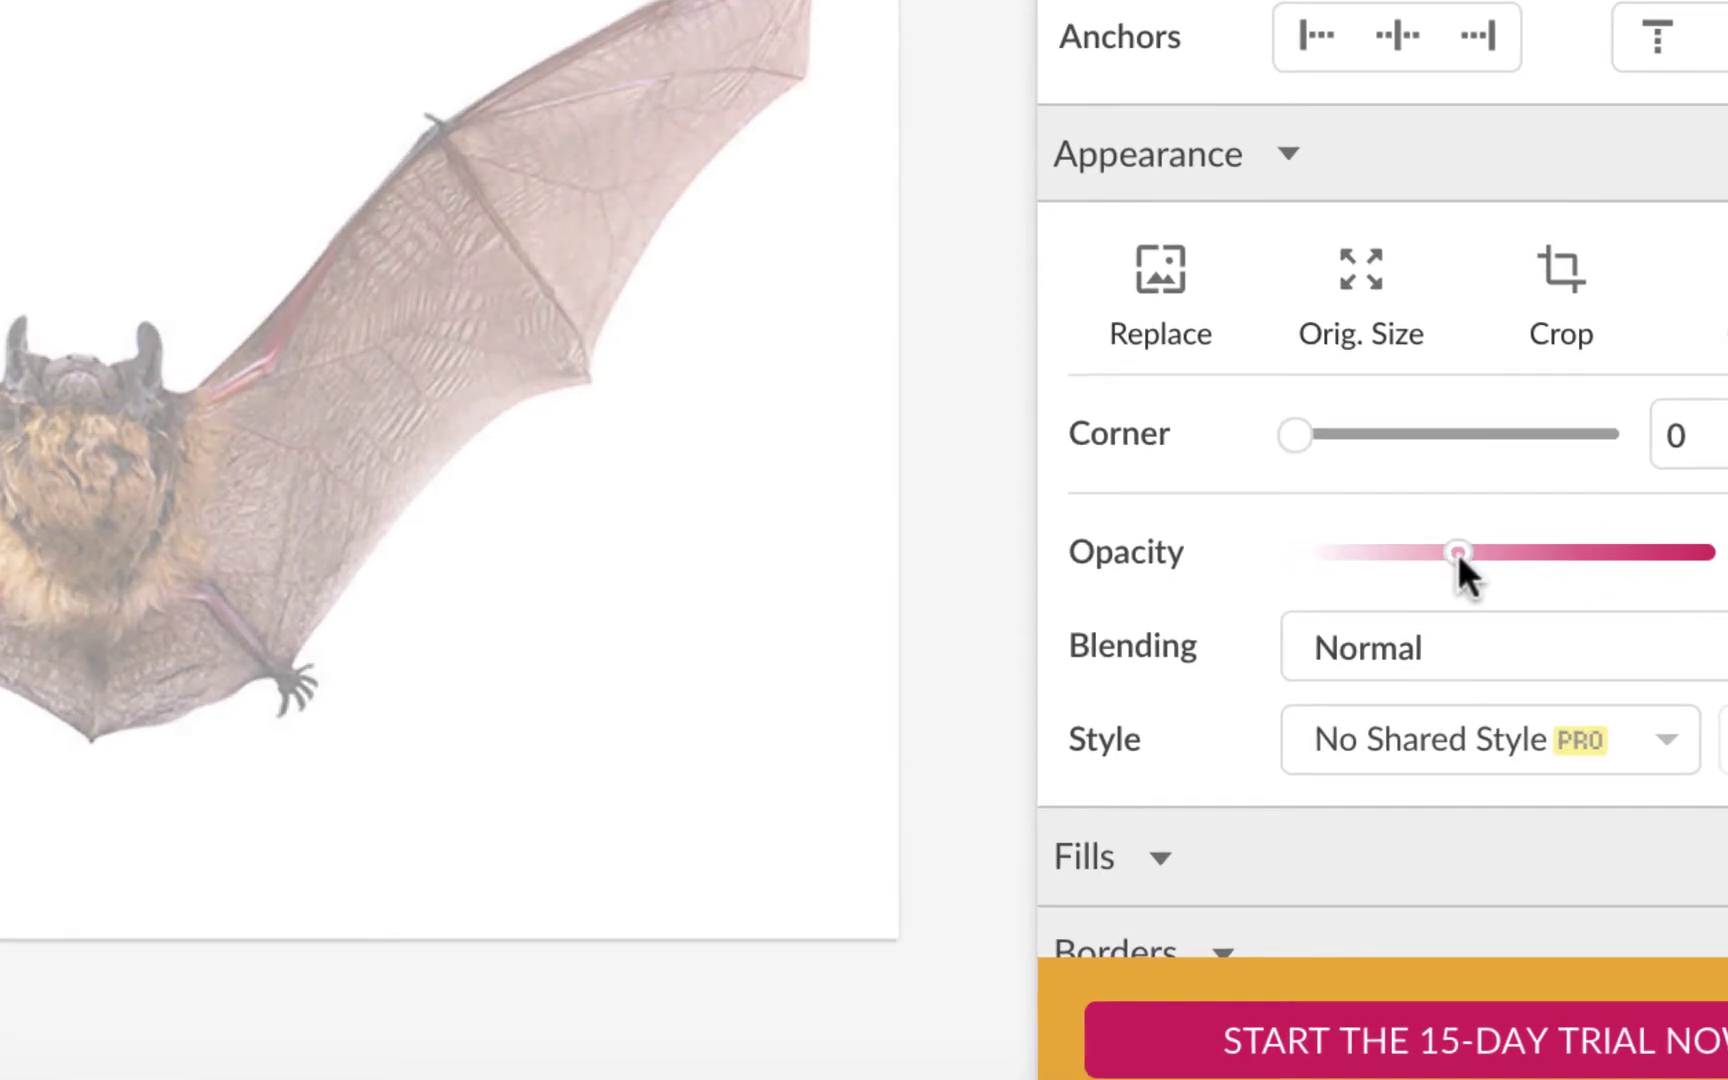
drag(1457, 552, 1507, 552)
click(606, 197)
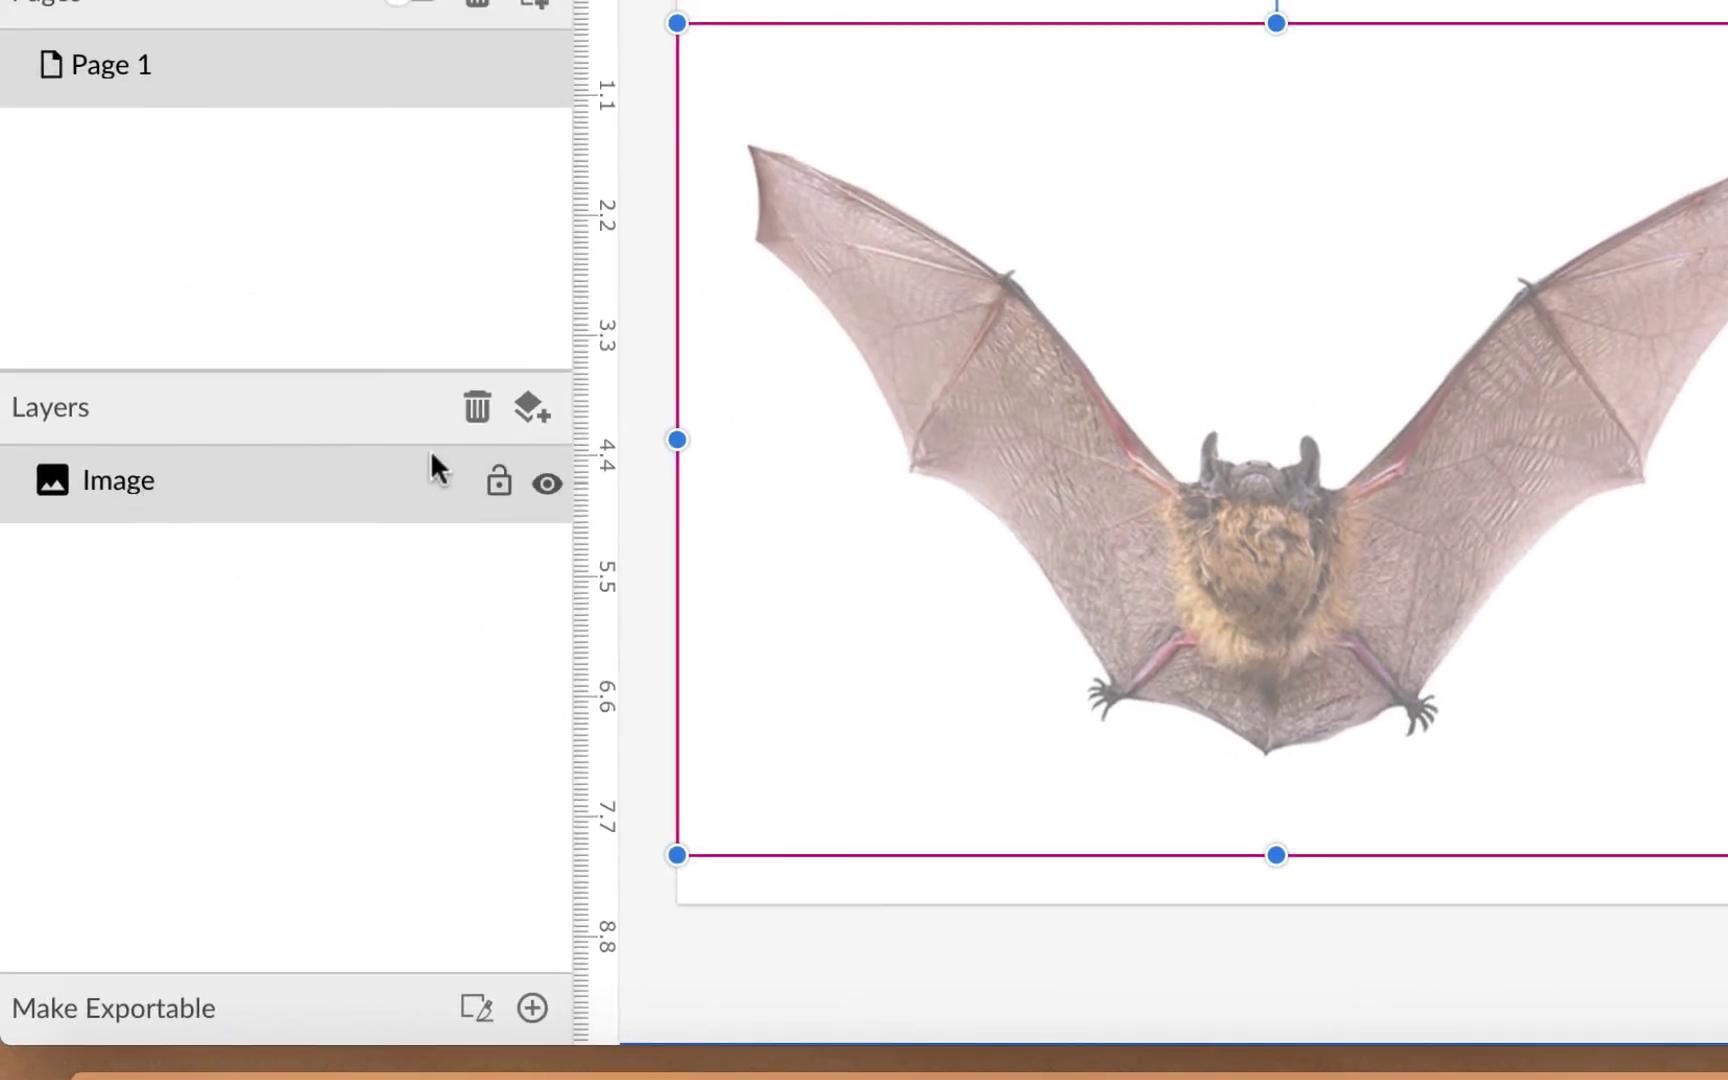
click(498, 481)
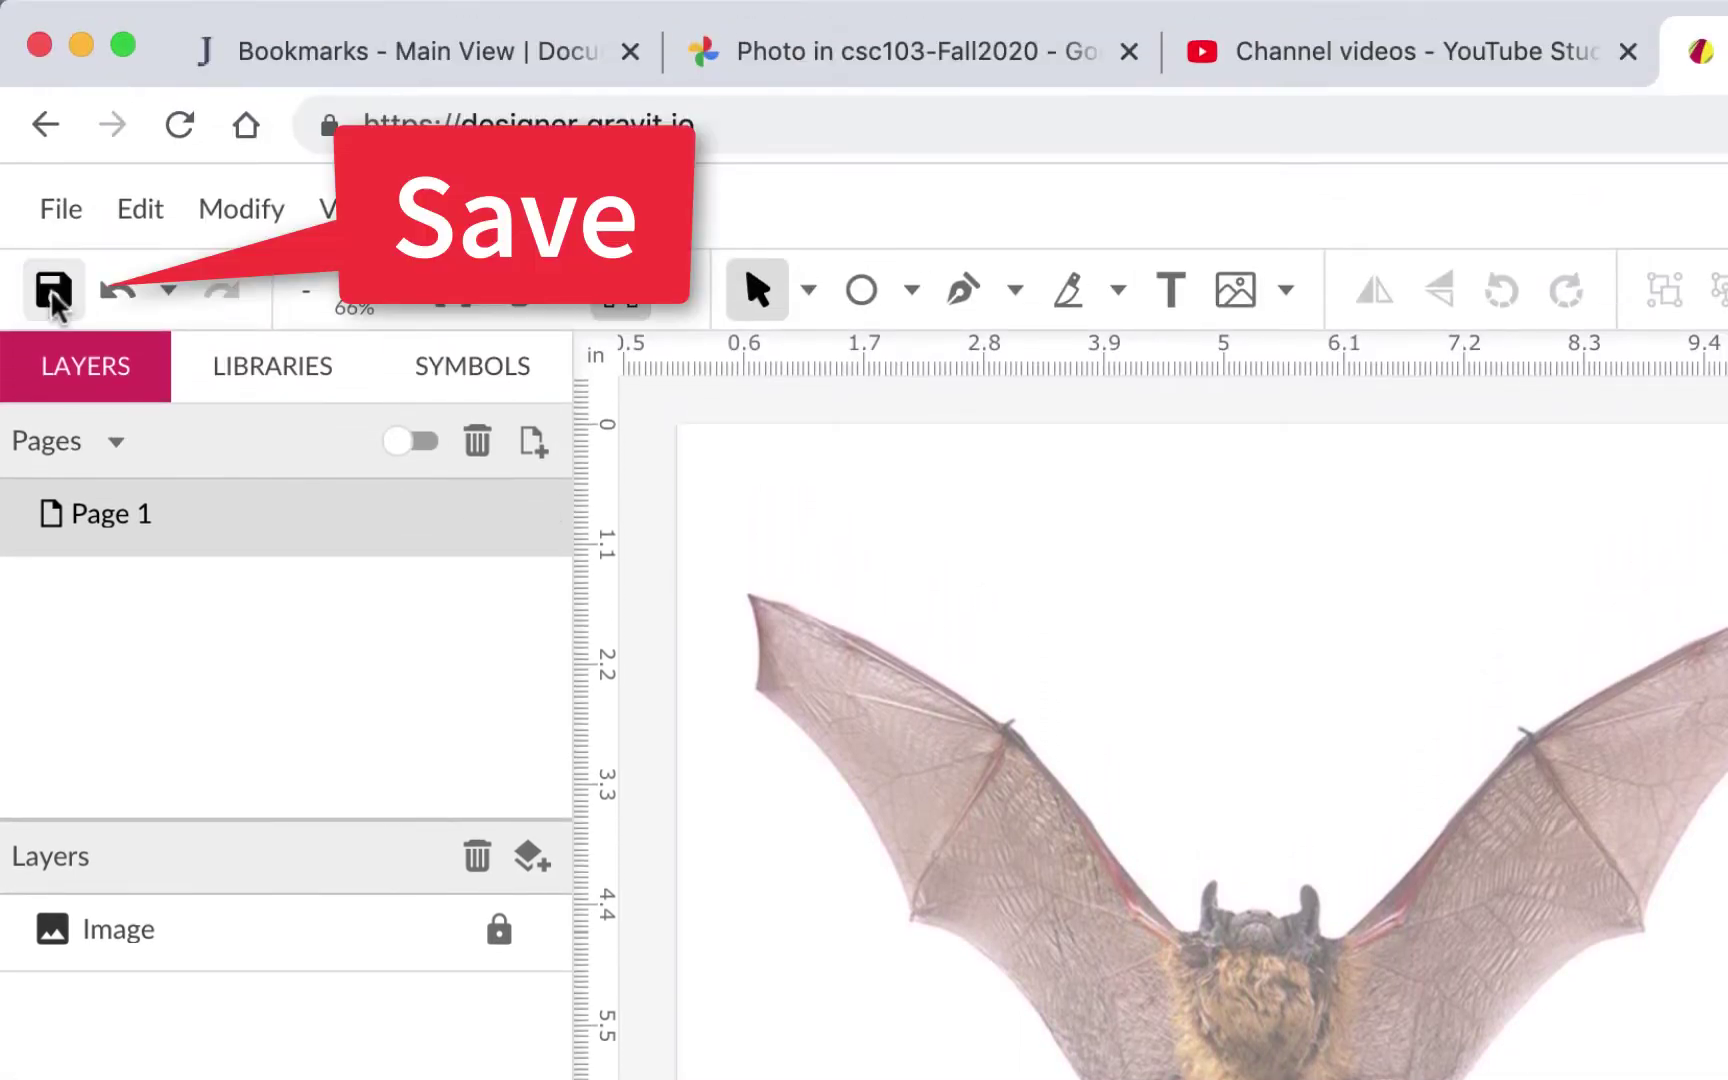
- Save the design to the cloud with the file name 6c-bat-witch
click(53, 292)
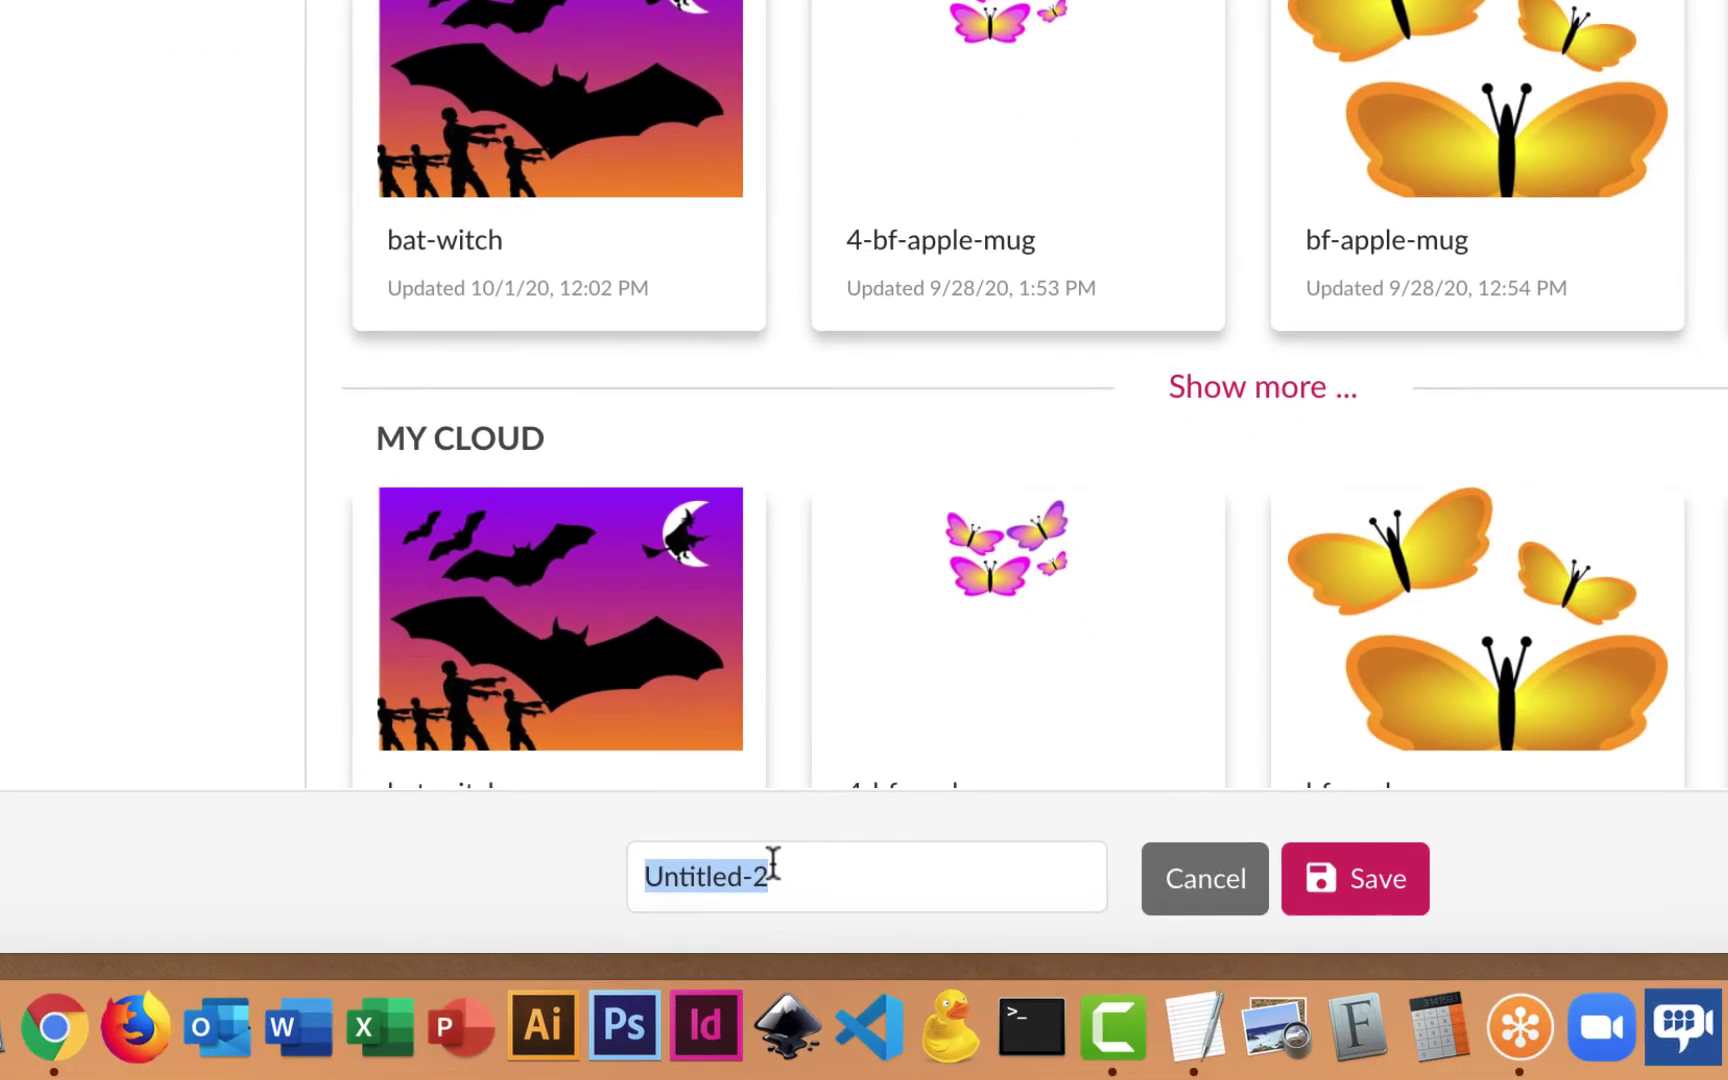
text(6)
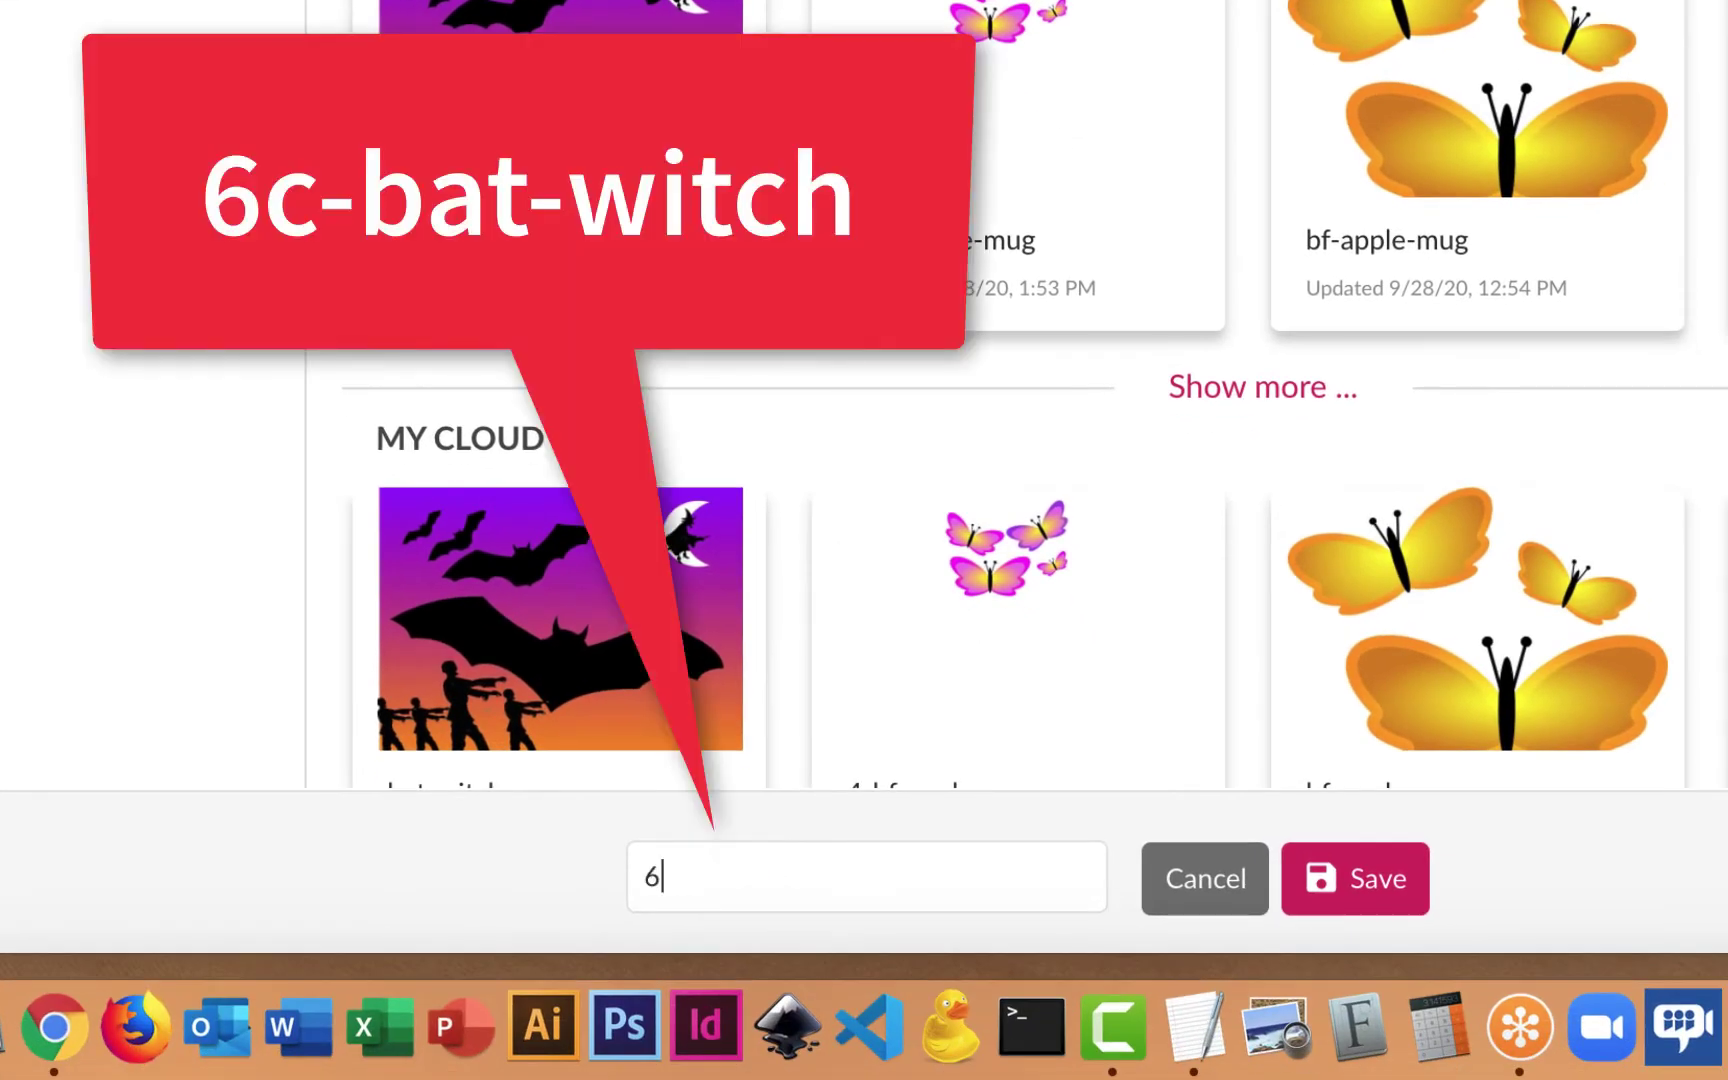
text(c-bat-w)
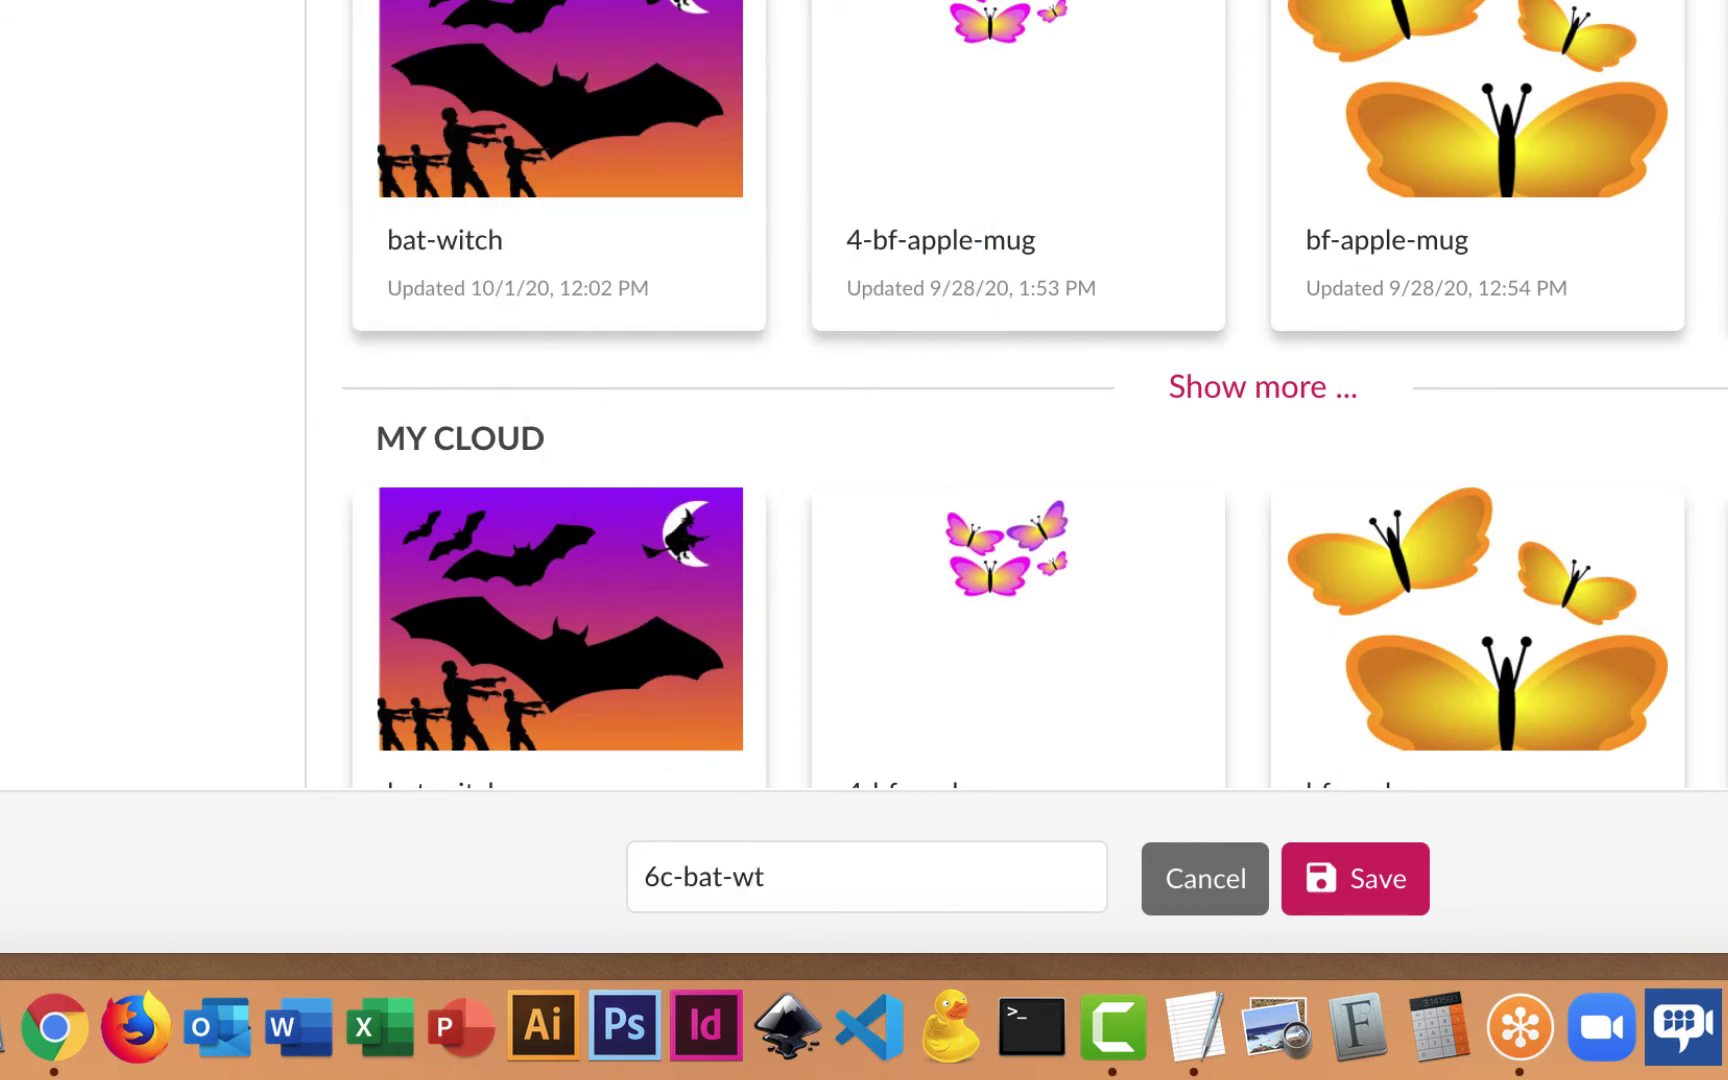
text(itch)
click(1377, 884)
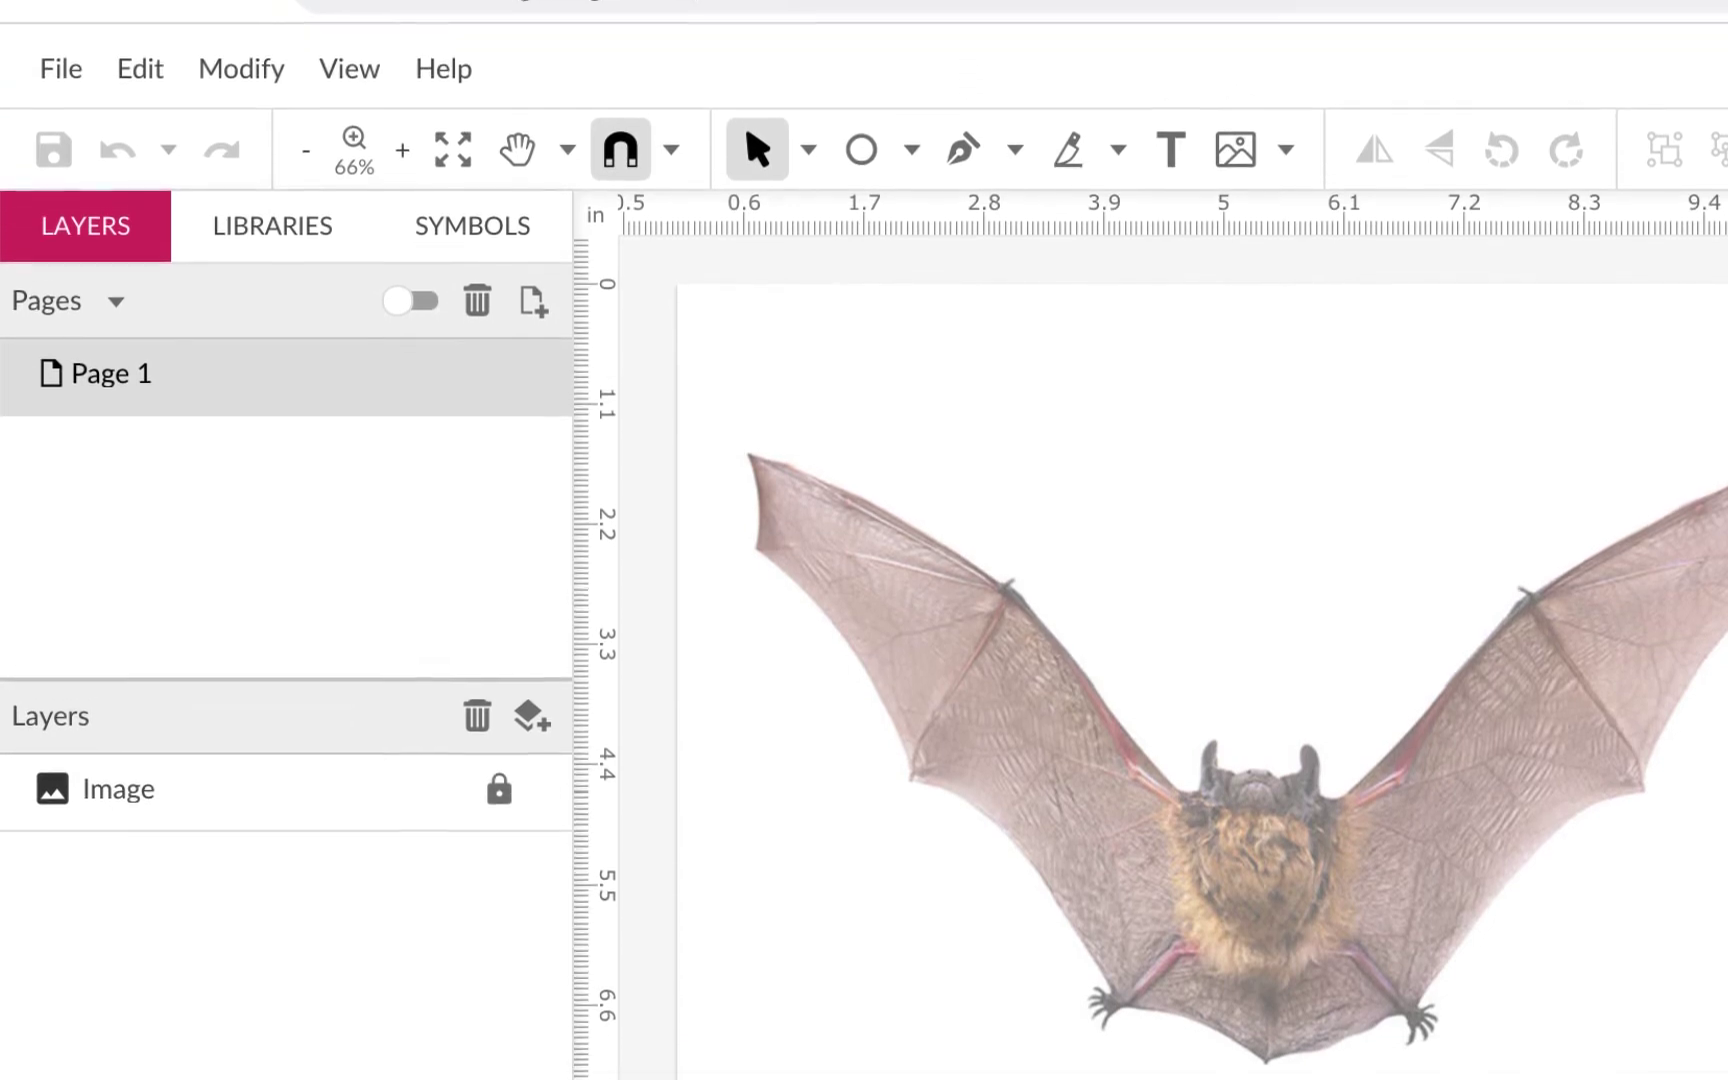
- Hide the Layers panel and set the magnification to 100% with the bat in view
click(344, 79)
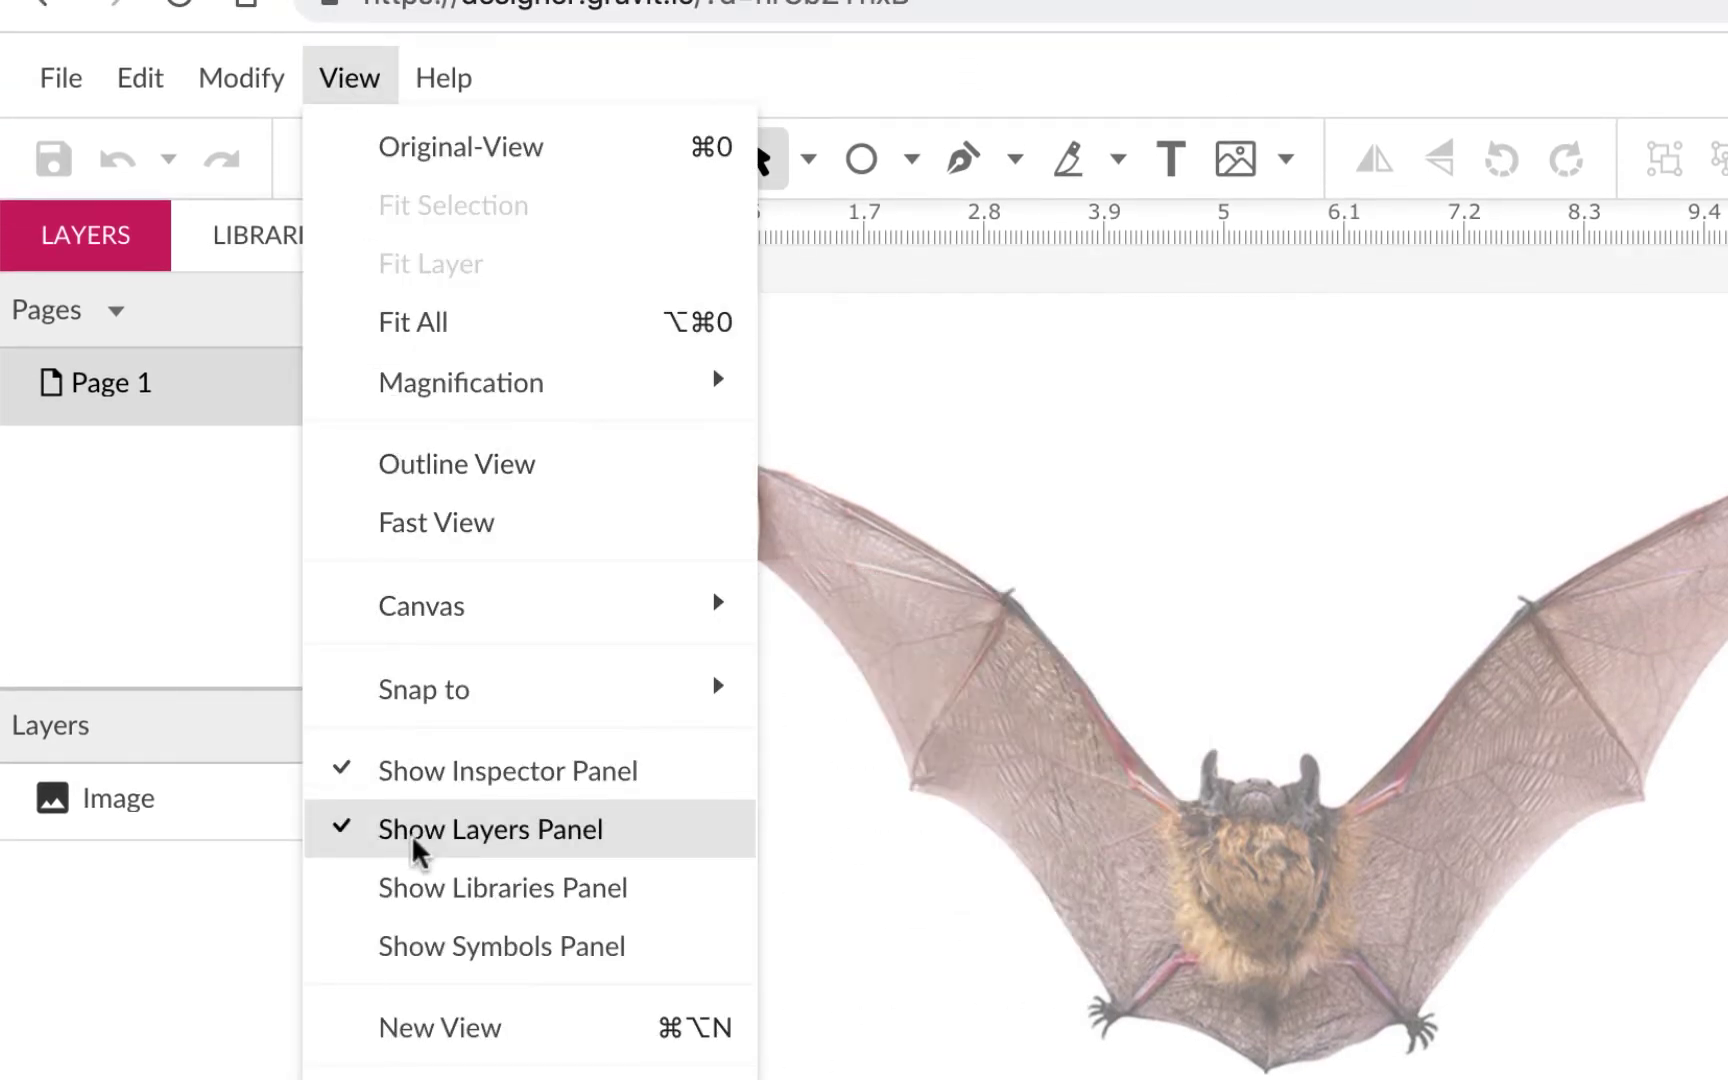
click(548, 840)
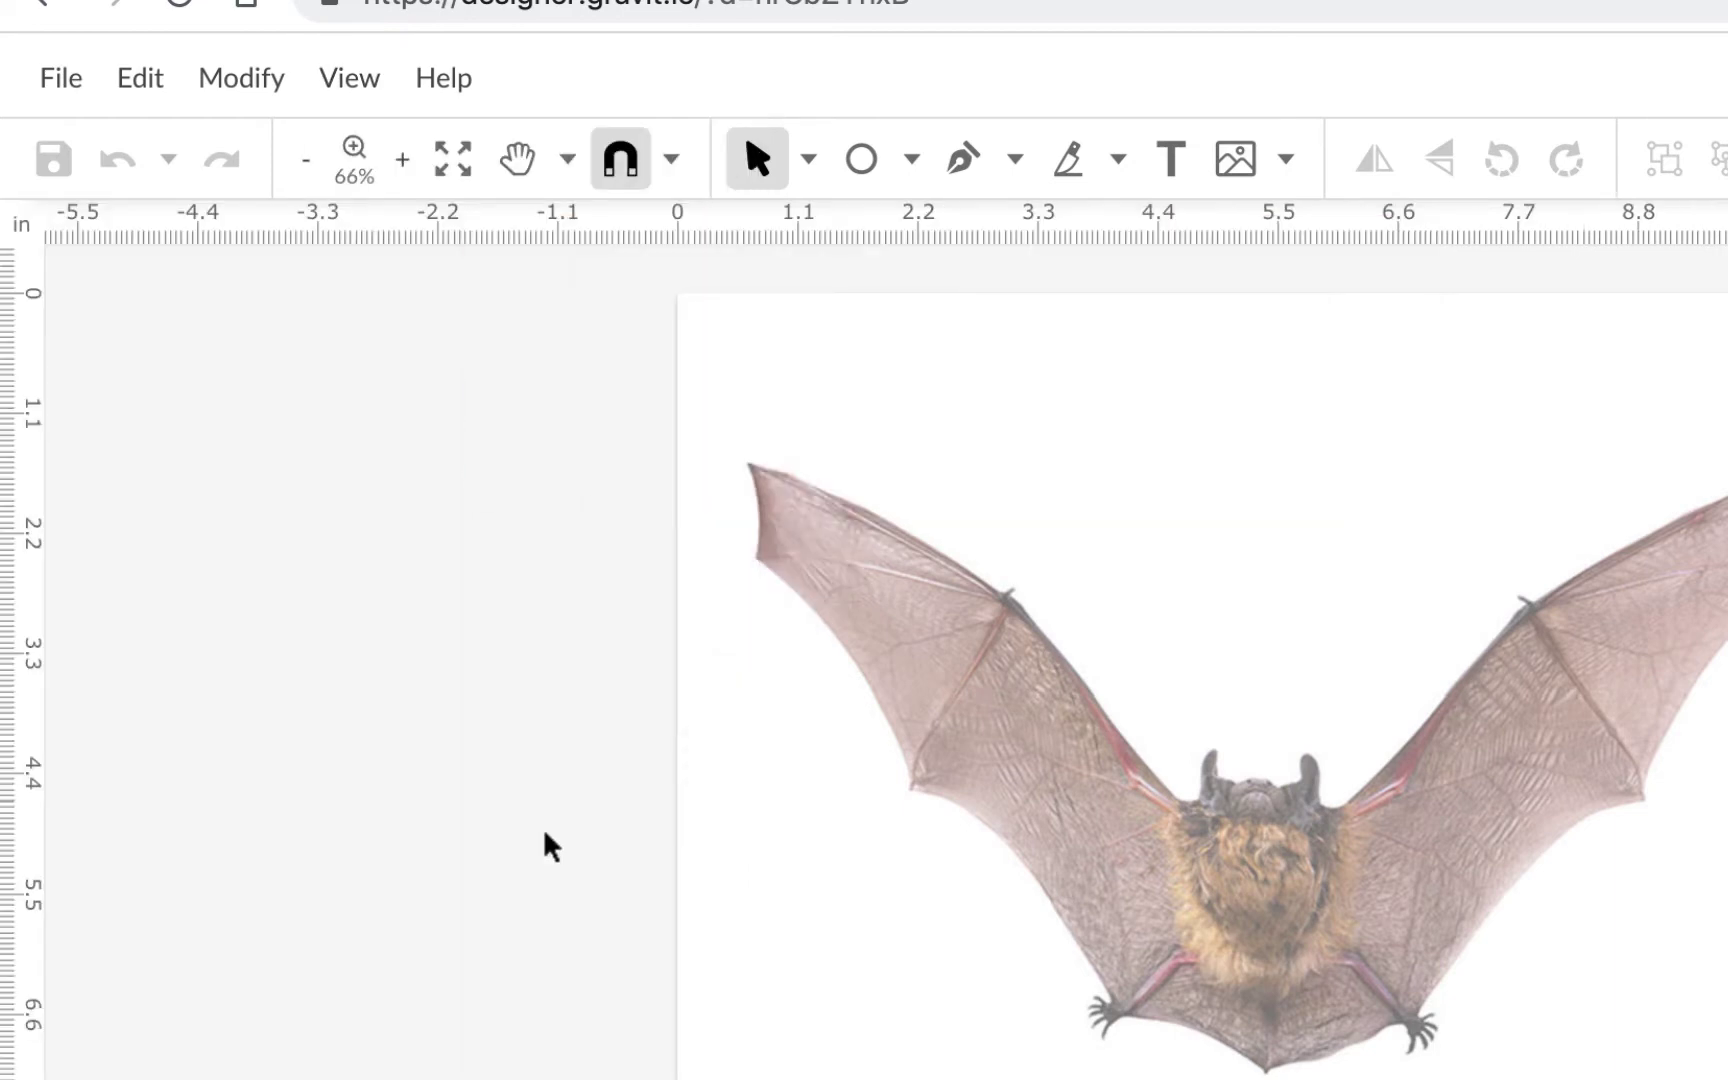
key(super+1)
scroll(730, 760, right, 5)
scroll(730, 760, up, 1)
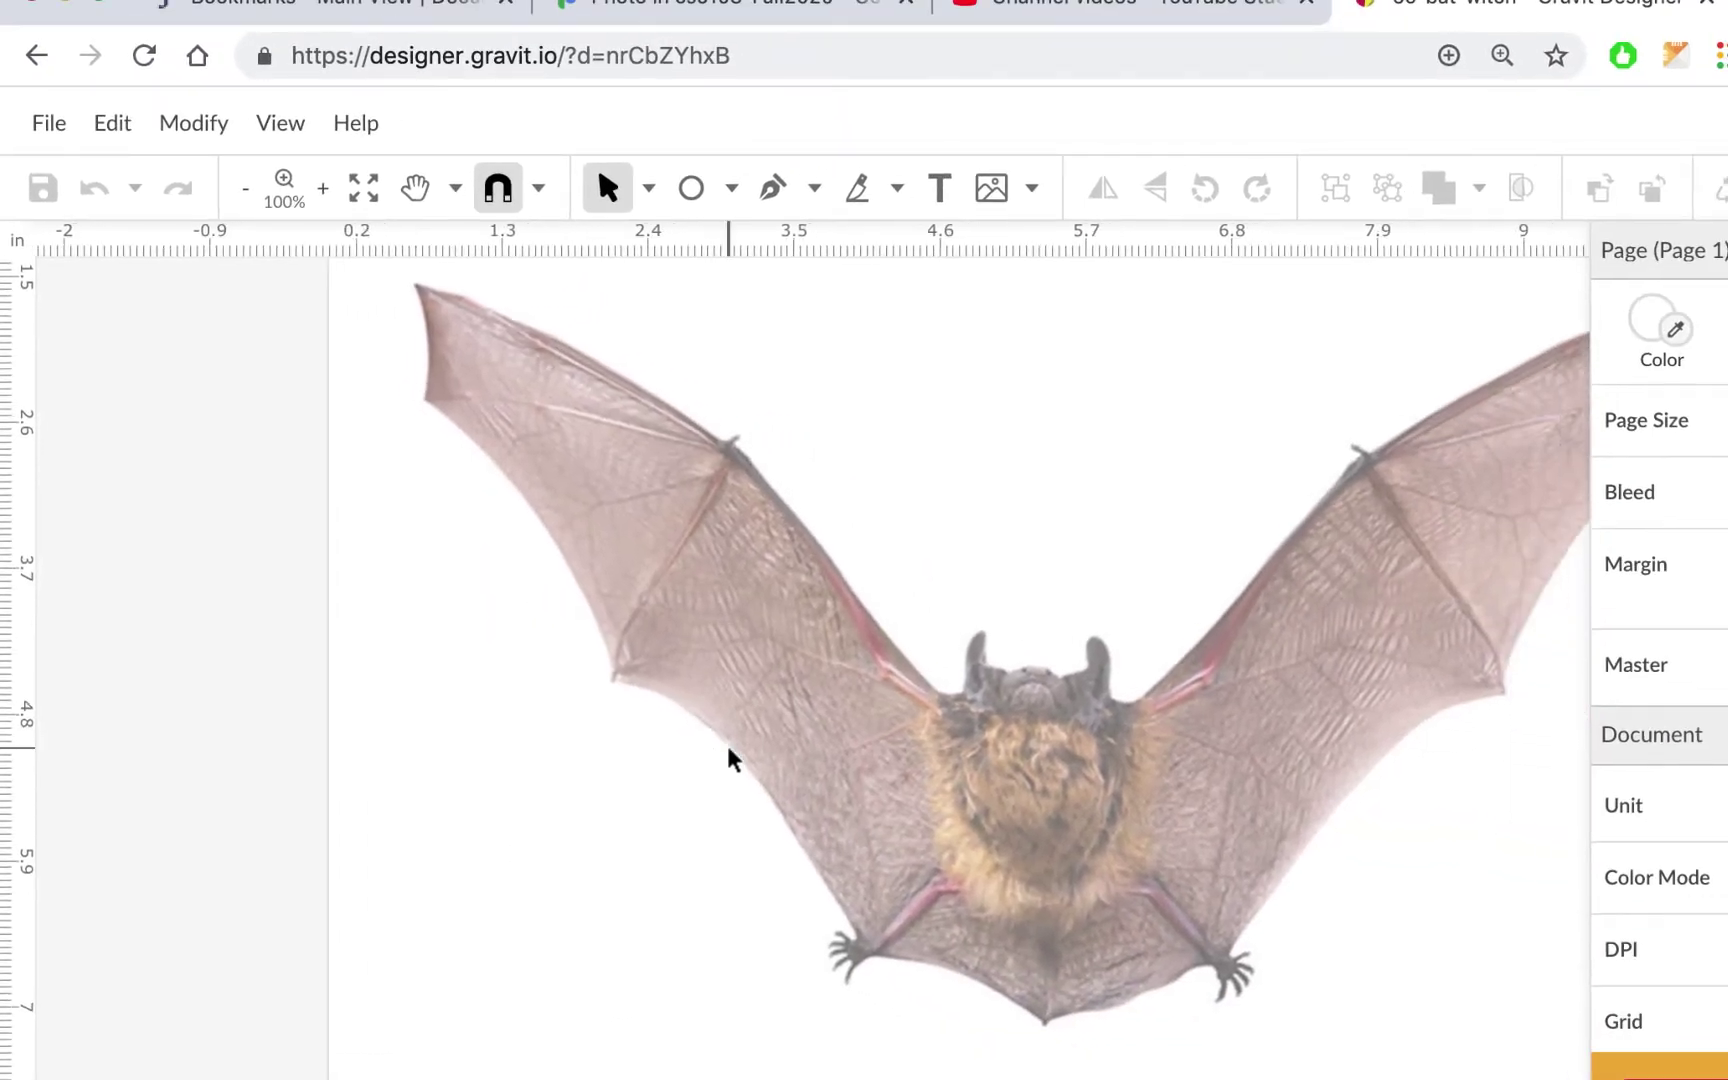
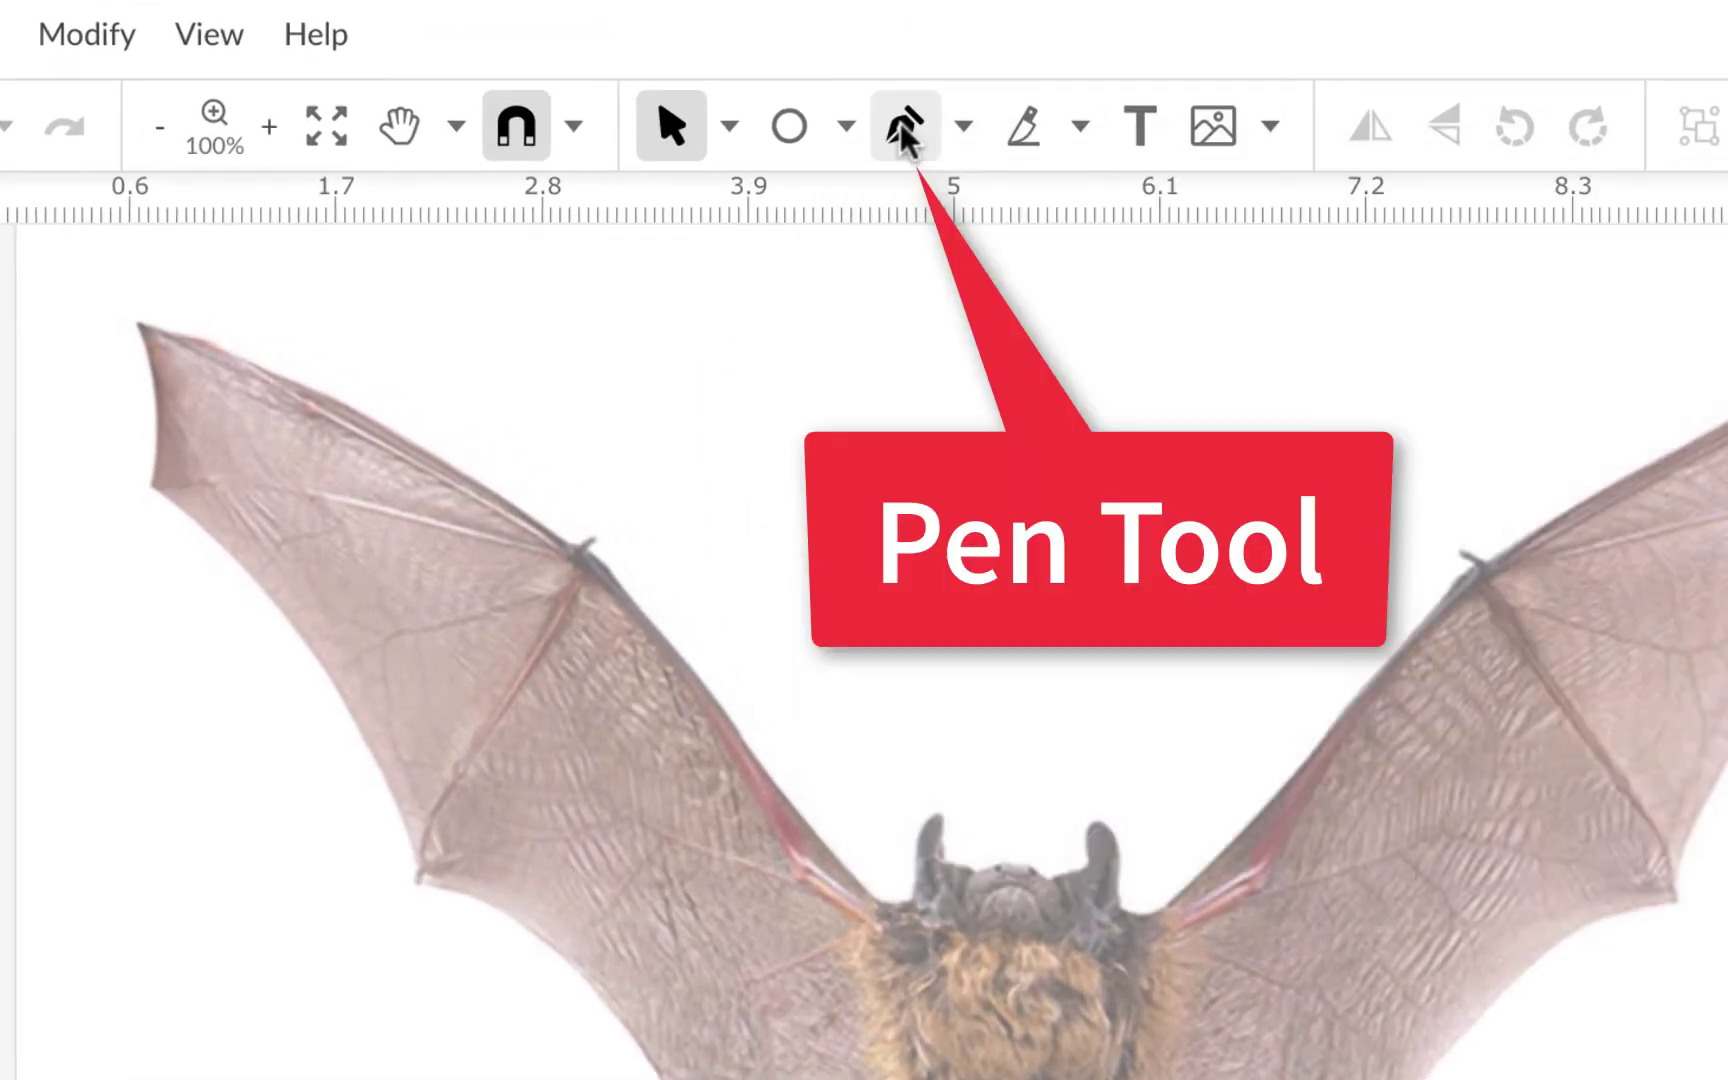
- Start a Pen tool path at the left wing's tip, with straight segments through the wing joint to the left shoulder
click(774, 189)
scroll(517, 287, up, 1)
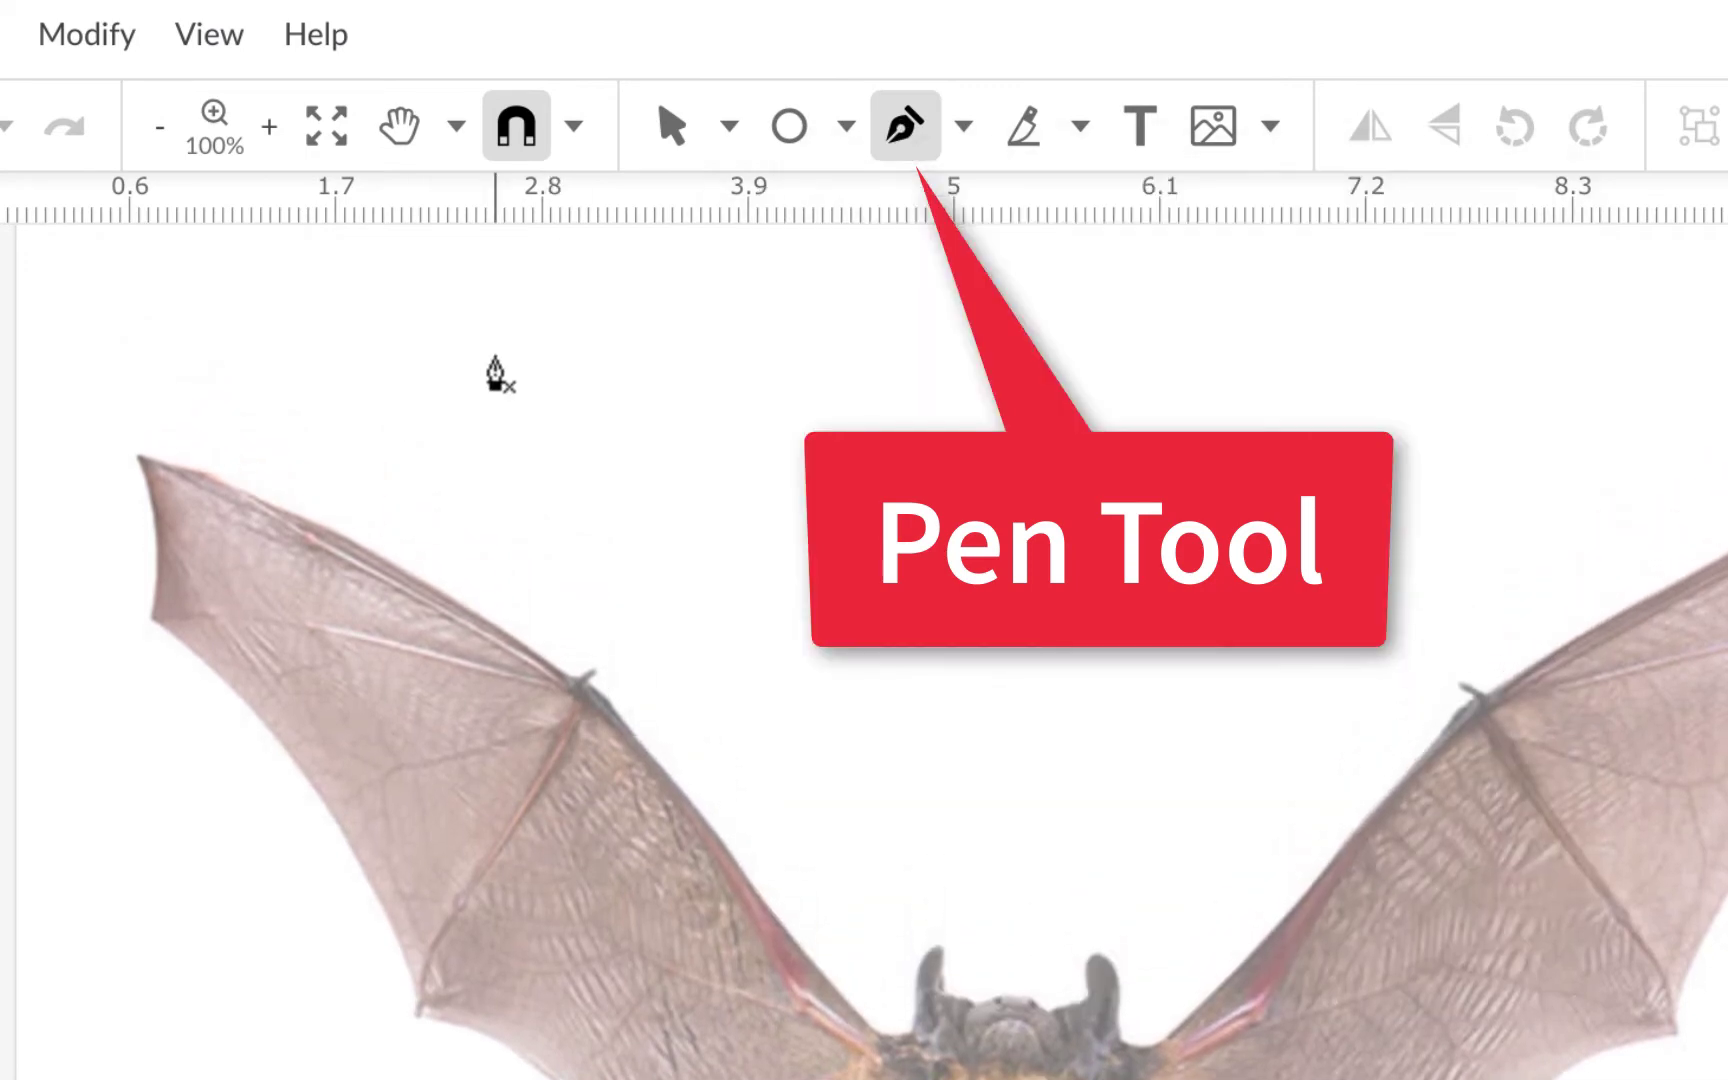
scroll(551, 641, down, 2)
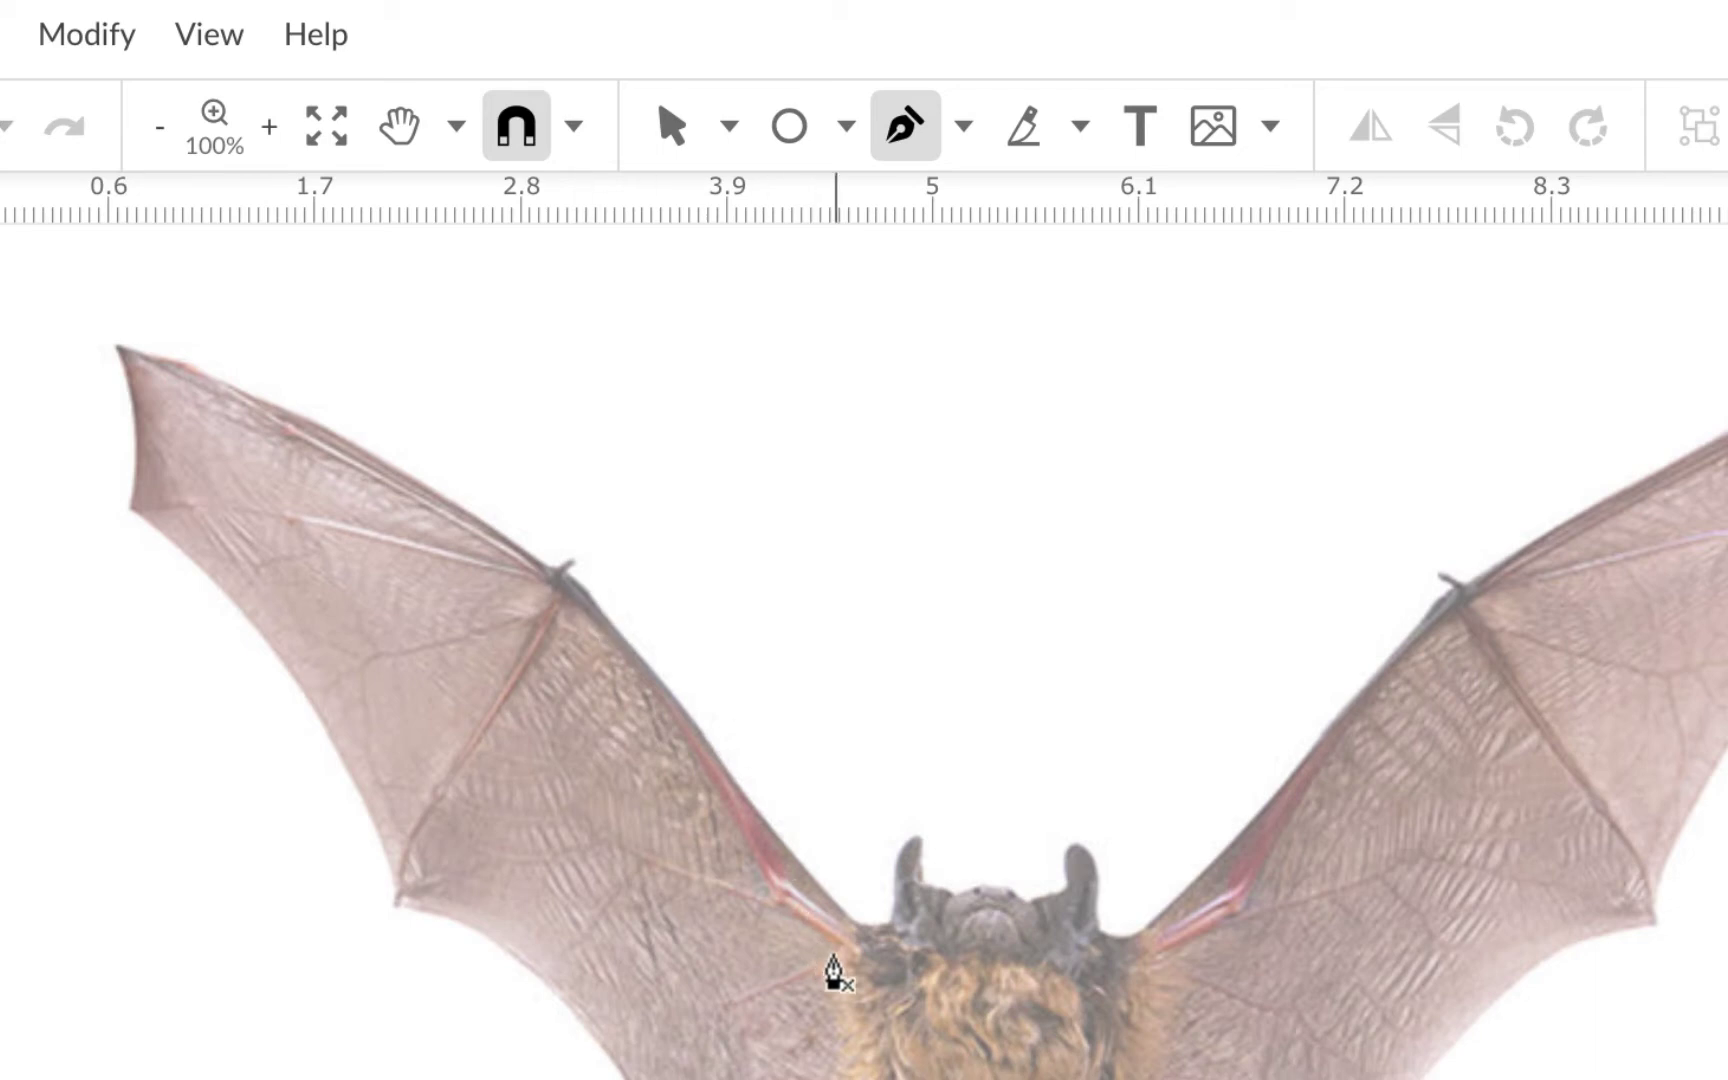
click(114, 351)
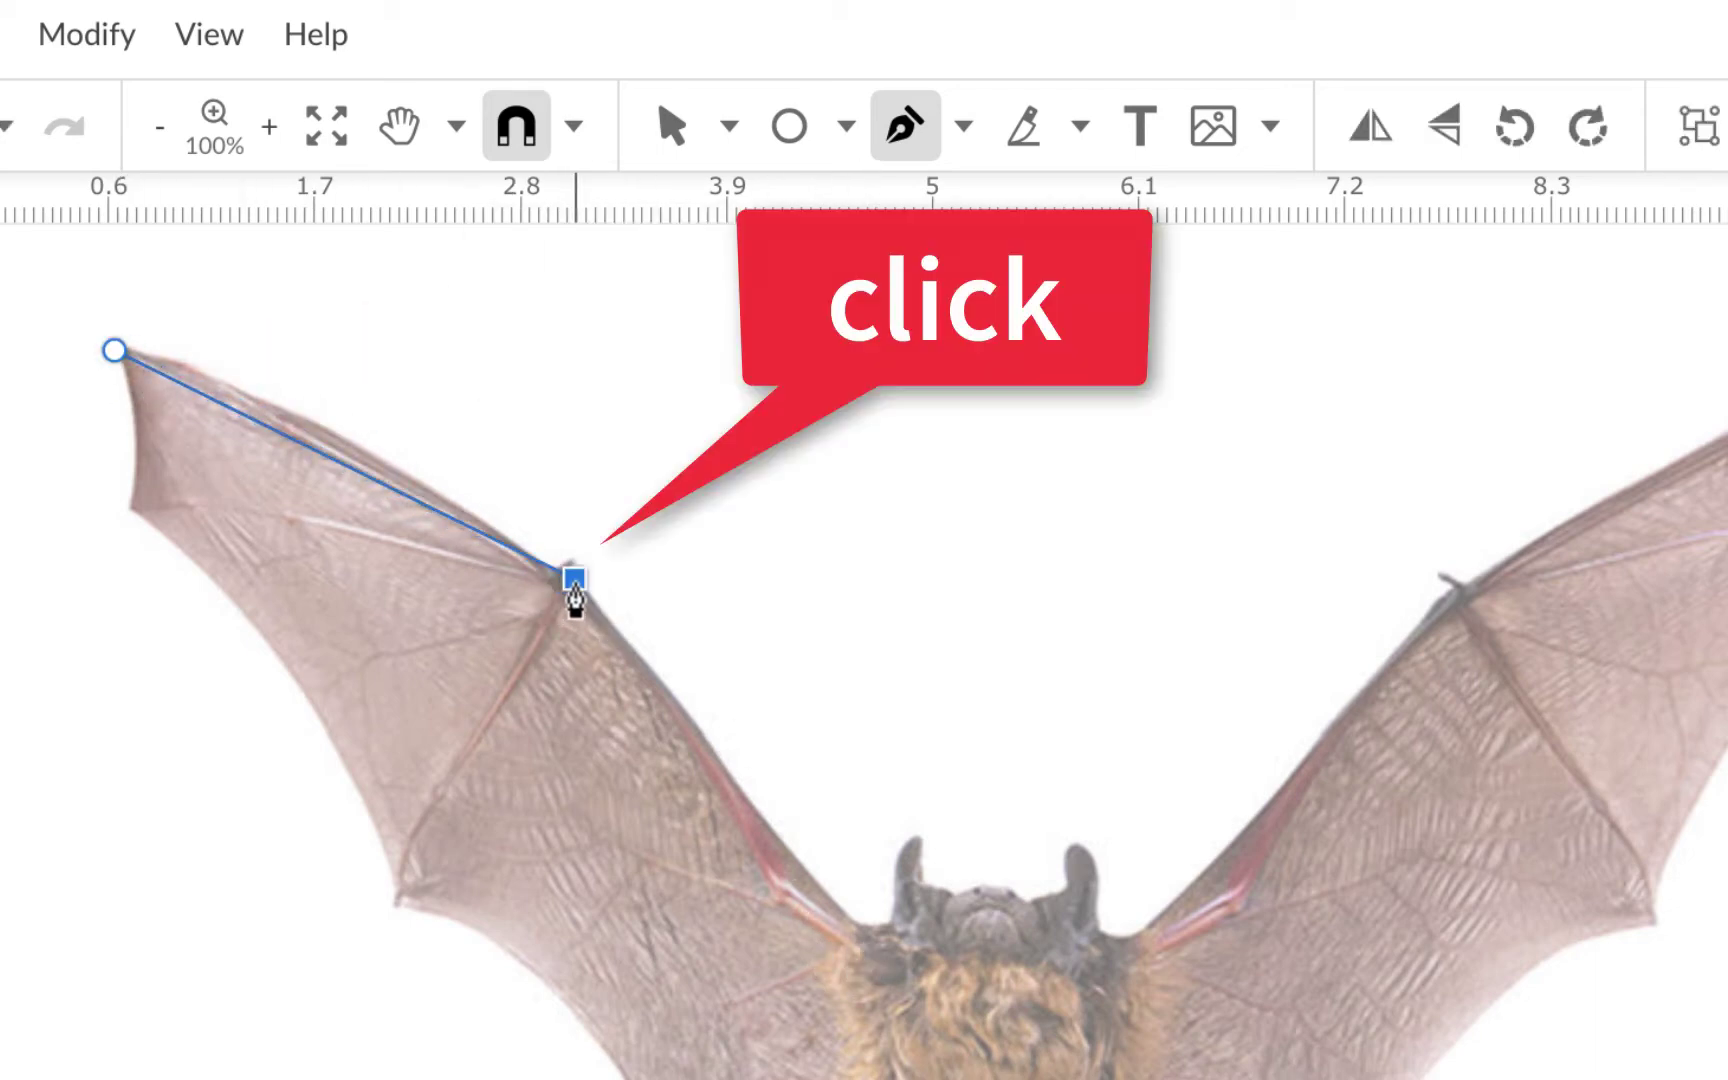
click(860, 935)
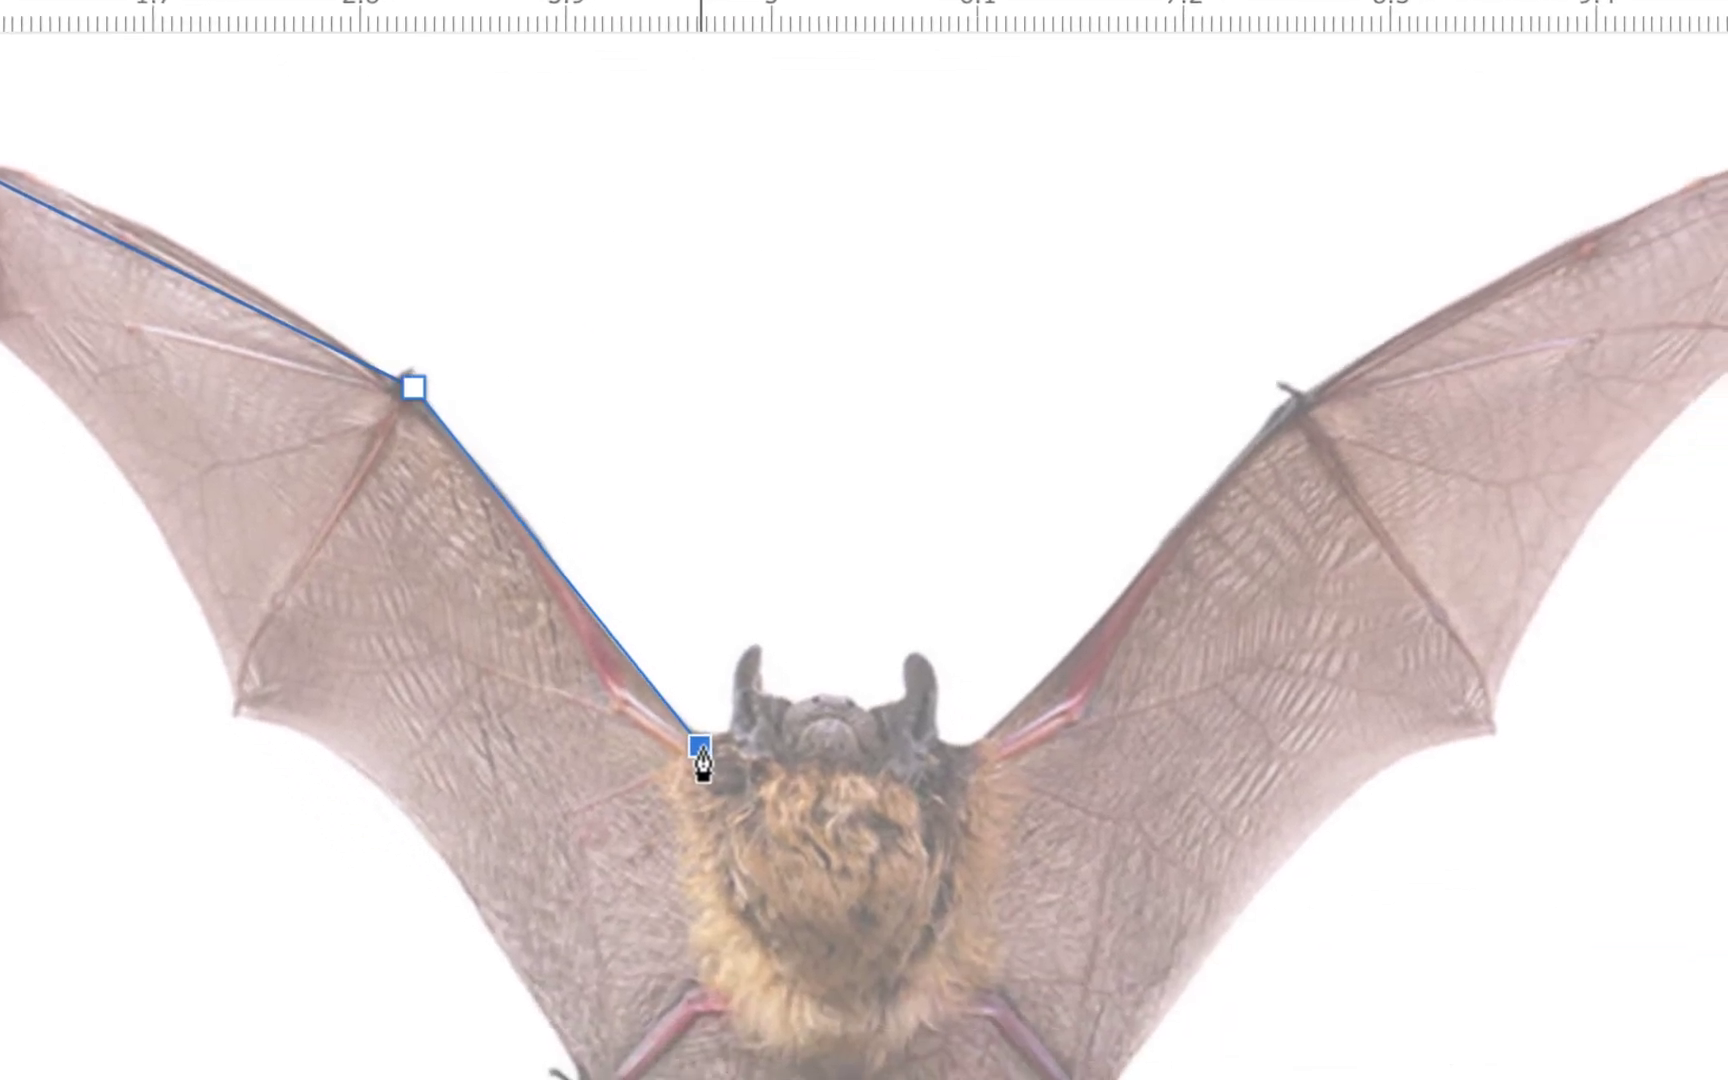
- Continue the path across the head, placing corner points at the base and tip of both ears, up to the right shoulder
click(734, 737)
drag(734, 745, 751, 640)
click(749, 629)
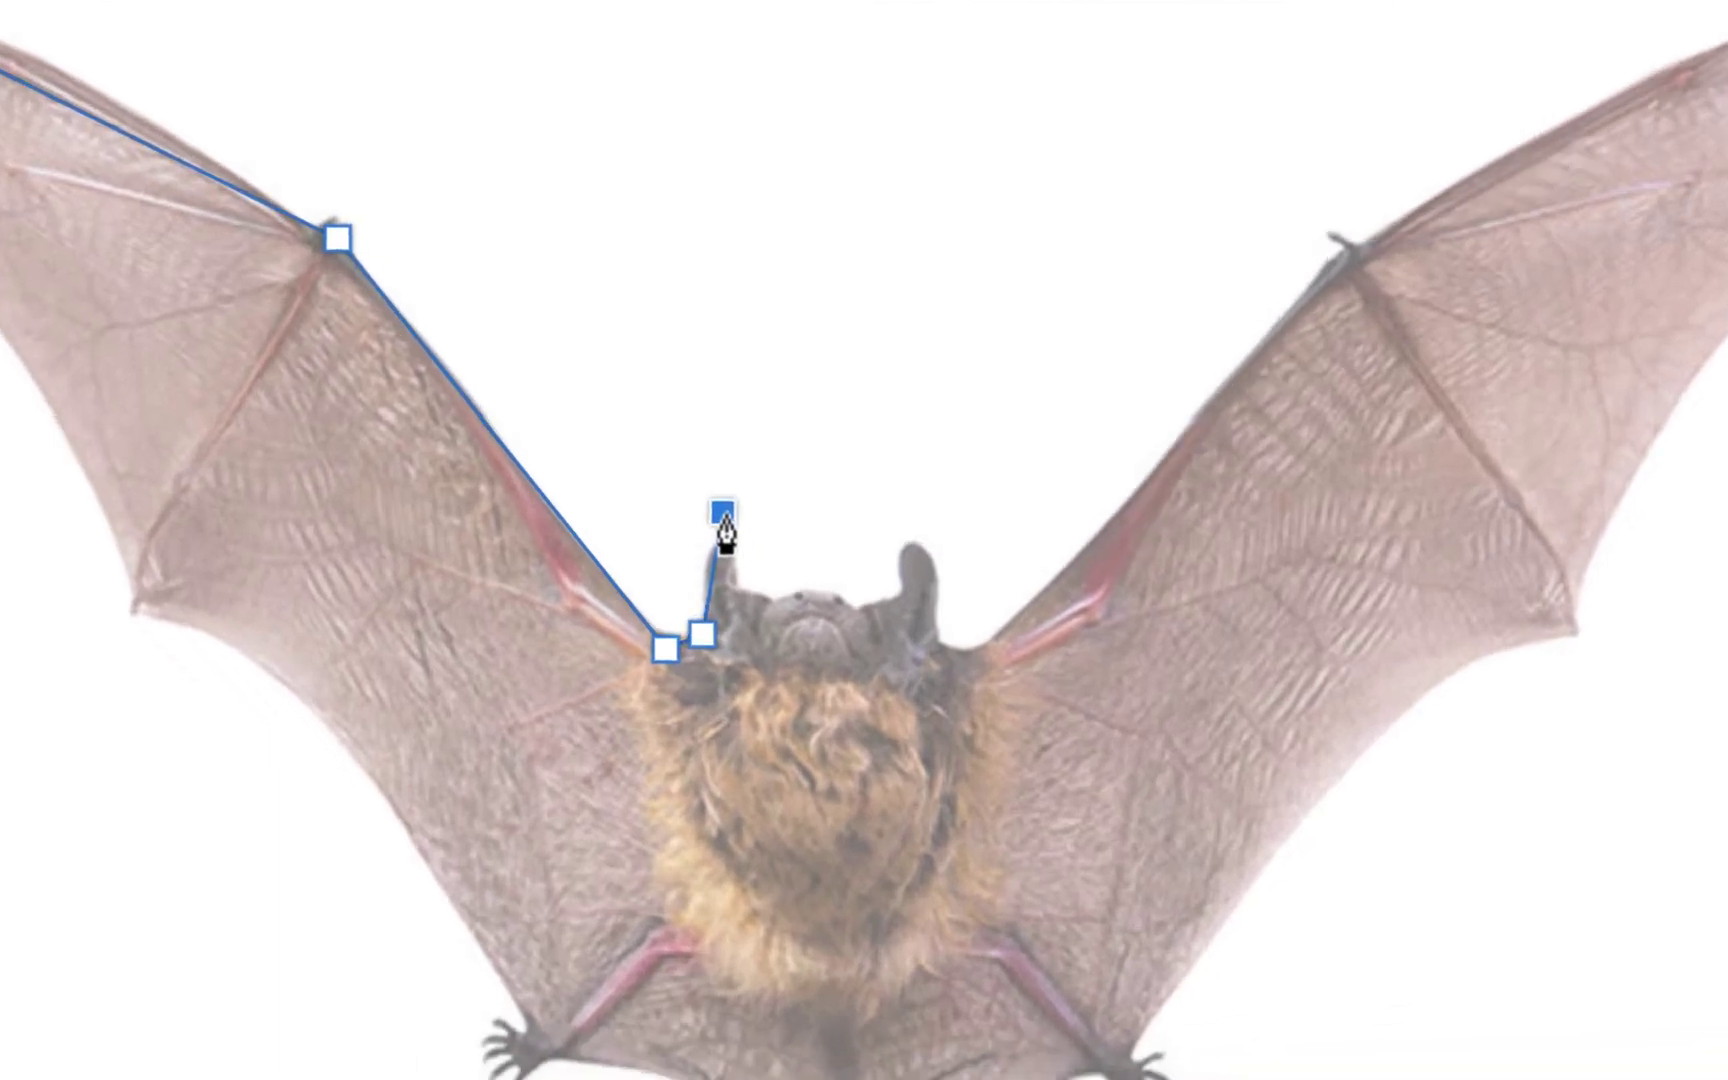
click(773, 706)
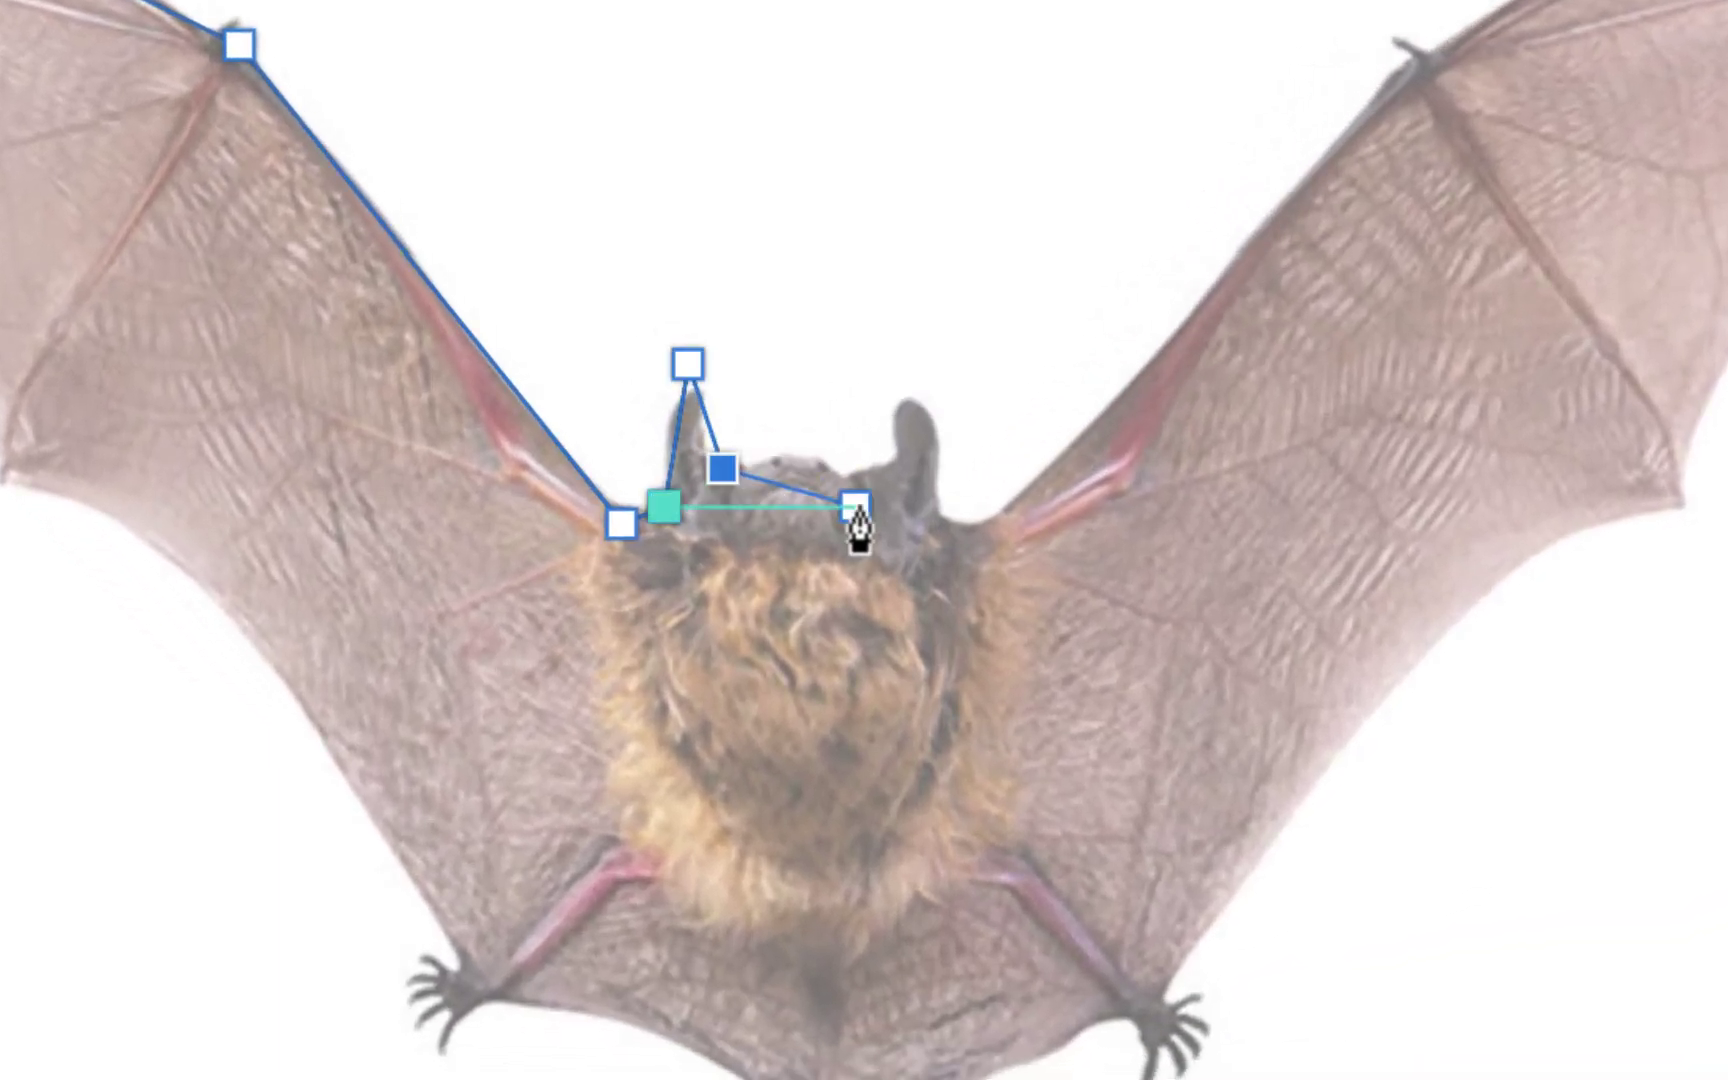
click(868, 479)
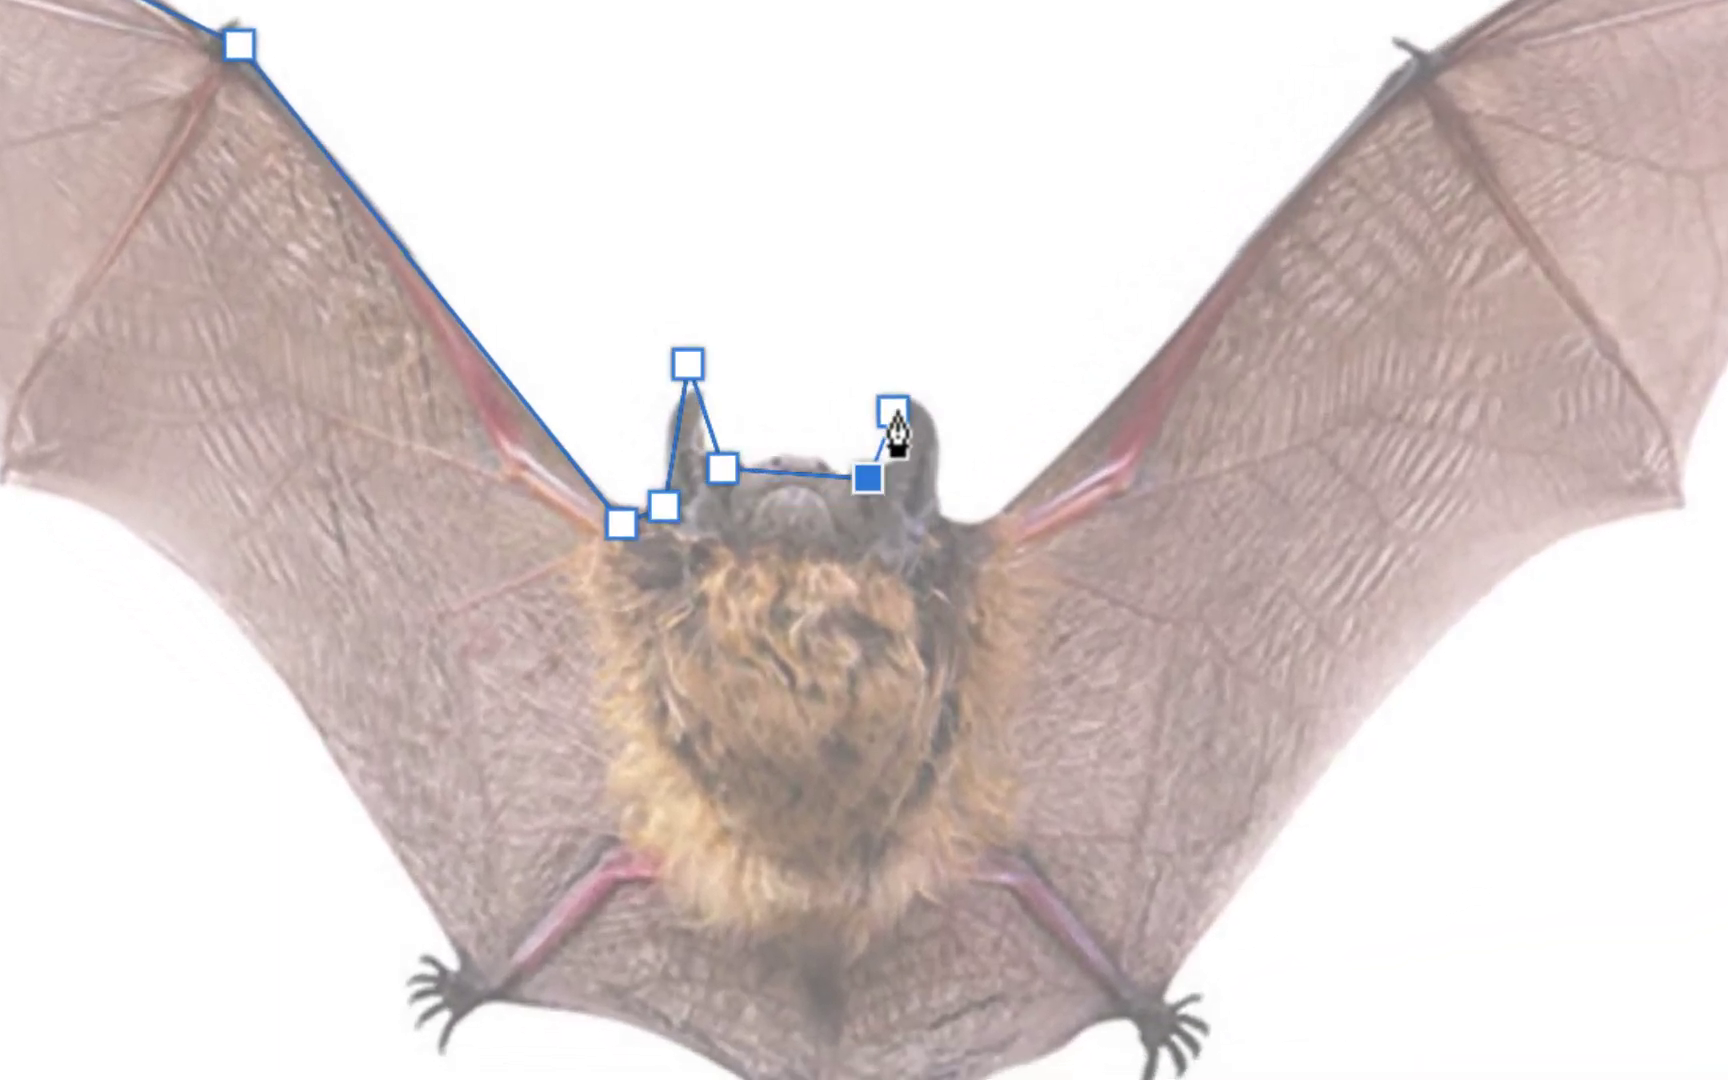
click(916, 382)
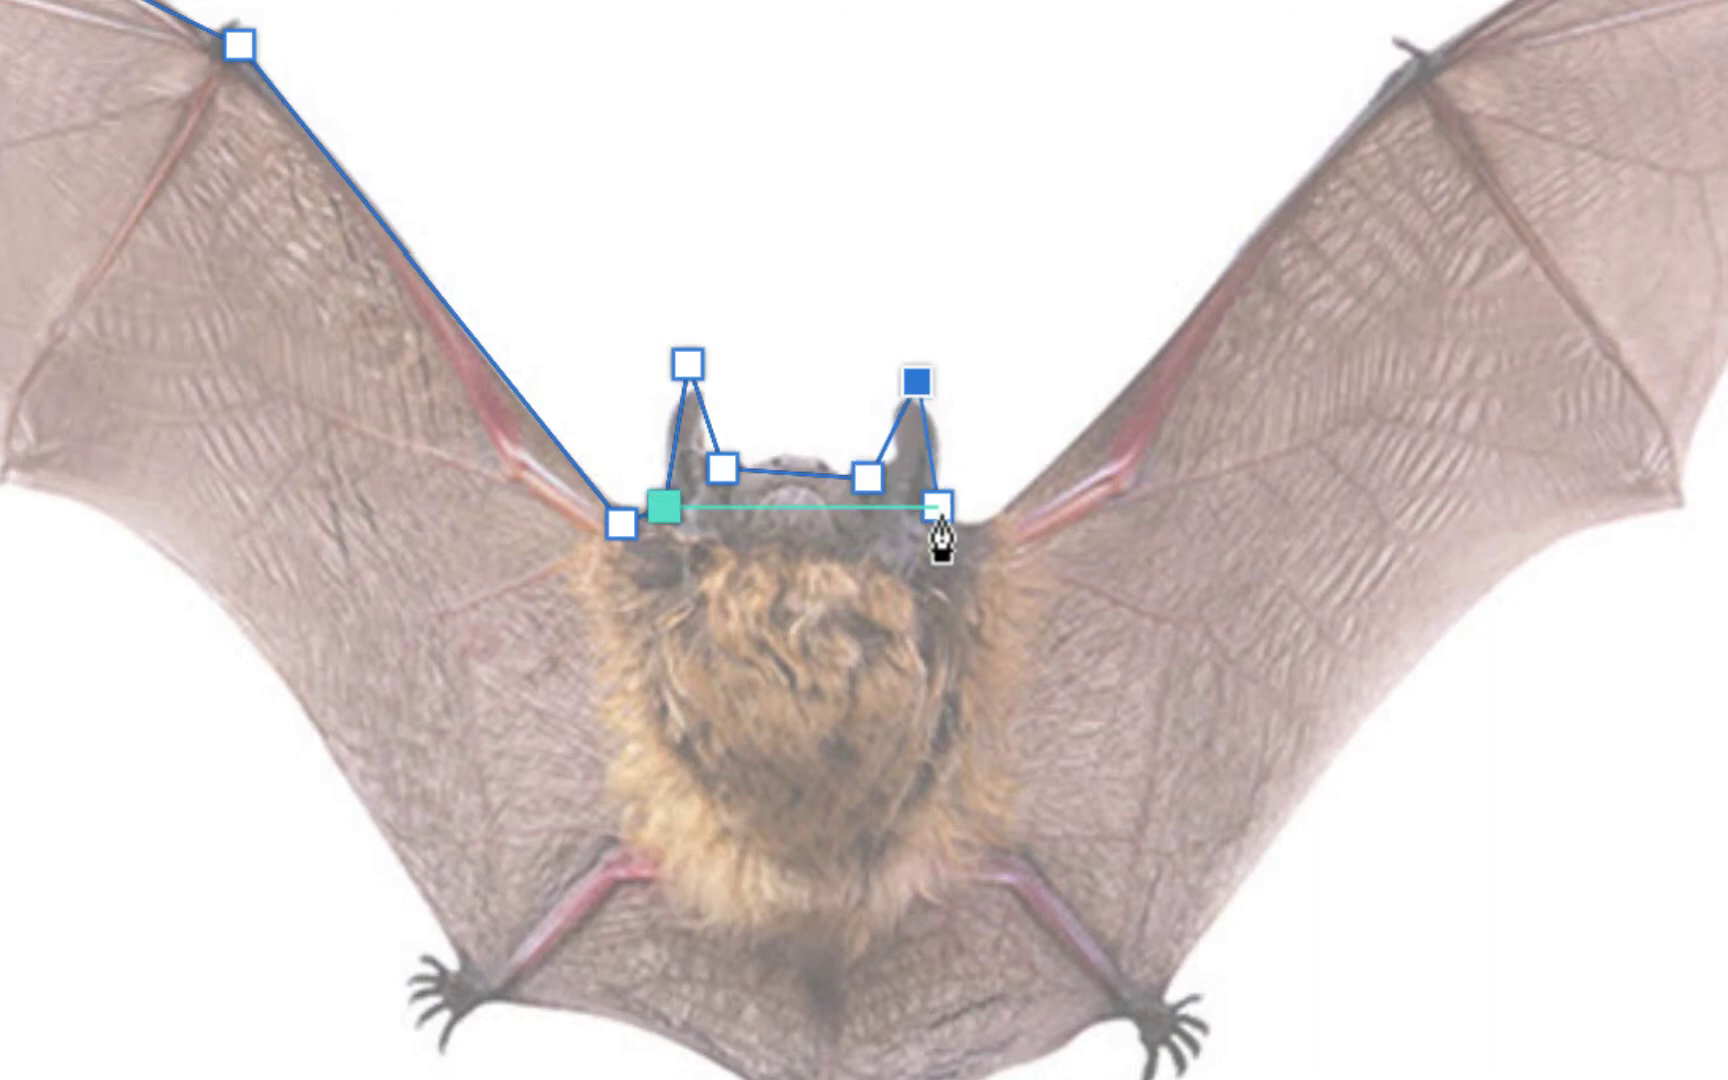
click(936, 506)
click(989, 522)
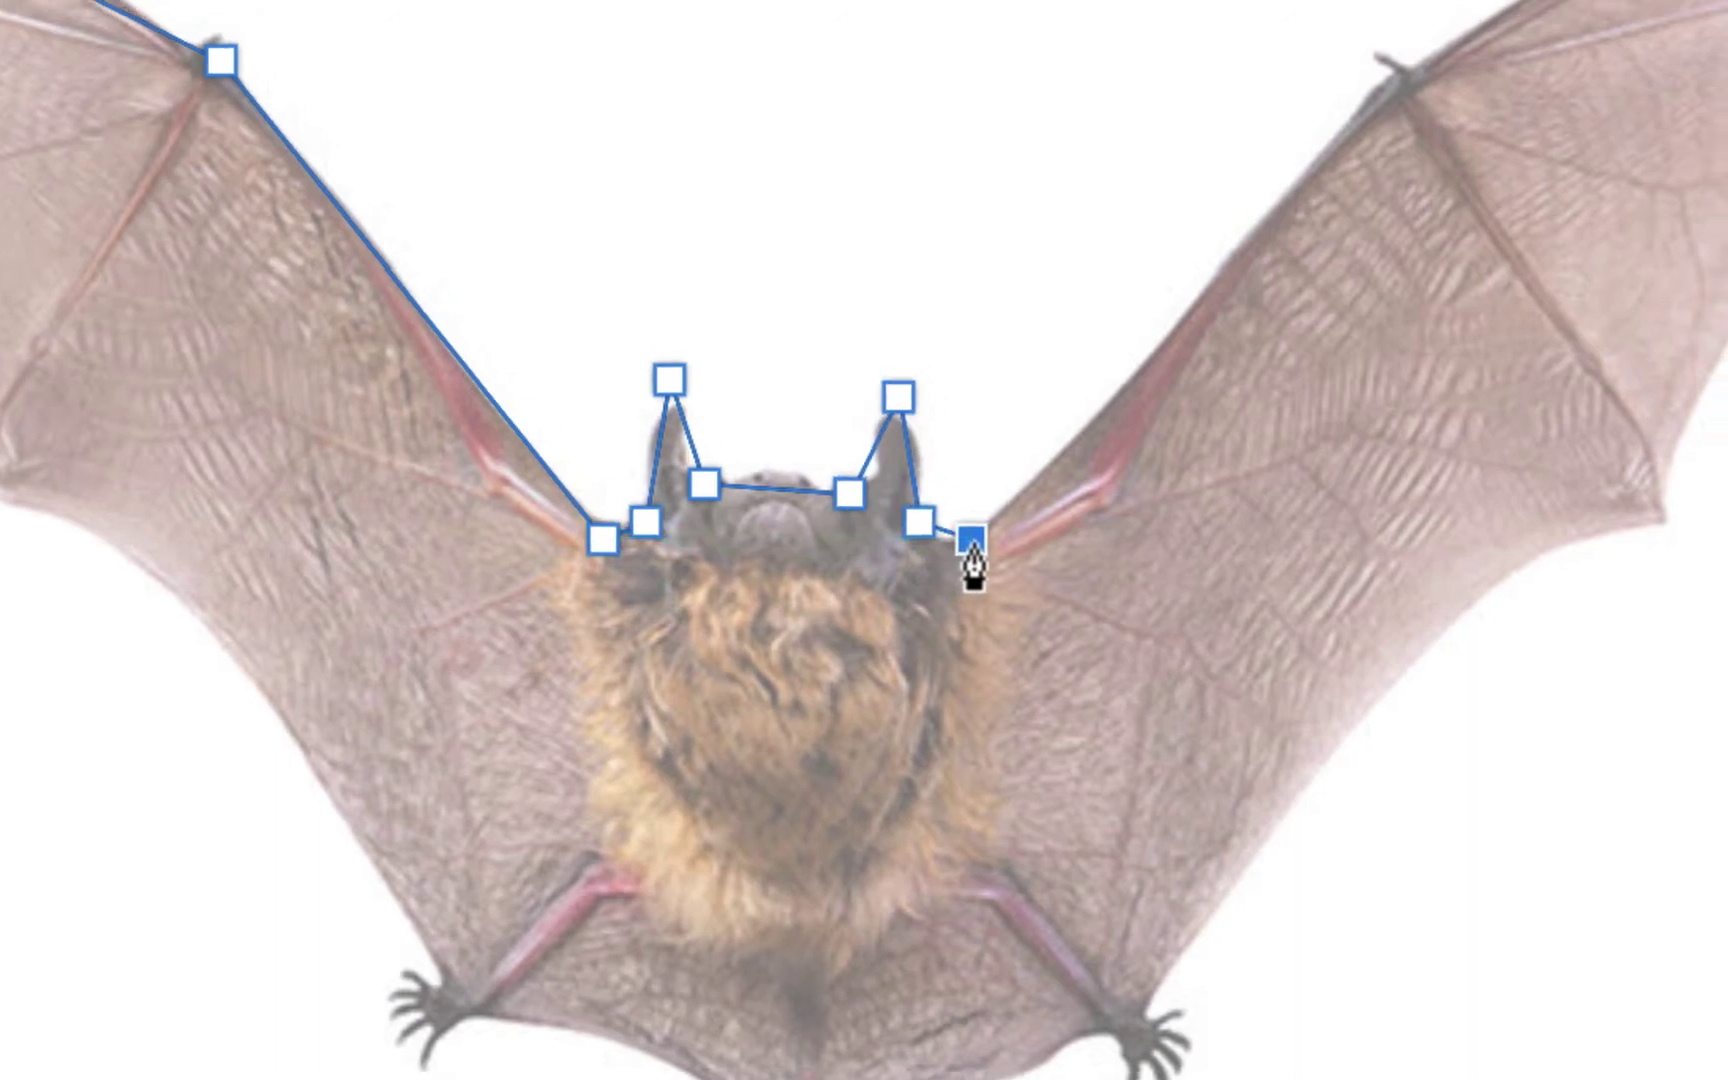
- Extend the path around the right wing through its joint, outer tip and the two points on its lower edge
click(1417, 55)
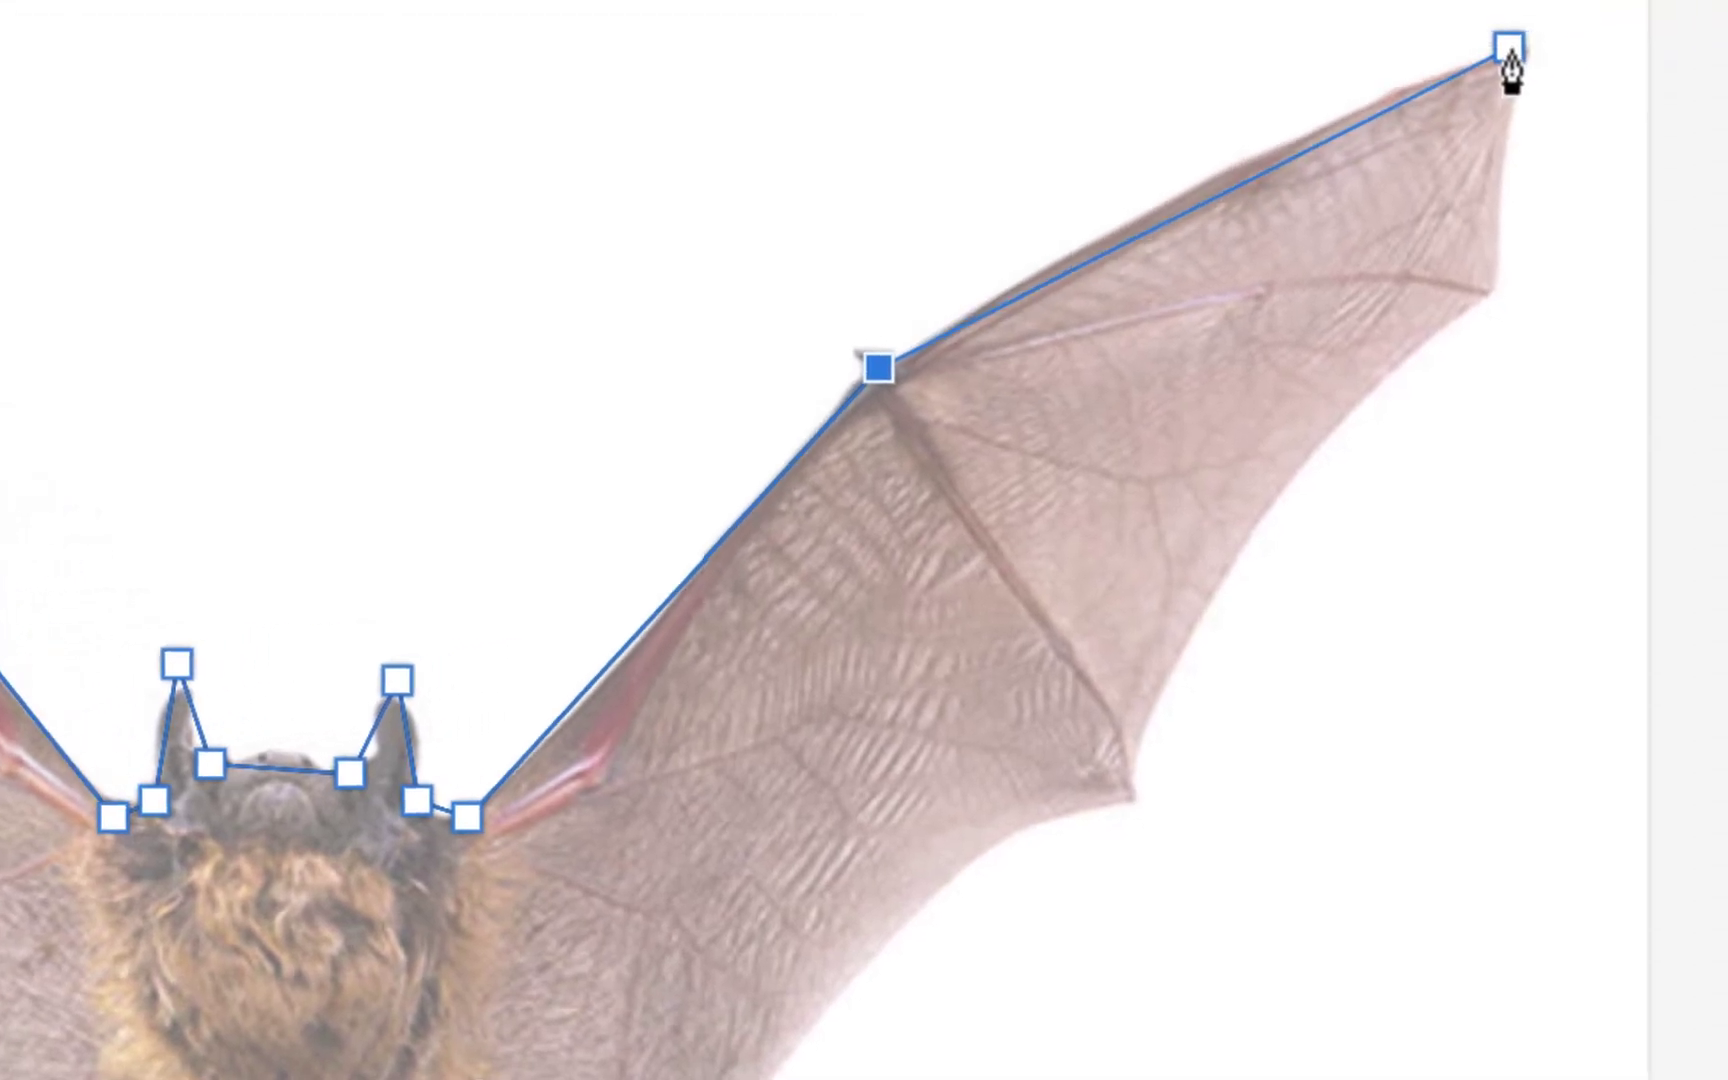
click(1509, 47)
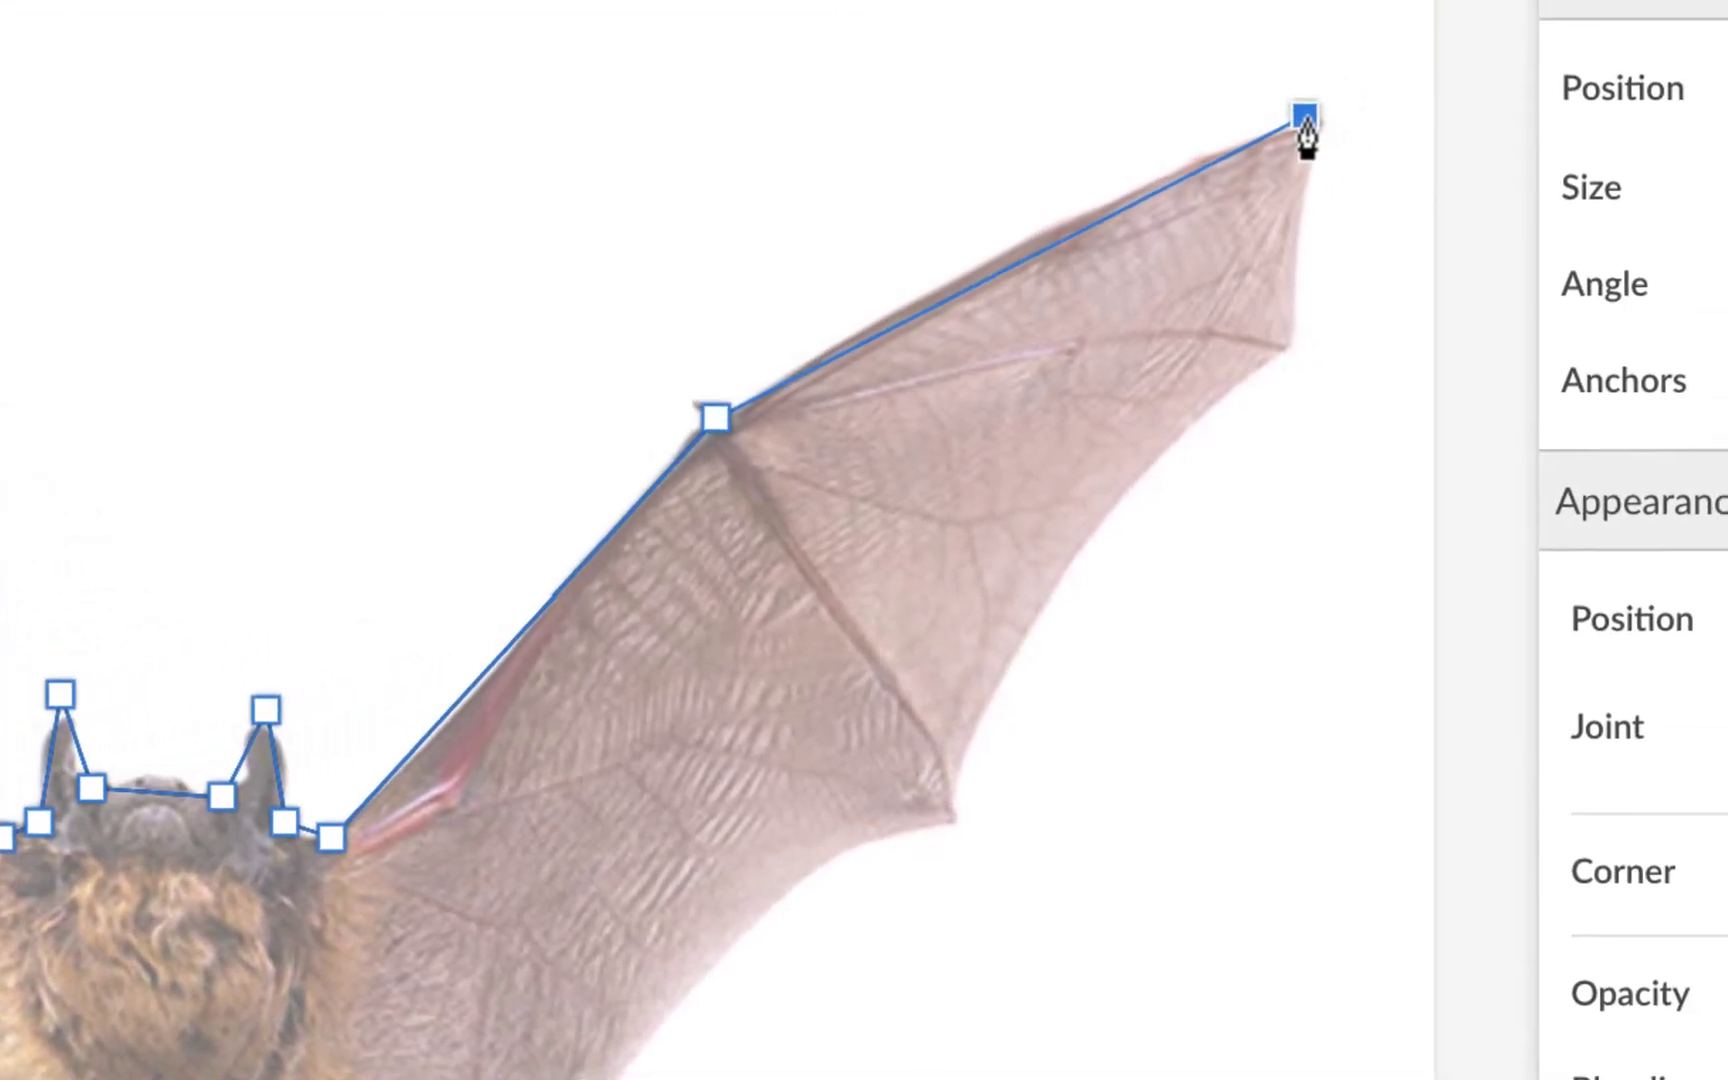
click(1489, 291)
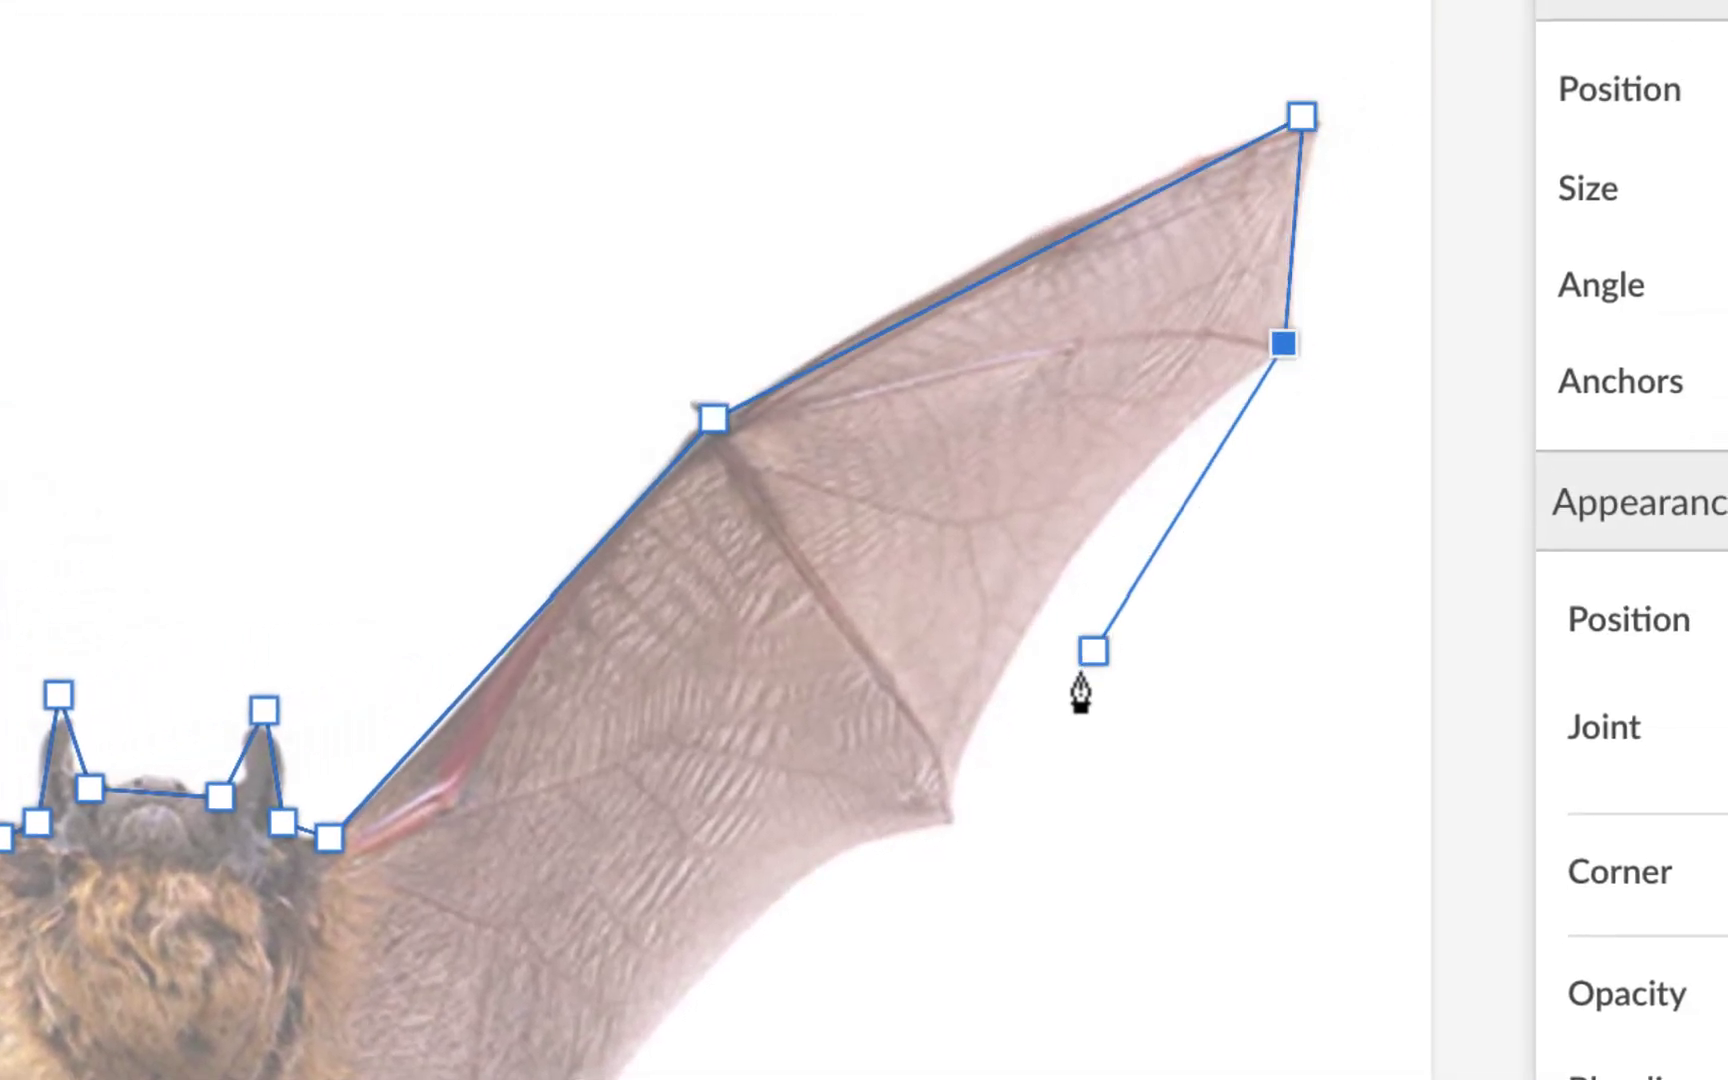
click(958, 822)
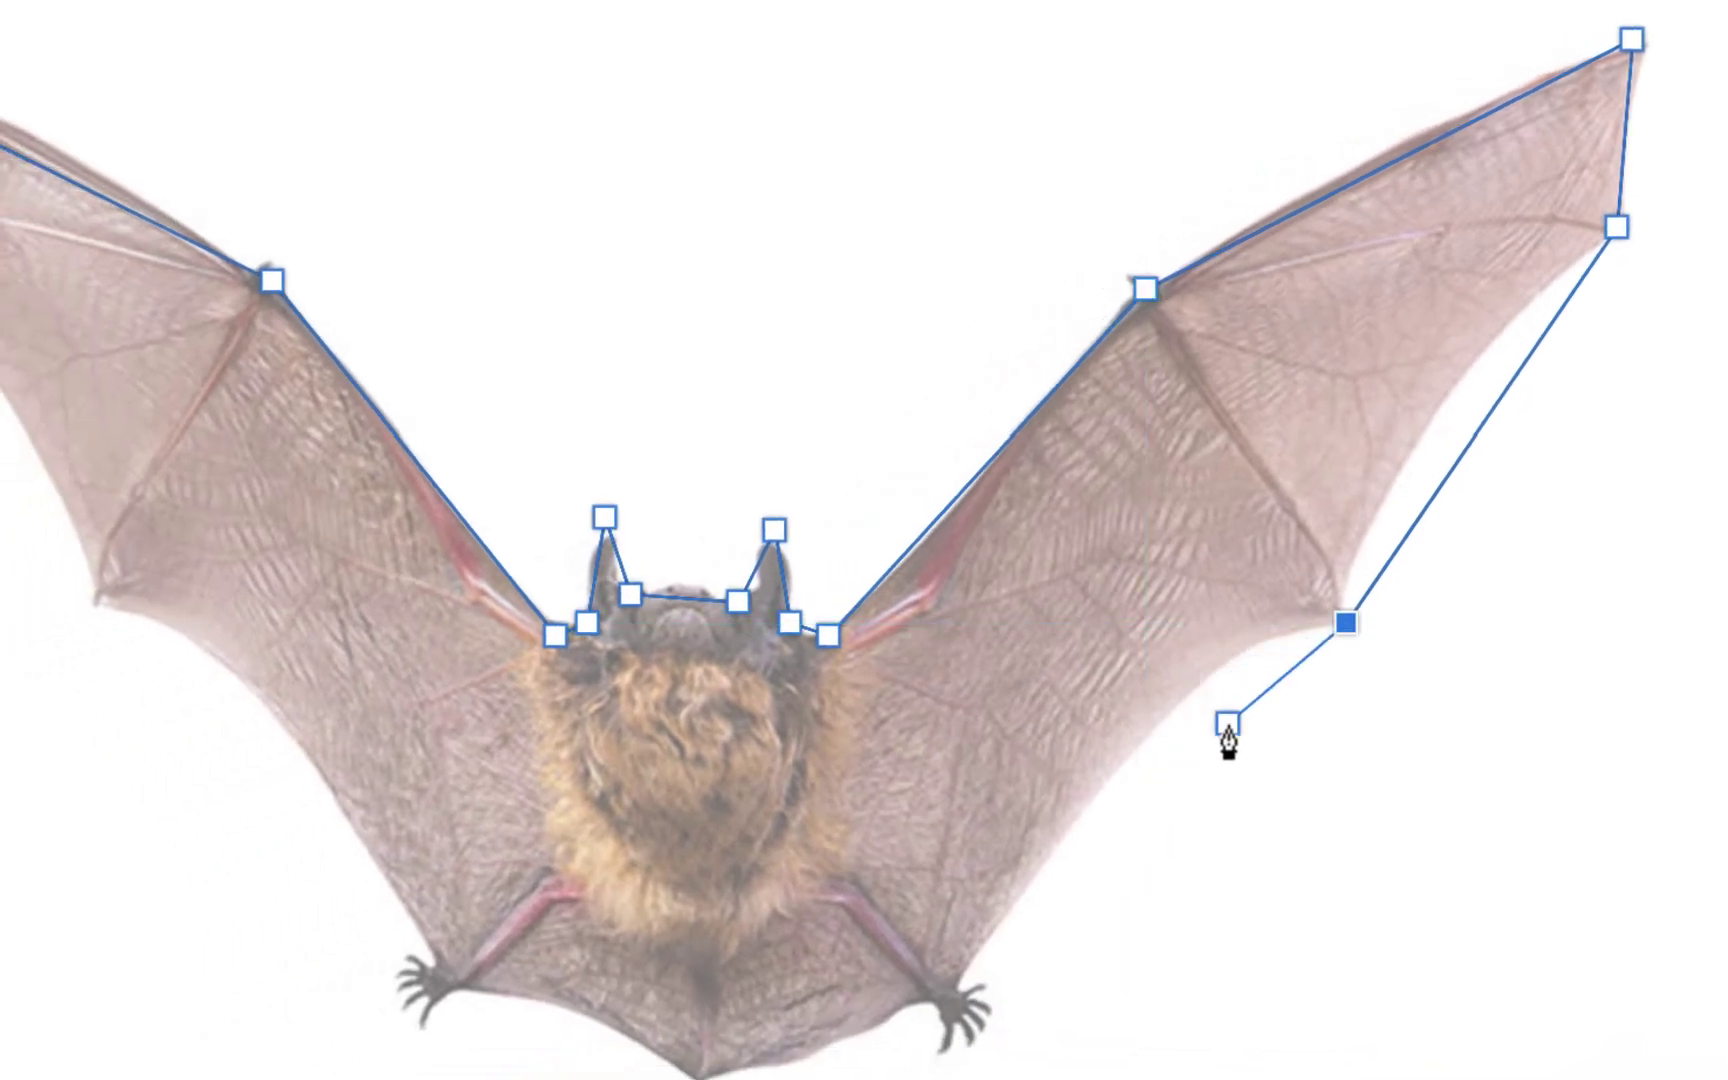
- Trace the feet, tail point and left wing's lower edge with straight segments, closing the path at the left wing's tip
click(949, 1003)
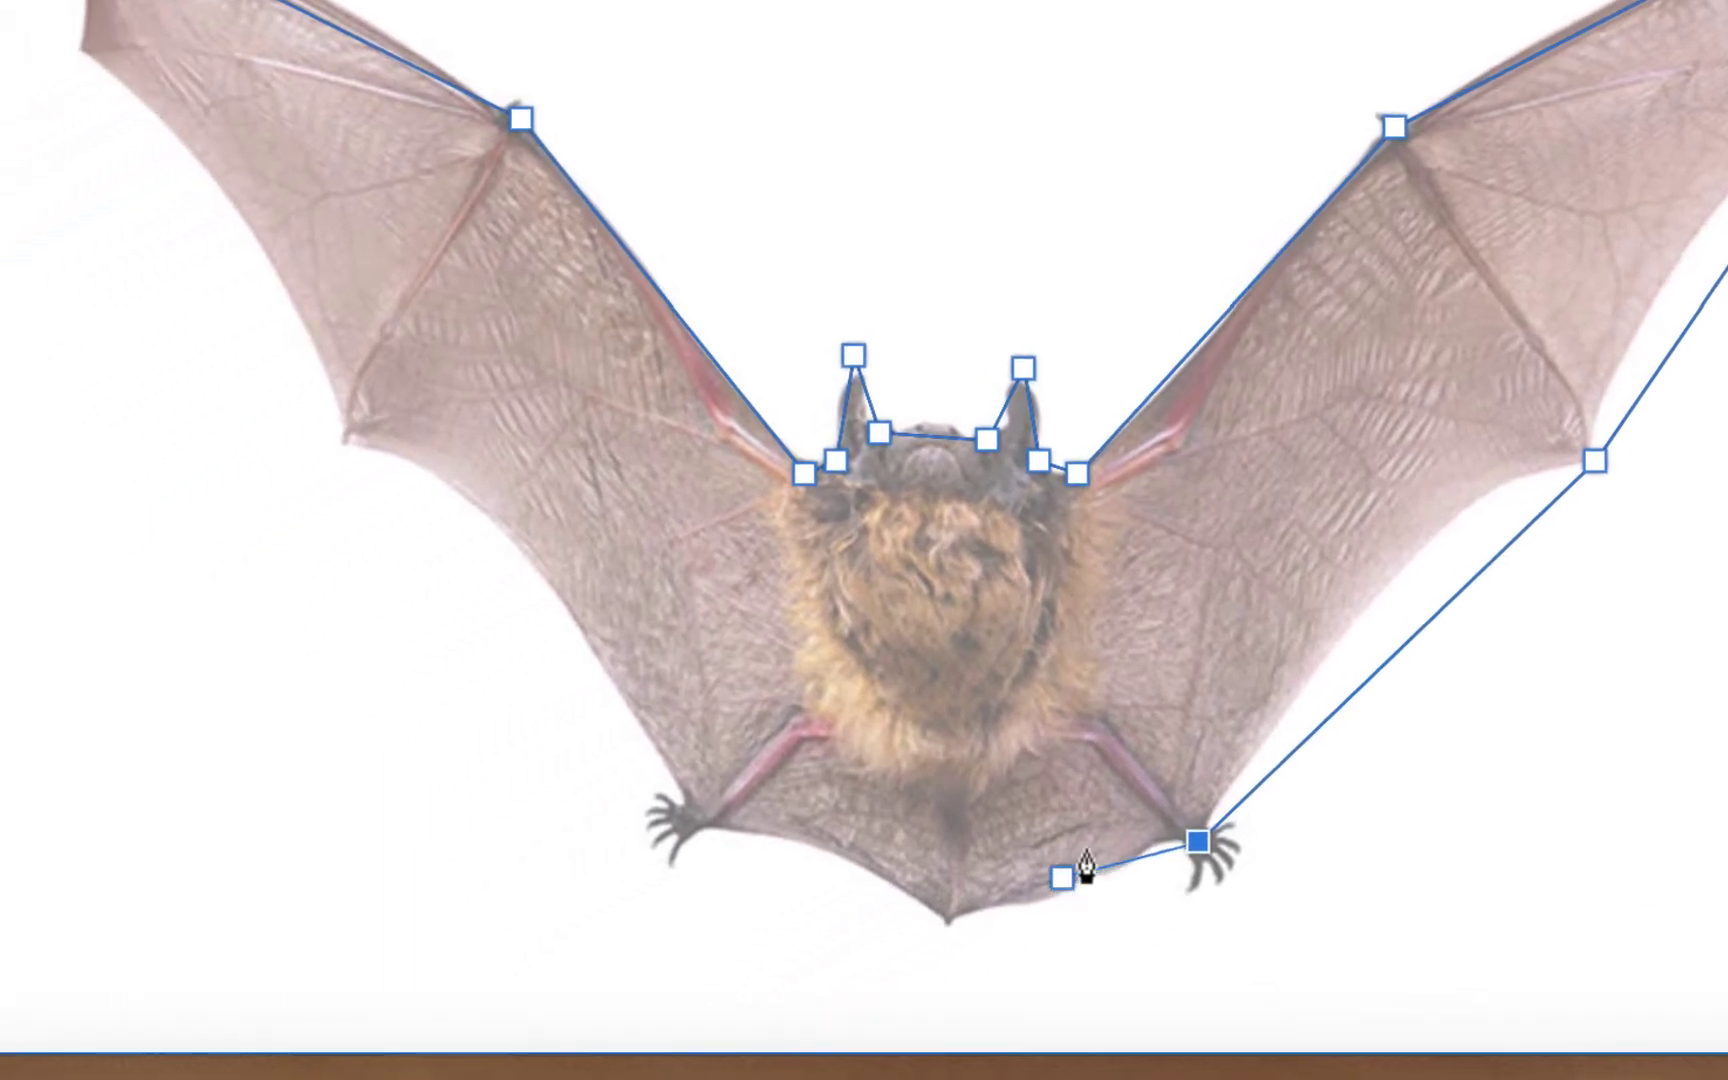
scroll(980, 937, down, 1)
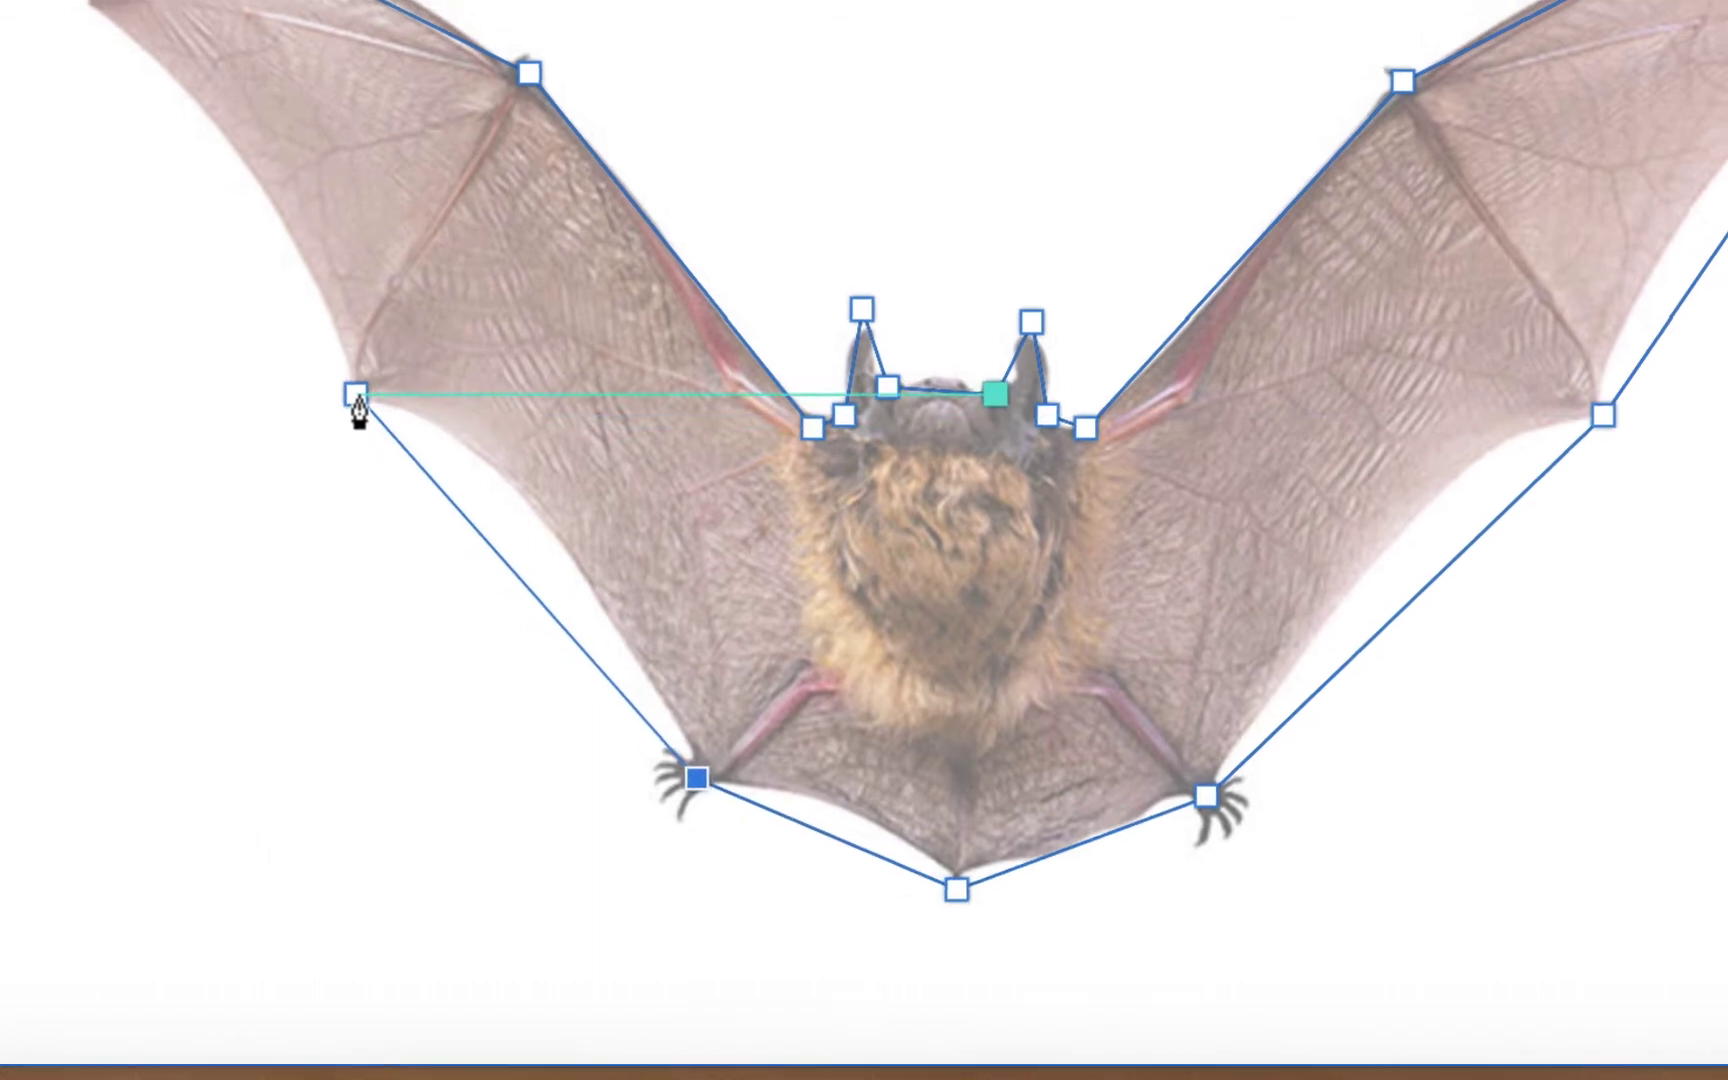
click(348, 384)
click(192, 158)
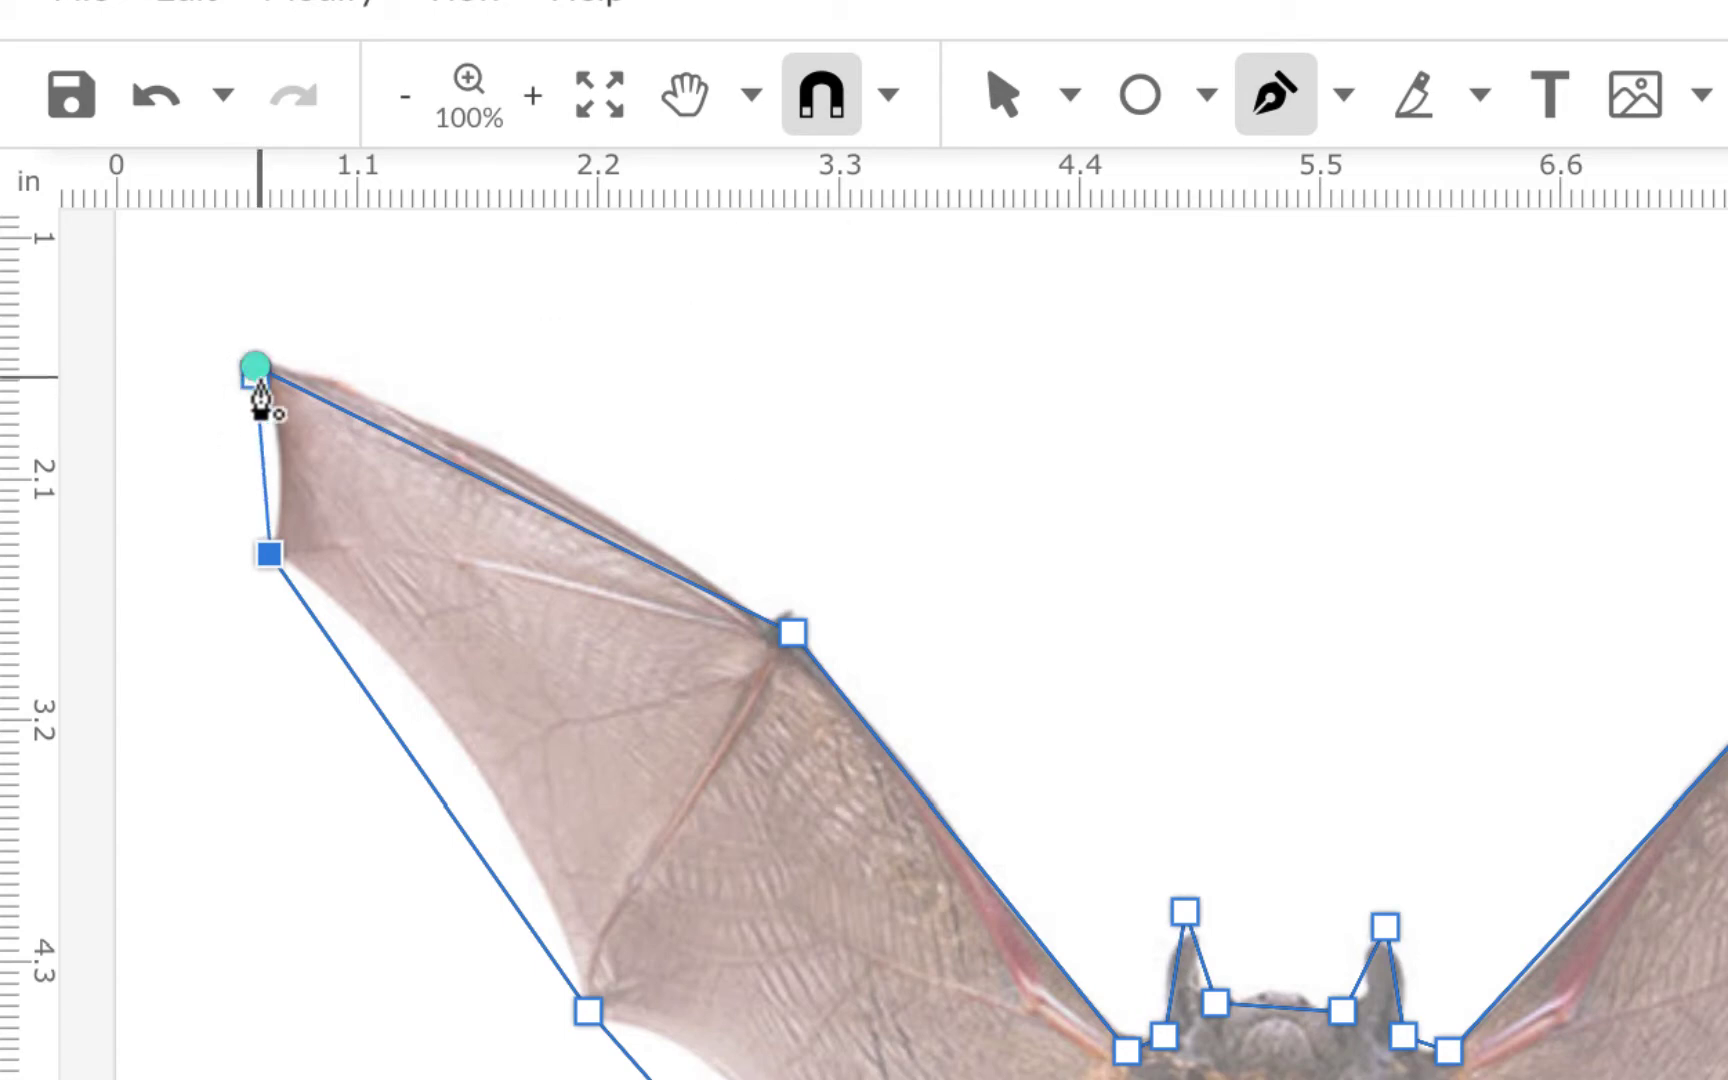
click(256, 370)
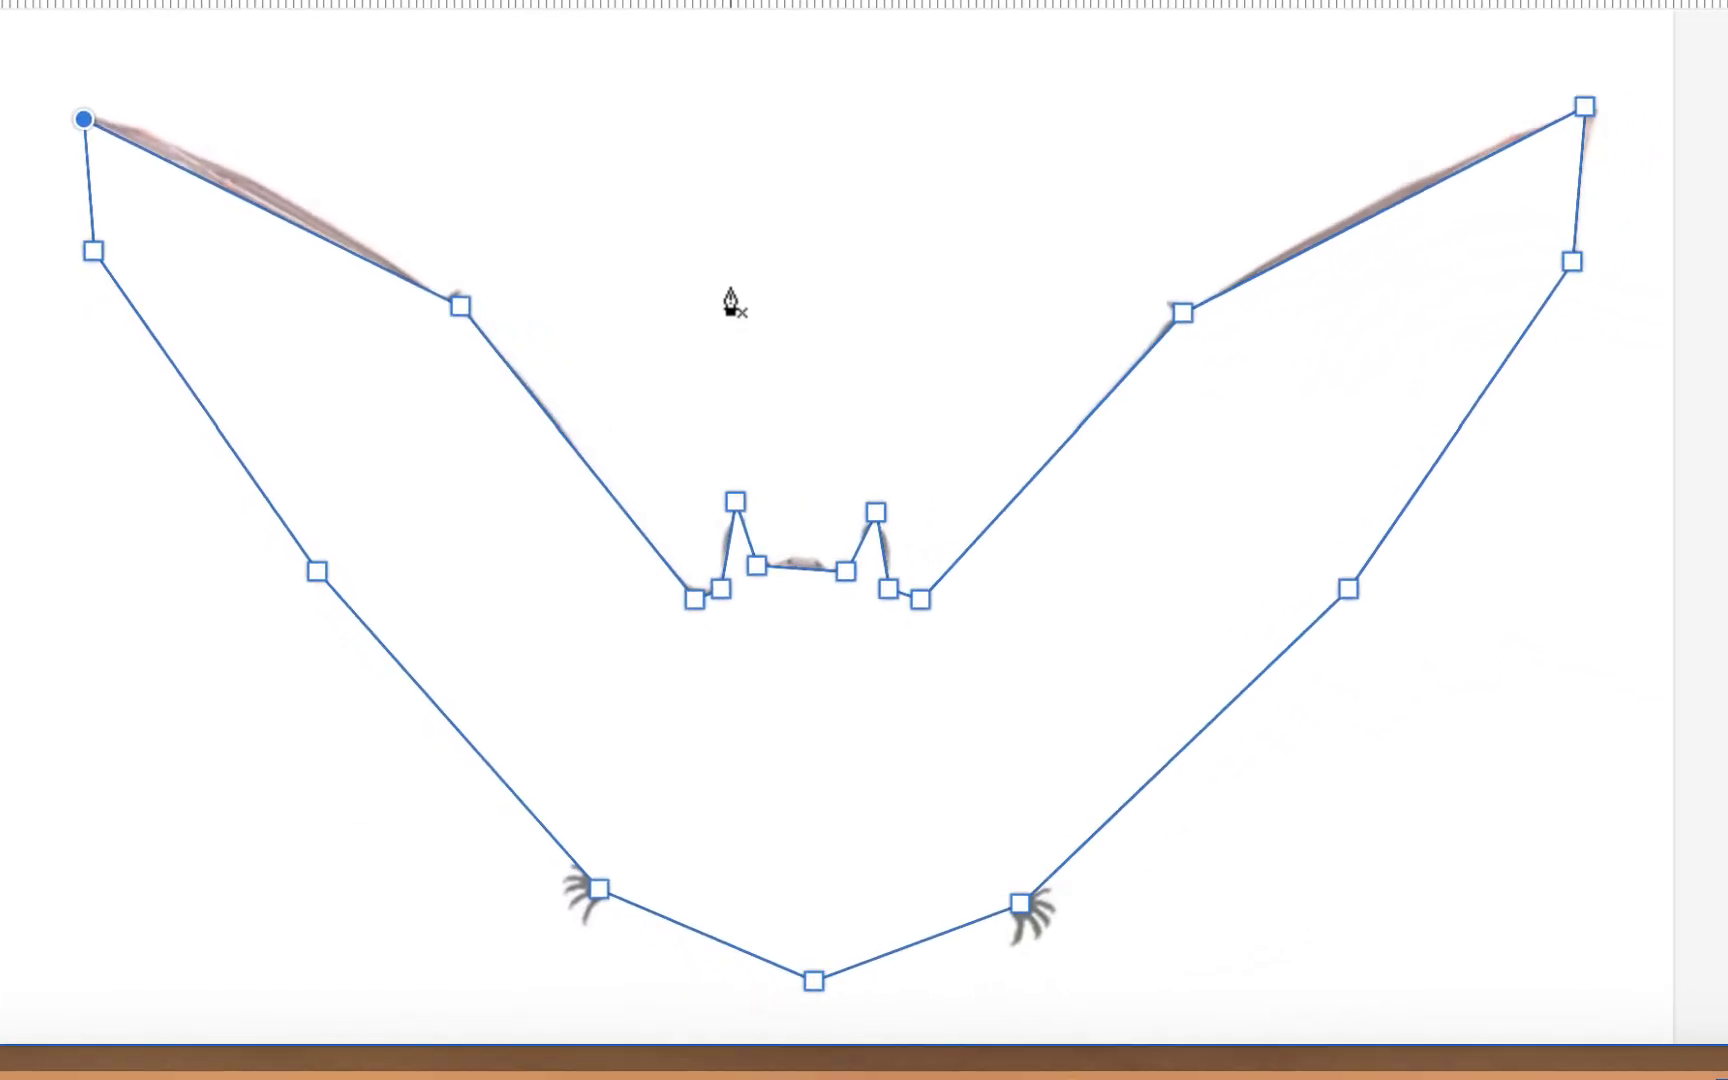
- Show the Layers panel and examine the new path's layer, anchor points and straight segments around the left wing
click(322, 30)
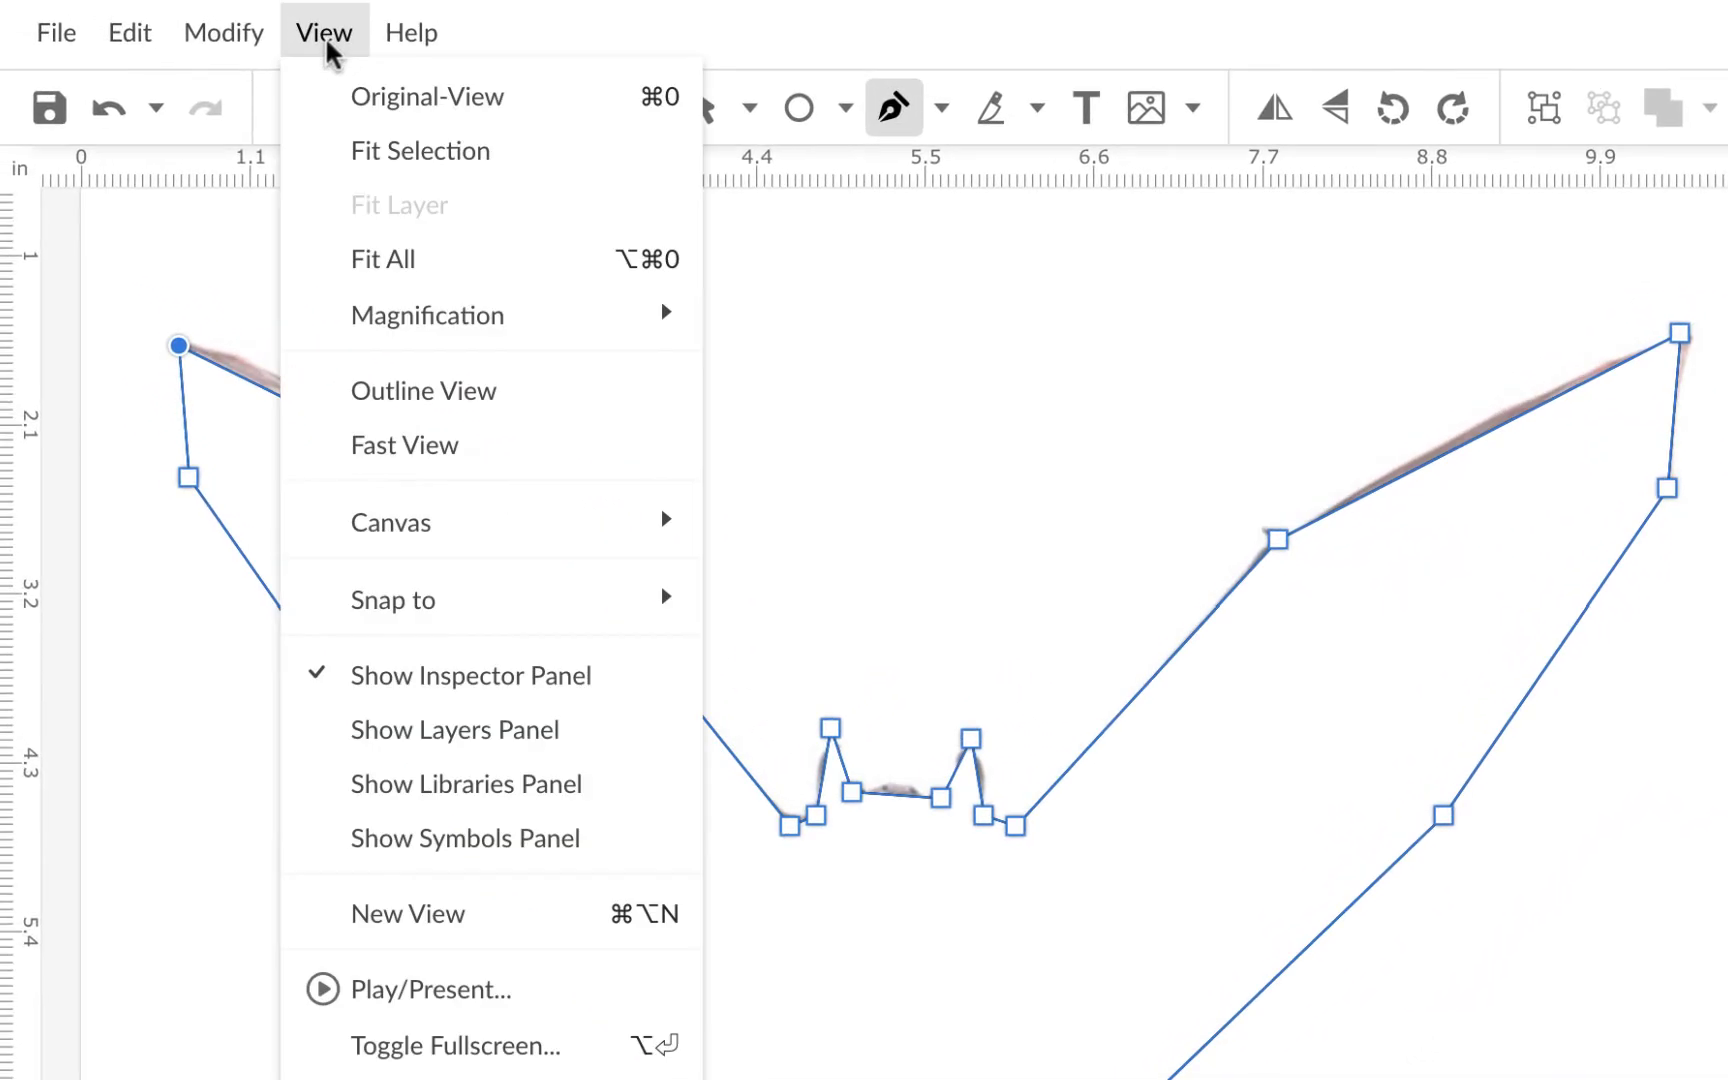
click(411, 720)
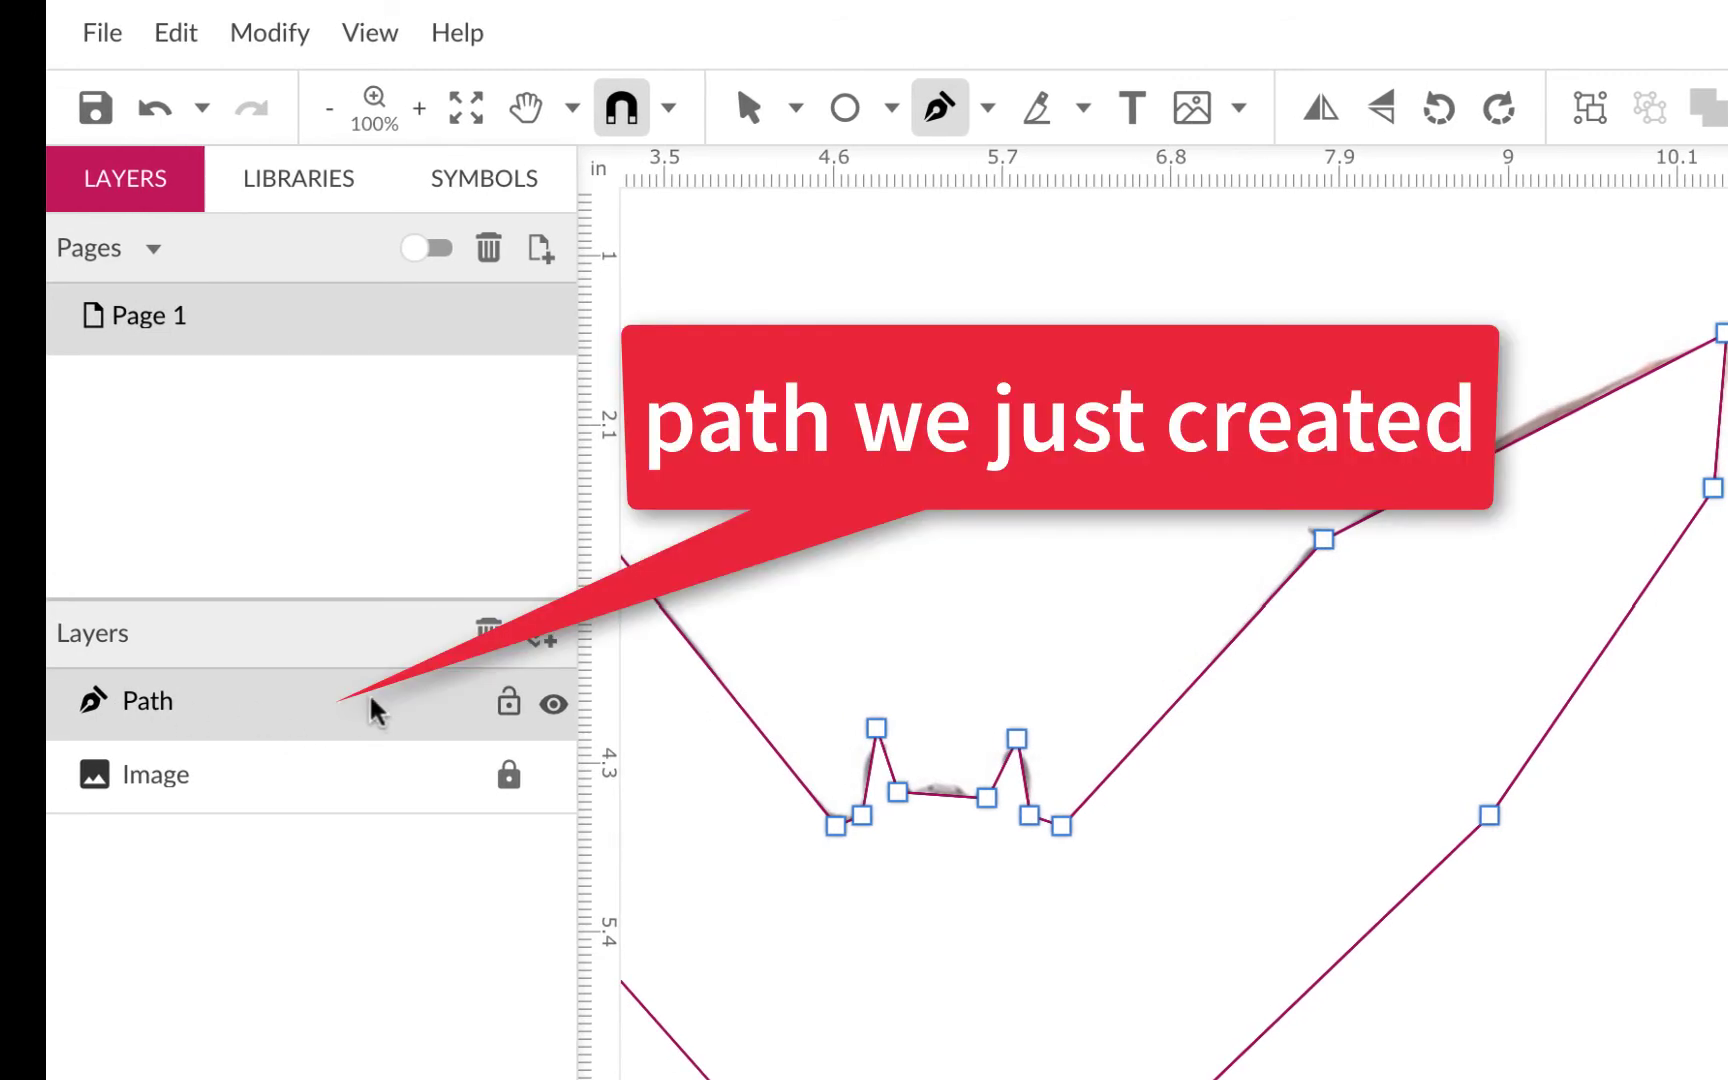
scroll(814, 783, left, 5)
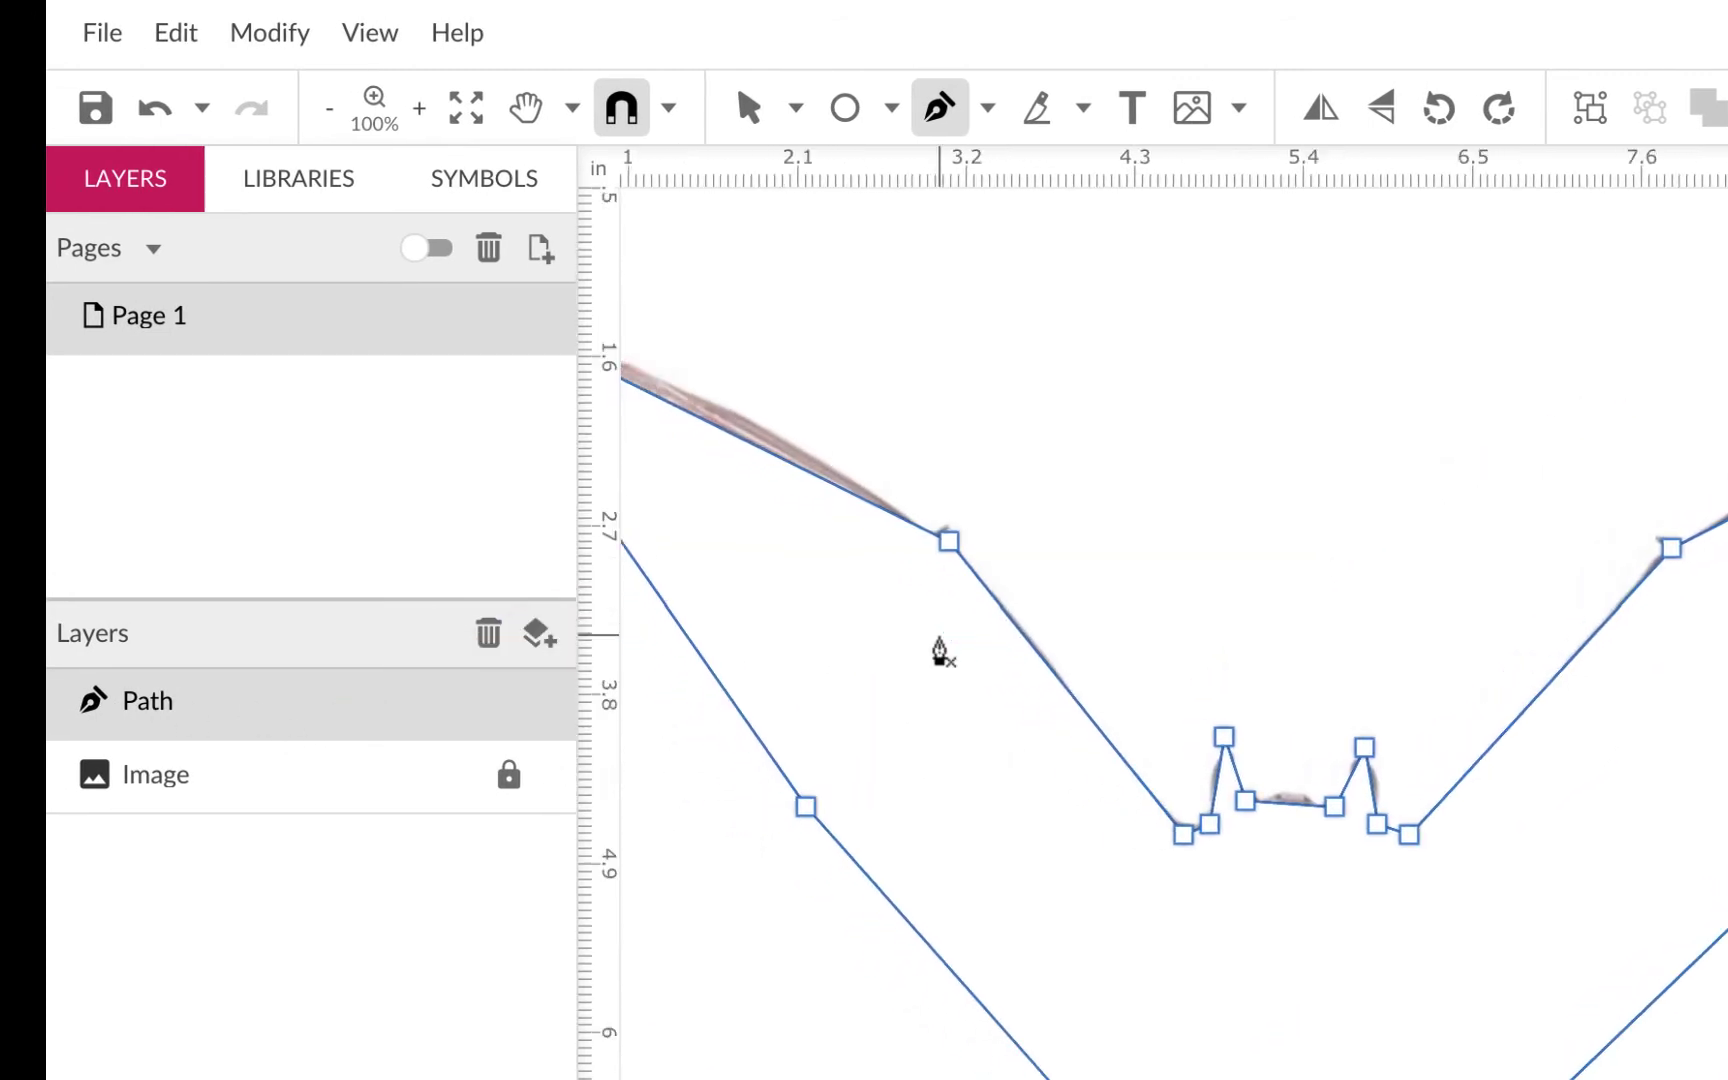
scroll(940, 652, left, 3)
scroll(940, 652, down, 2)
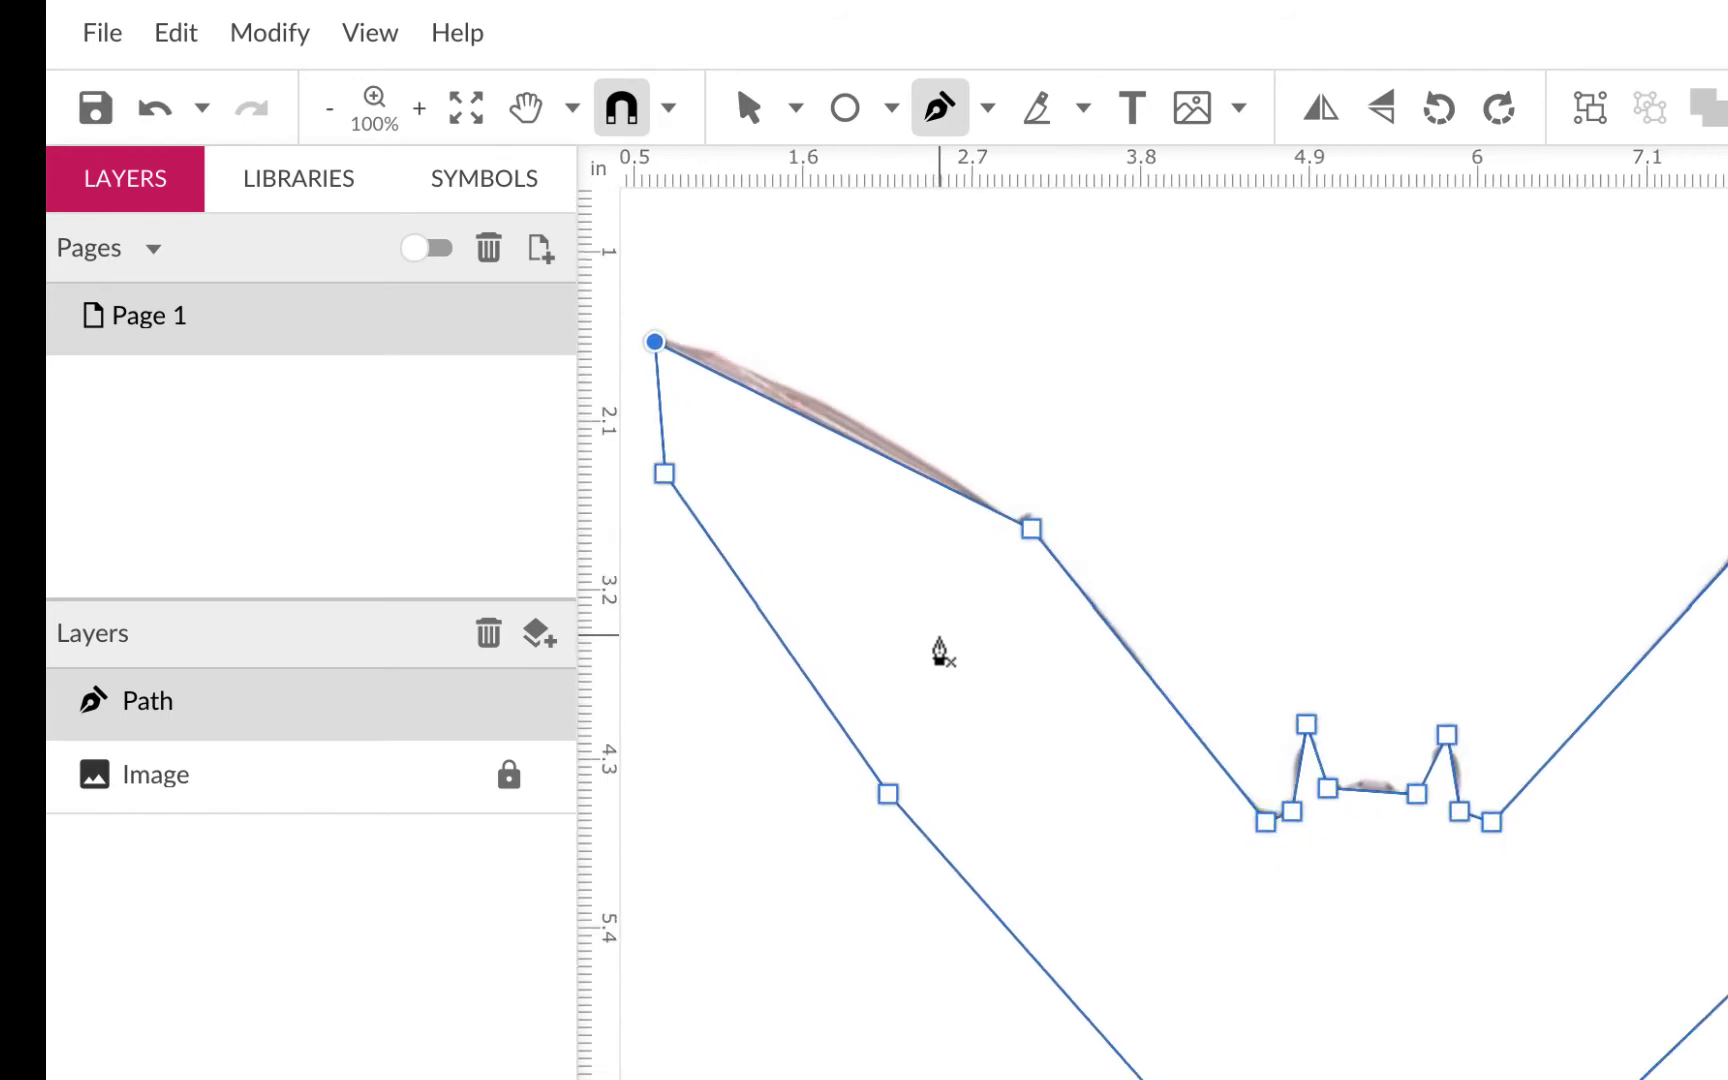
scroll(675, 370, left, 2)
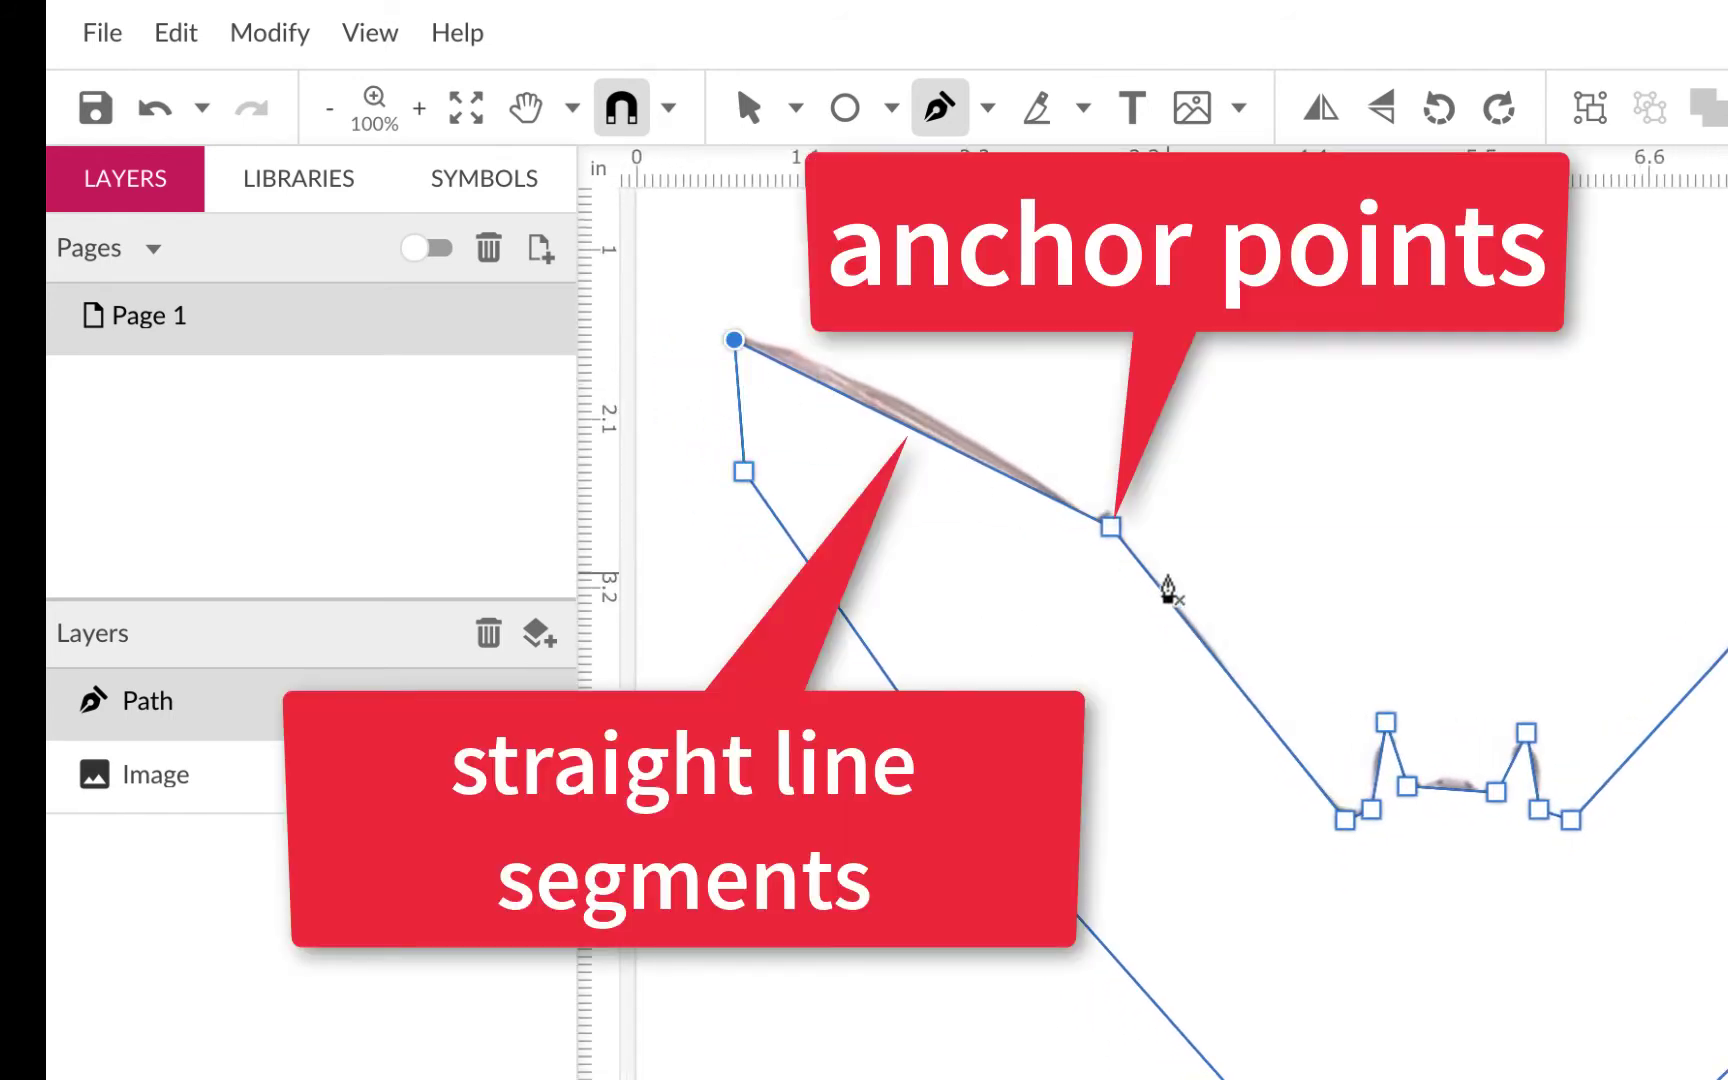
scroll(1311, 603, right, 2)
scroll(1311, 603, up, 2)
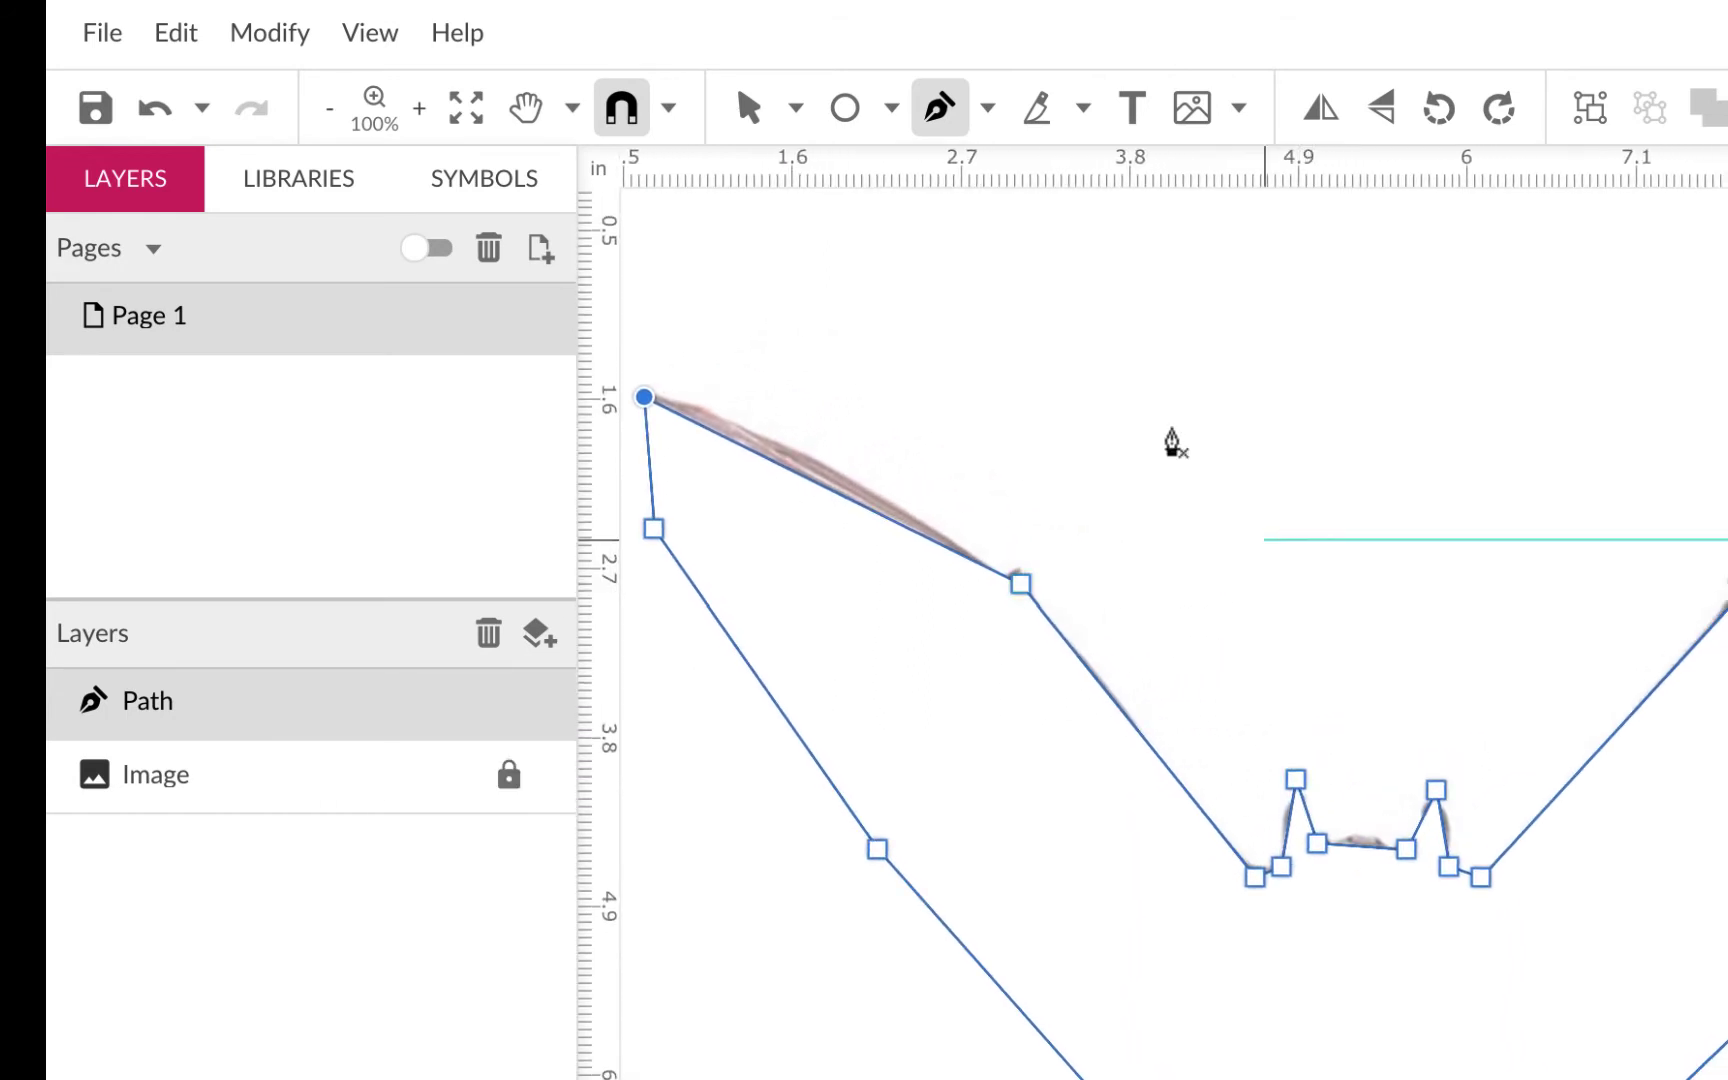
- Switch to the Subselect tool and delete the bat path's fill, keeping its border
click(795, 107)
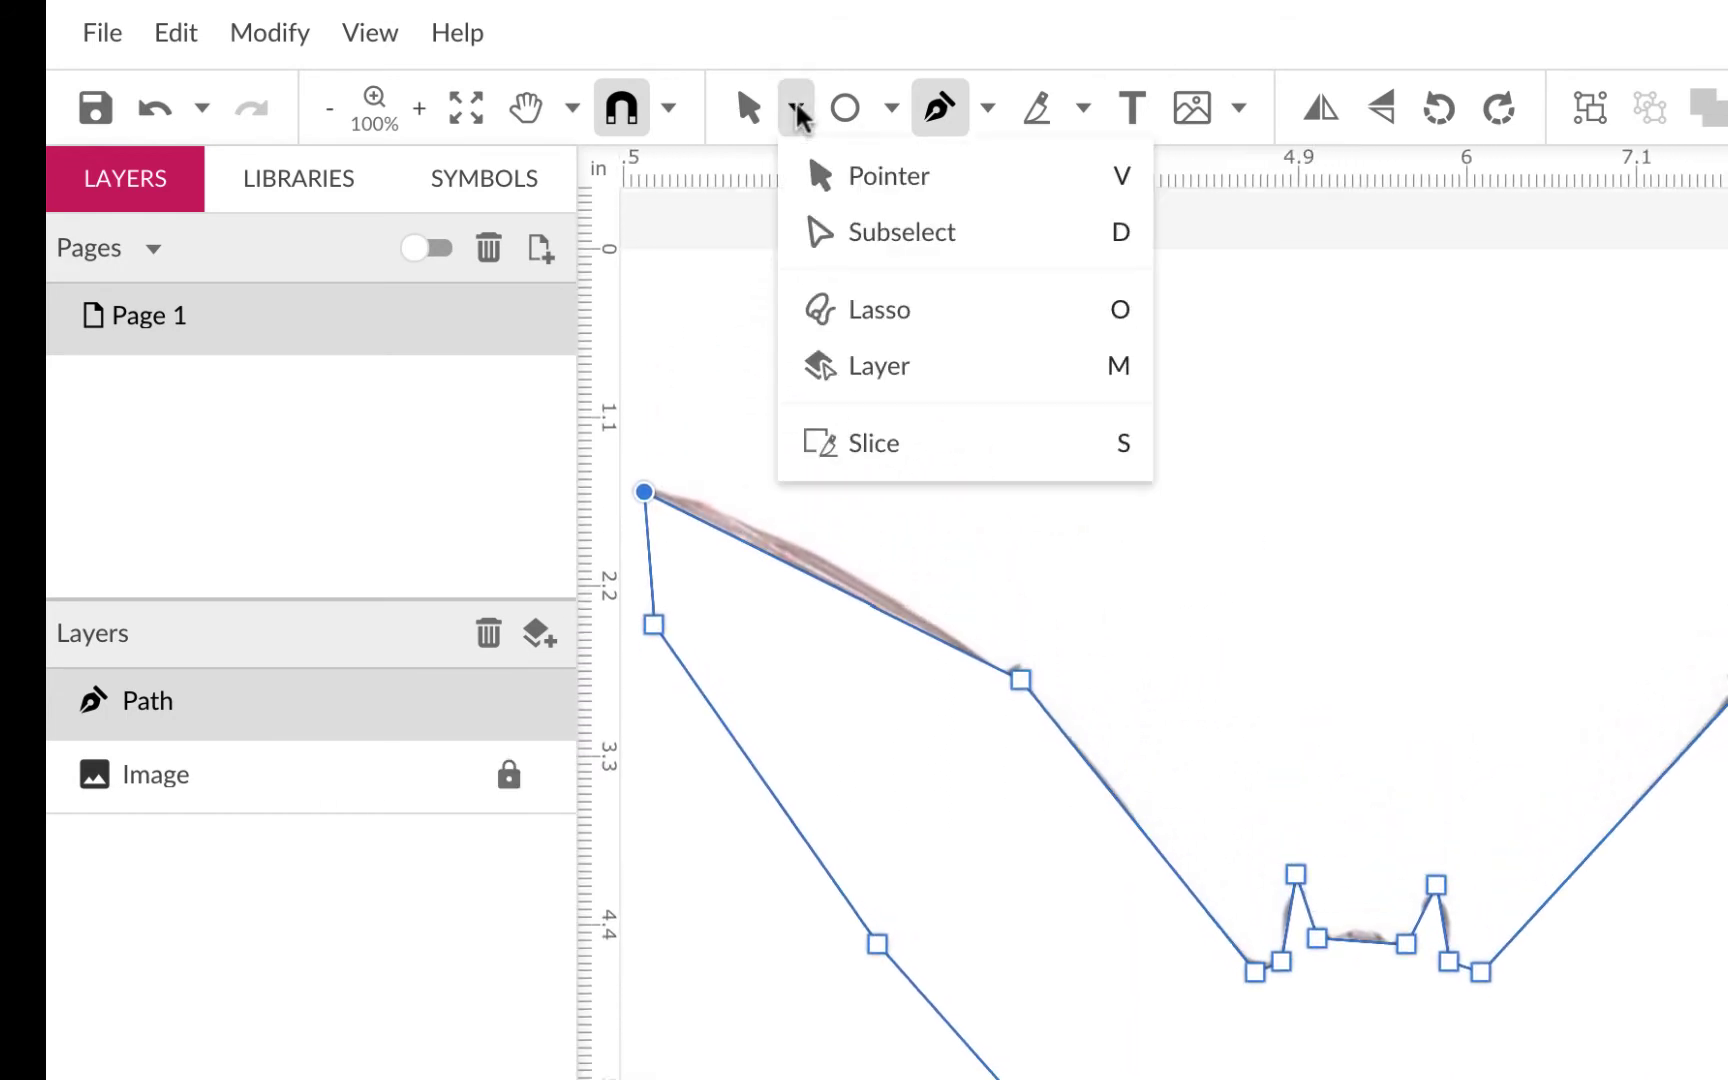
click(845, 231)
scroll(985, 432, down, 3)
scroll(985, 432, right, 1)
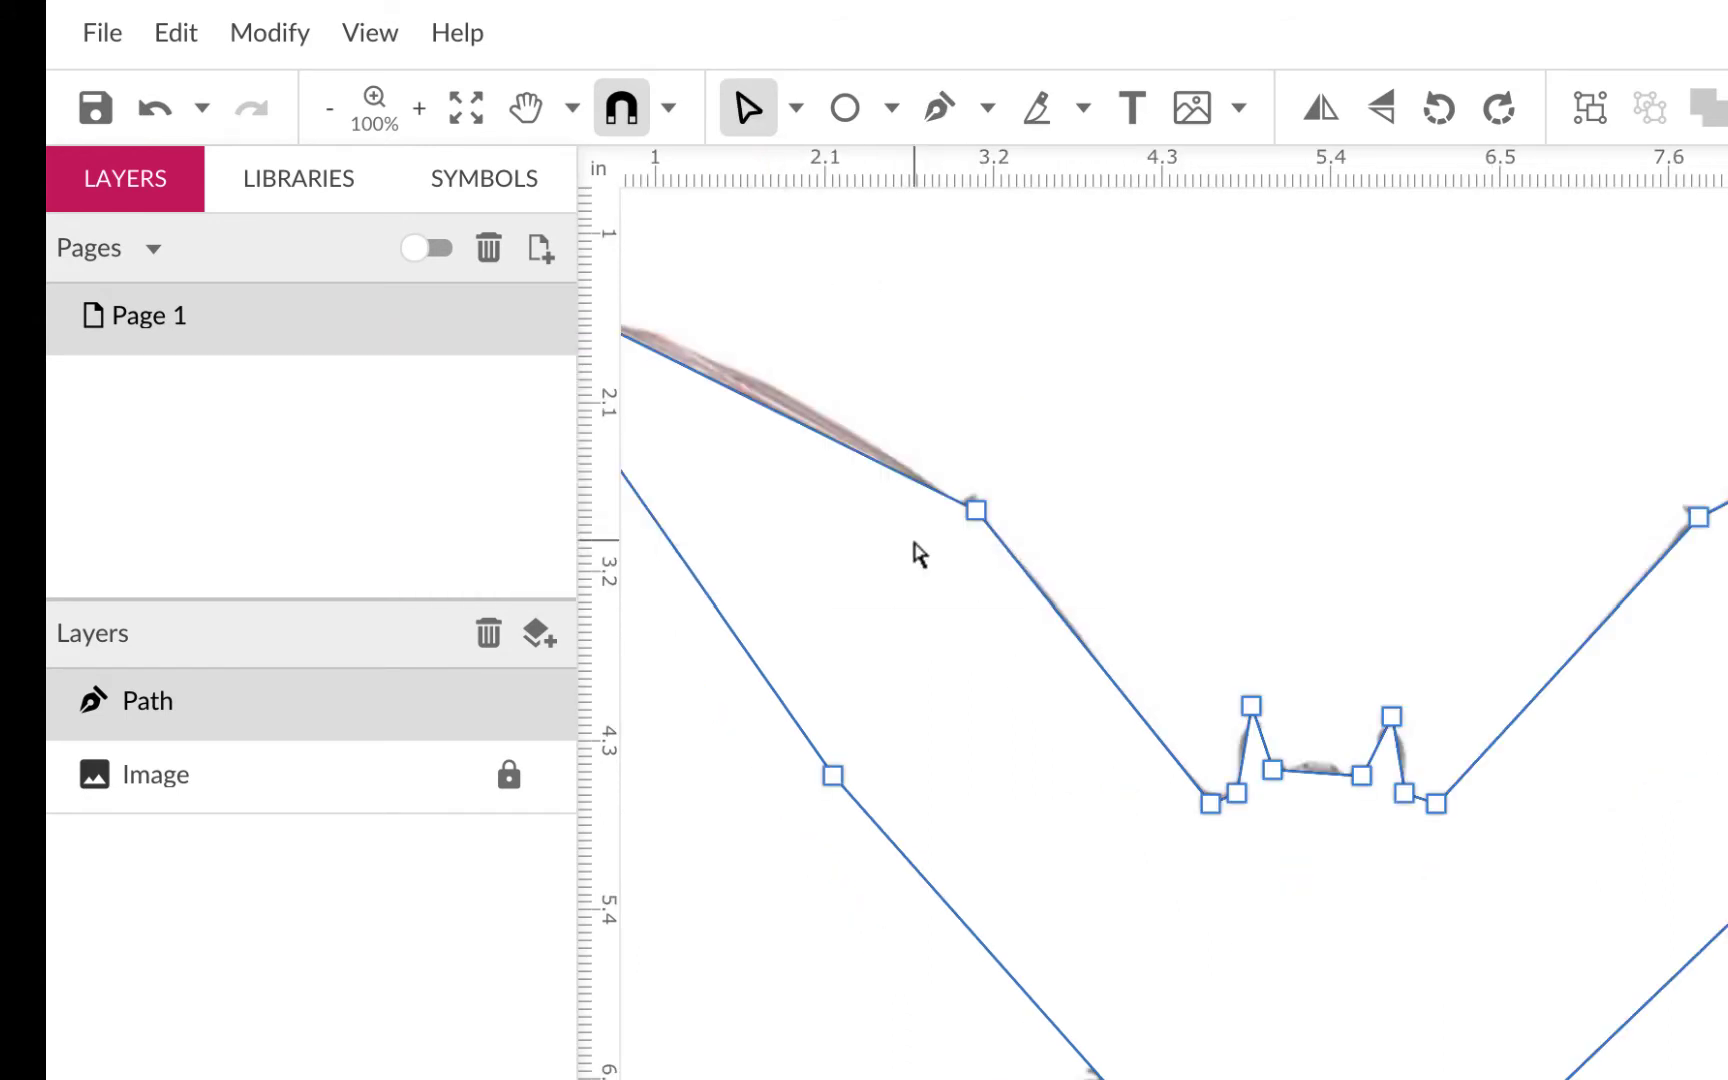
scroll(918, 553, up, 1)
scroll(918, 553, left, 2)
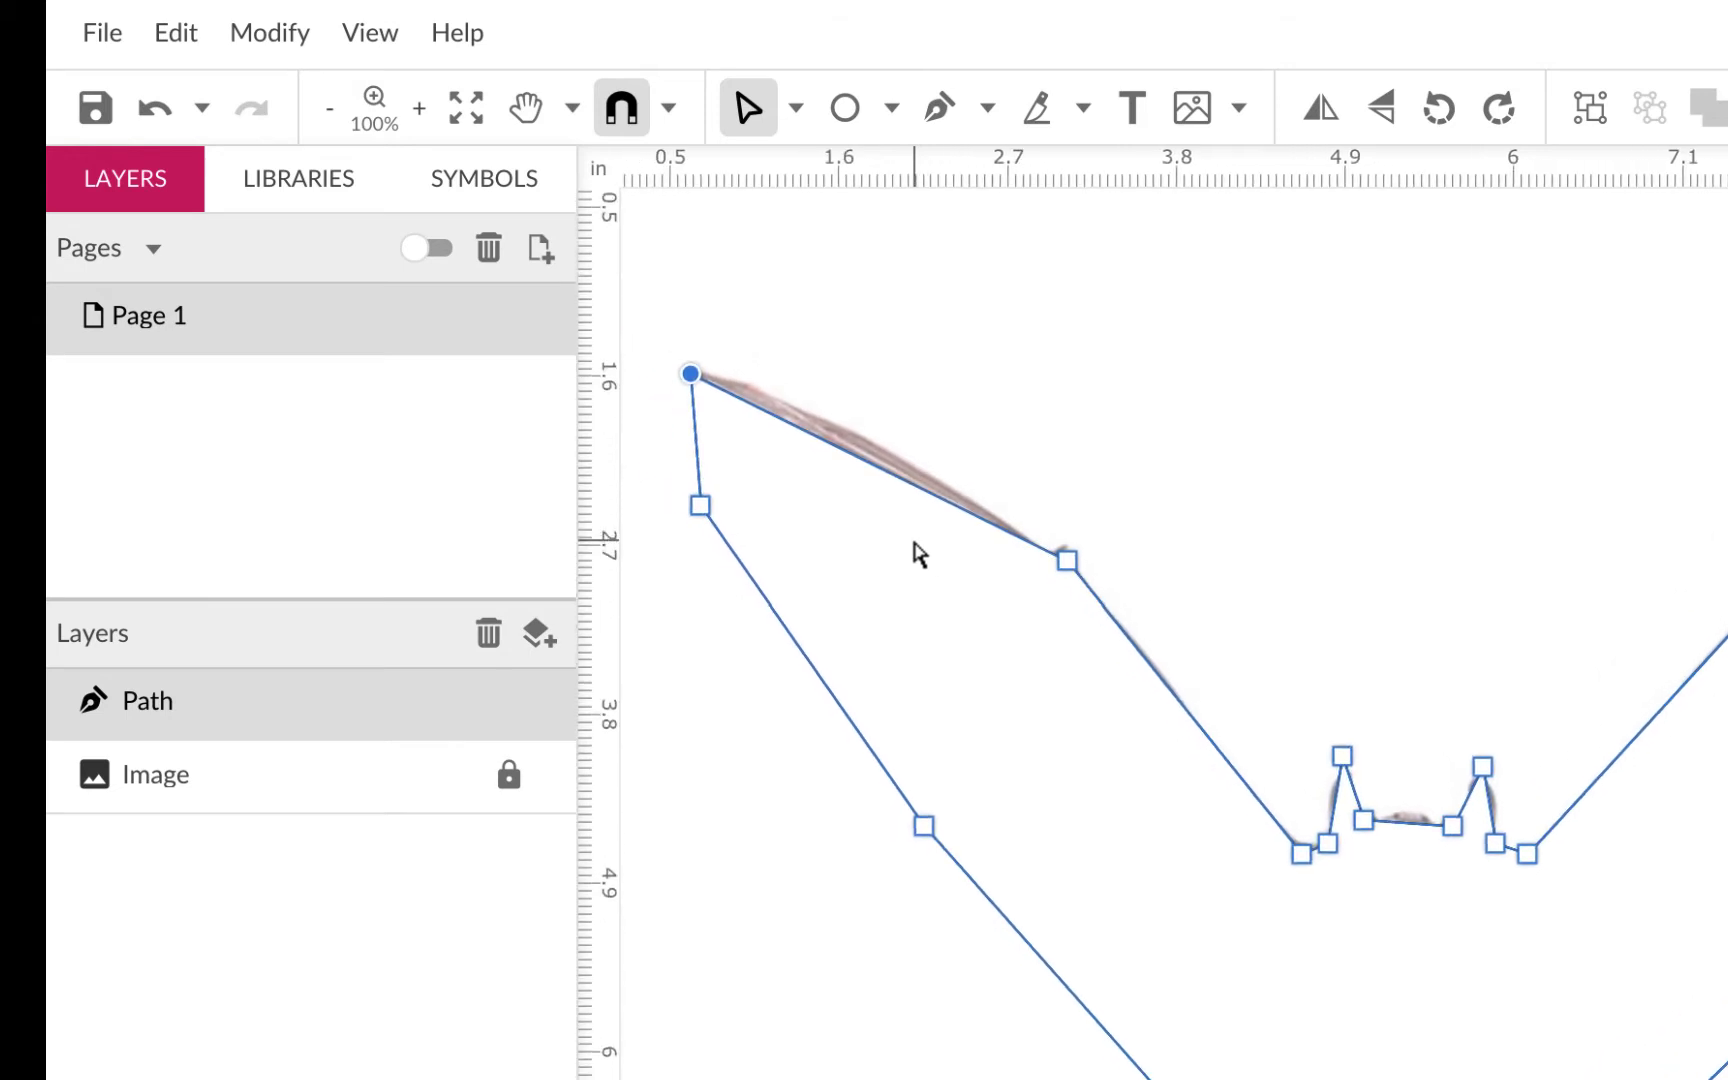
scroll(918, 553, down, 1)
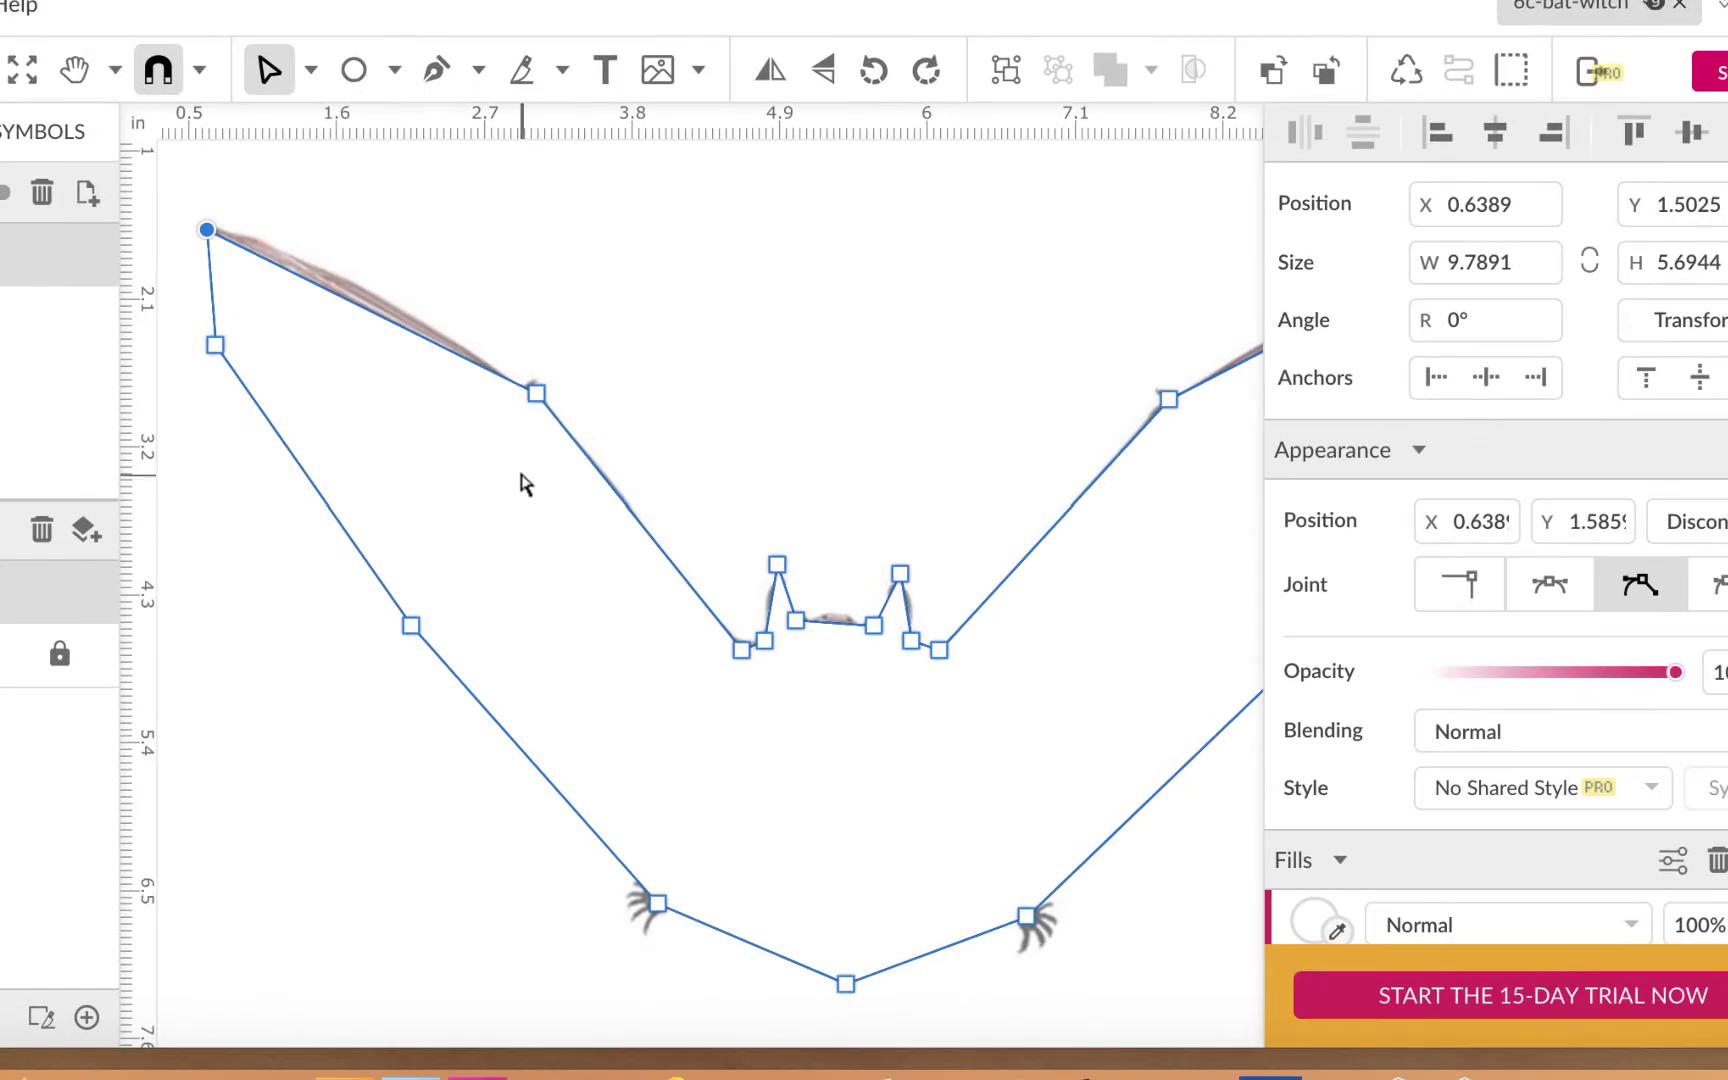
scroll(1415, 798, down, 5)
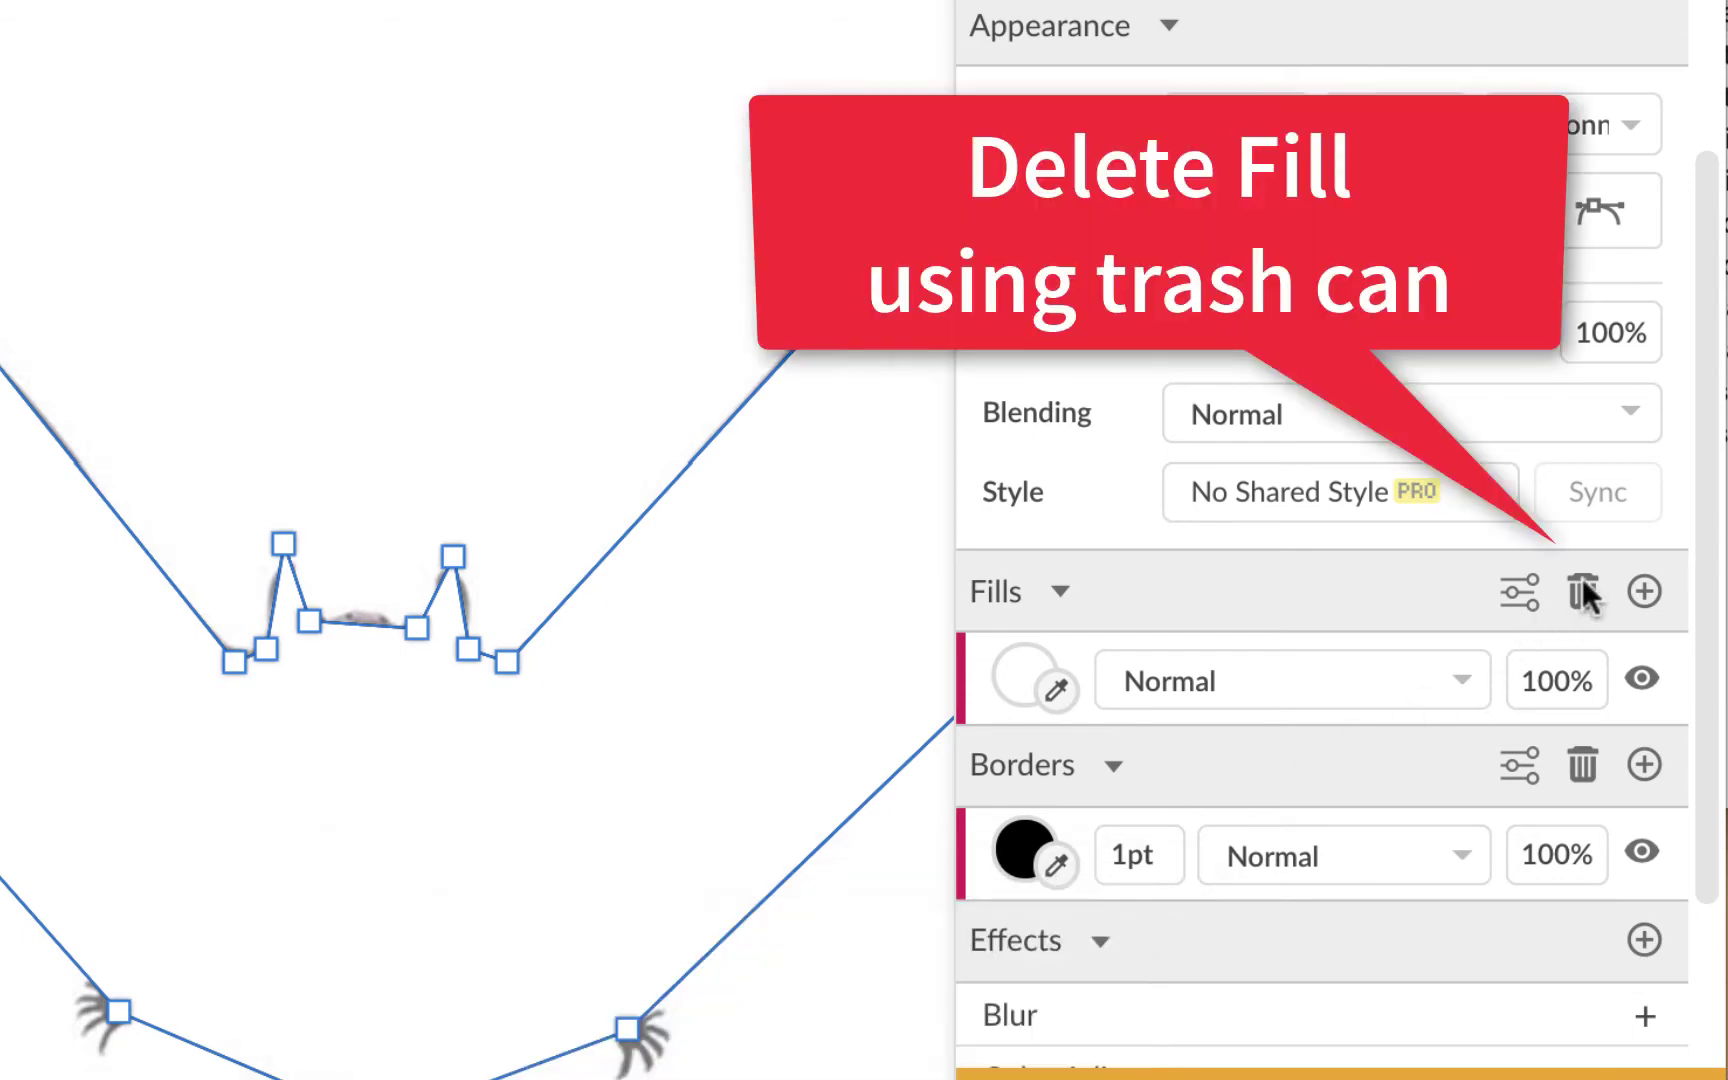
click(1584, 592)
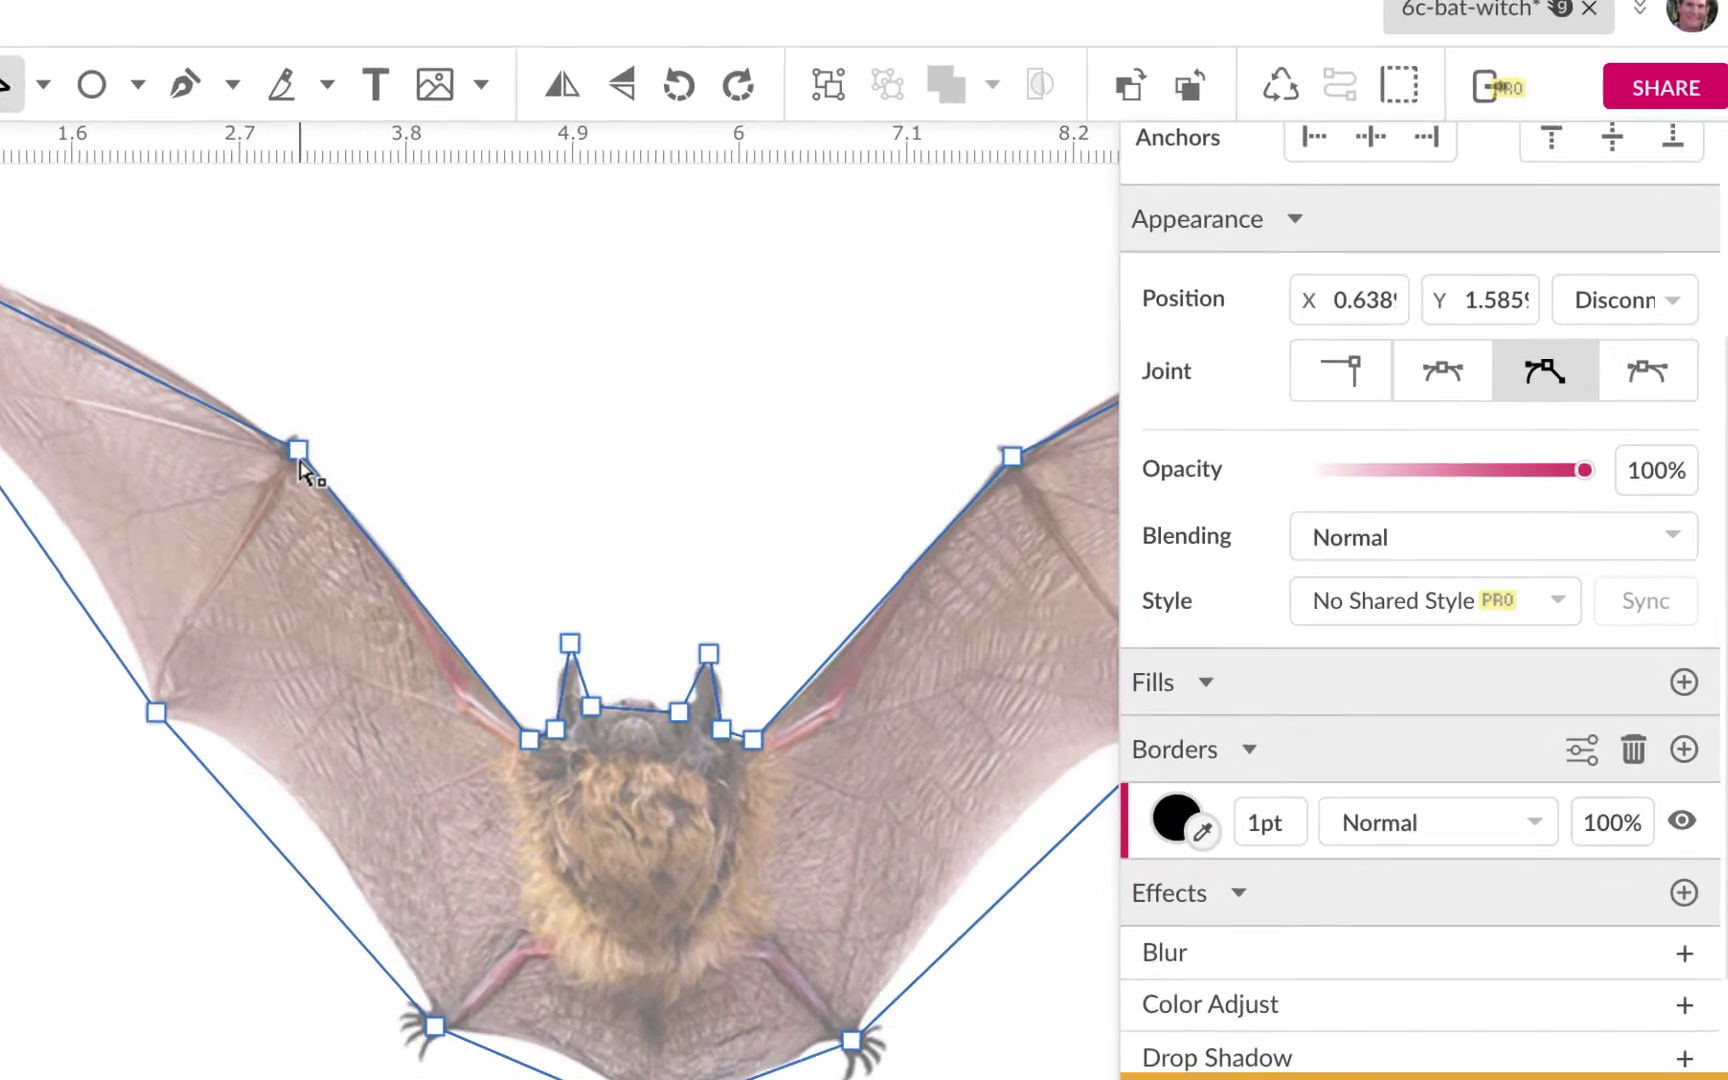
- Set the left wing joint's anchor to Disconnected and pull its lower handle inward to curve the segment running to the shoulder
click(518, 464)
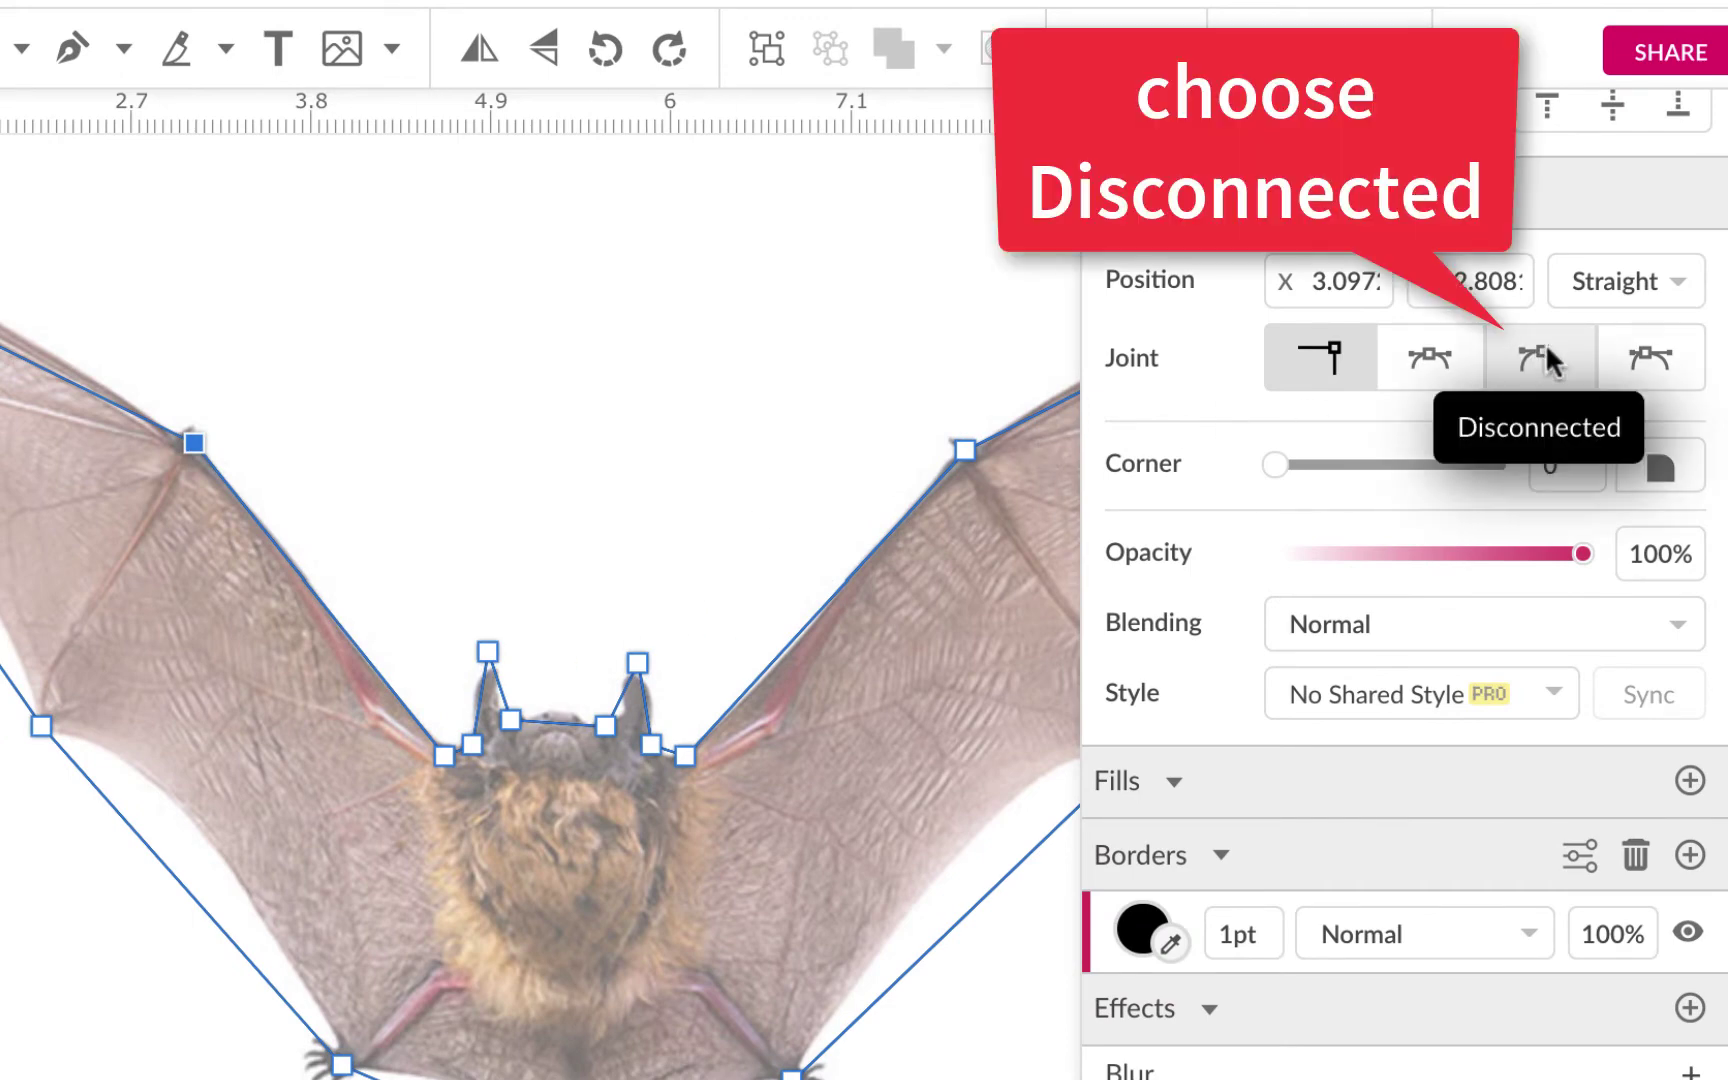
click(1549, 360)
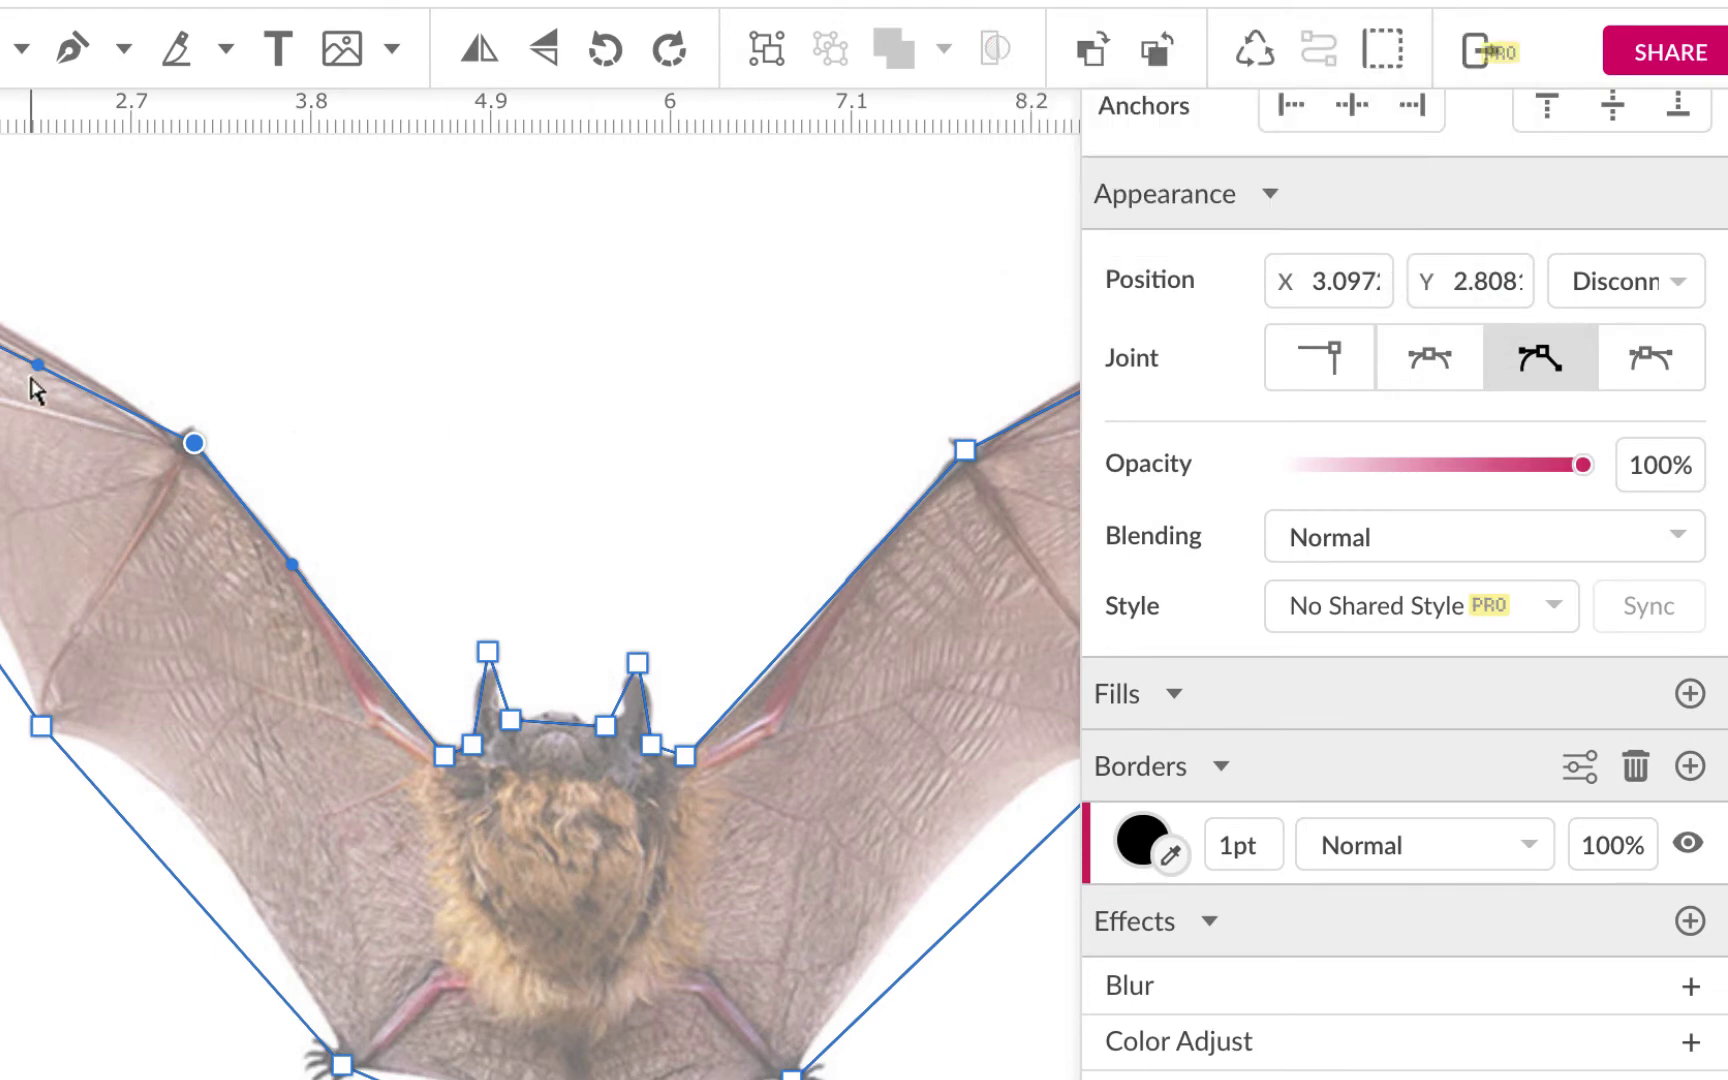
key(ctrl+plus)
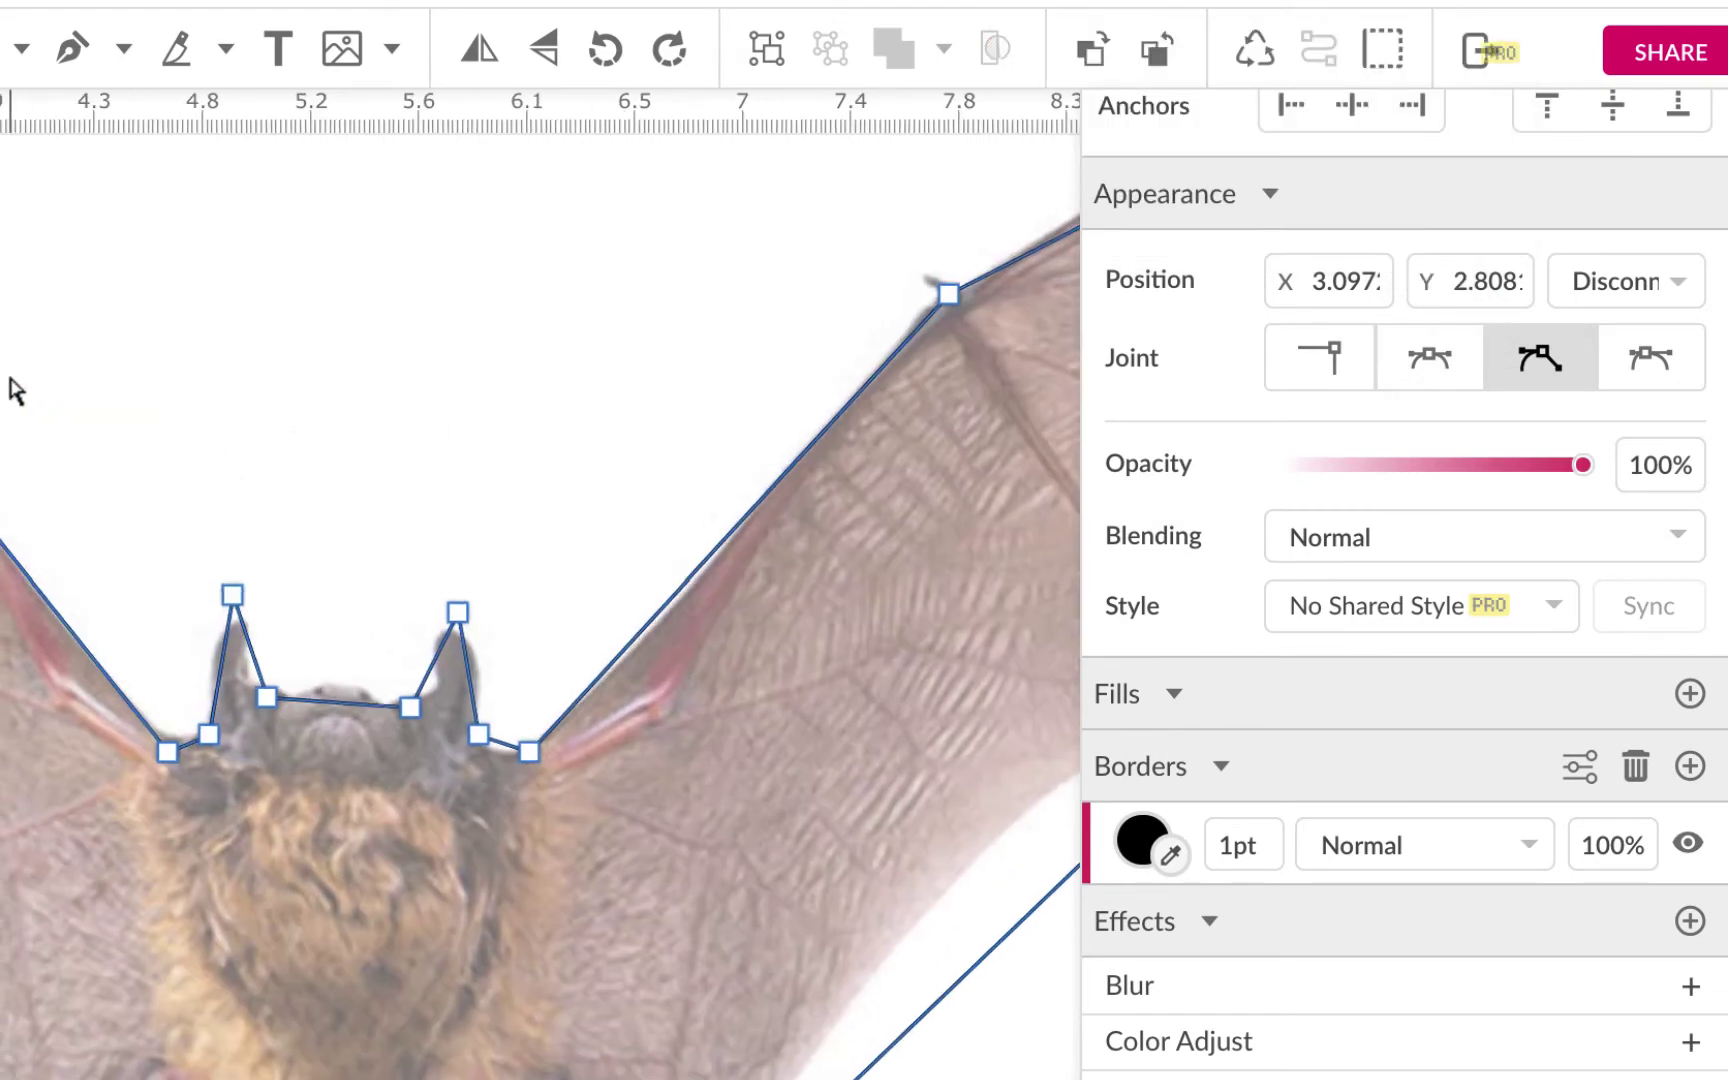
scroll(30, 391, left, 5)
scroll(15, 390, up, 5)
scroll(15, 390, left, 3)
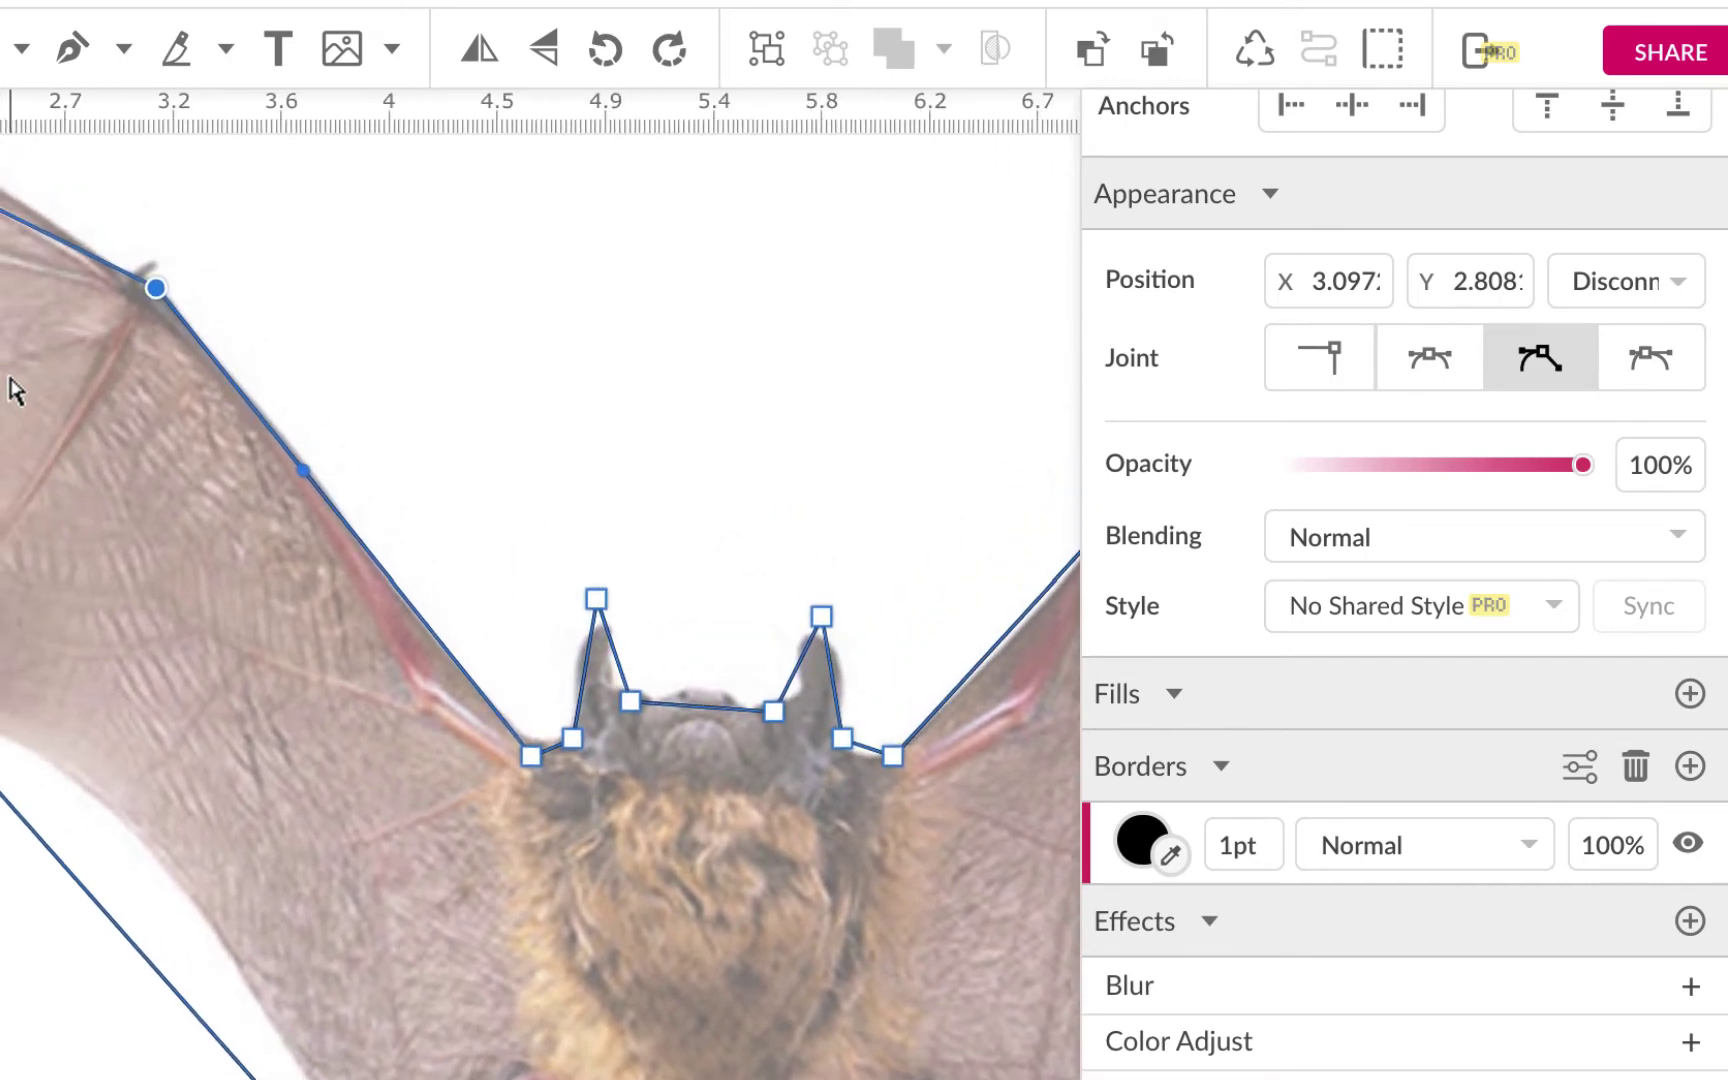
scroll(12, 390, down, 2)
scroll(12, 390, left, 2)
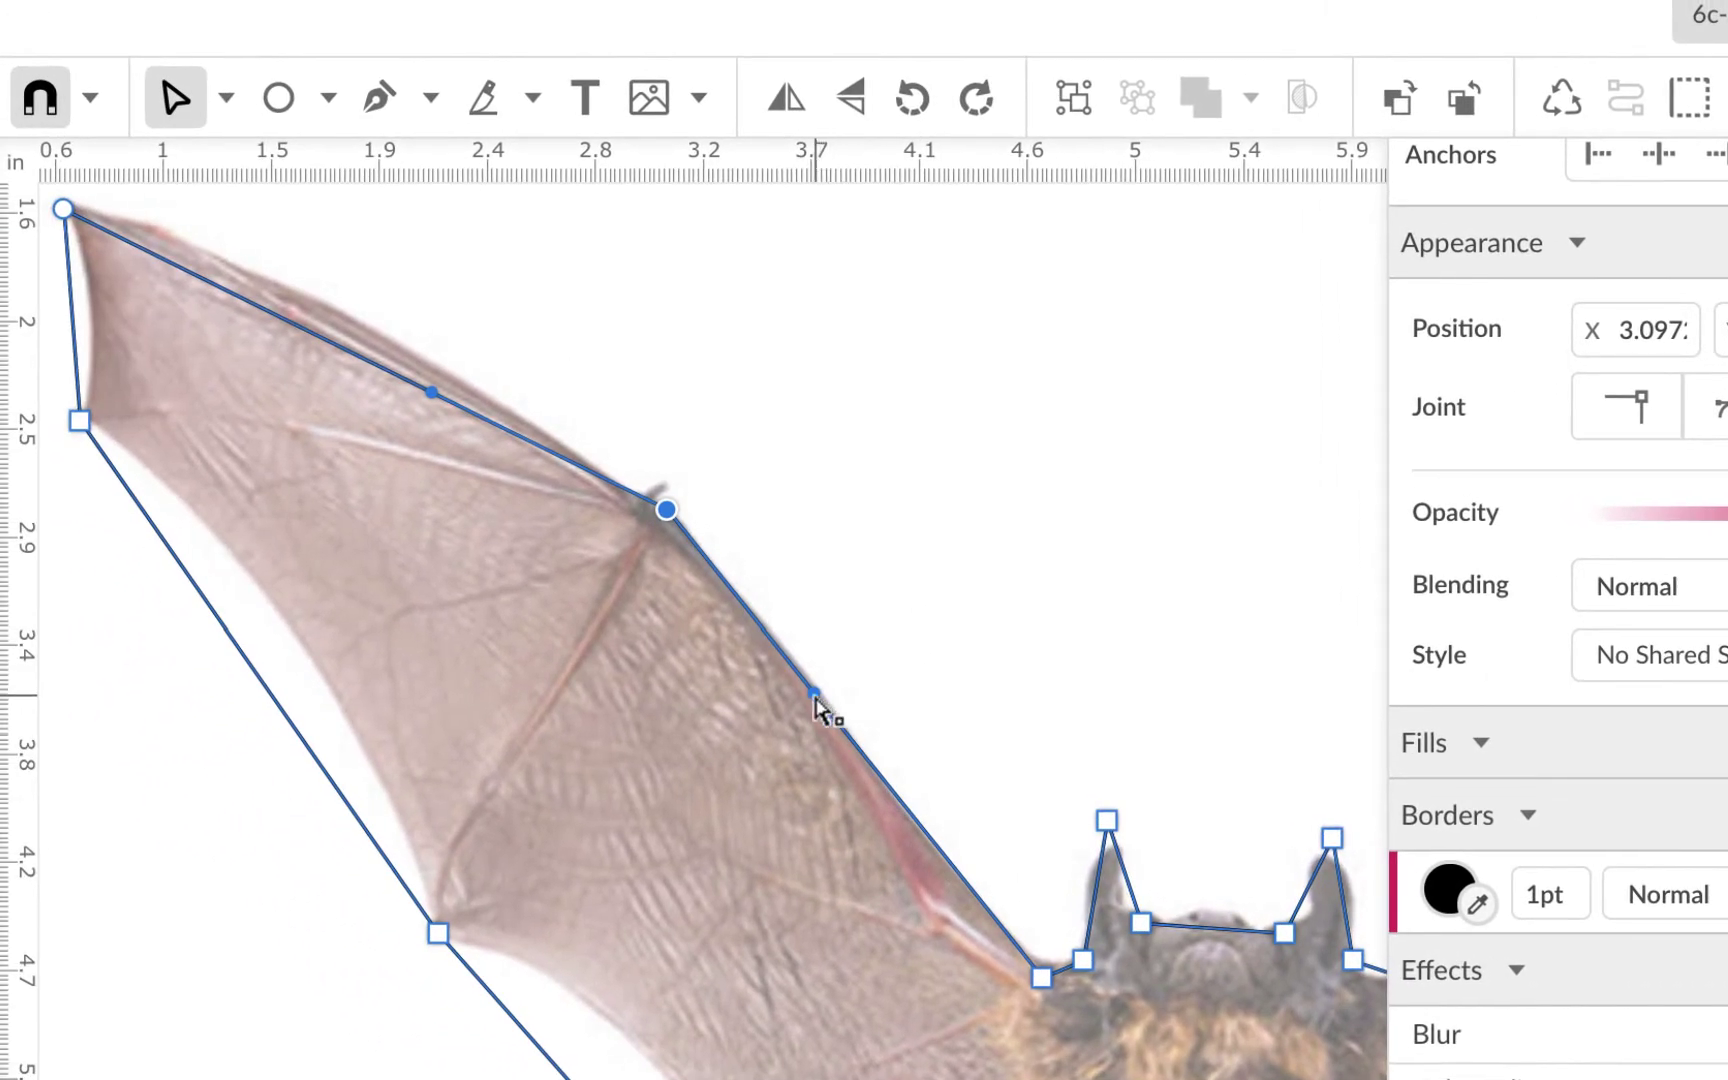
drag(814, 699, 788, 700)
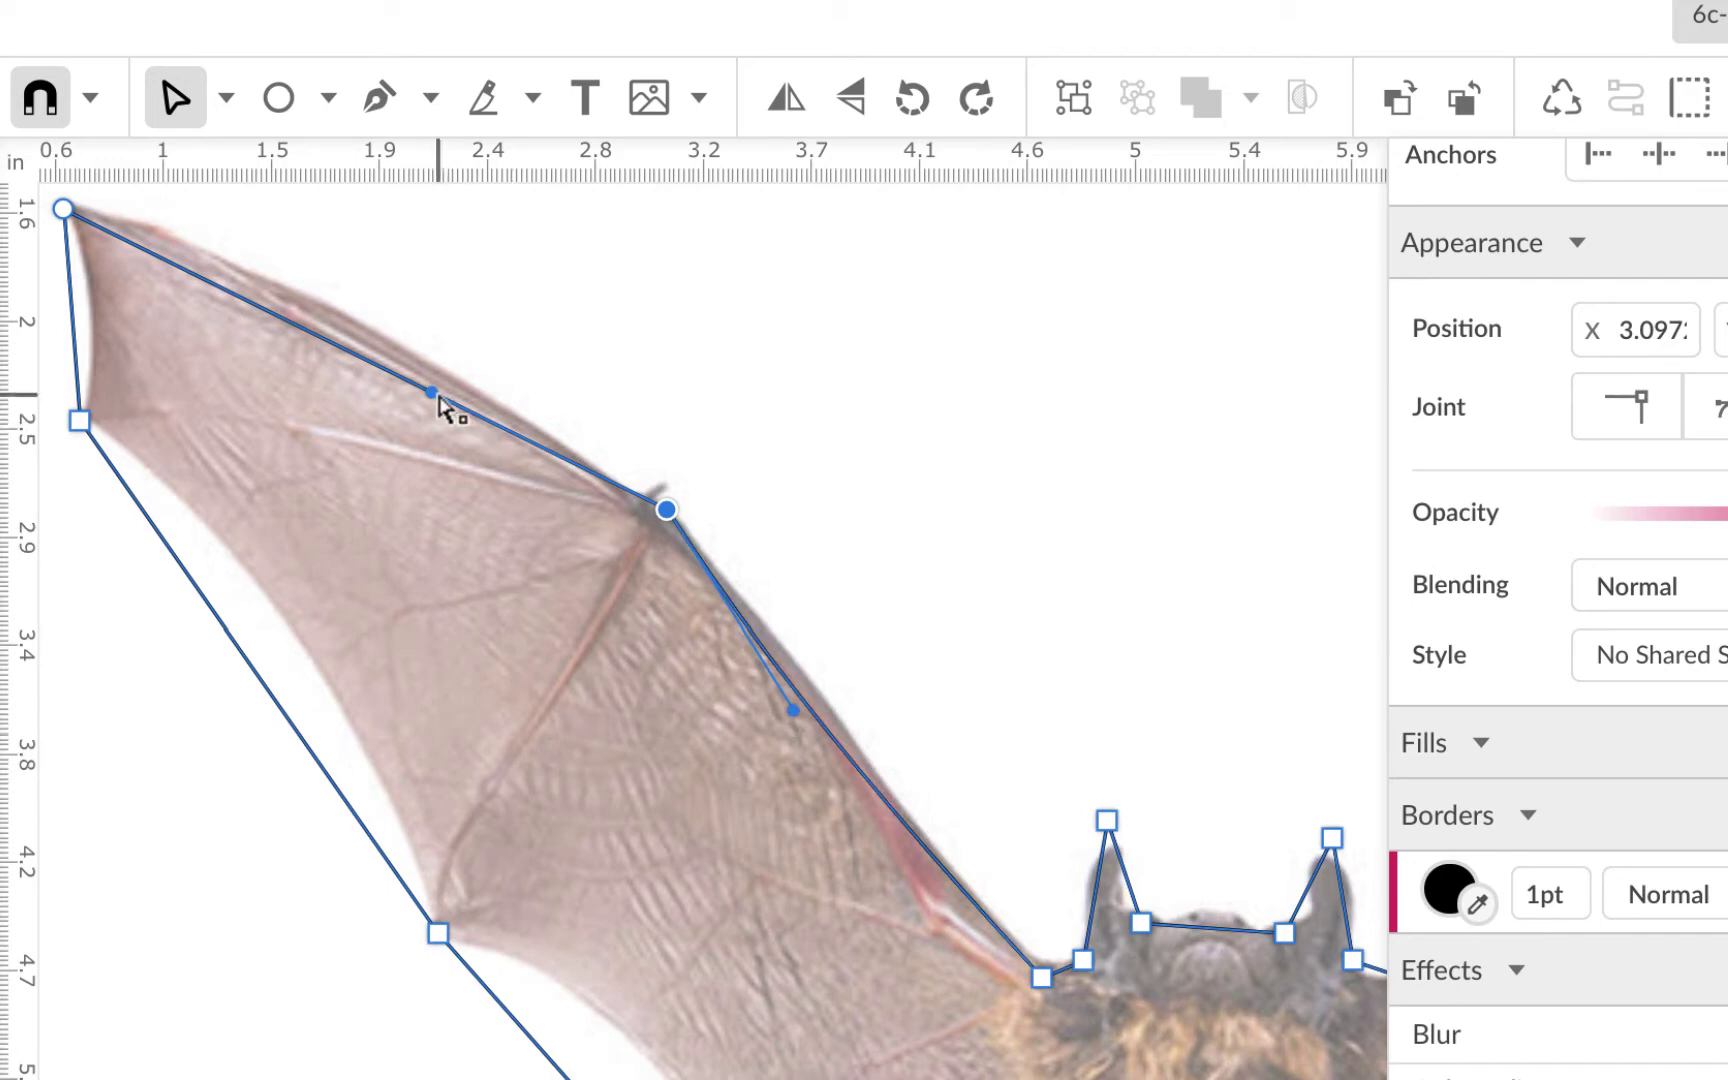
- Adjust the left wing joint's two handles, bowing the segment to the tip outward and straightening the segment to the shoulder along the photo
drag(431, 392, 441, 330)
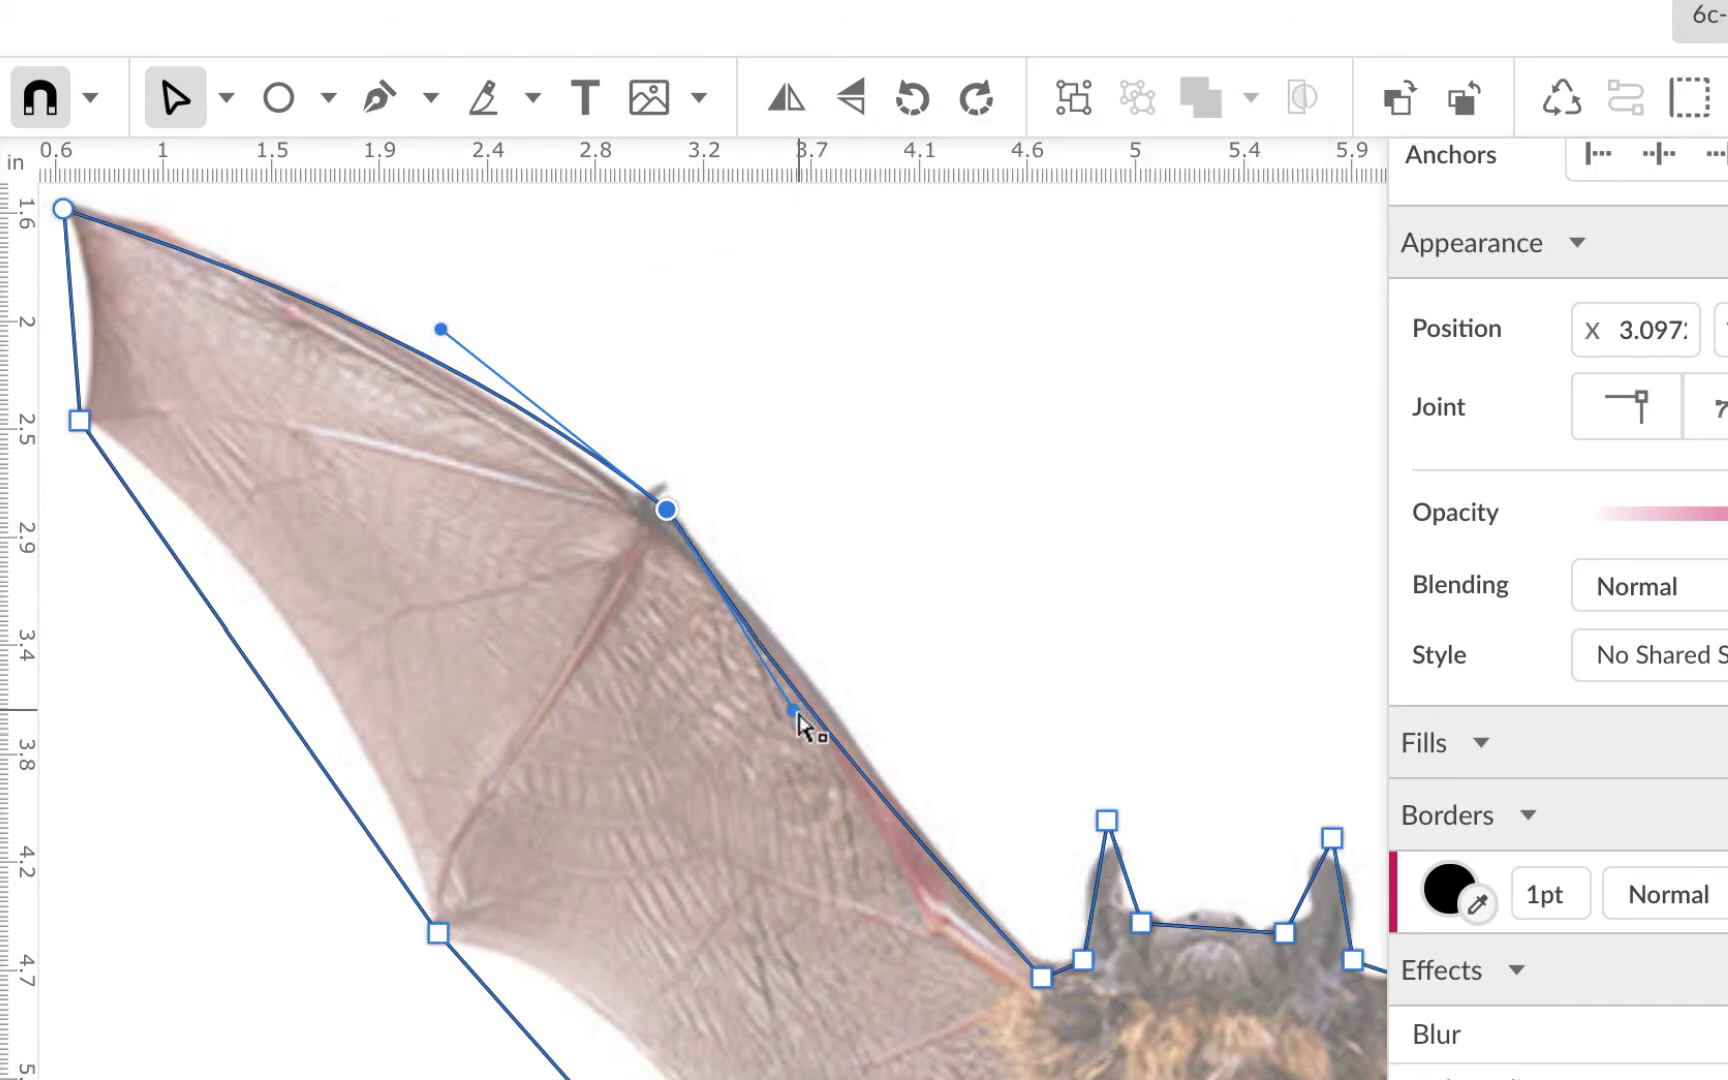
drag(798, 713, 747, 728)
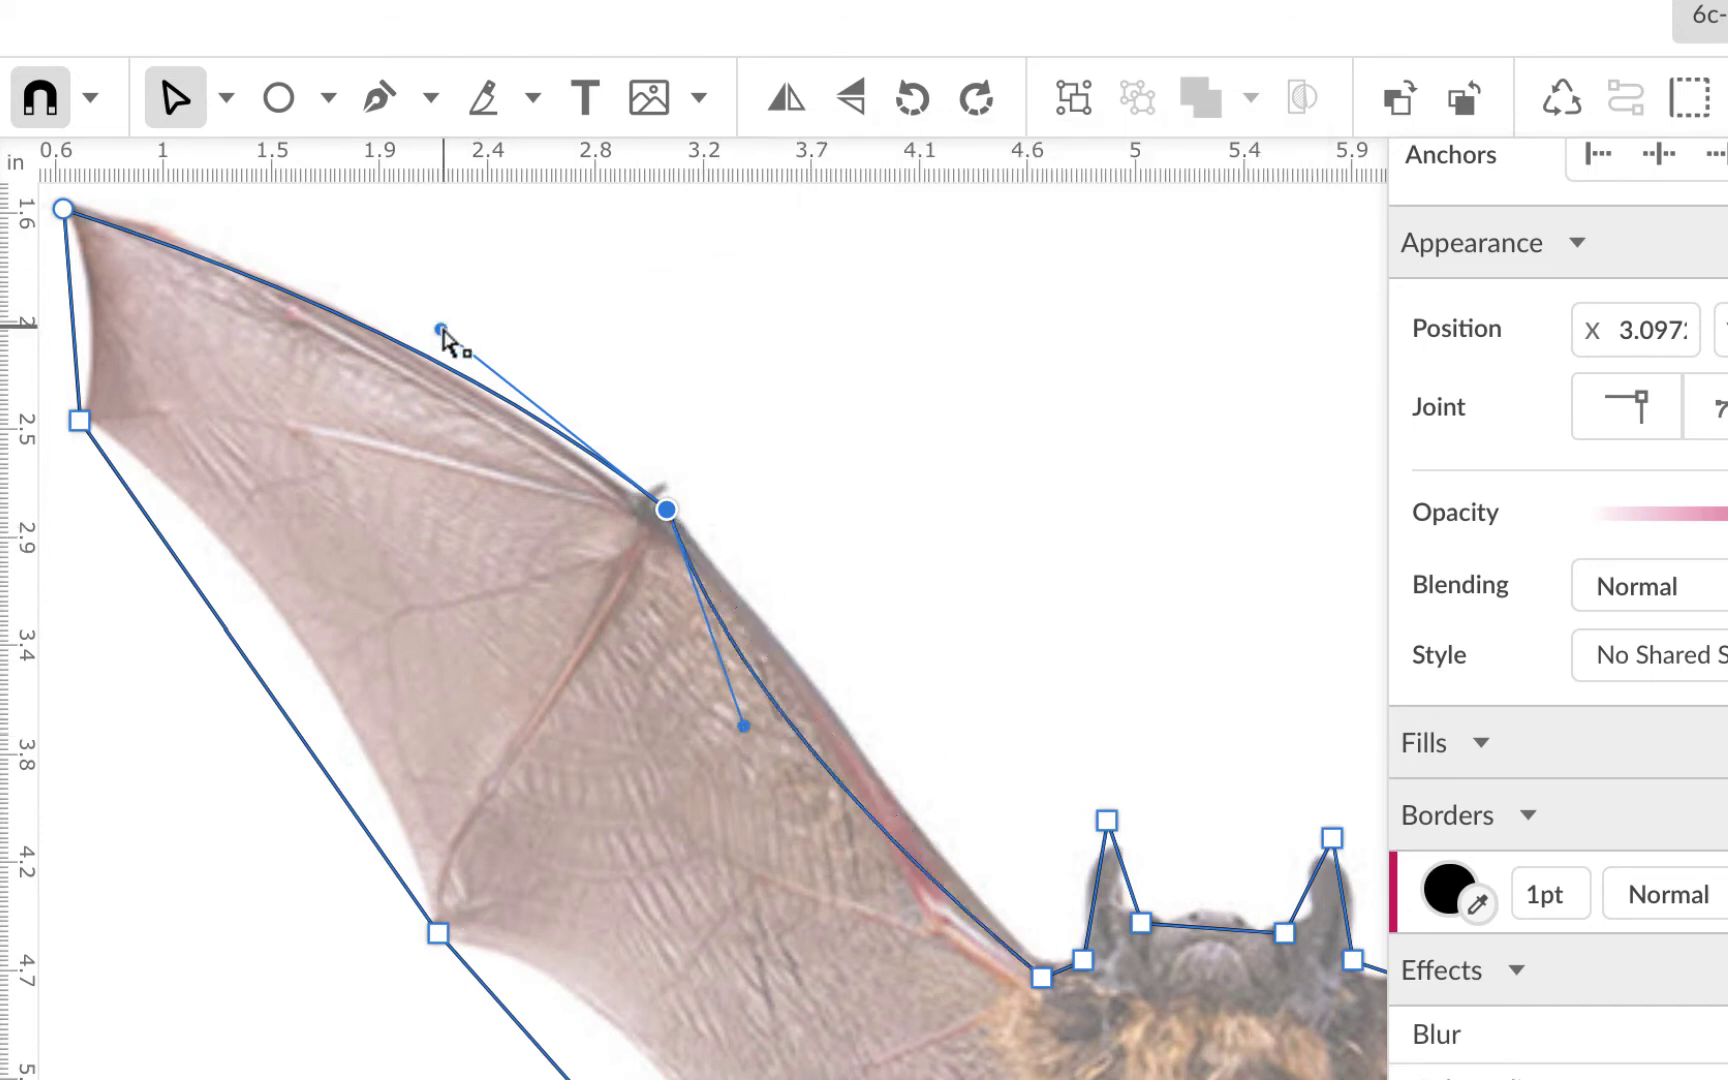
drag(442, 331, 387, 437)
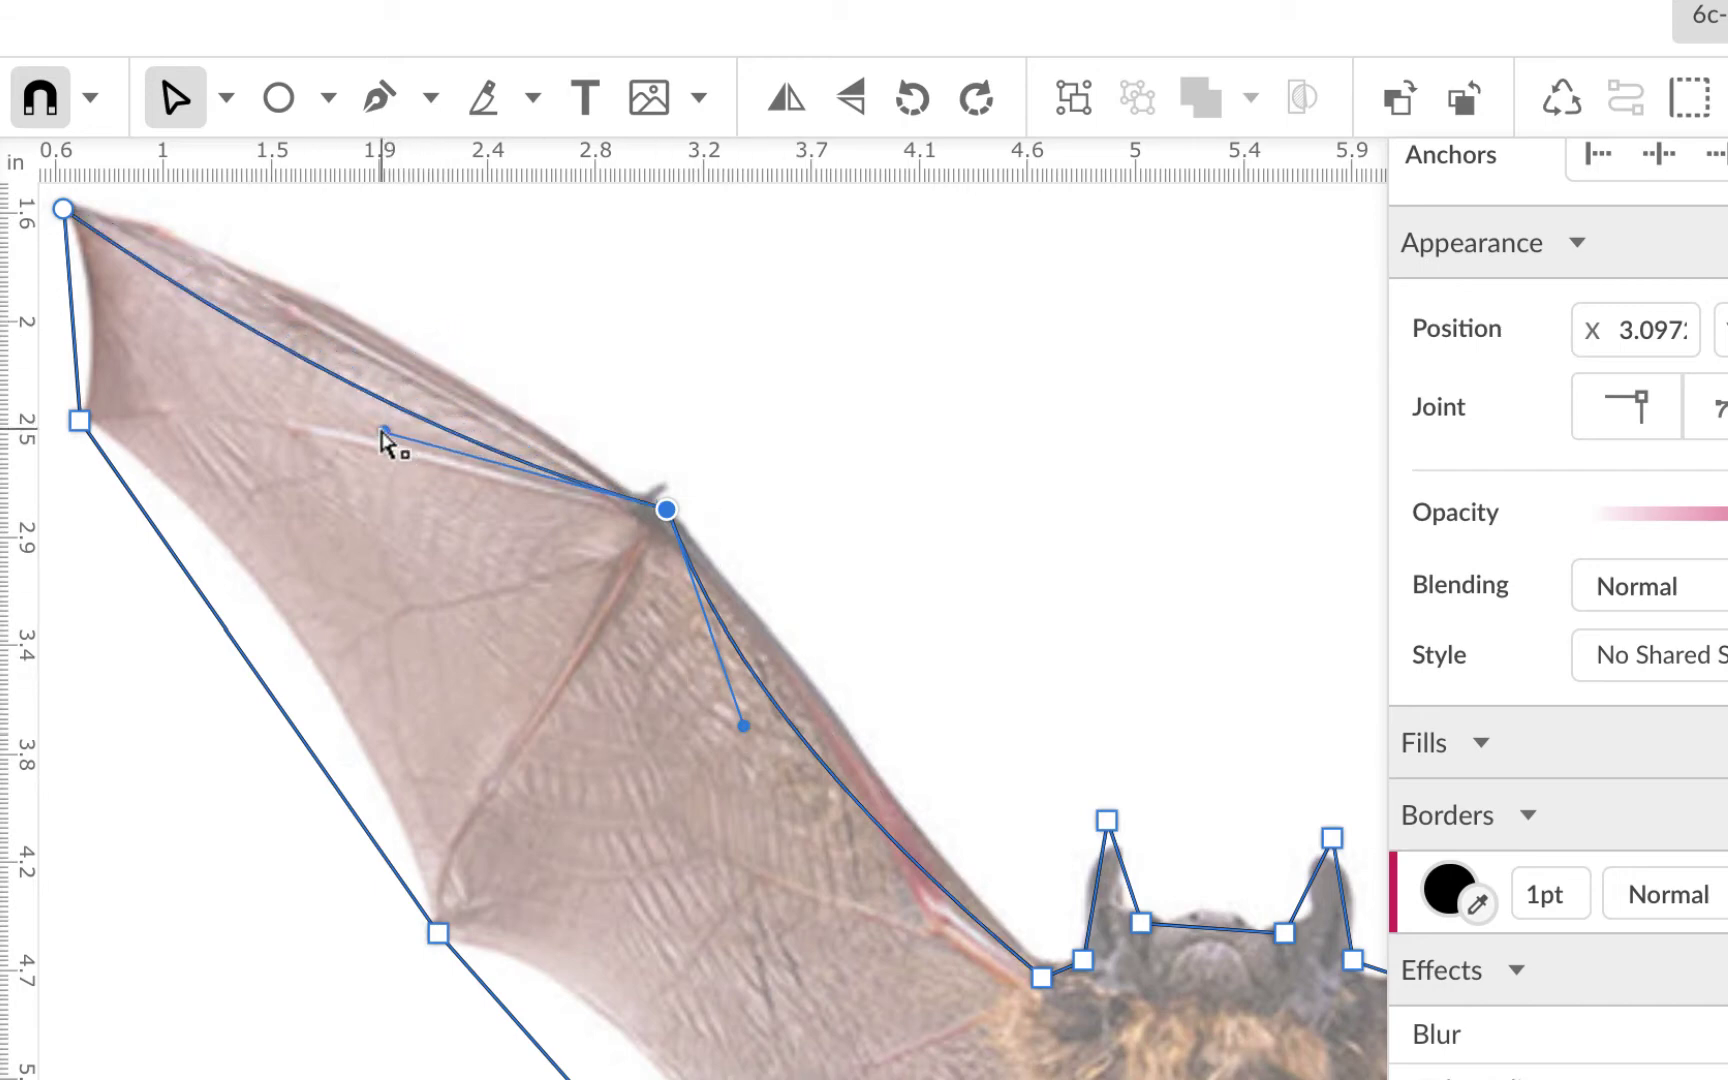
drag(384, 434, 430, 338)
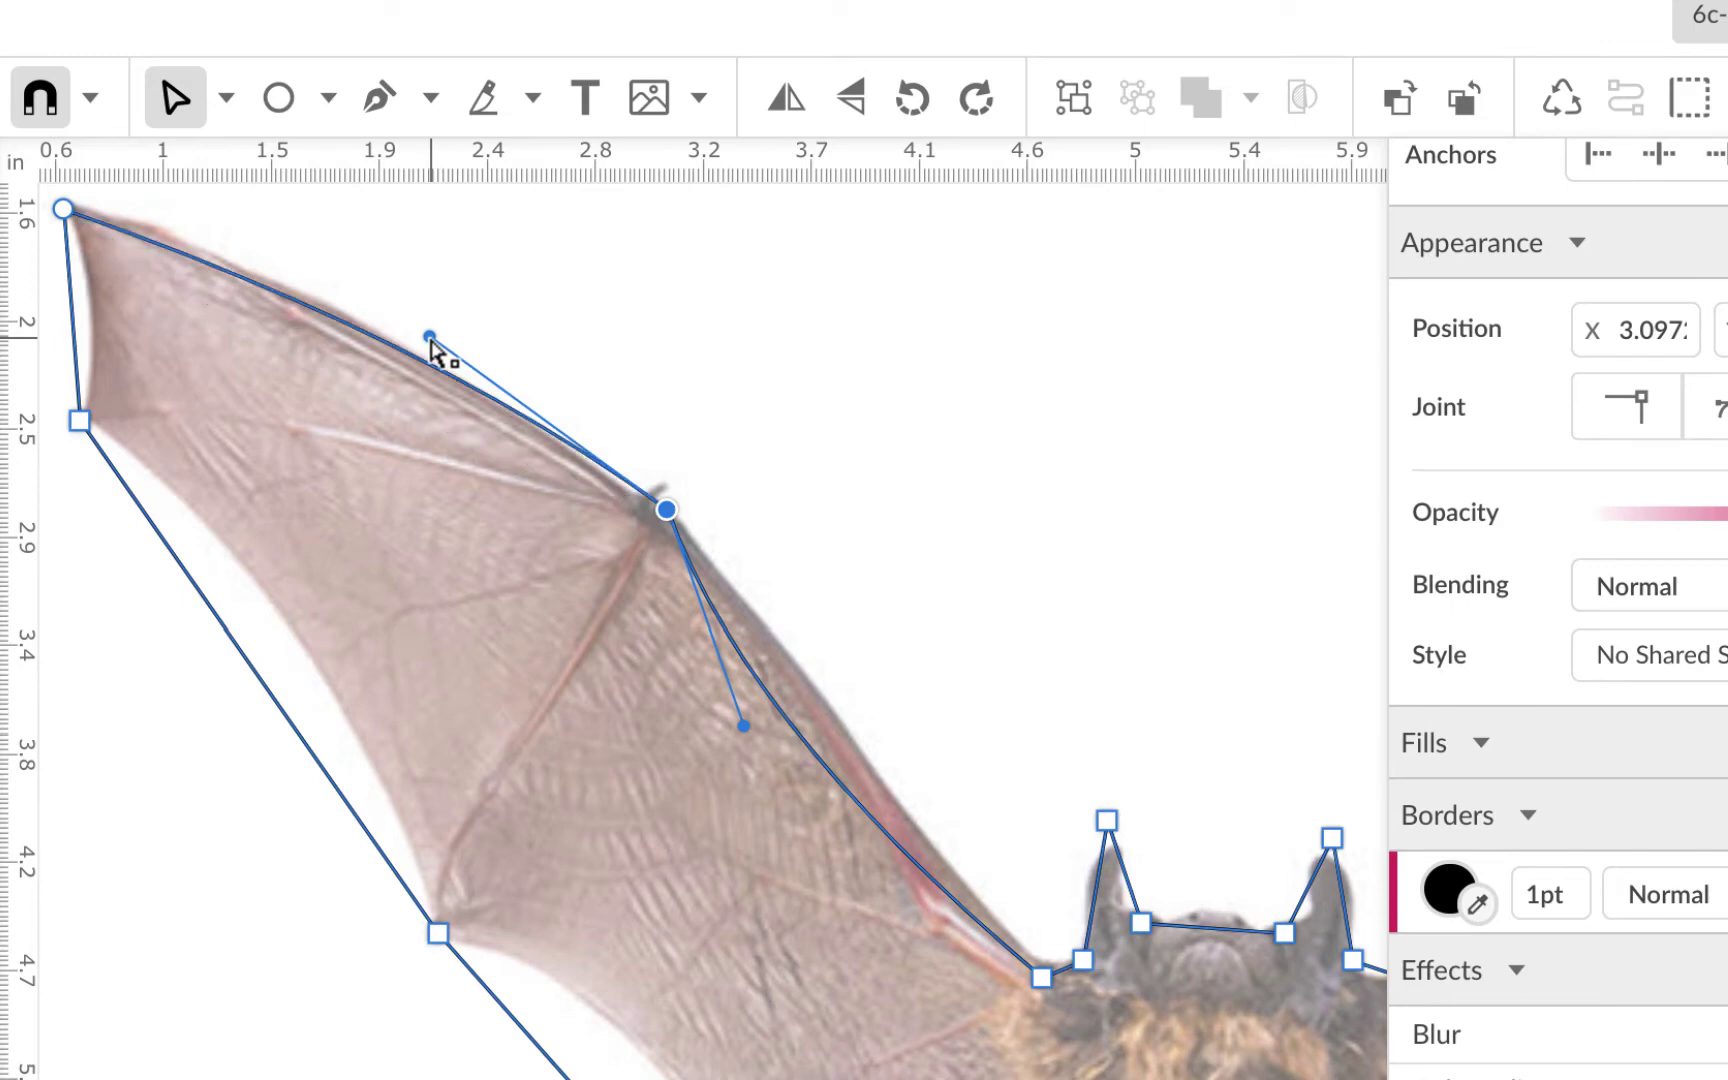
drag(744, 726, 793, 669)
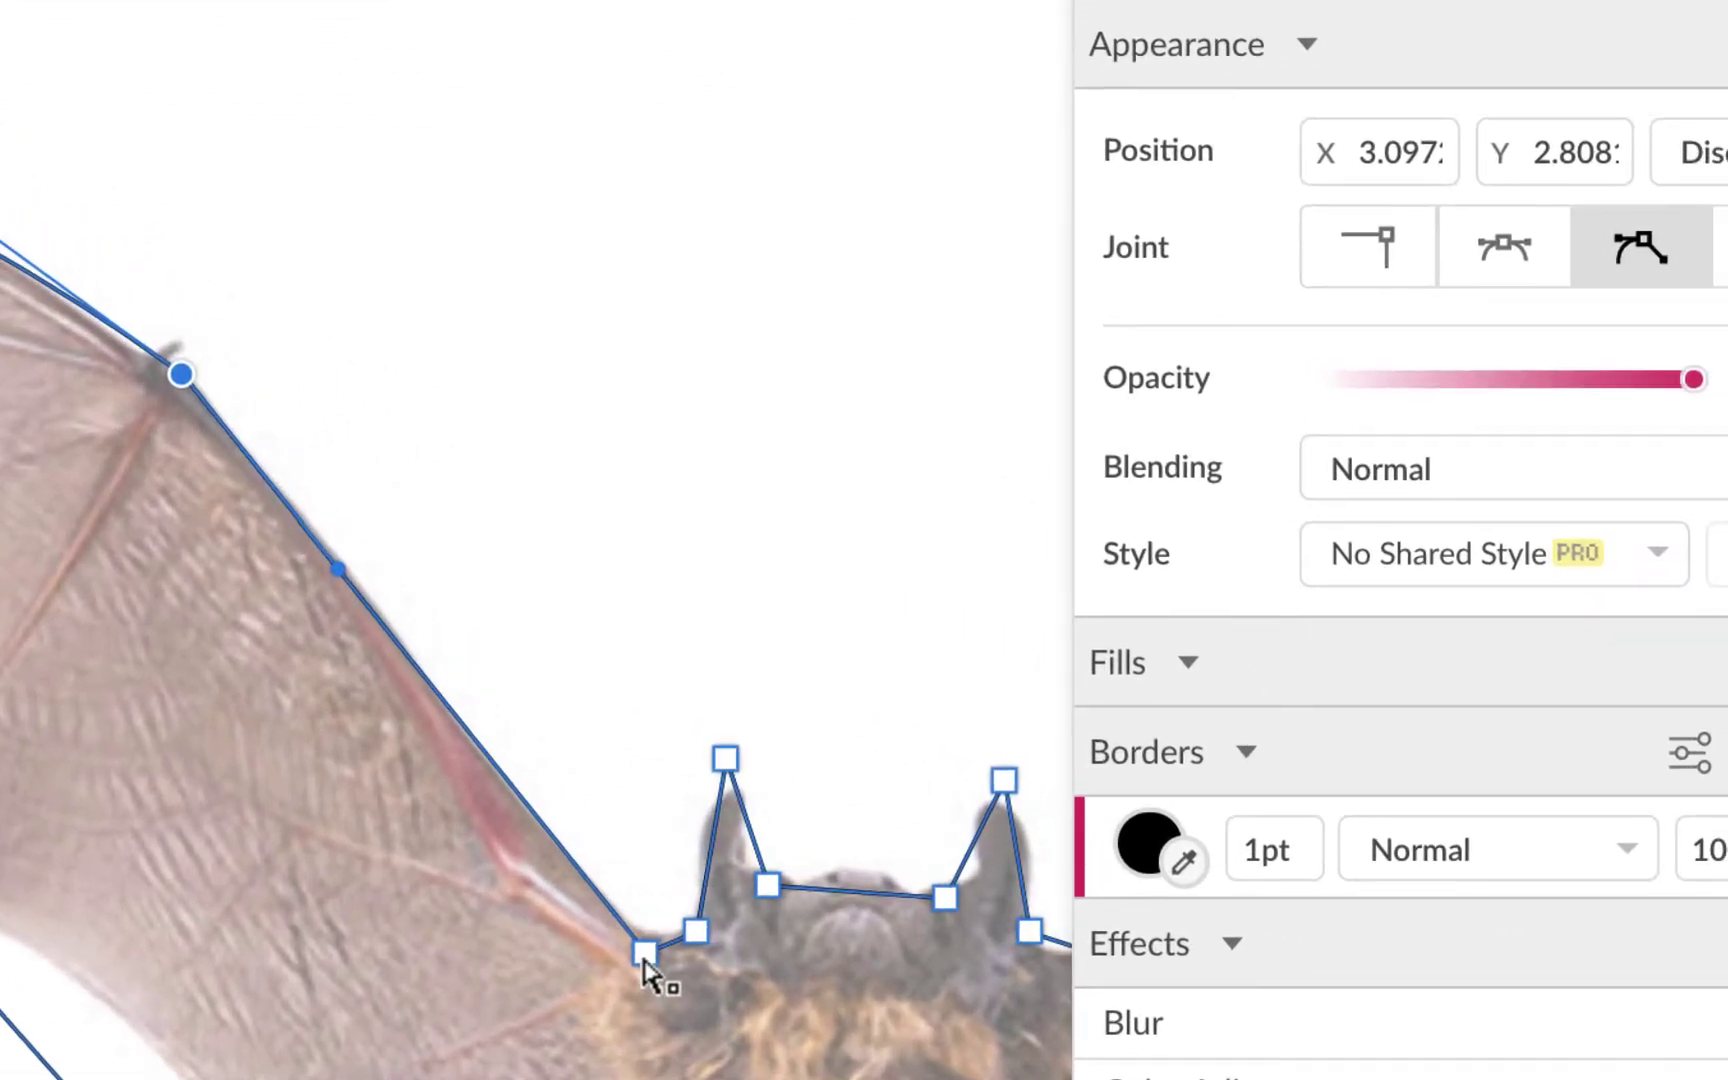
- Set the left shoulder anchor to Disconnected and shape the segment up to the wing joint into an S-curve using both ends' handles
click(1041, 977)
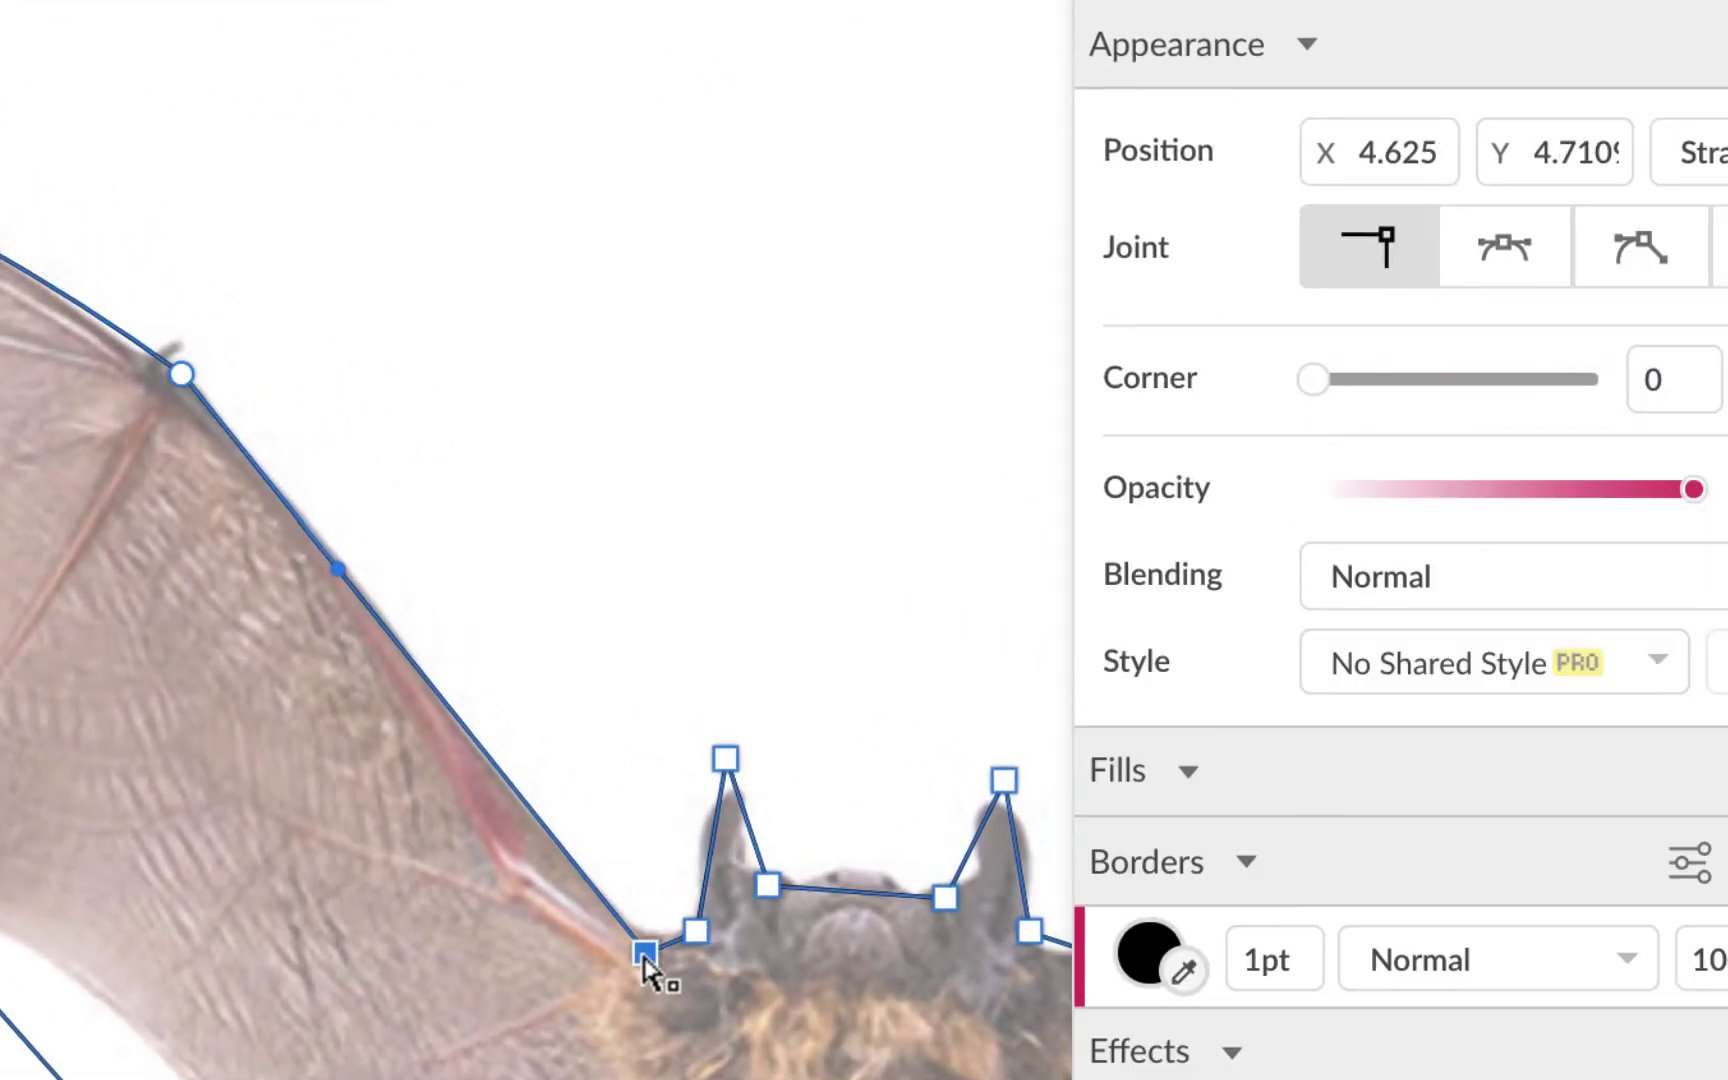
click(1638, 252)
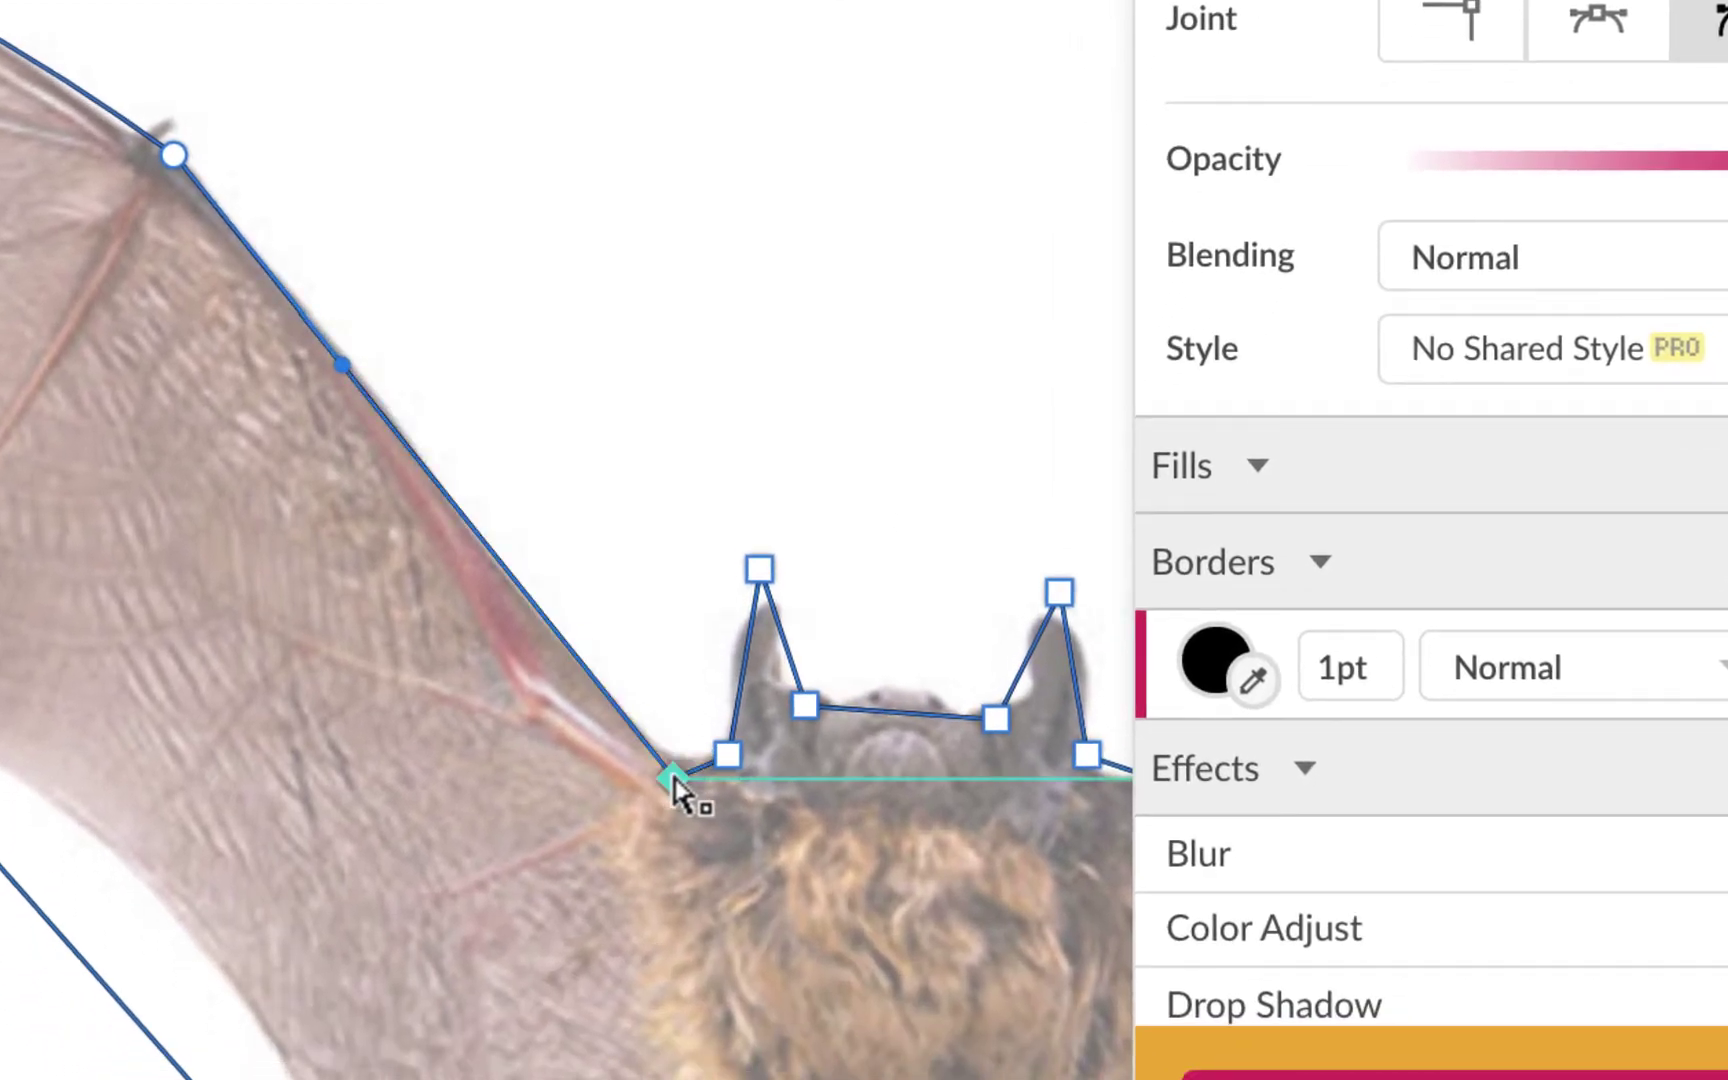
drag(620, 730, 480, 668)
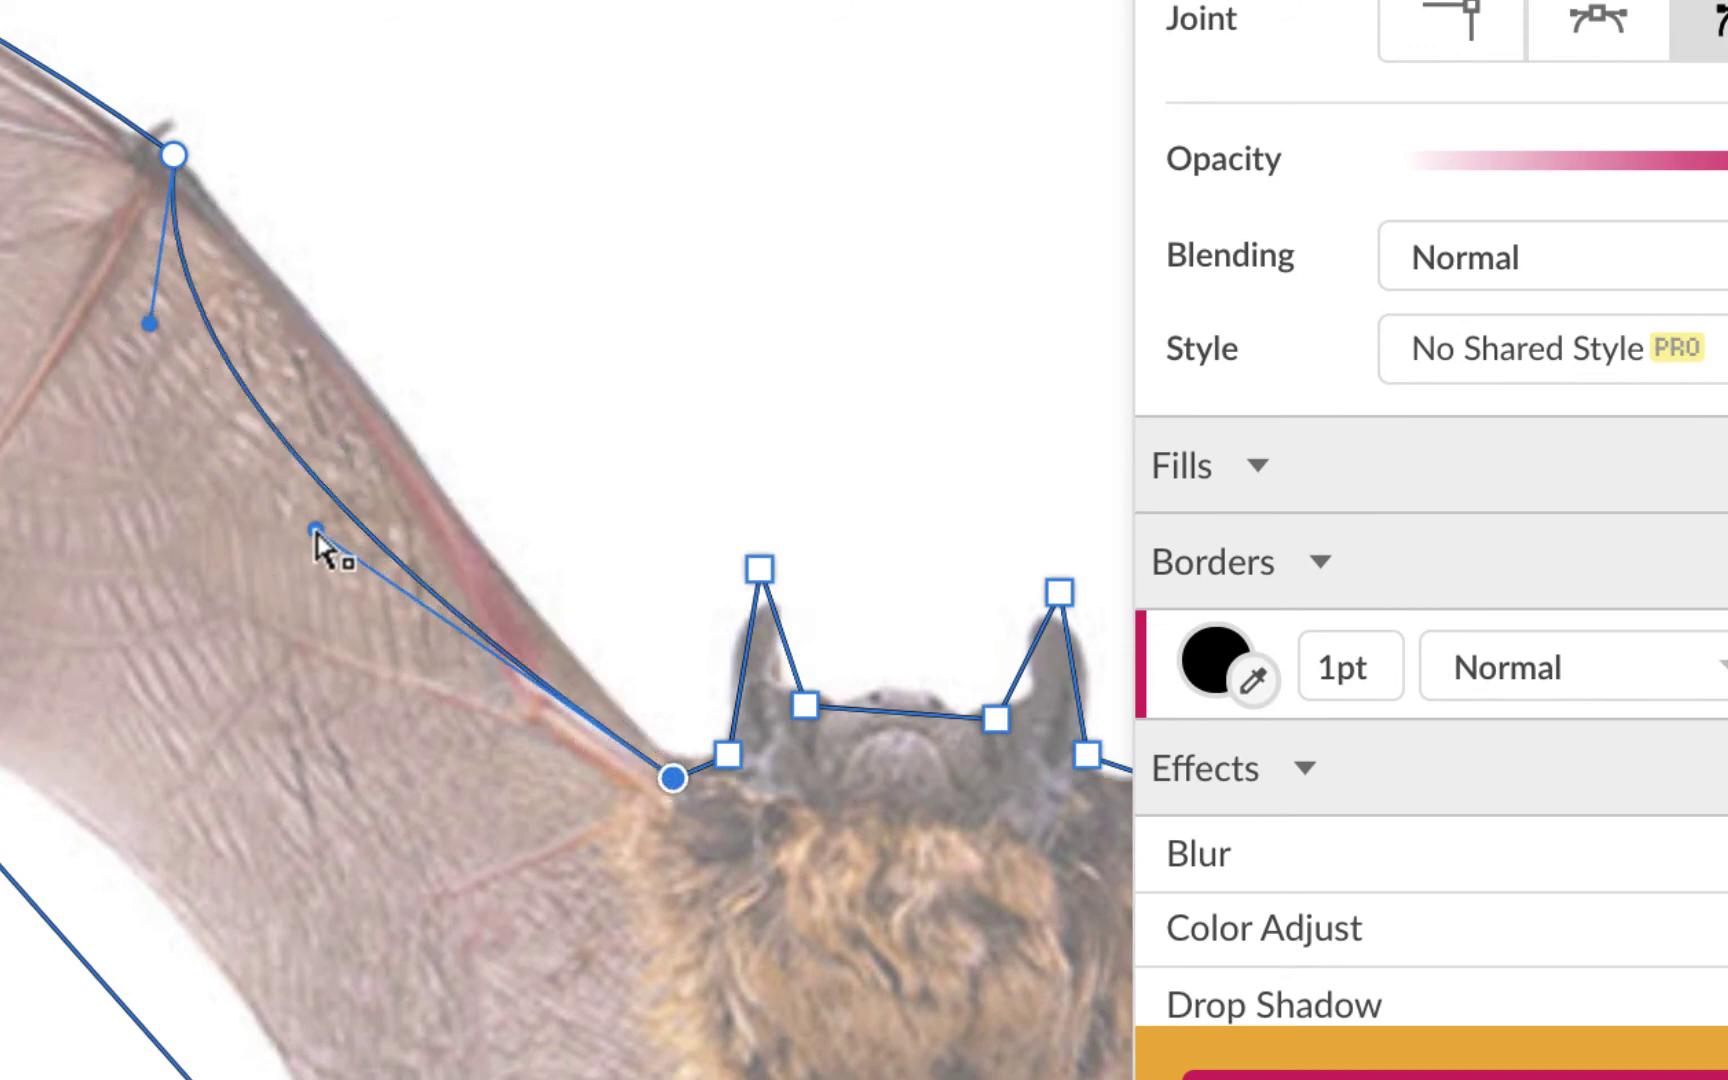
drag(332, 534, 527, 660)
drag(151, 328, 496, 374)
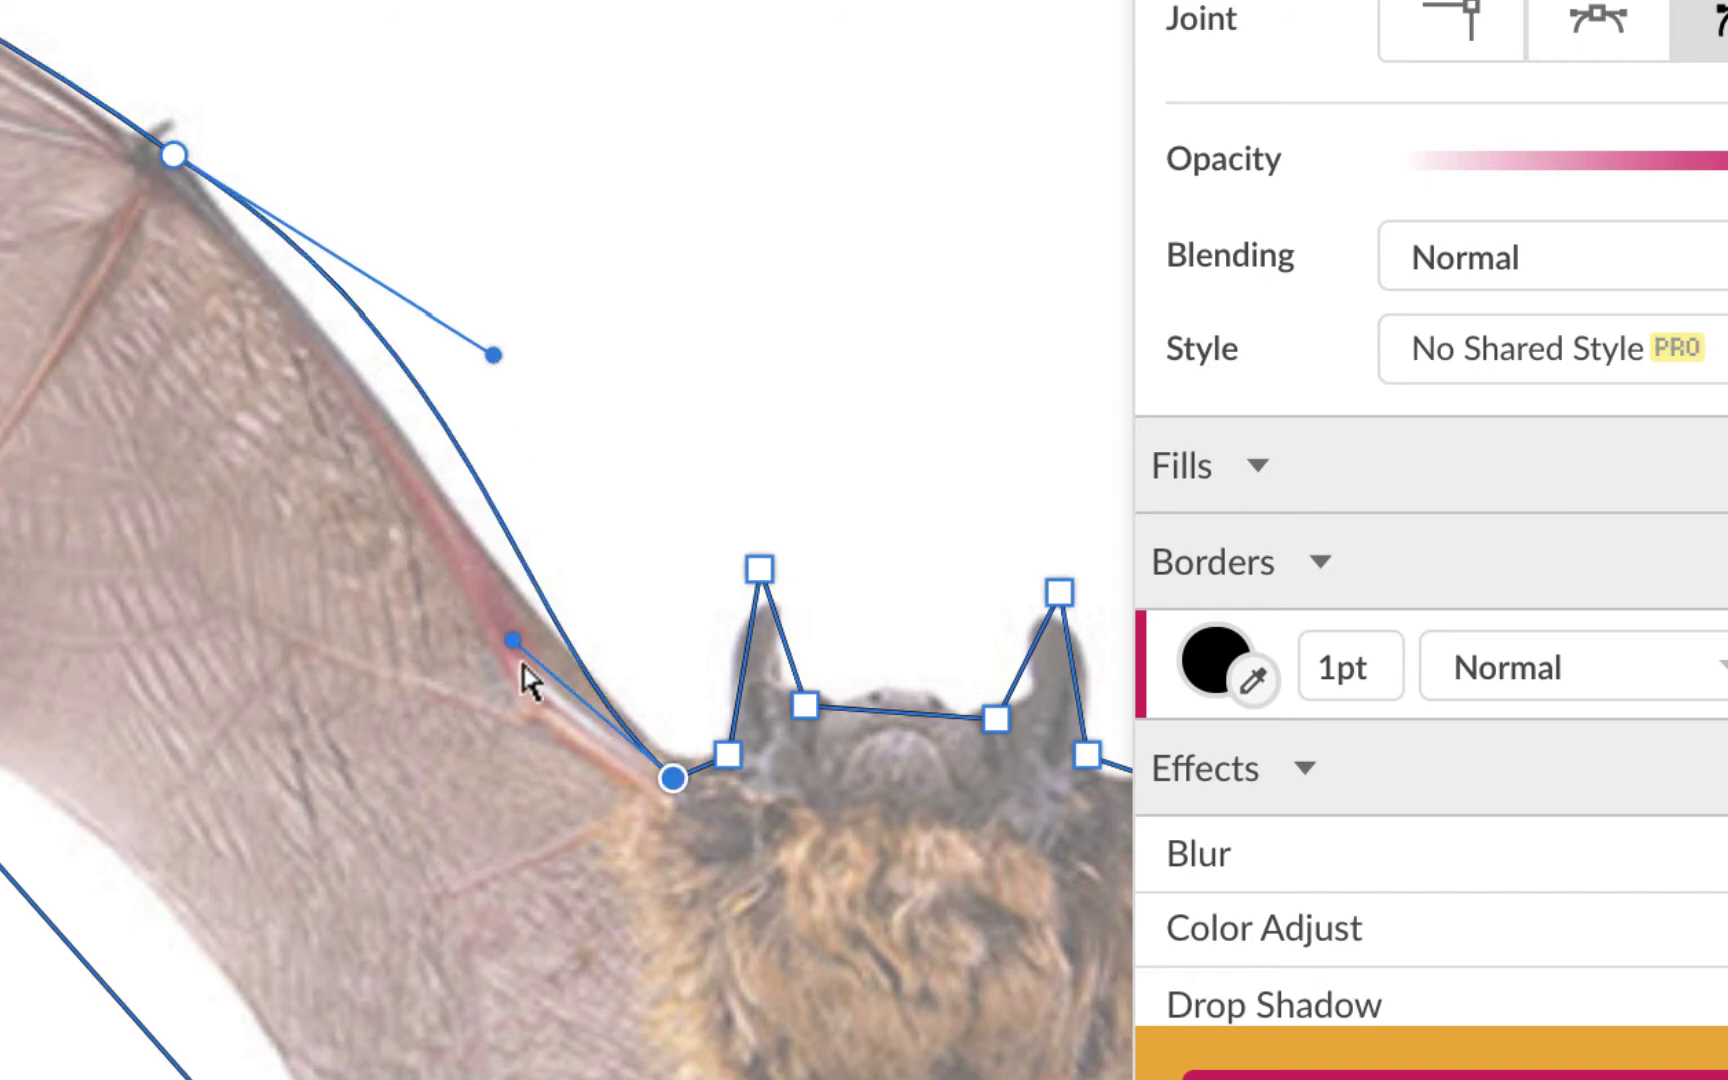
drag(516, 650, 393, 614)
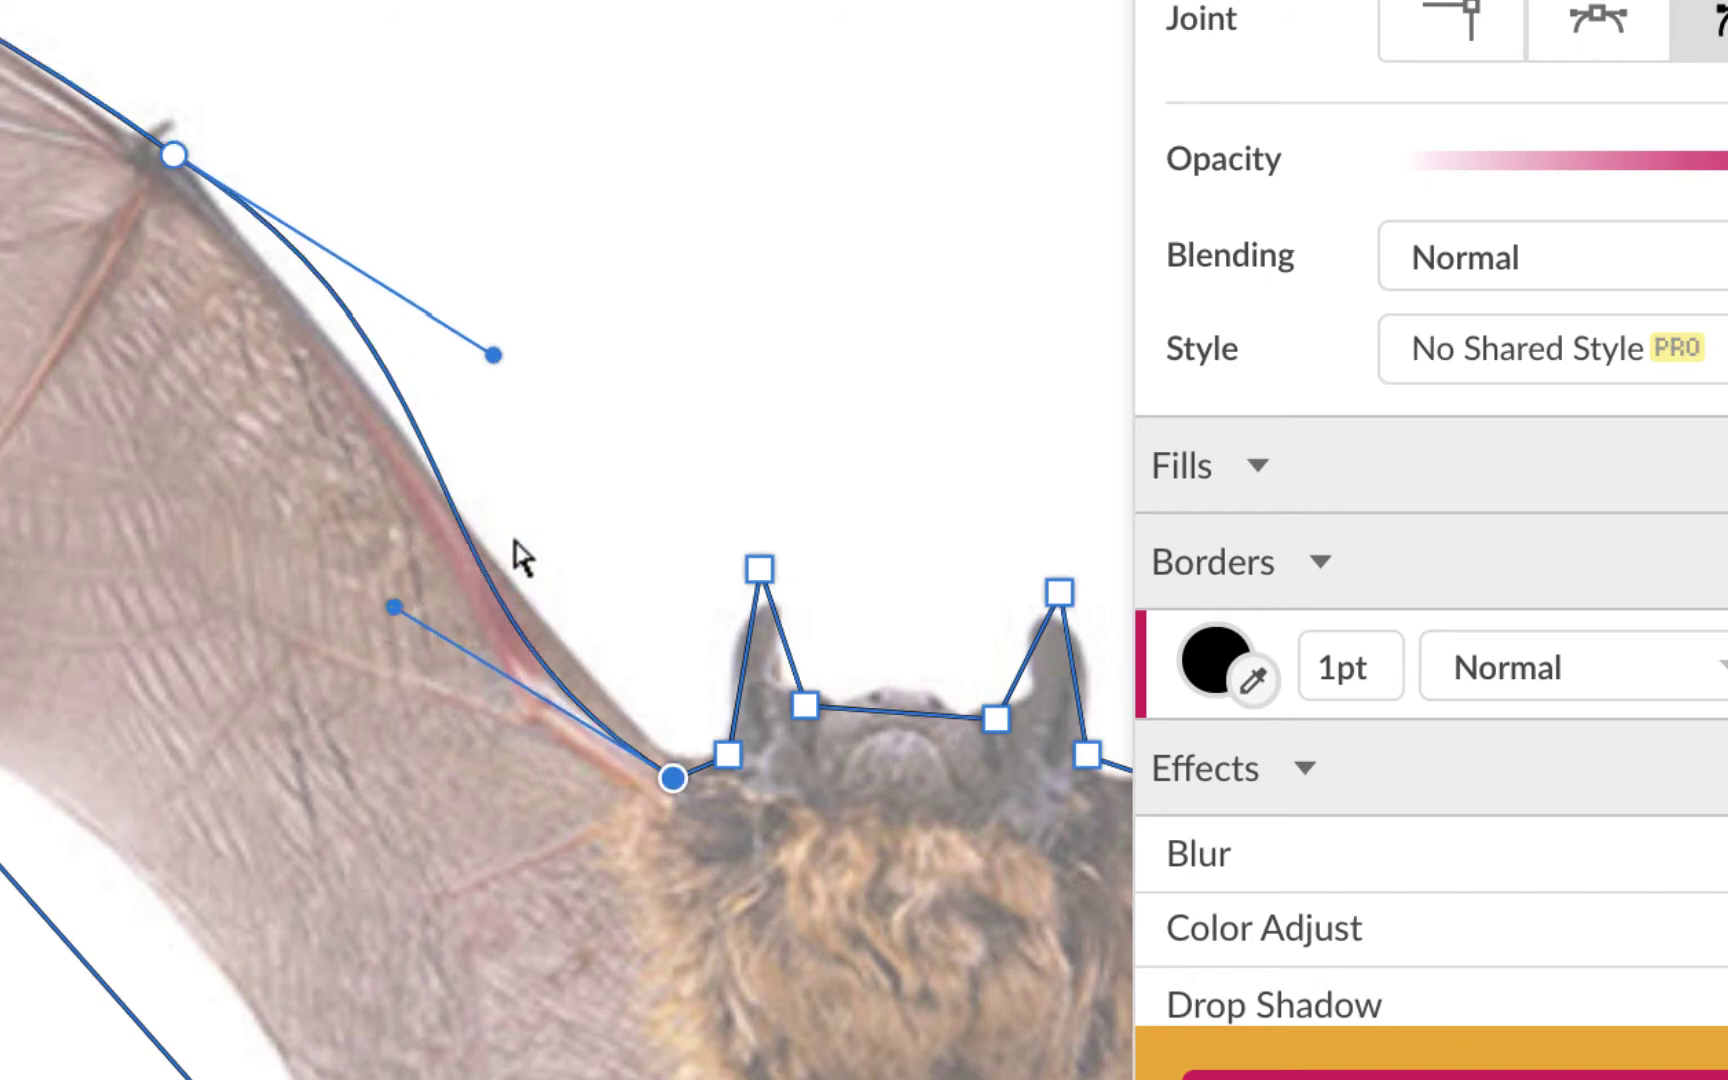
- Set the left ear tip's anchor to Disconnected, bowing the ear's outer side outward and curving its inner side inward
scroll(490, 712, right, 2)
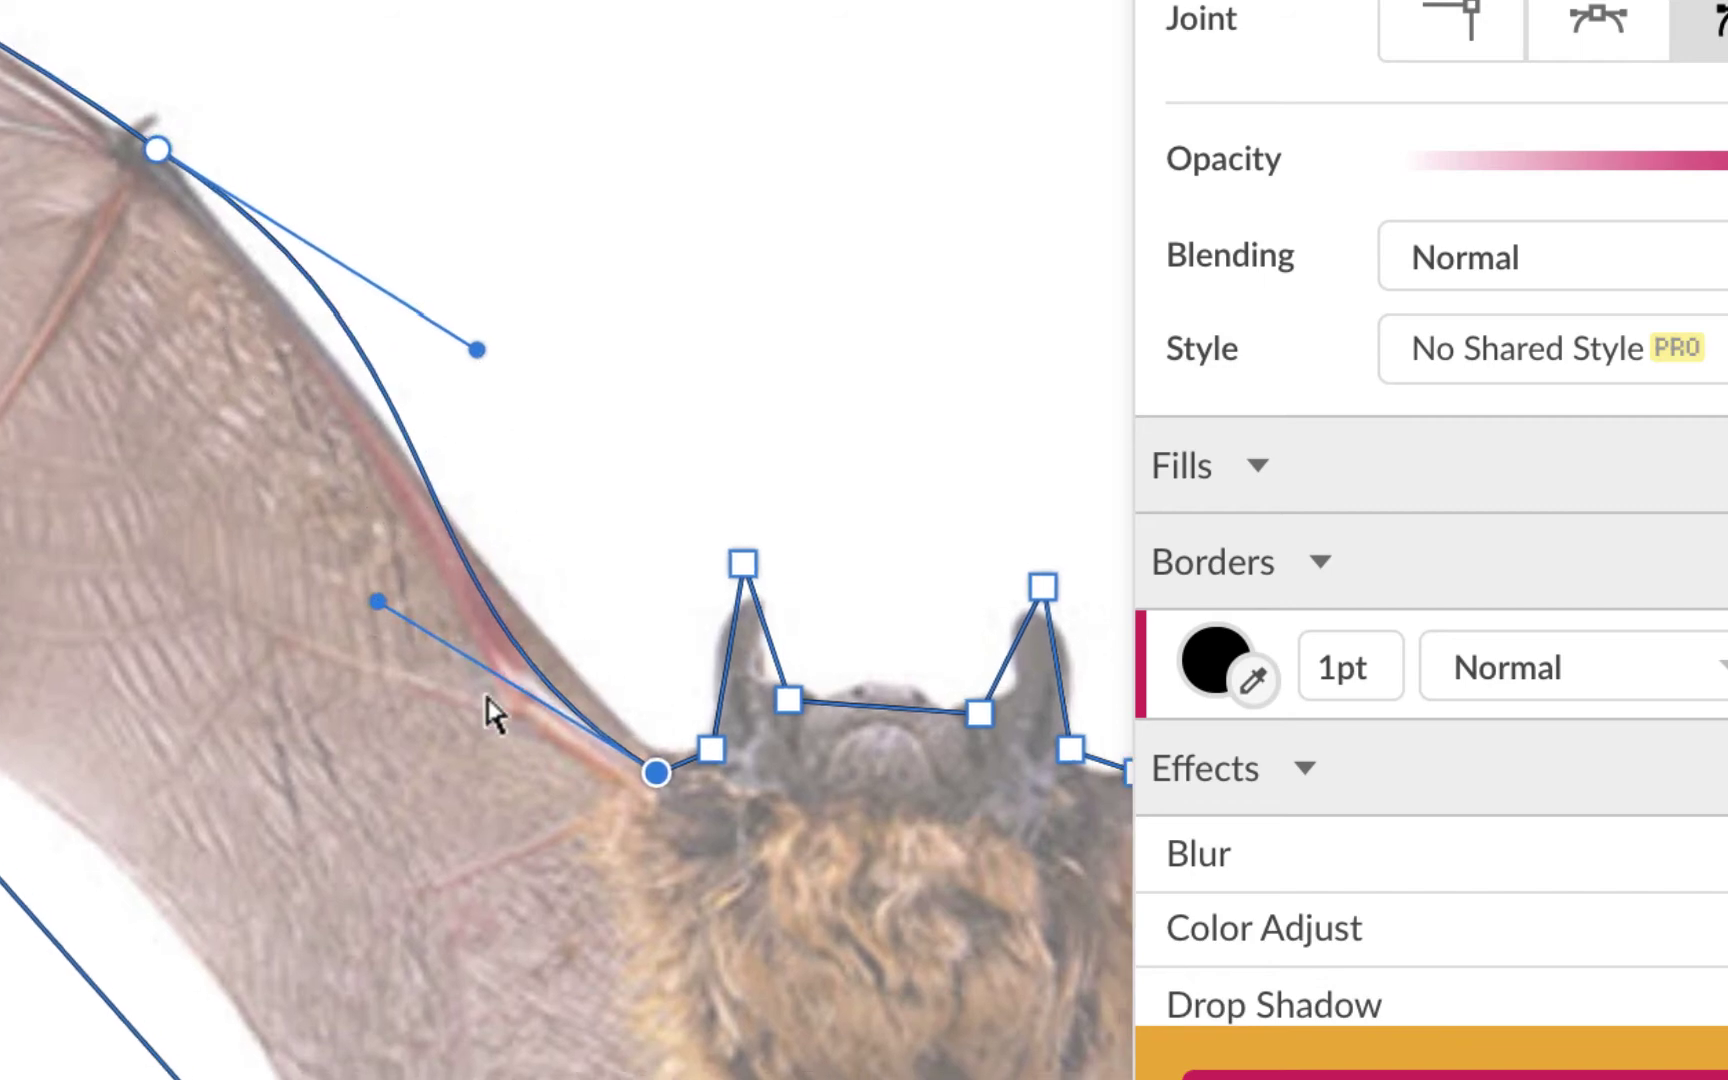
scroll(490, 712, right, 10)
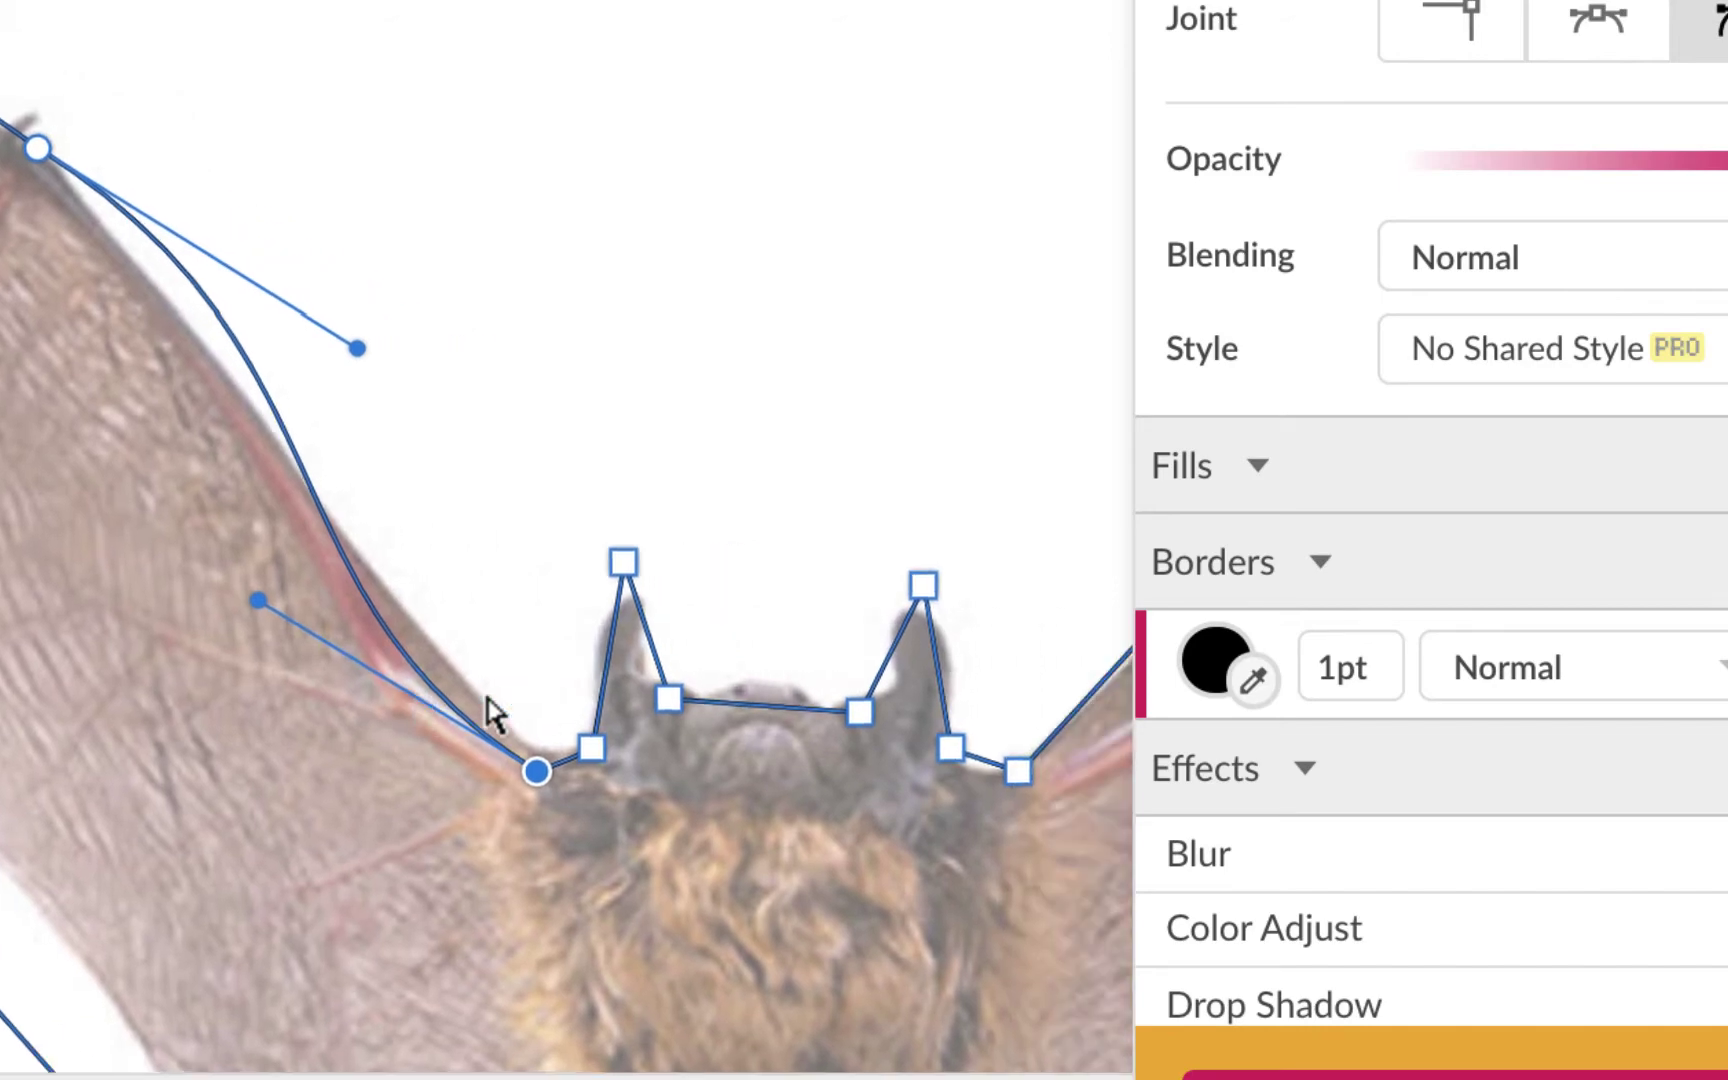
scroll(510, 805, right, 4)
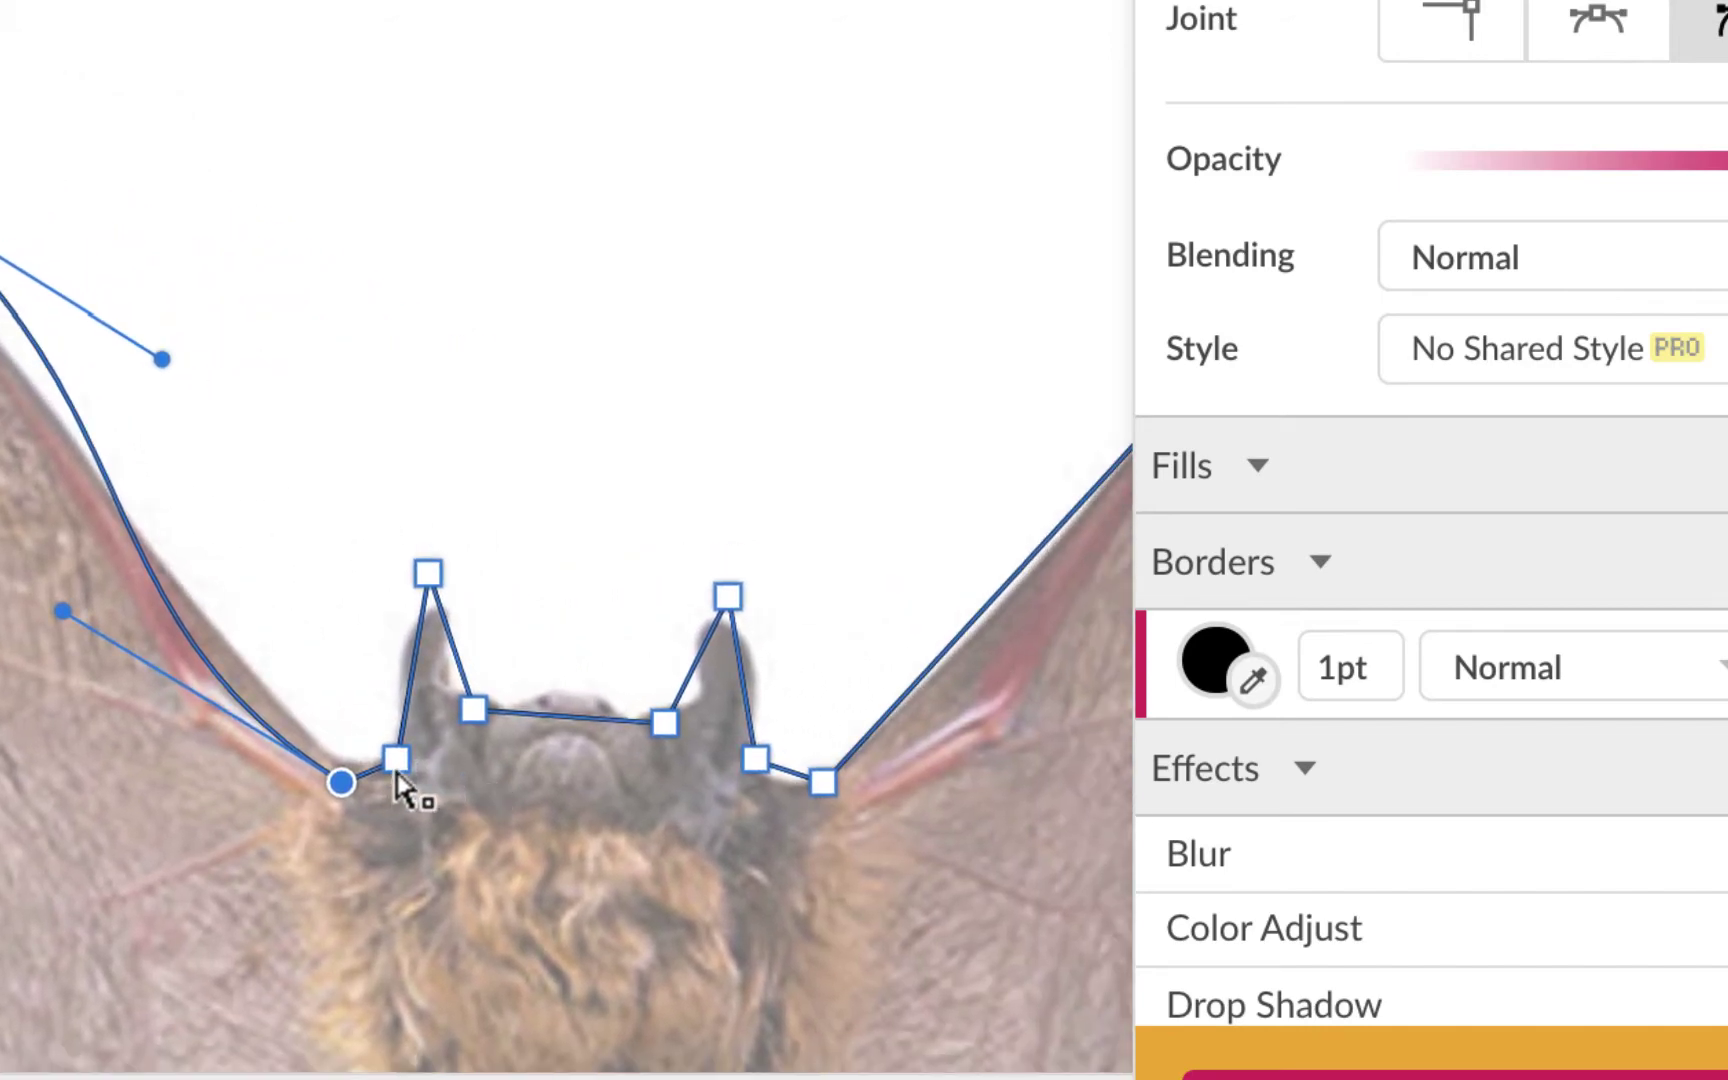
click(430, 575)
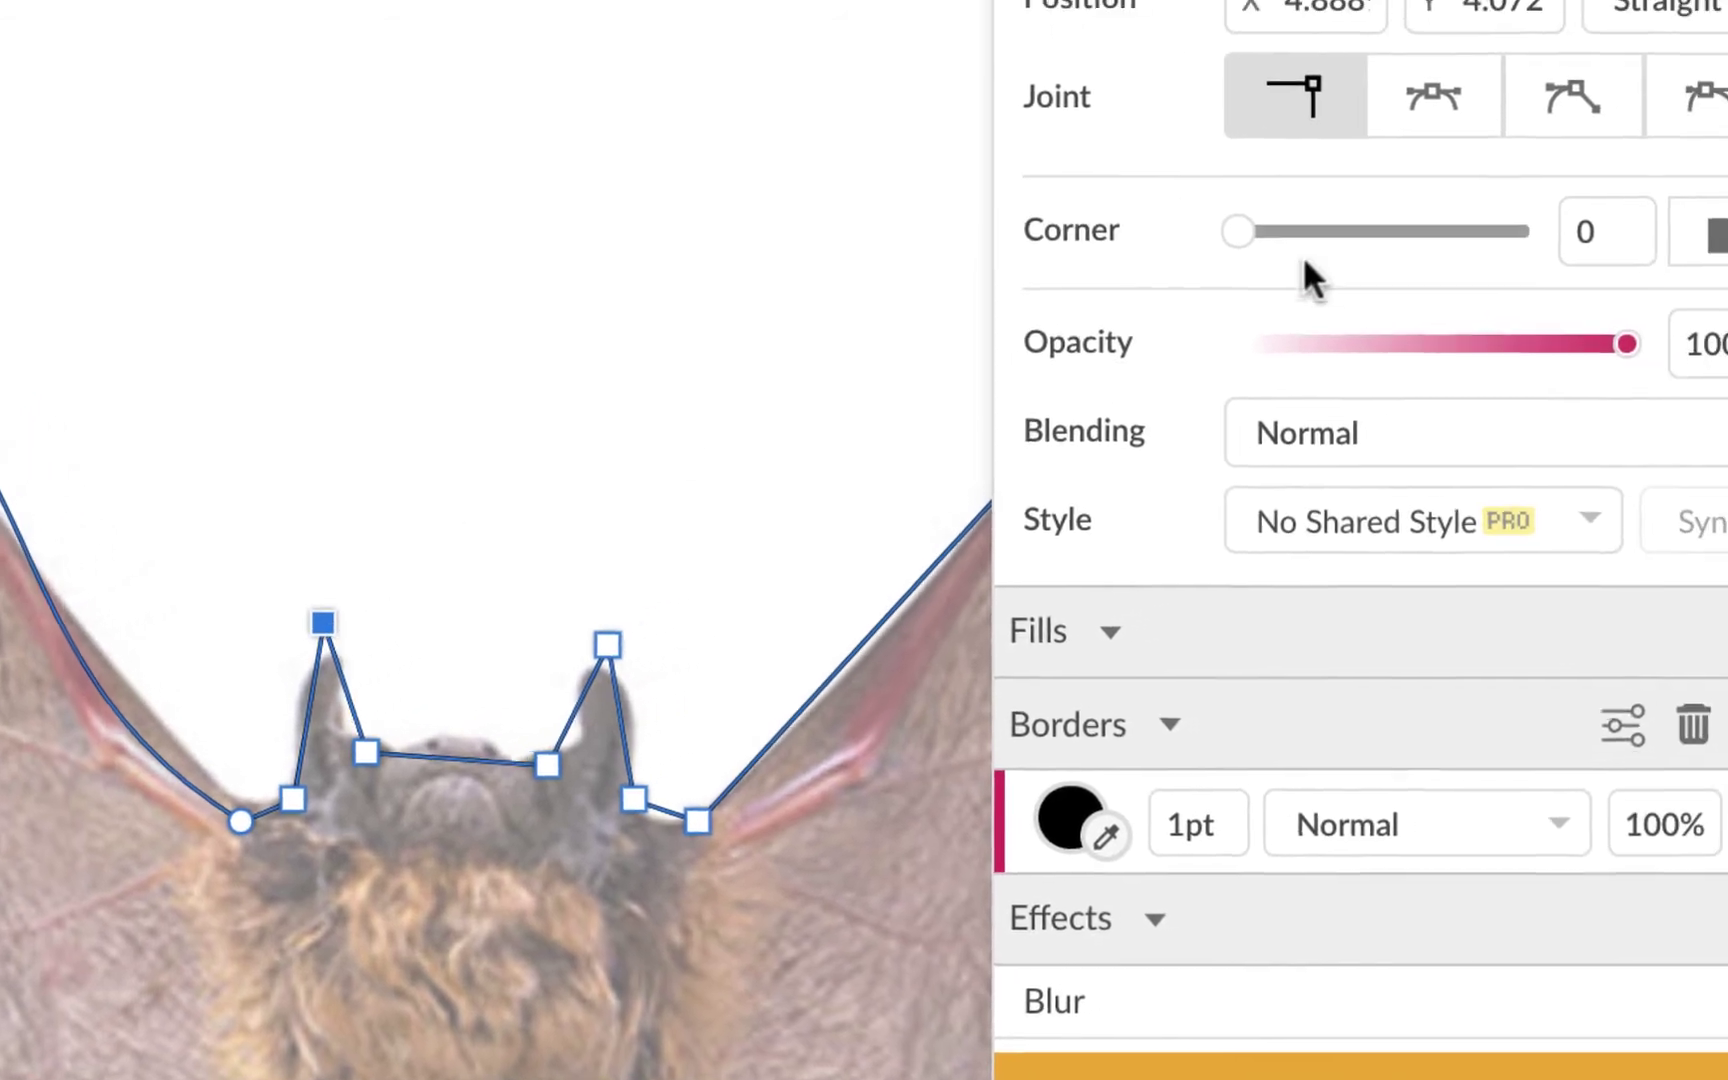
click(1551, 95)
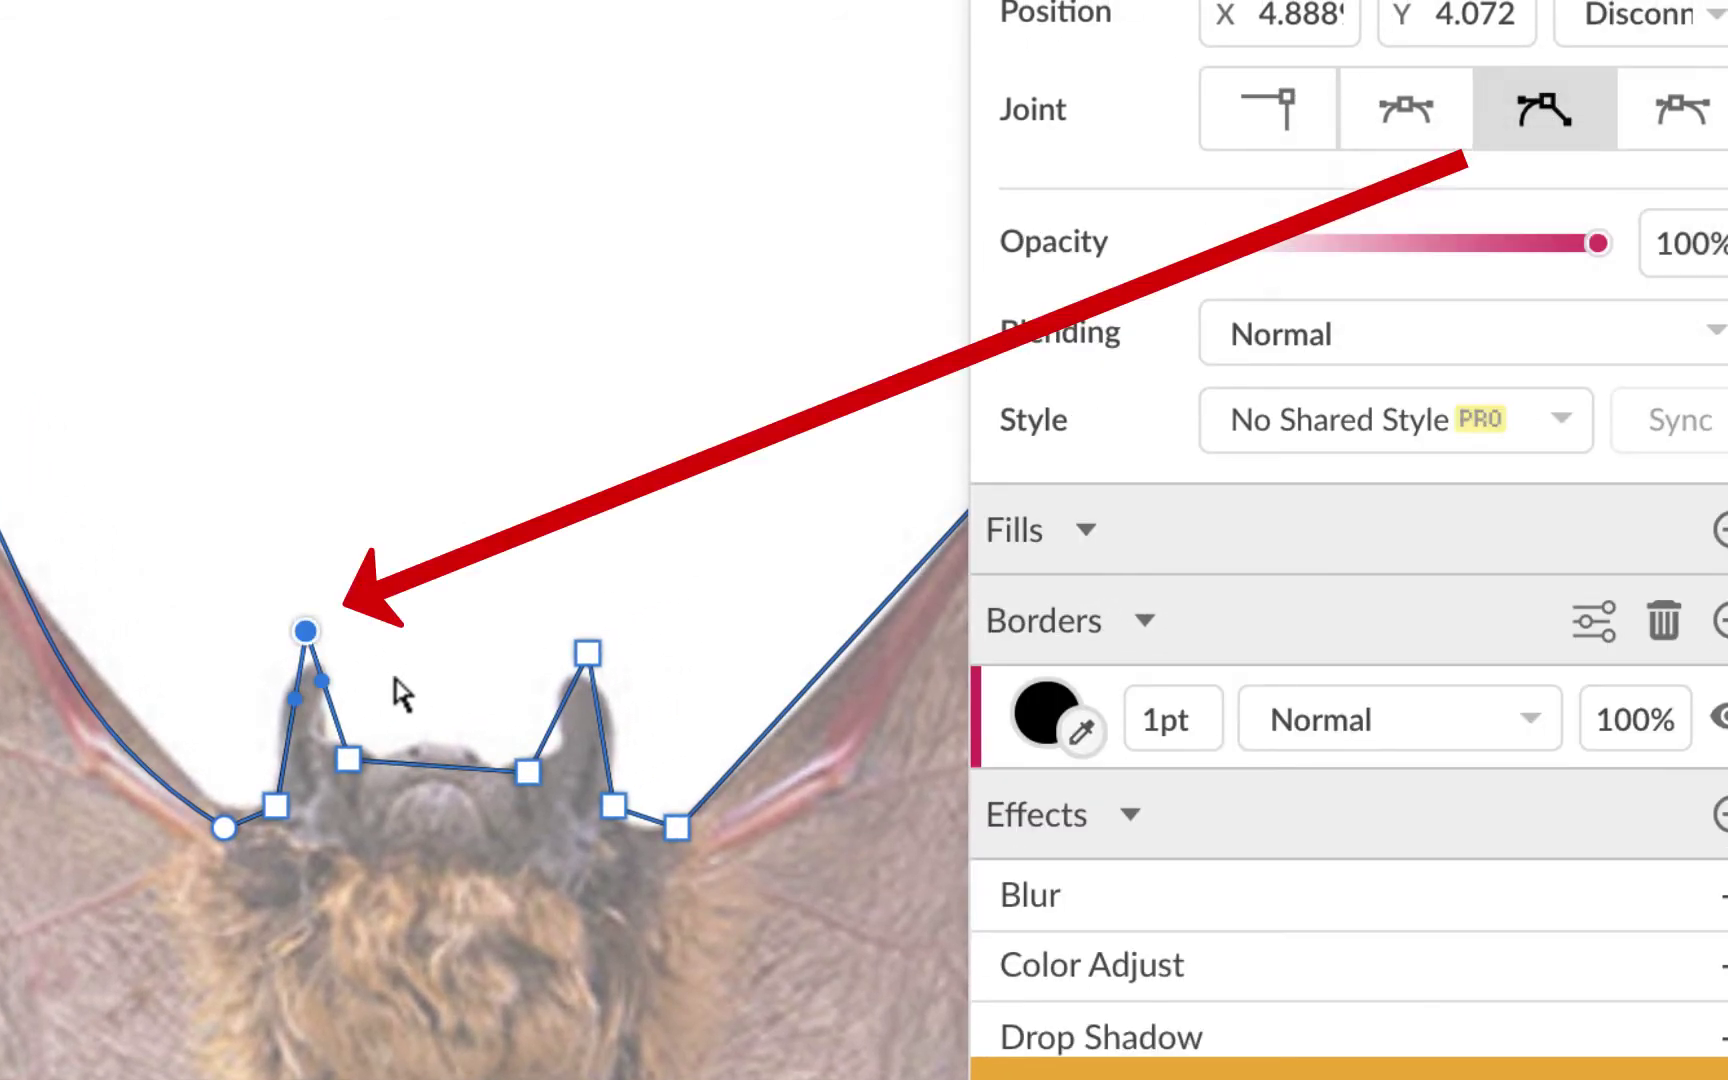
scroll(296, 727, down, 5)
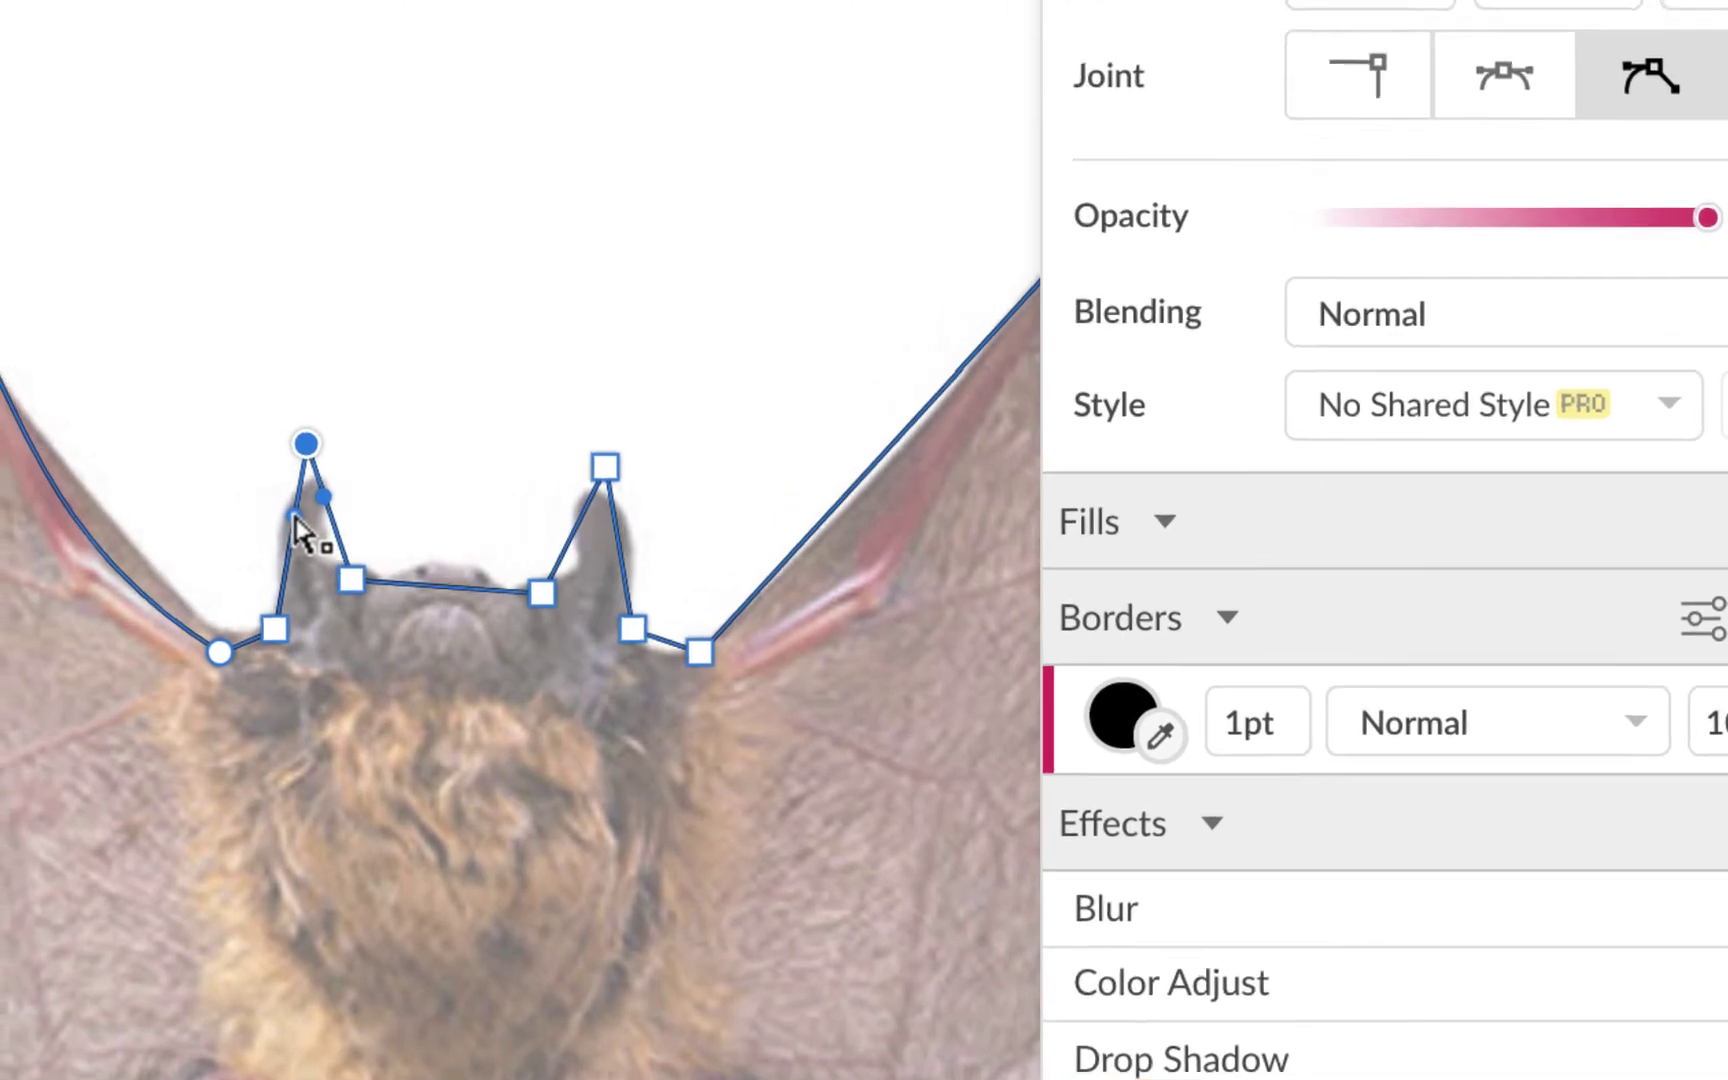
drag(272, 534, 221, 531)
drag(682, 388, 653, 450)
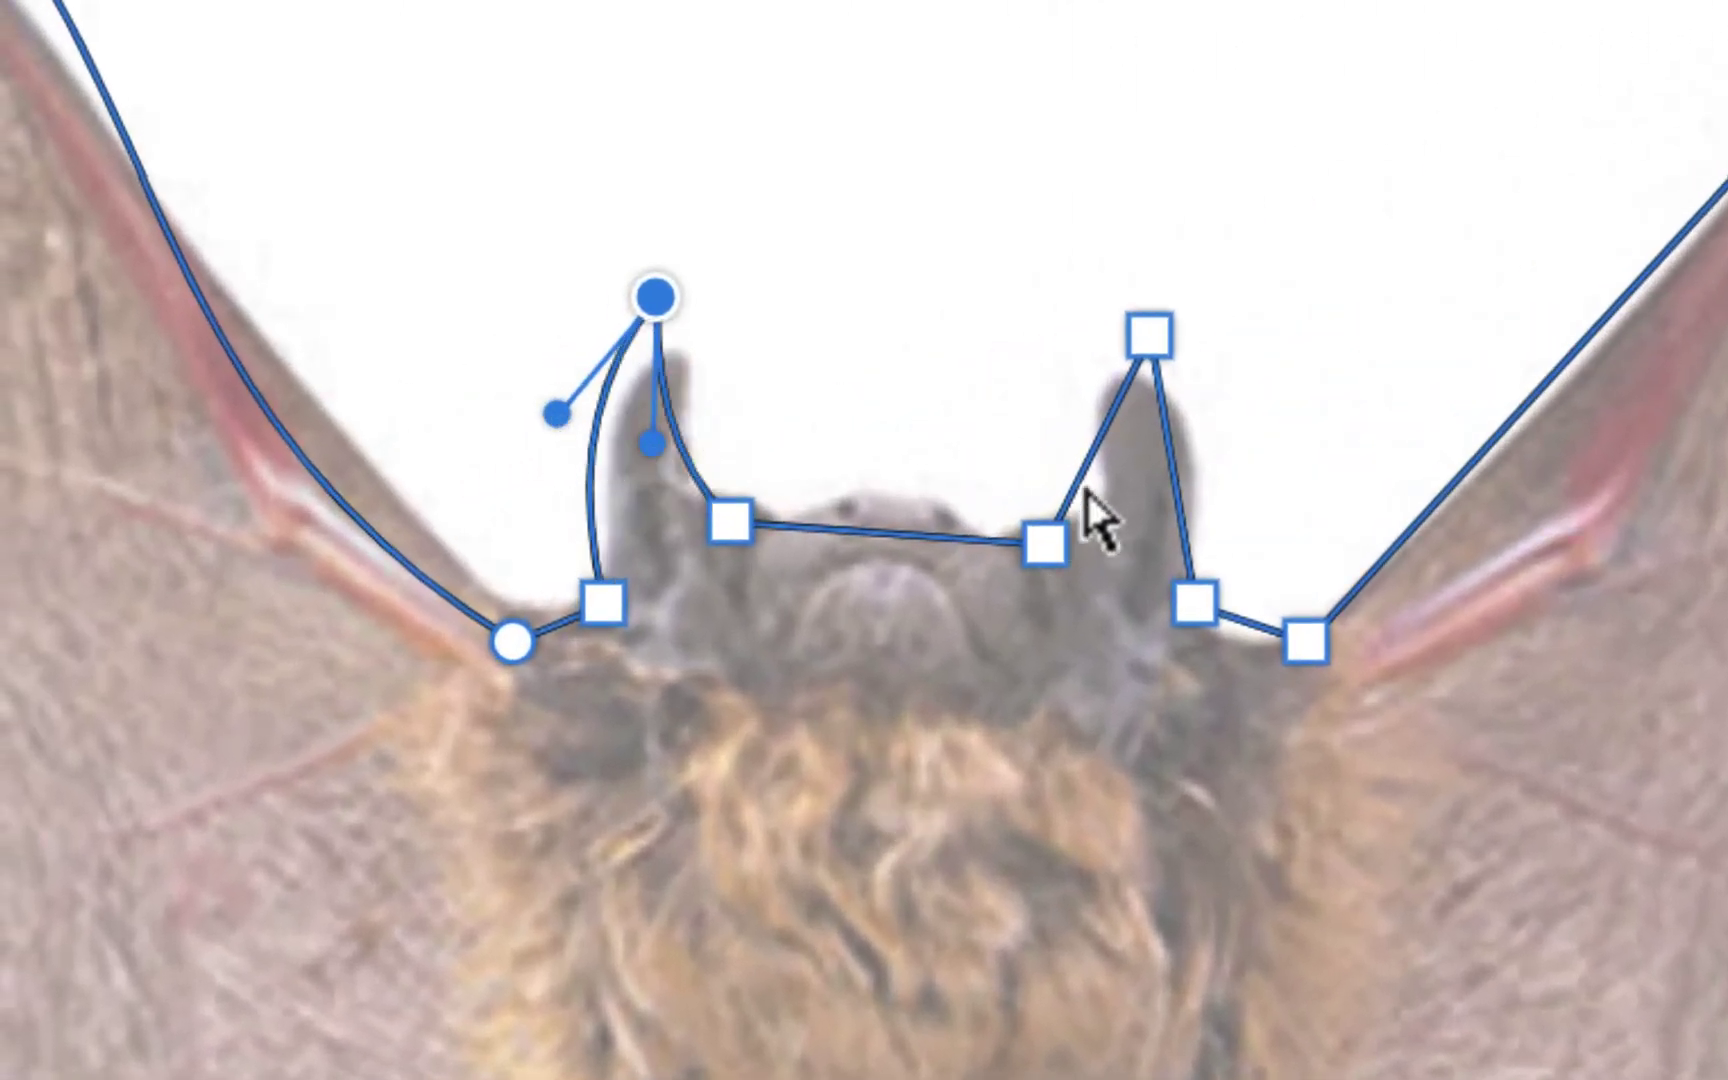
- Shift the right ear's inner base anchor slightly outward and bend the segment between the ears upward over the head
click(1064, 547)
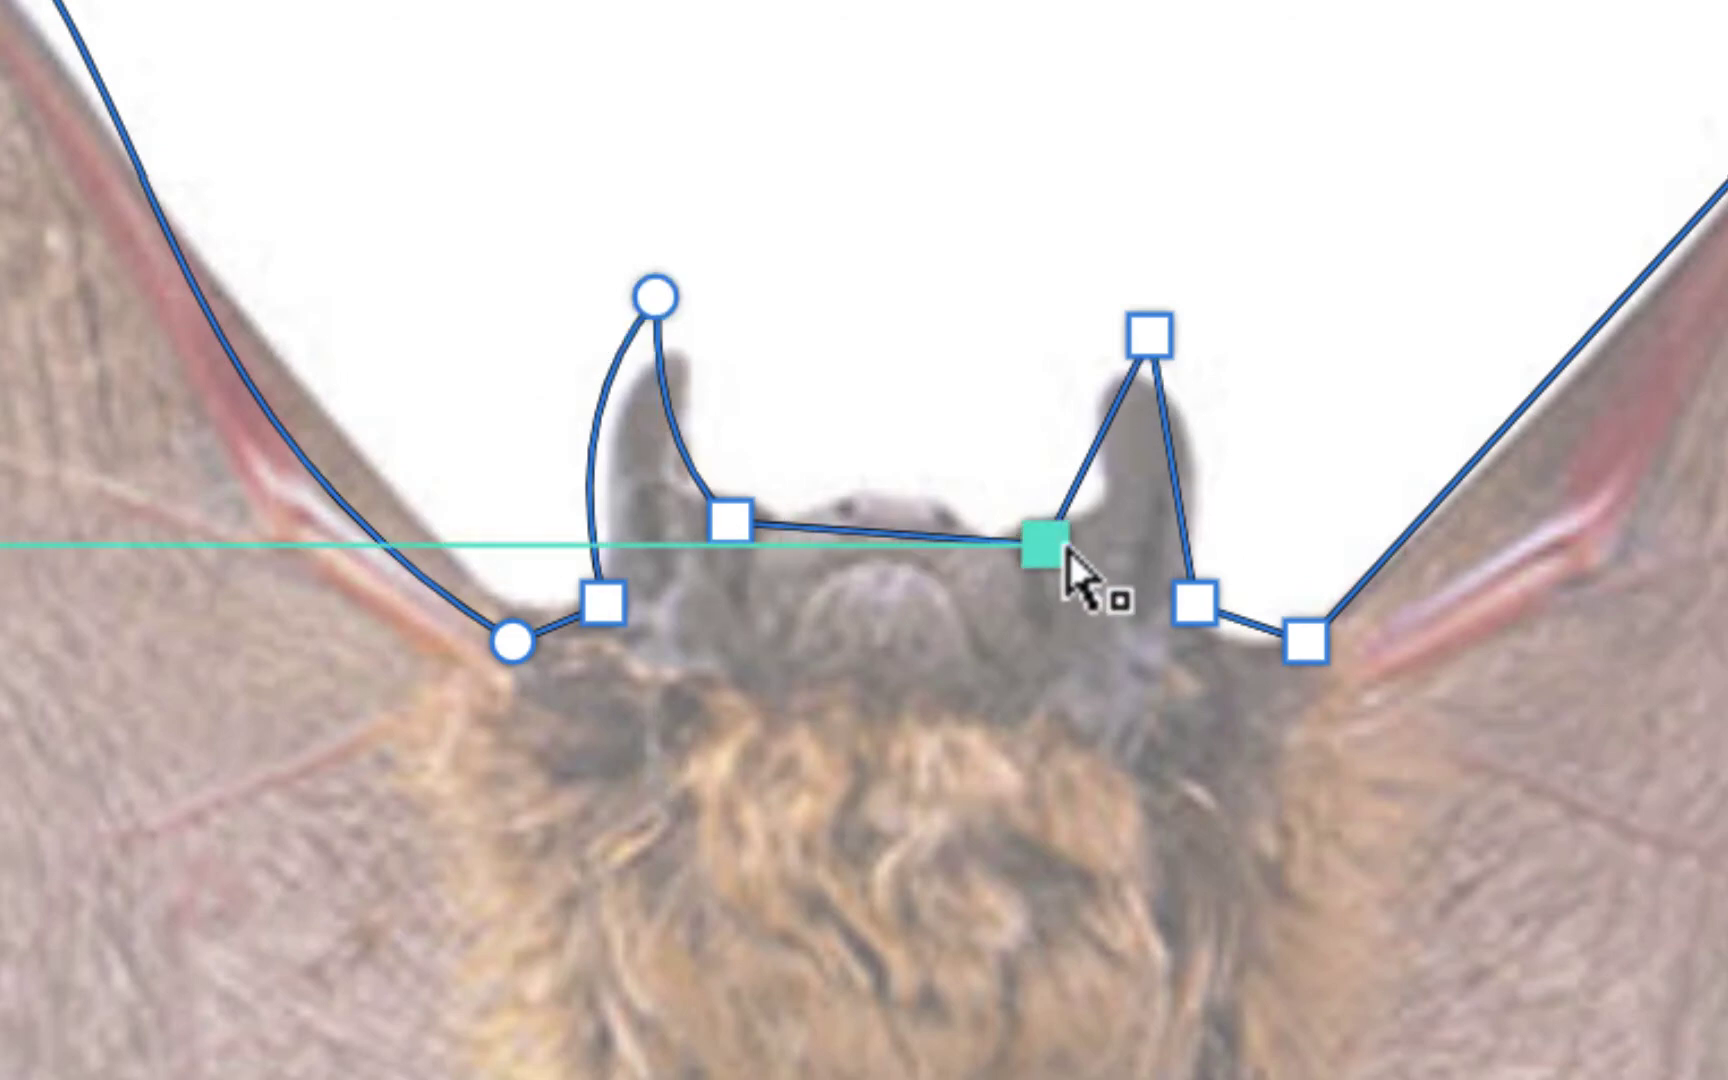
drag(1069, 549, 1085, 550)
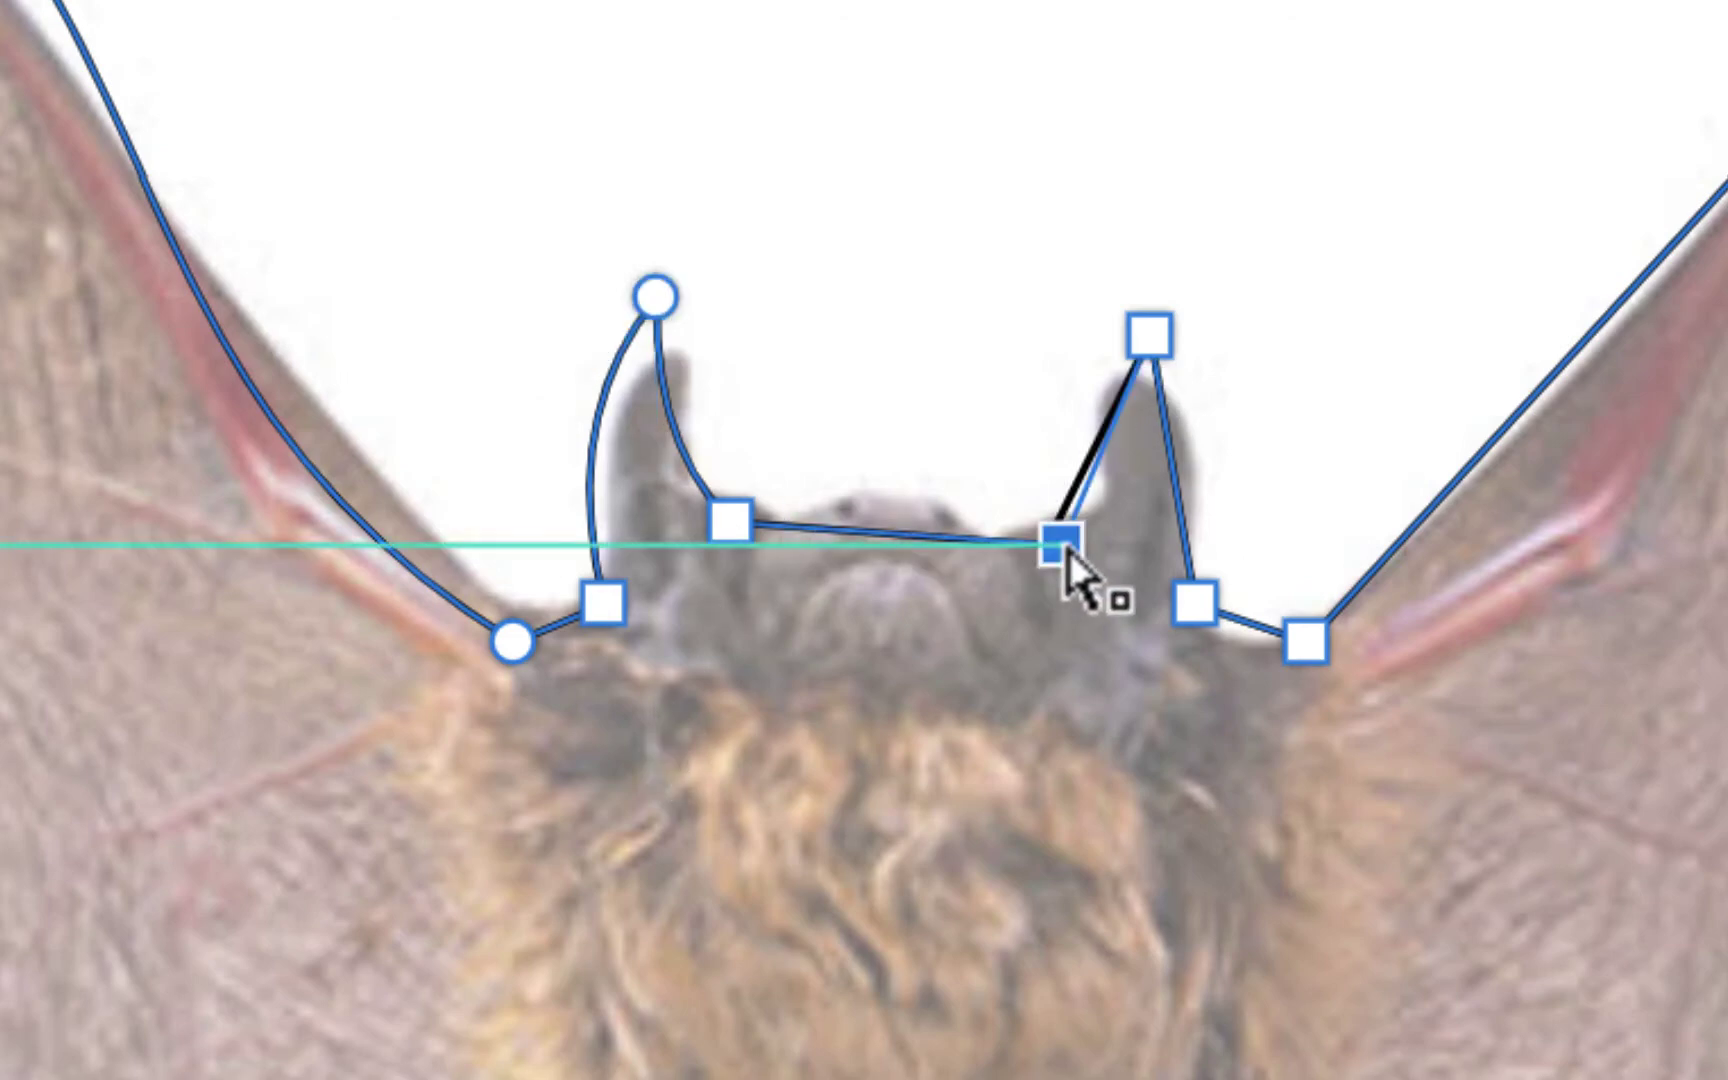
drag(884, 539, 900, 487)
click(903, 500)
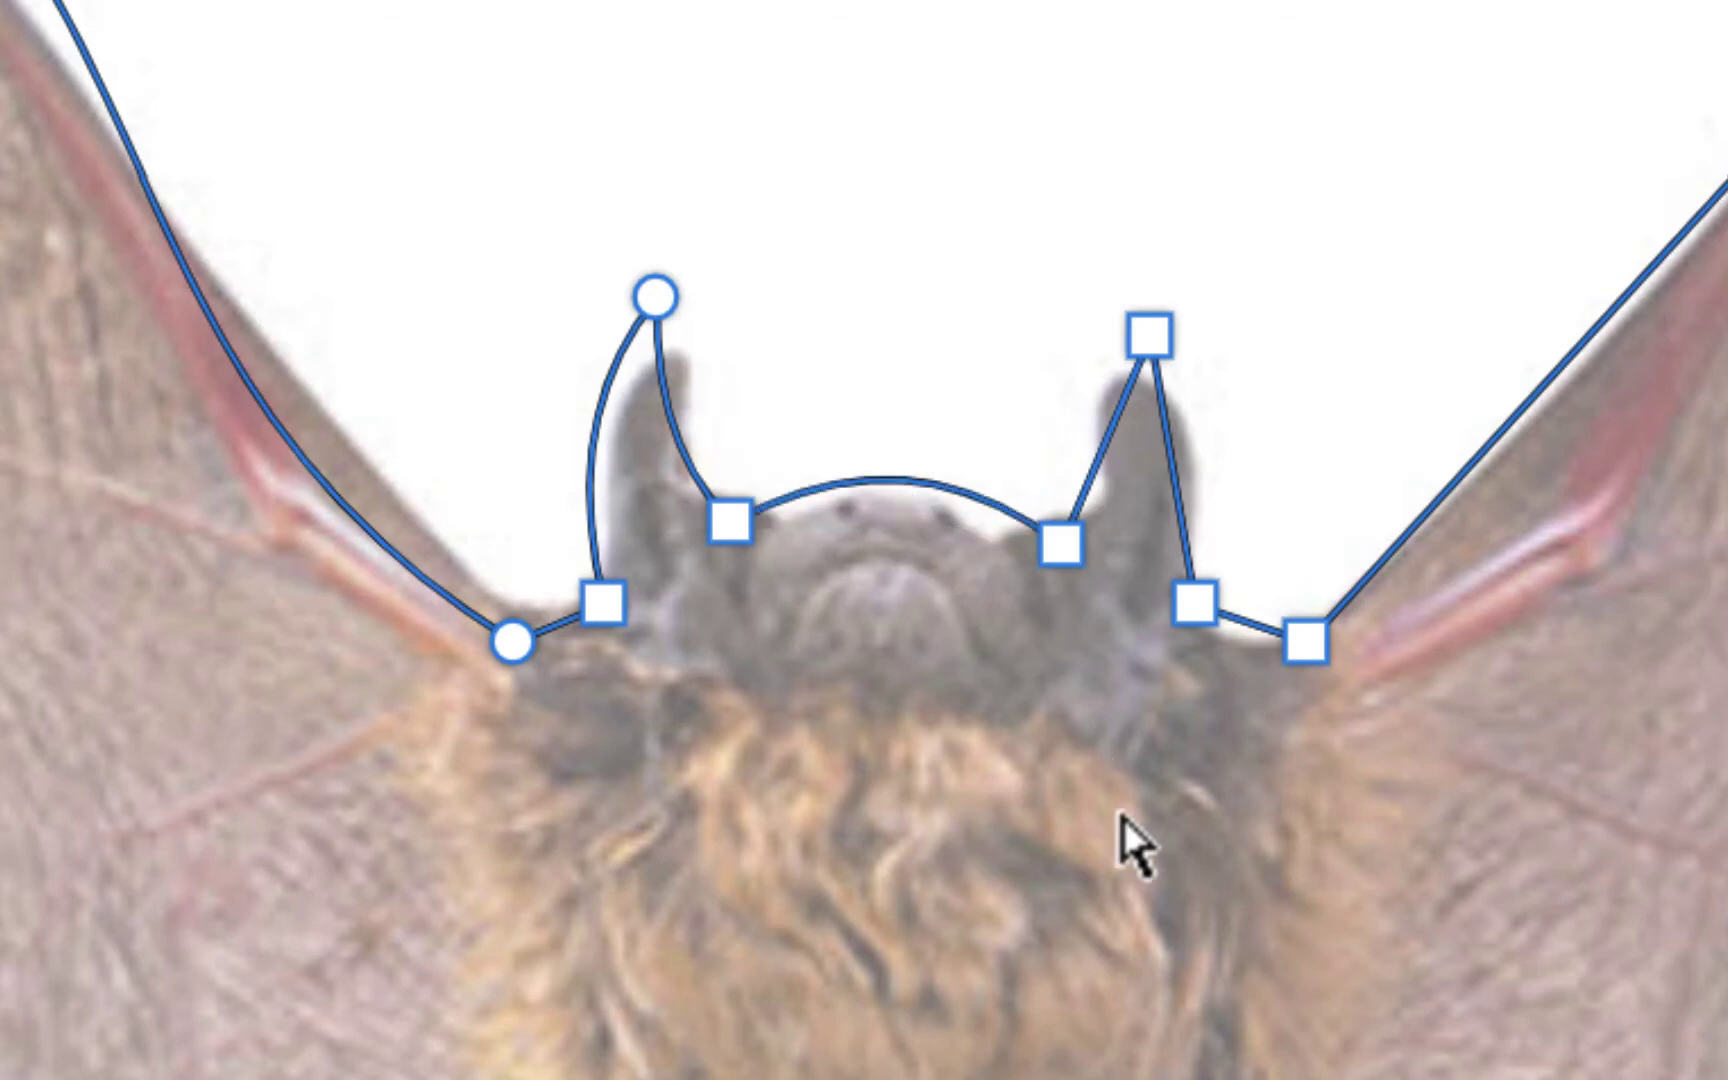
- Set the right ear tip's anchor to Disconnected, bowing the ear's outer side outward and curving its inner side inward
click(1150, 337)
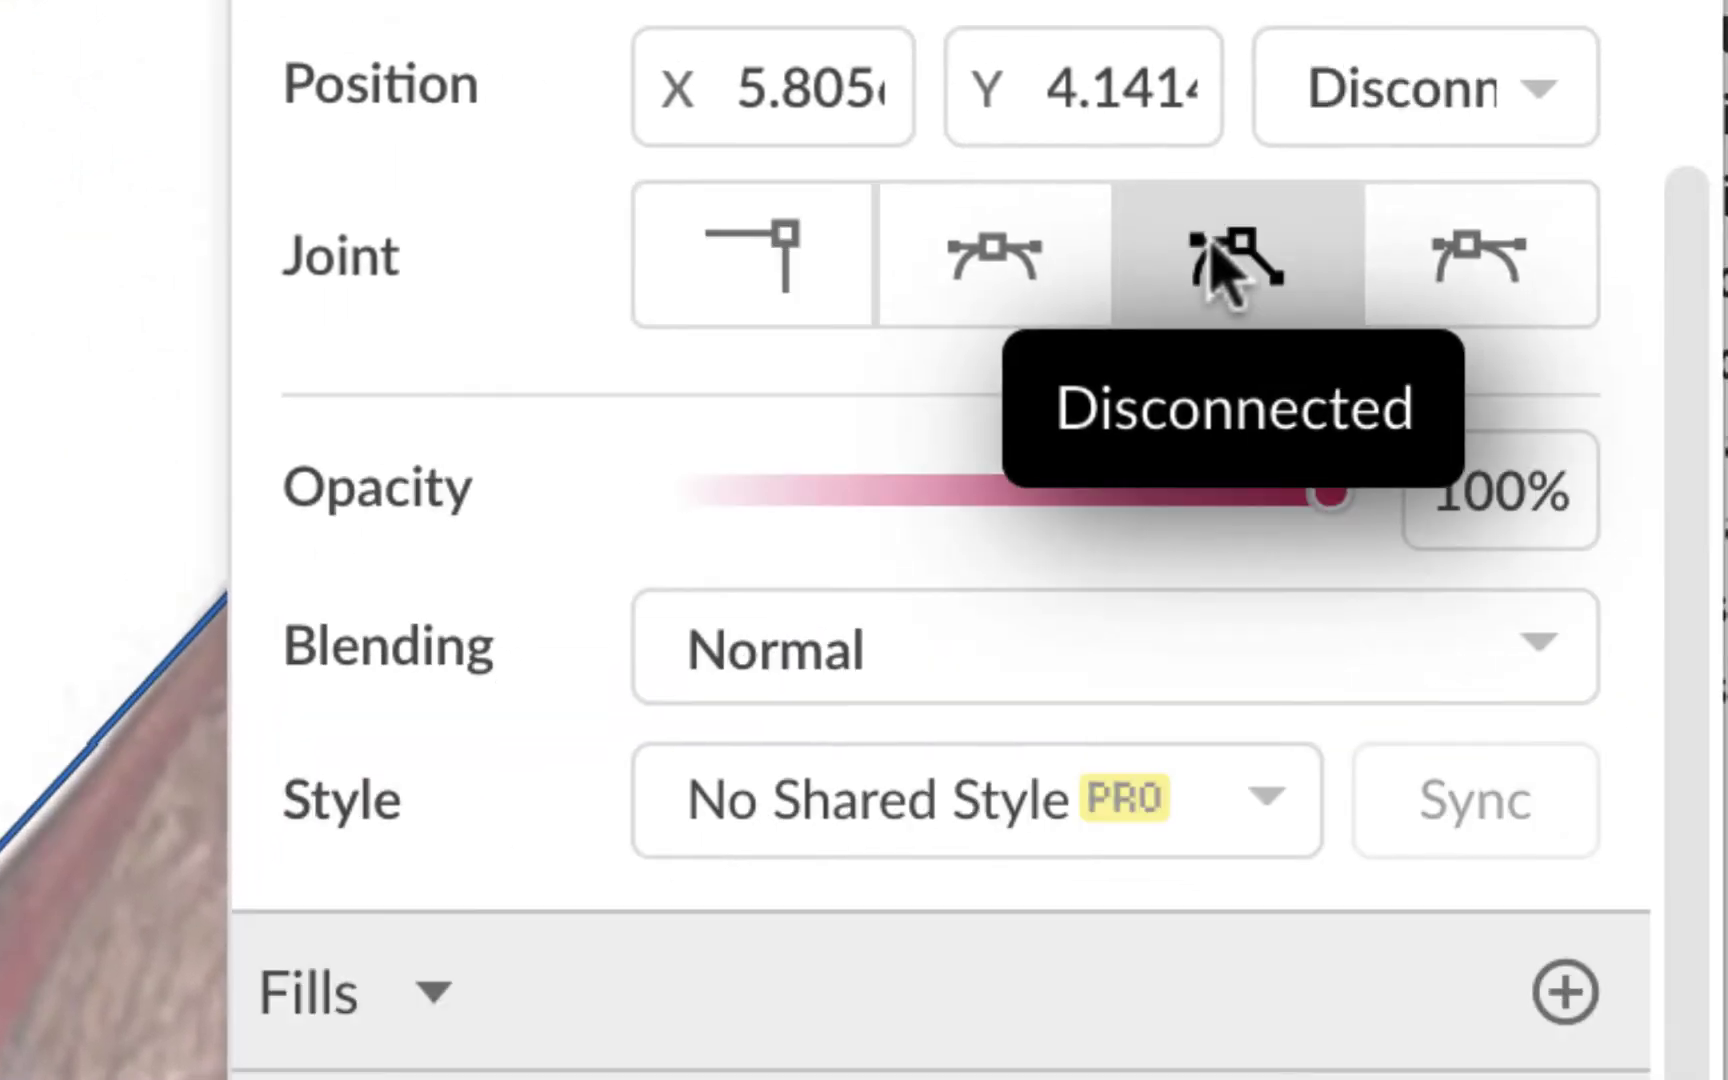
click(1228, 262)
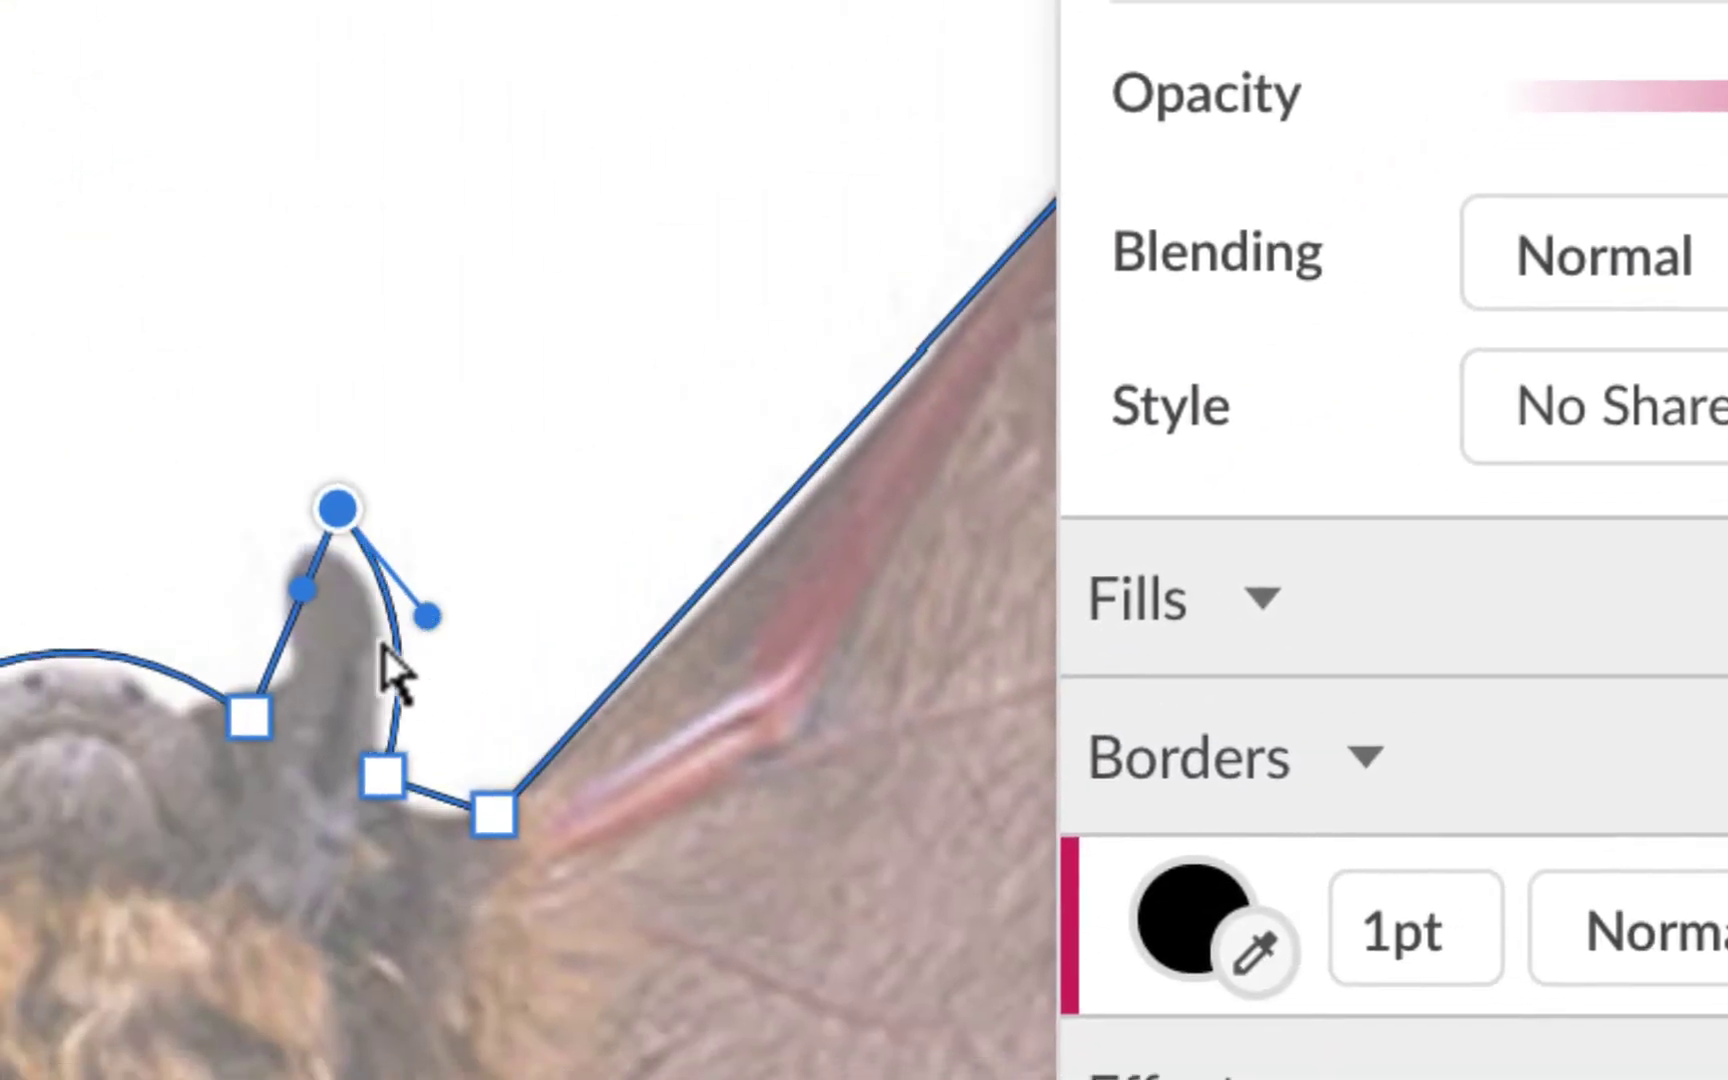
drag(306, 601, 338, 645)
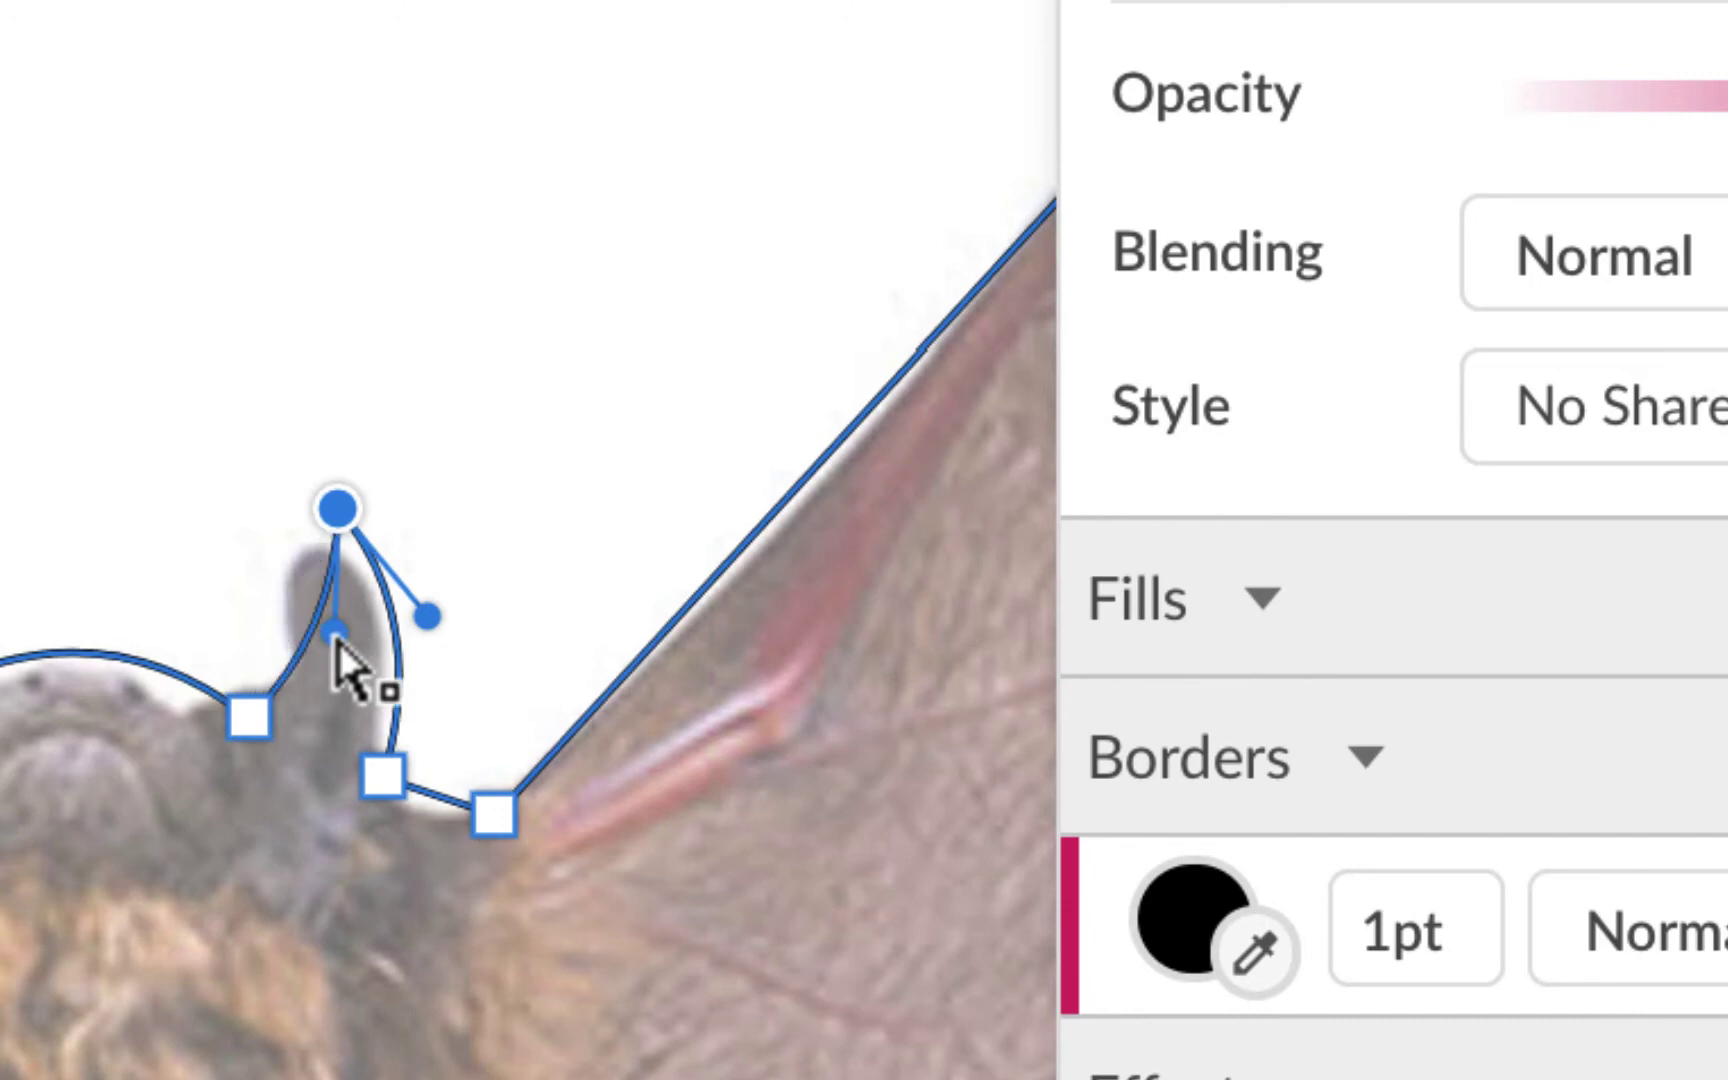
- Set the right shoulder anchor to Disconnected and pull its upper handle down into the wing to curve the segment to the joint
scroll(212, 841, right, 5)
scroll(212, 841, down, 5)
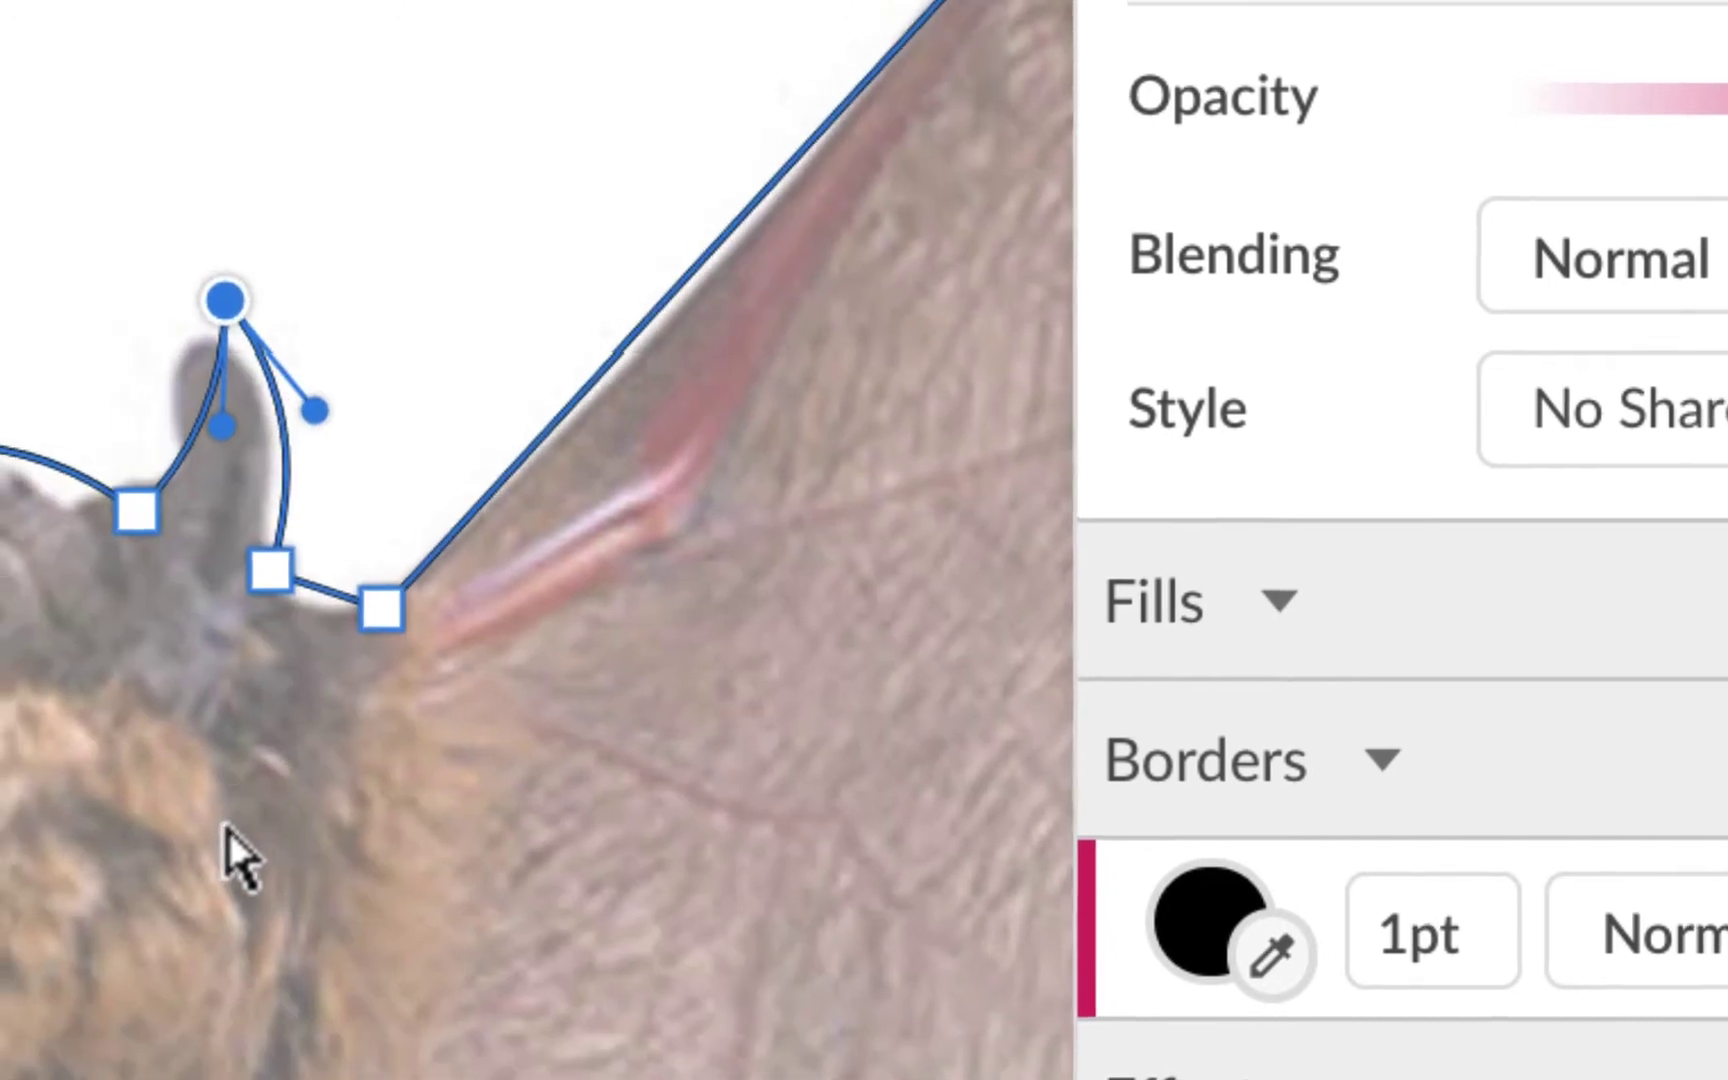
scroll(225, 850, right, 10)
scroll(695, 930, right, 3)
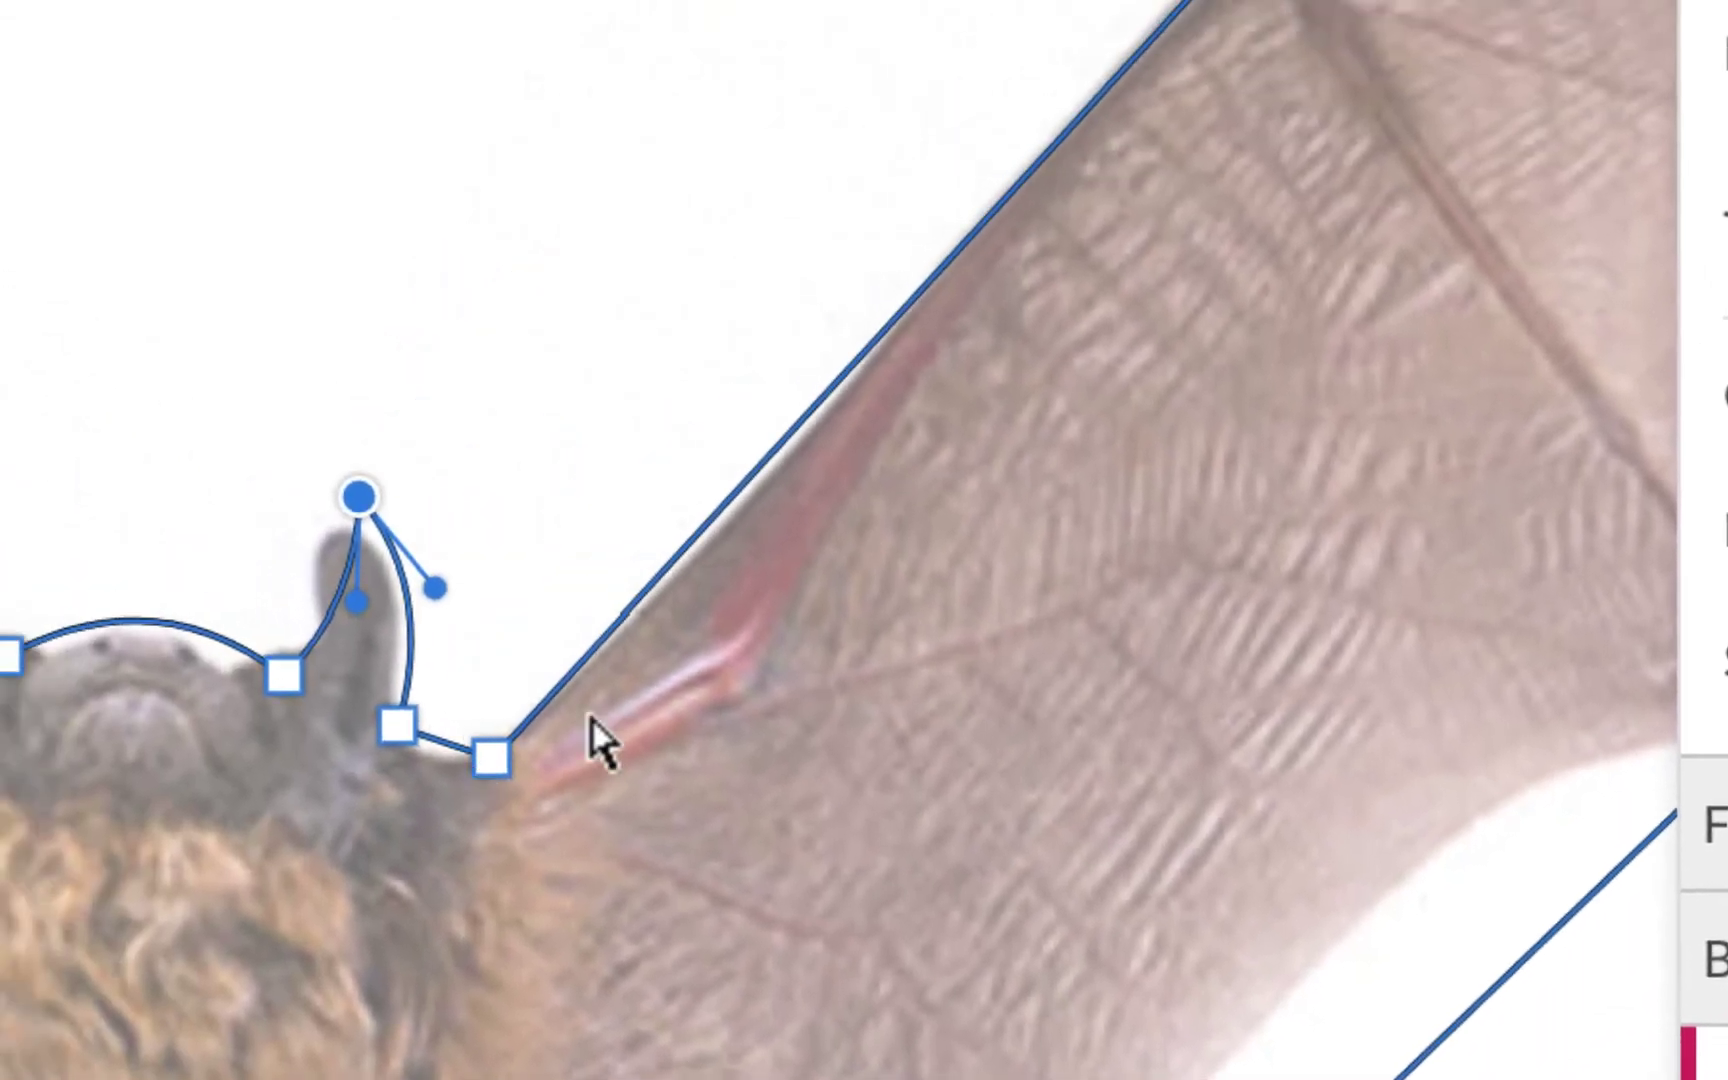
click(491, 758)
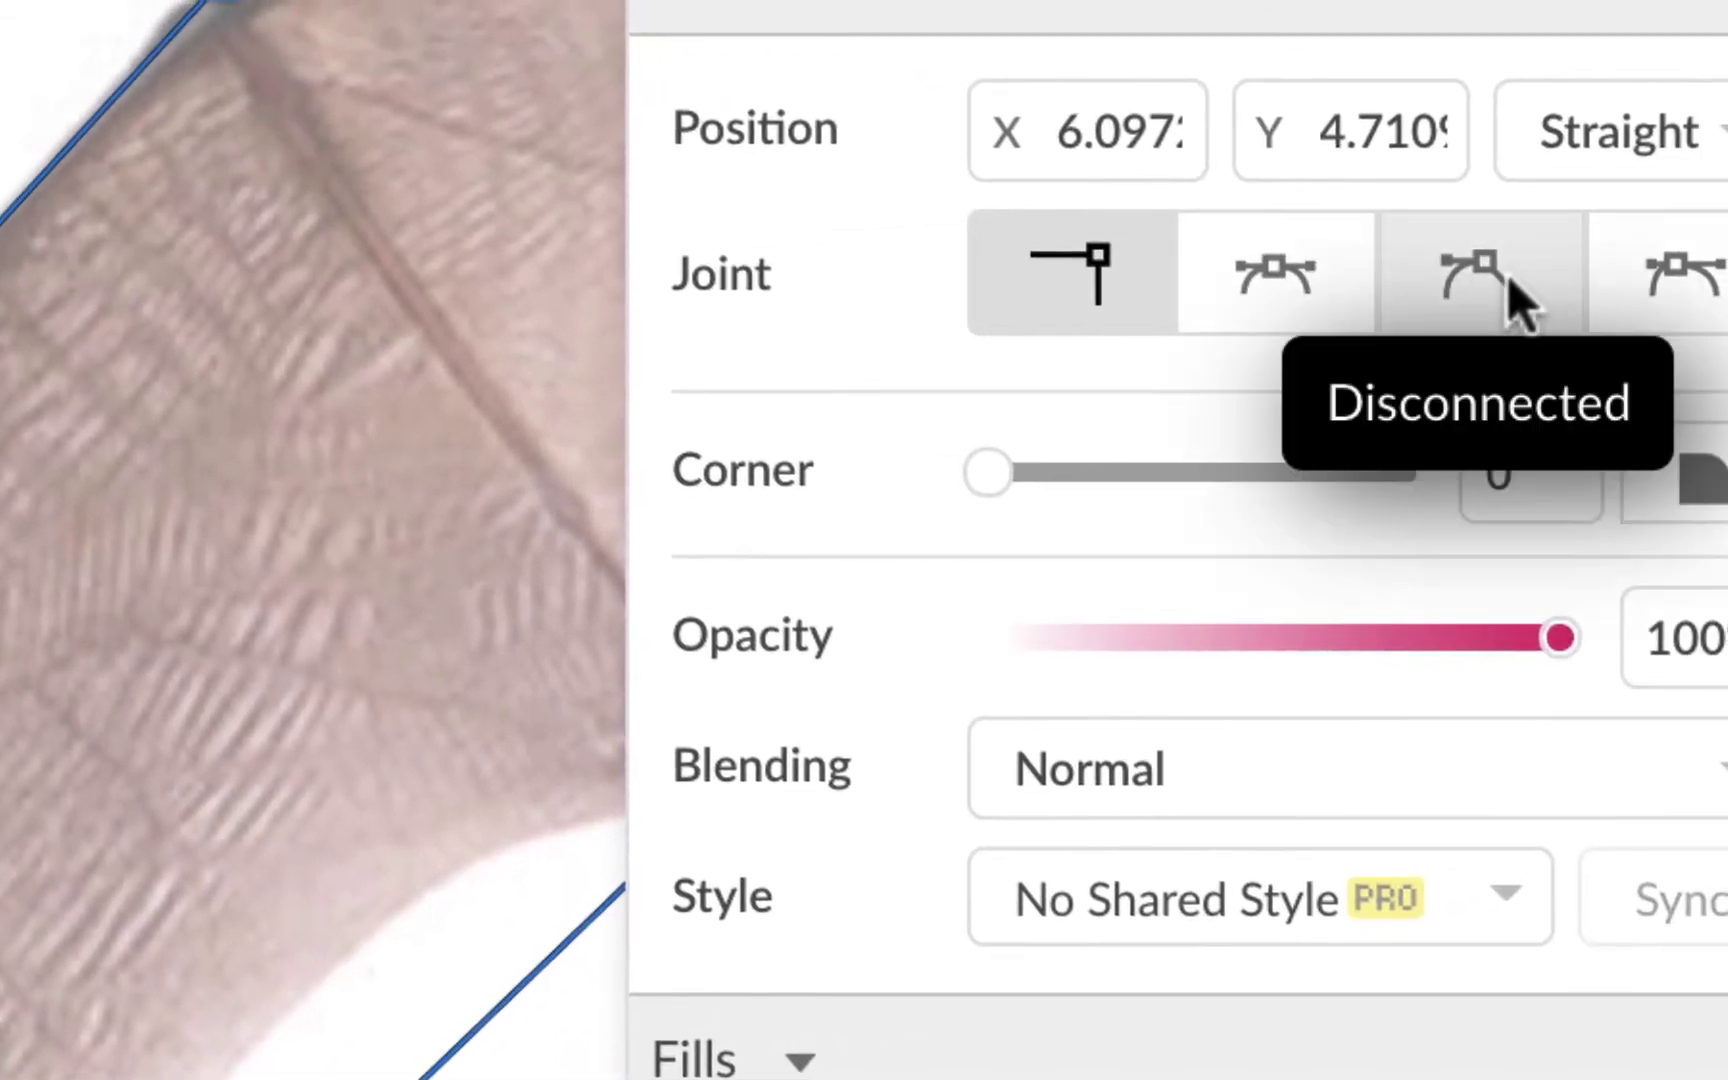
click(1460, 285)
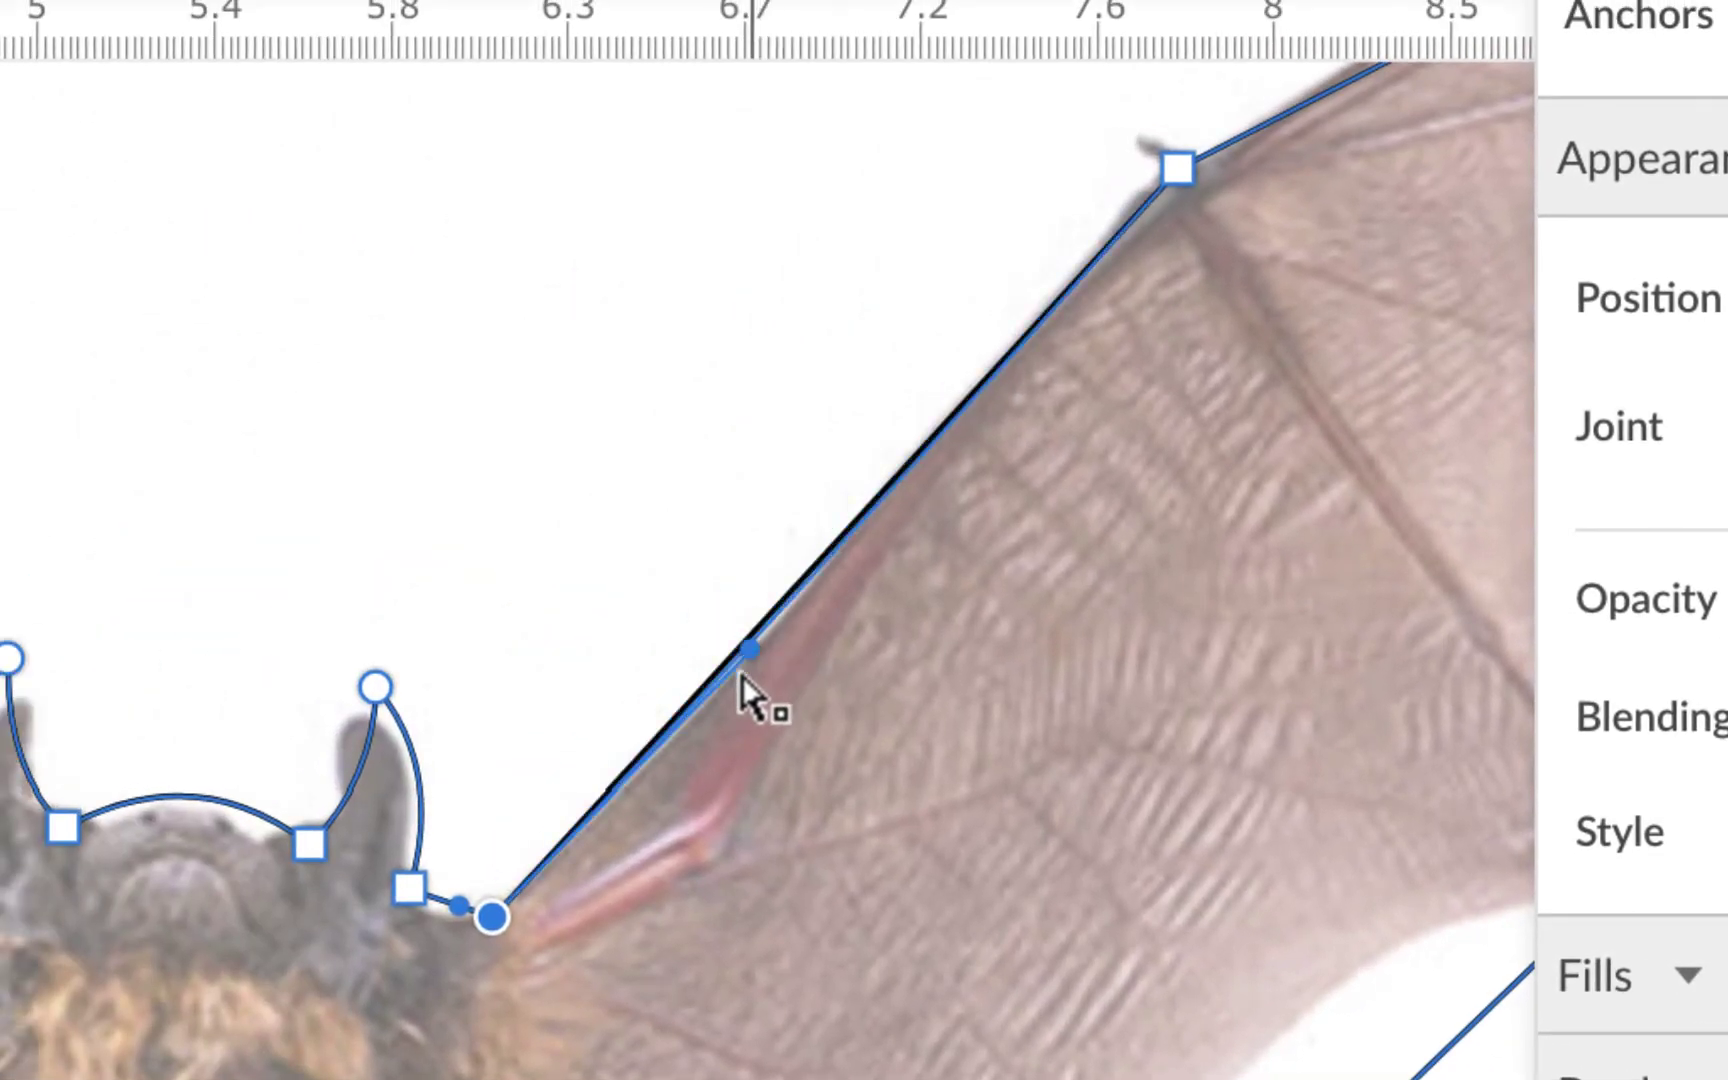
drag(741, 677, 764, 802)
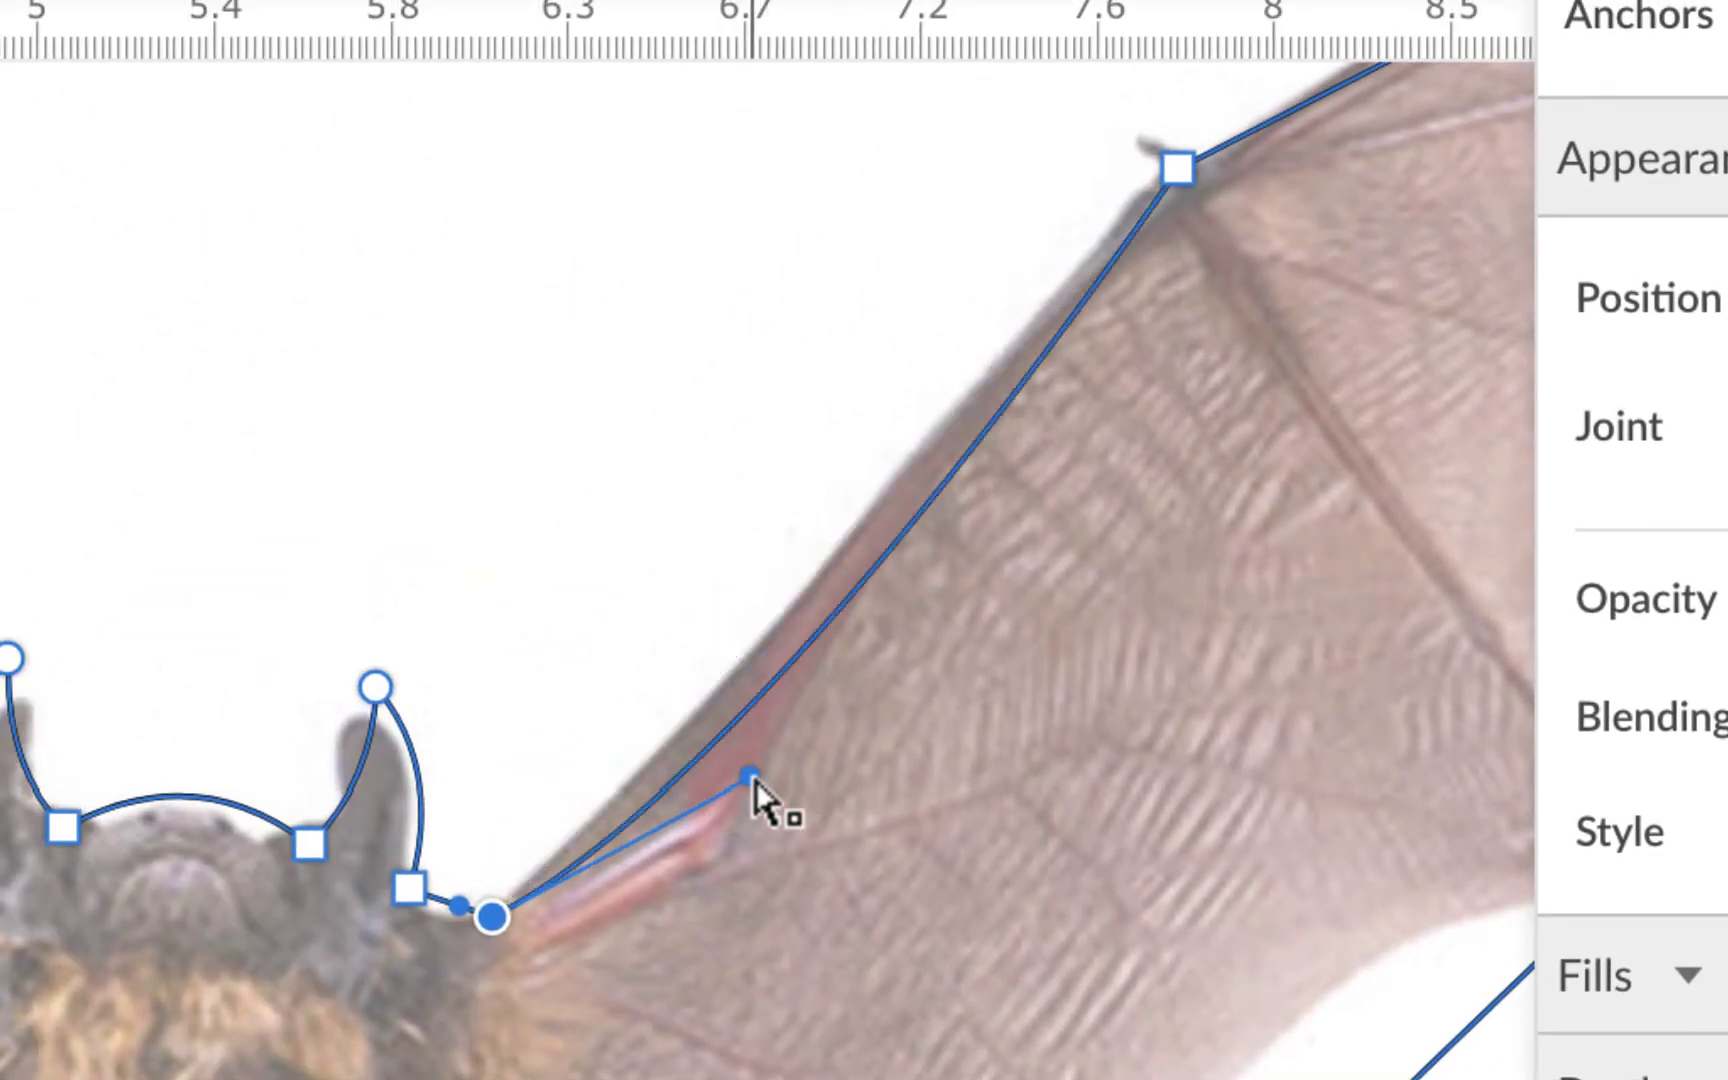
- Set the right wing joint's anchor to Disconnected, nudge it slightly down, and shape the segment to the shoulder into an S-curve
scroll(1111, 714, up, 3)
scroll(1111, 714, up, 3)
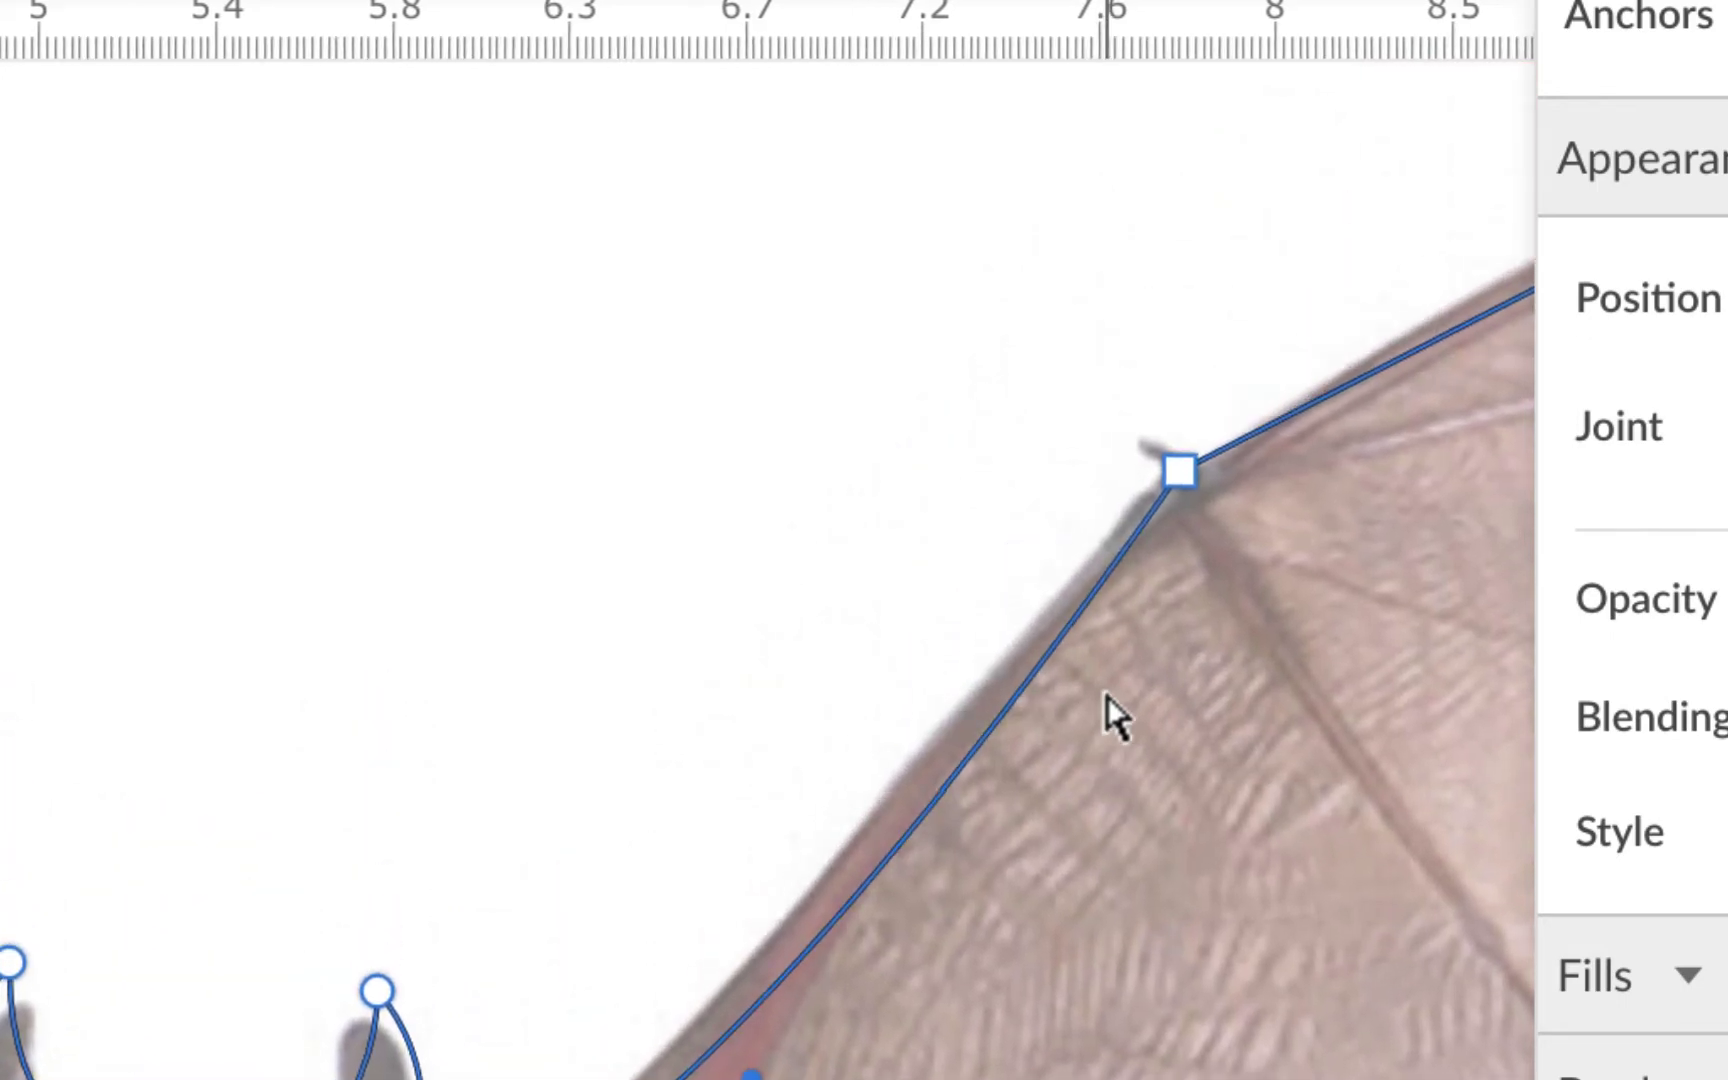
click(1180, 470)
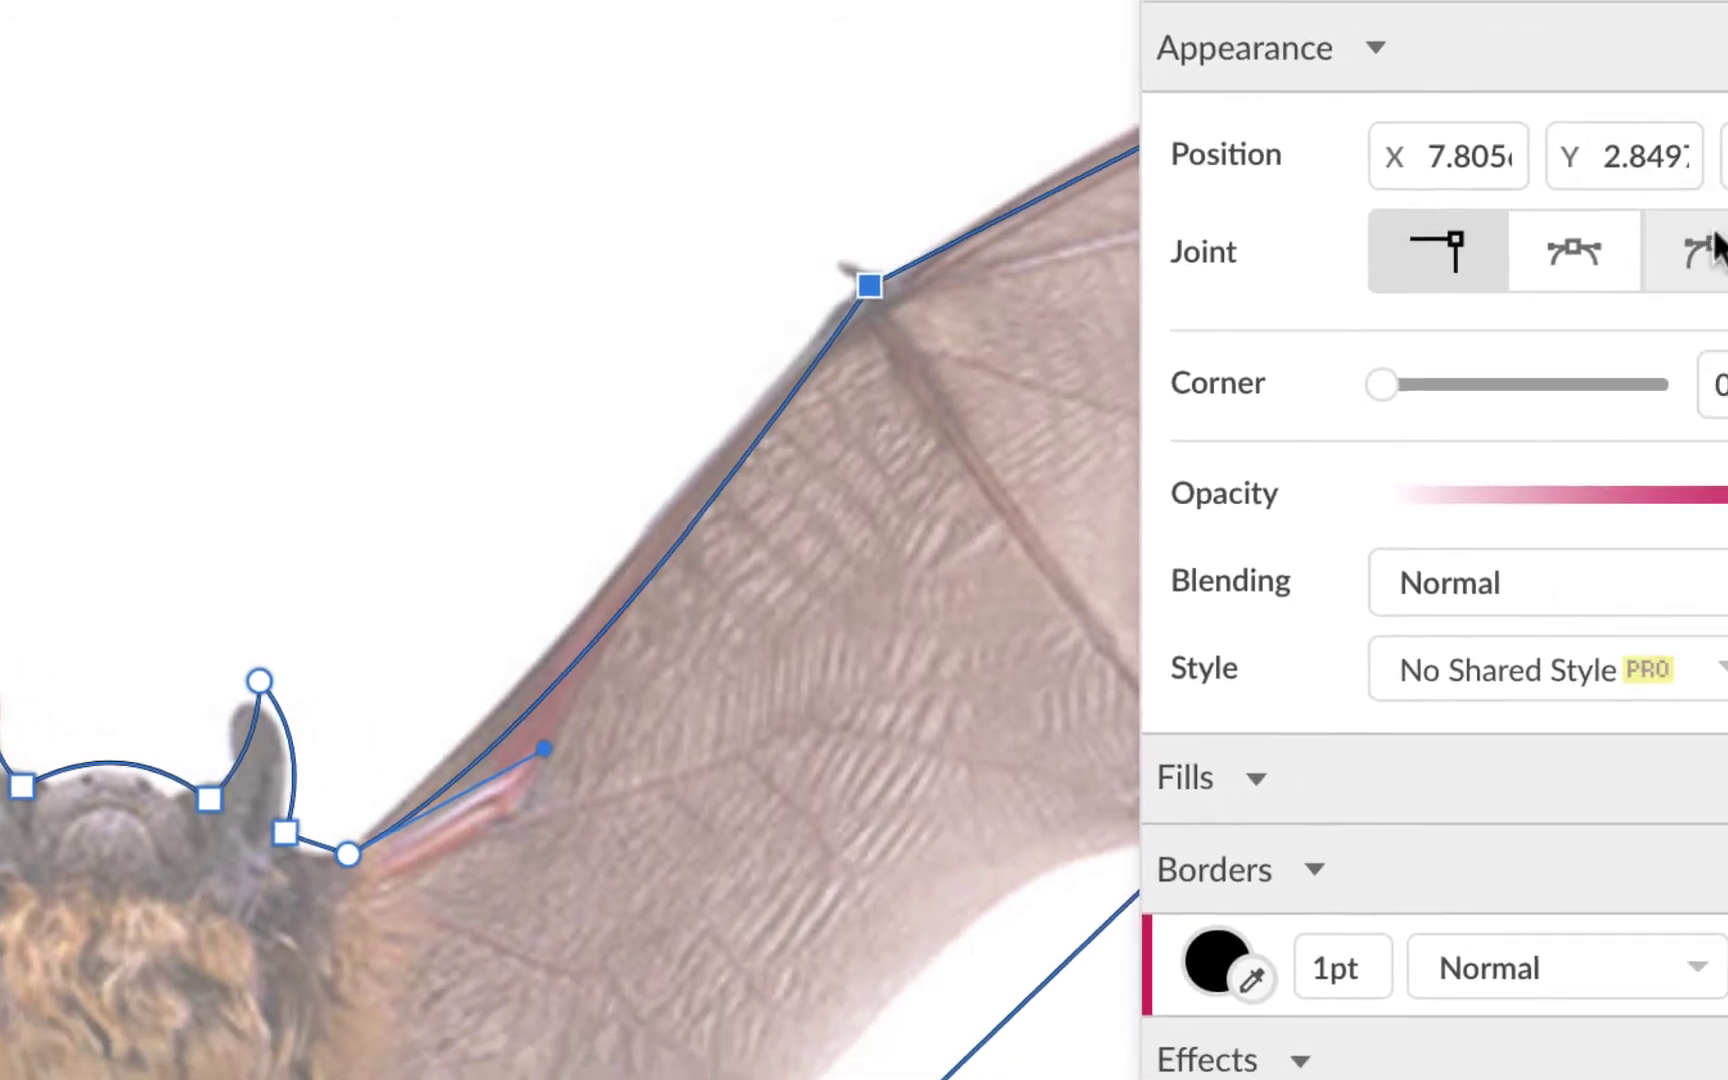
click(1608, 253)
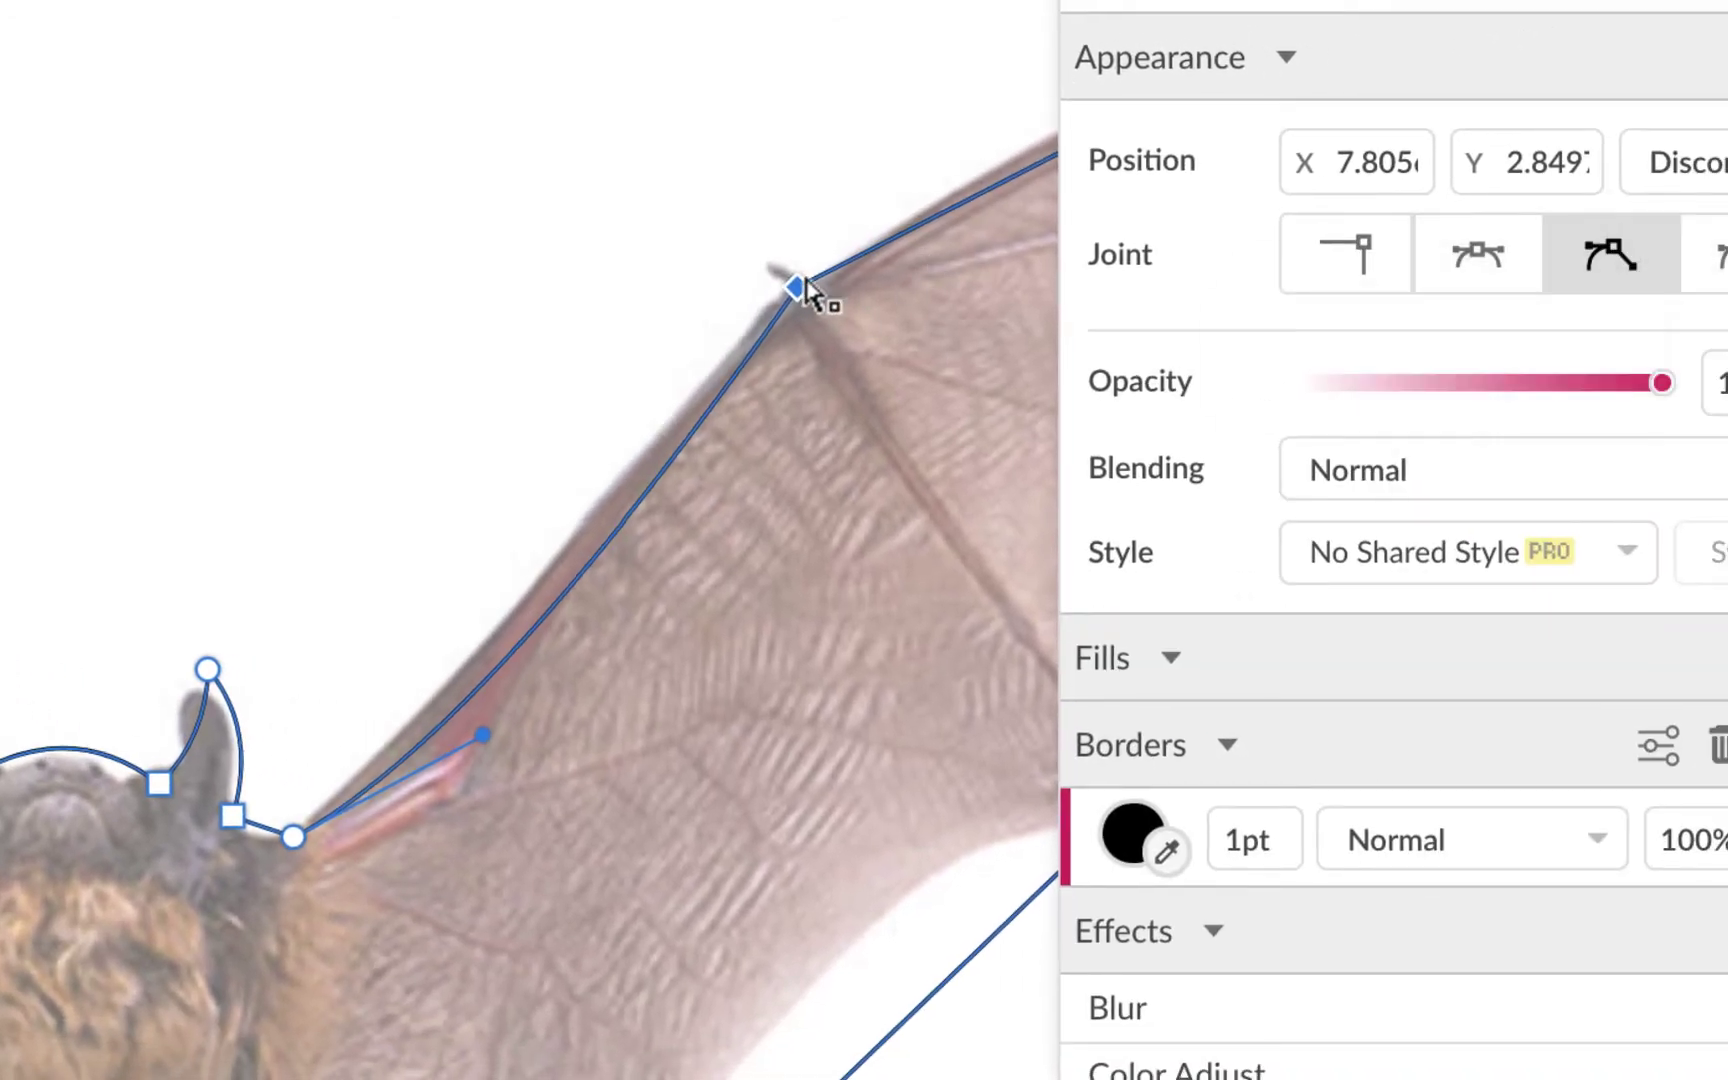
mouse_move(793, 284)
mouse_down()
mouse_move(779, 272)
mouse_move(799, 299)
mouse_up()
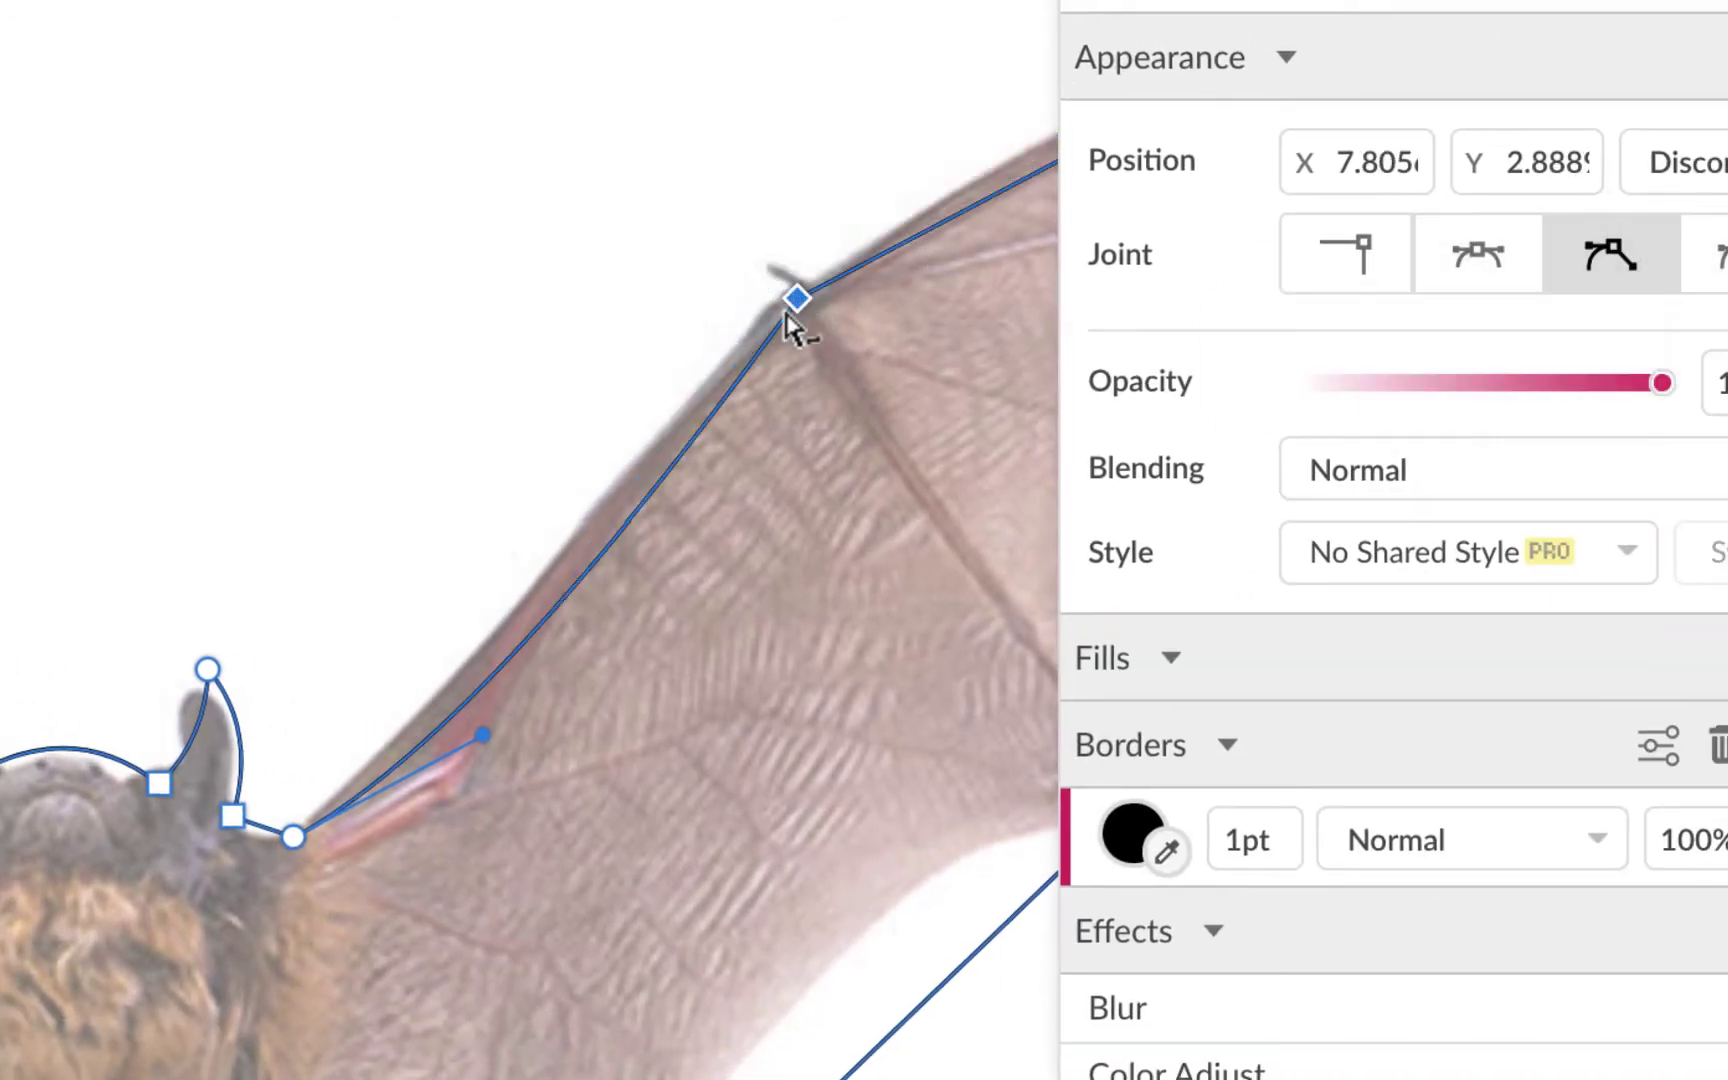
drag(657, 500, 638, 450)
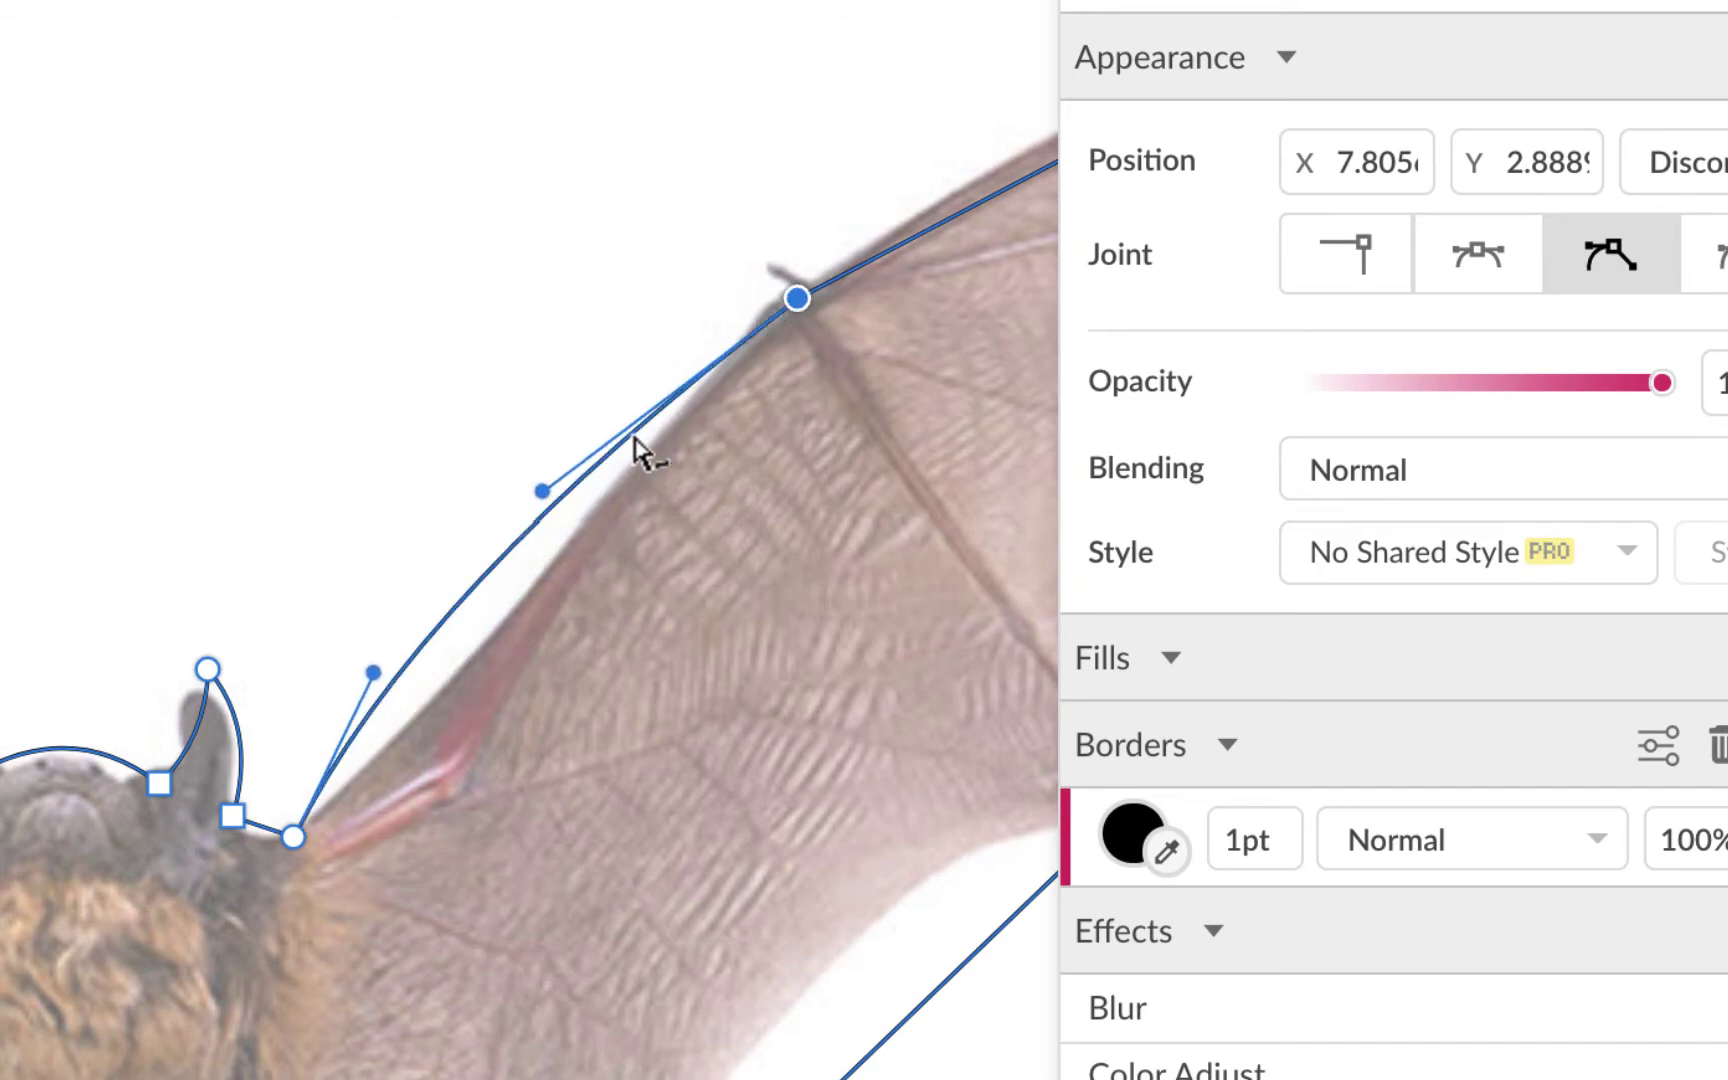
drag(375, 676, 484, 735)
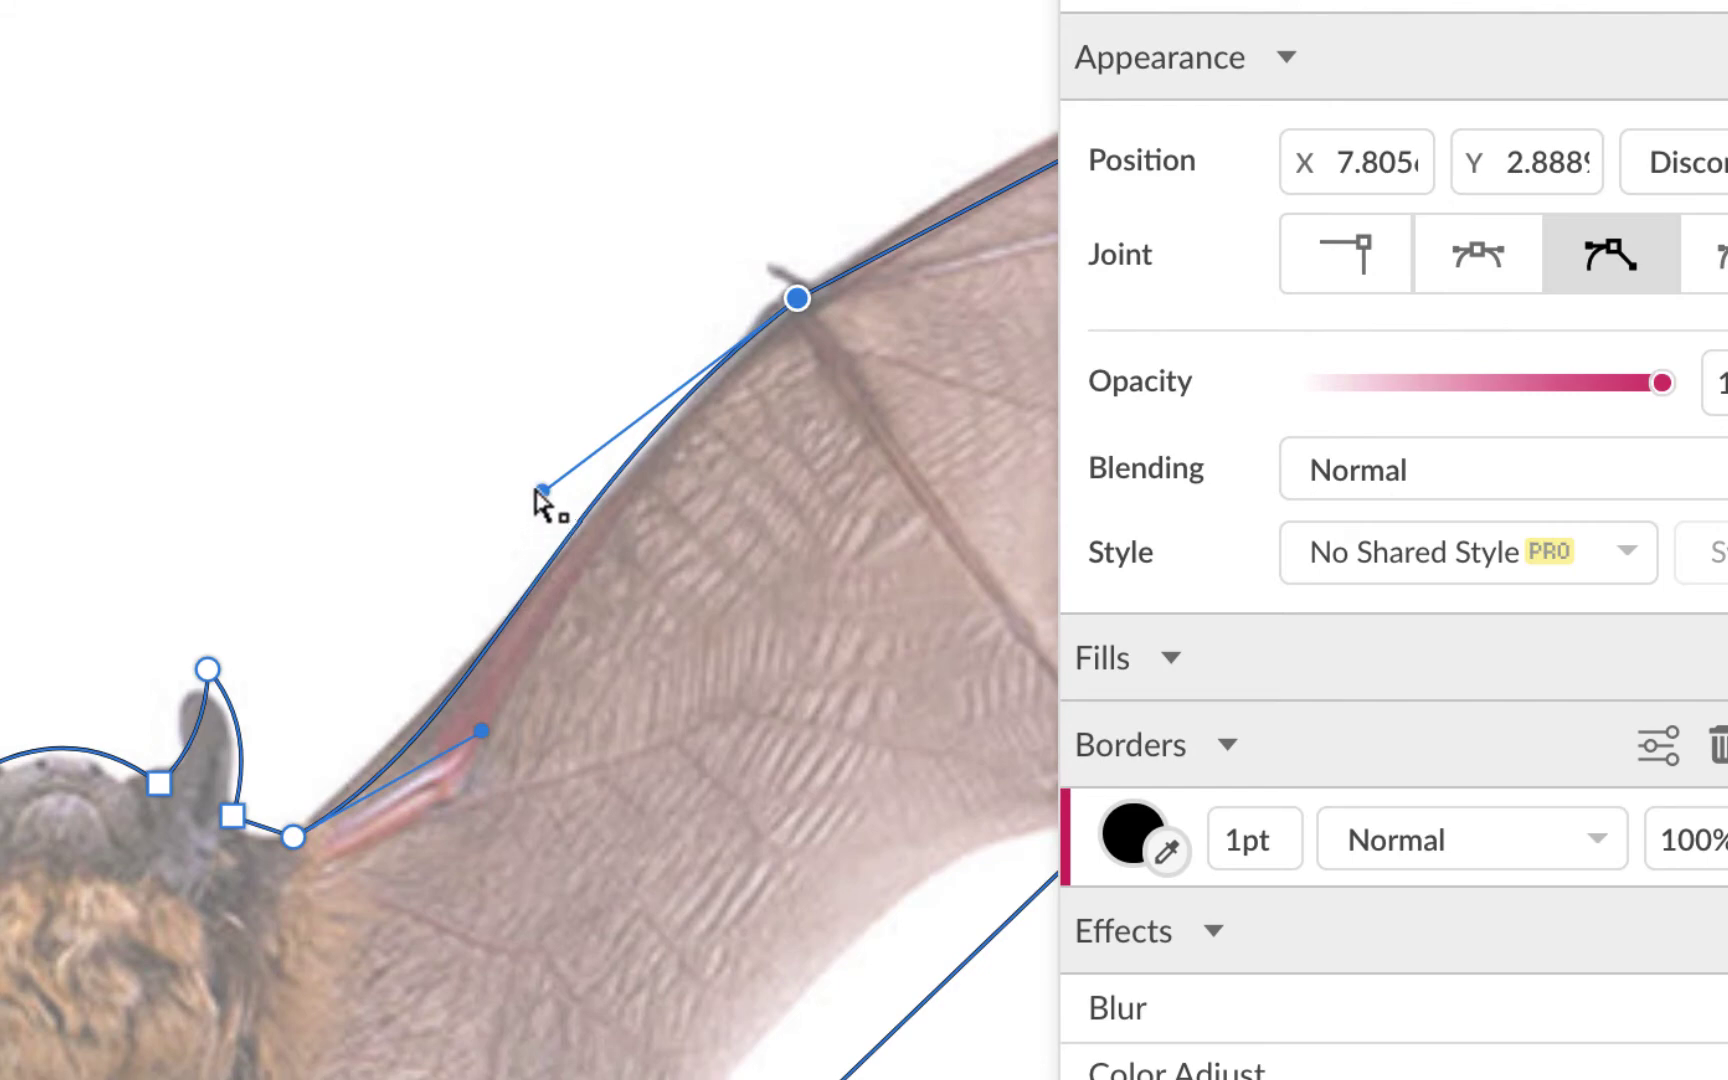
drag(535, 490, 524, 463)
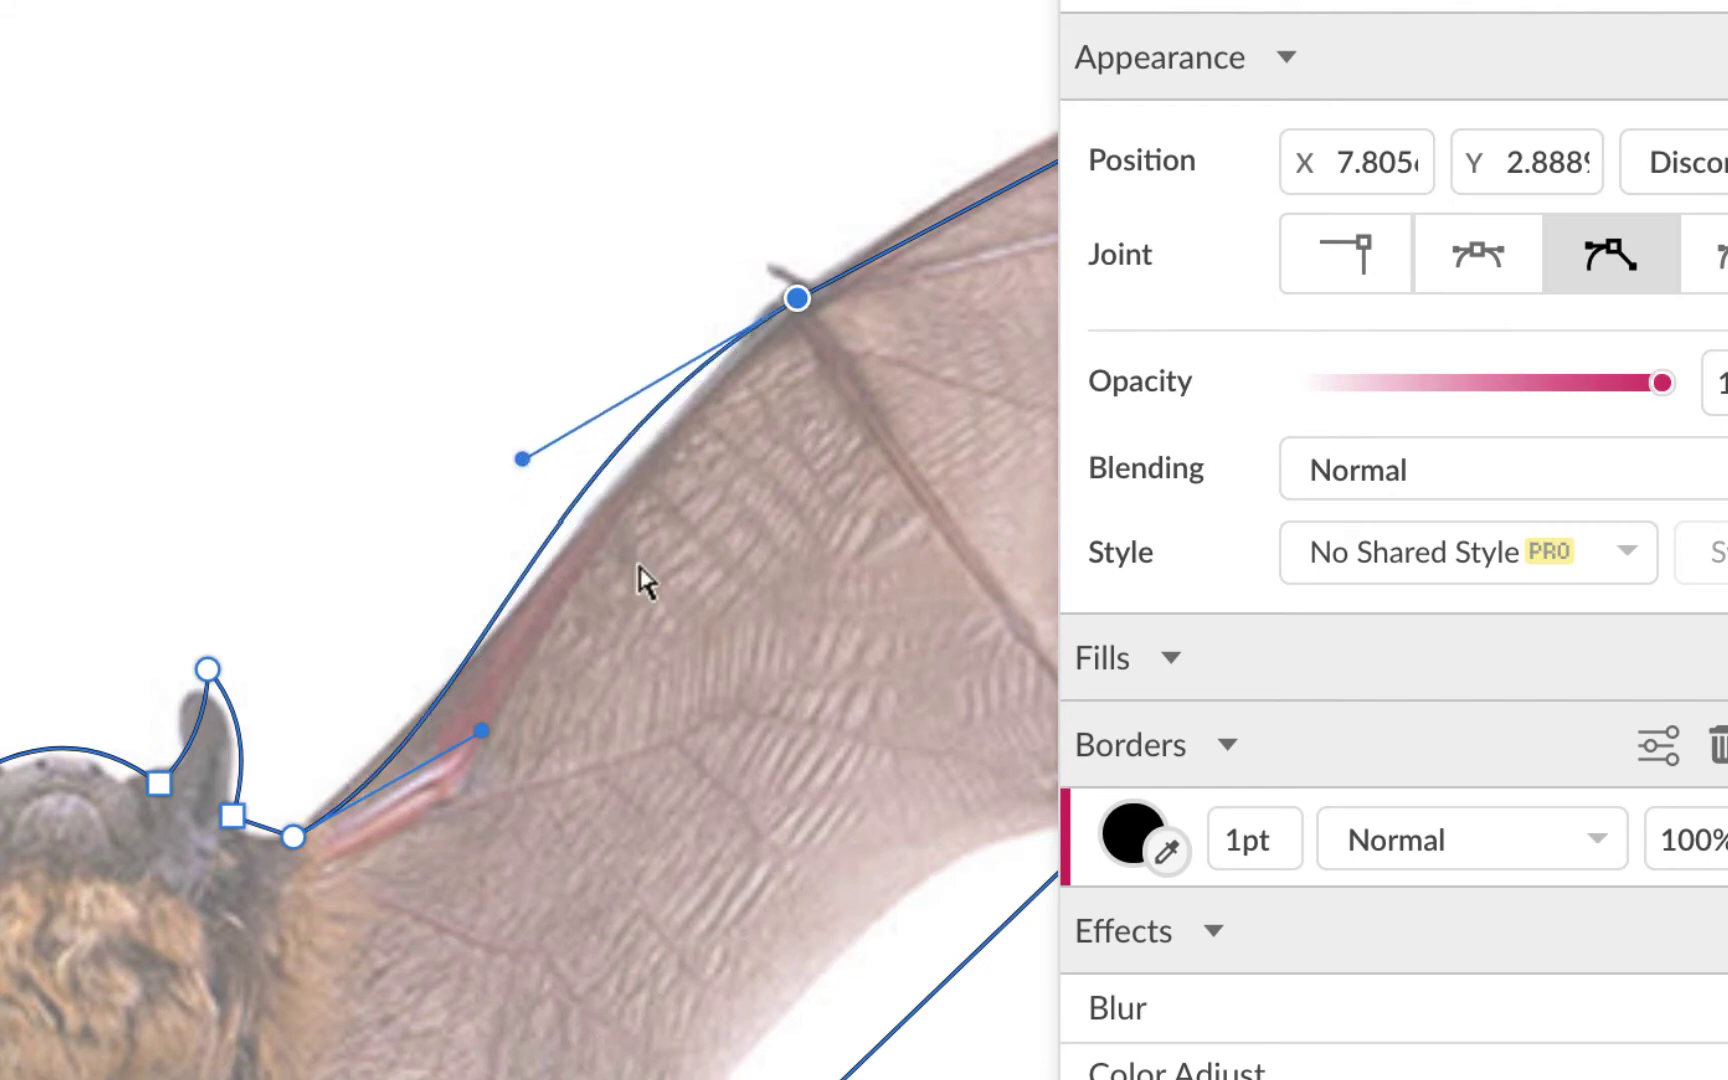
- Pull the right wing joint's outer handle down into the wing to bow the upper edge toward the wingtip inward
scroll(585, 768, right, 5)
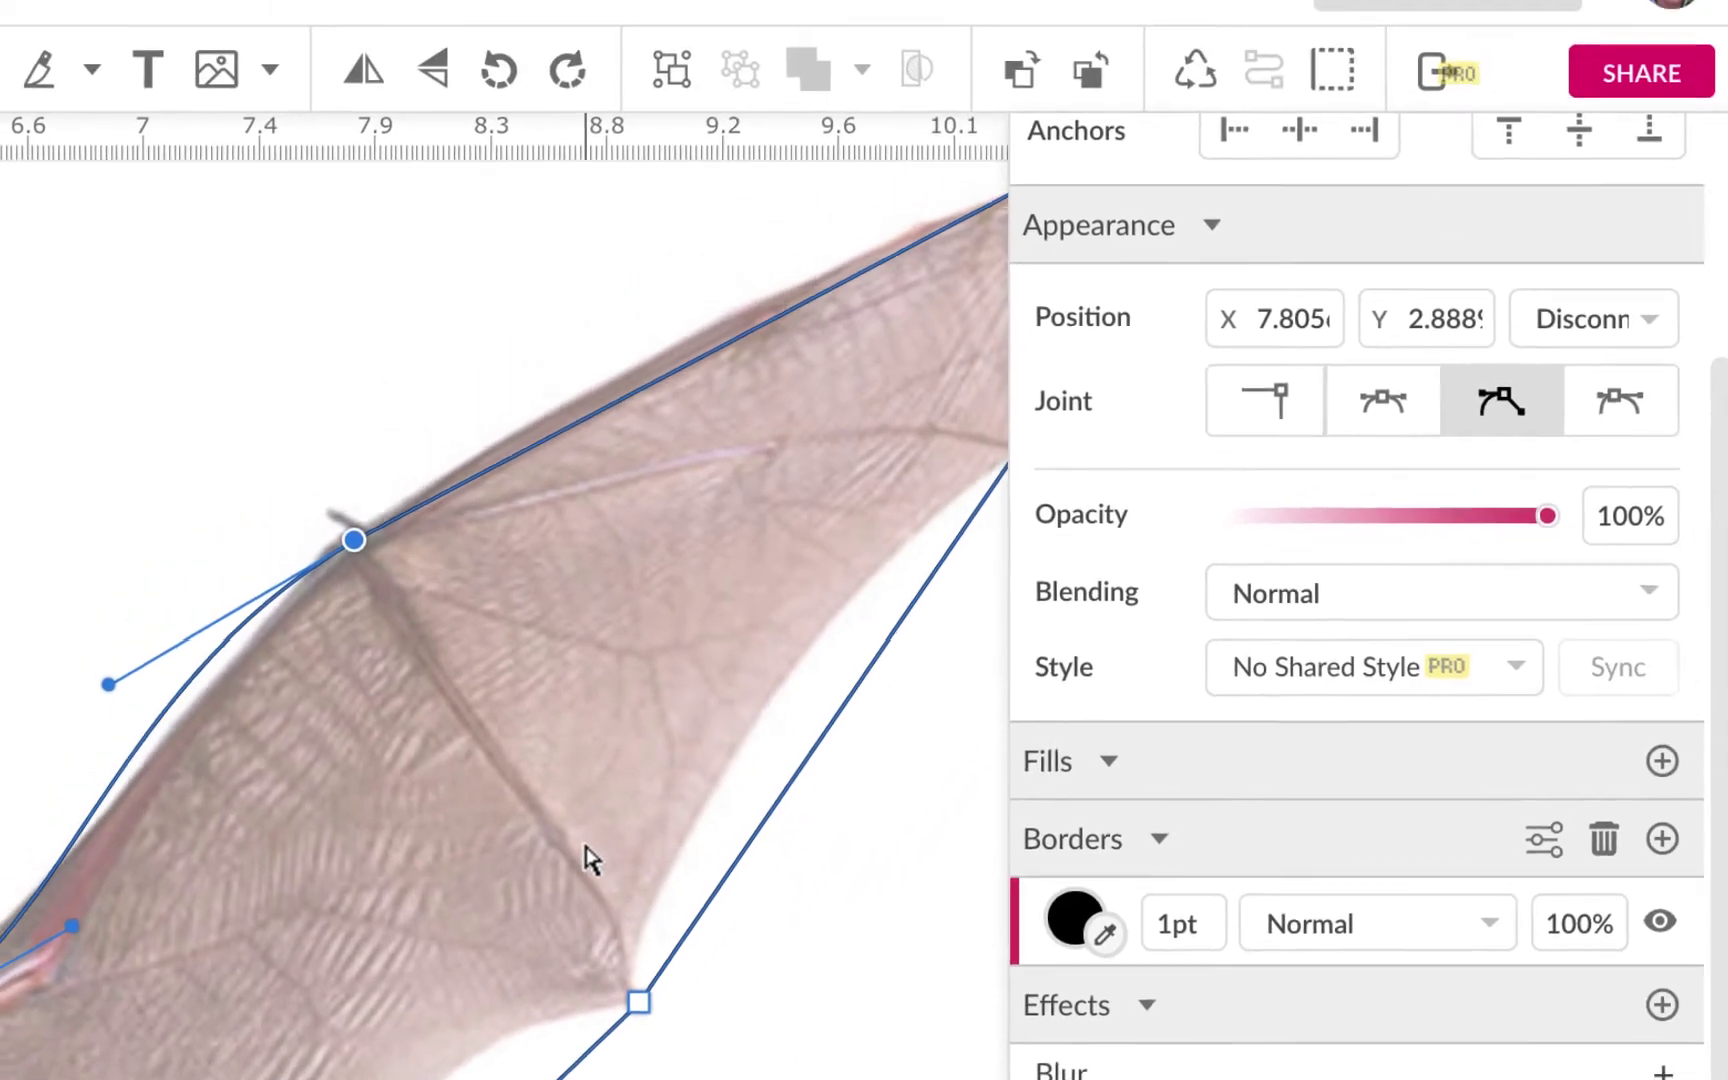
scroll(585, 858, right, 5)
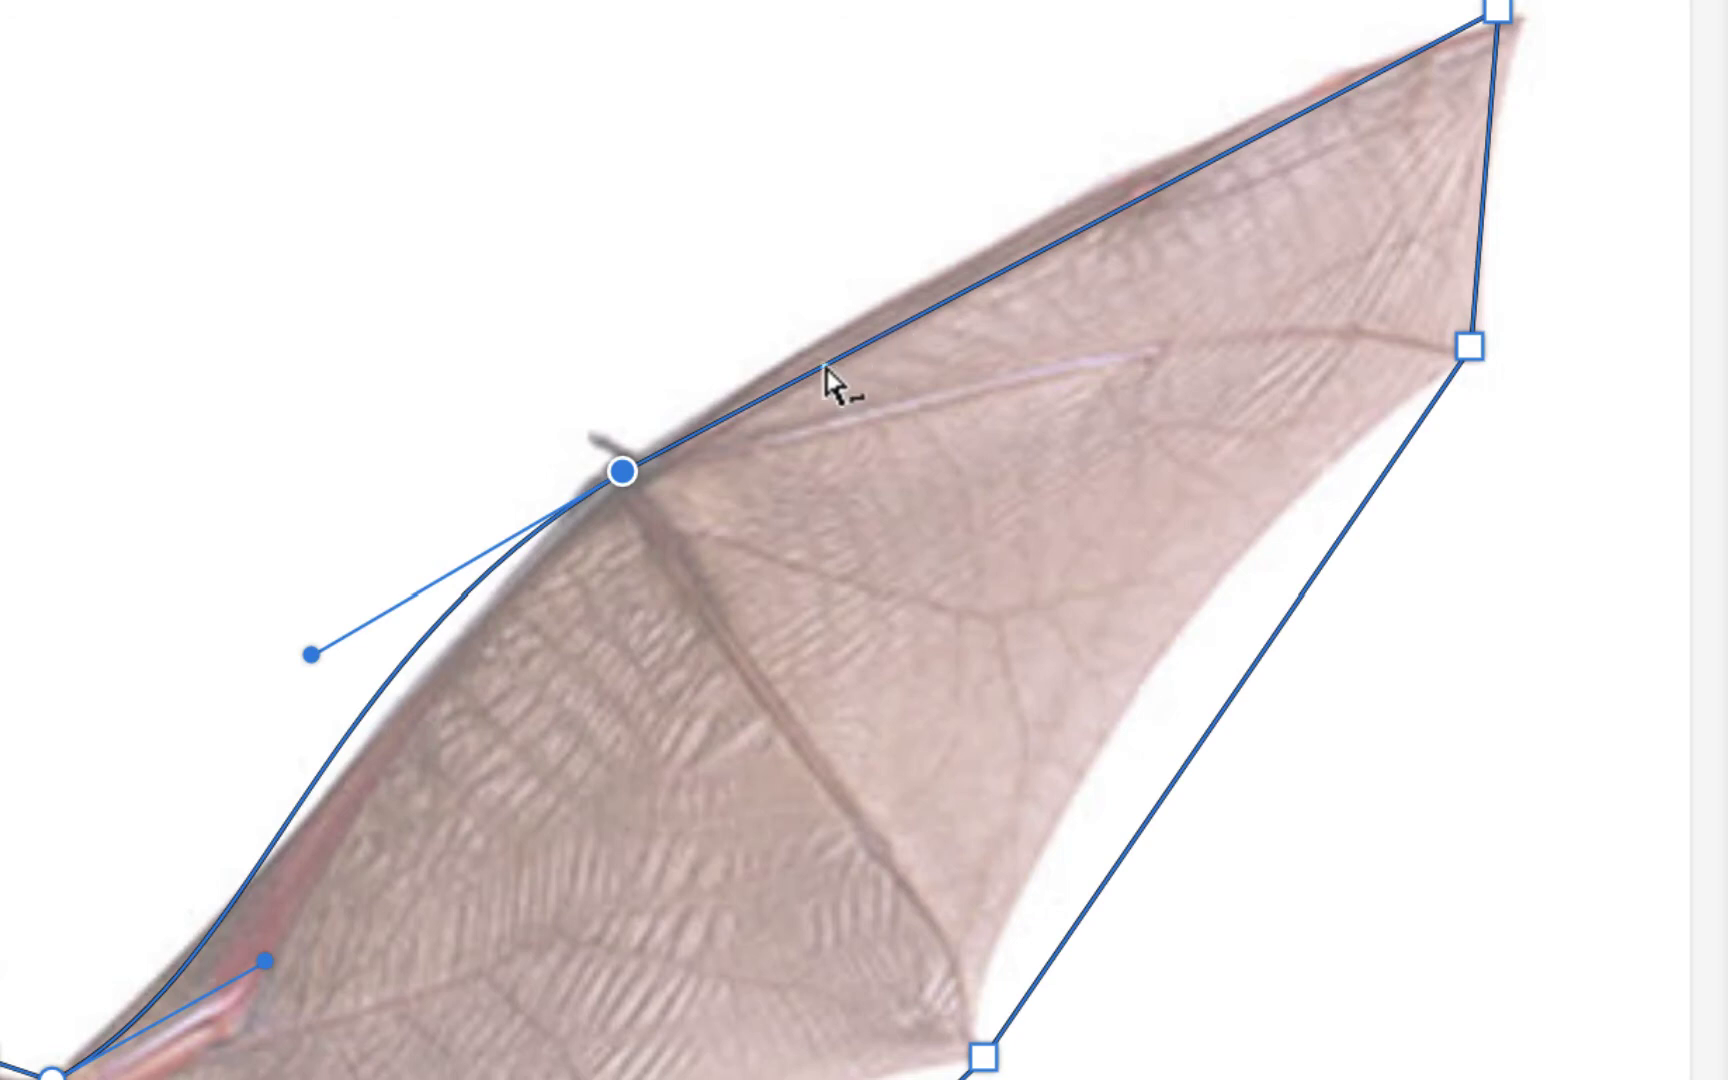
drag(826, 381, 957, 394)
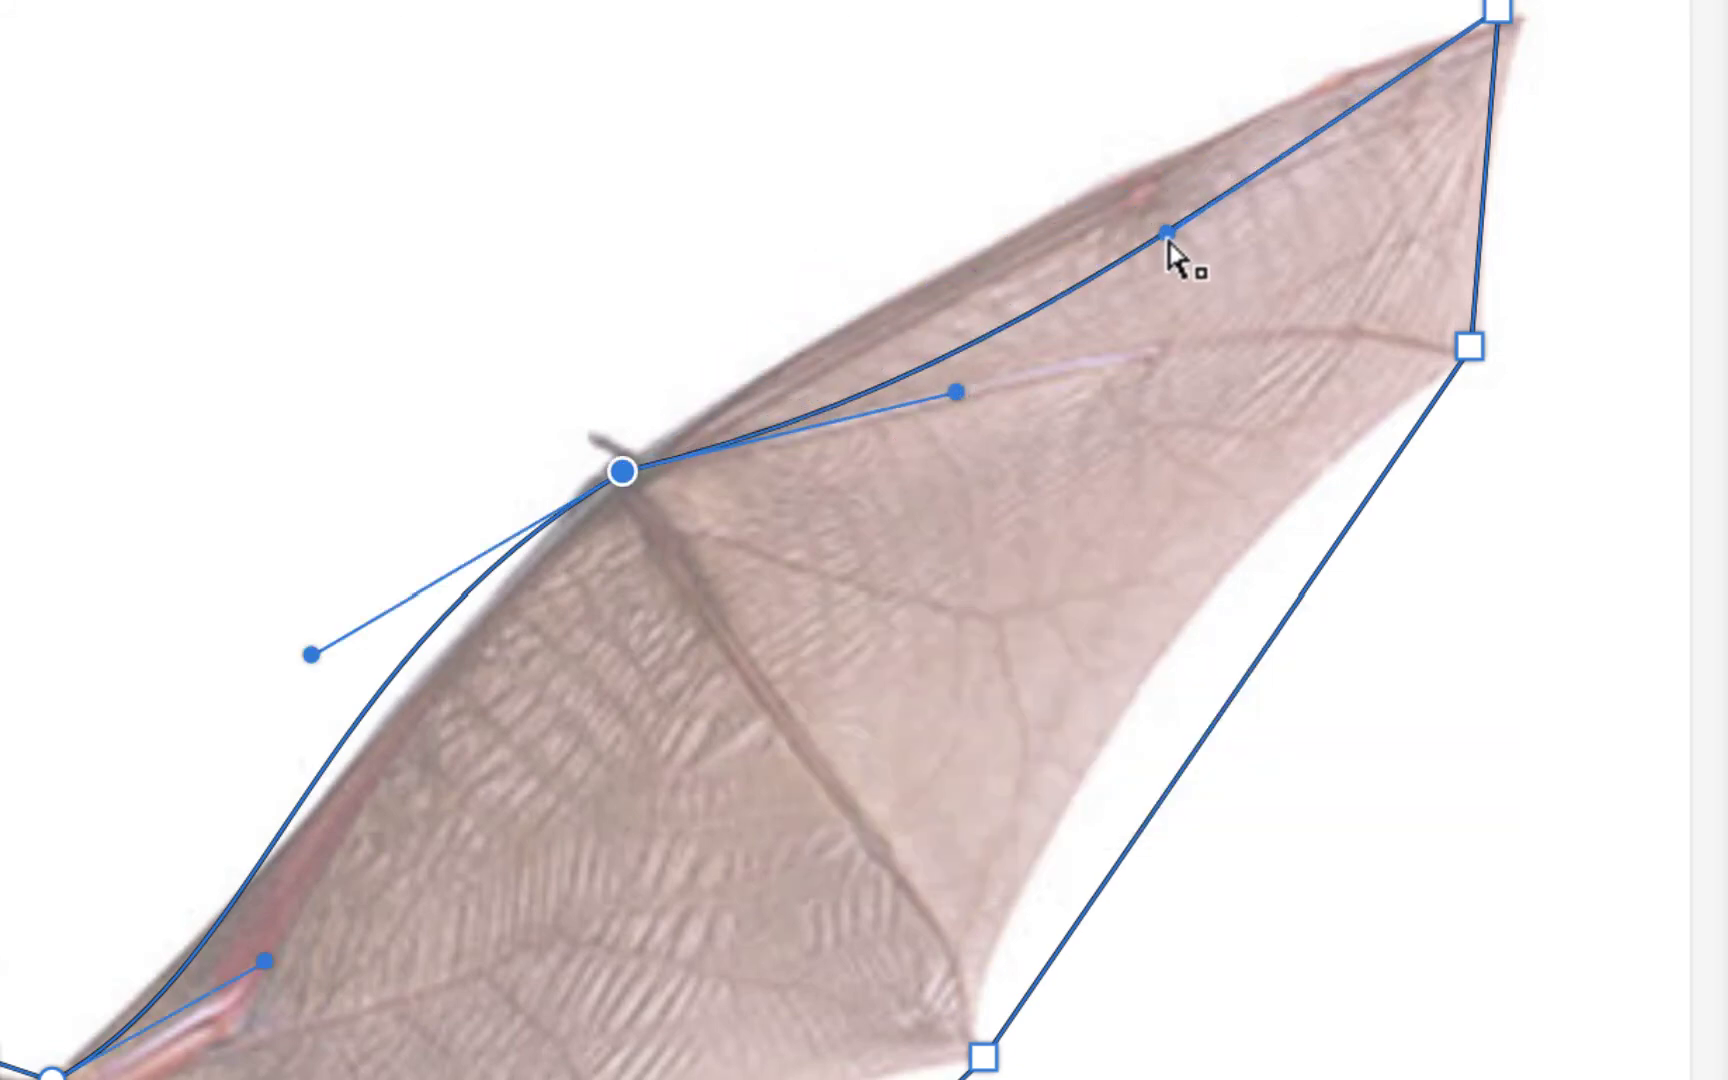
- Set the anchor just below the right wingtip to Disconnected and curve both its adjoining segments inward along the photographed wing's edge
scroll(1148, 432, right, 4)
scroll(1148, 432, up, 1)
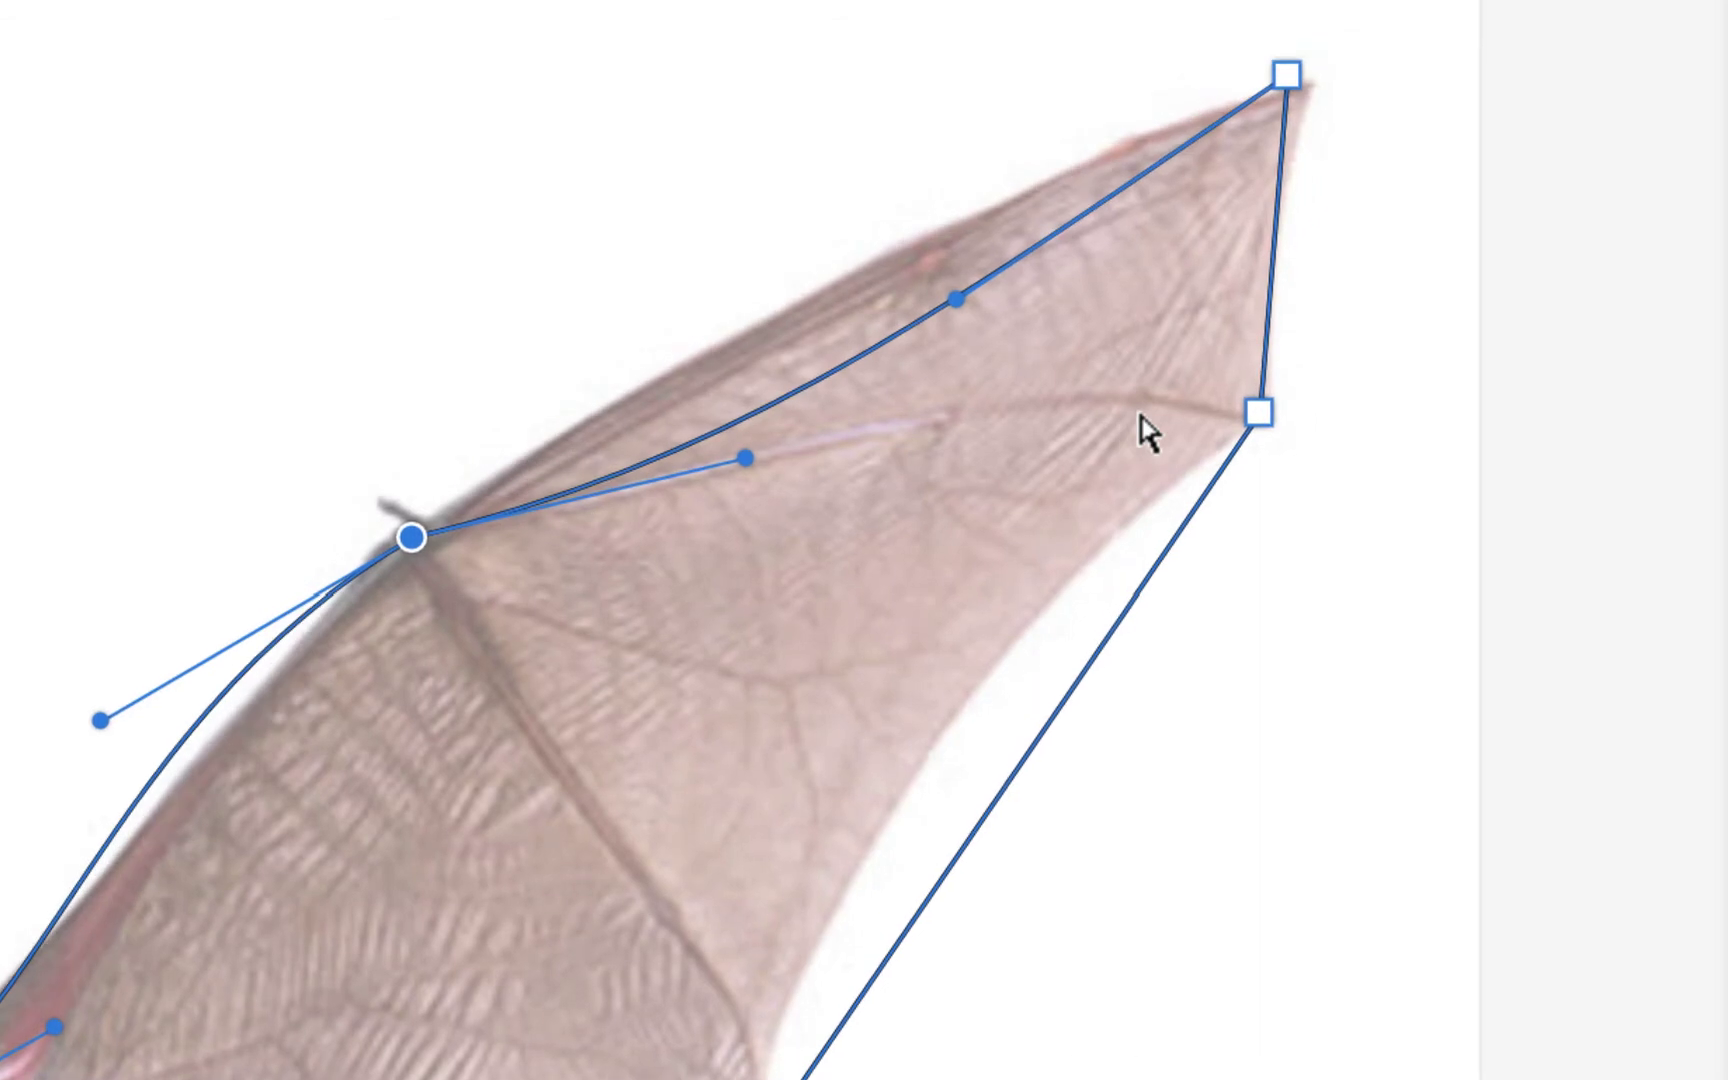
click(1259, 413)
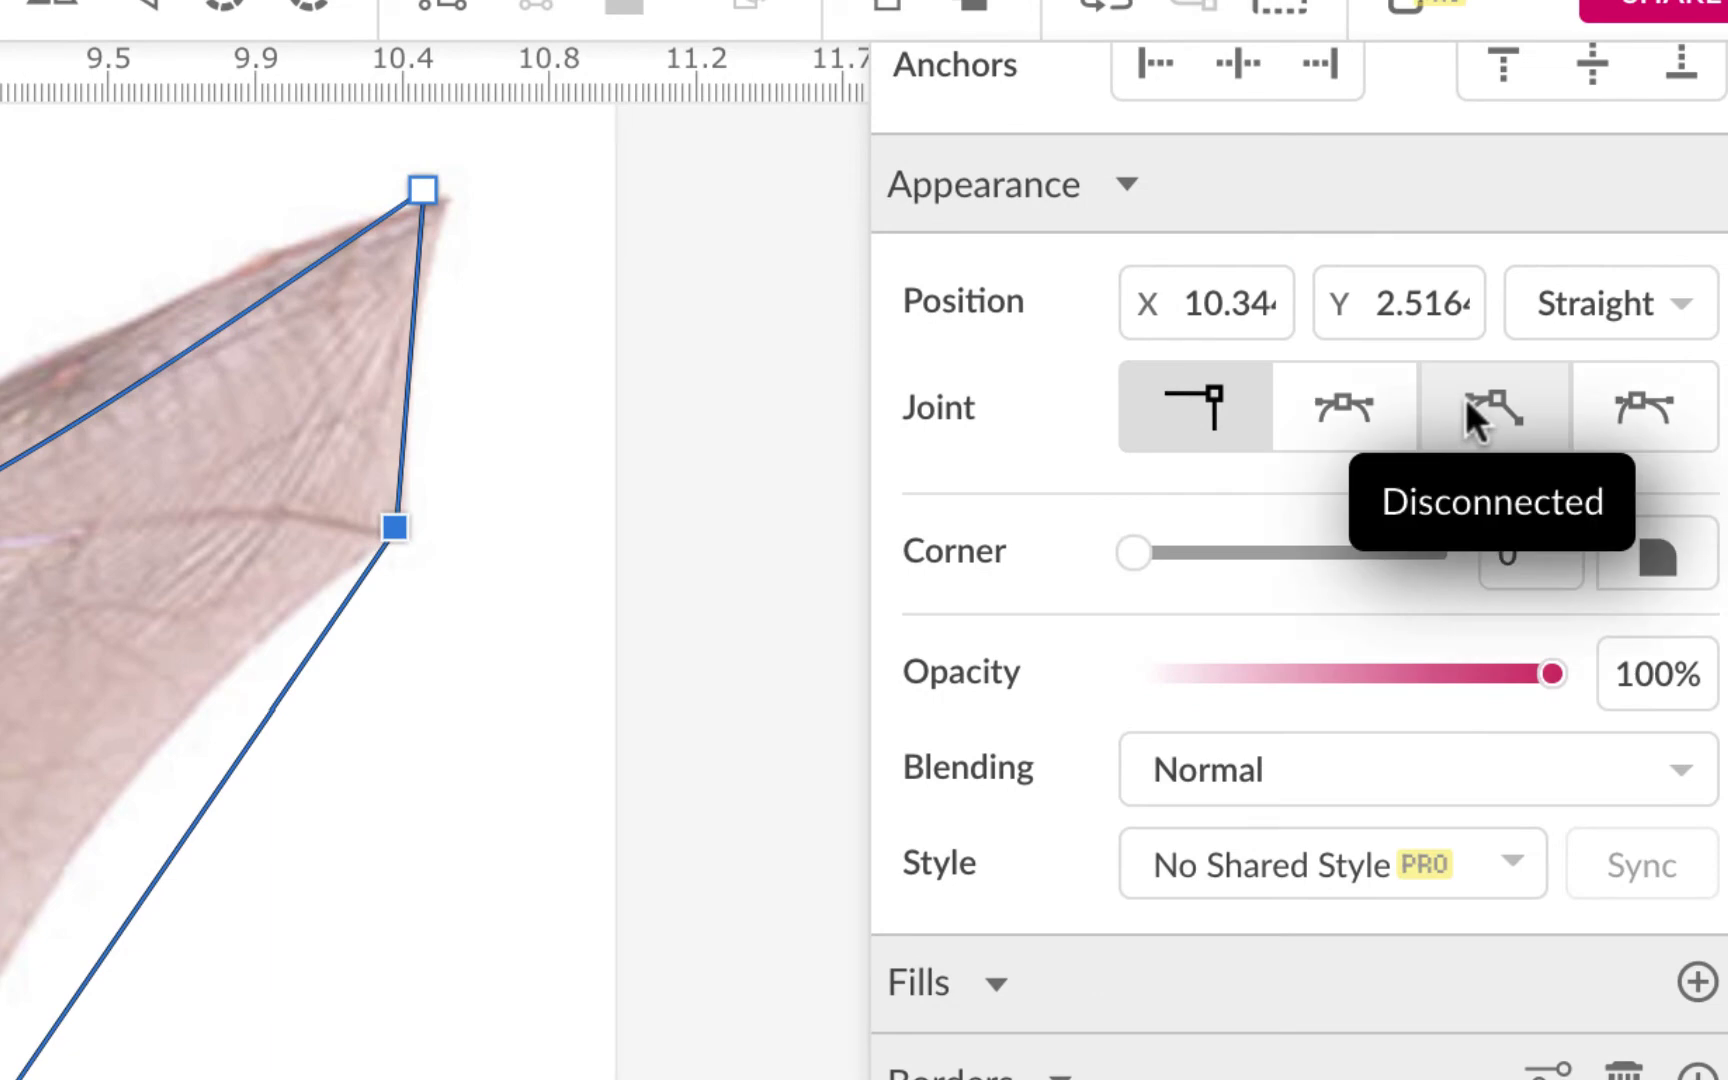
click(1485, 402)
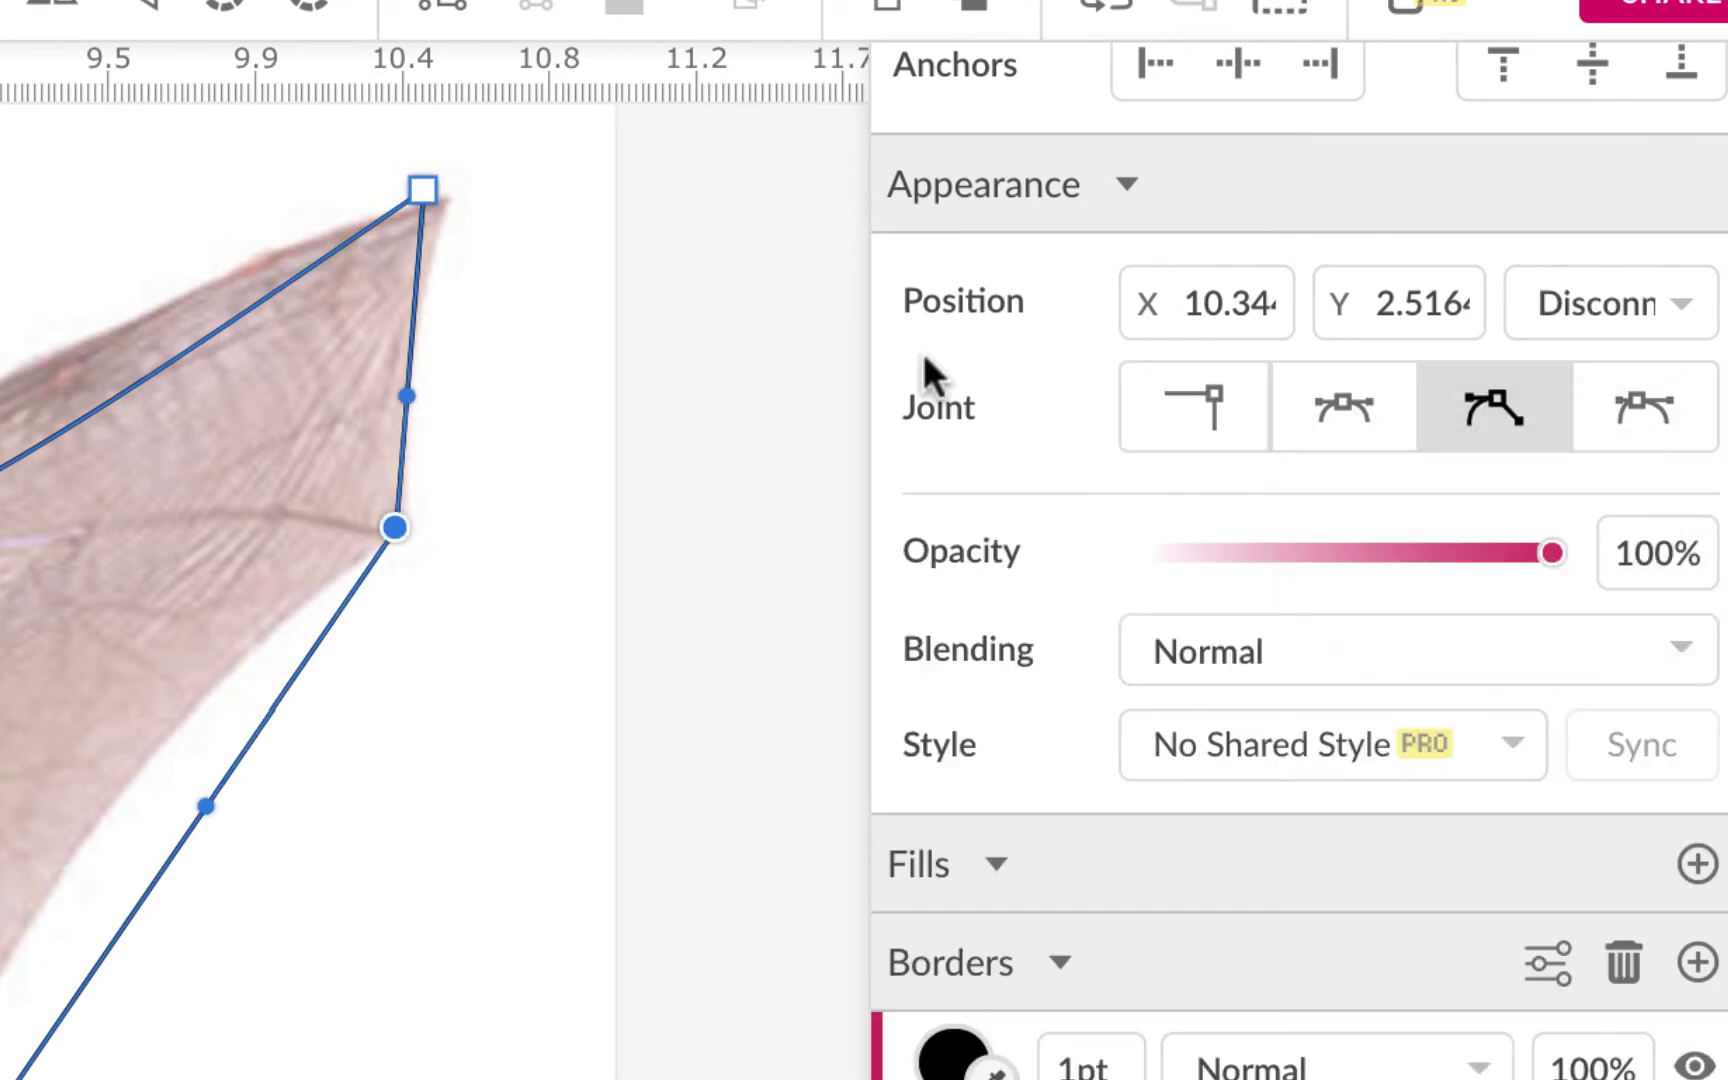
drag(407, 397, 340, 395)
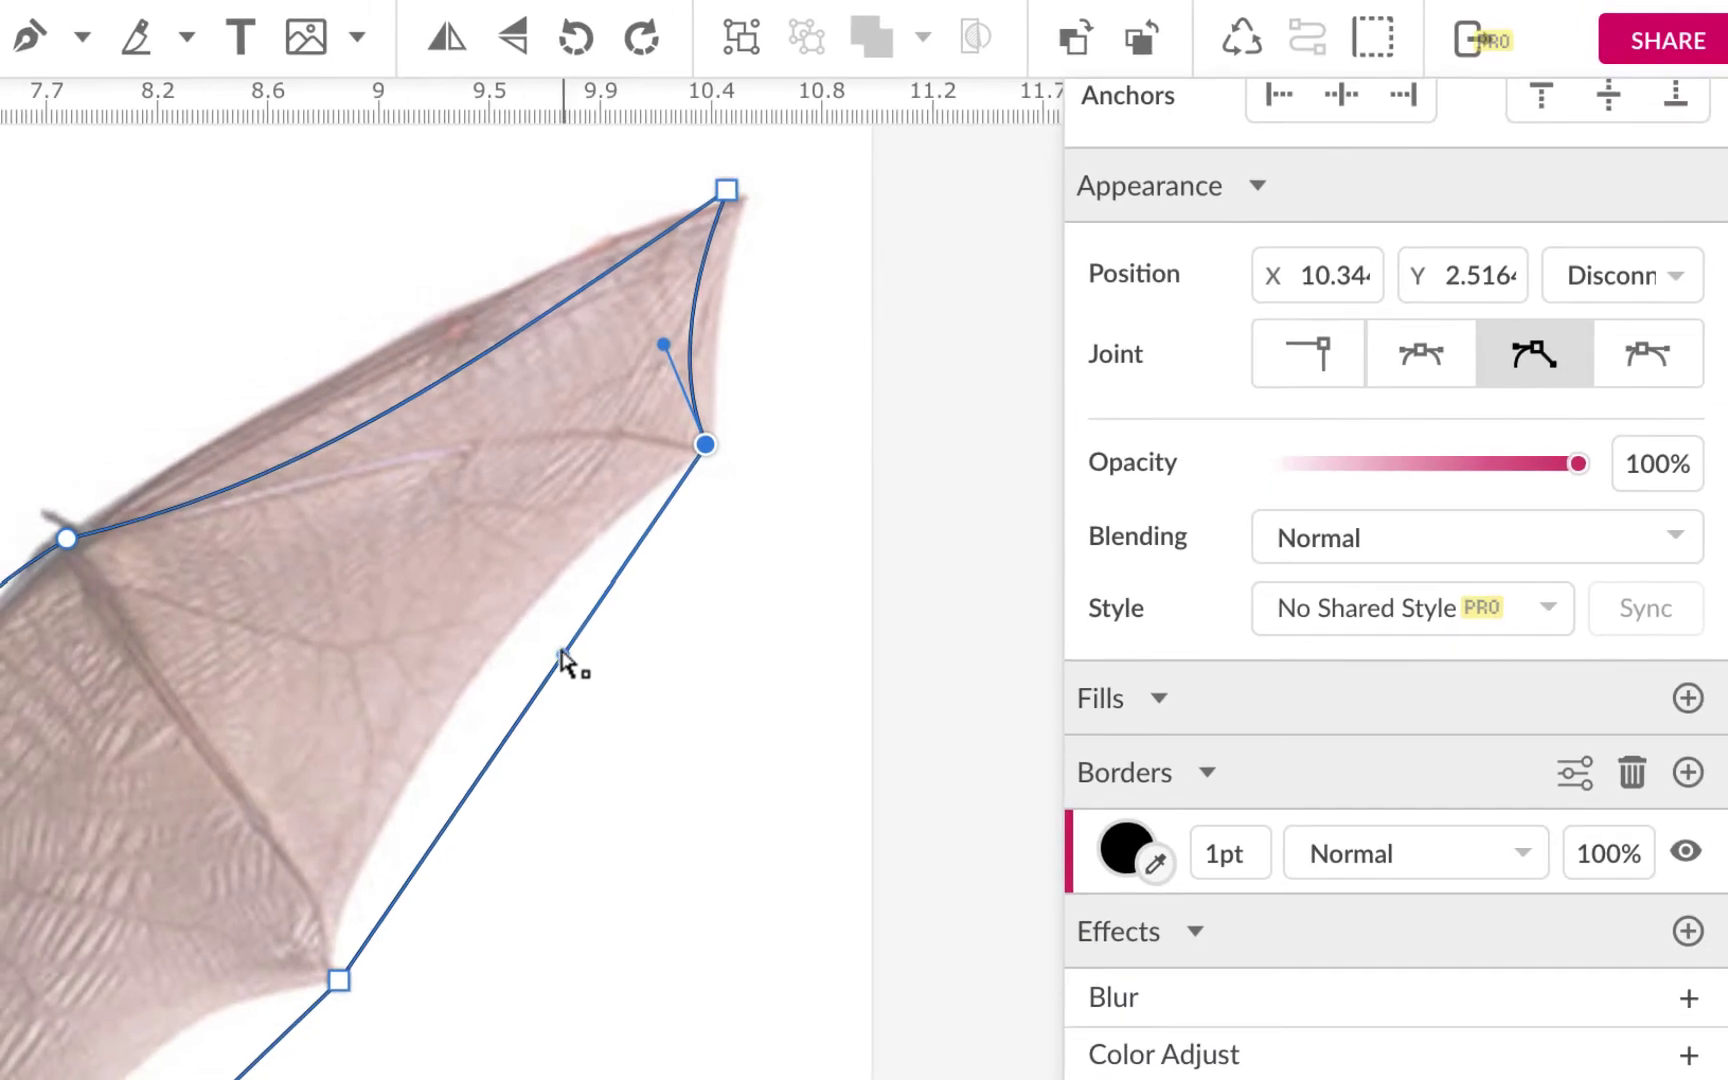
drag(560, 655, 582, 505)
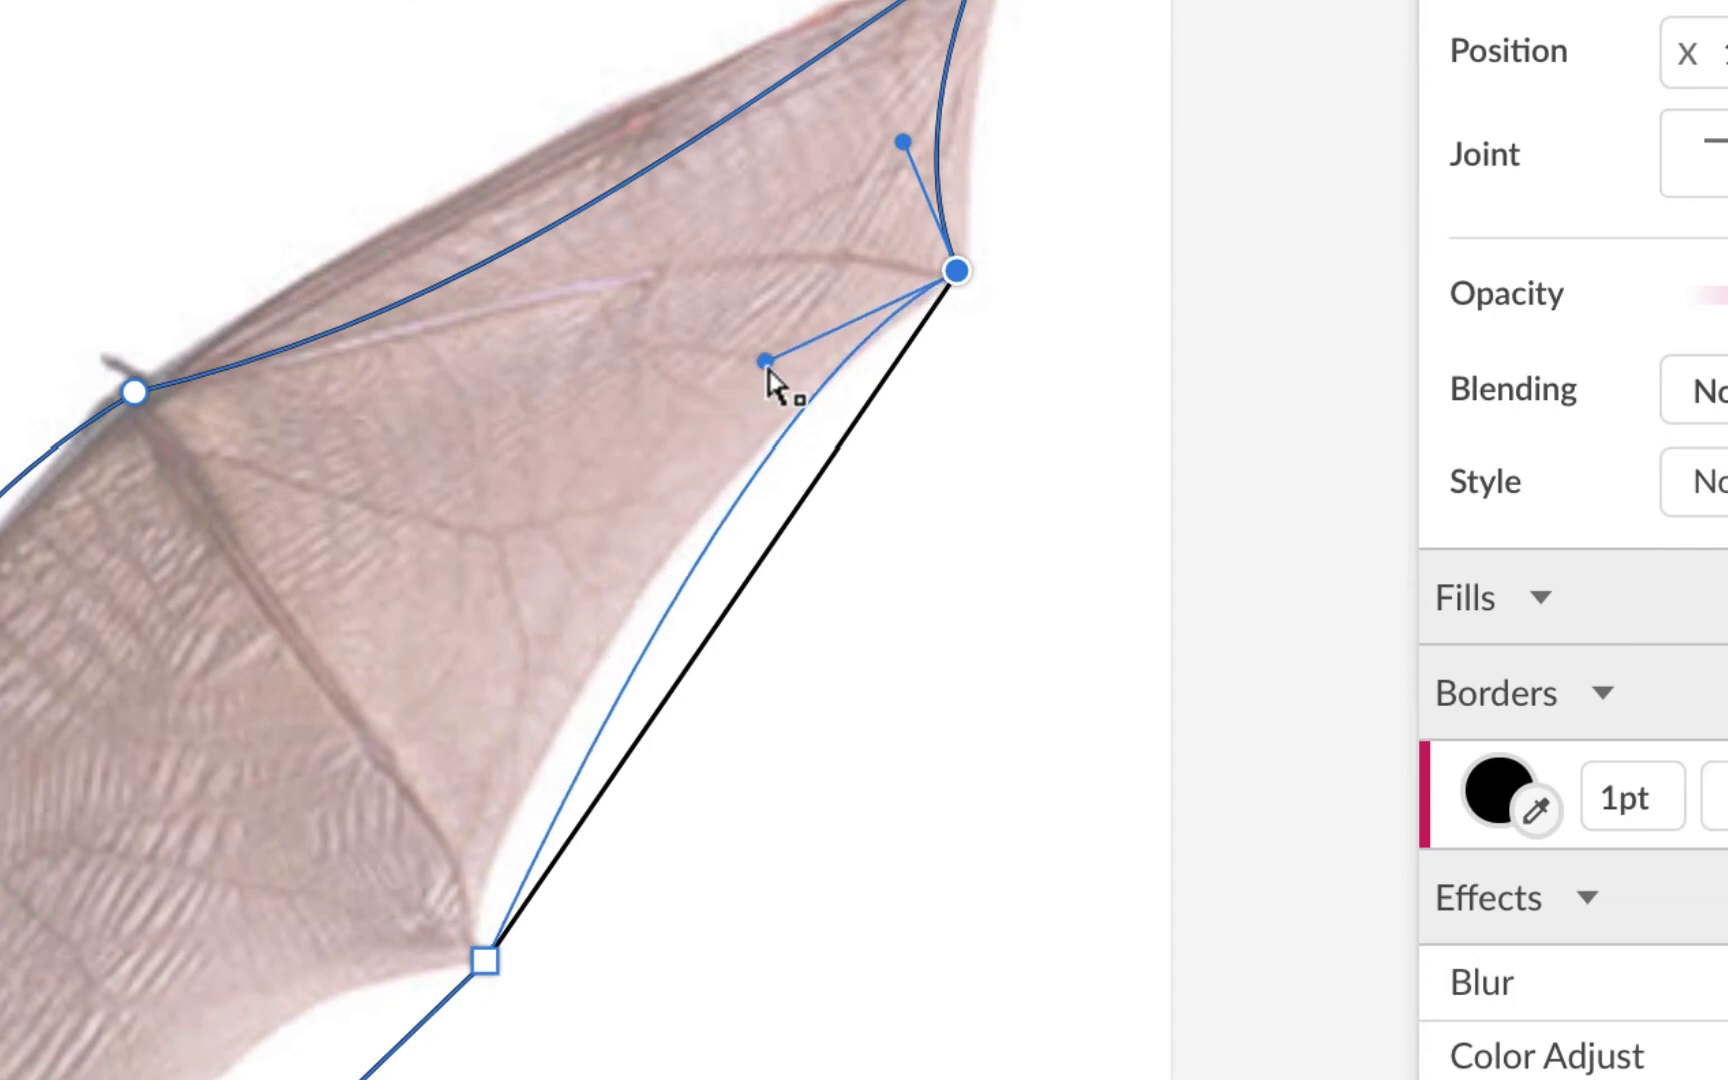
drag(768, 370, 527, 604)
scroll(697, 730, up, 2)
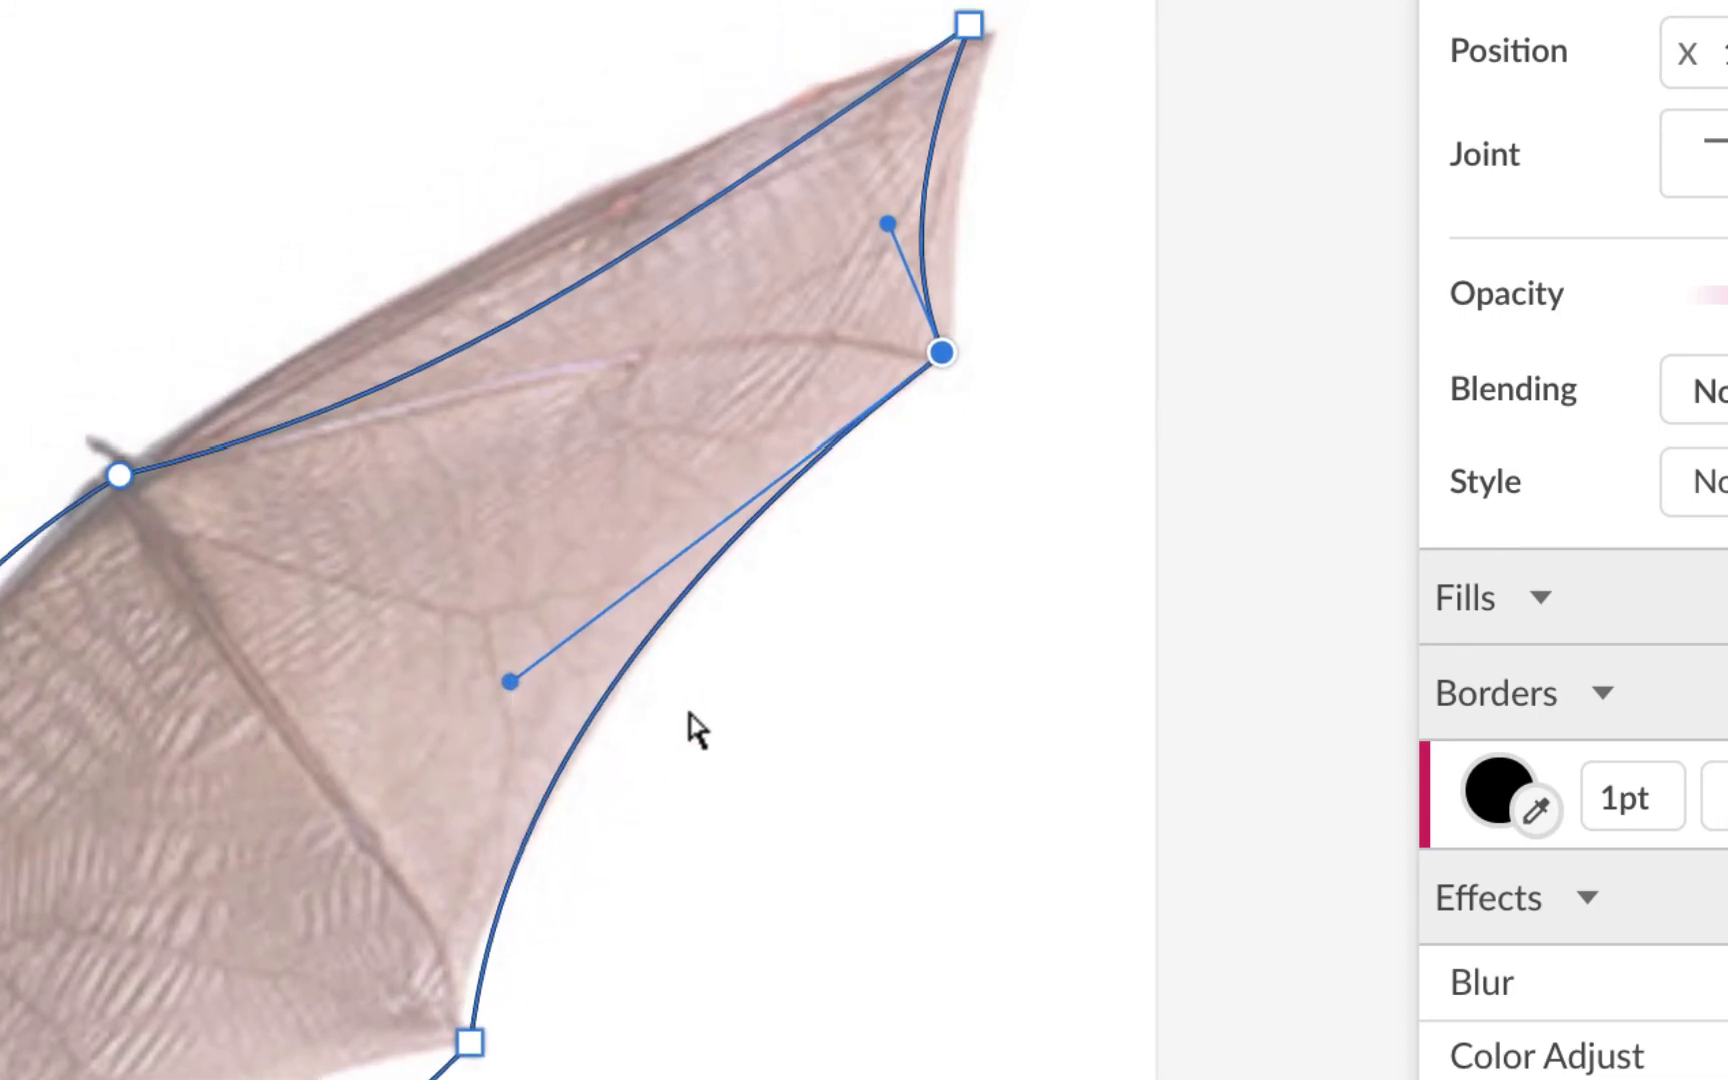
- Set the right foot's anchor to Disconnected and curve the segment up to the right wing's lower point along the wing's trailing edge
scroll(466, 1062, down, 10)
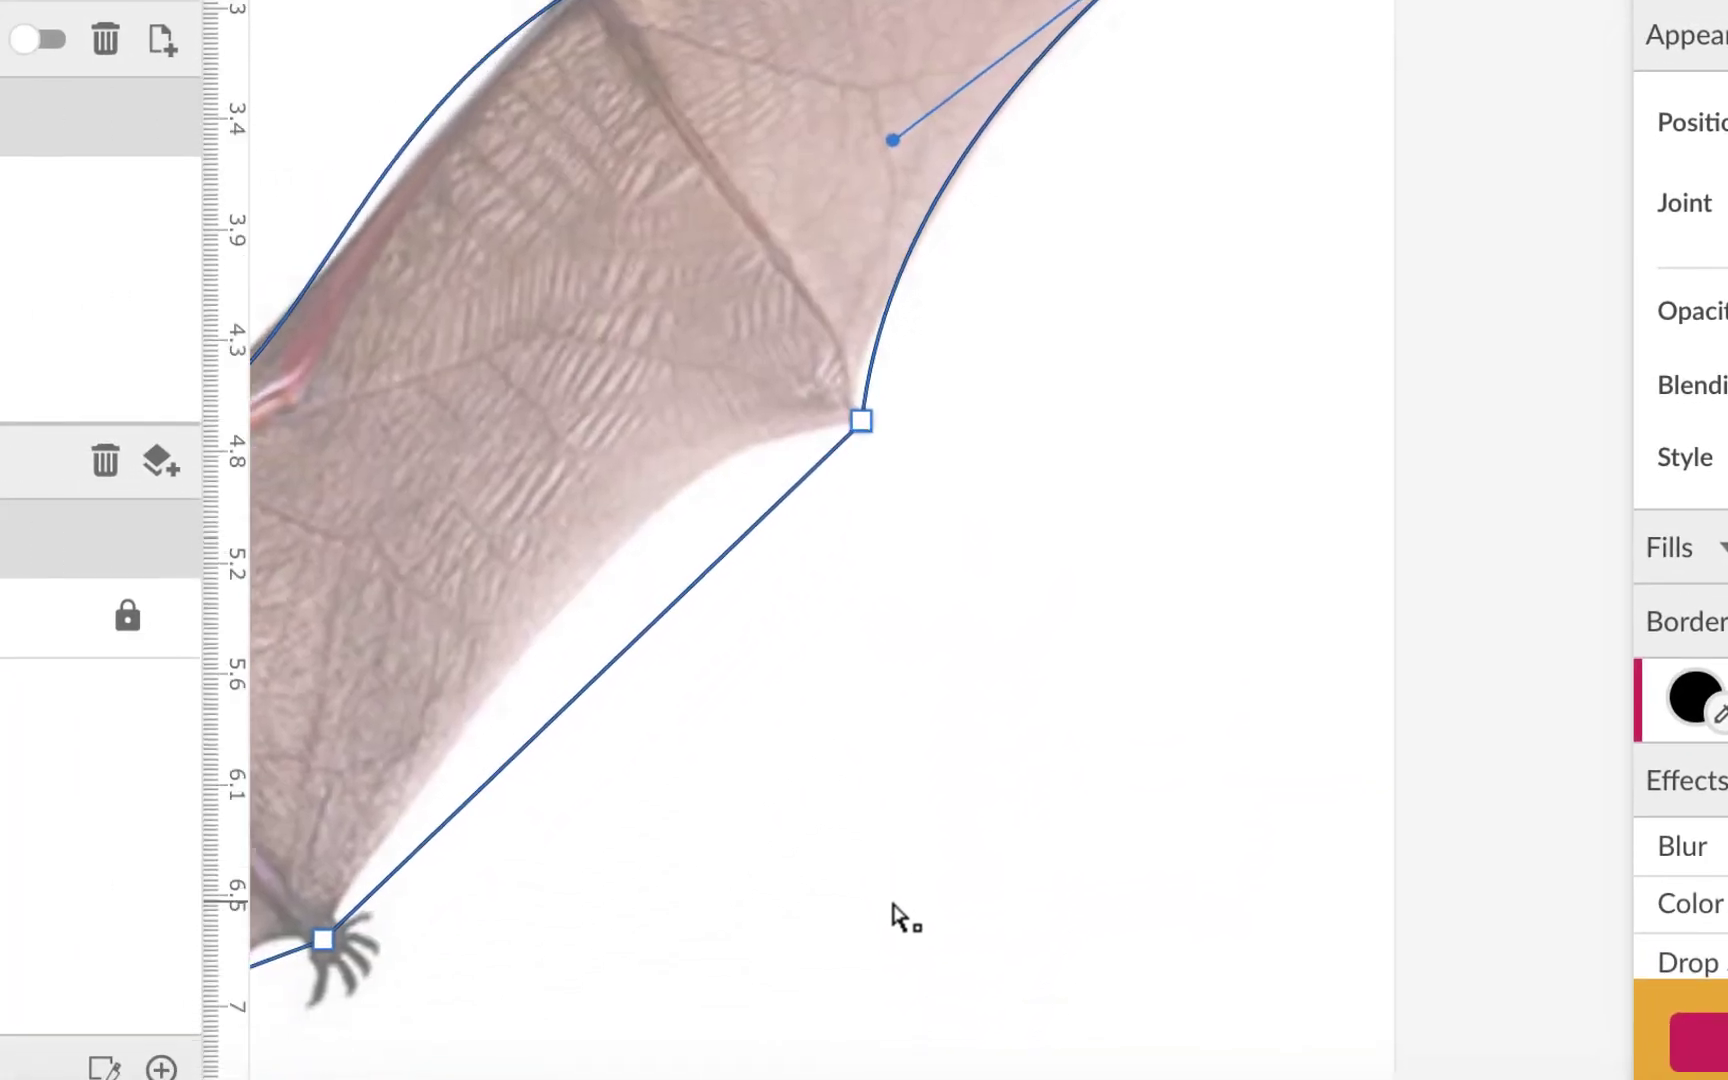
scroll(893, 915, down, 2)
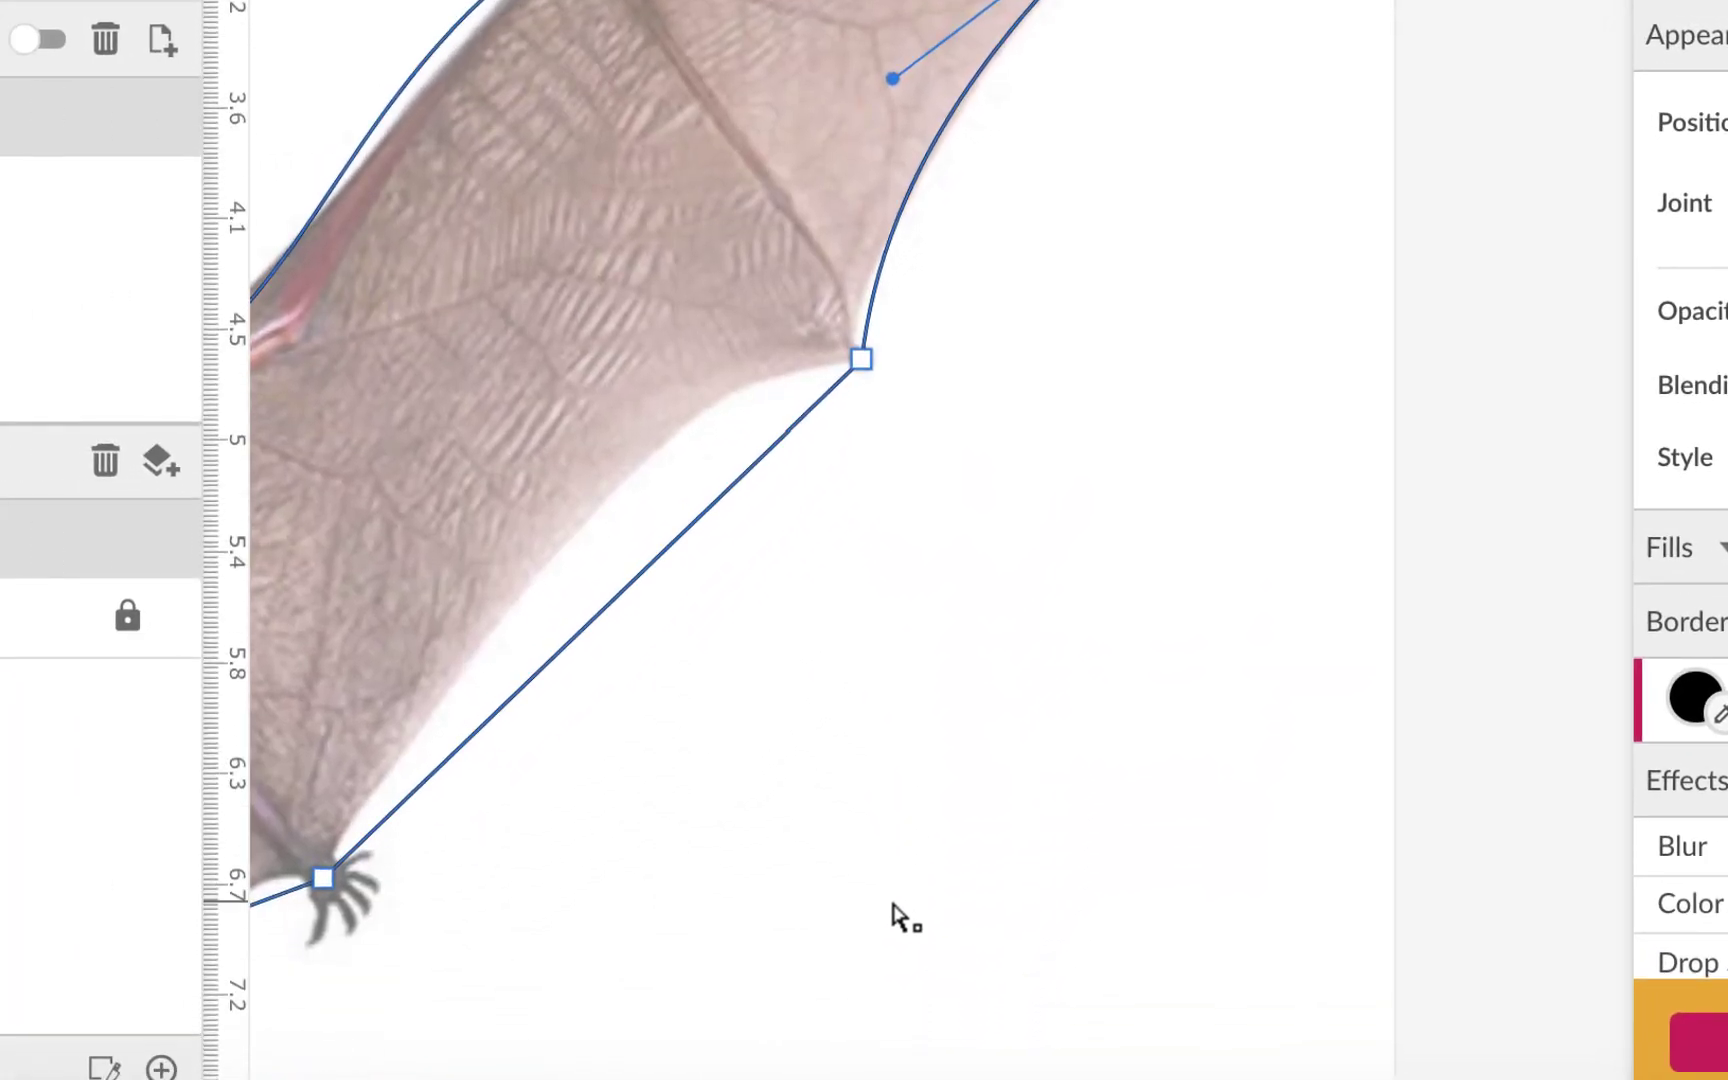
scroll(897, 915, down, 3)
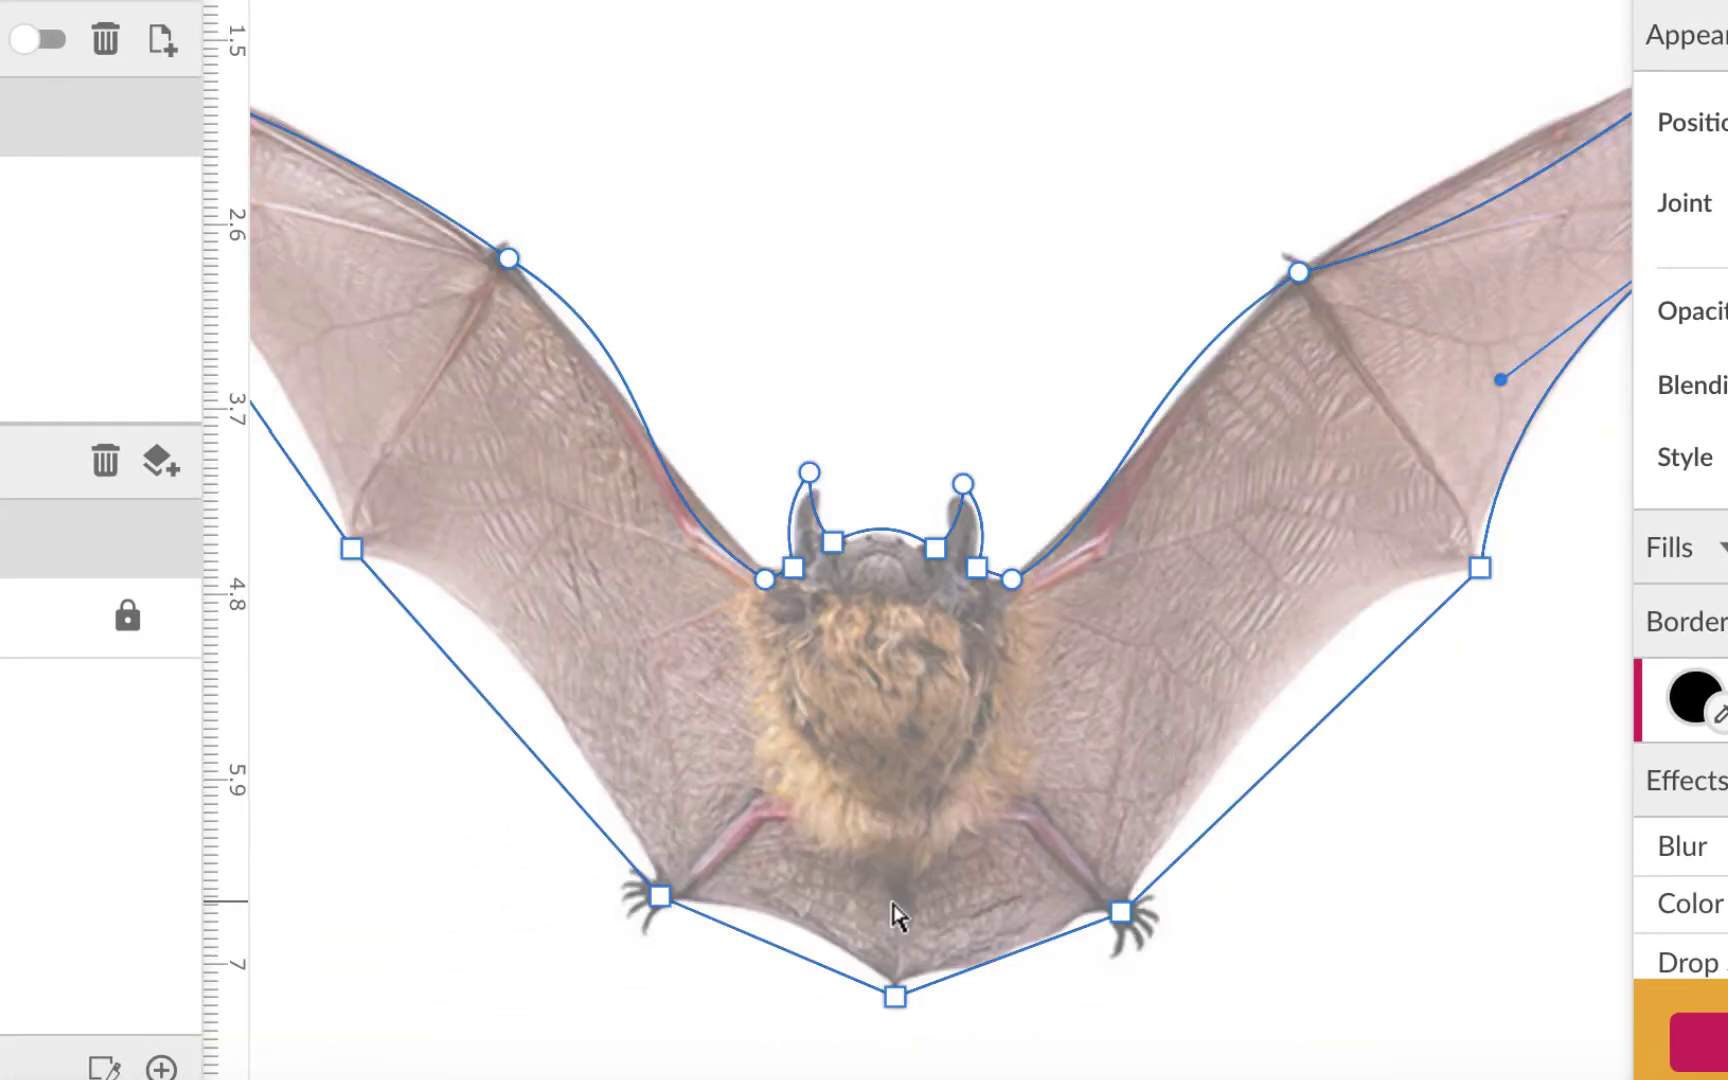
scroll(1208, 679, right, 2)
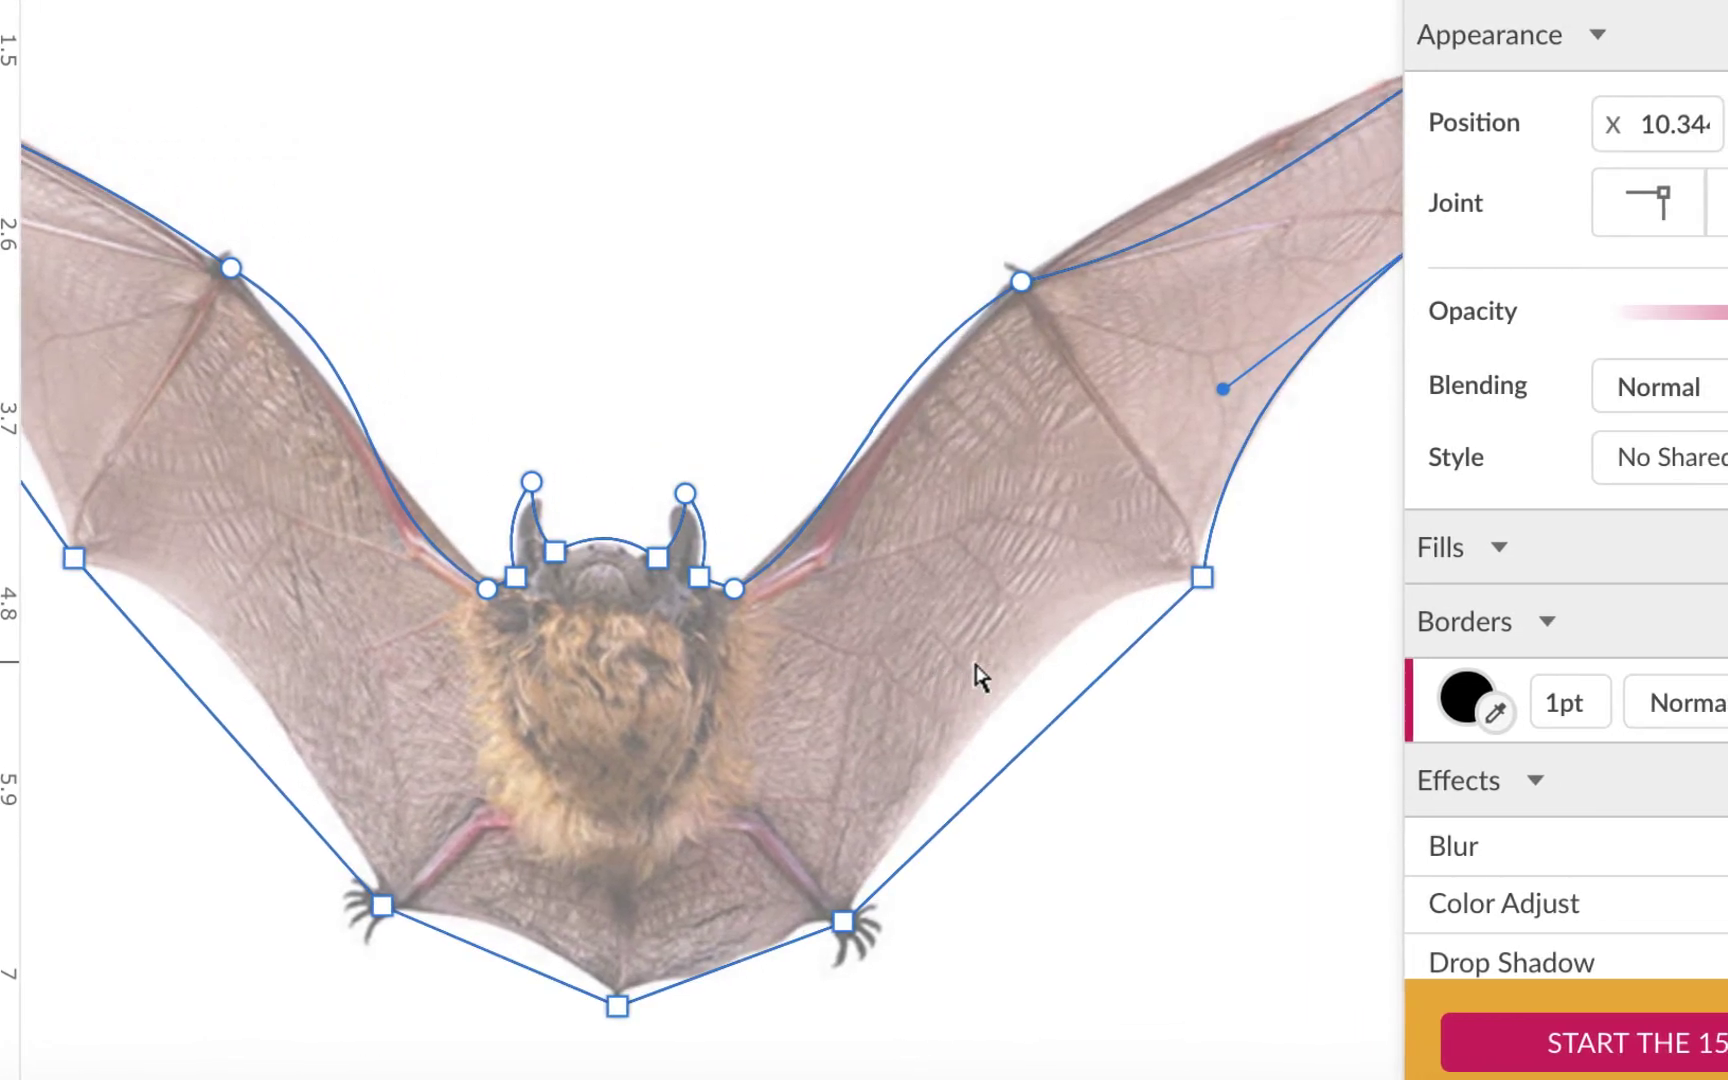
scroll(1205, 678, down, 3)
scroll(980, 678, down, 3)
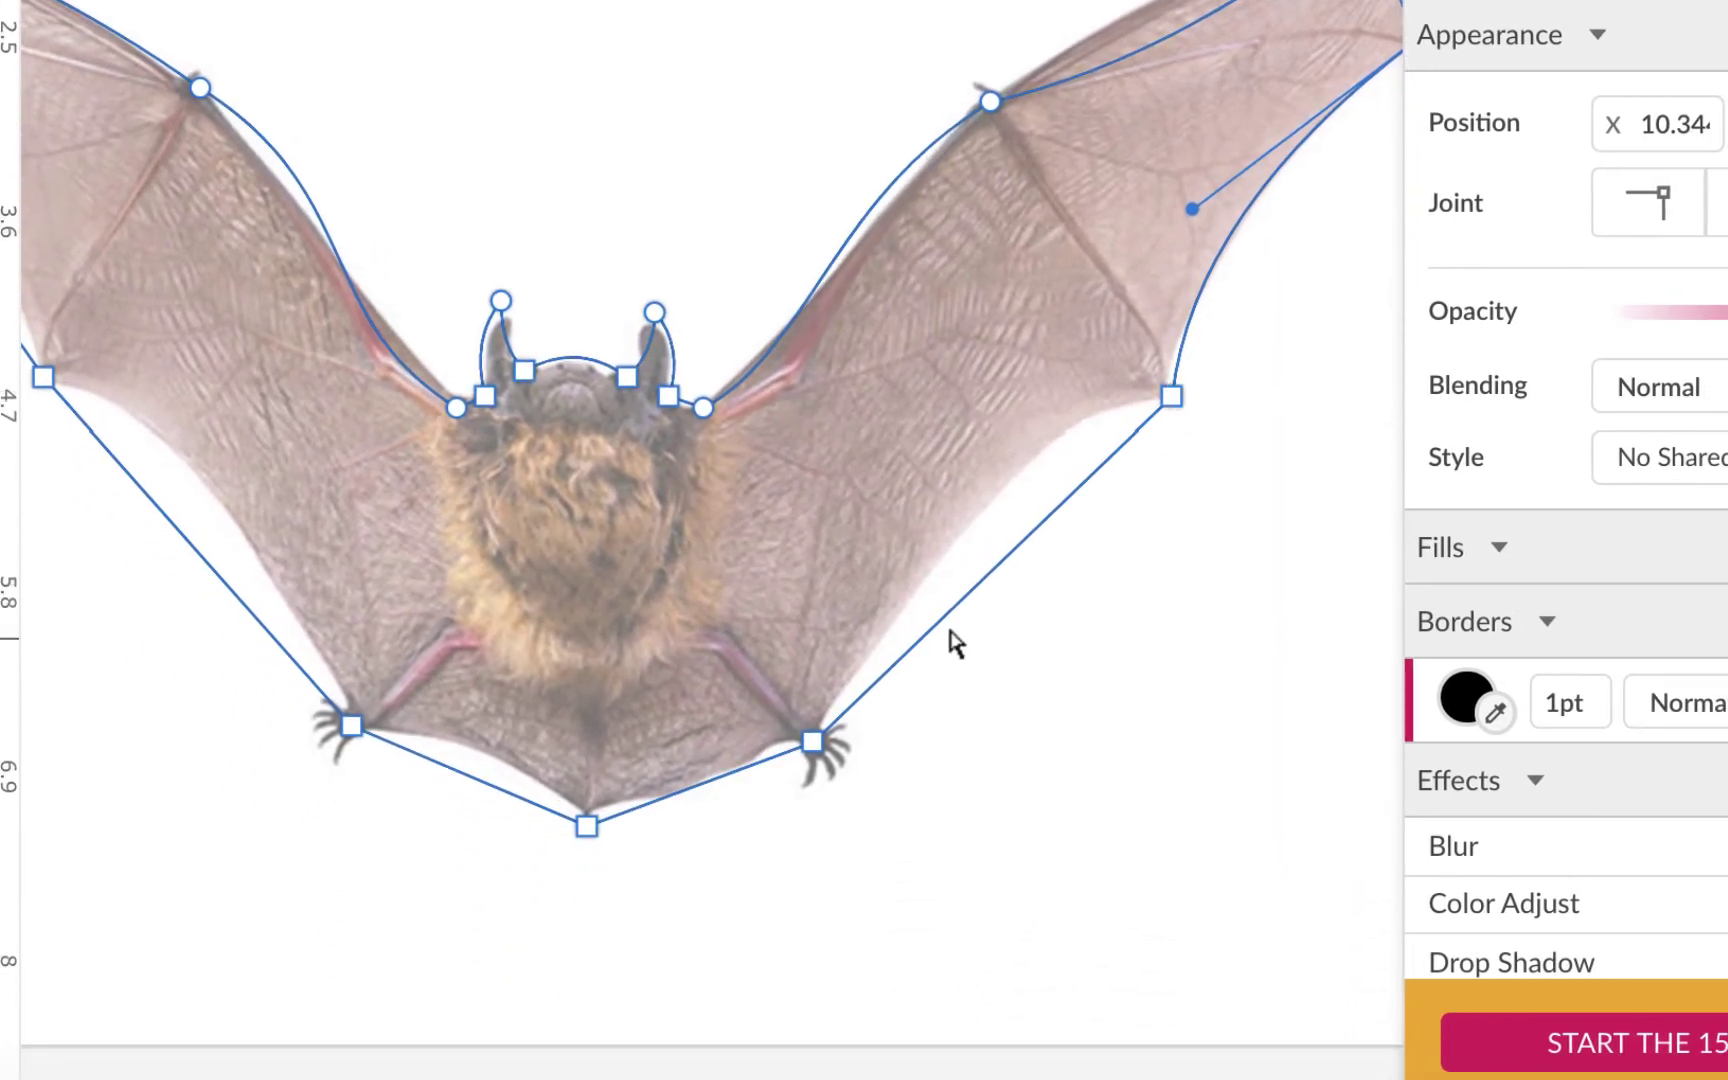
click(814, 743)
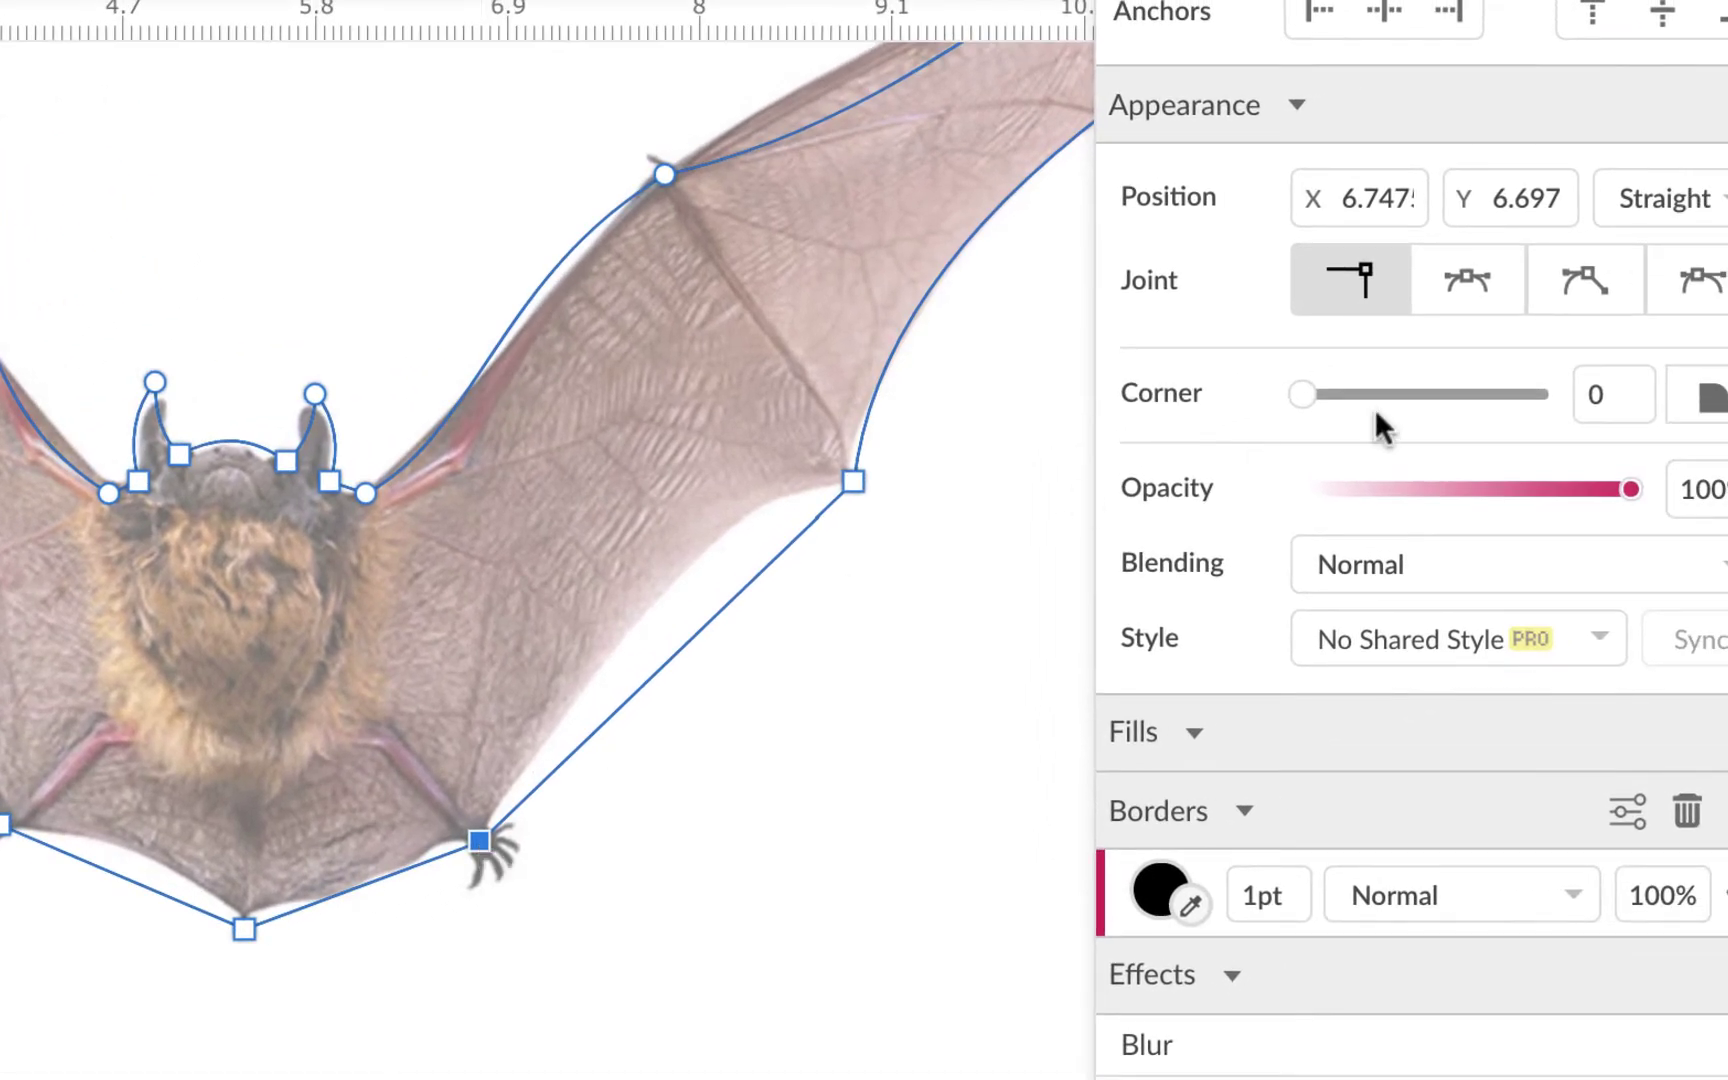
click(1584, 284)
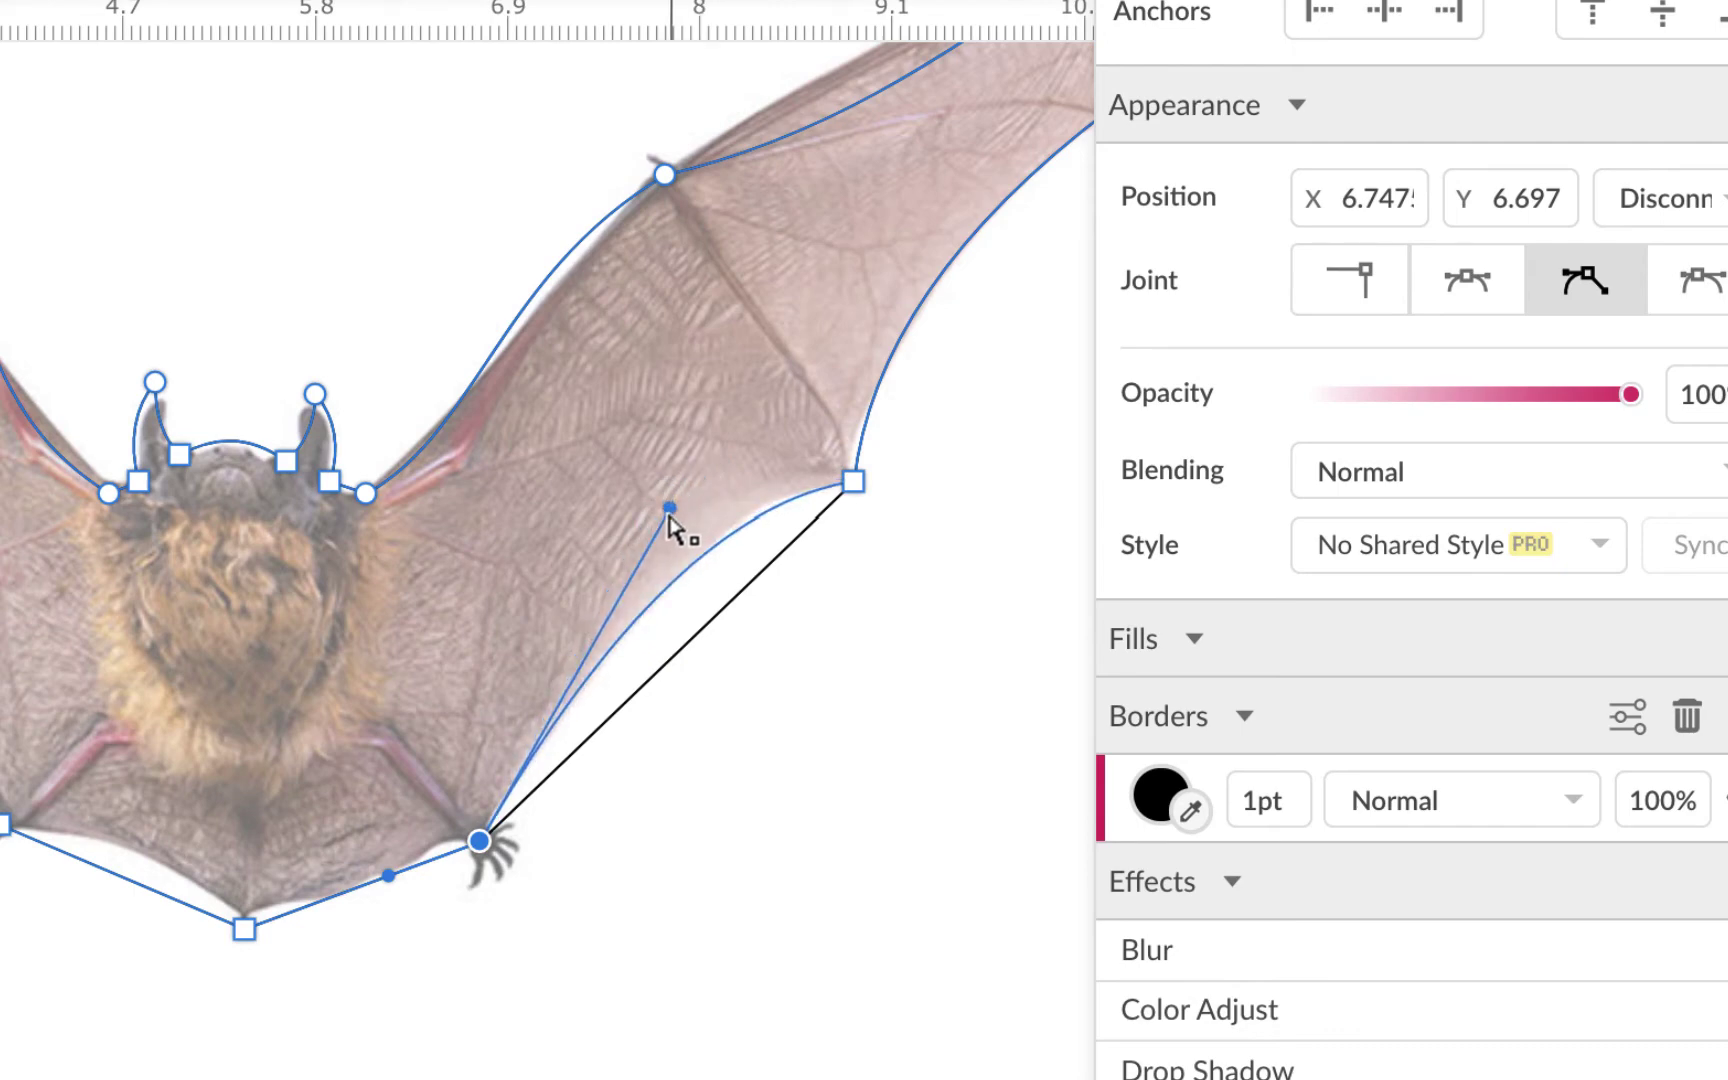
drag(663, 553, 464, 565)
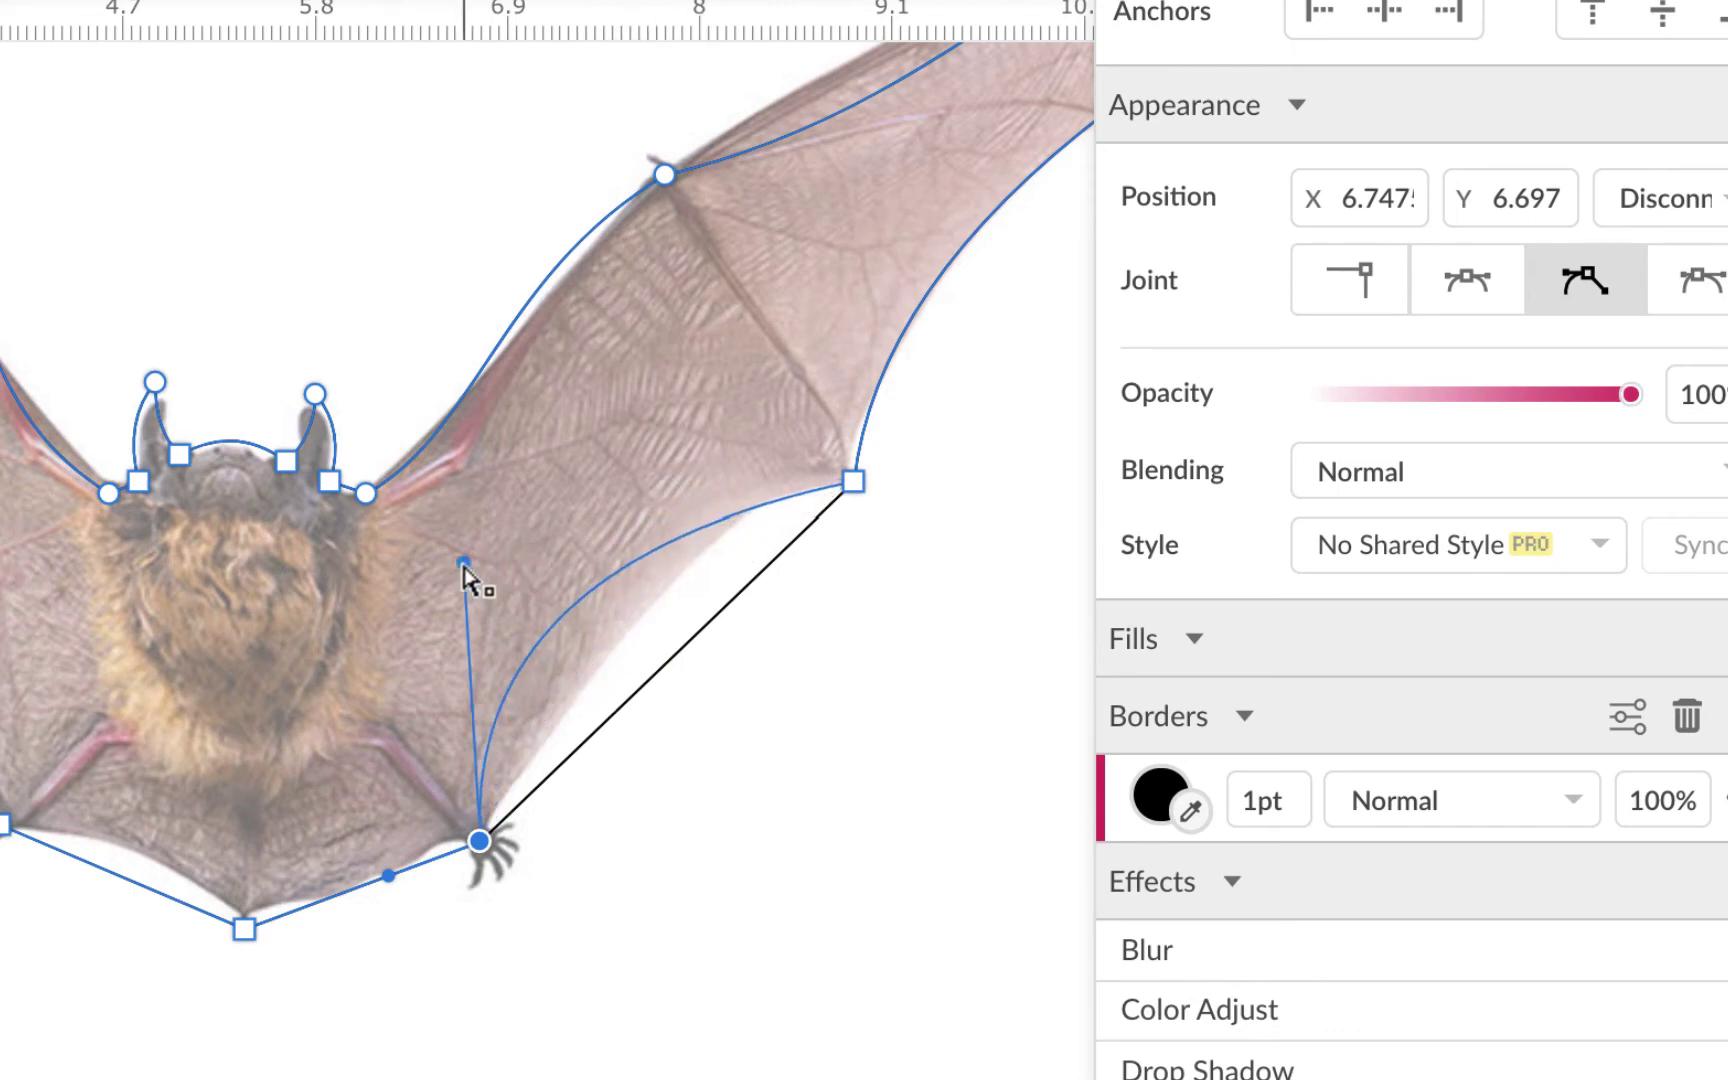
drag(793, 545, 658, 538)
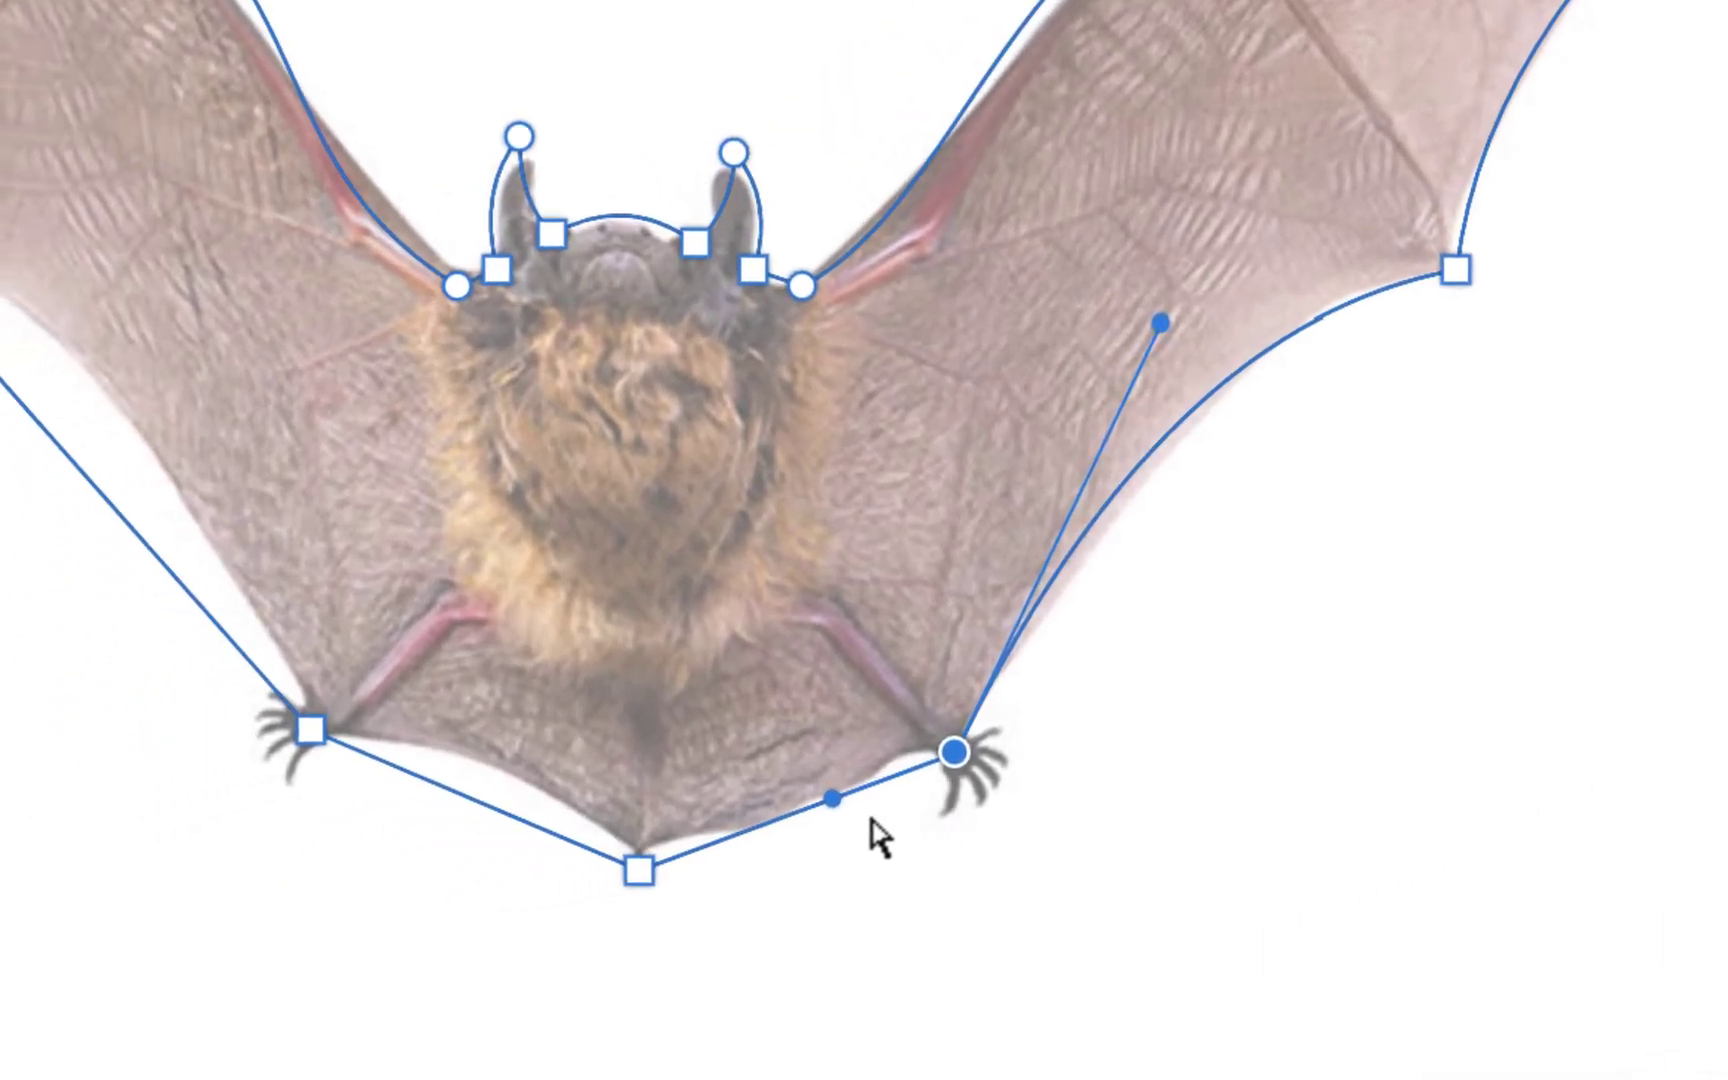
- Bend the two segments between the feet and the tail point upward to follow the tail membrane
drag(833, 797, 830, 711)
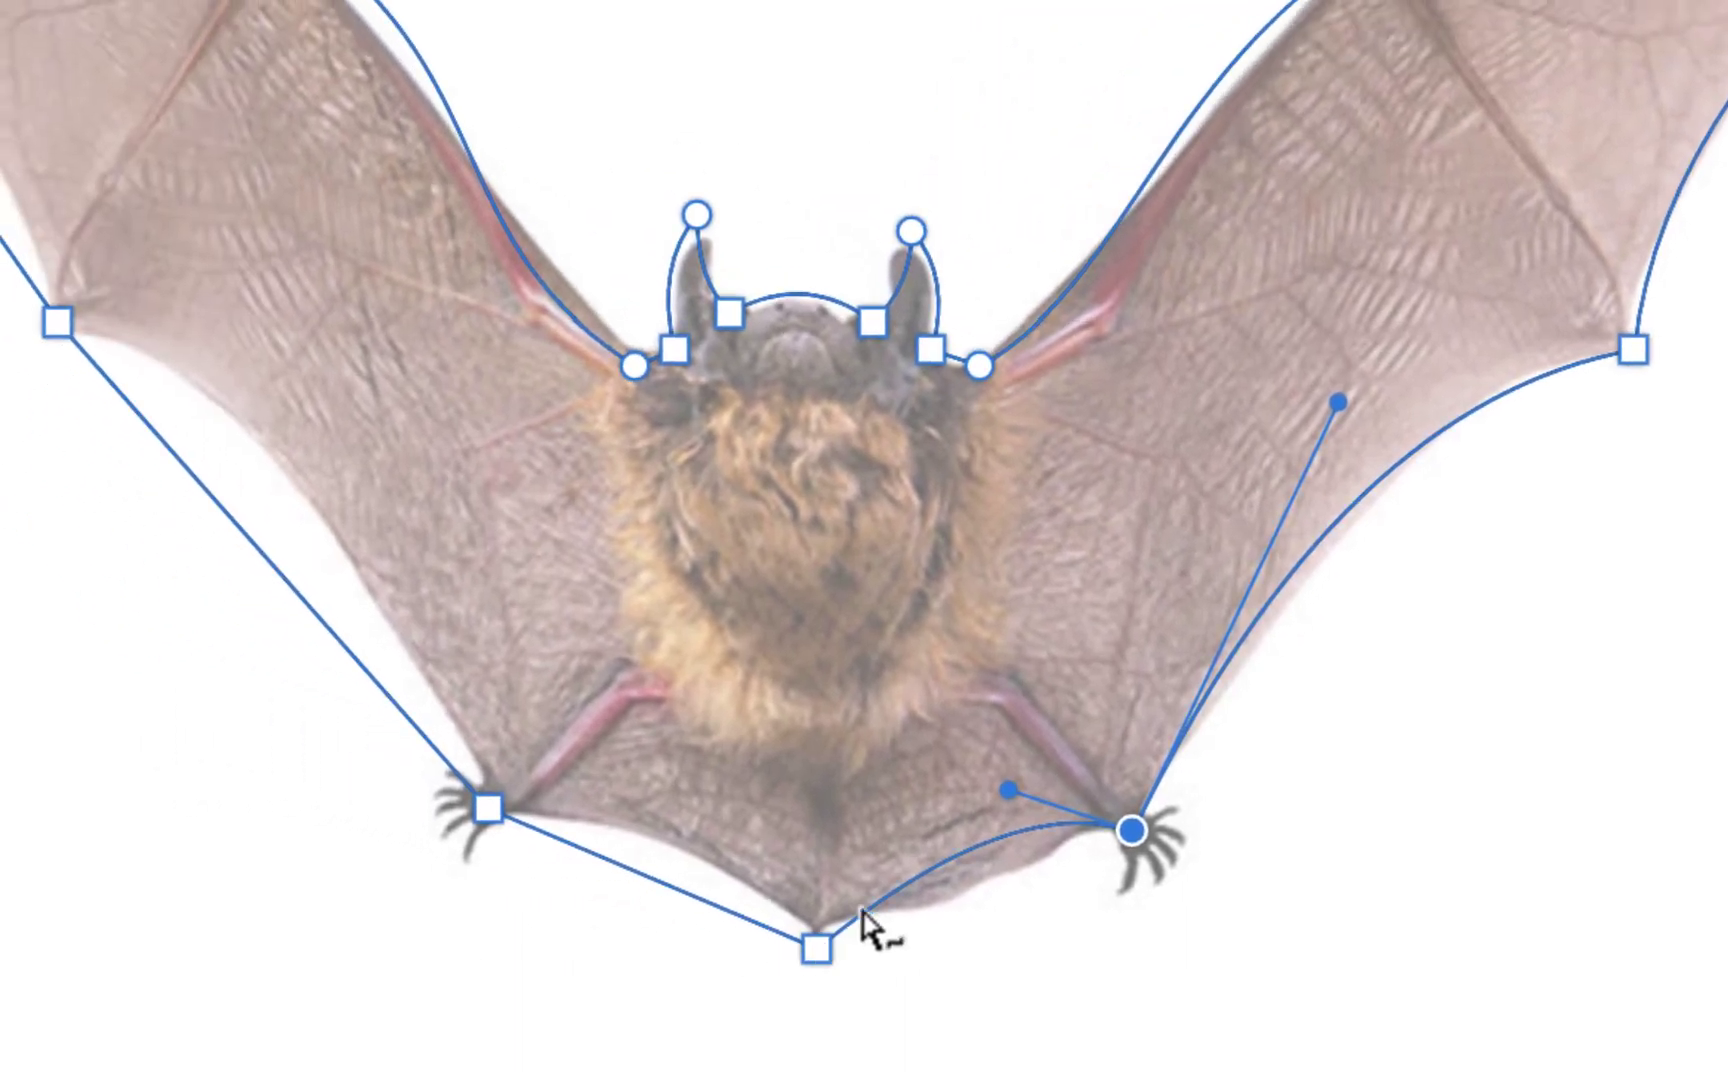
click(816, 948)
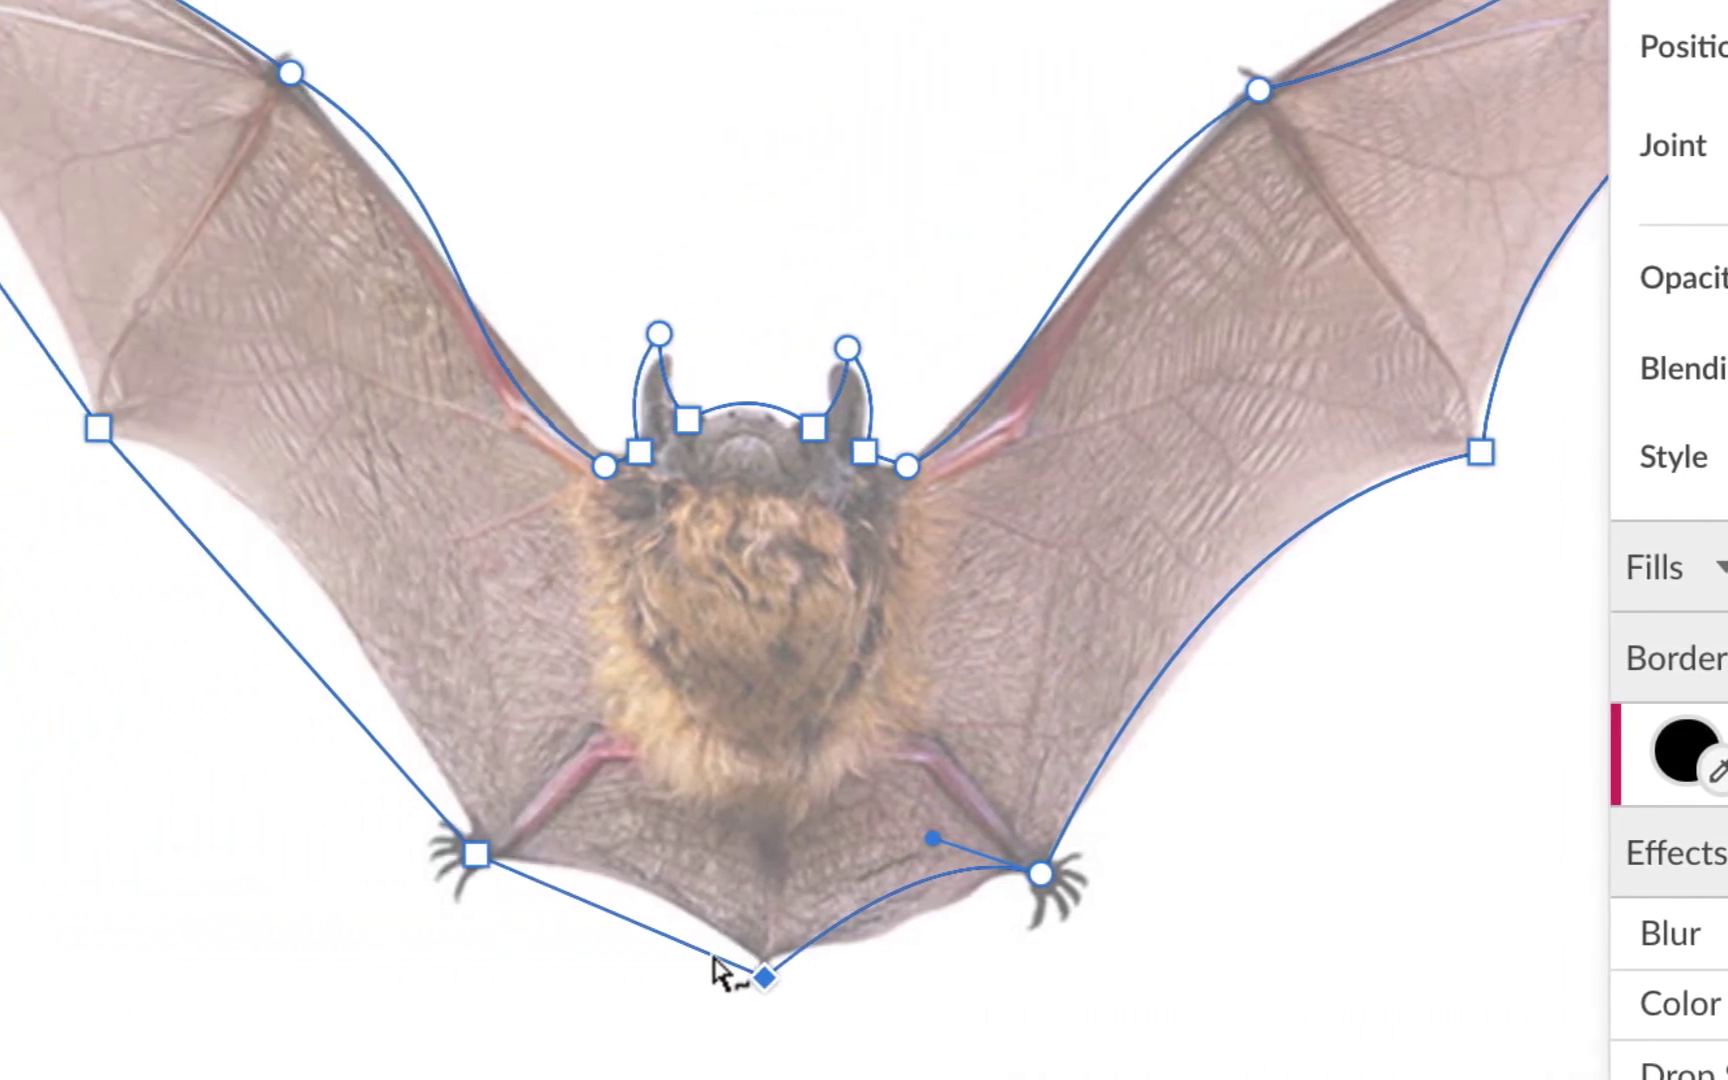
mouse_move(714, 958)
mouse_down()
mouse_move(720, 920)
mouse_move(670, 966)
mouse_move(706, 910)
mouse_move(713, 925)
mouse_up()
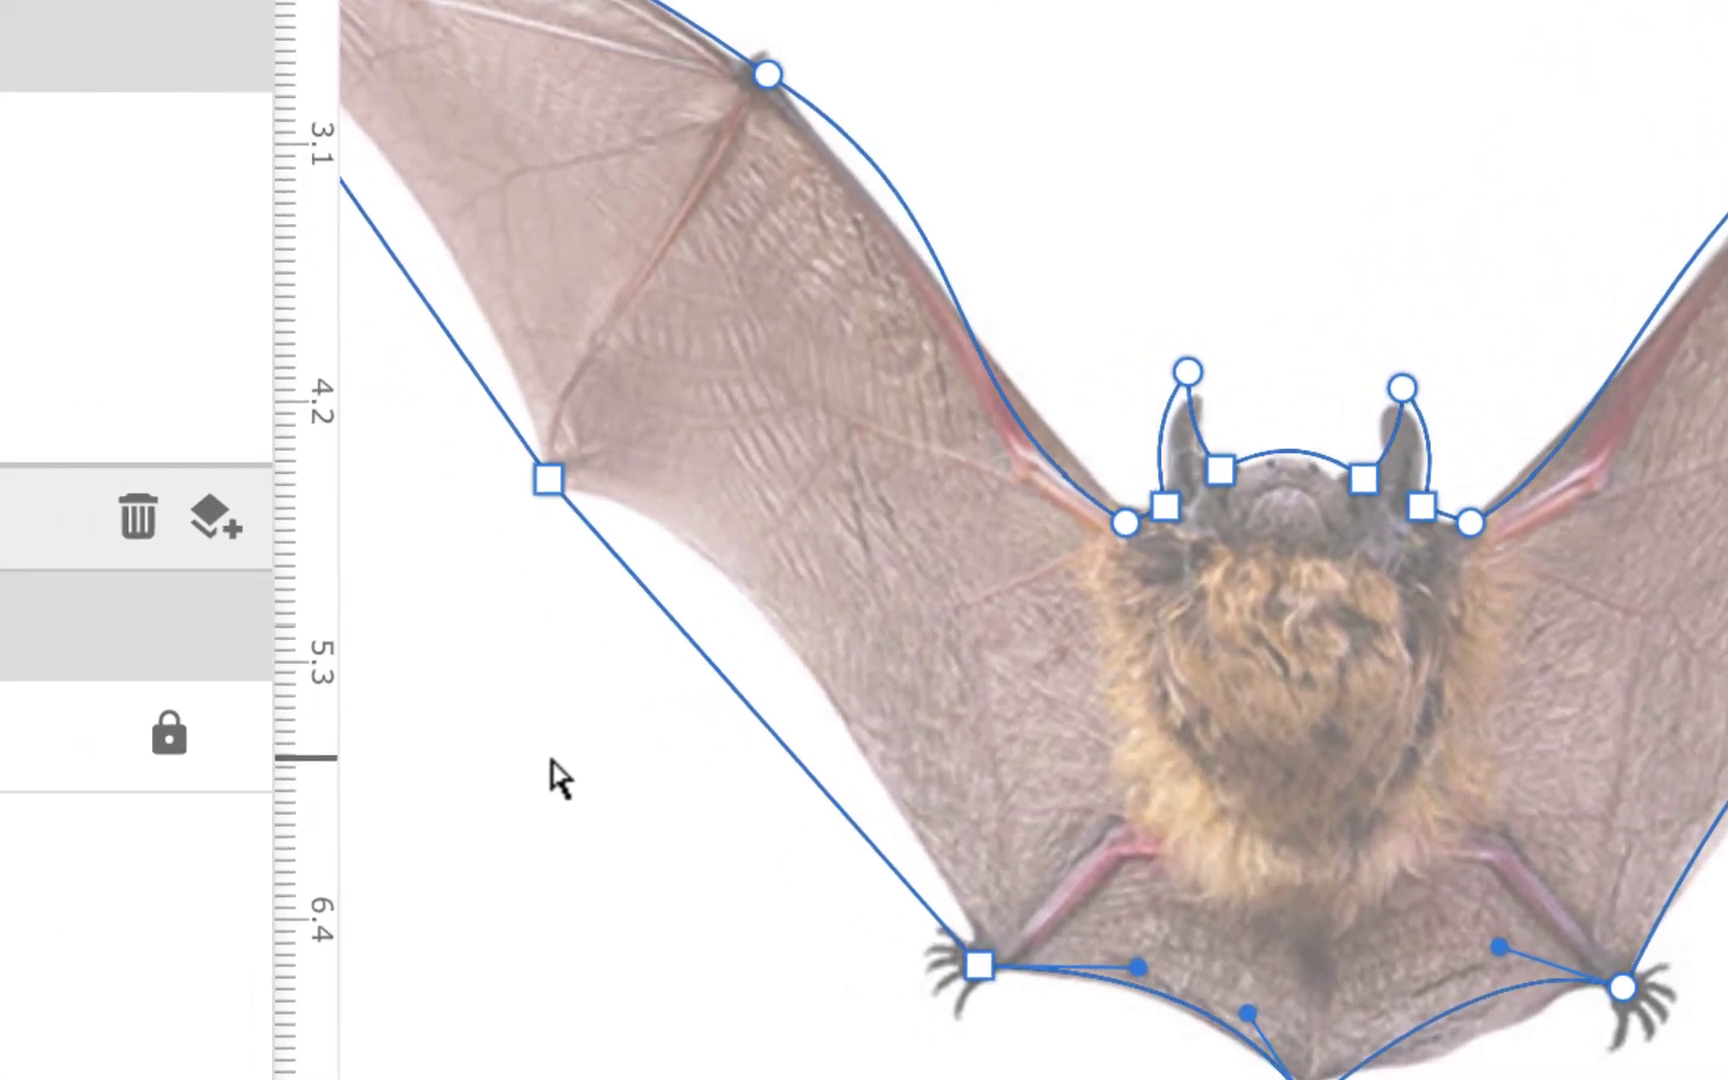
- Set the left wing's lower point anchor to Disconnected and curve its segments to the left foot and toward the wingtip inward
scroll(100, 680, left, 2)
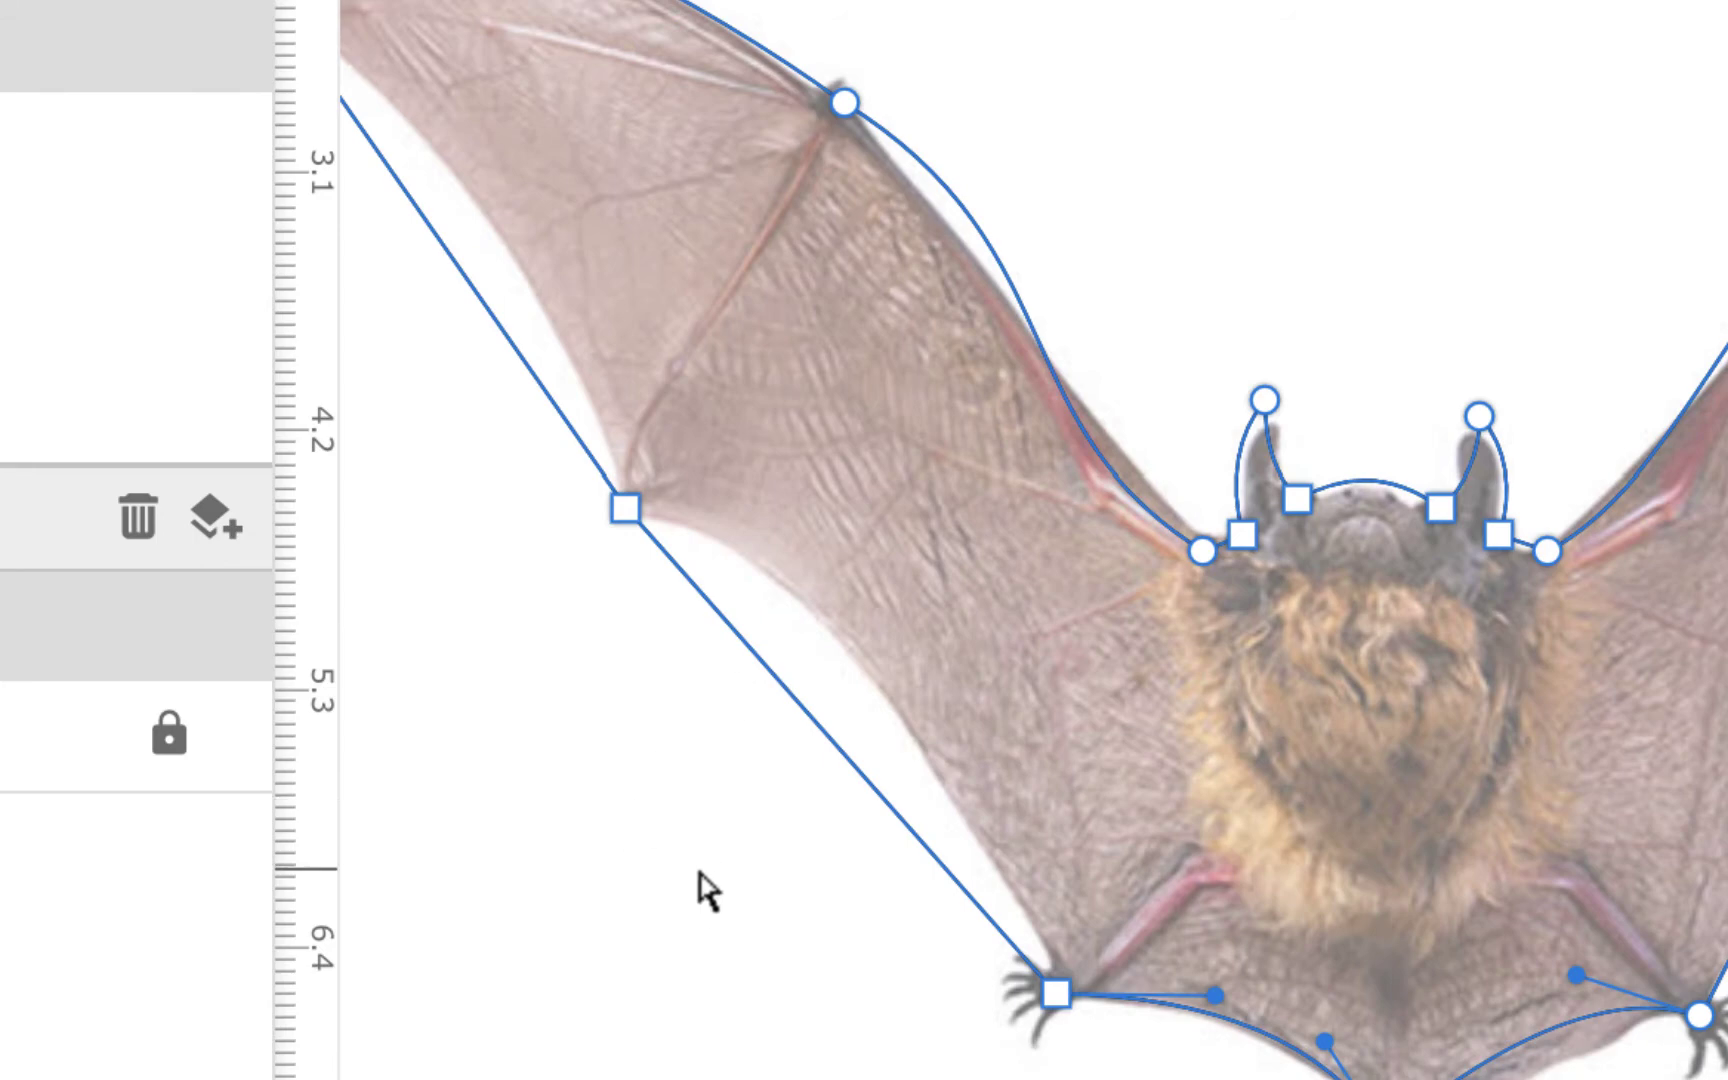
key(space)
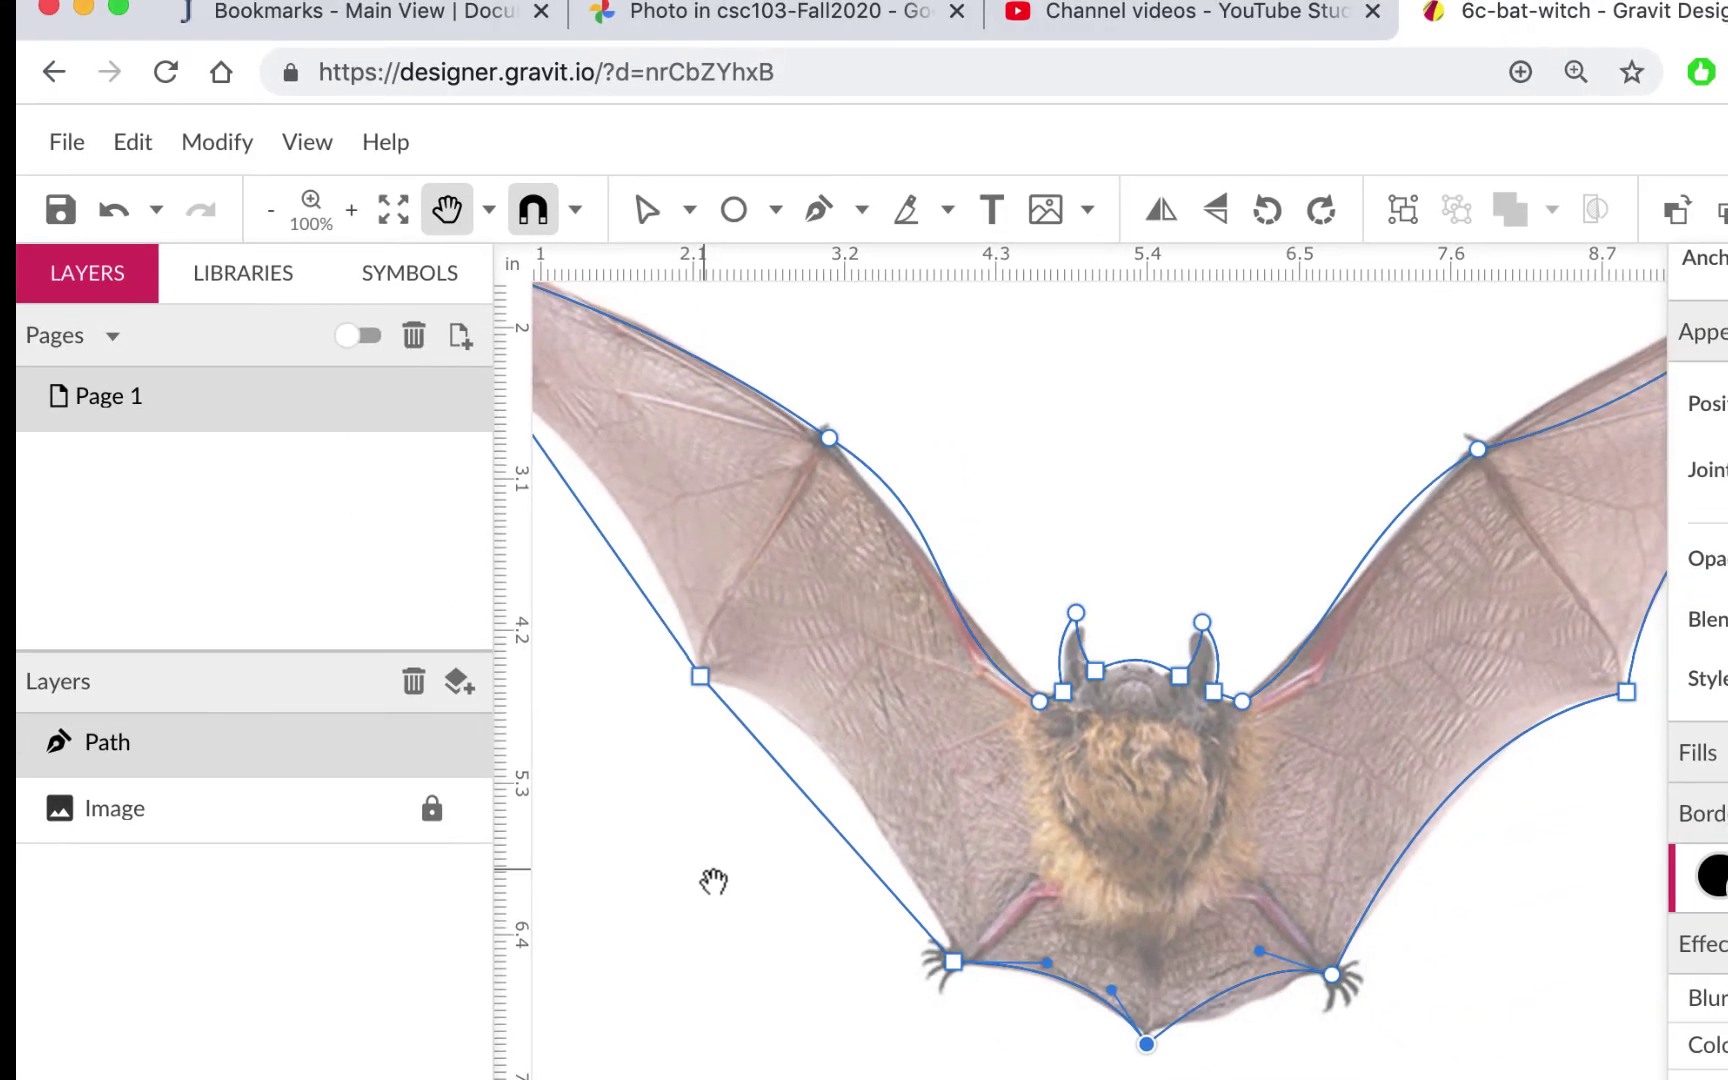
drag(758, 930, 1023, 1078)
drag(931, 1012, 910, 899)
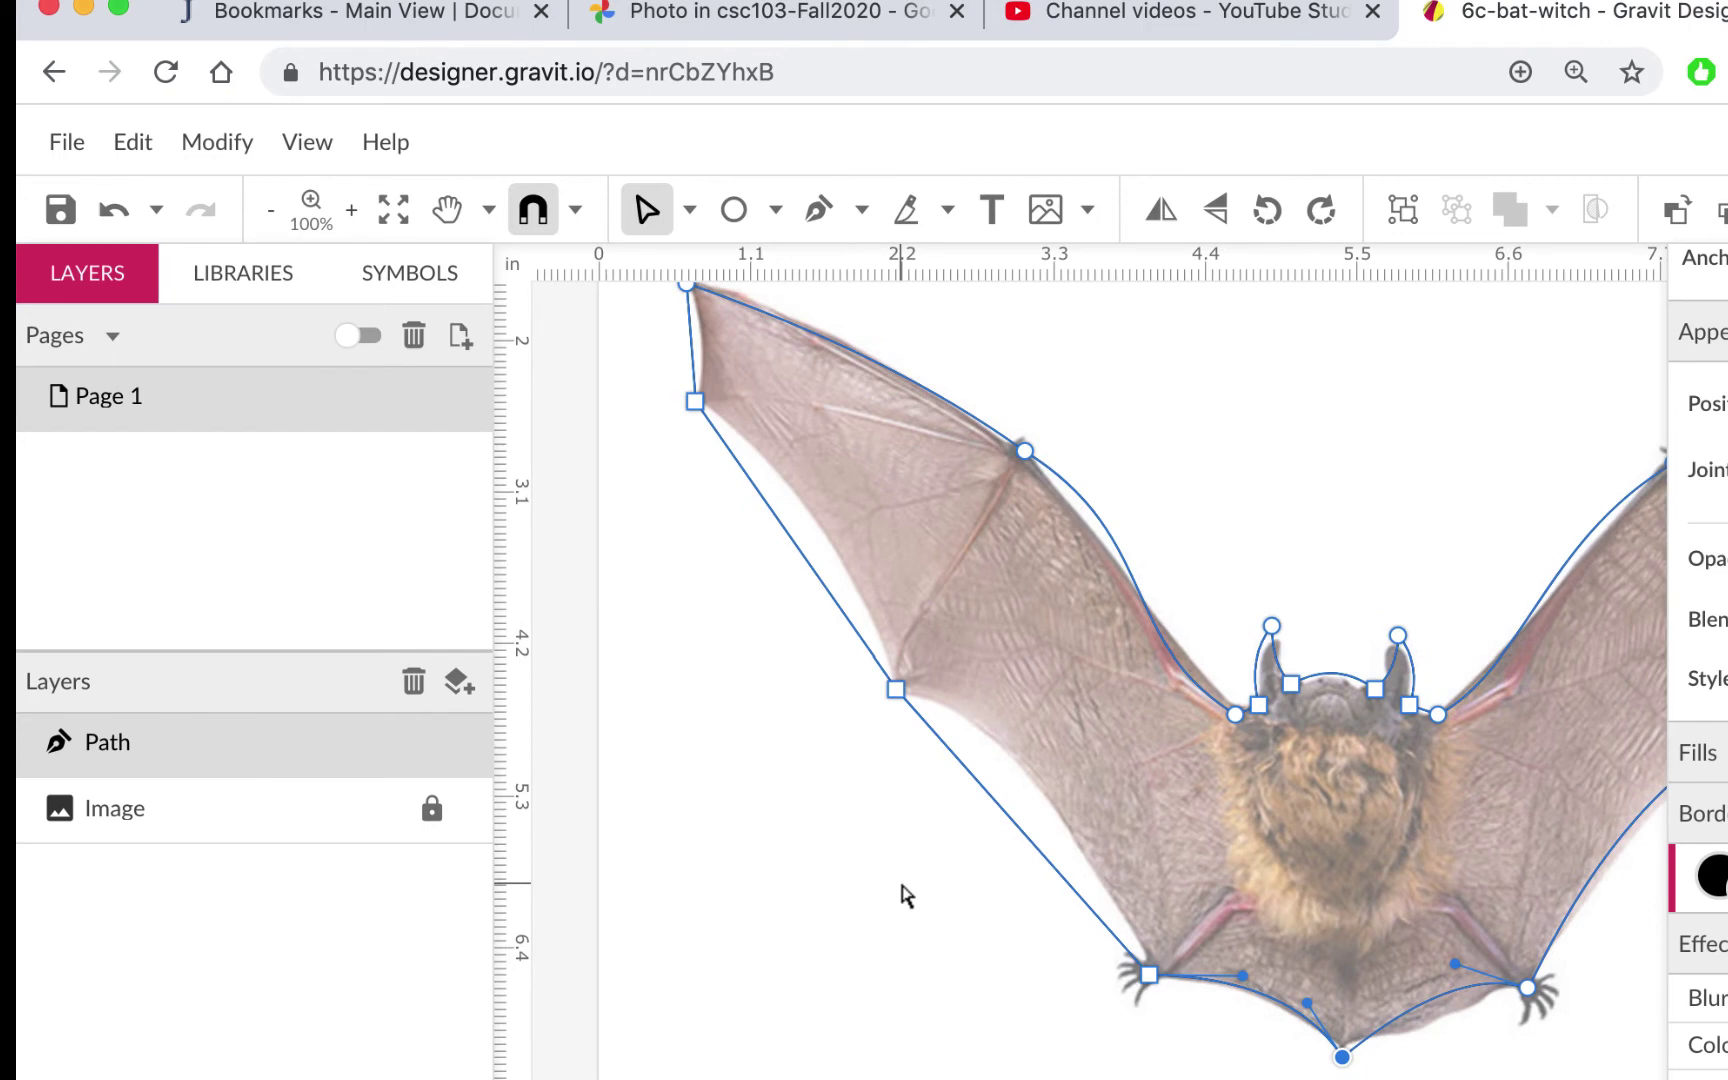
click(896, 690)
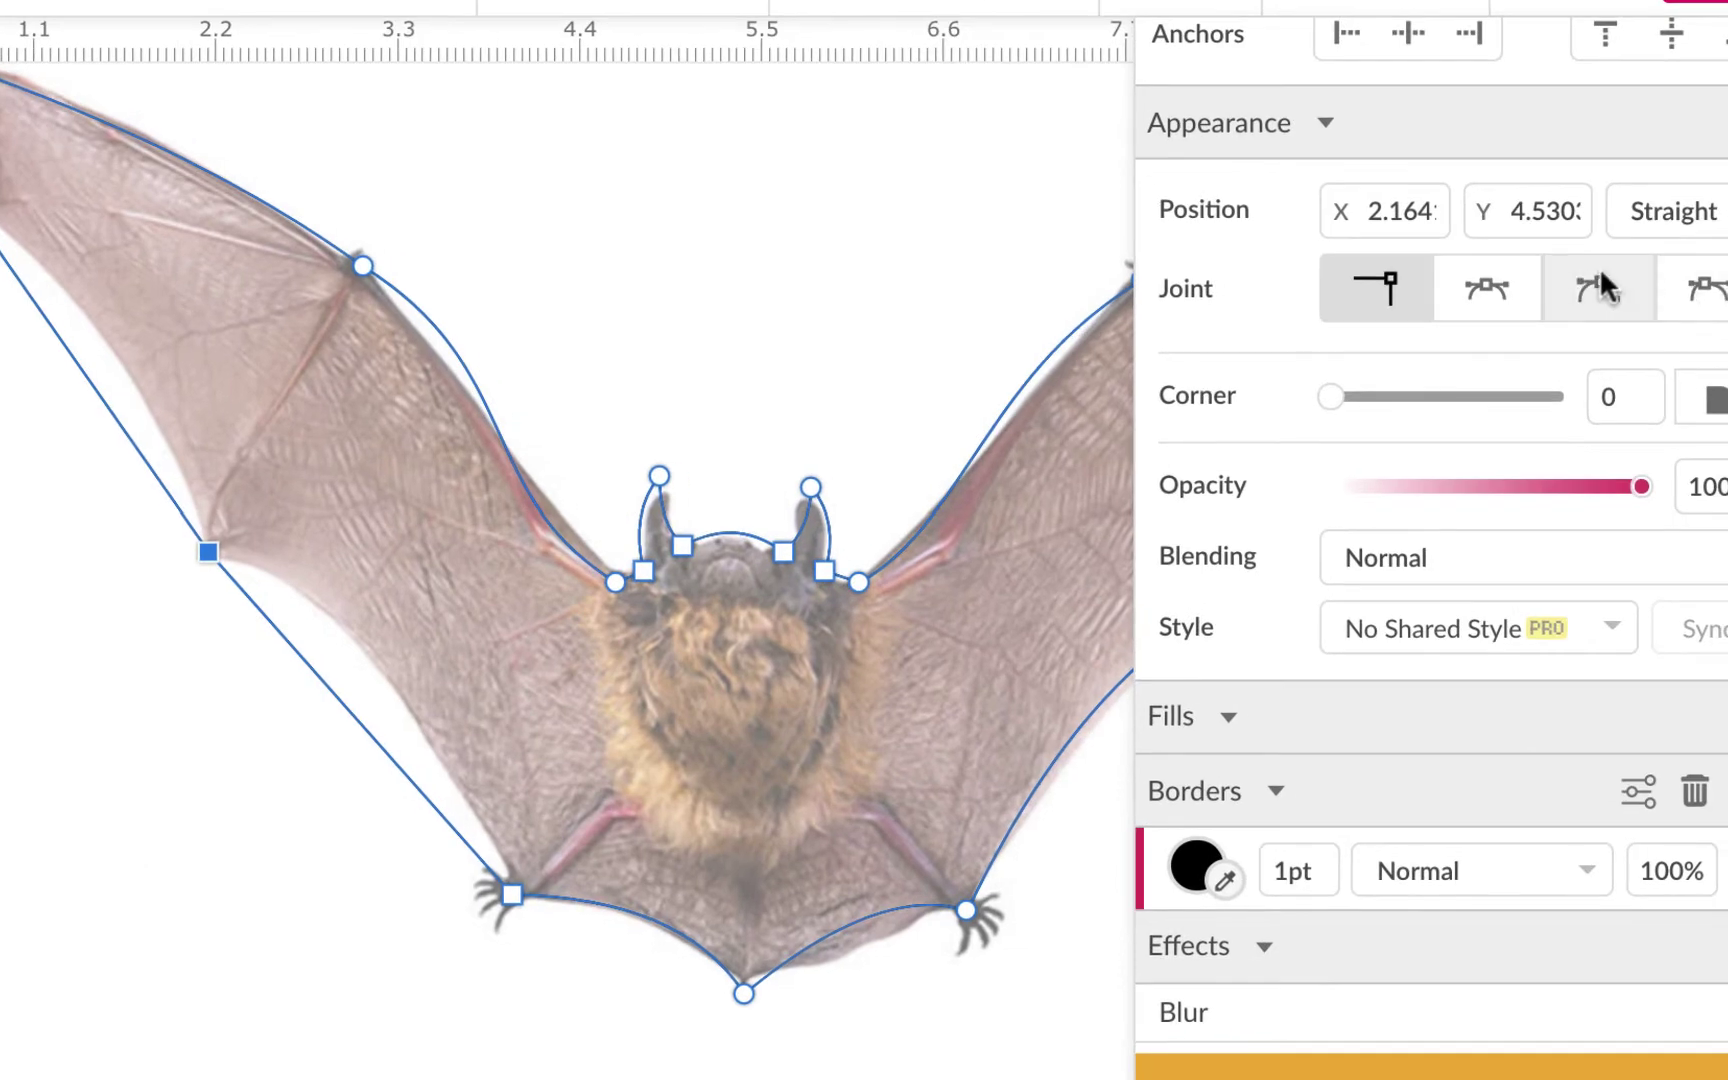
click(1600, 287)
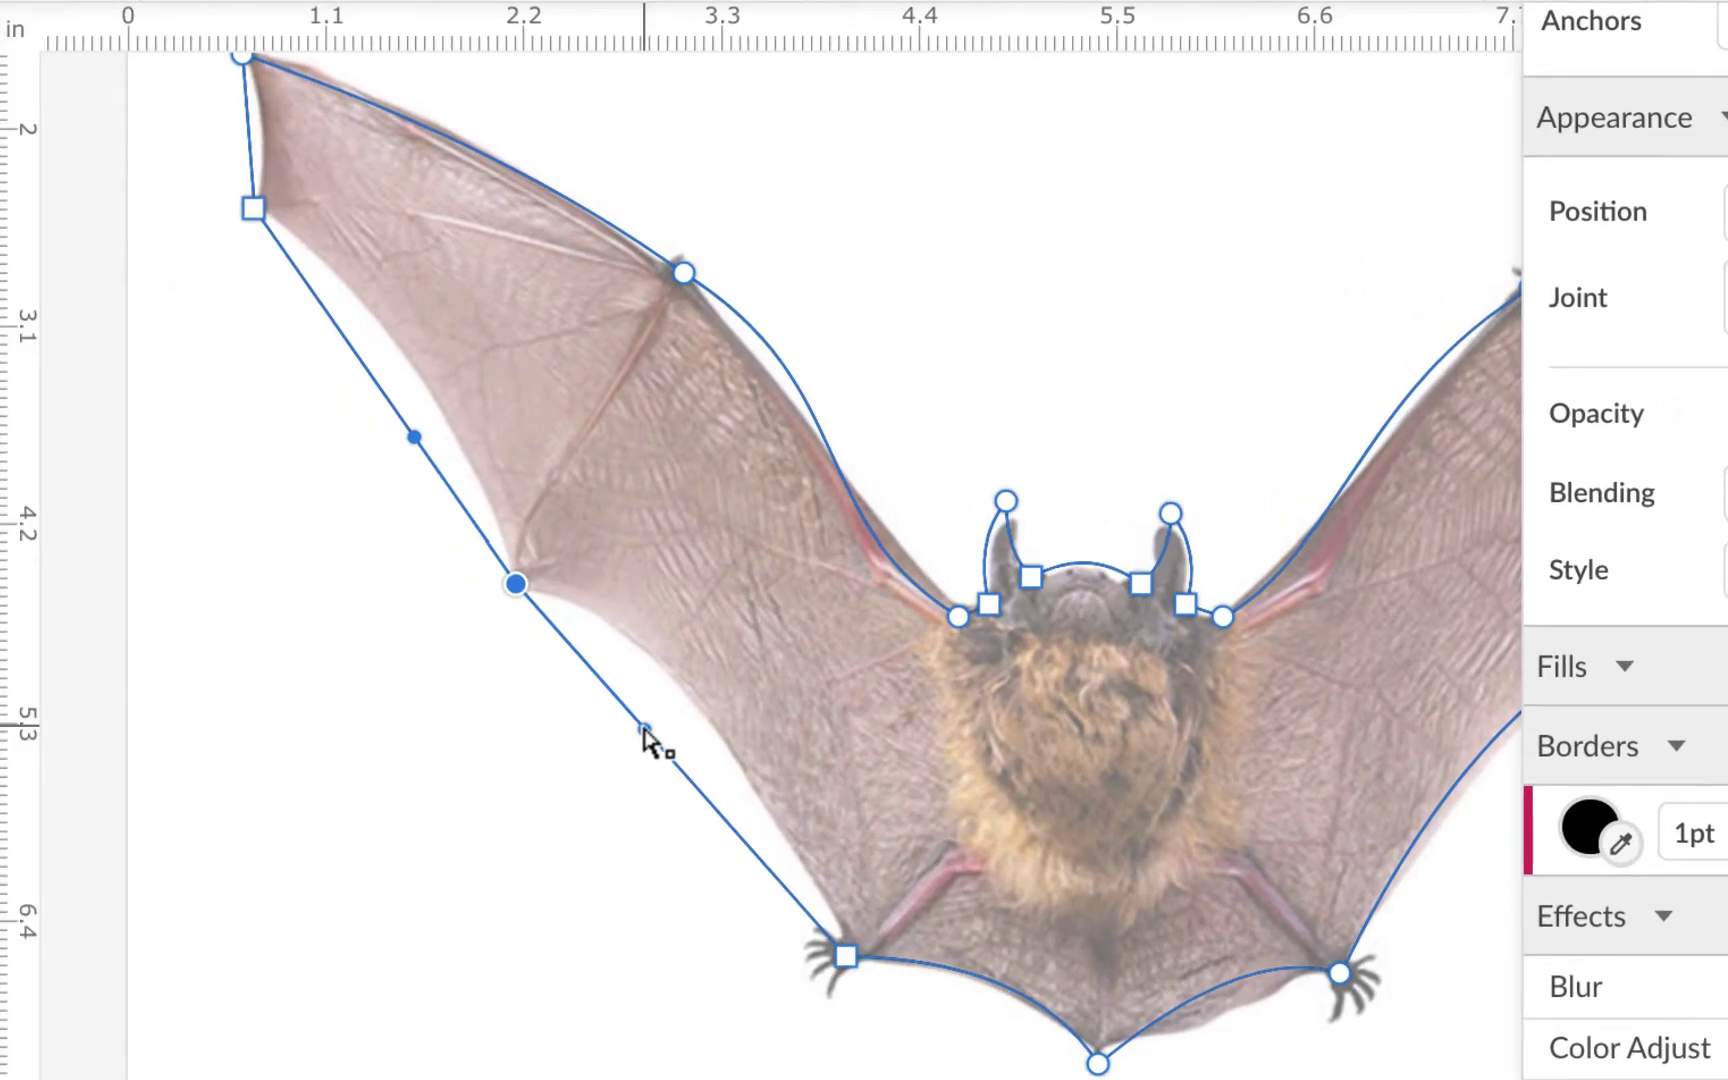
drag(644, 729, 699, 607)
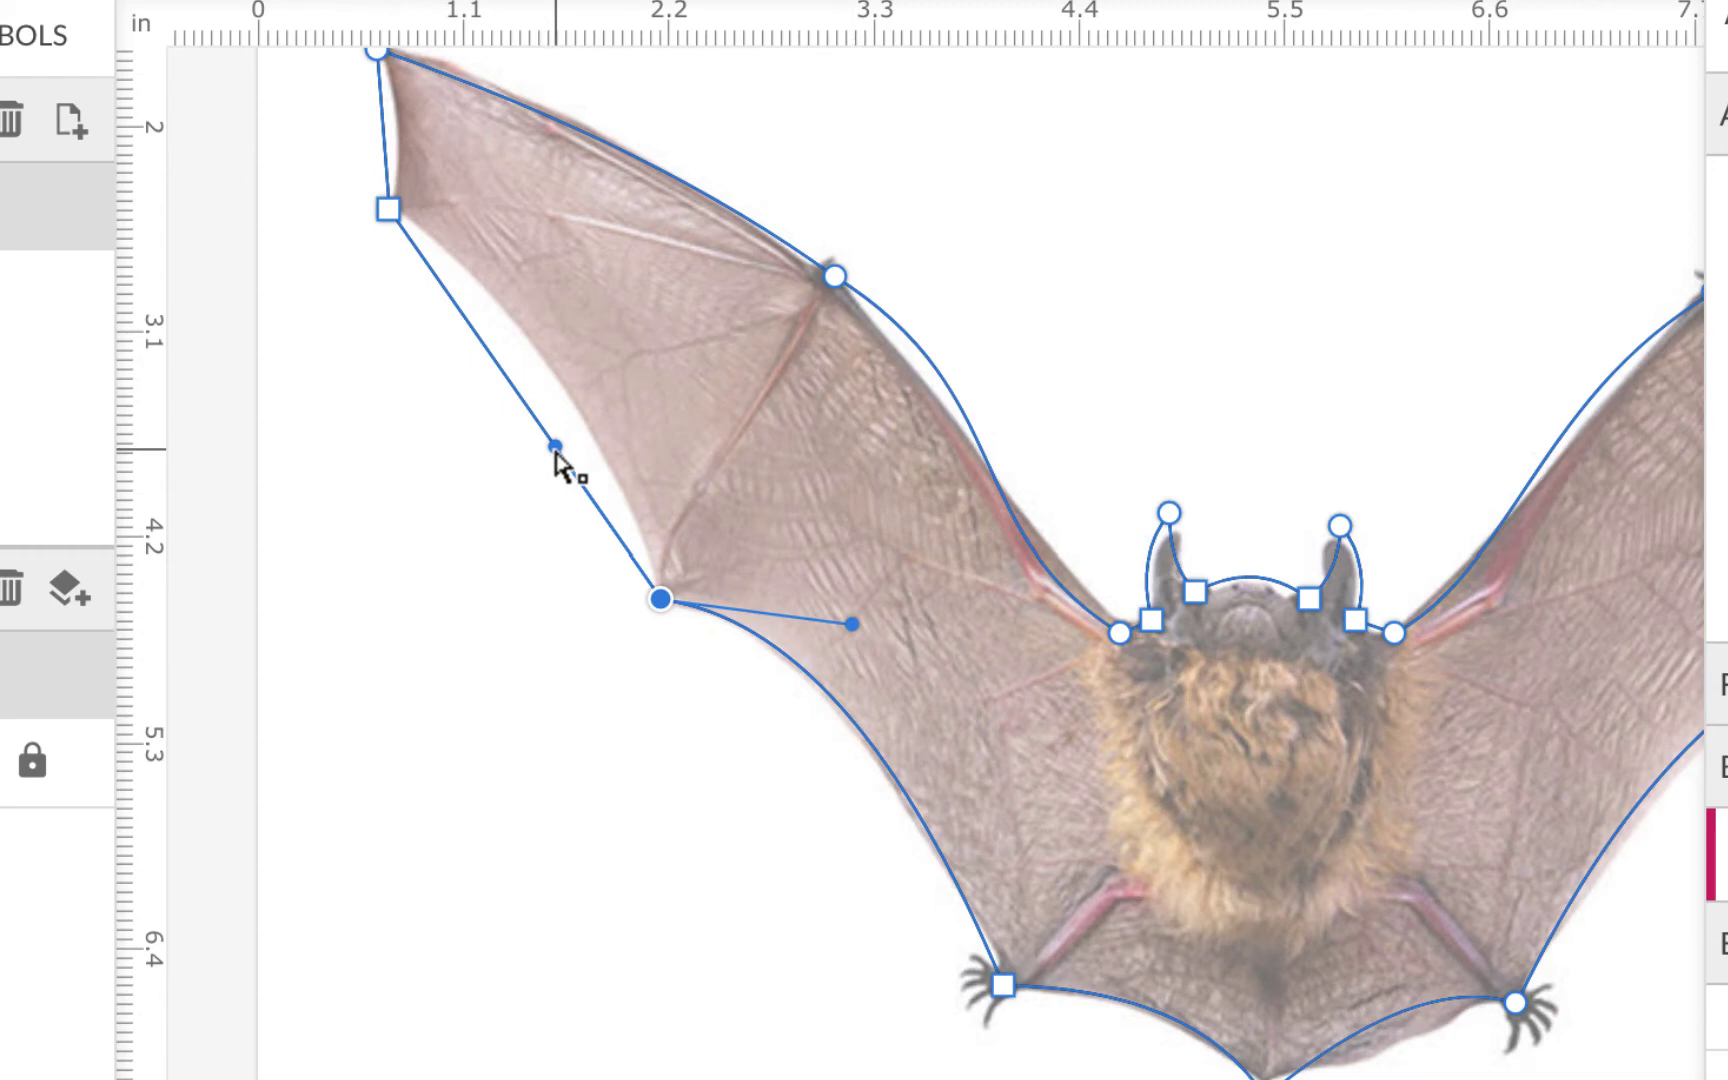
drag(556, 452, 642, 394)
- Bend the short segment at the left wingtip slightly inward to match the photo
scroll(640, 396, up, 3)
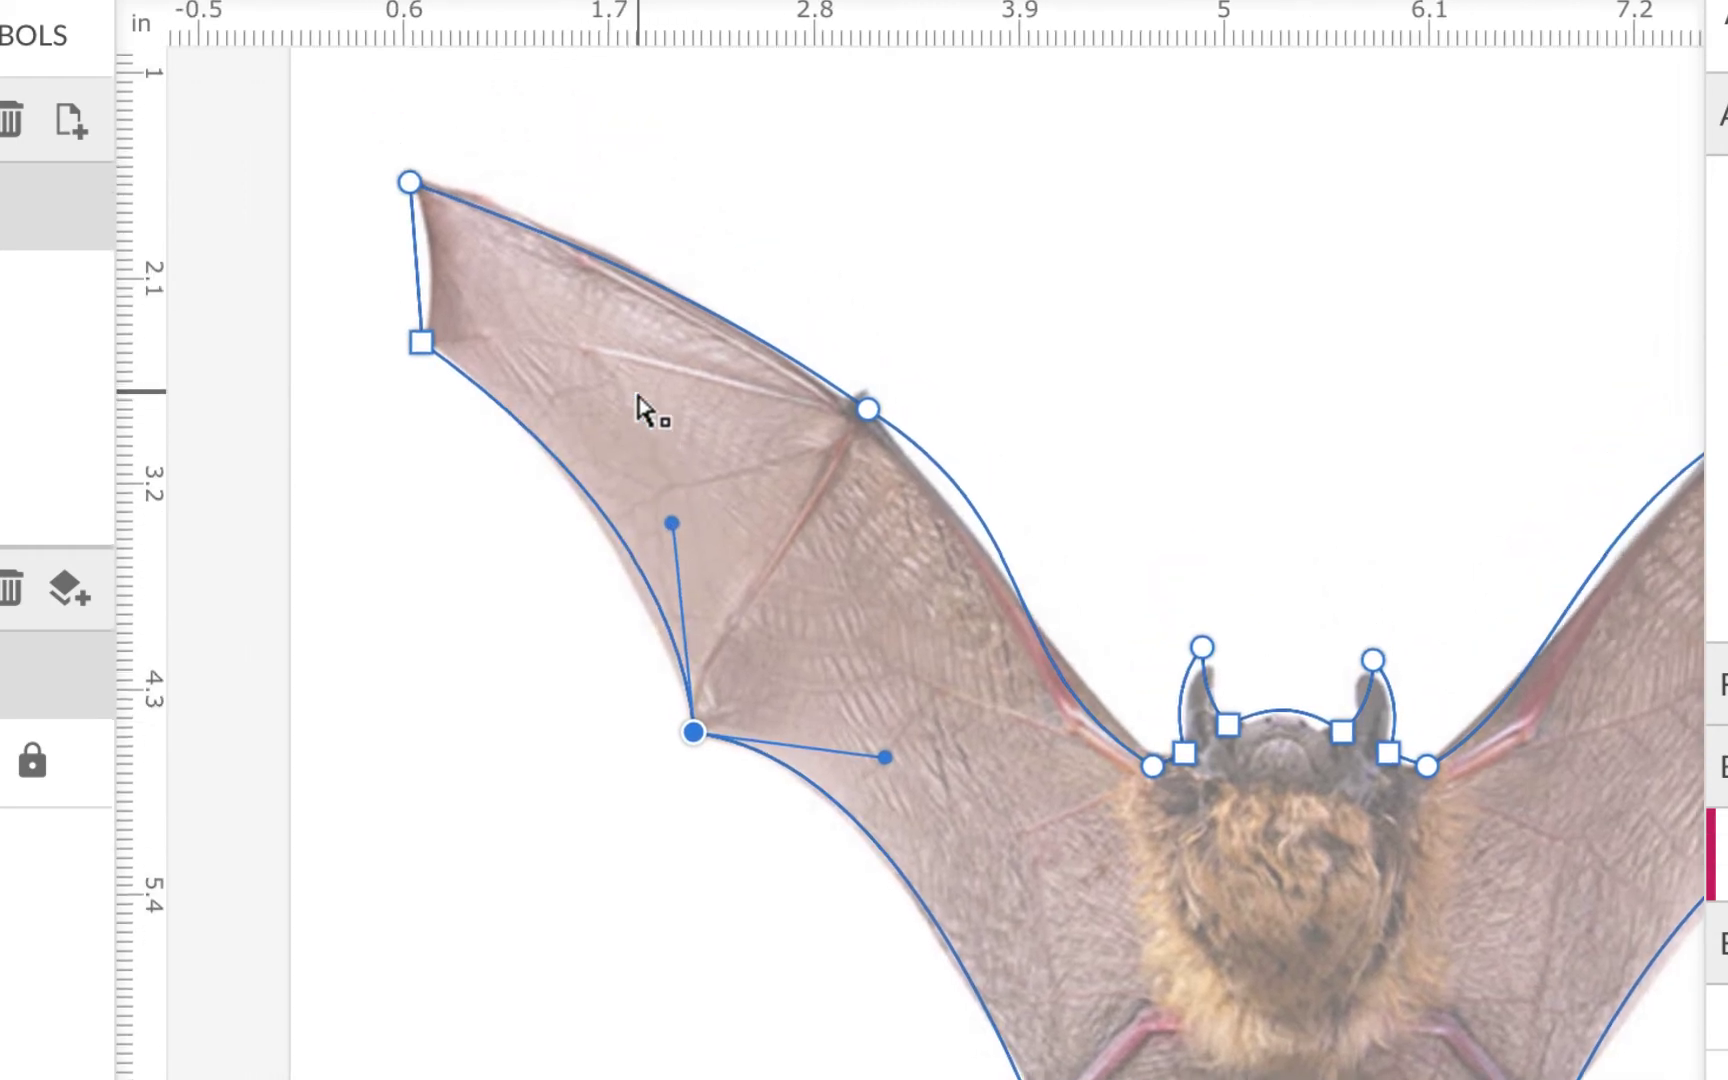
click(437, 396)
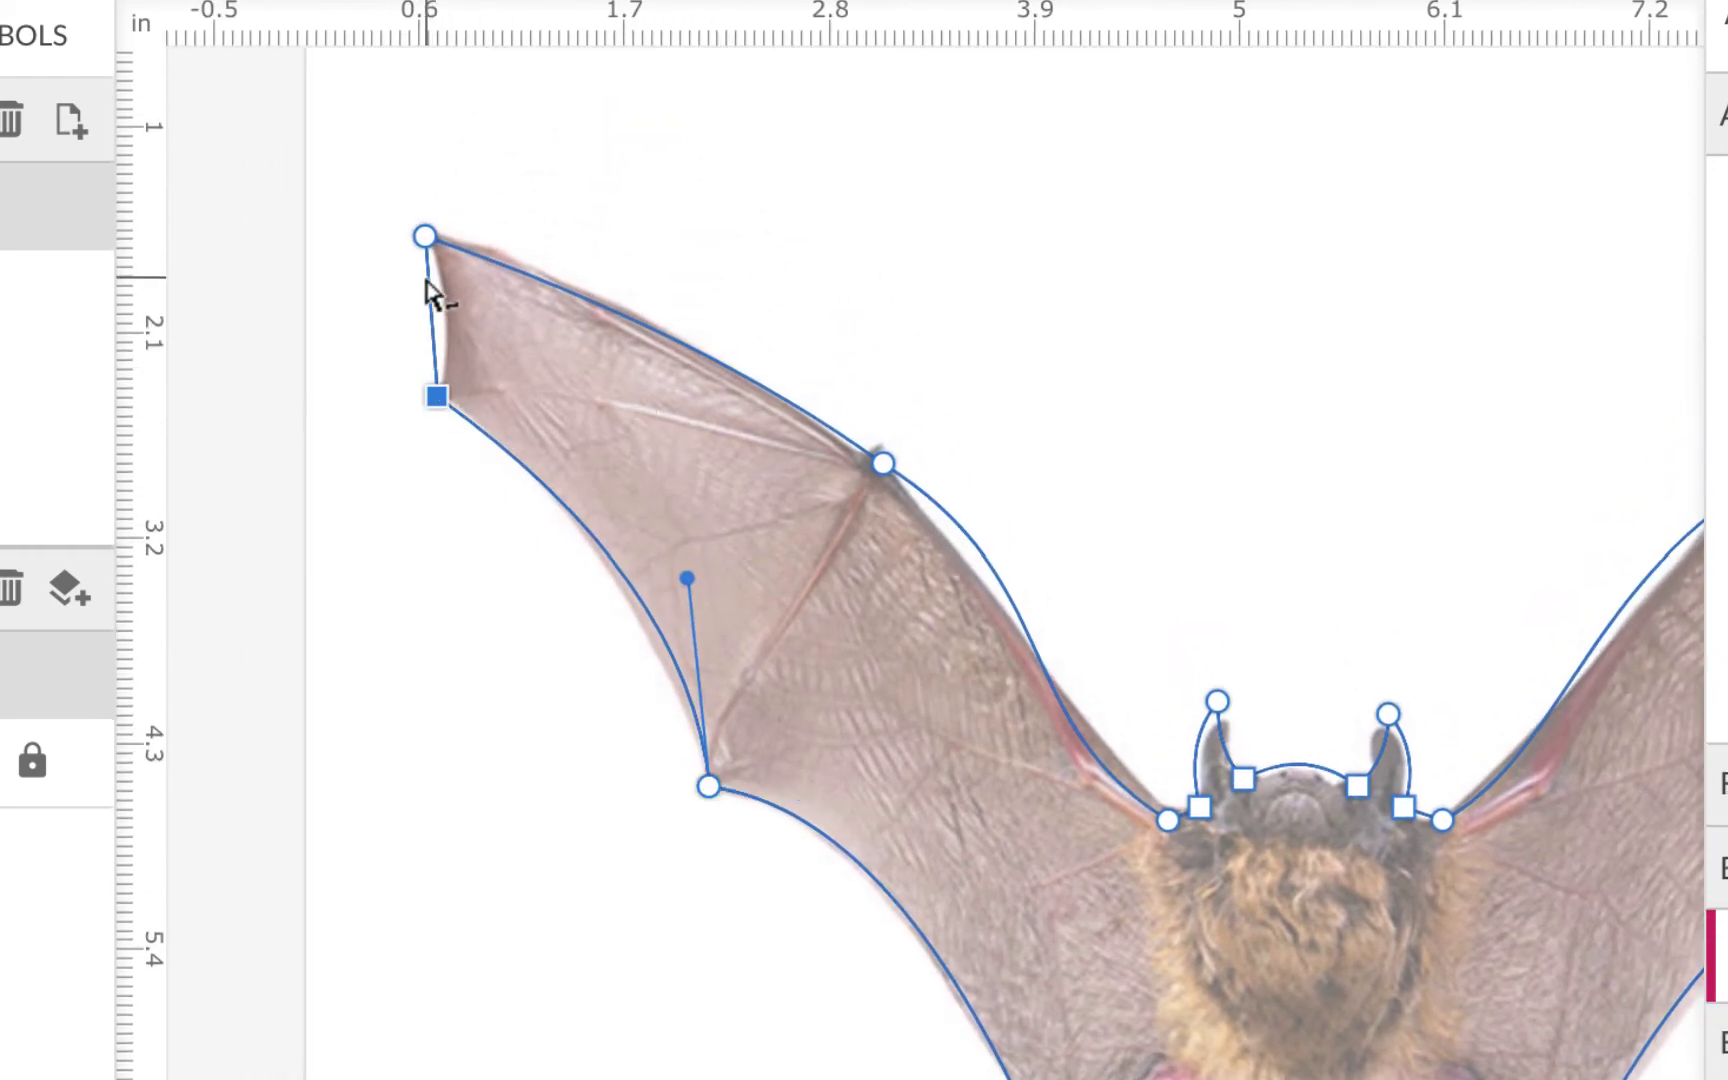
drag(428, 312, 450, 314)
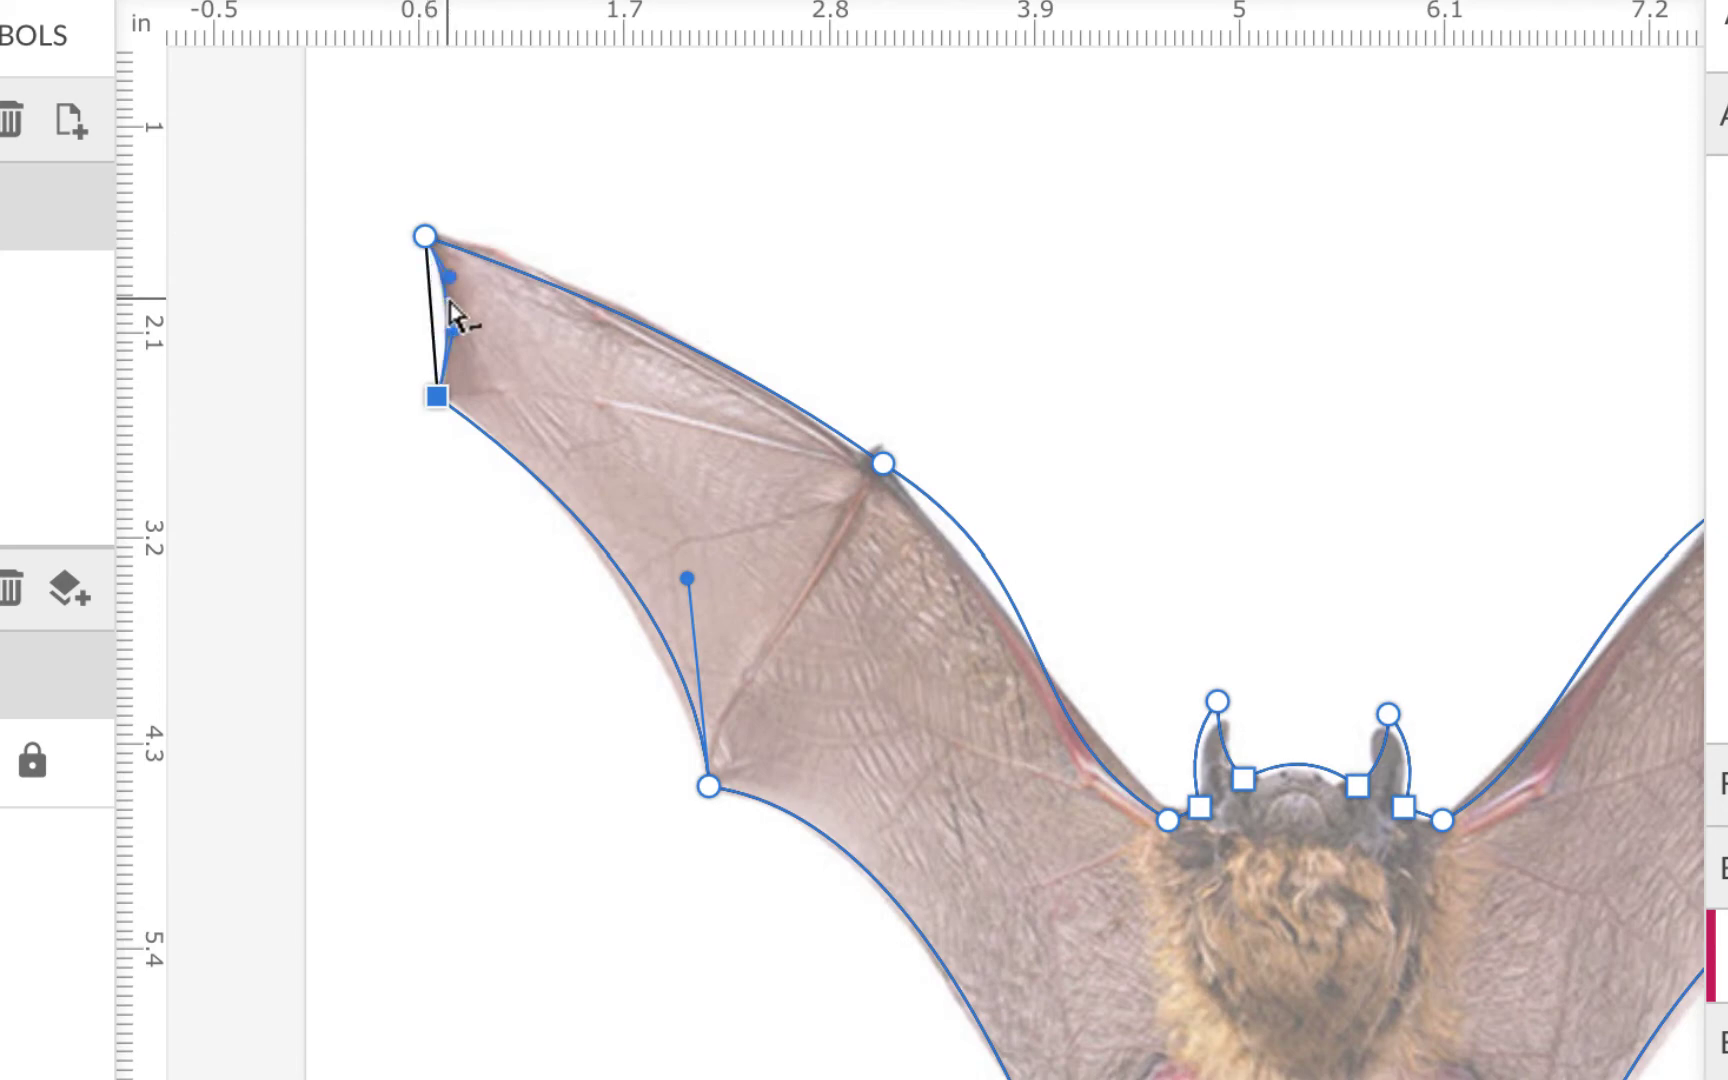
- Add a black fill to the finished bat path
scroll(783, 532, right, 10)
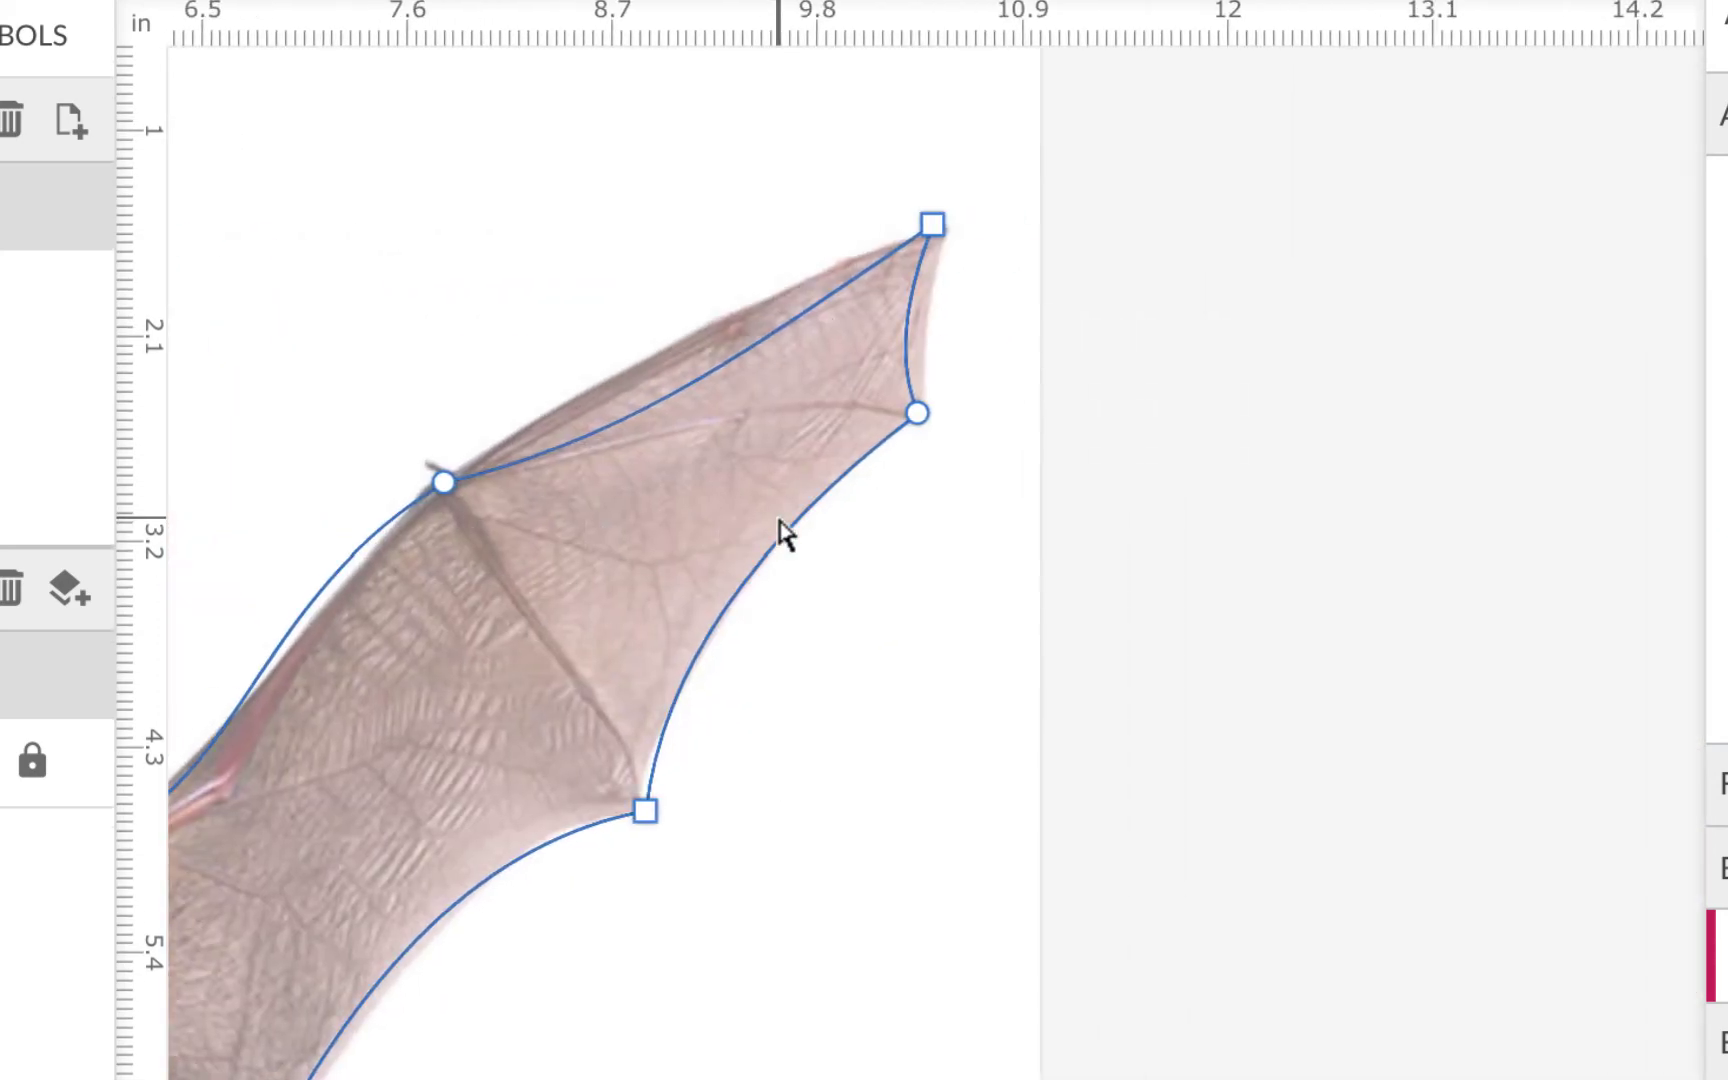
scroll(771, 370, left, 6)
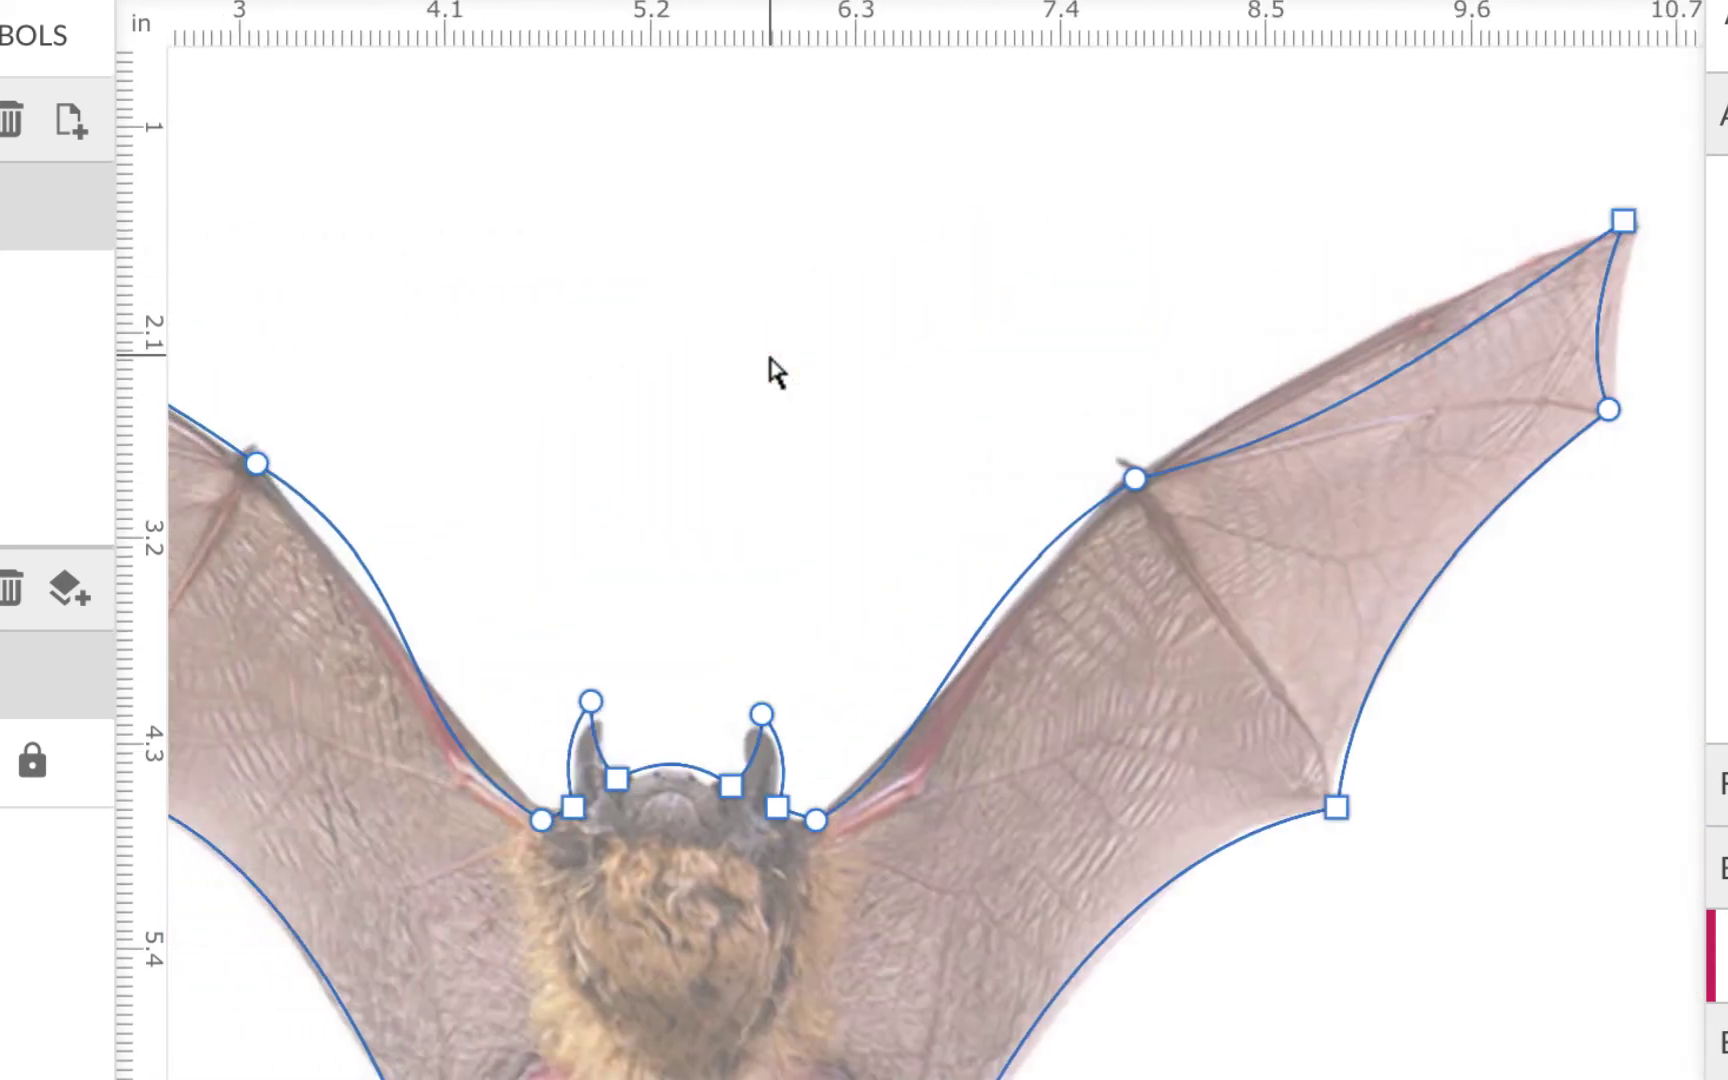
scroll(778, 373, down, 5)
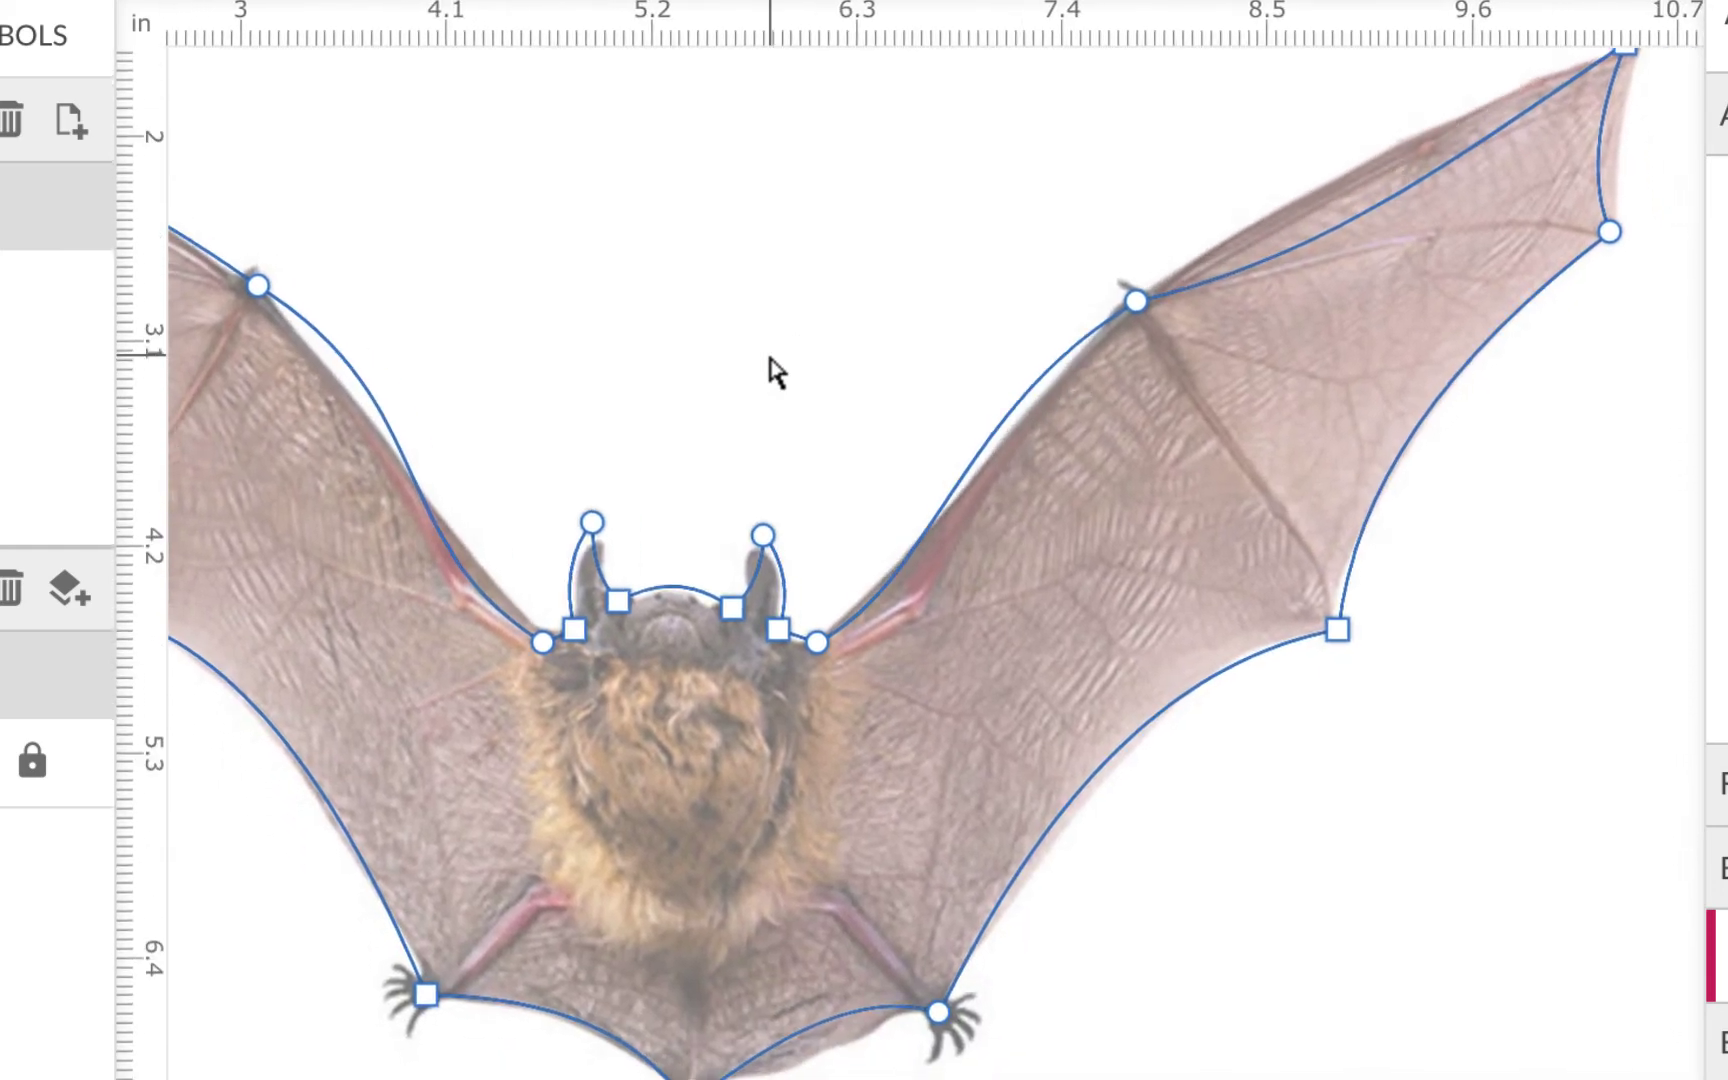
key(ctrl+0)
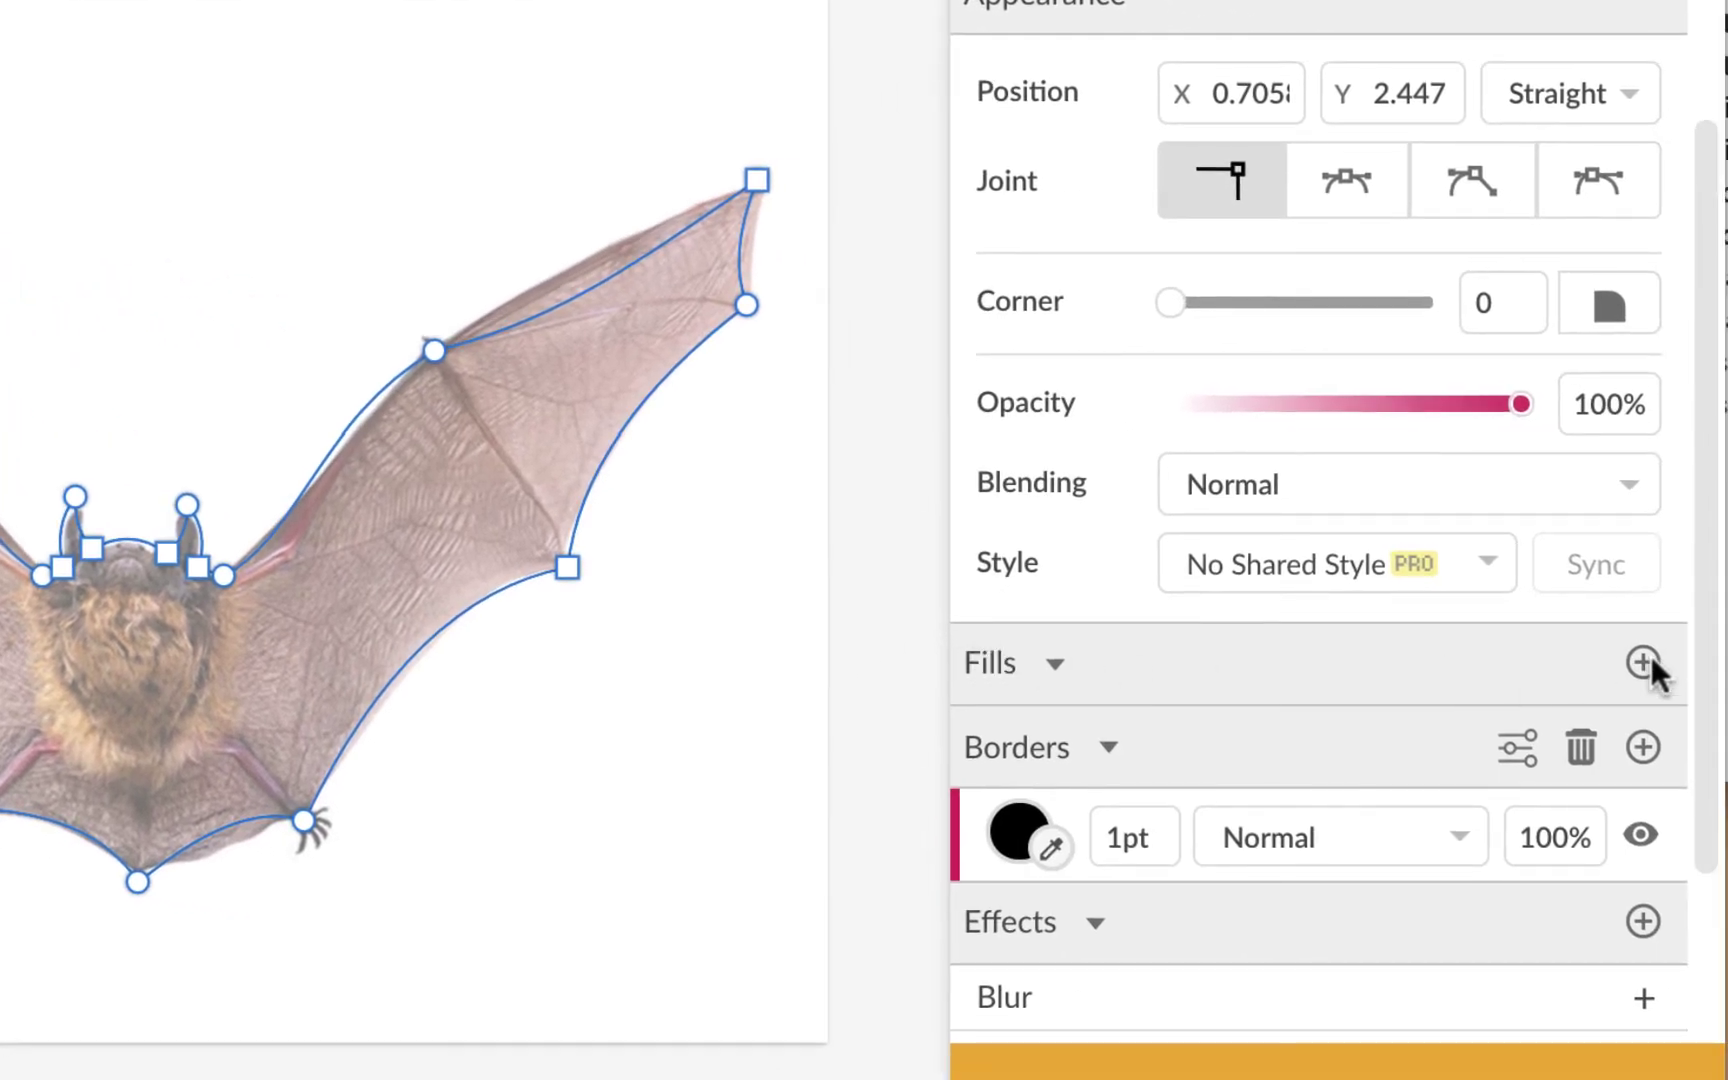
click(1643, 662)
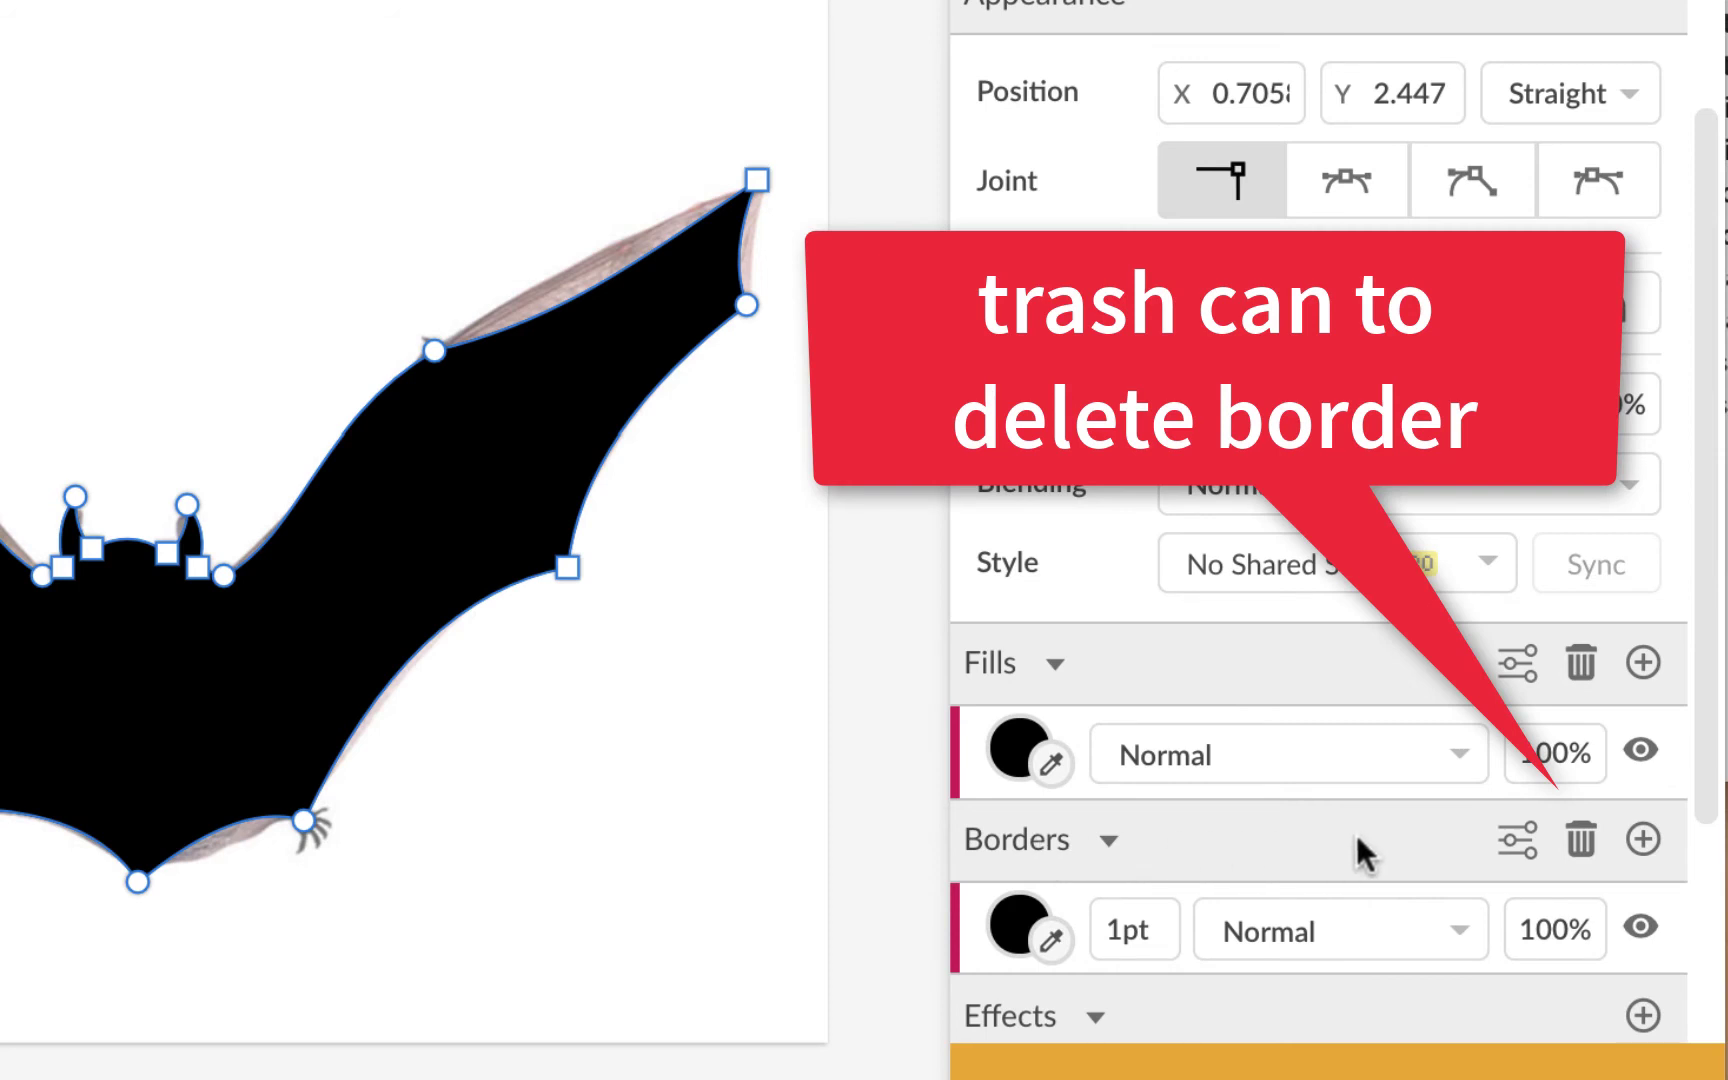
- Delete the border from the bat path and activate the Pointer tool
click(1580, 840)
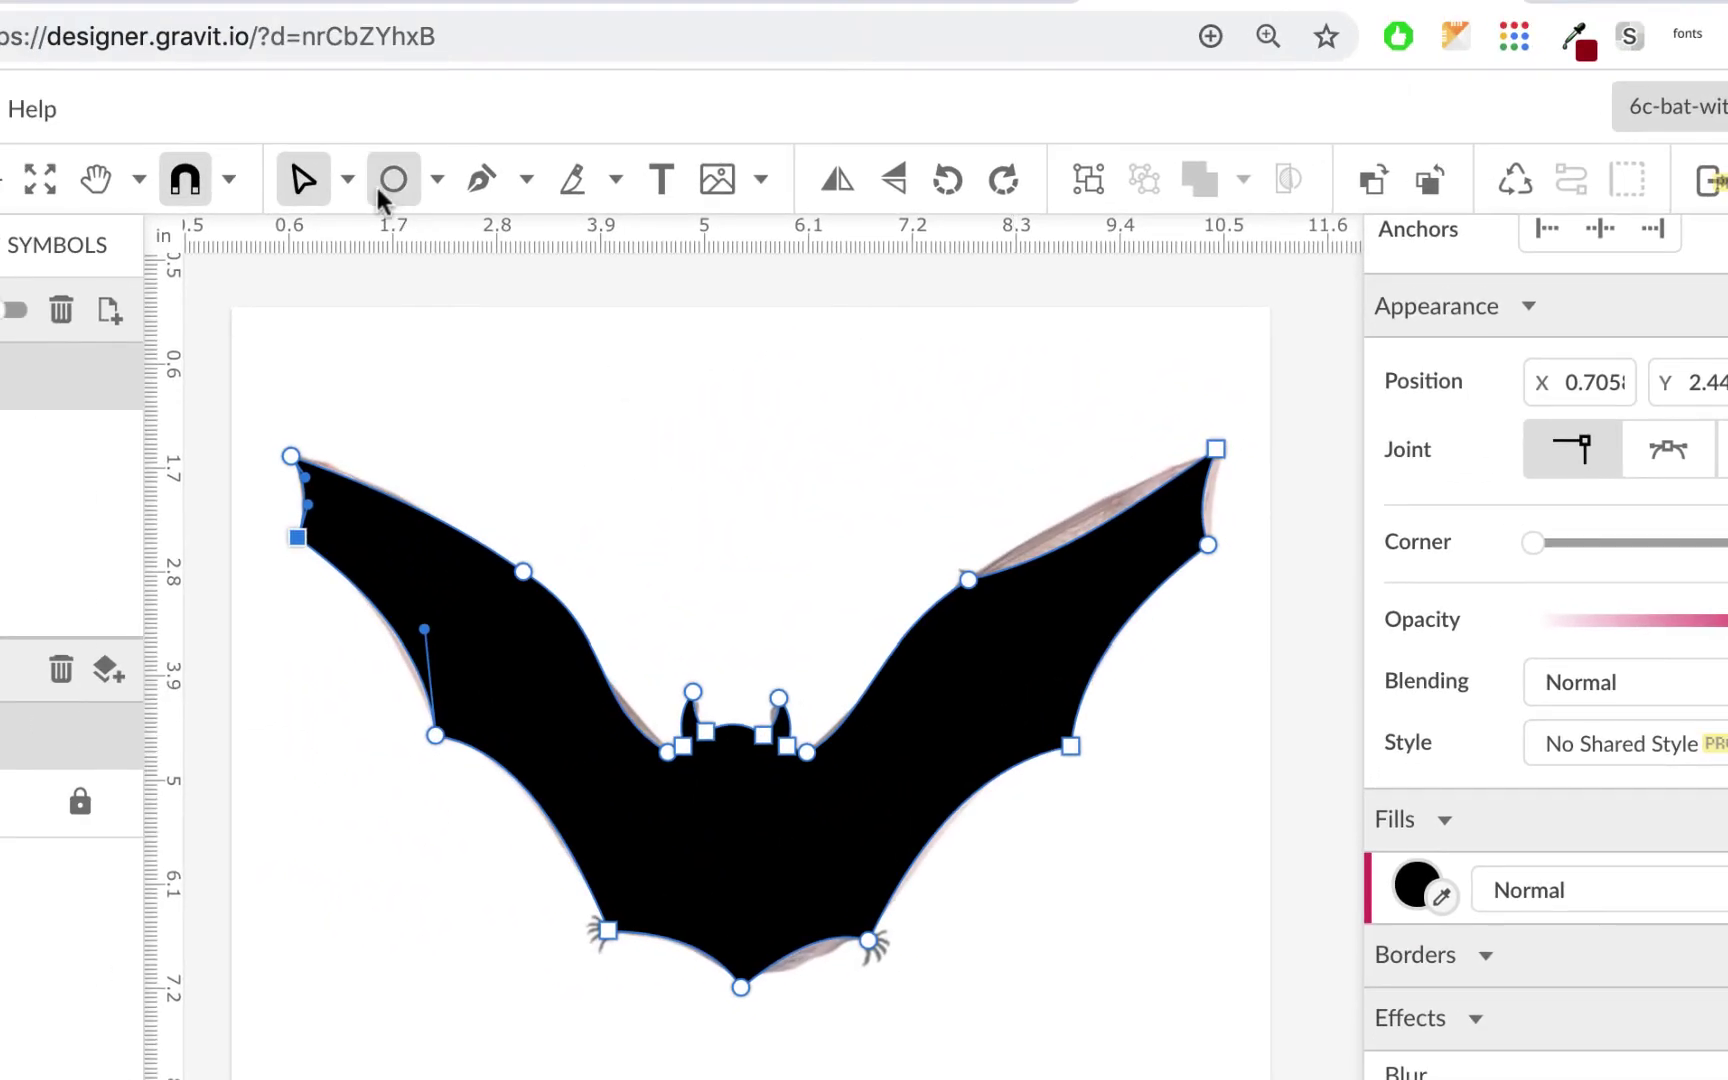
click(347, 179)
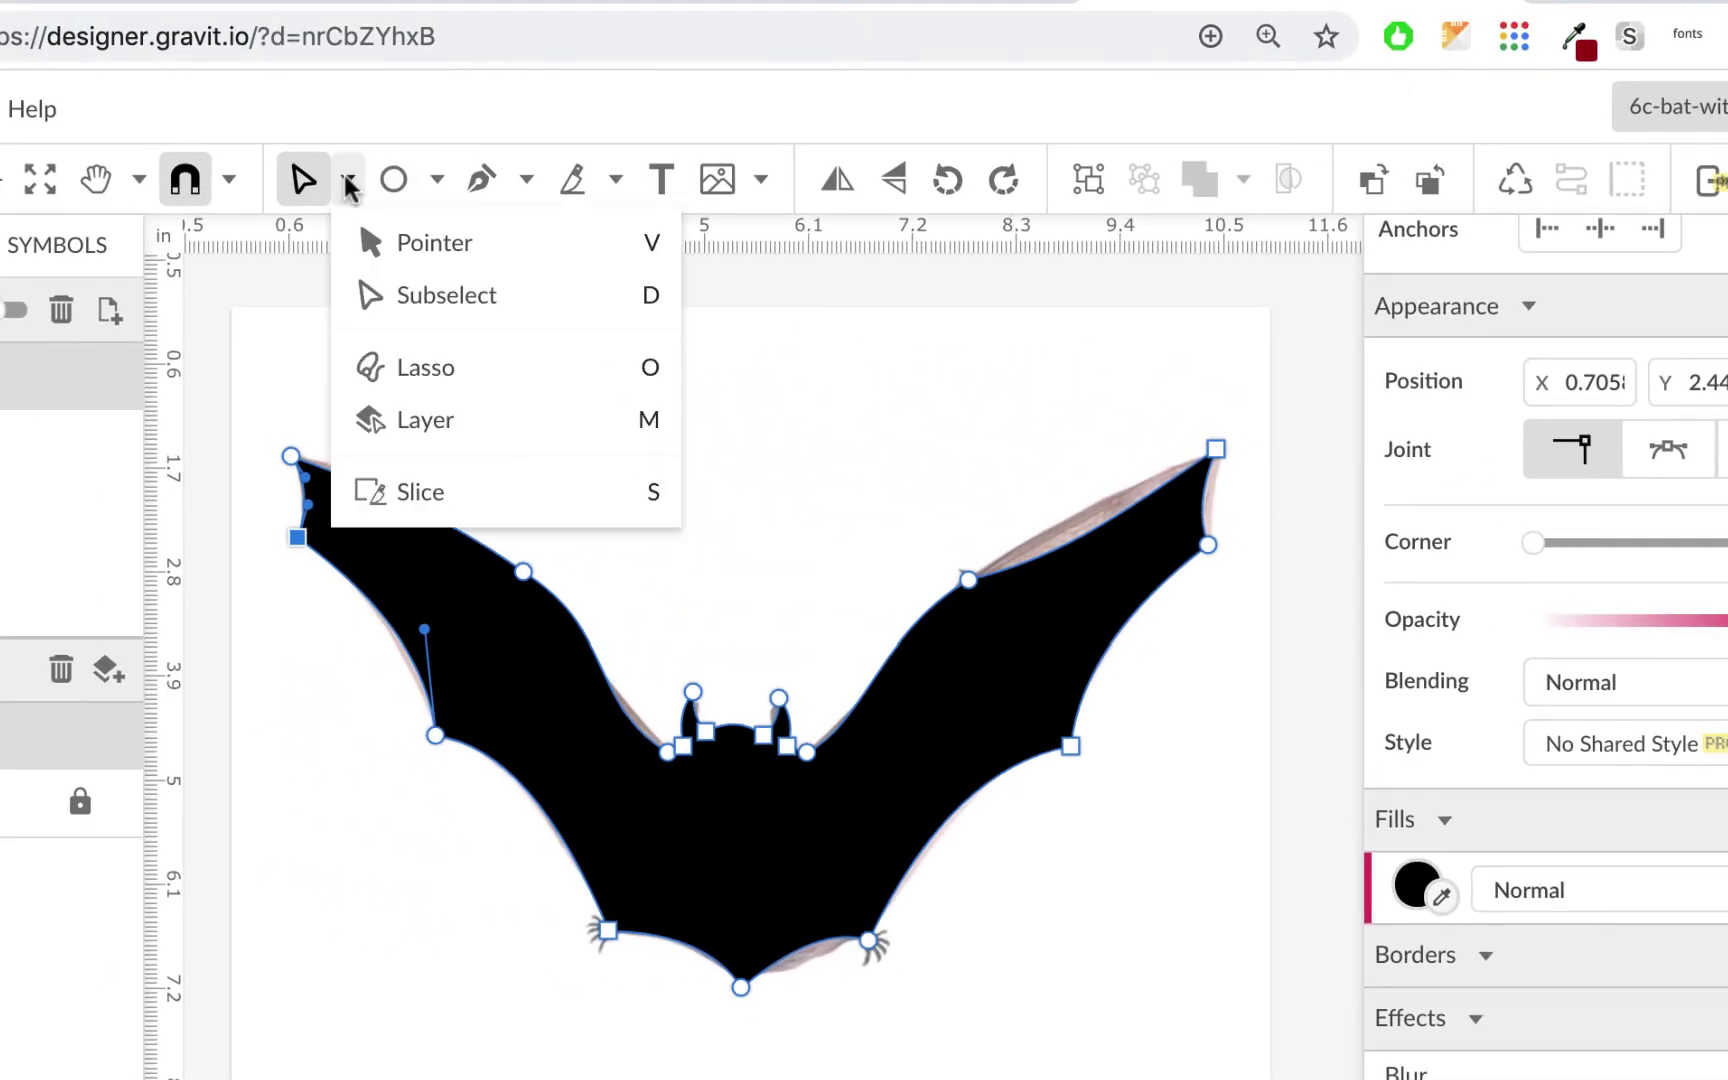
click(390, 238)
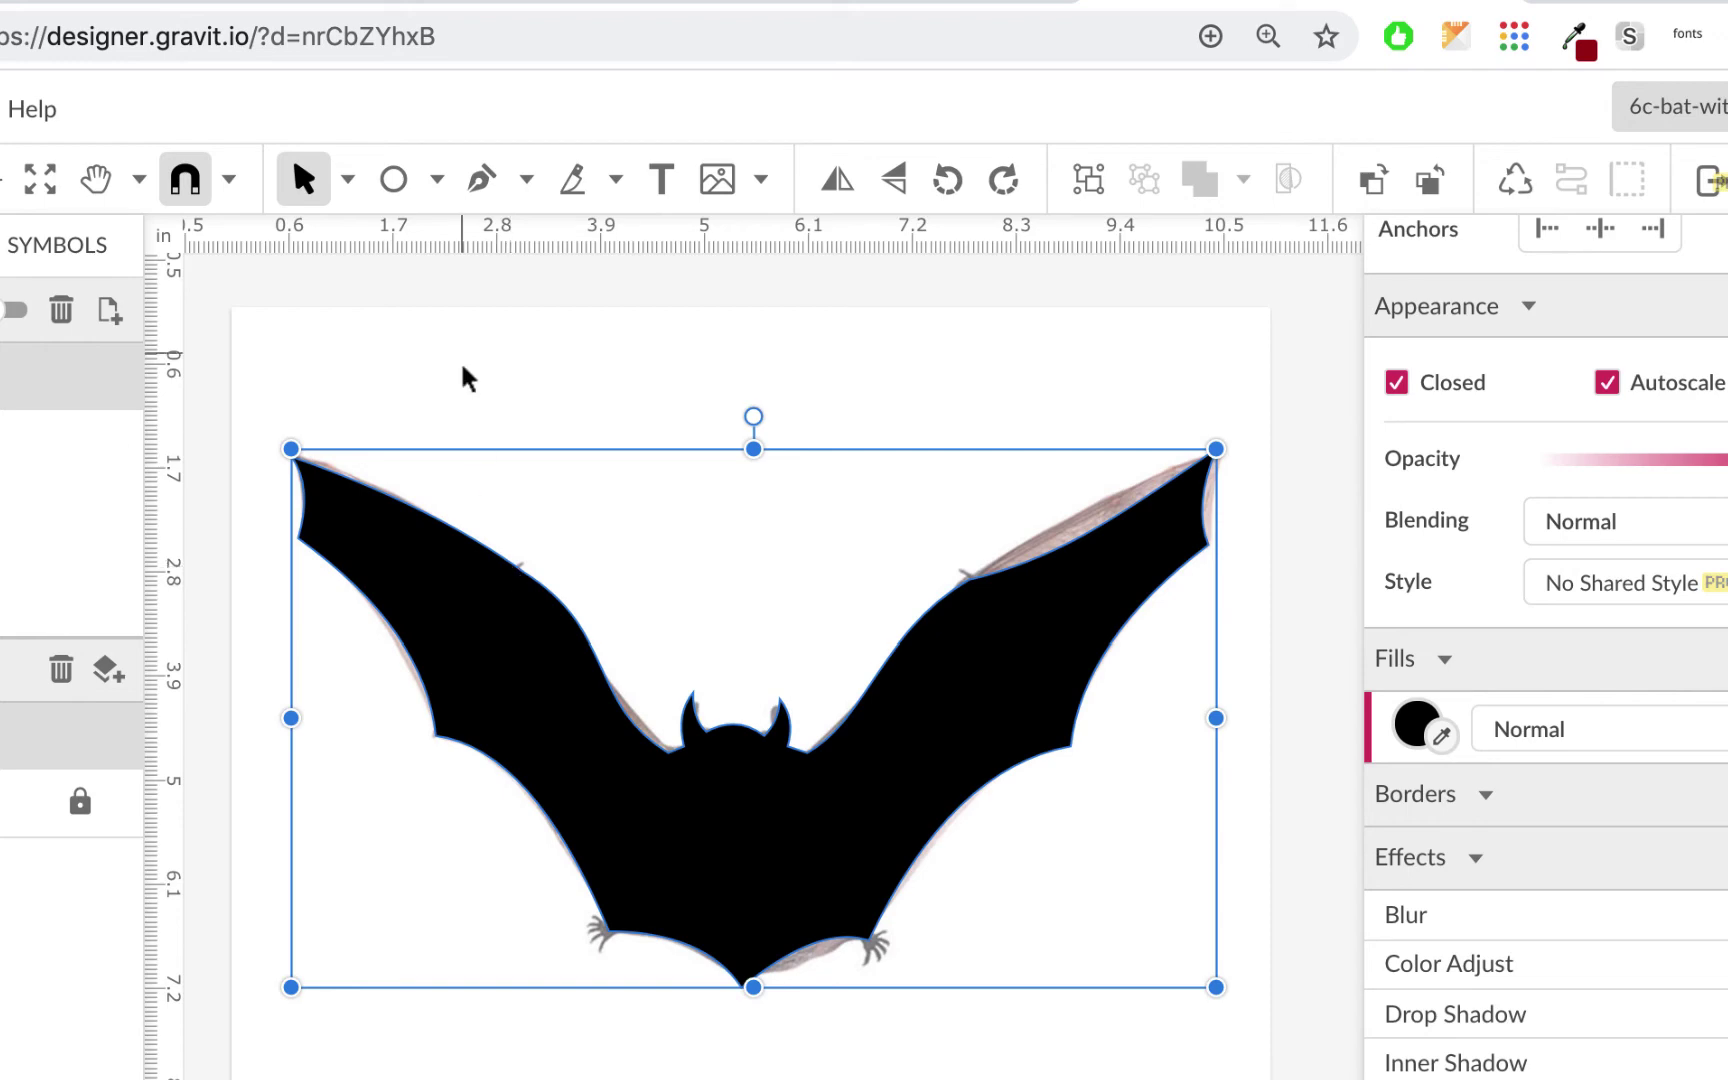
- Bend the left wing's upper edge inward between the wingtip and the wing joint to match the right wing
click(347, 182)
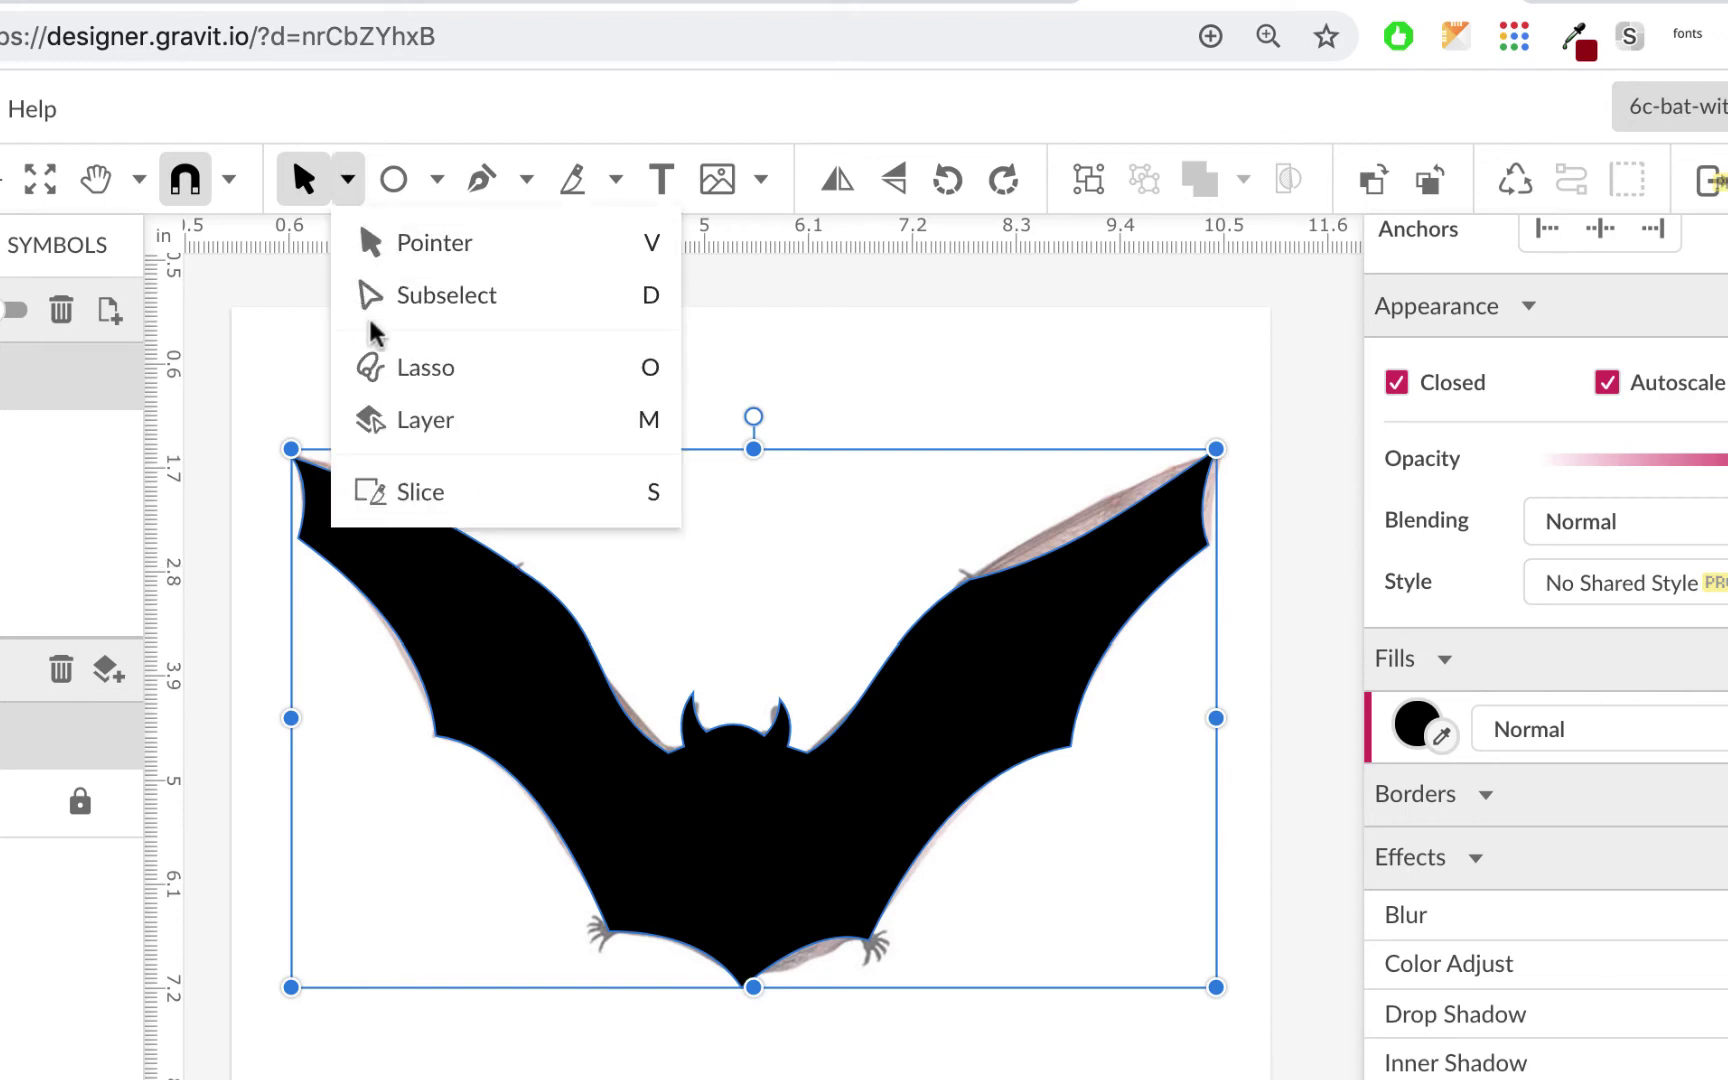
click(388, 297)
click(525, 573)
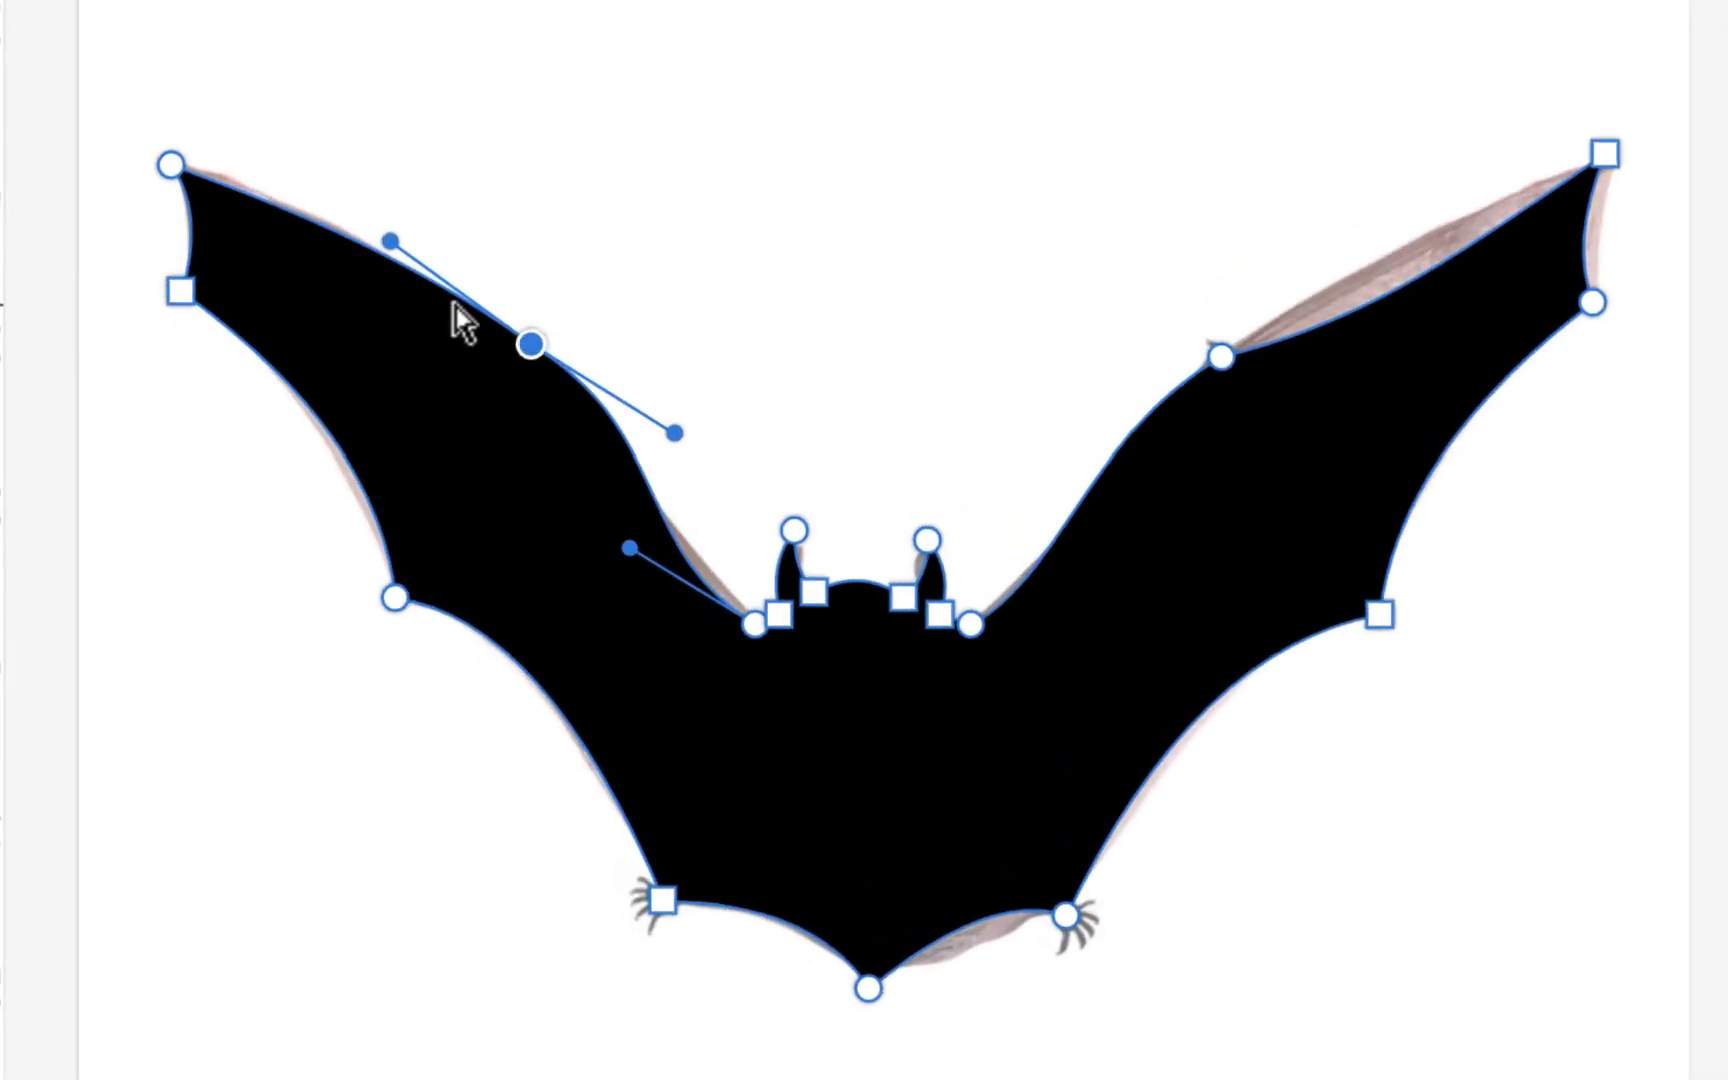
drag(383, 227, 346, 293)
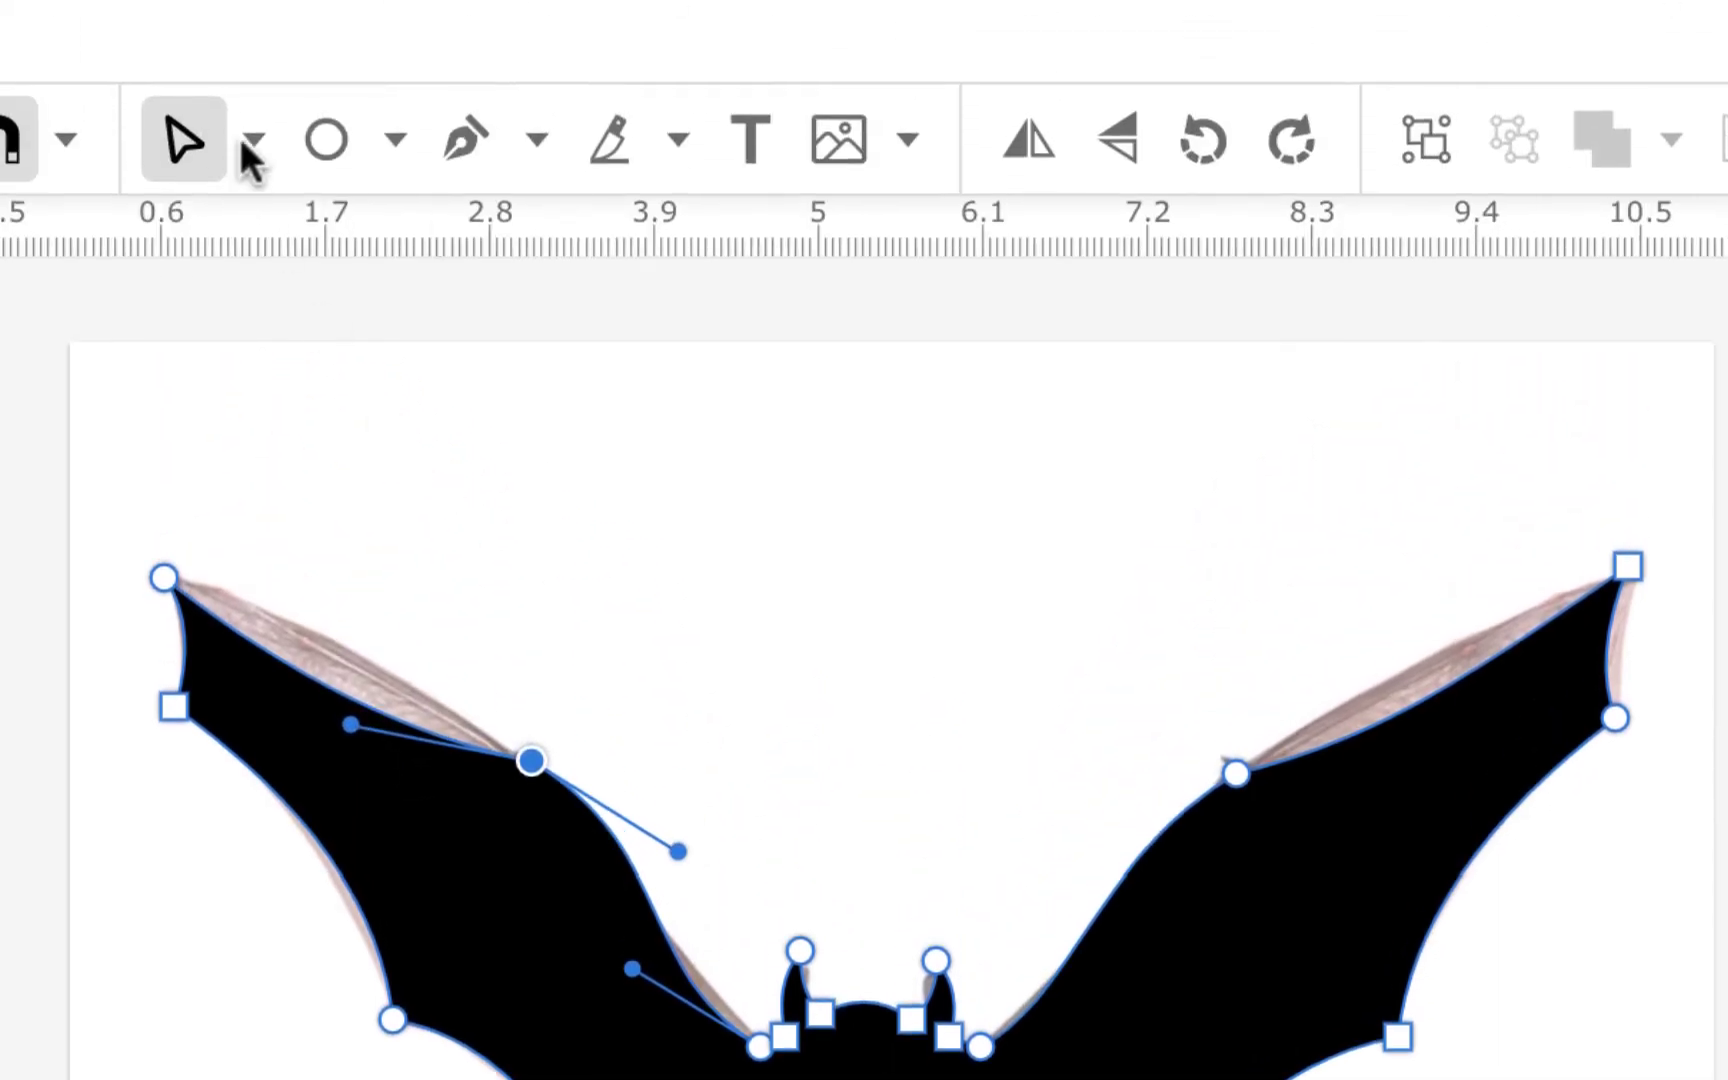
- Switch to the Pointer tool and hide the bat photo layer
click(252, 140)
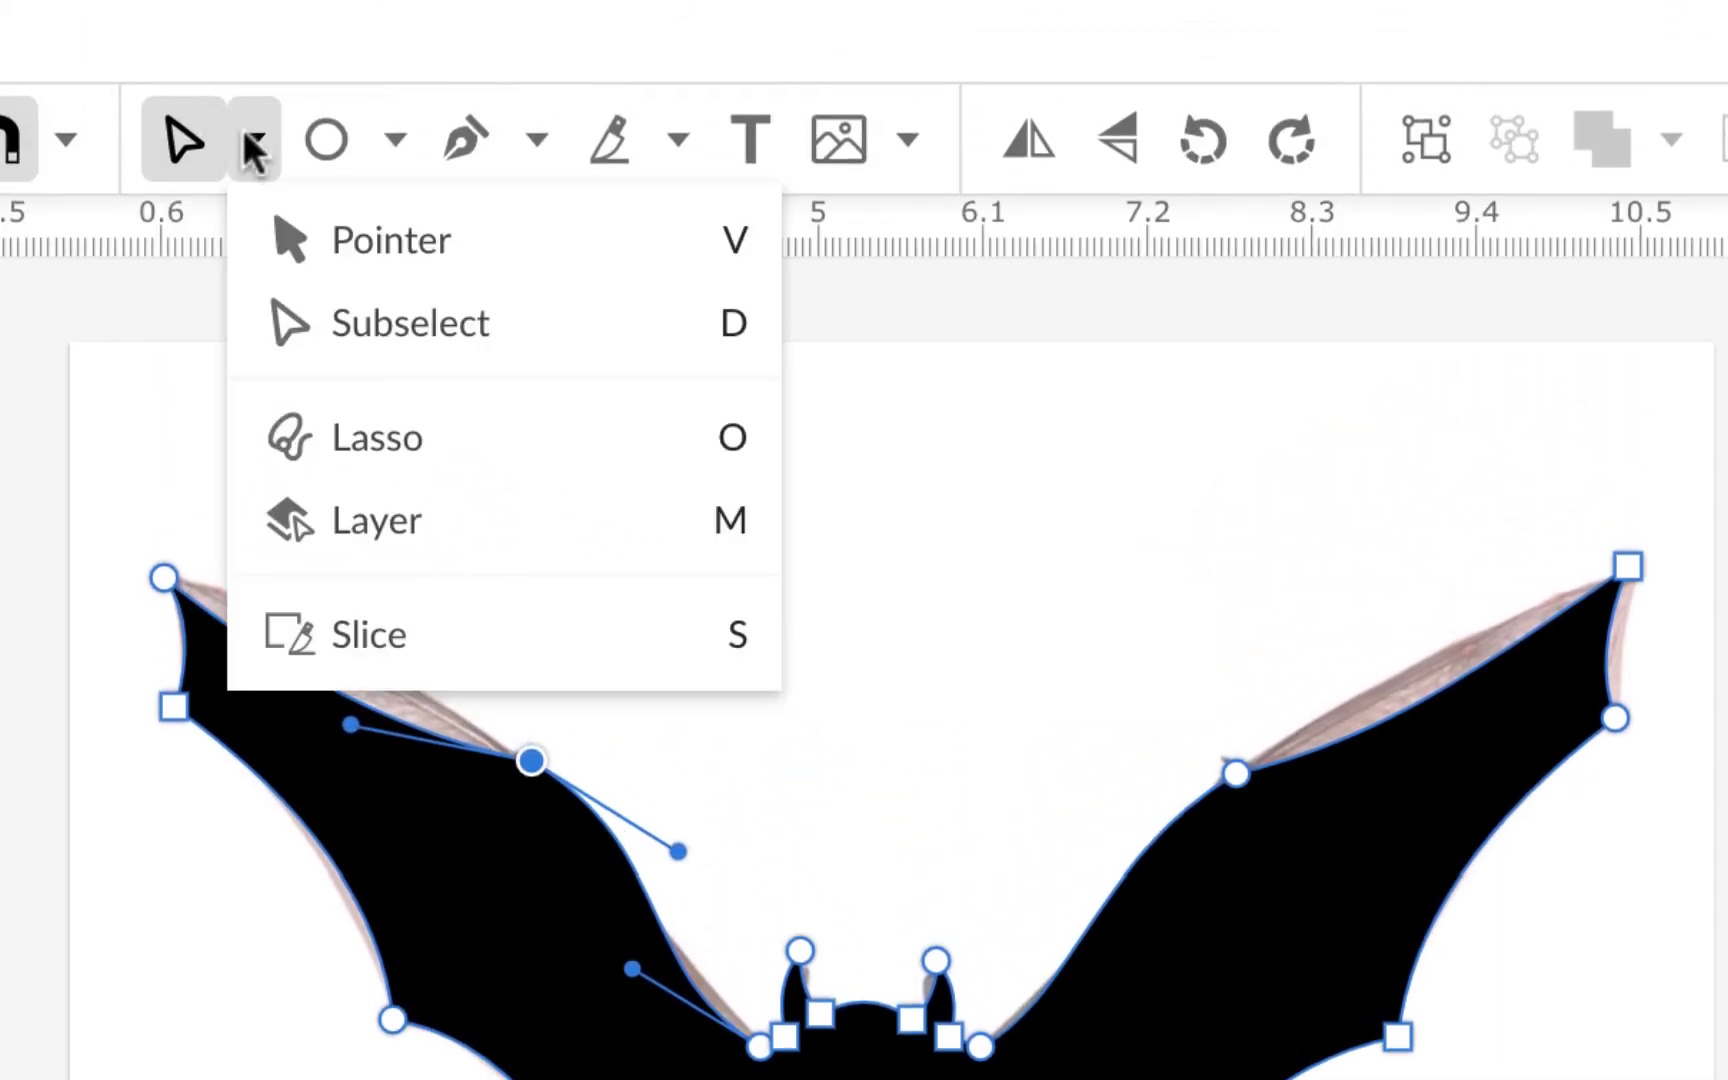
click(292, 245)
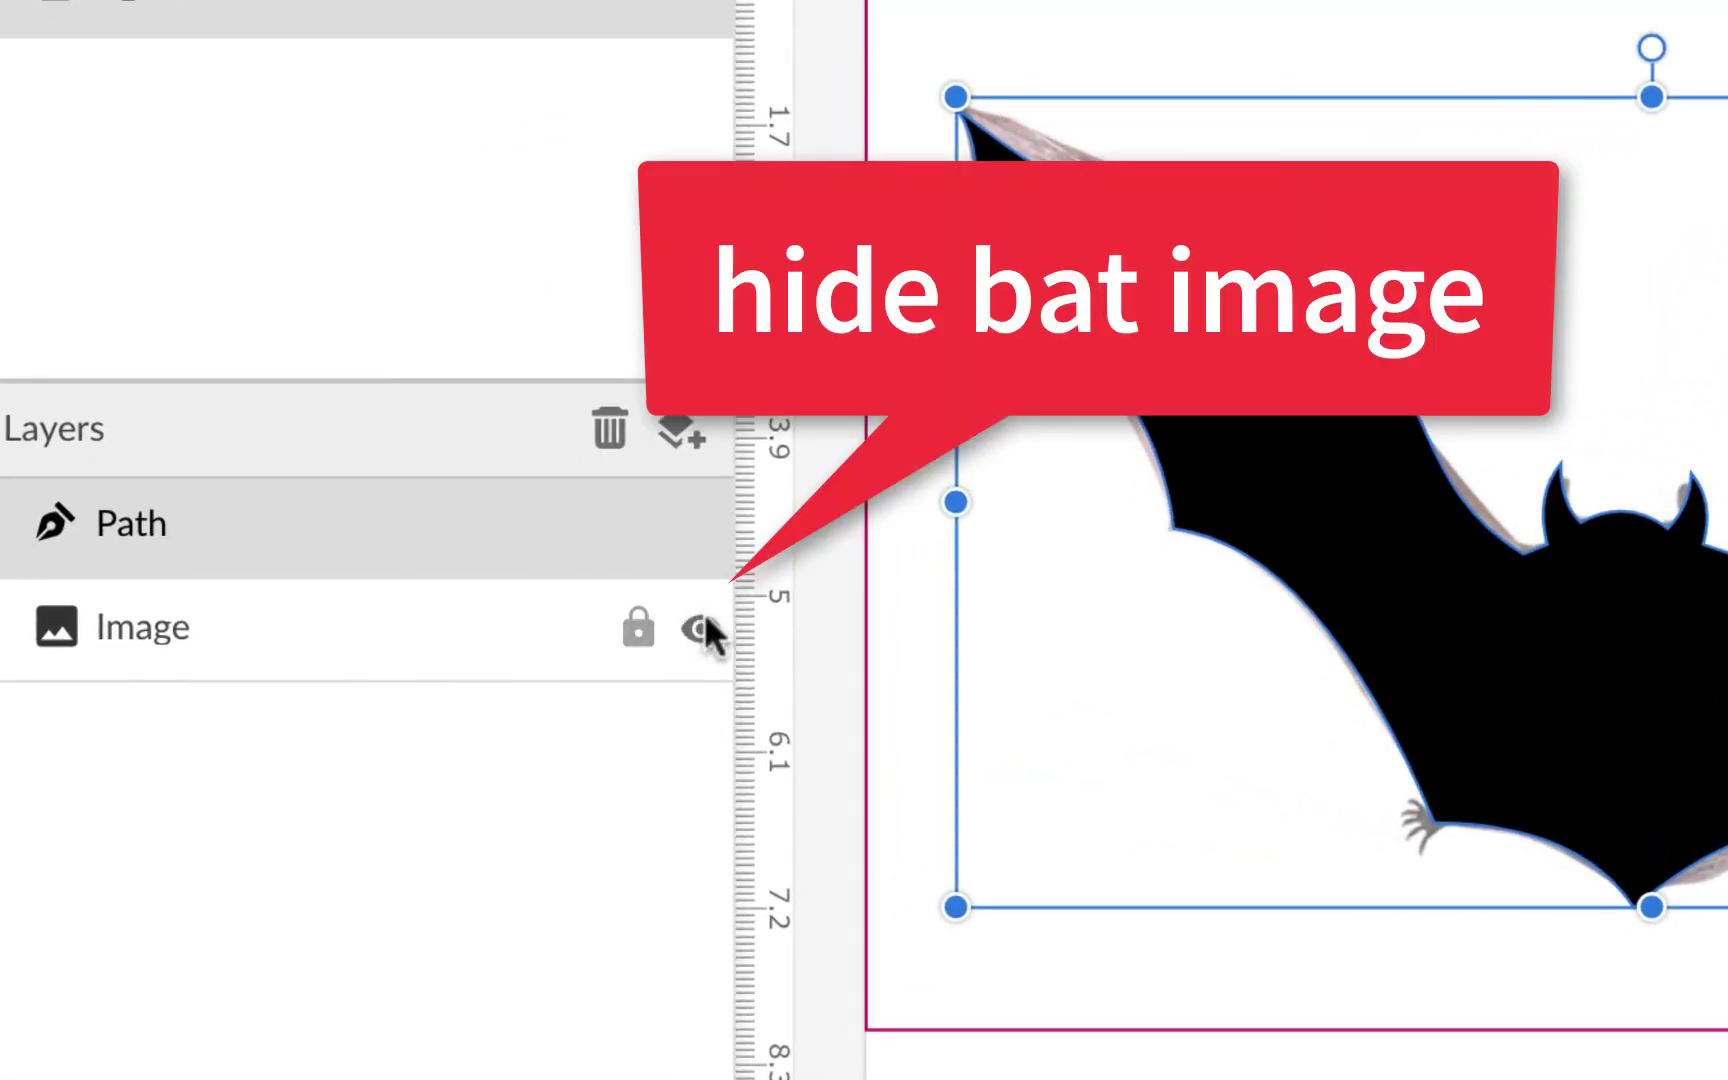
click(702, 627)
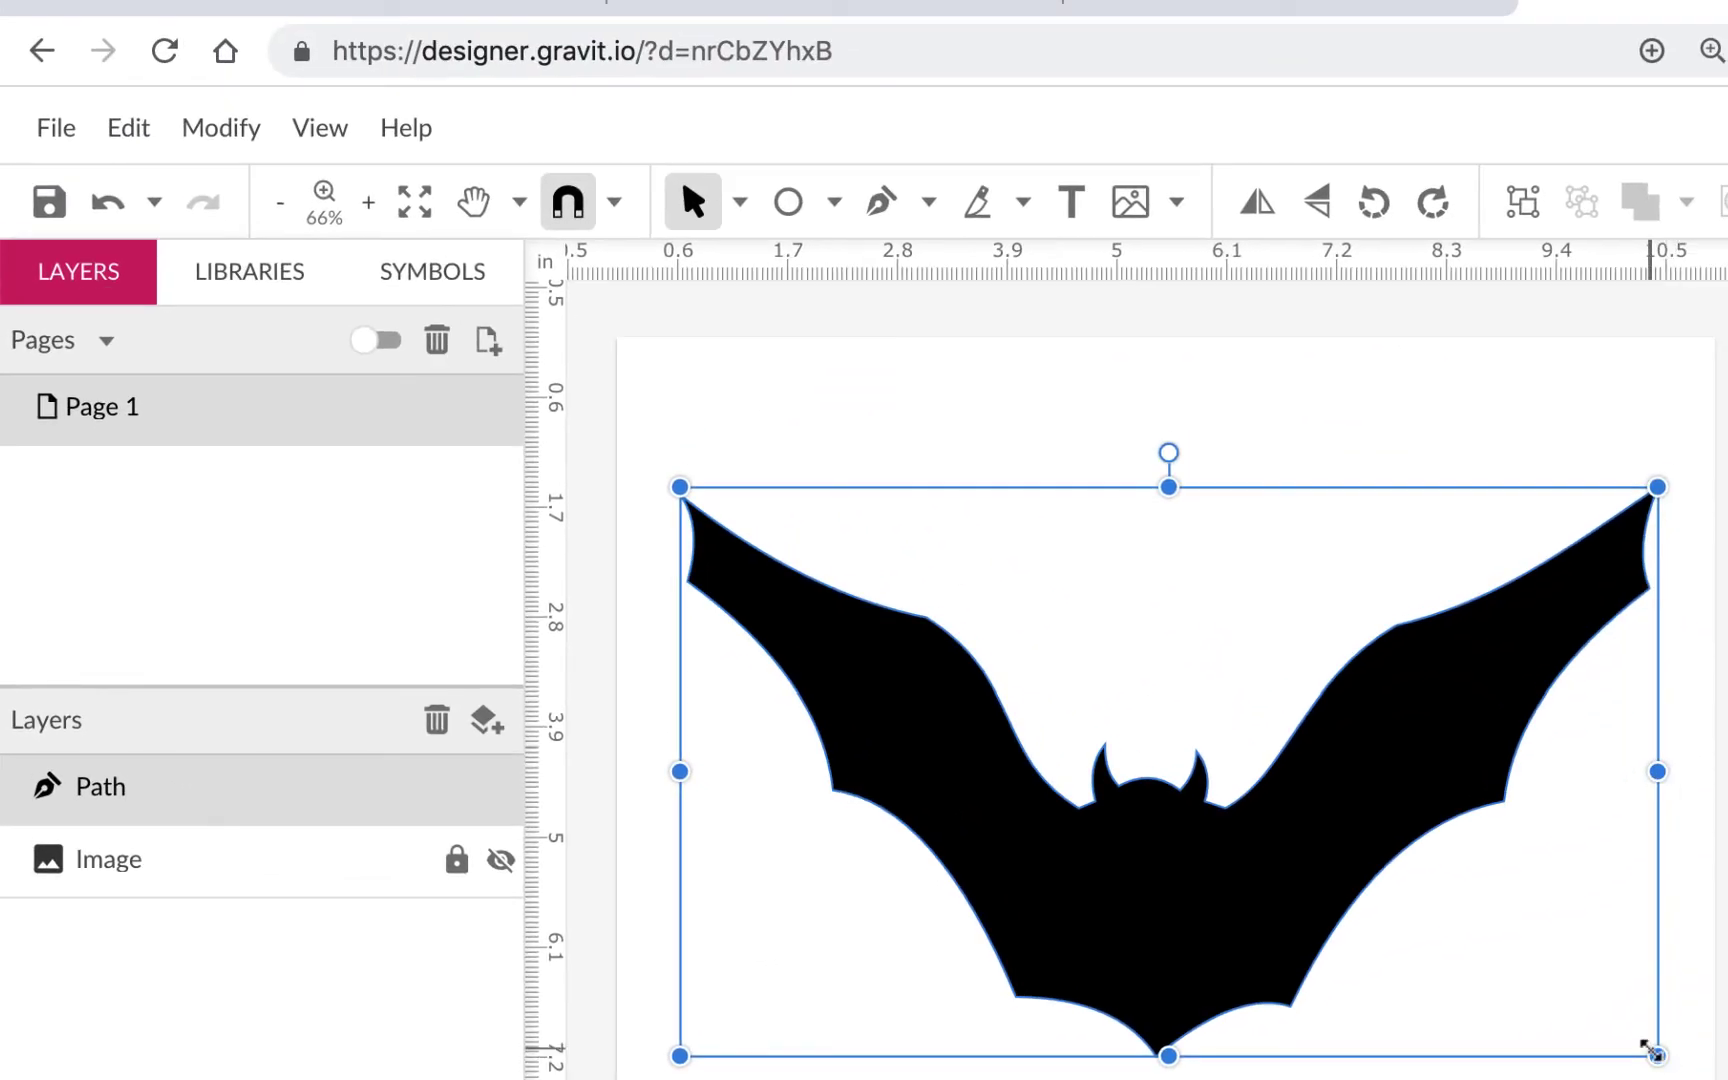
- Scale the bat silhouette down to about 7.5 in wide and save the design
drag(1650, 1050, 1430, 923)
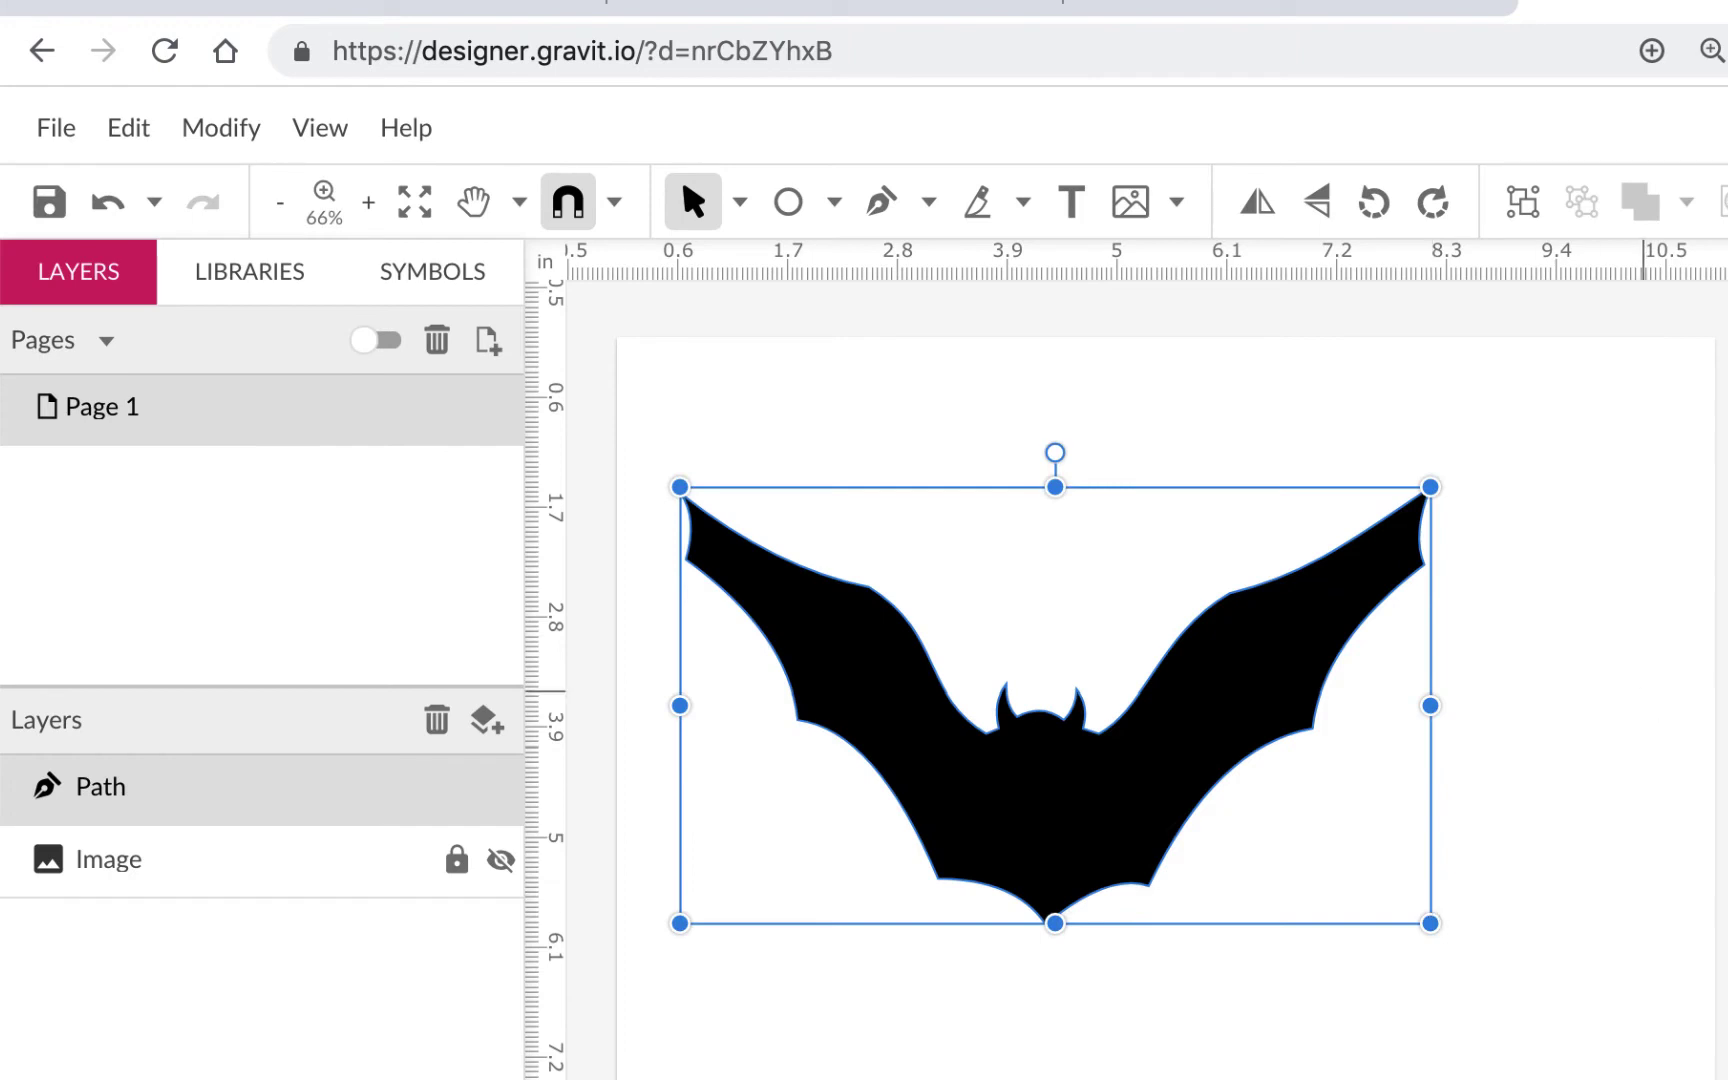
click(47, 203)
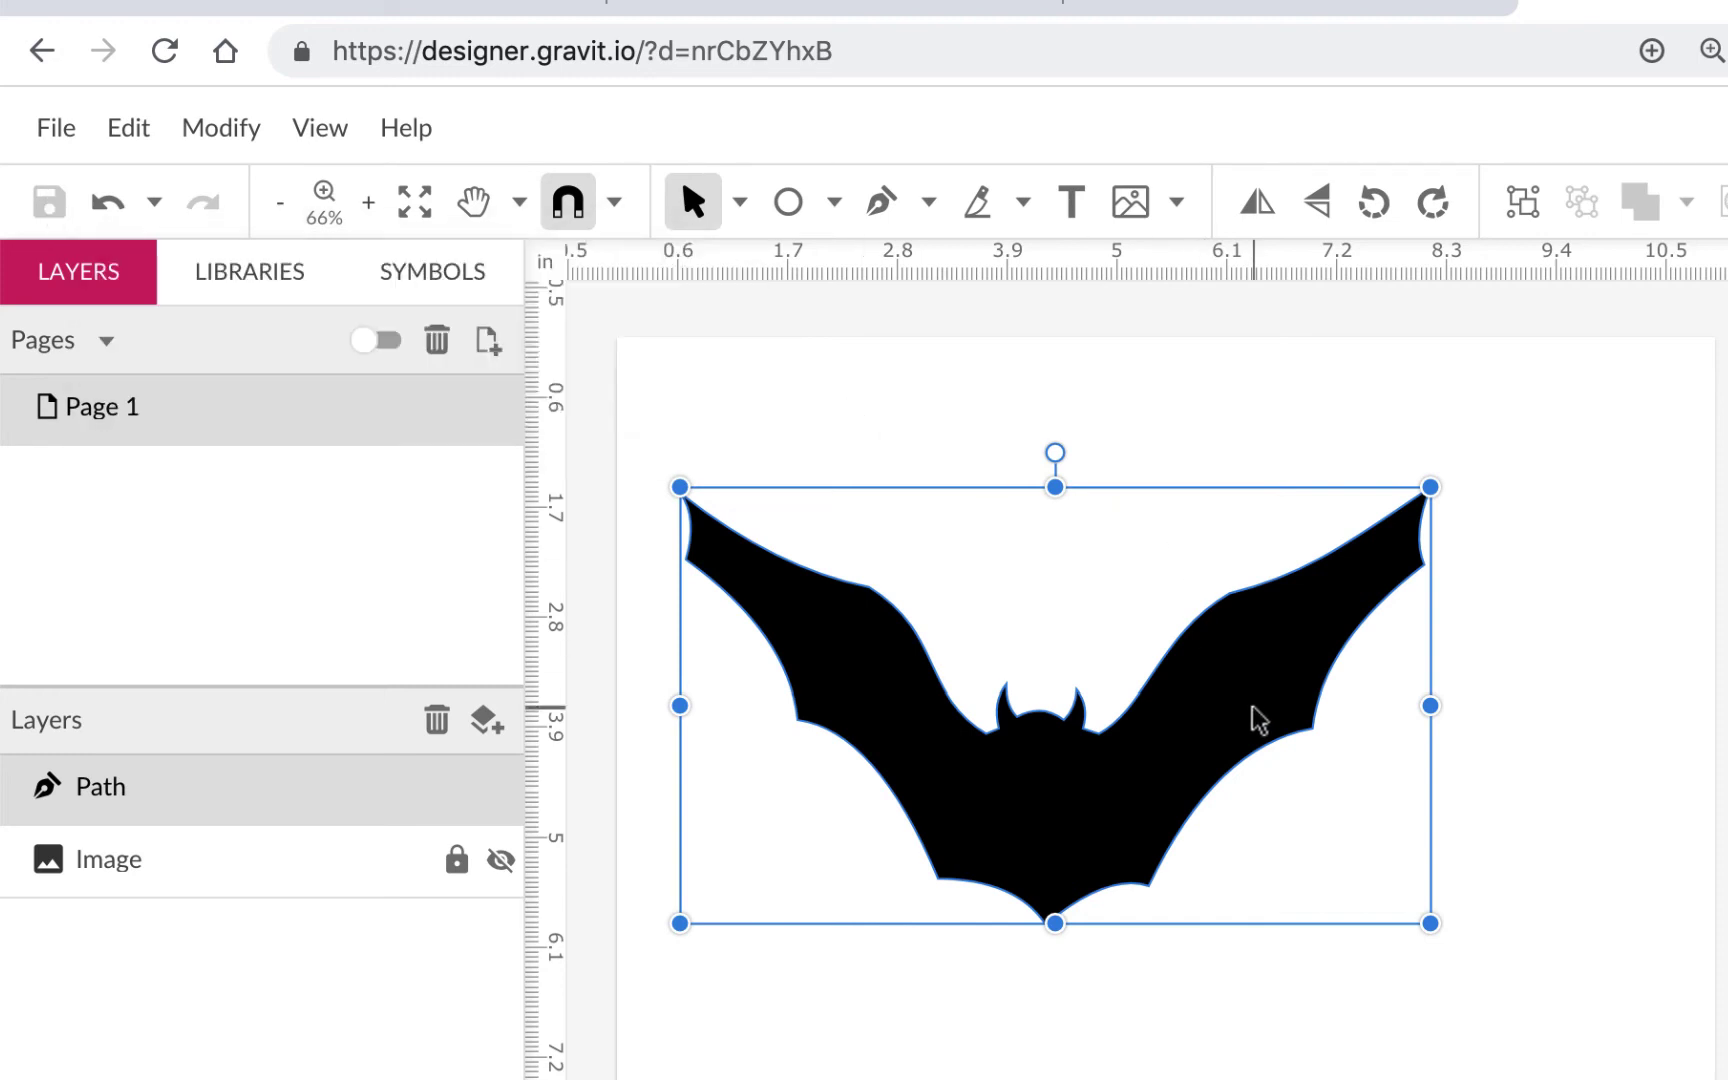
- Duplicate the bat silhouette and move the copy slightly up and right of the original
key(alt)
click(160, 144)
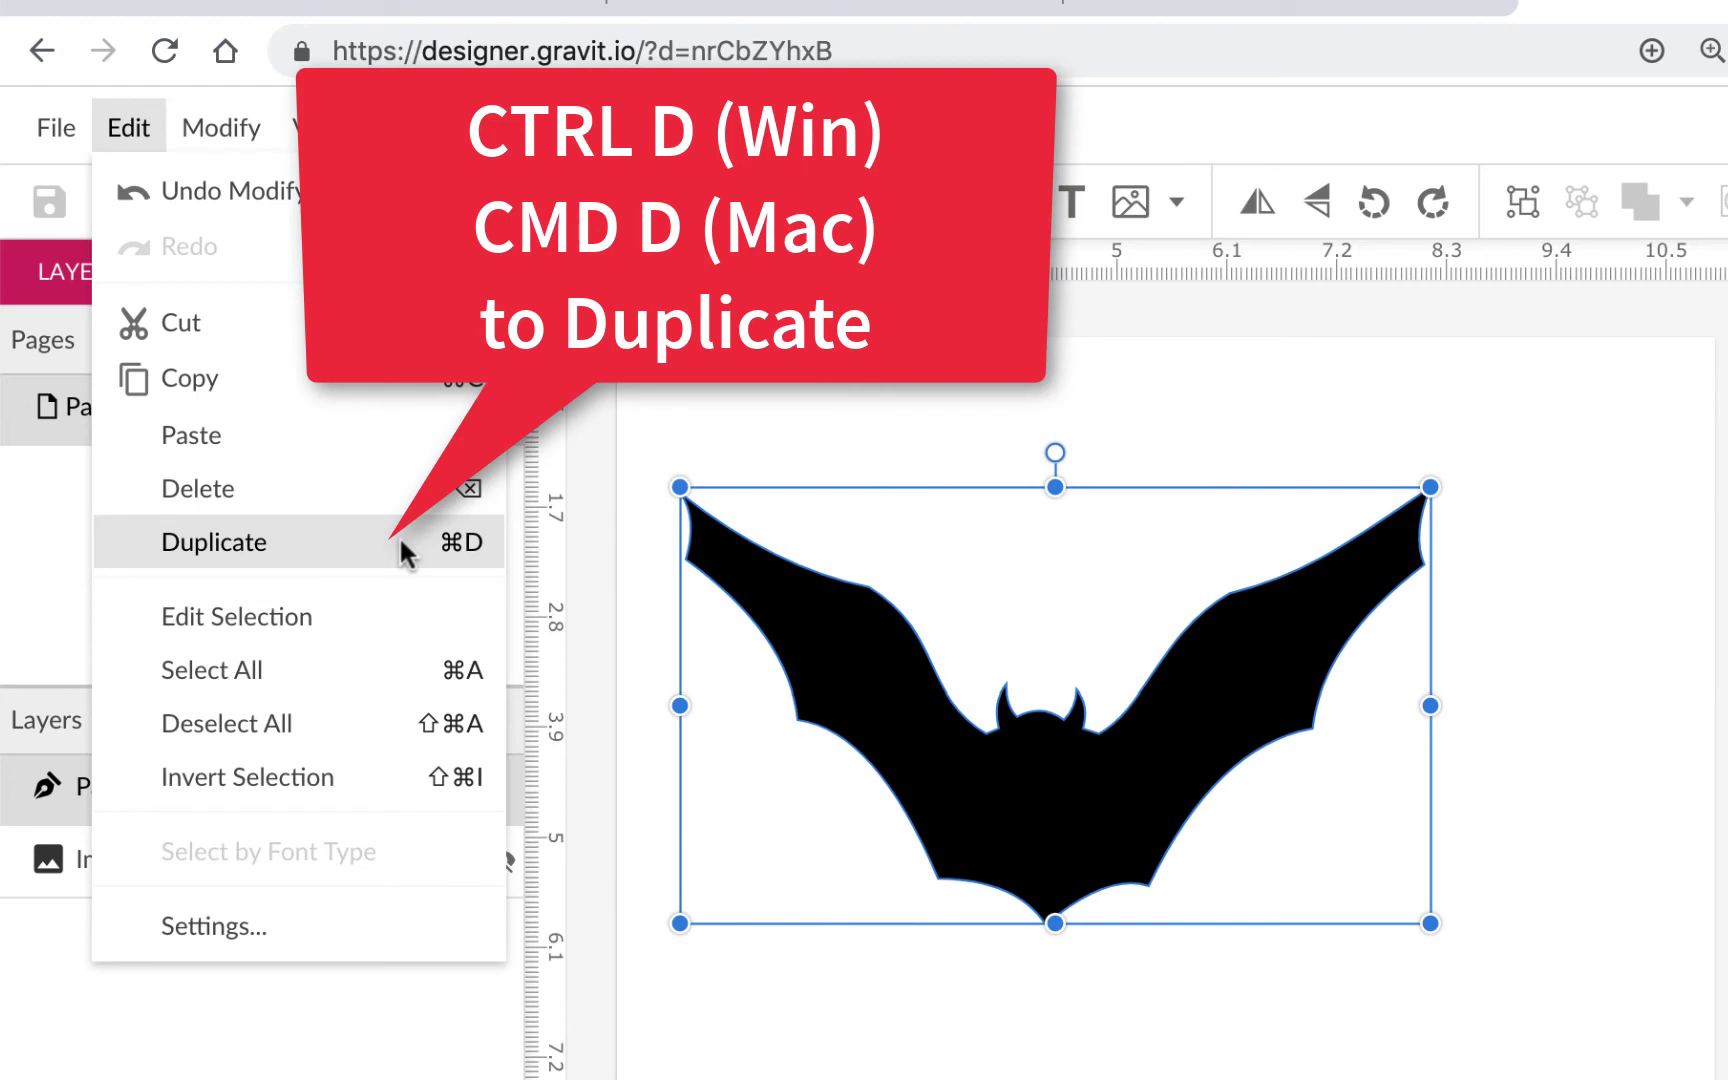
click(401, 541)
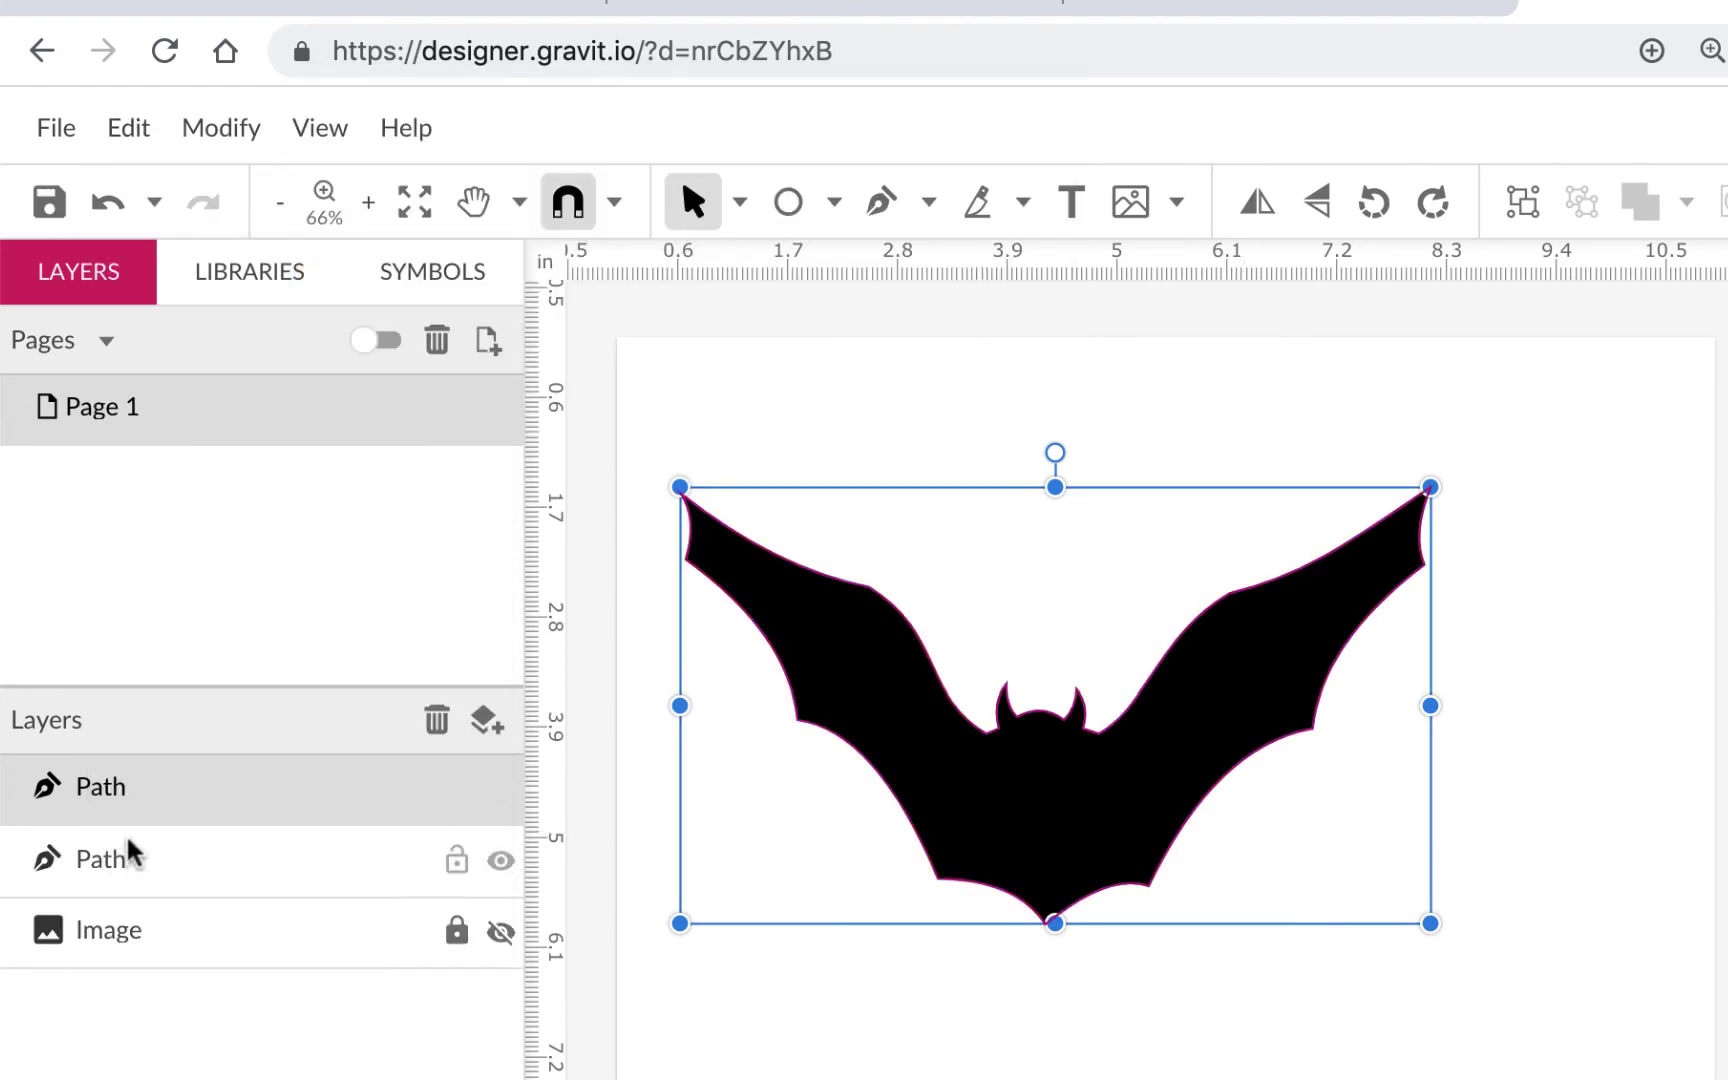
drag(937, 741, 1012, 636)
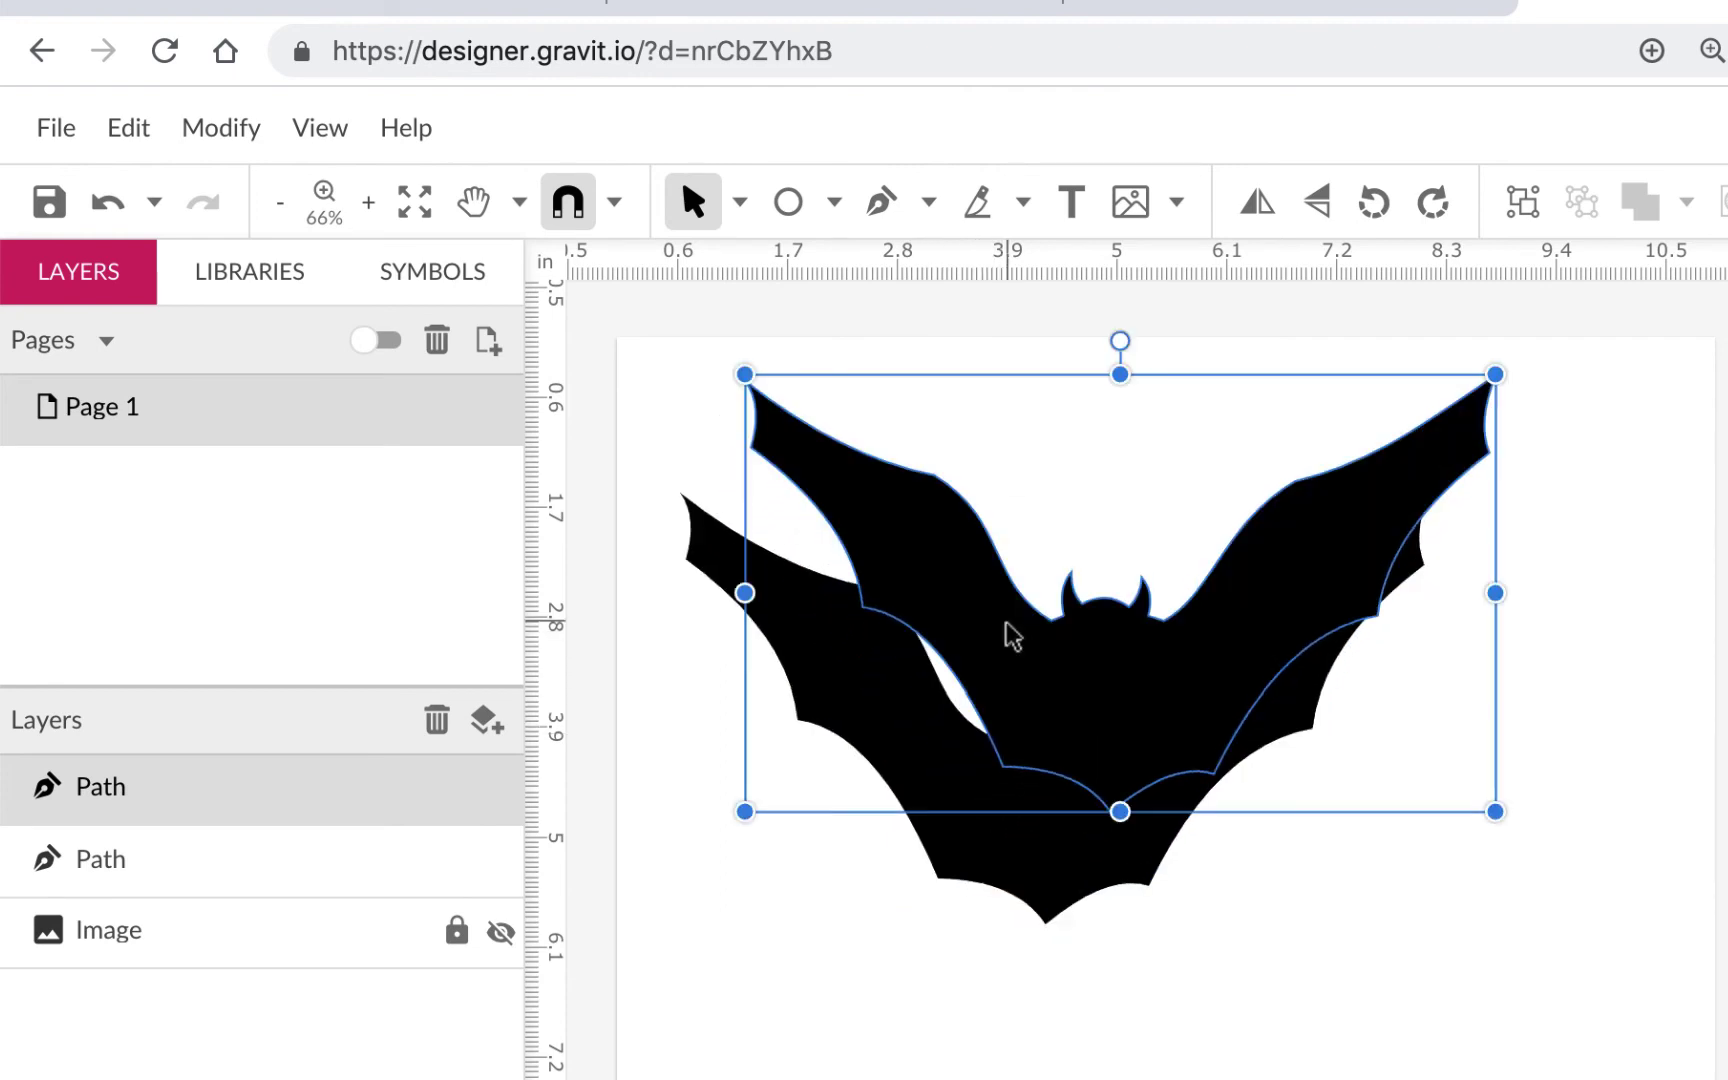
- Shrink the bat copy to about half size, tilt it counterclockwise and place it above the large bat
drag(1495, 374, 1218, 537)
drag(1130, 663, 1215, 494)
drag(1065, 336, 1005, 340)
drag(1238, 297, 1180, 366)
- Move the large bat lower on the page and tilt it slightly counterclockwise
drag(1138, 771, 1166, 826)
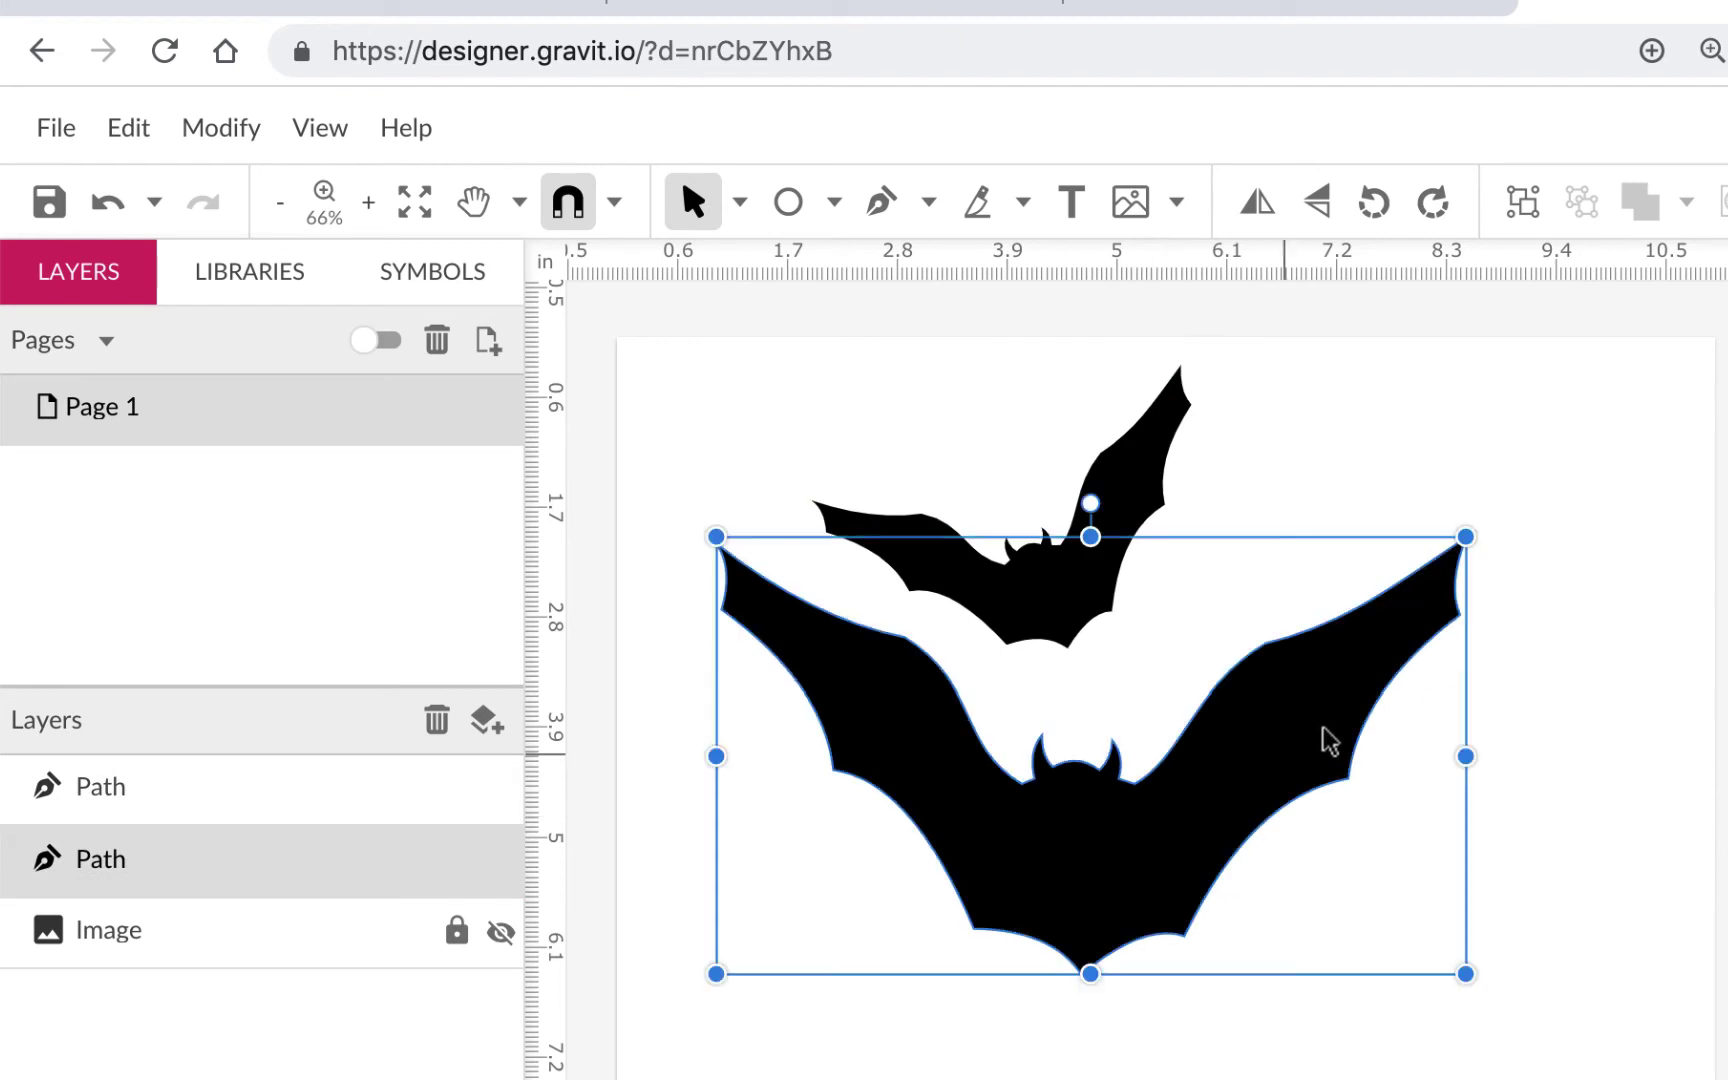
drag(1077, 512, 1041, 513)
- Duplicate the smaller tilted bat and move the copy to the page's upper-left corner
click(1117, 499)
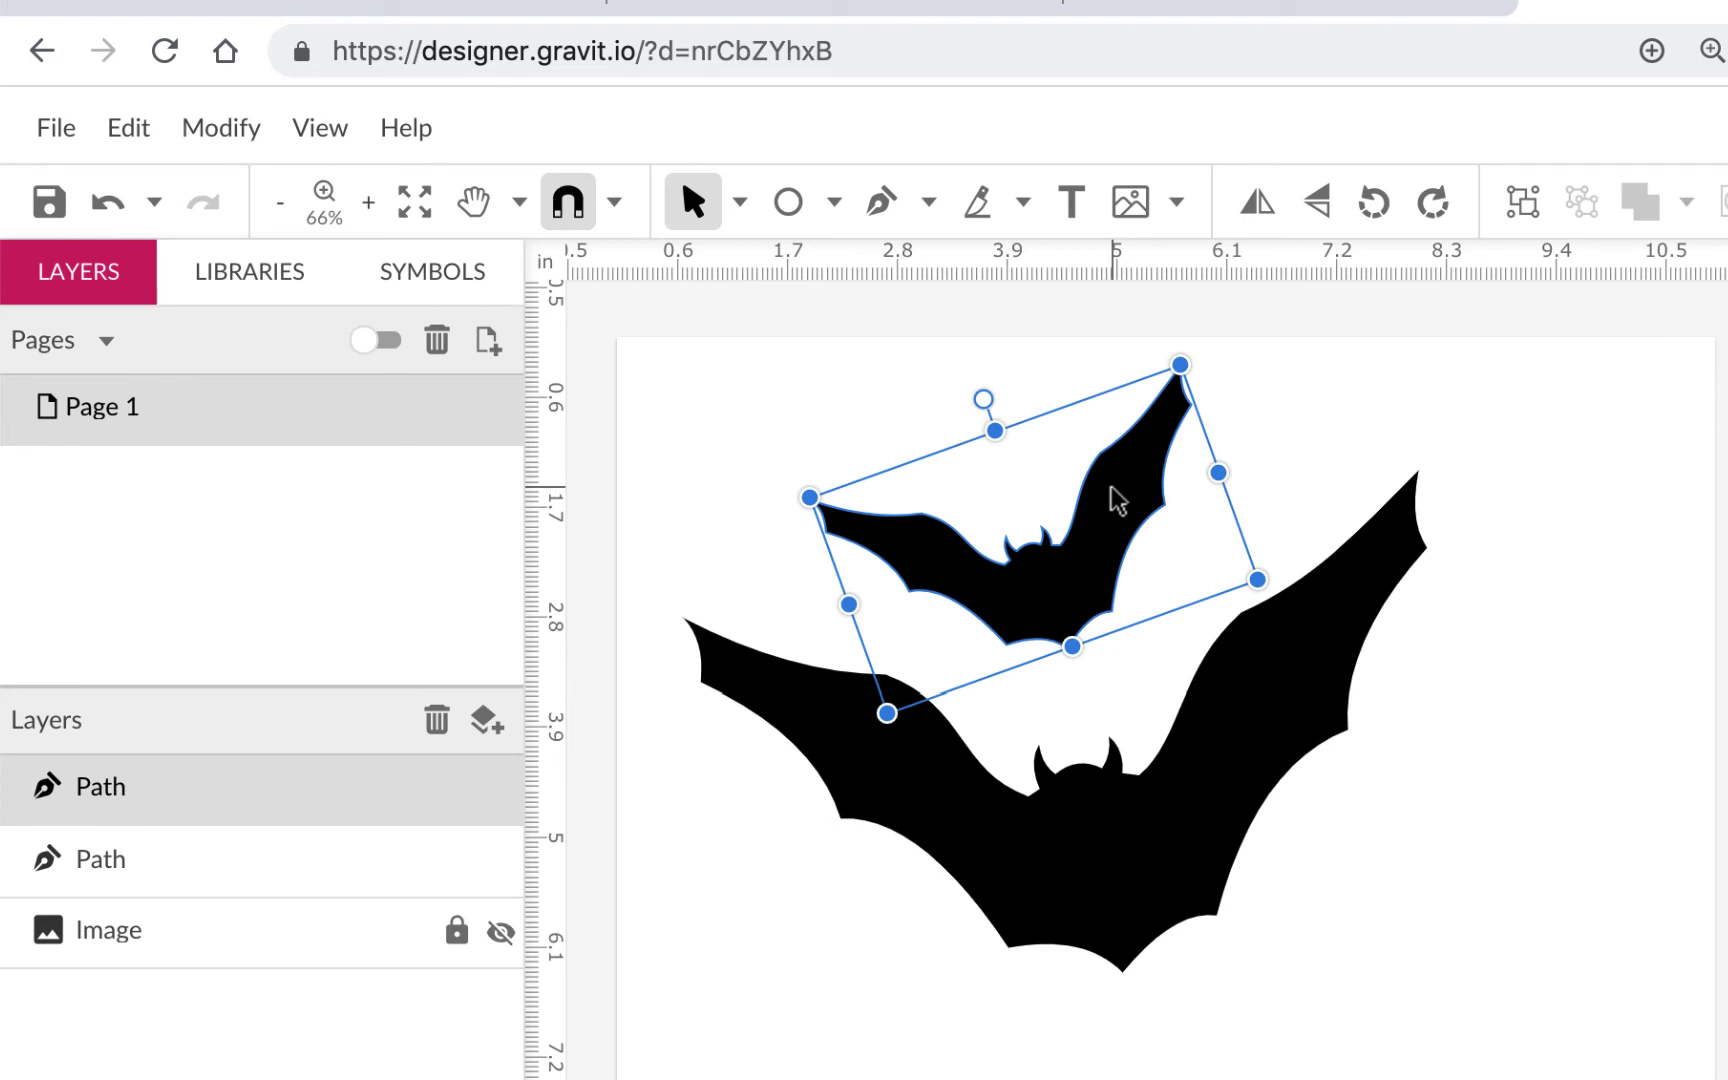
key(ctrl+d)
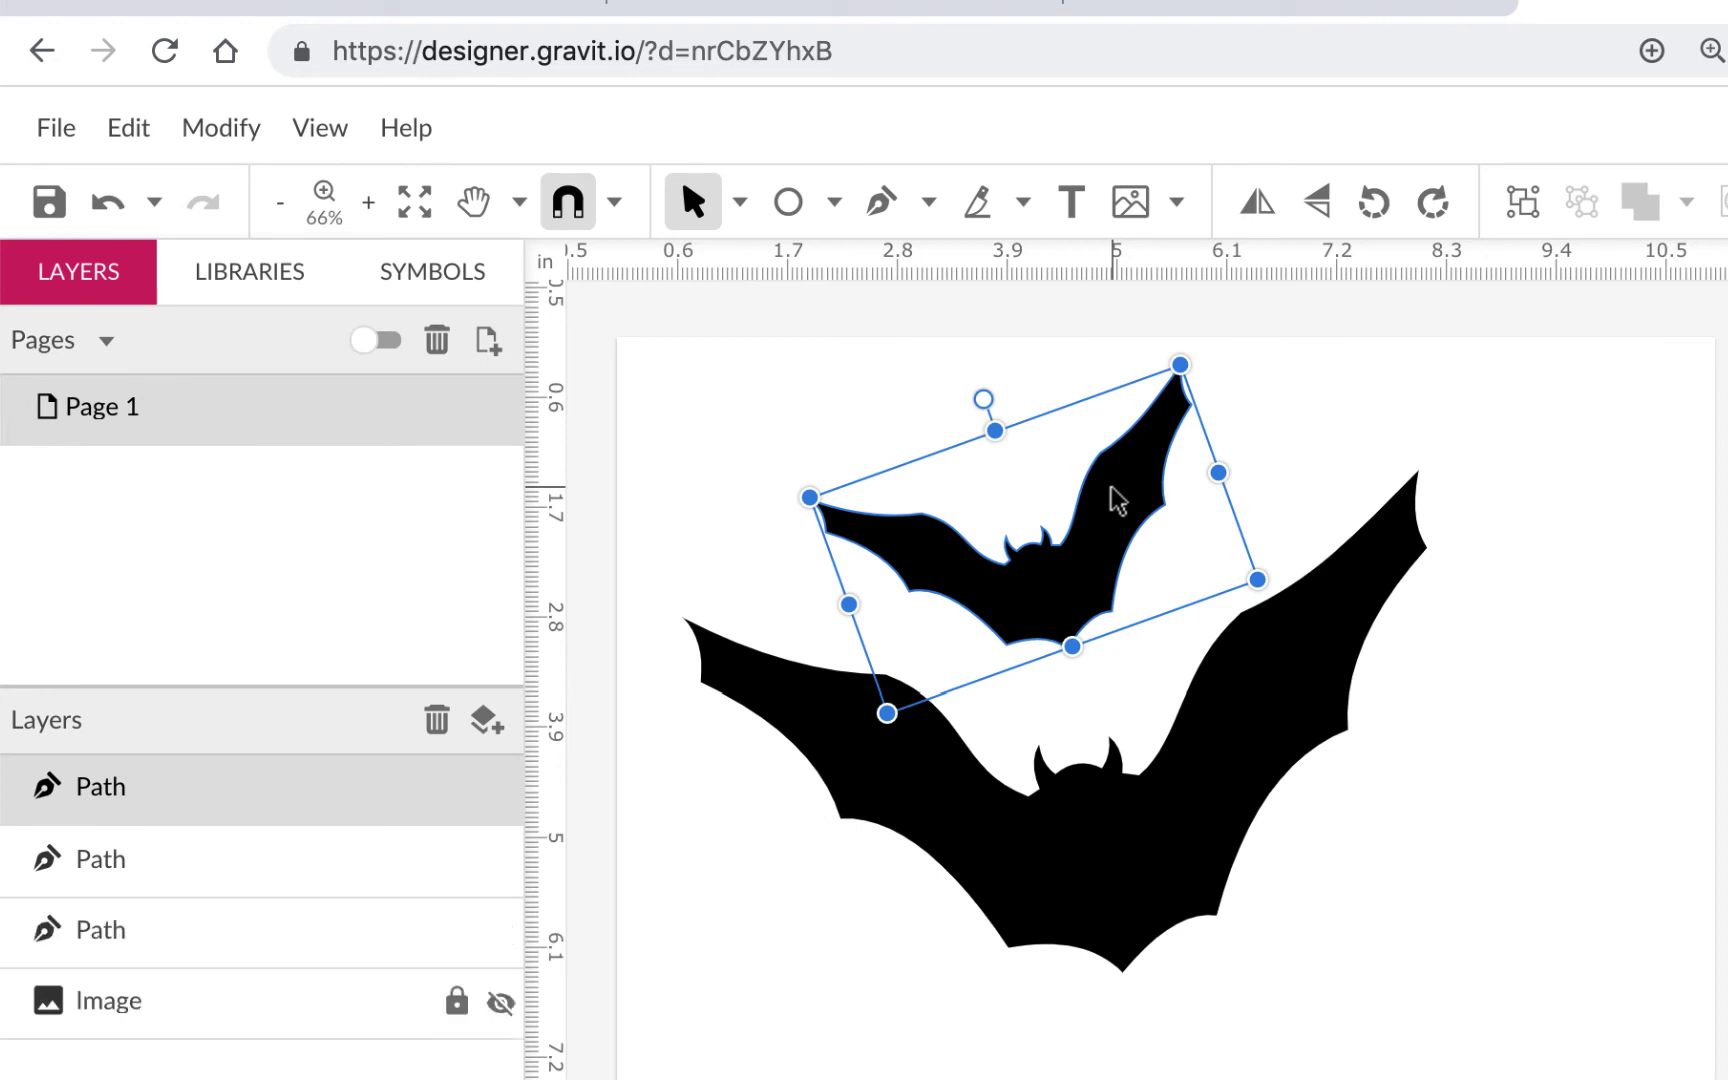
drag(1160, 450, 968, 372)
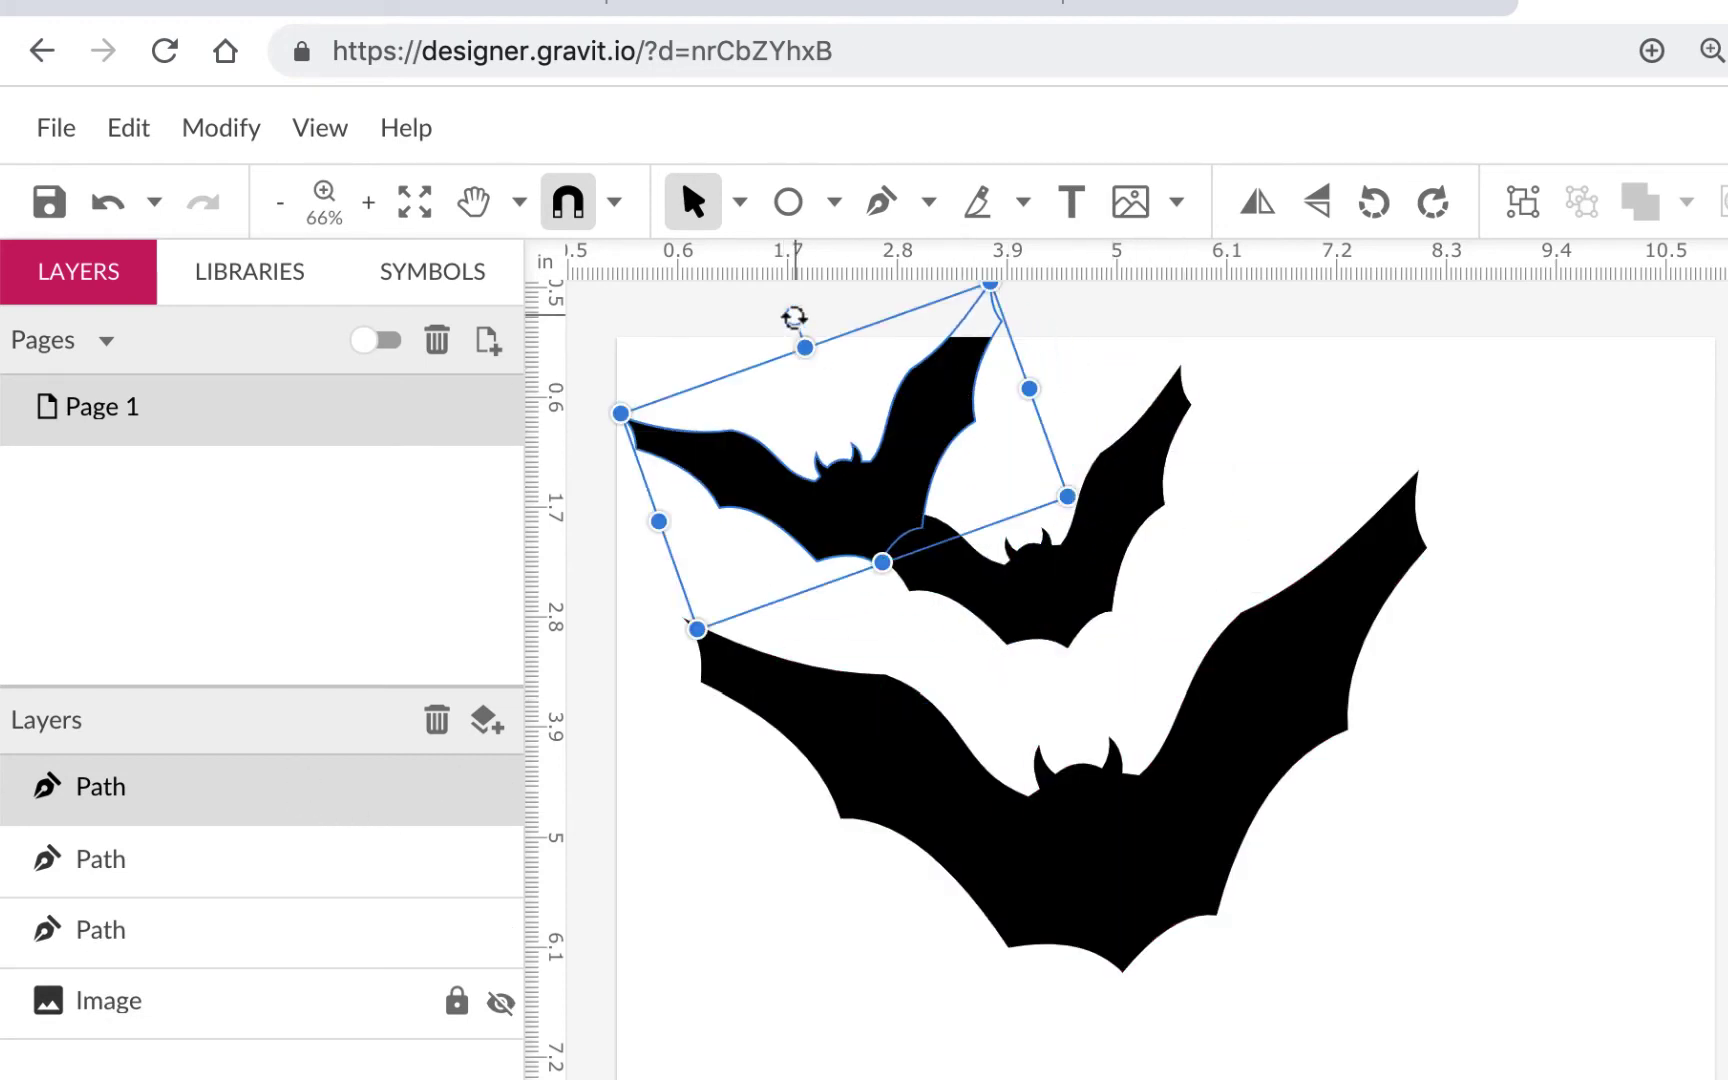
- Shrink the third bat to about half size, fit it into the page's upper-left corner and tilt it clockwise
drag(621, 413, 866, 566)
drag(968, 503, 784, 458)
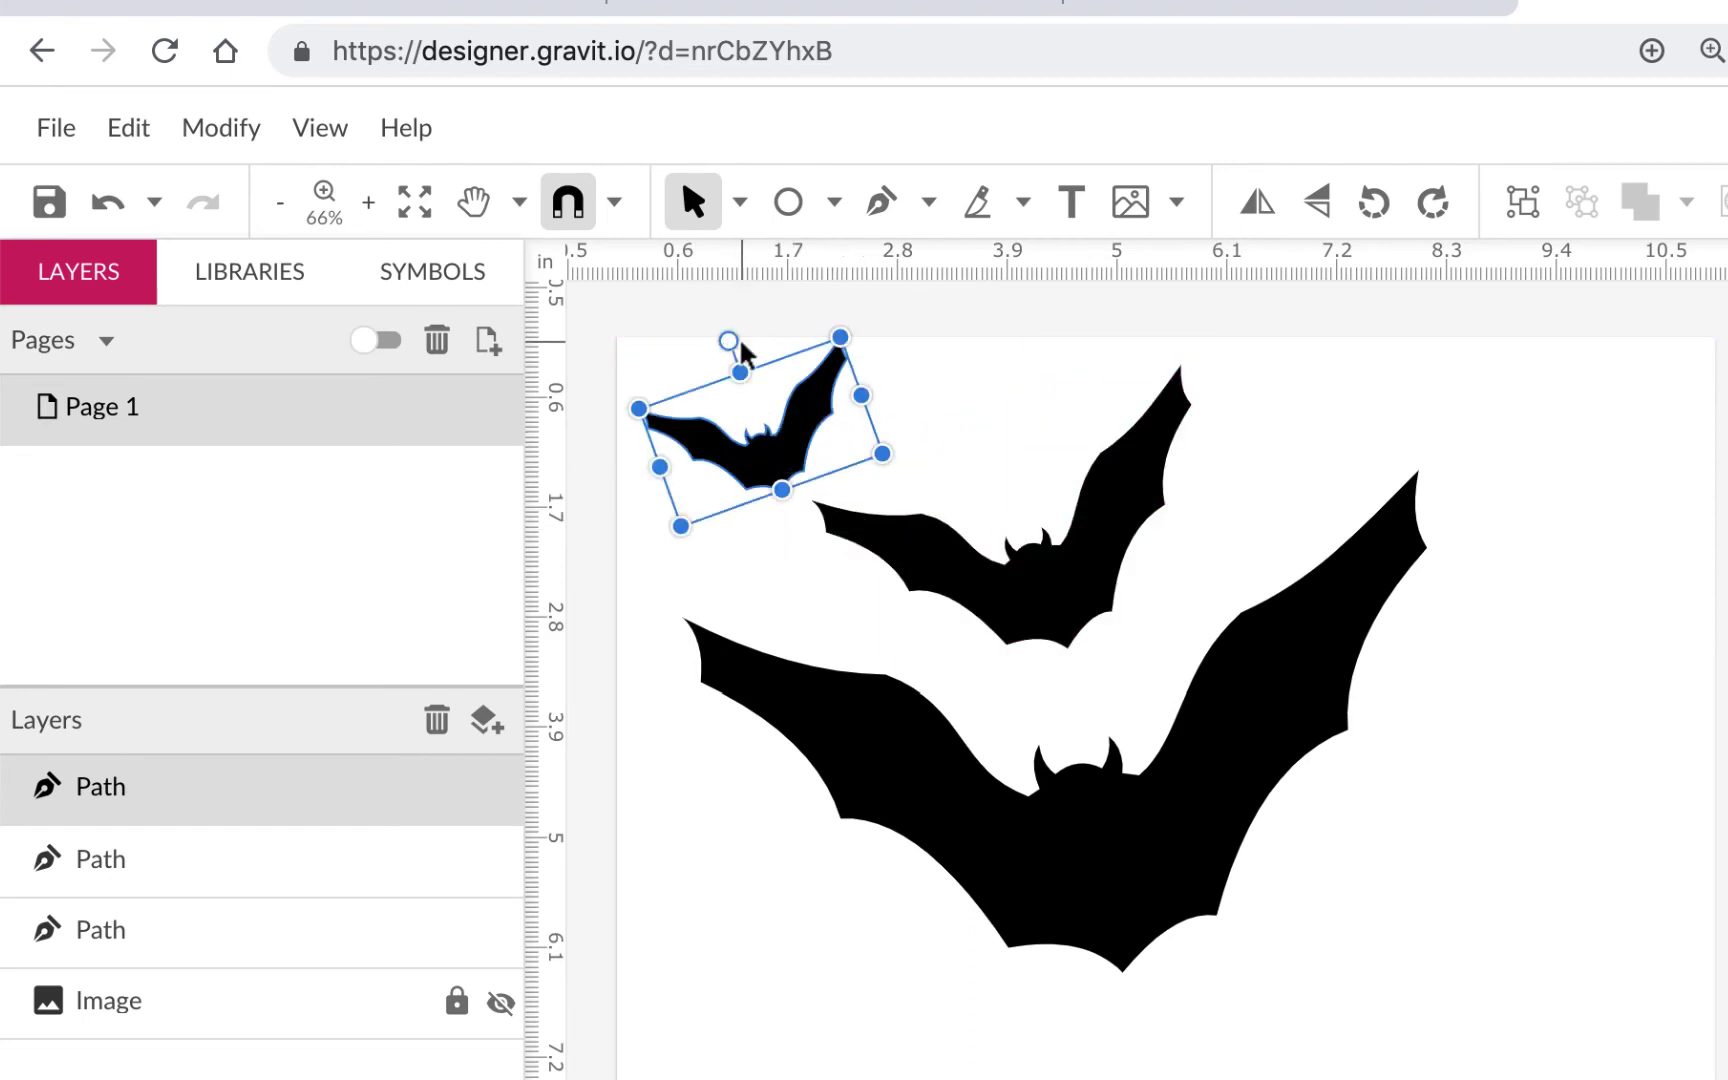
drag(732, 343, 848, 358)
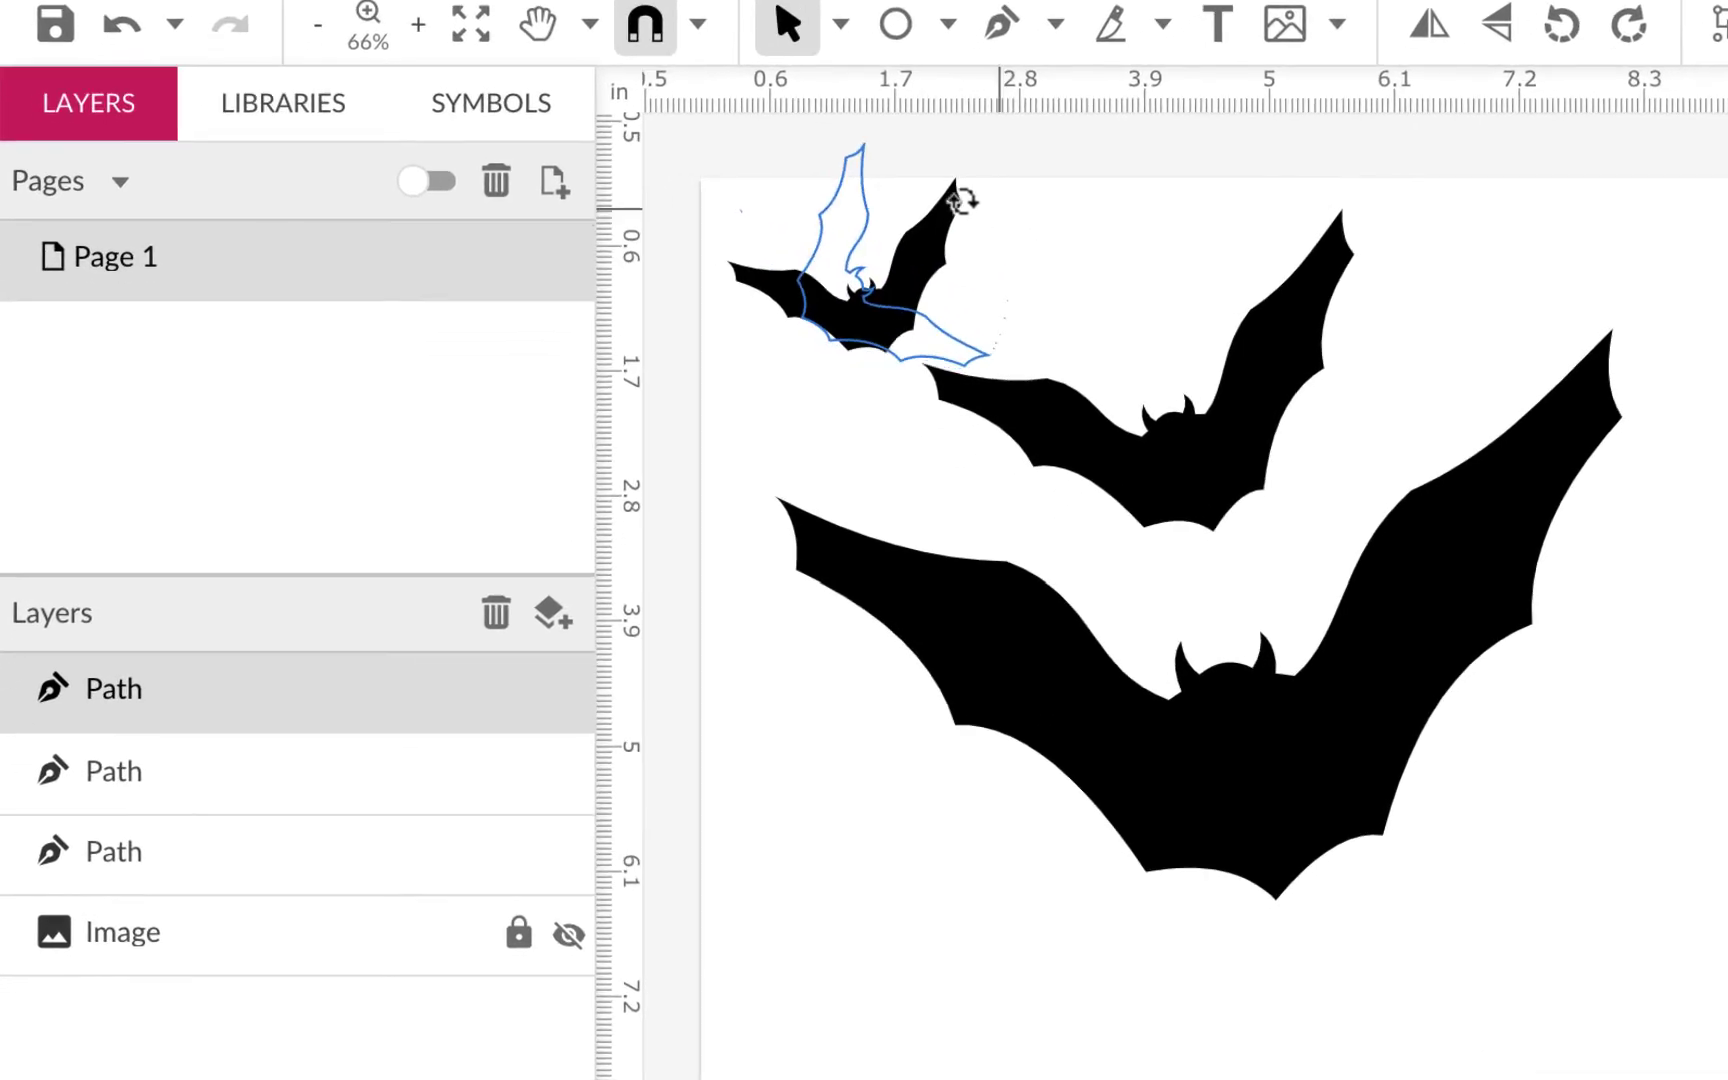
drag(962, 201, 891, 193)
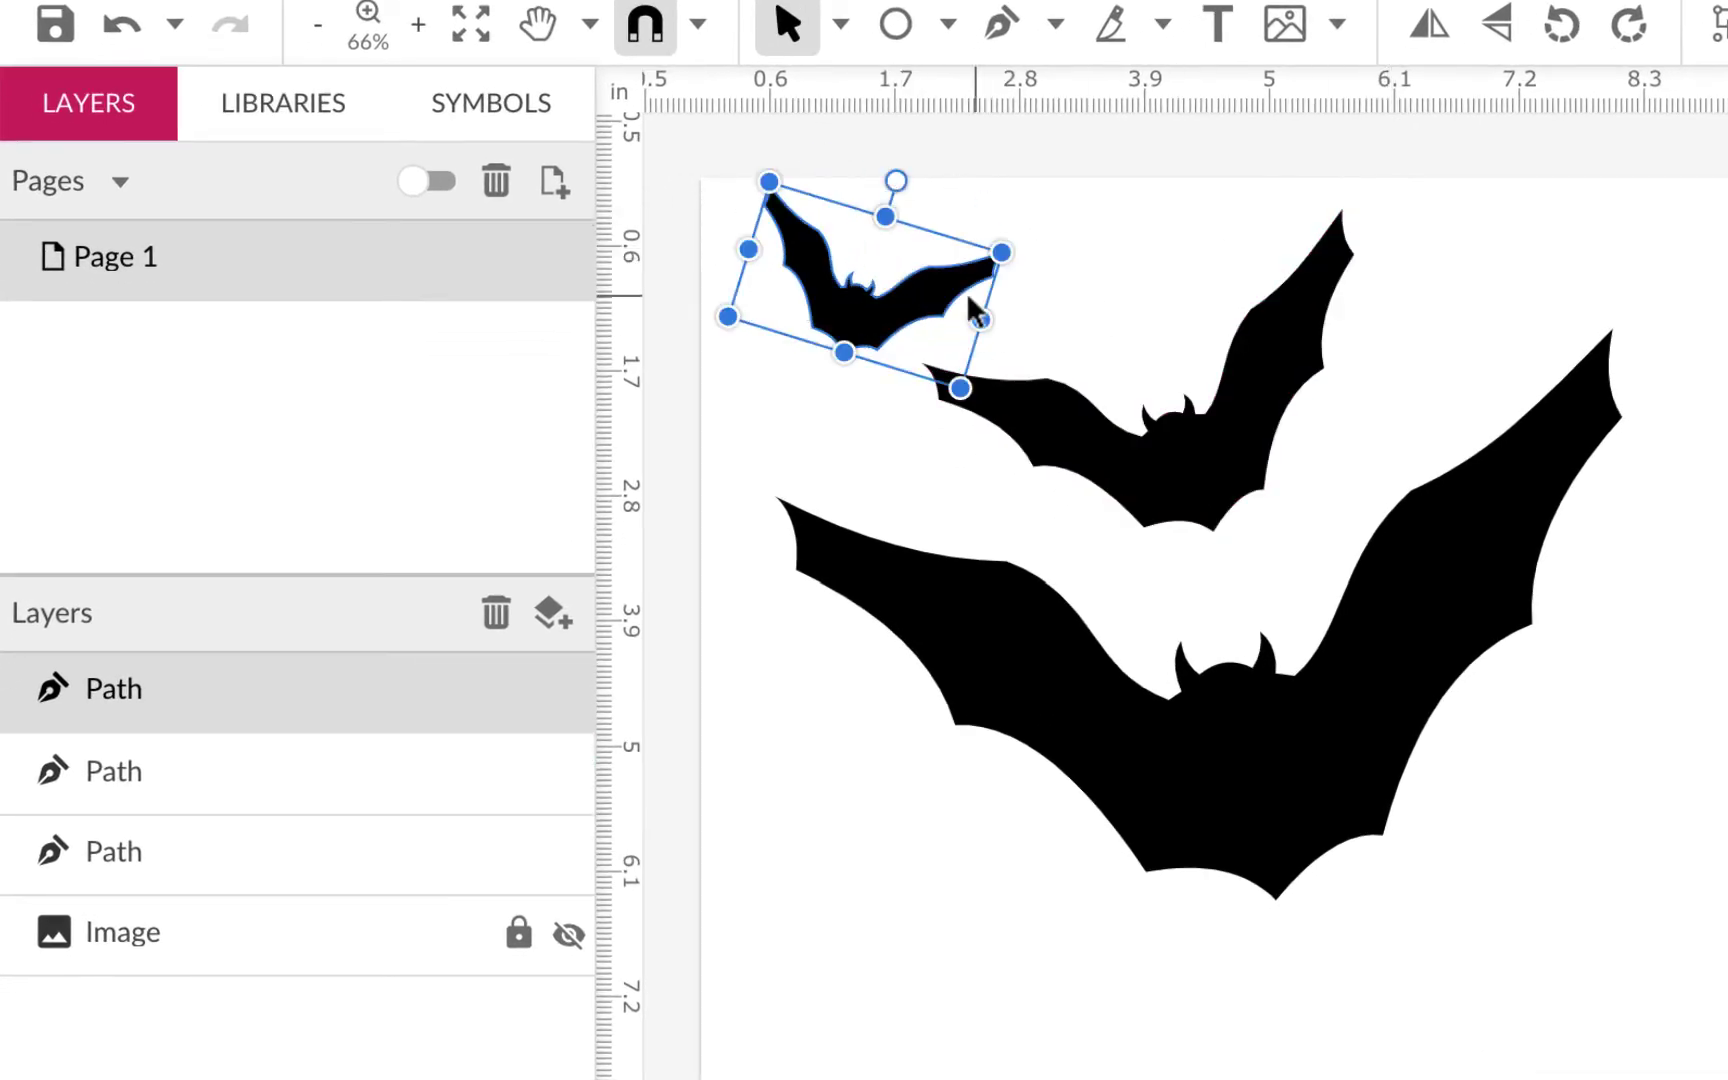
- Duplicate the smallest bat, place a tiny scaled-down copy to its right and save the design
key(ctrl+d)
drag(918, 313, 1197, 323)
drag(1167, 256, 1131, 230)
click(1563, 275)
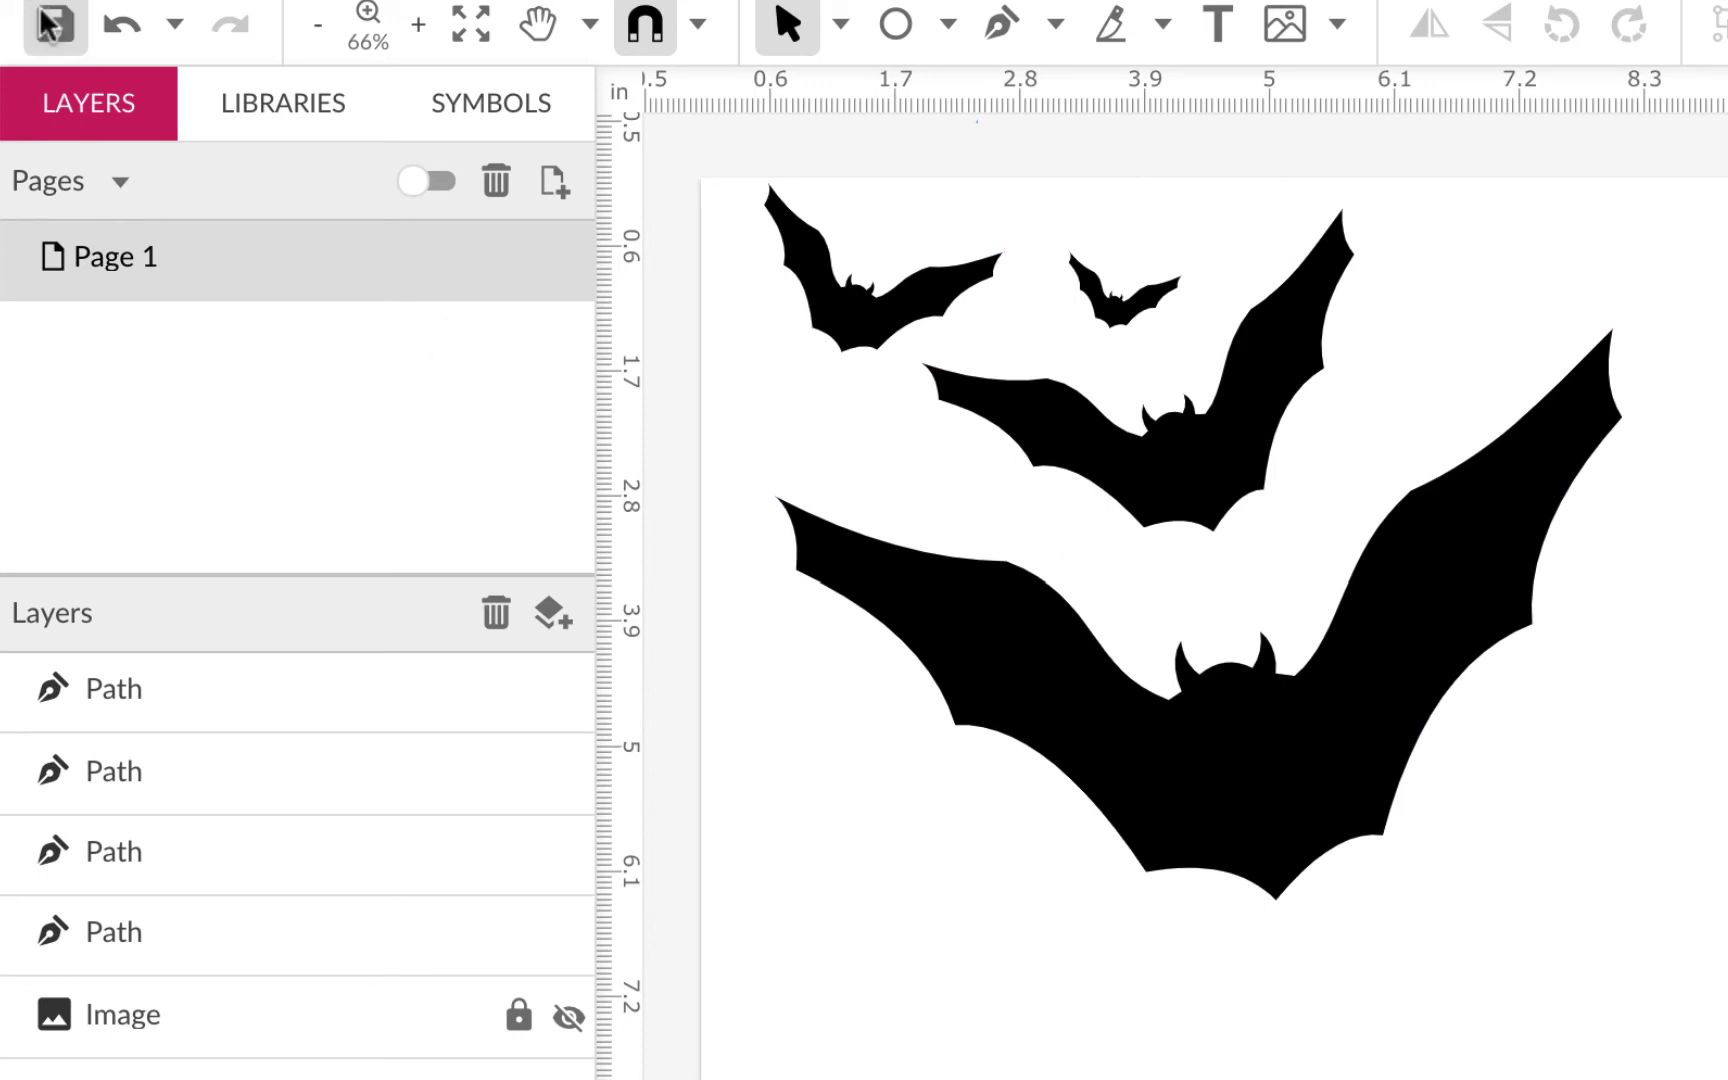
- Draw a rectangle that covers the whole page
click(948, 78)
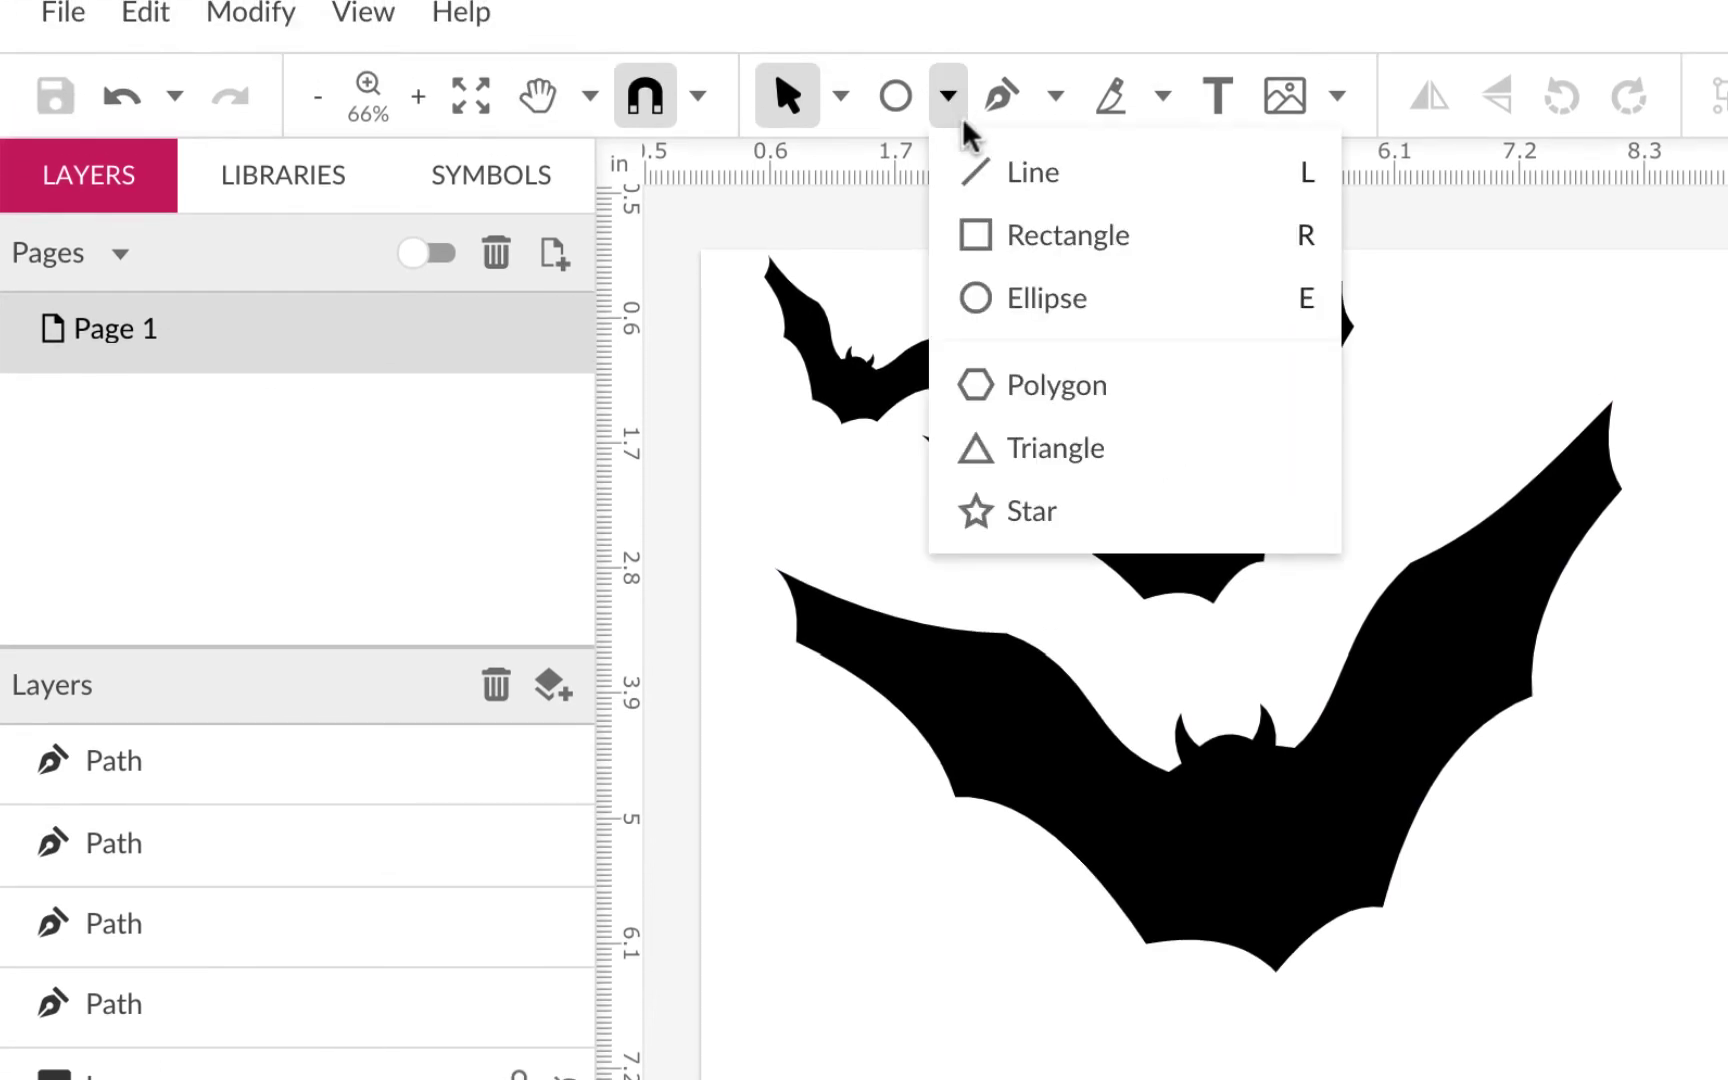
click(1001, 214)
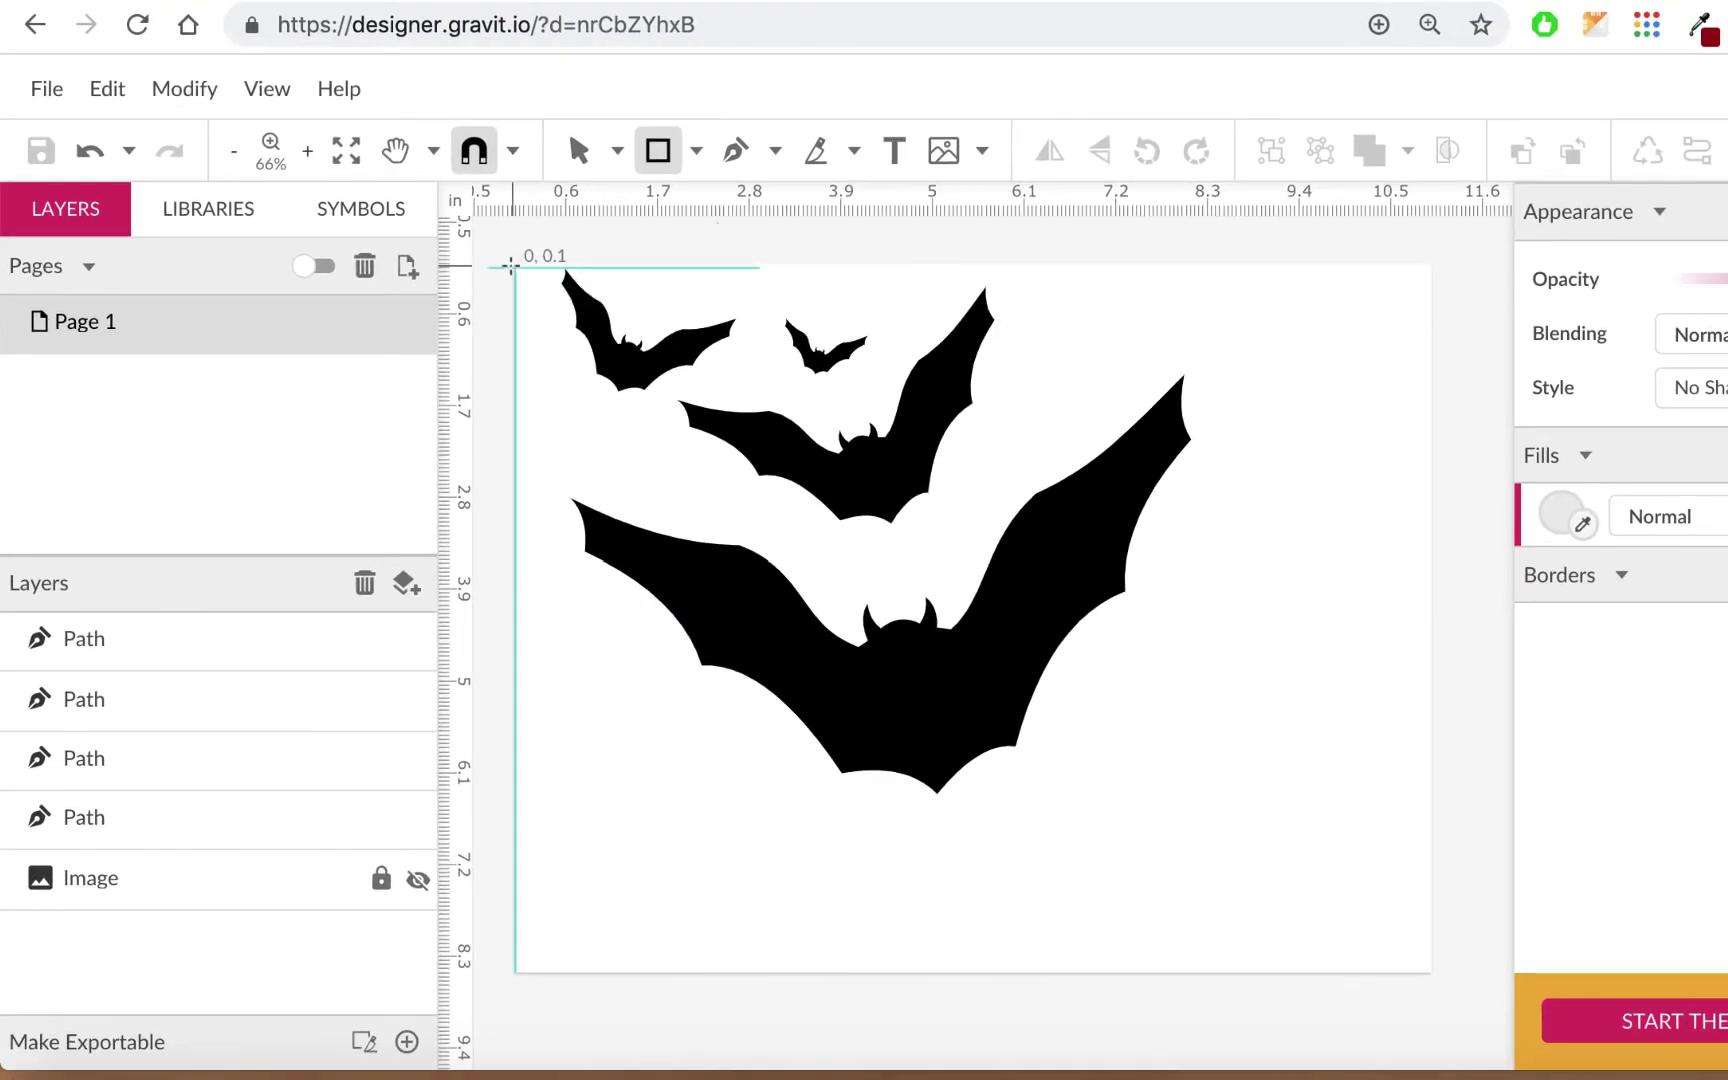
mouse_move(515, 268)
mouse_down()
mouse_move(1003, 660)
mouse_move(1245, 798)
mouse_move(1436, 978)
mouse_up()
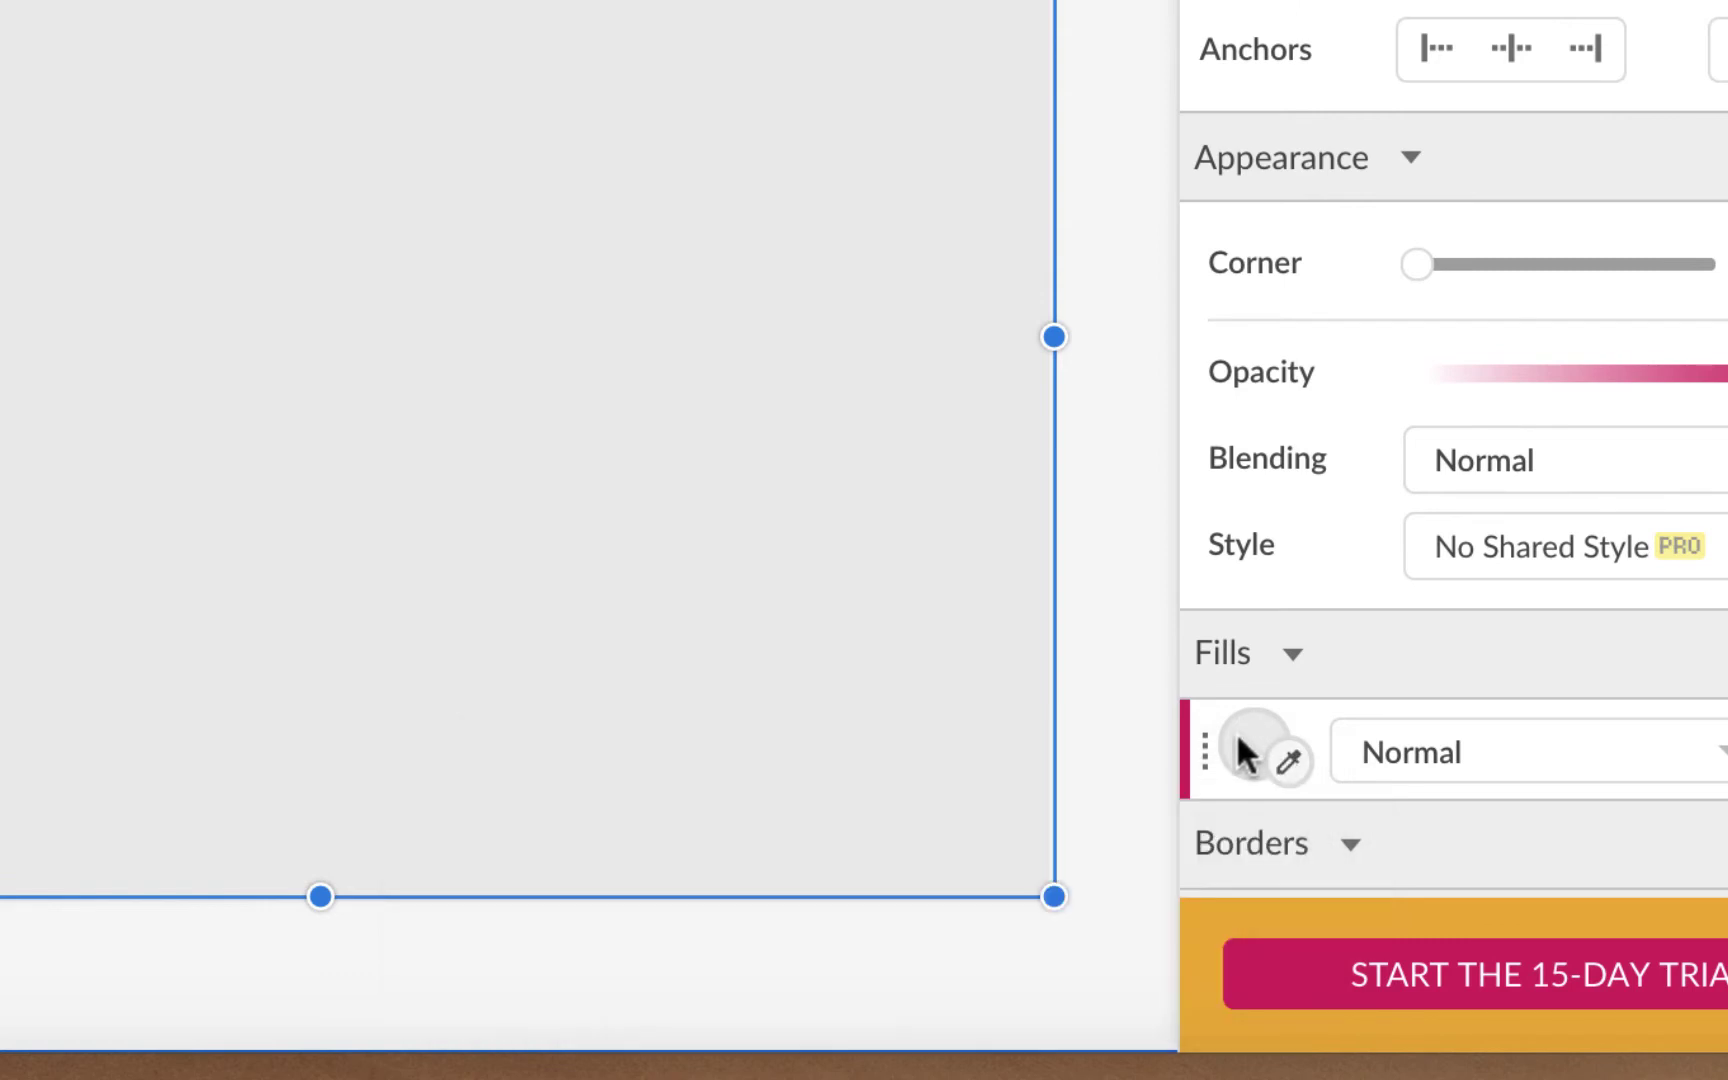
- Give the rectangle a Linear Gradient fill and rotate the gradient left twice so it runs vertically with black at the top
click(1248, 750)
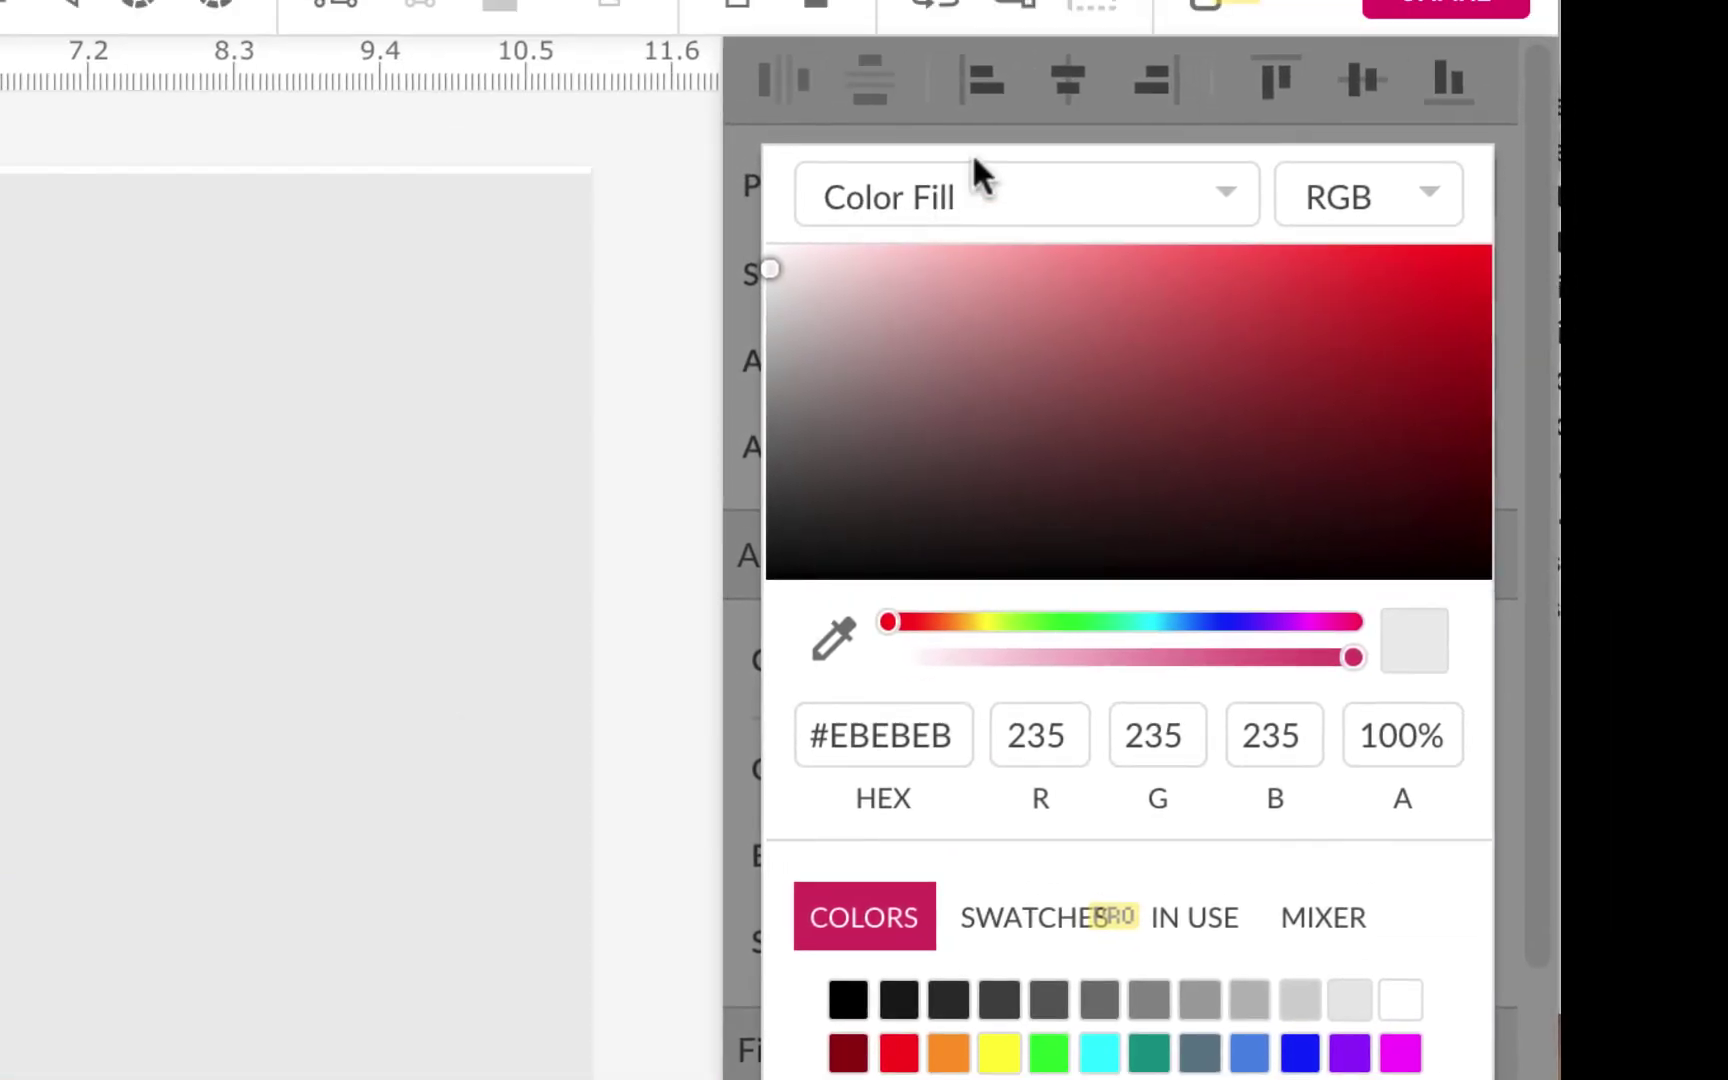
click(1000, 190)
click(1000, 234)
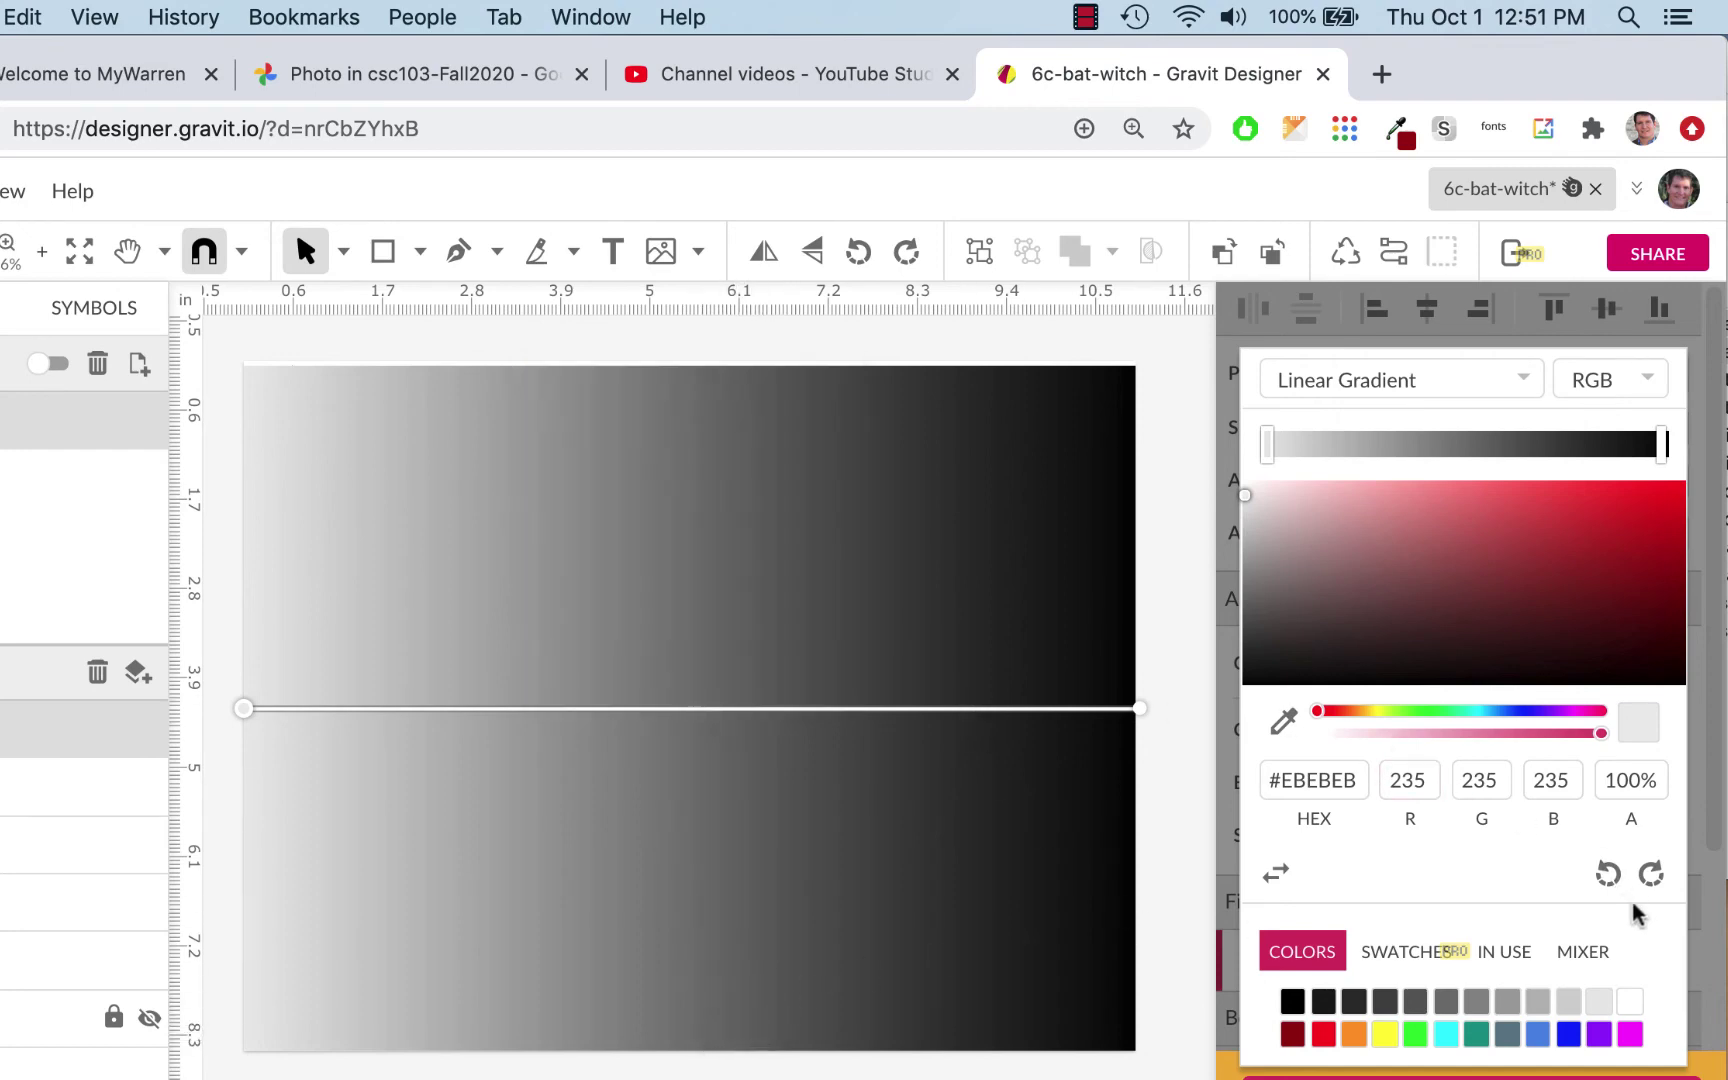
click(1608, 874)
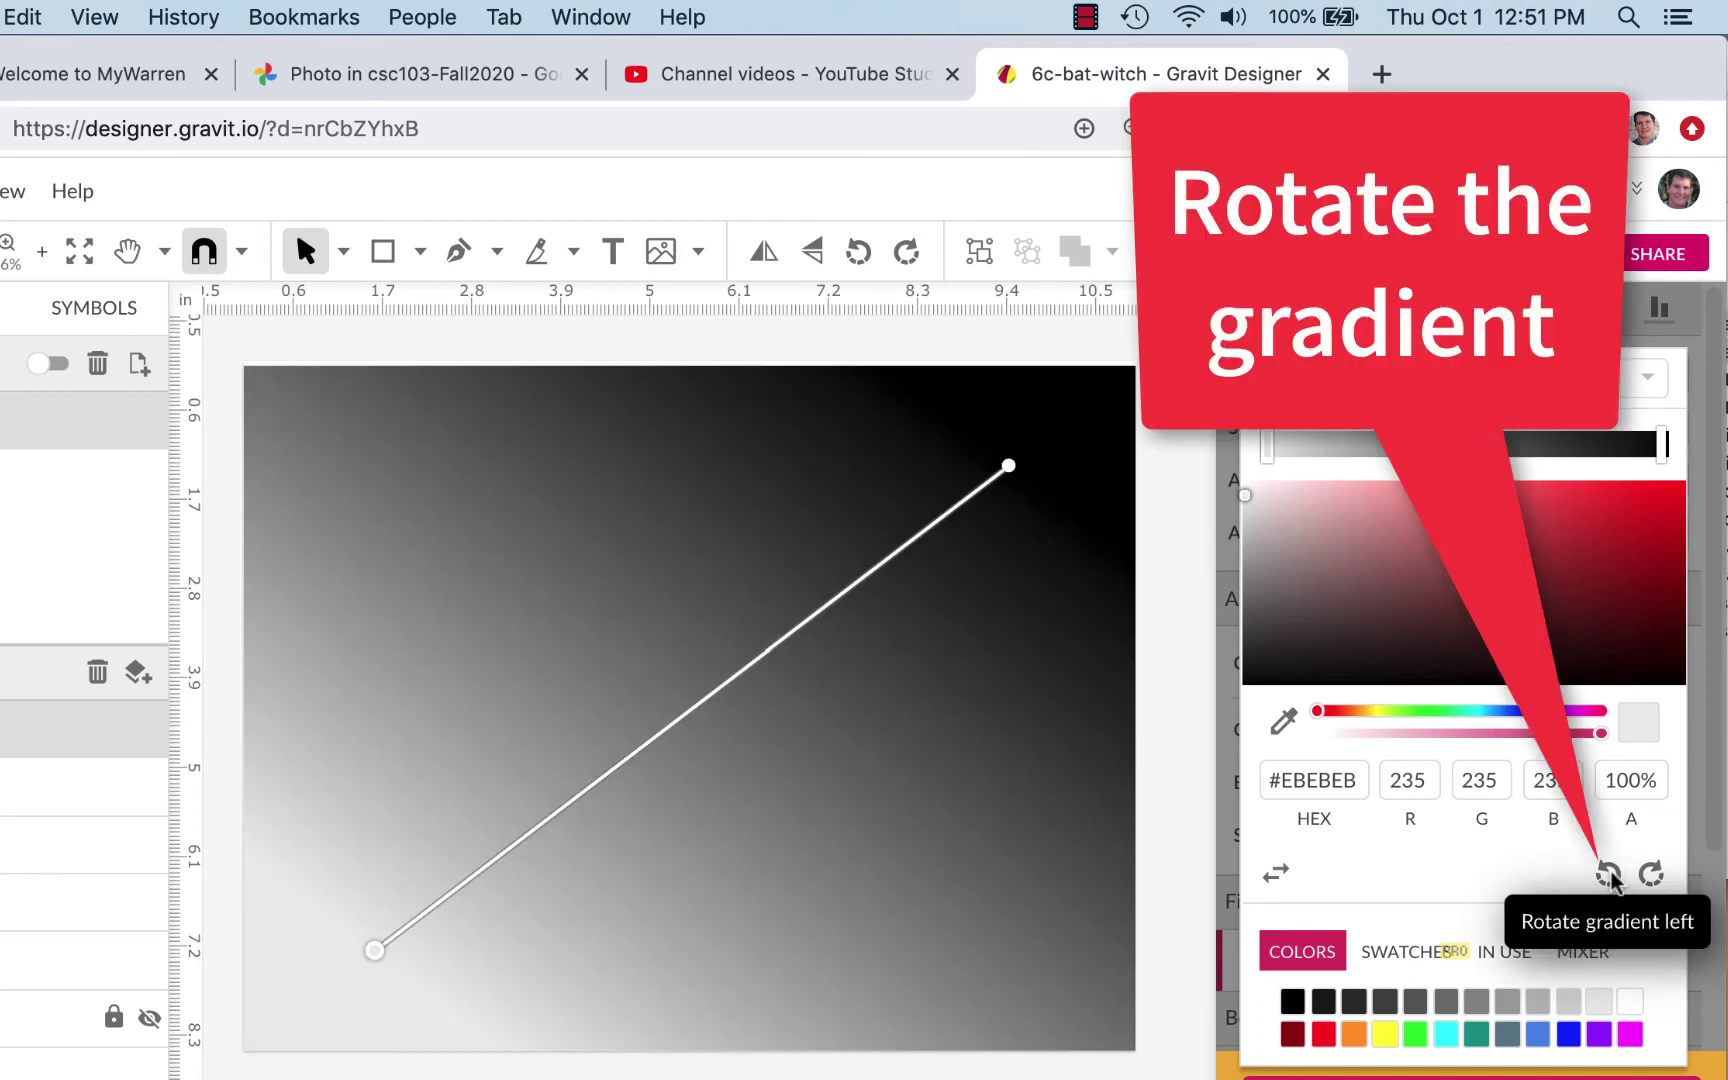
click(1608, 874)
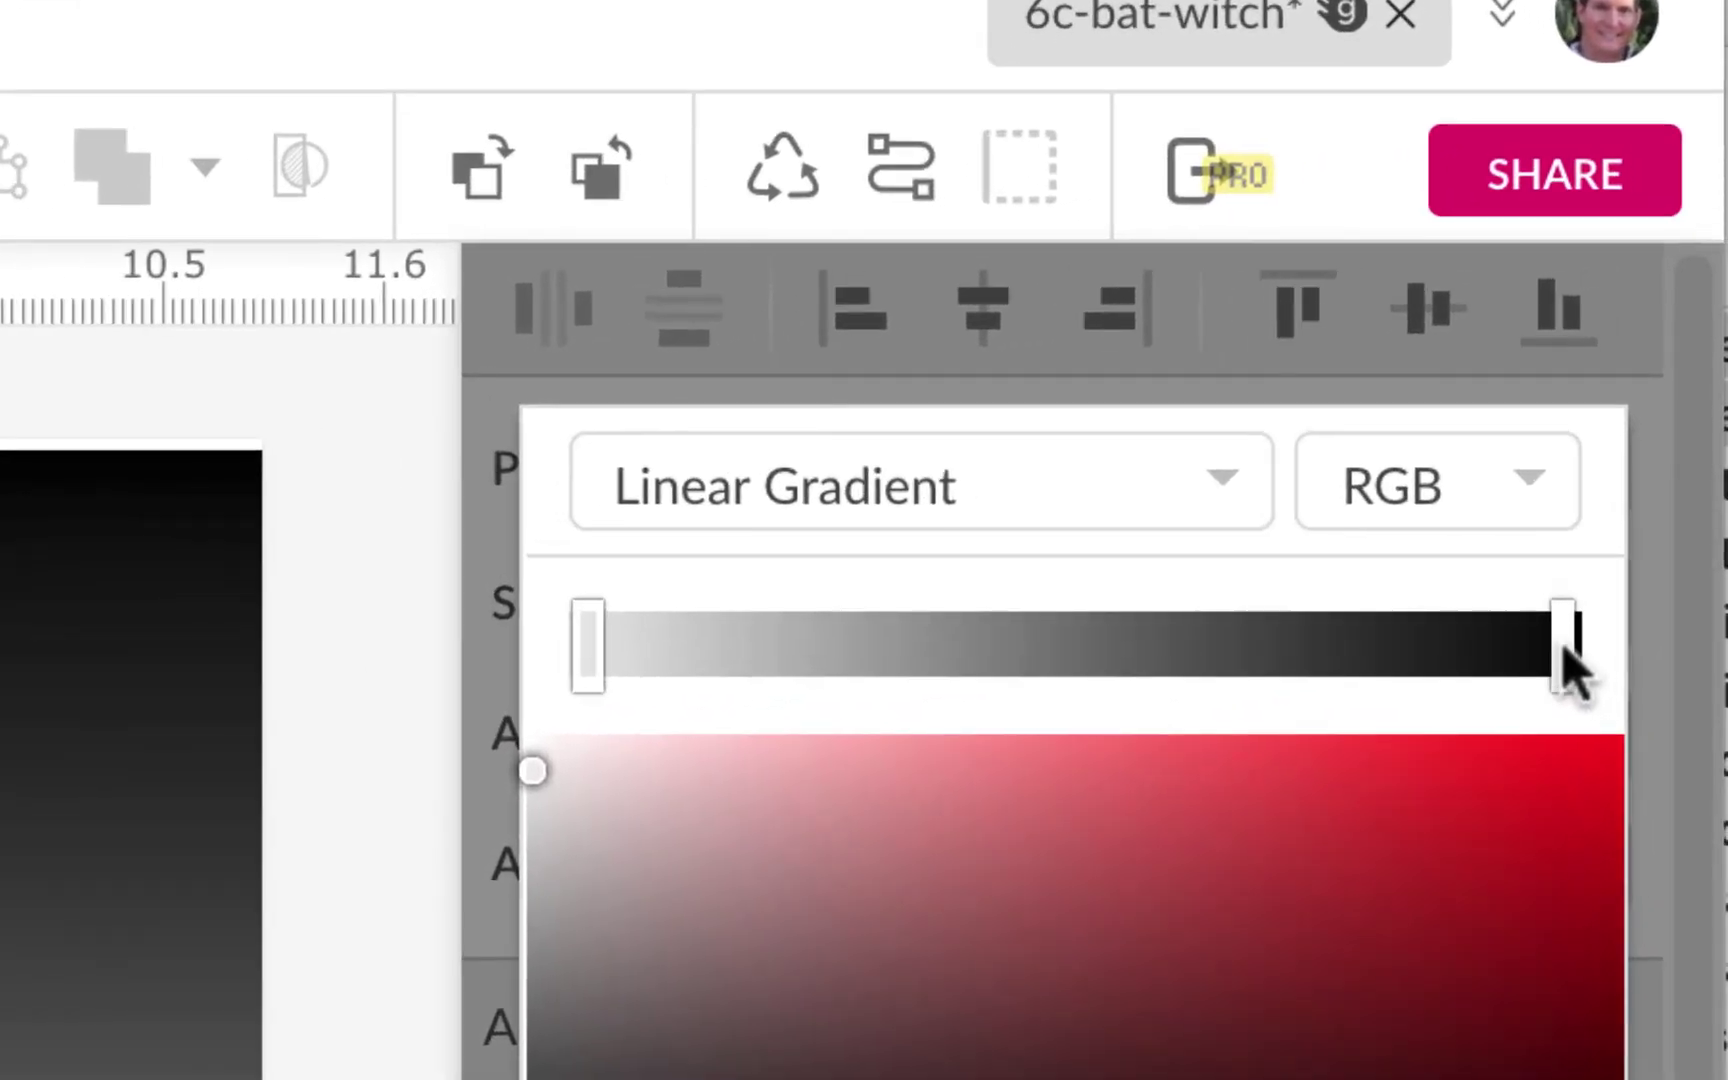
- Change the gradient's black stop to dark purple (#600D97)
click(1565, 648)
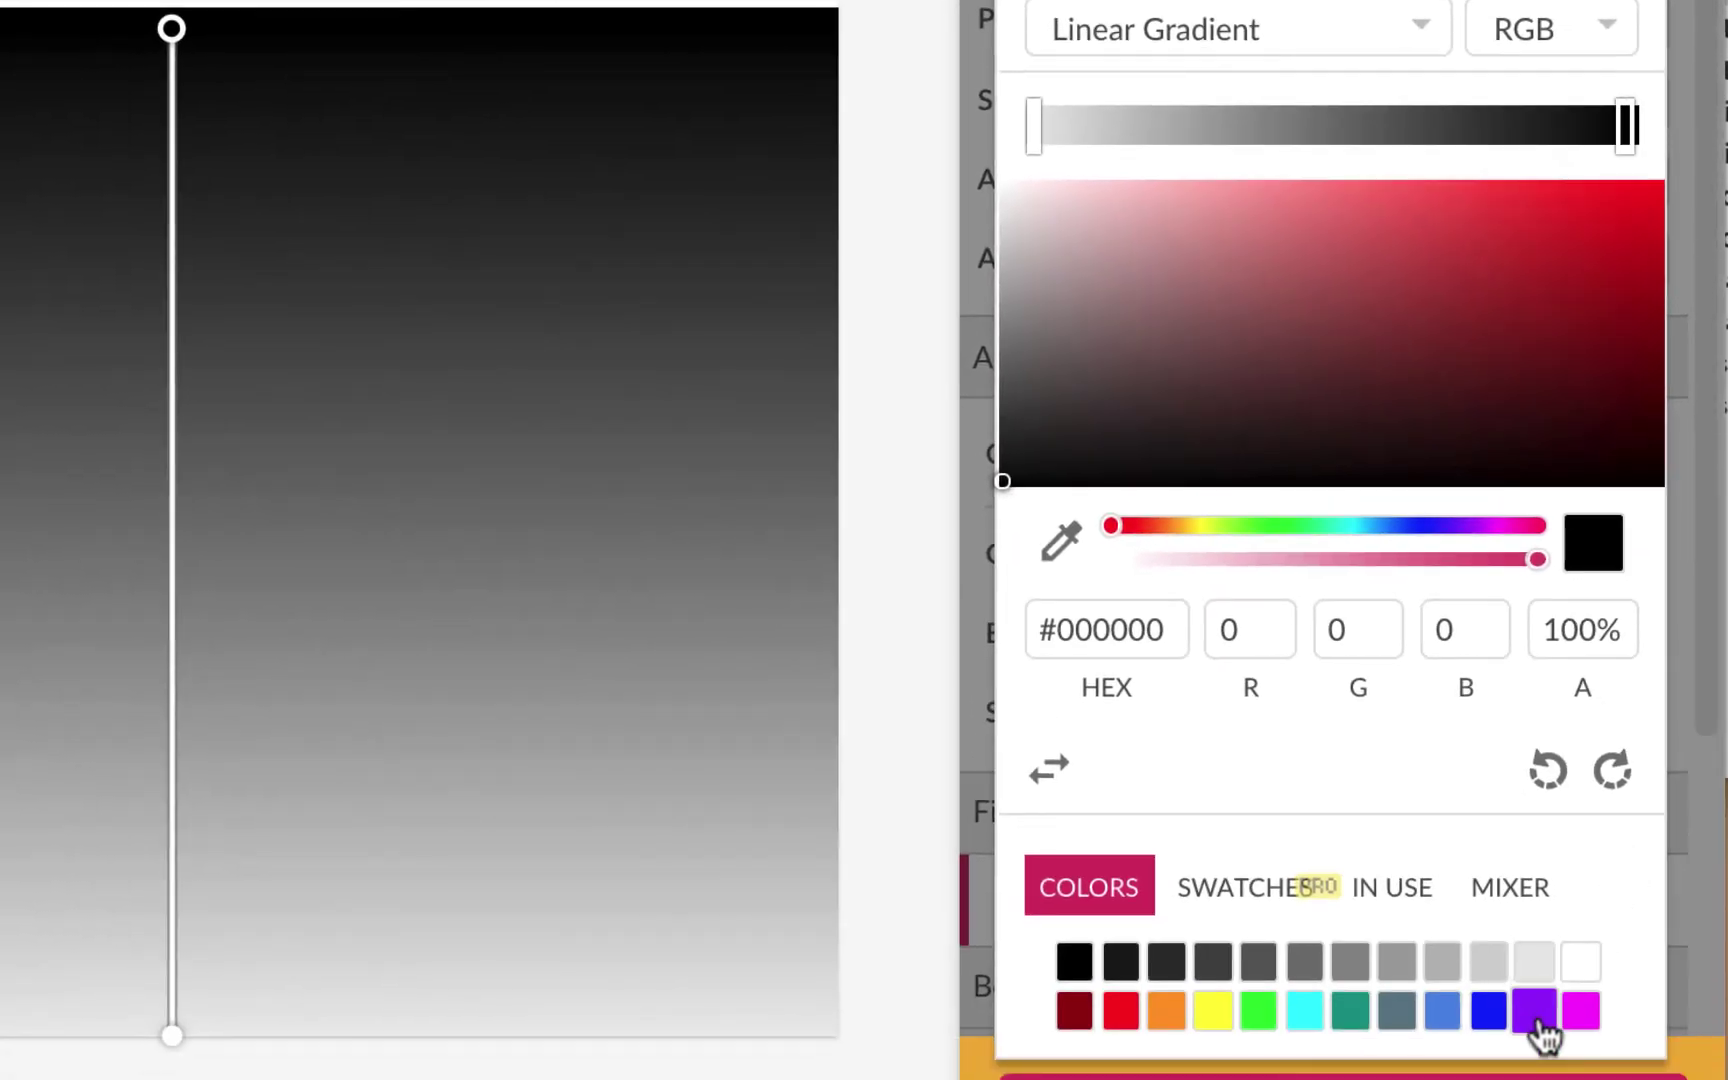
click(1535, 1012)
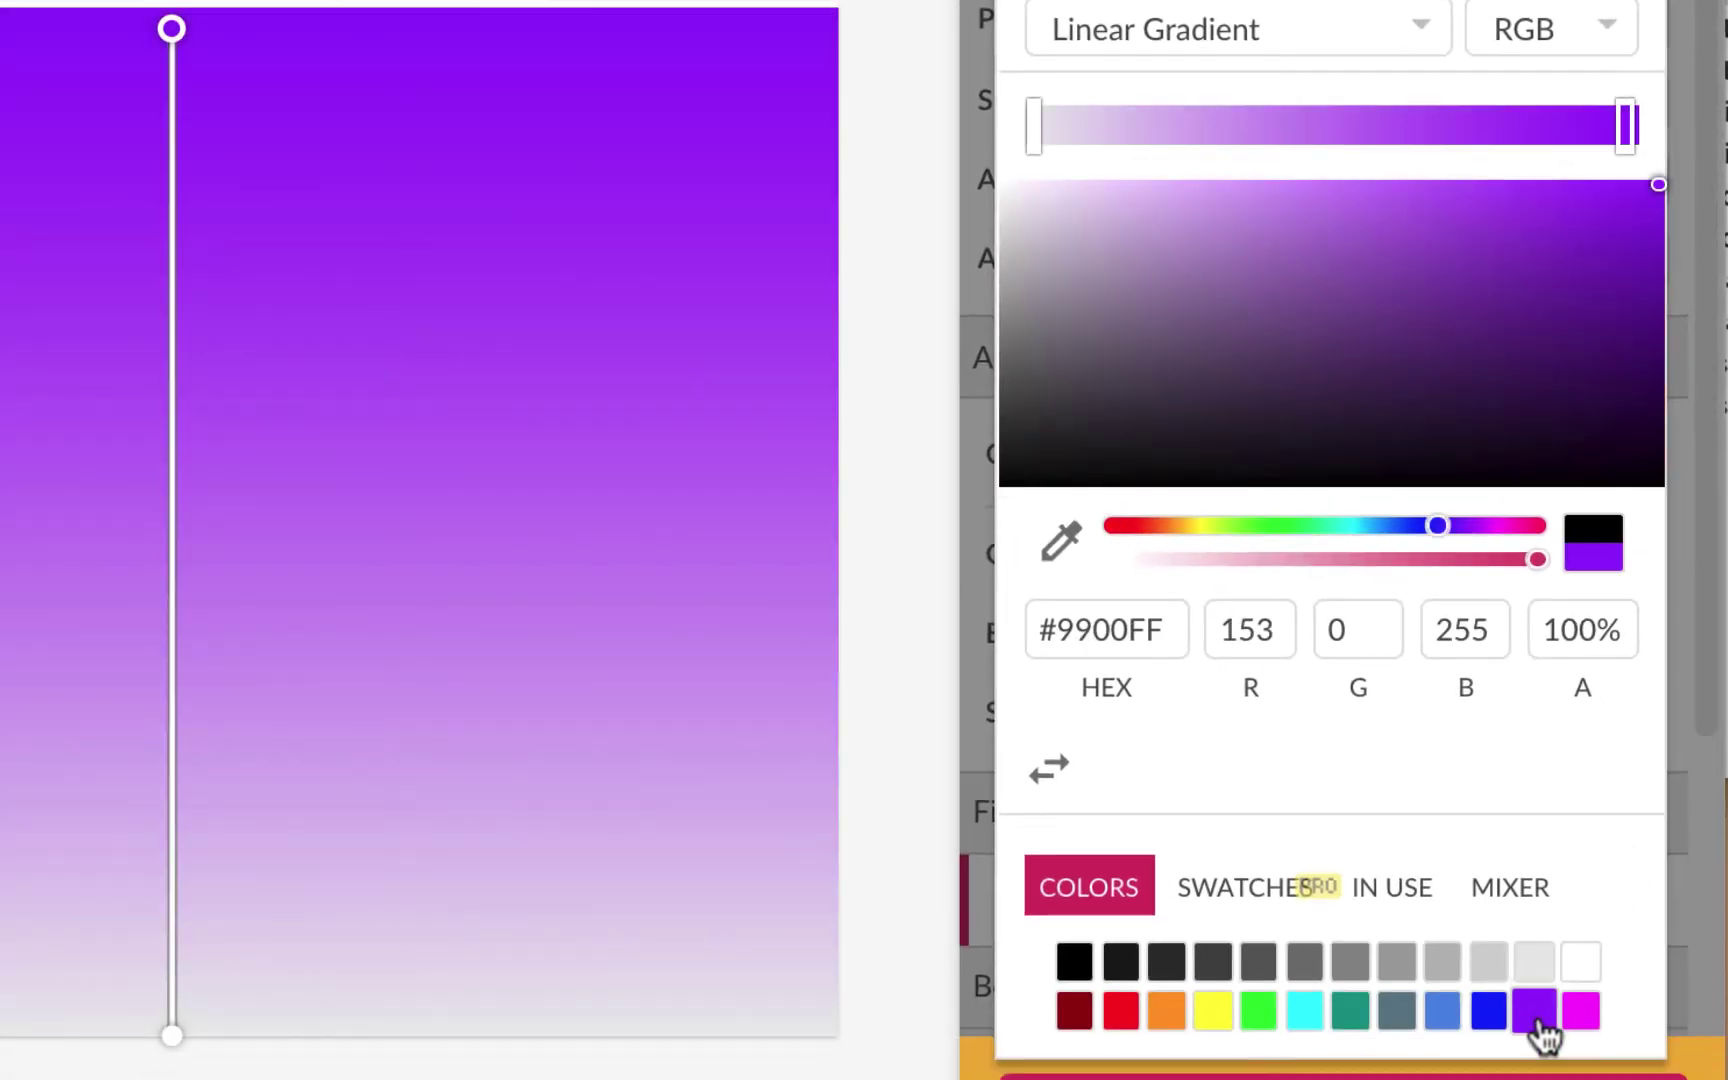
click(1605, 304)
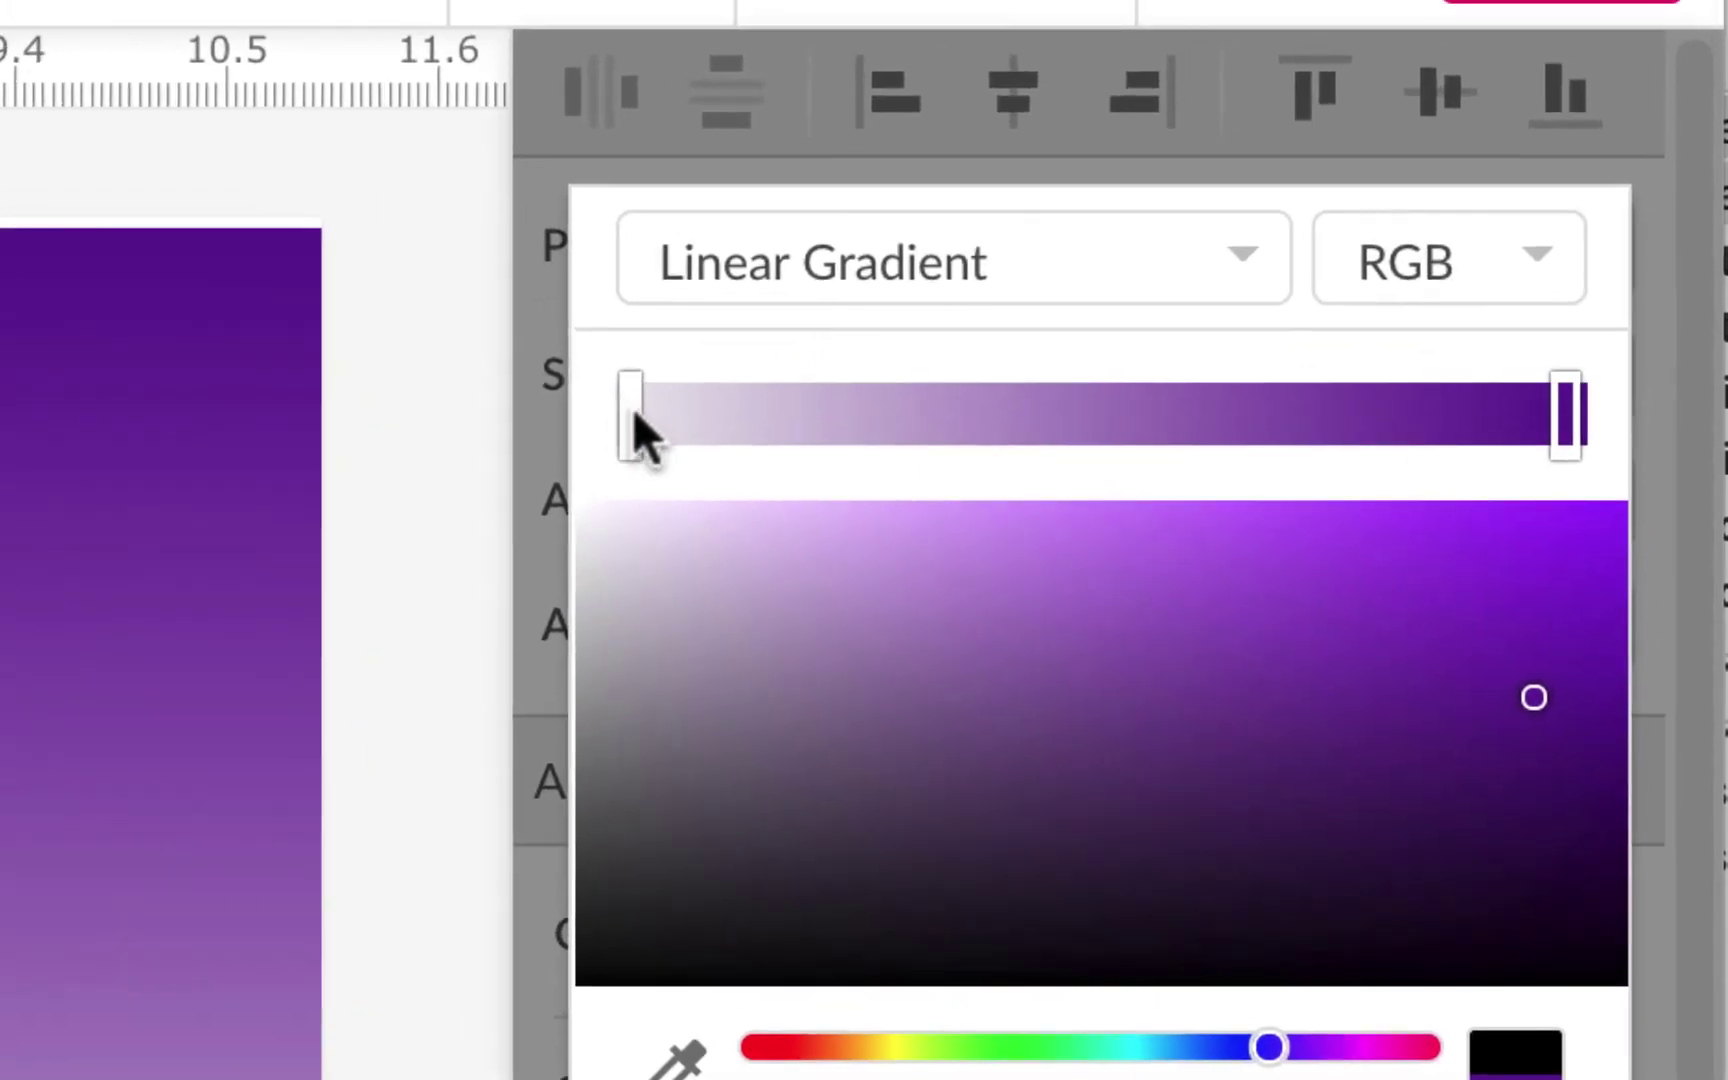
- Set the gradient's light gray stop to orange (#FF9900) and move the purple stop inward to about 63% of the gradient
click(629, 410)
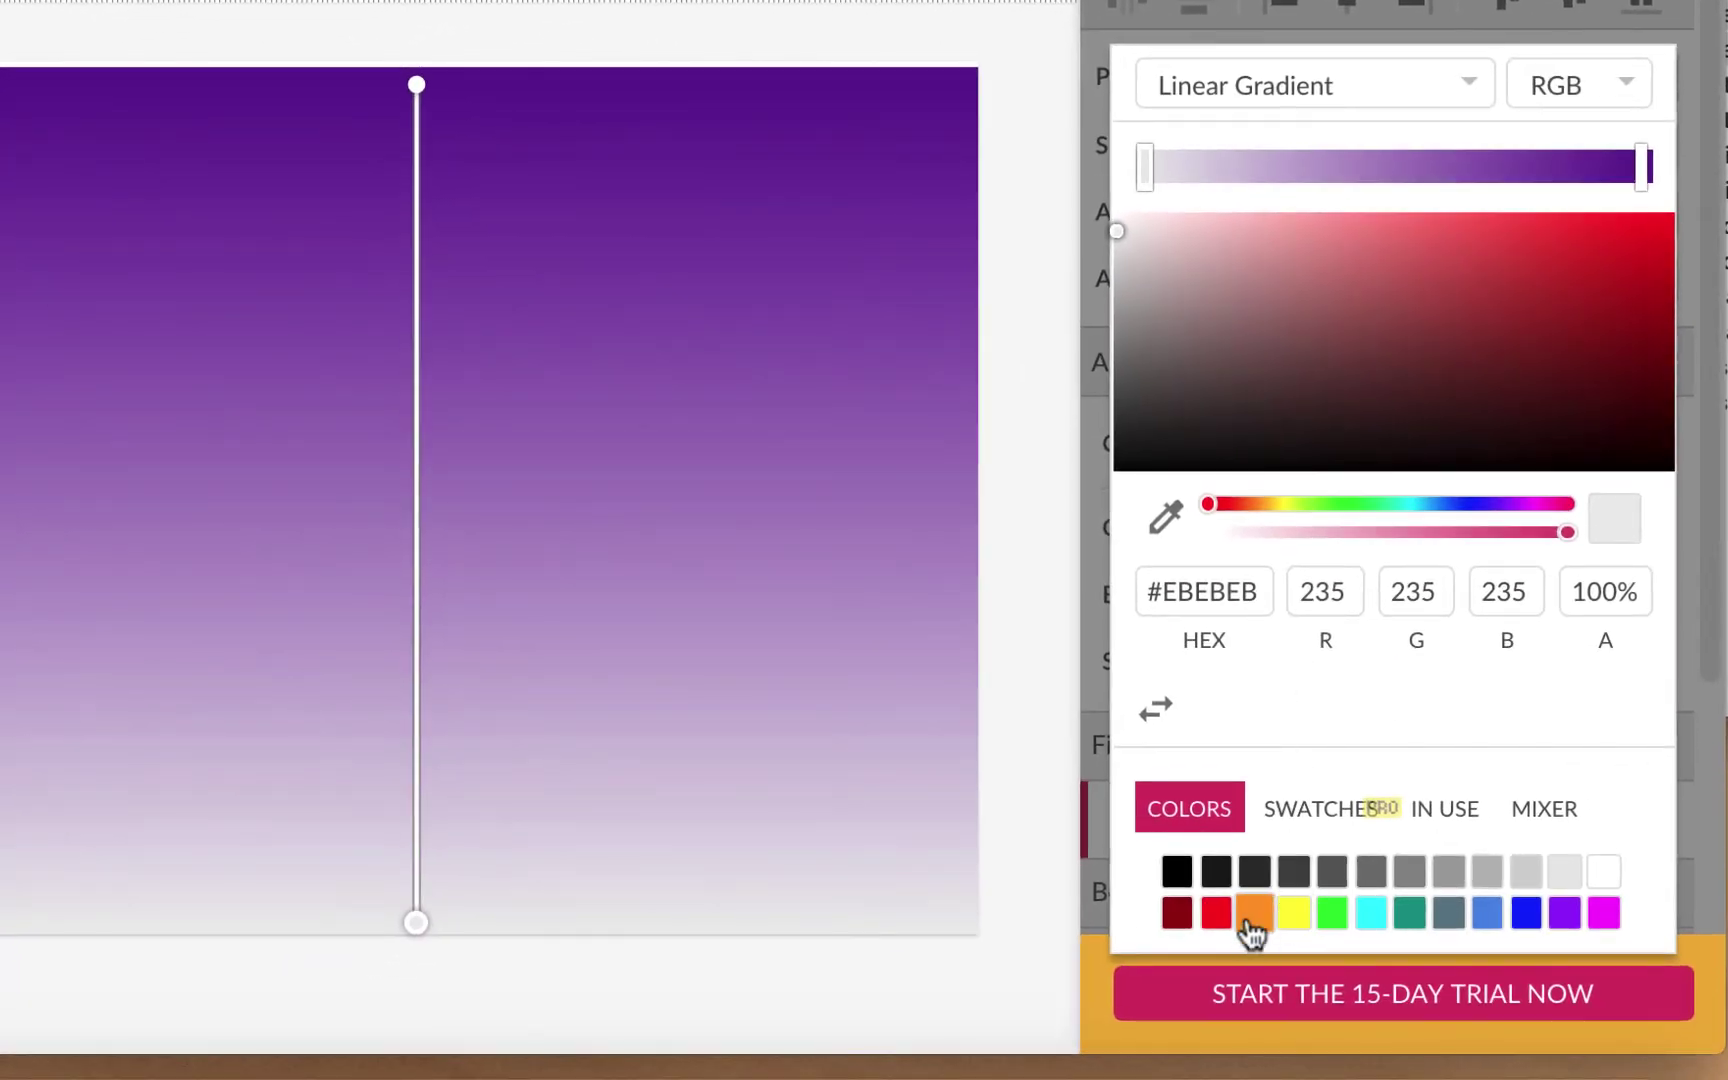
click(1252, 915)
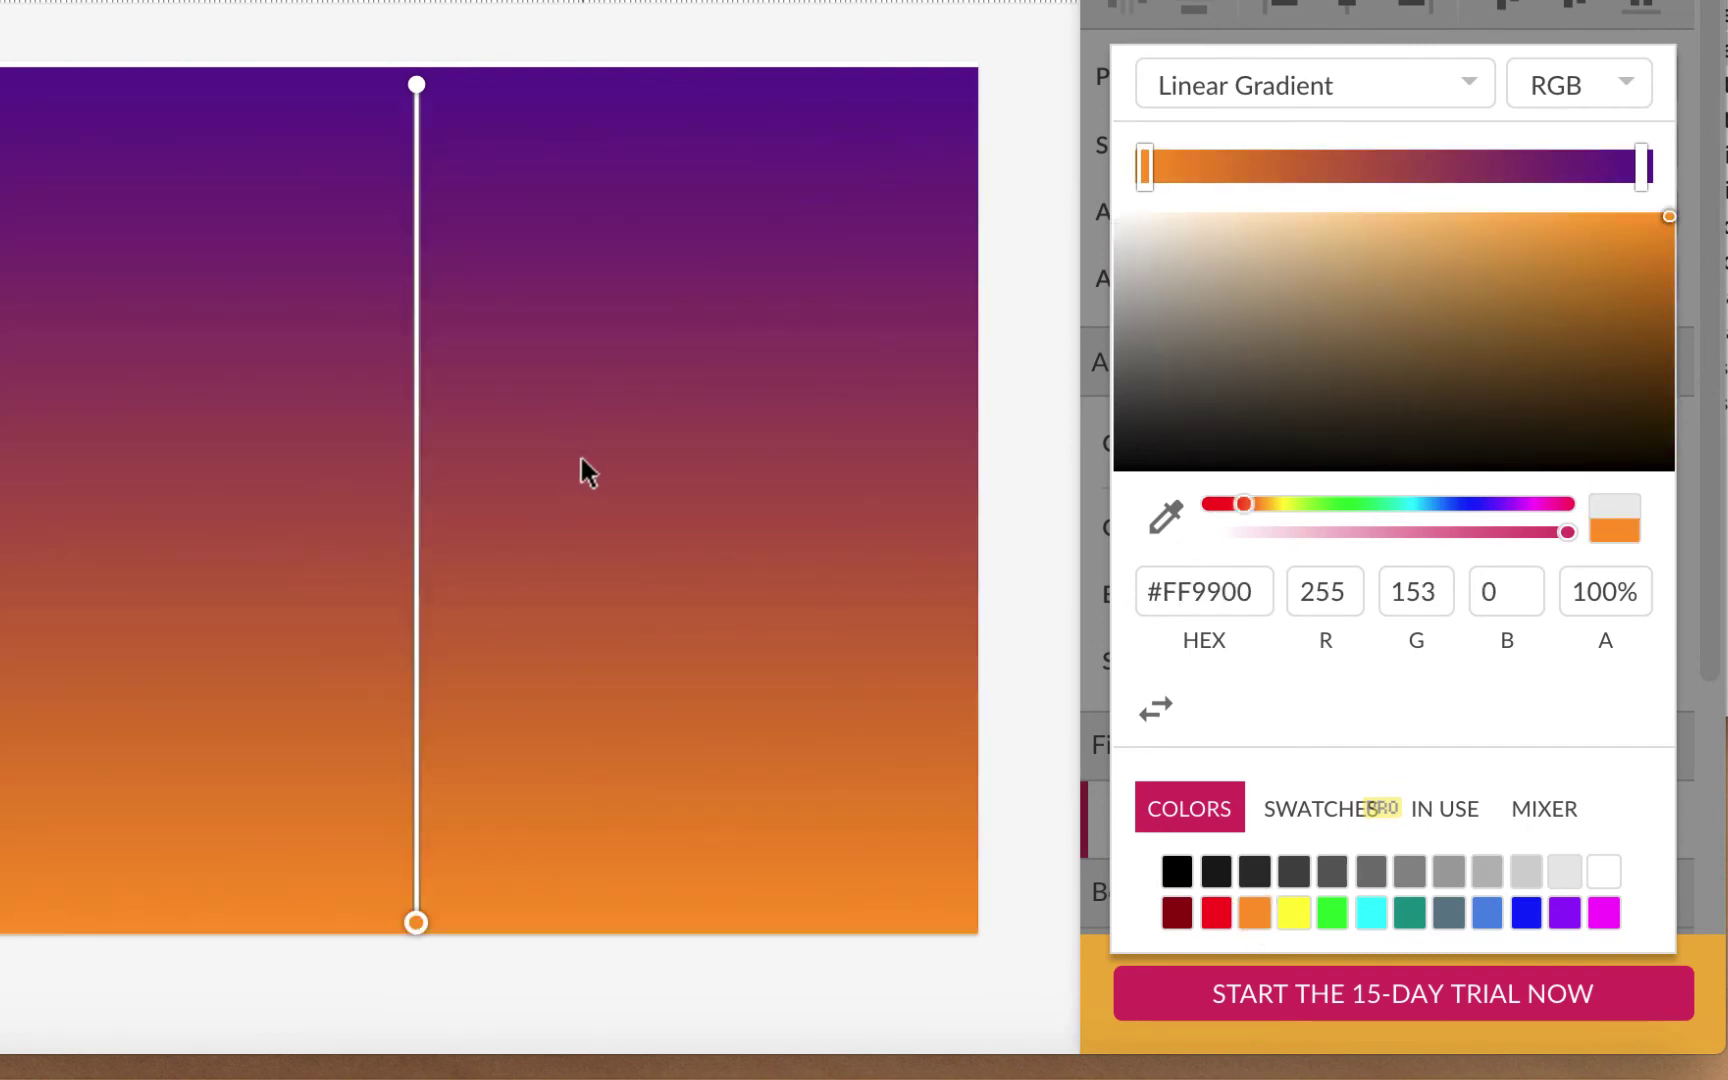
drag(1634, 171, 1464, 175)
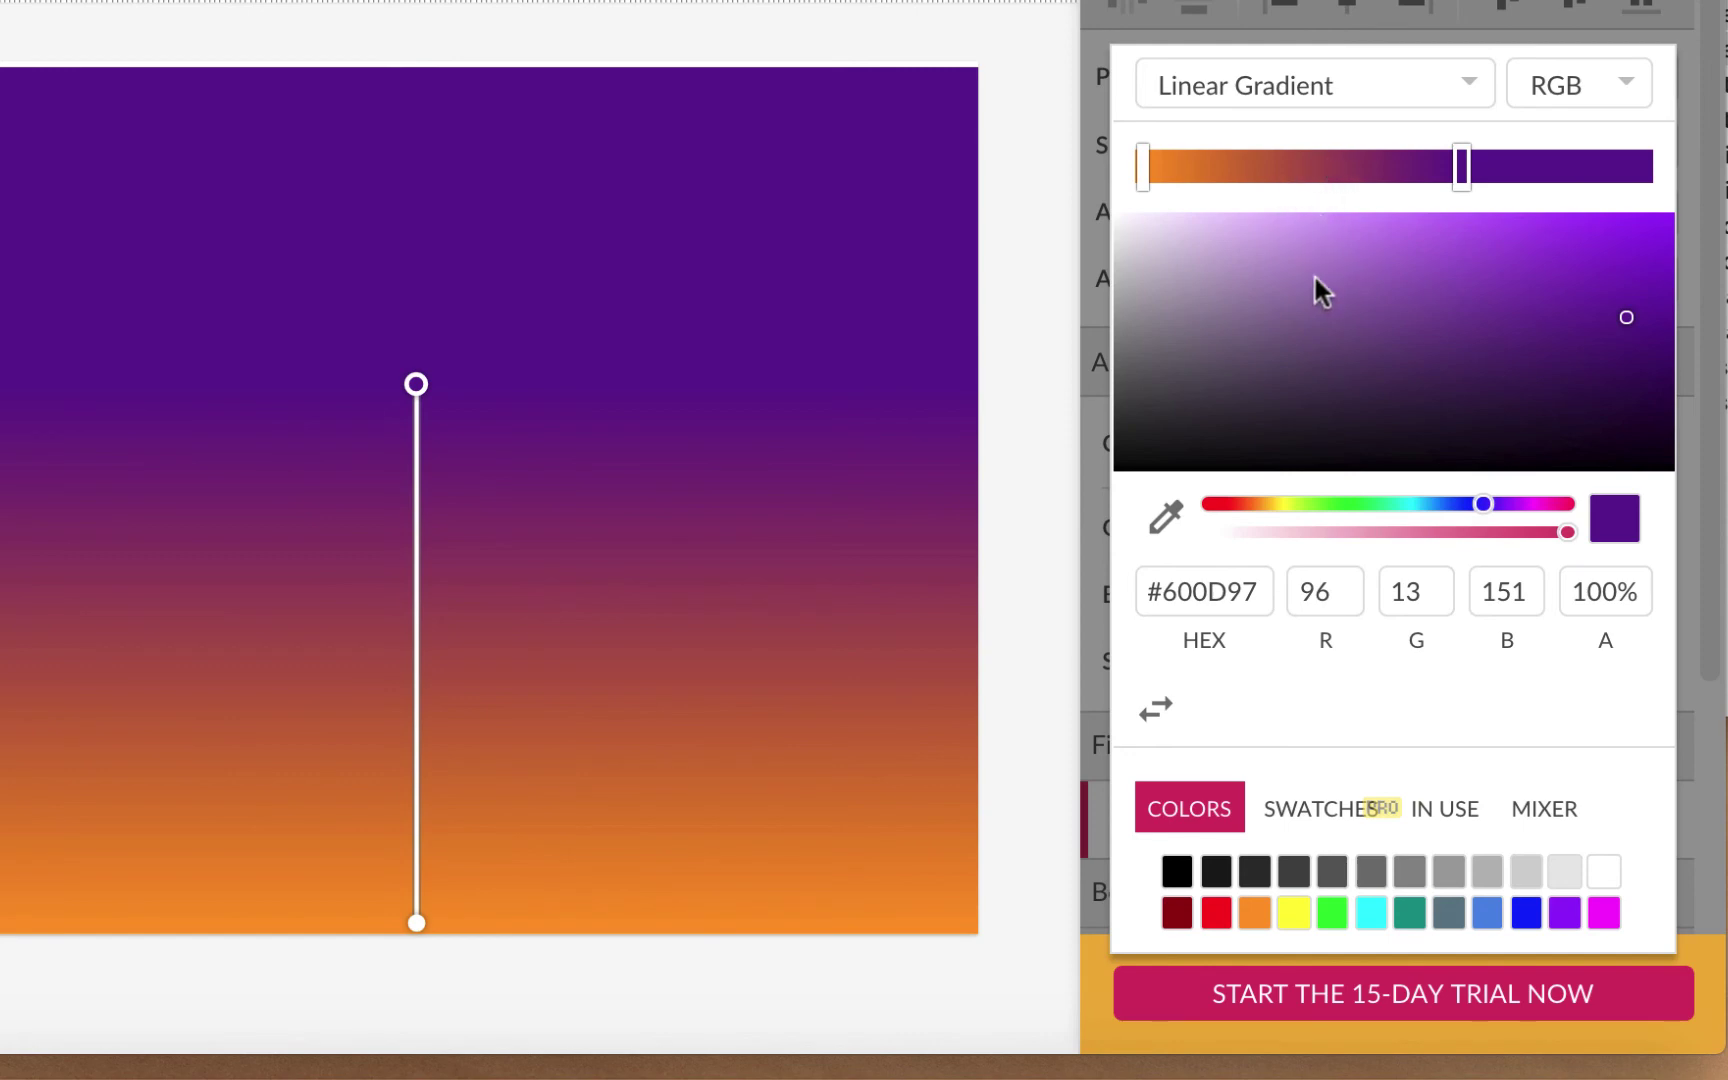
- Try a dark red (#951111) middle stop between the gradient's orange and purple stops, and remove it again
click(1301, 171)
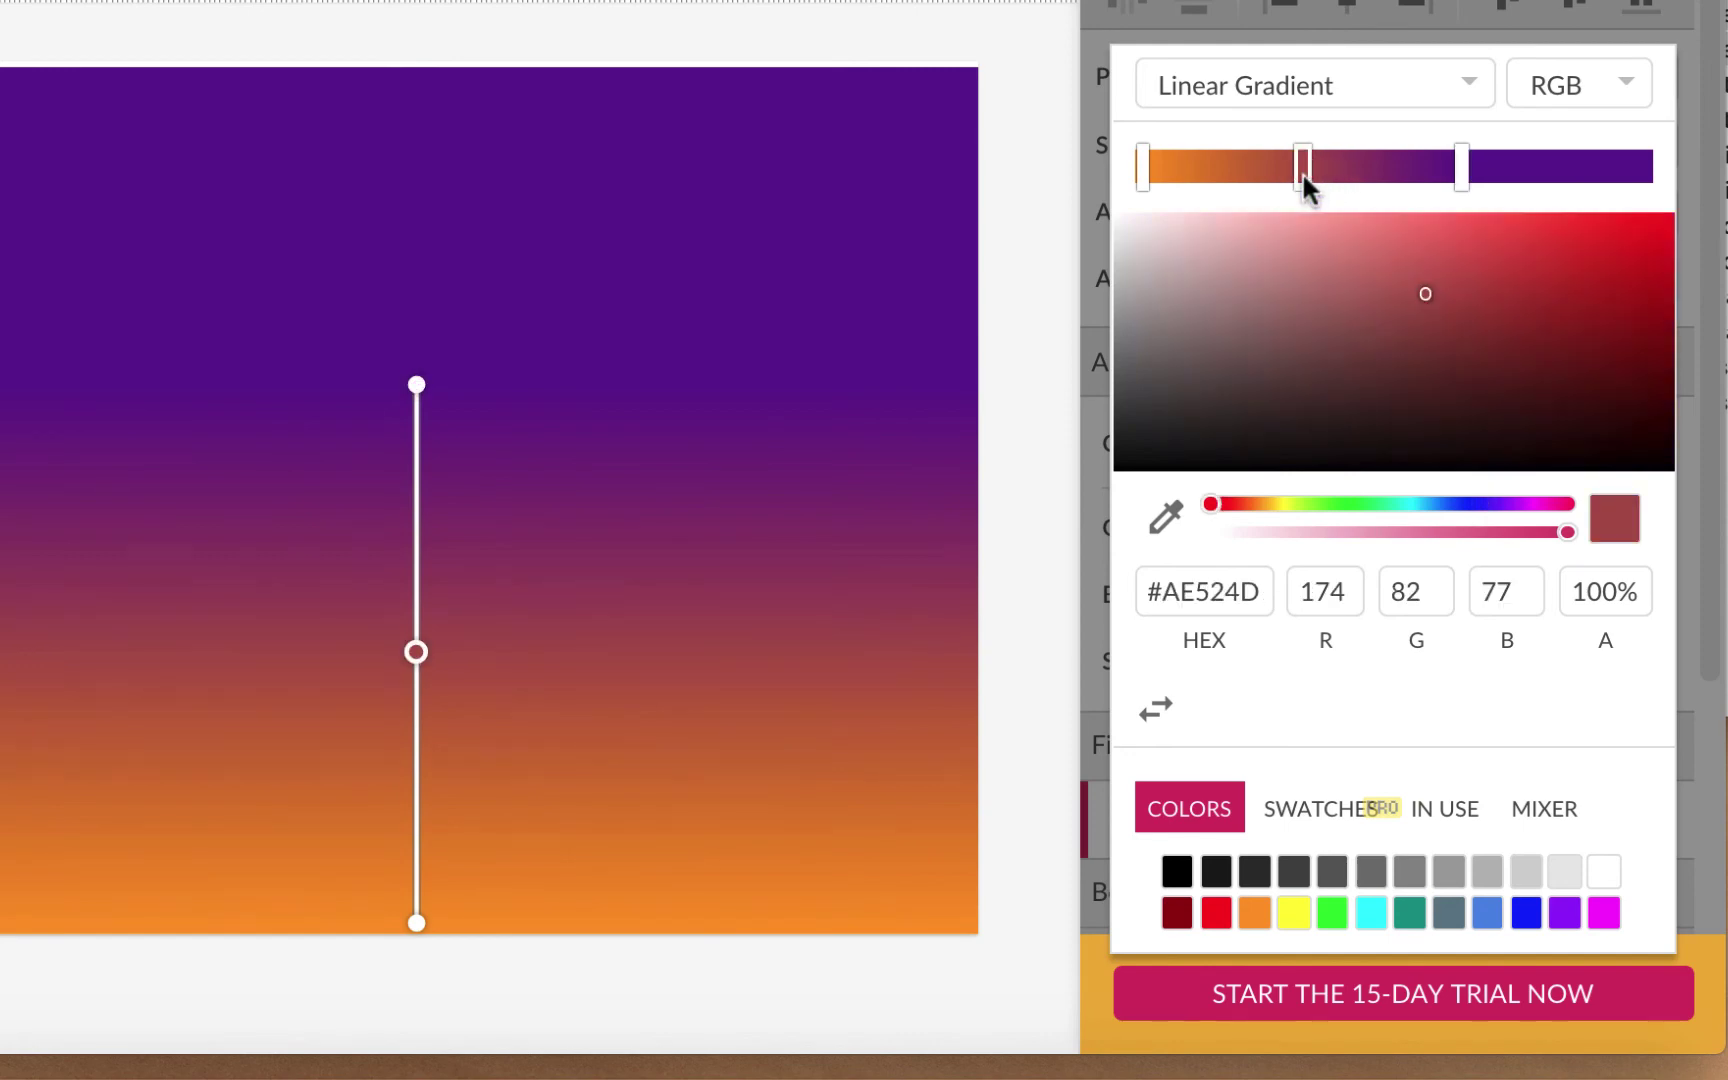
click(1217, 913)
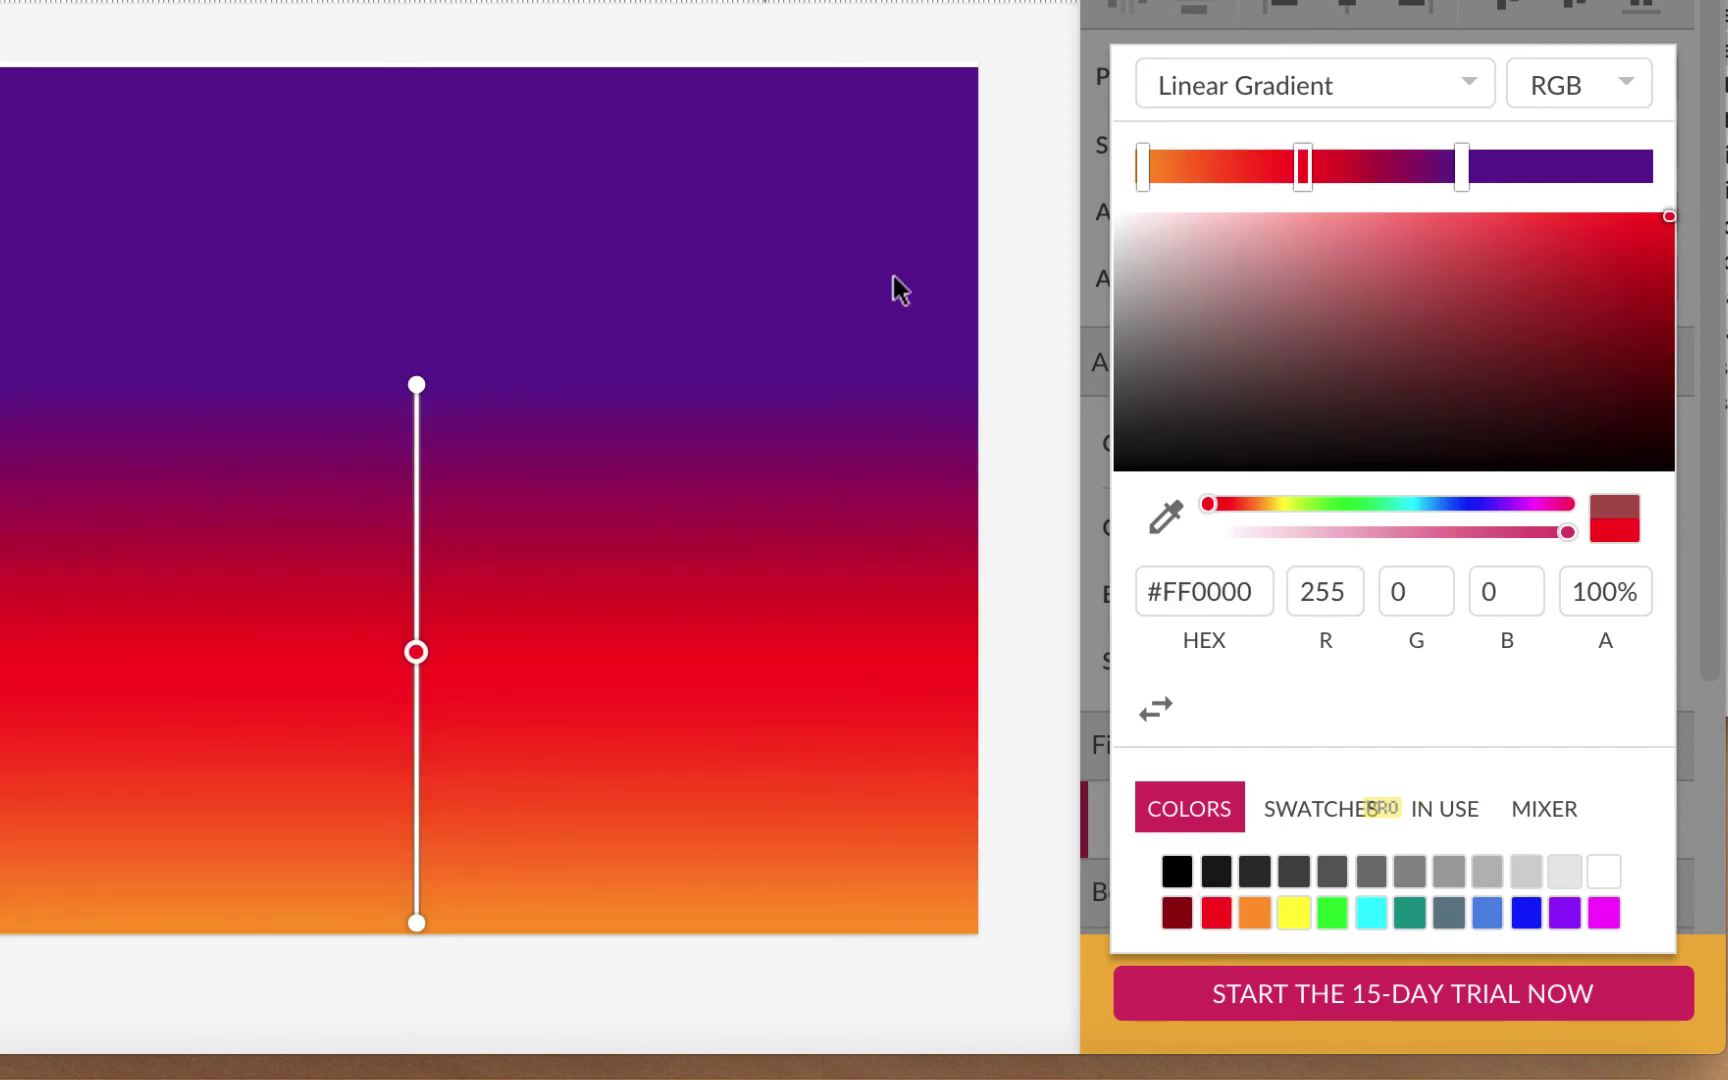
click(1611, 321)
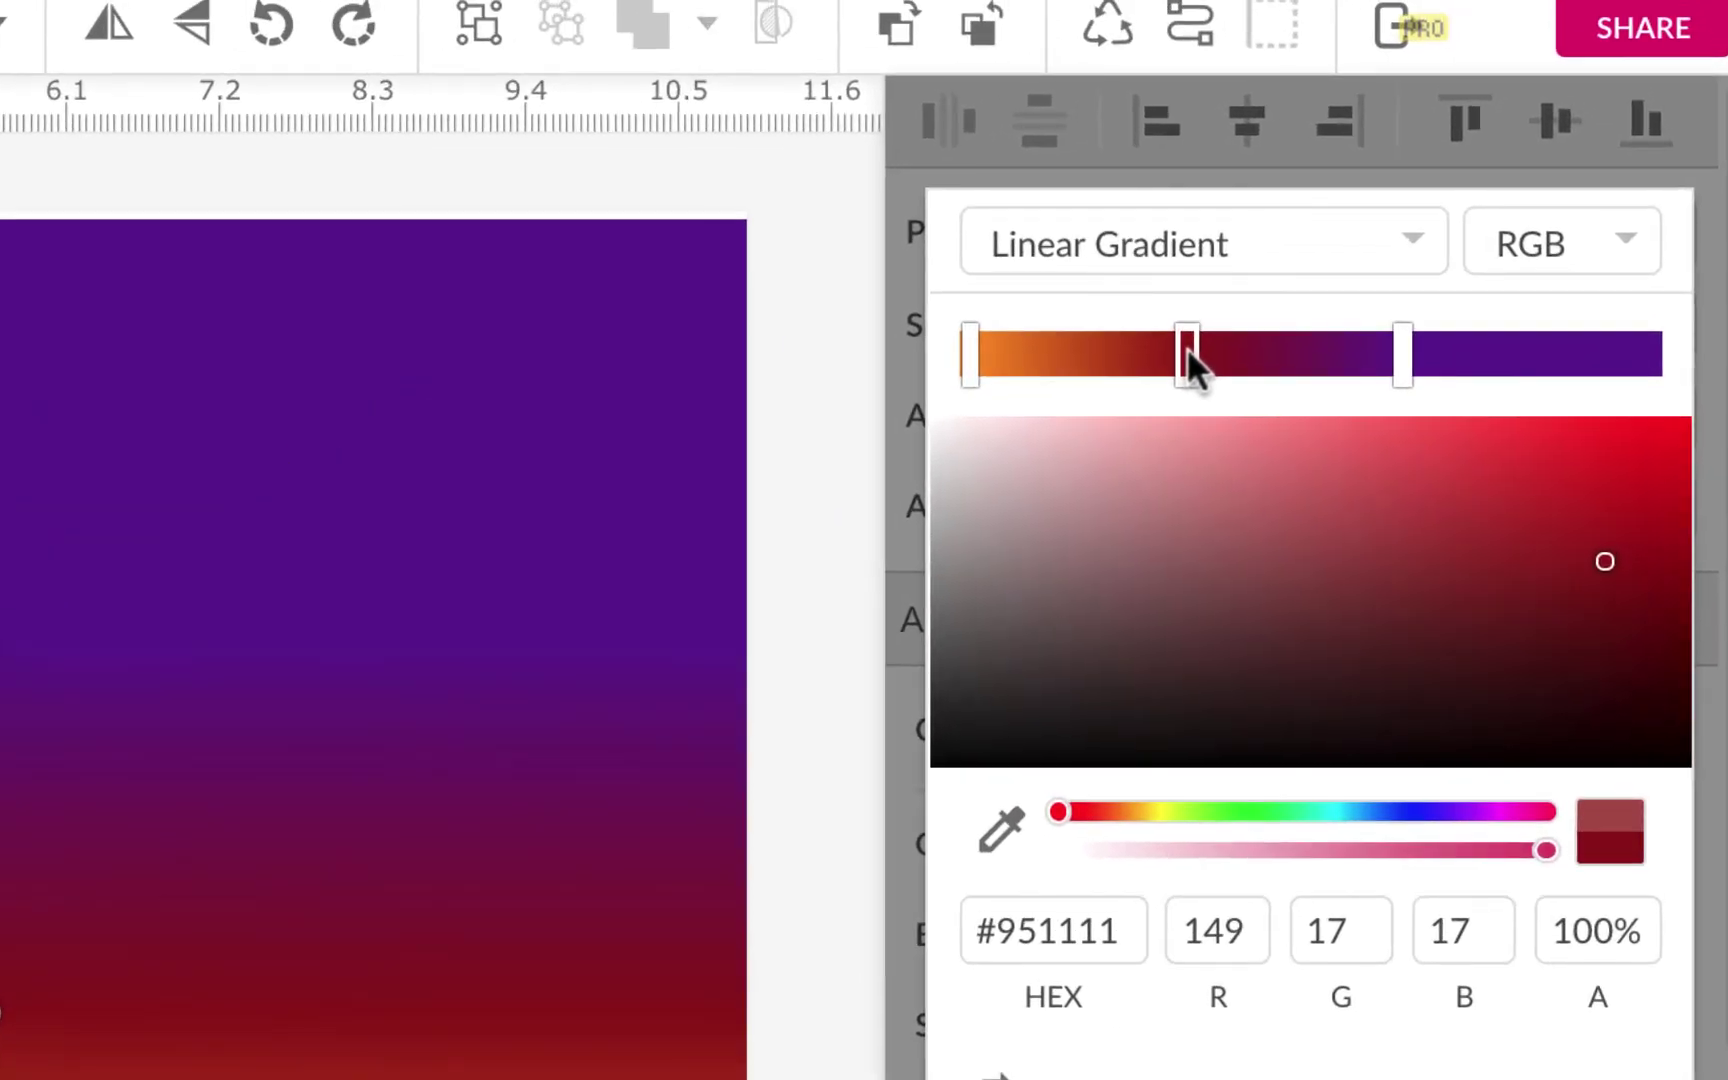
drag(1189, 381, 1188, 455)
drag(1187, 525, 1187, 526)
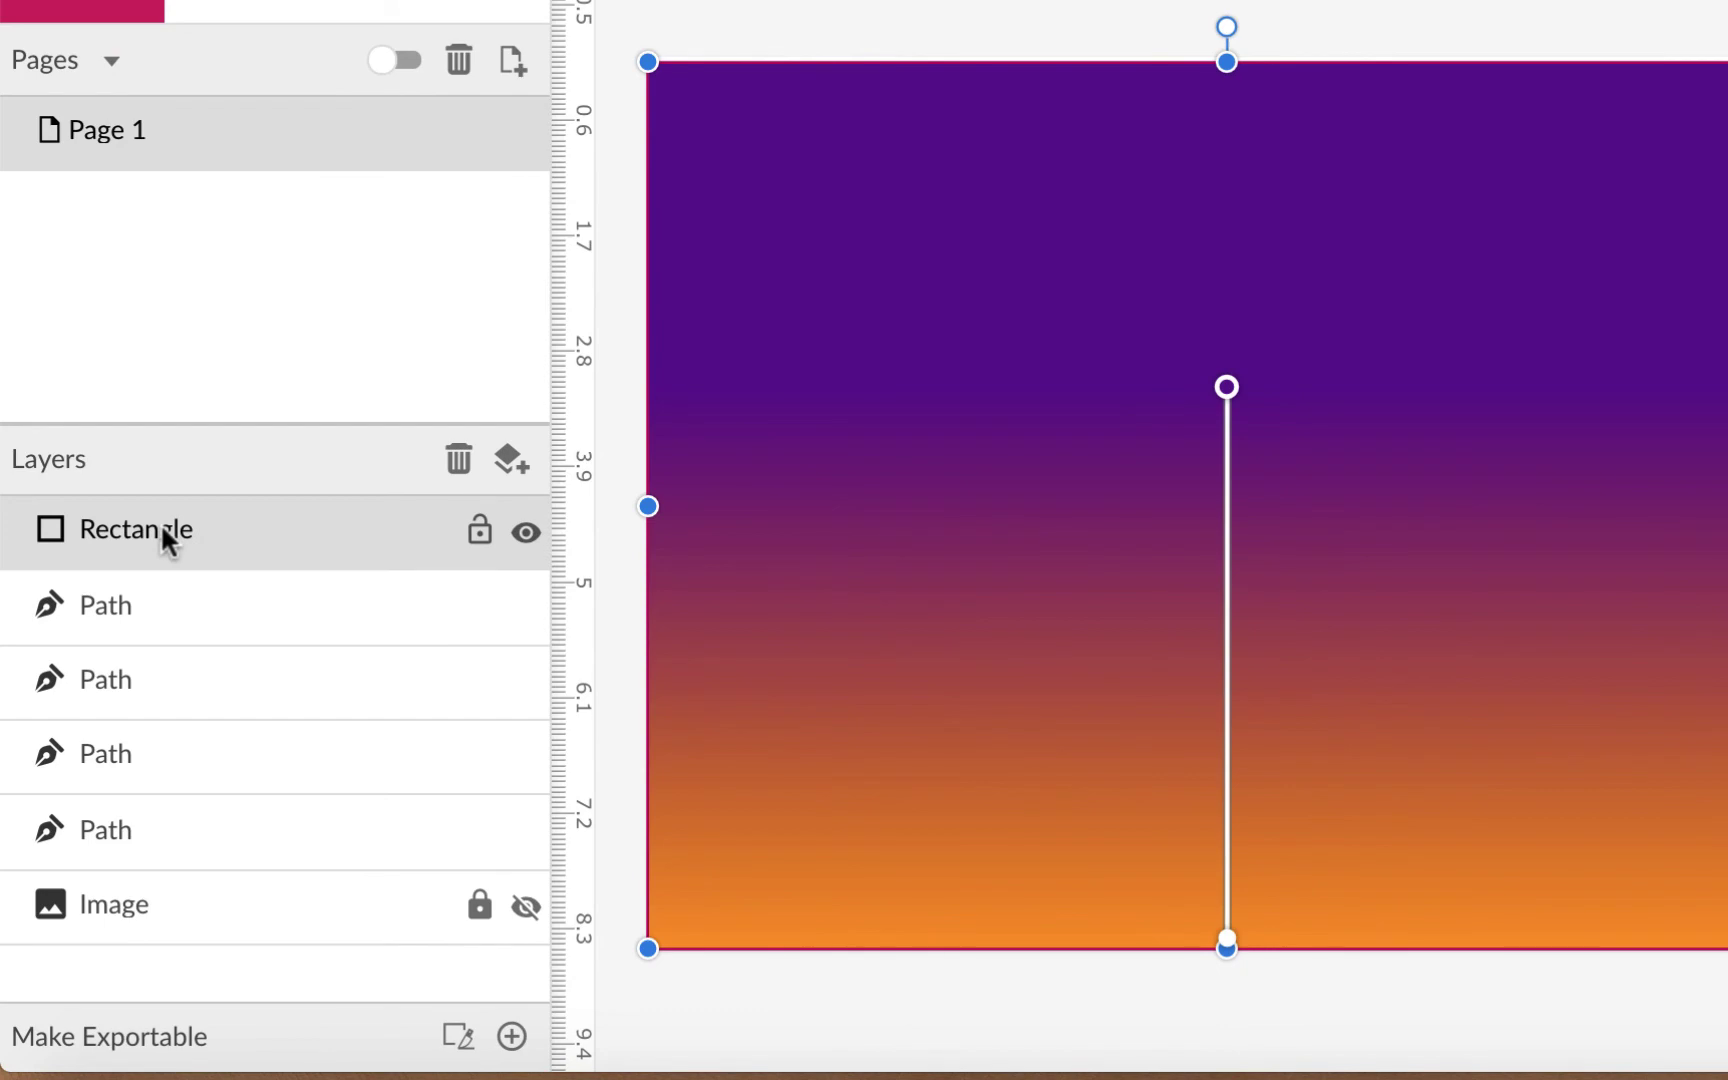
- Rename the background rectangle's layer as sky and place it beneath the four bat paths, directly above the Image layer
double_click(162, 535)
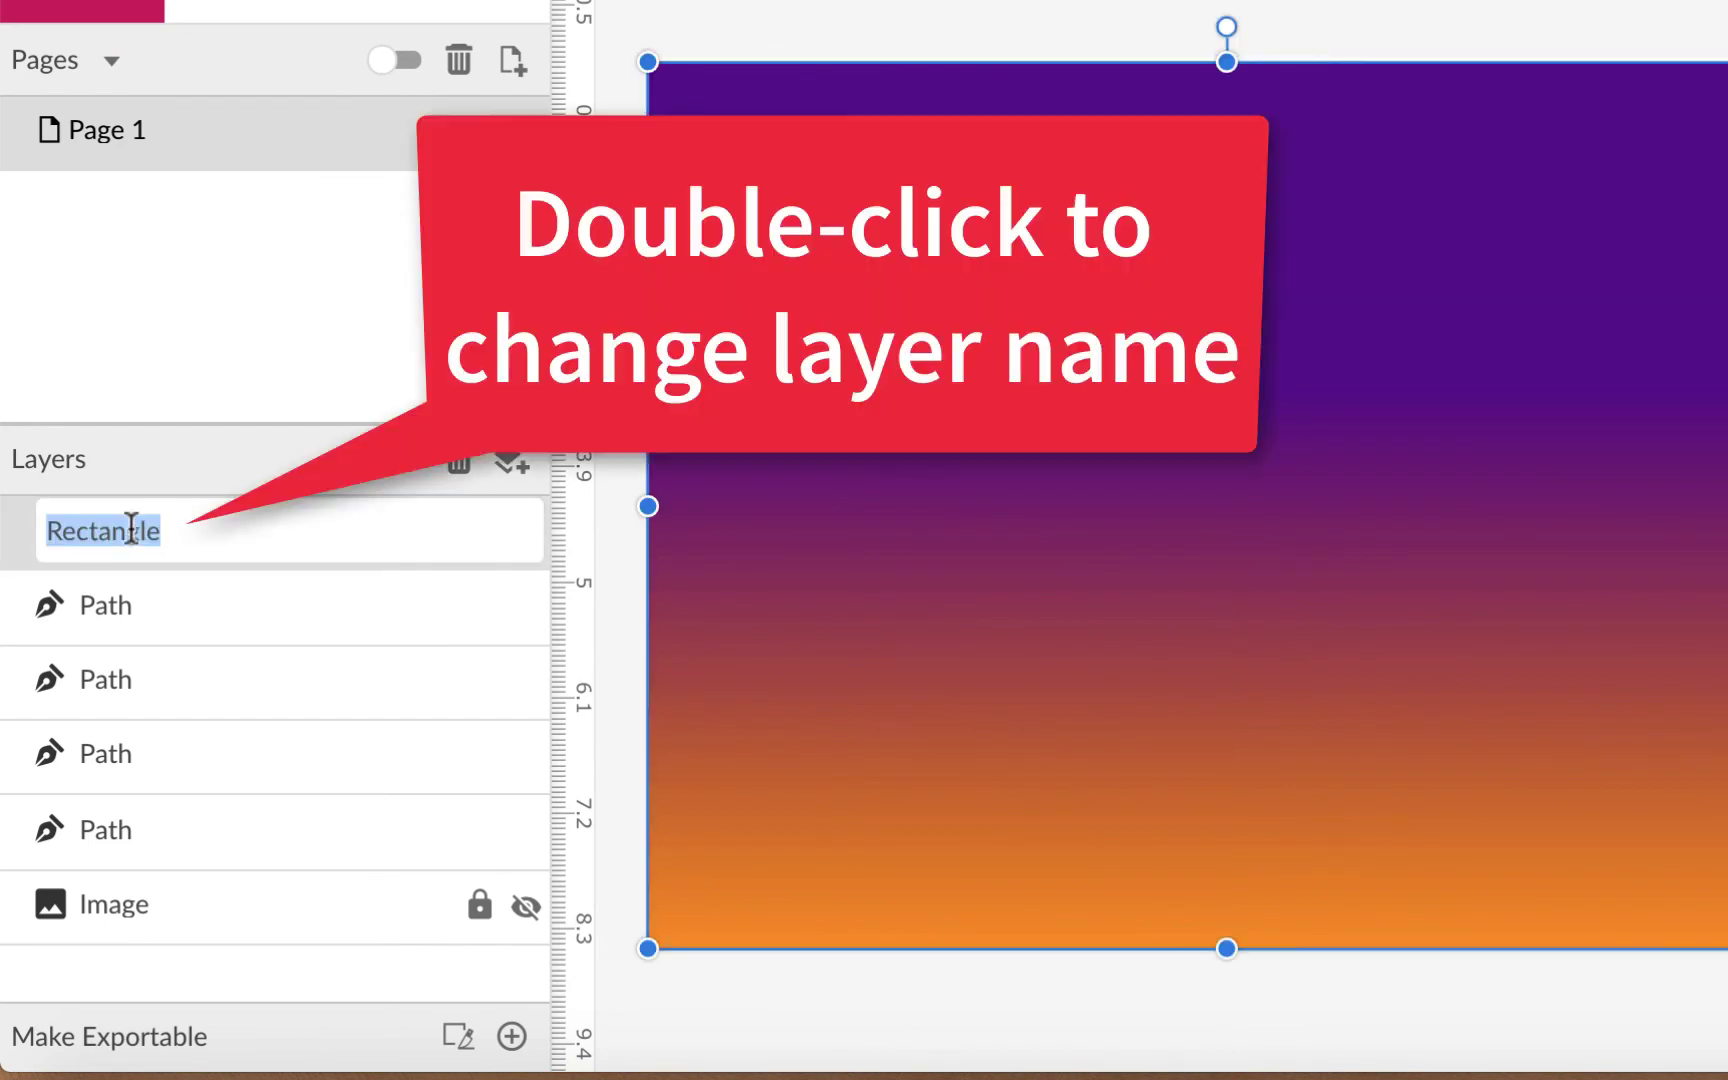
text(sky)
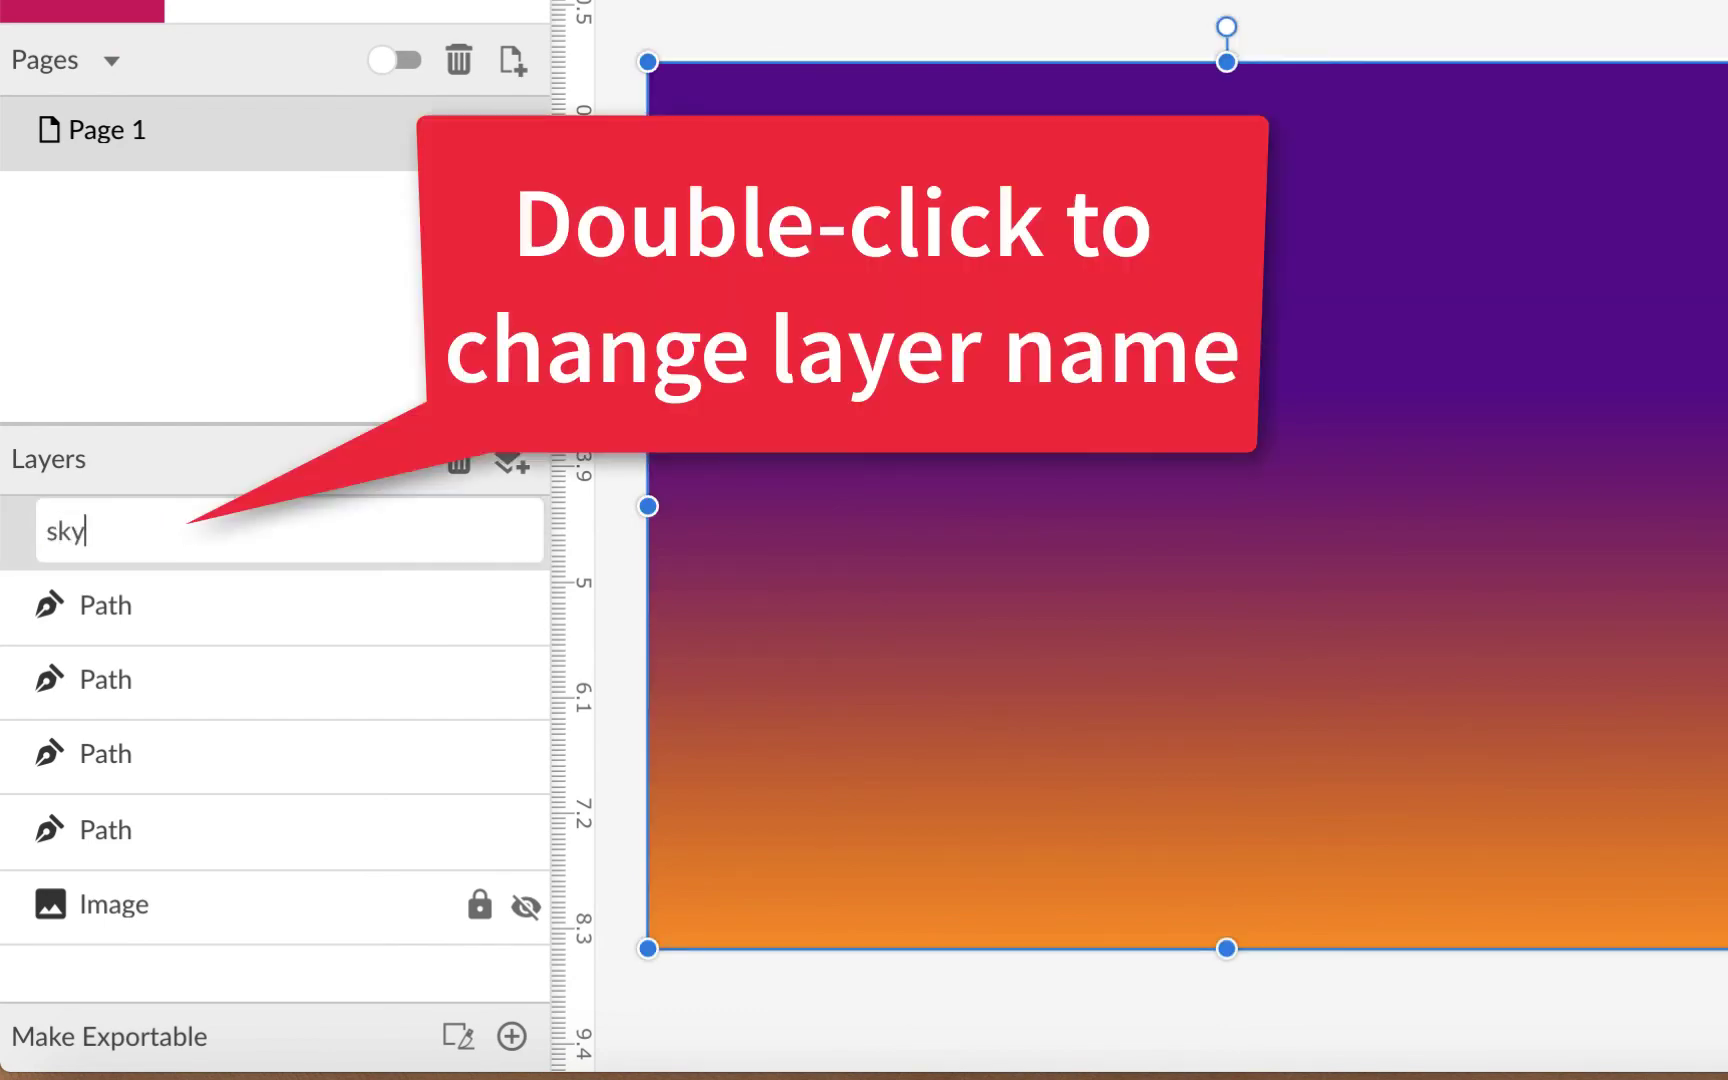
key(Return)
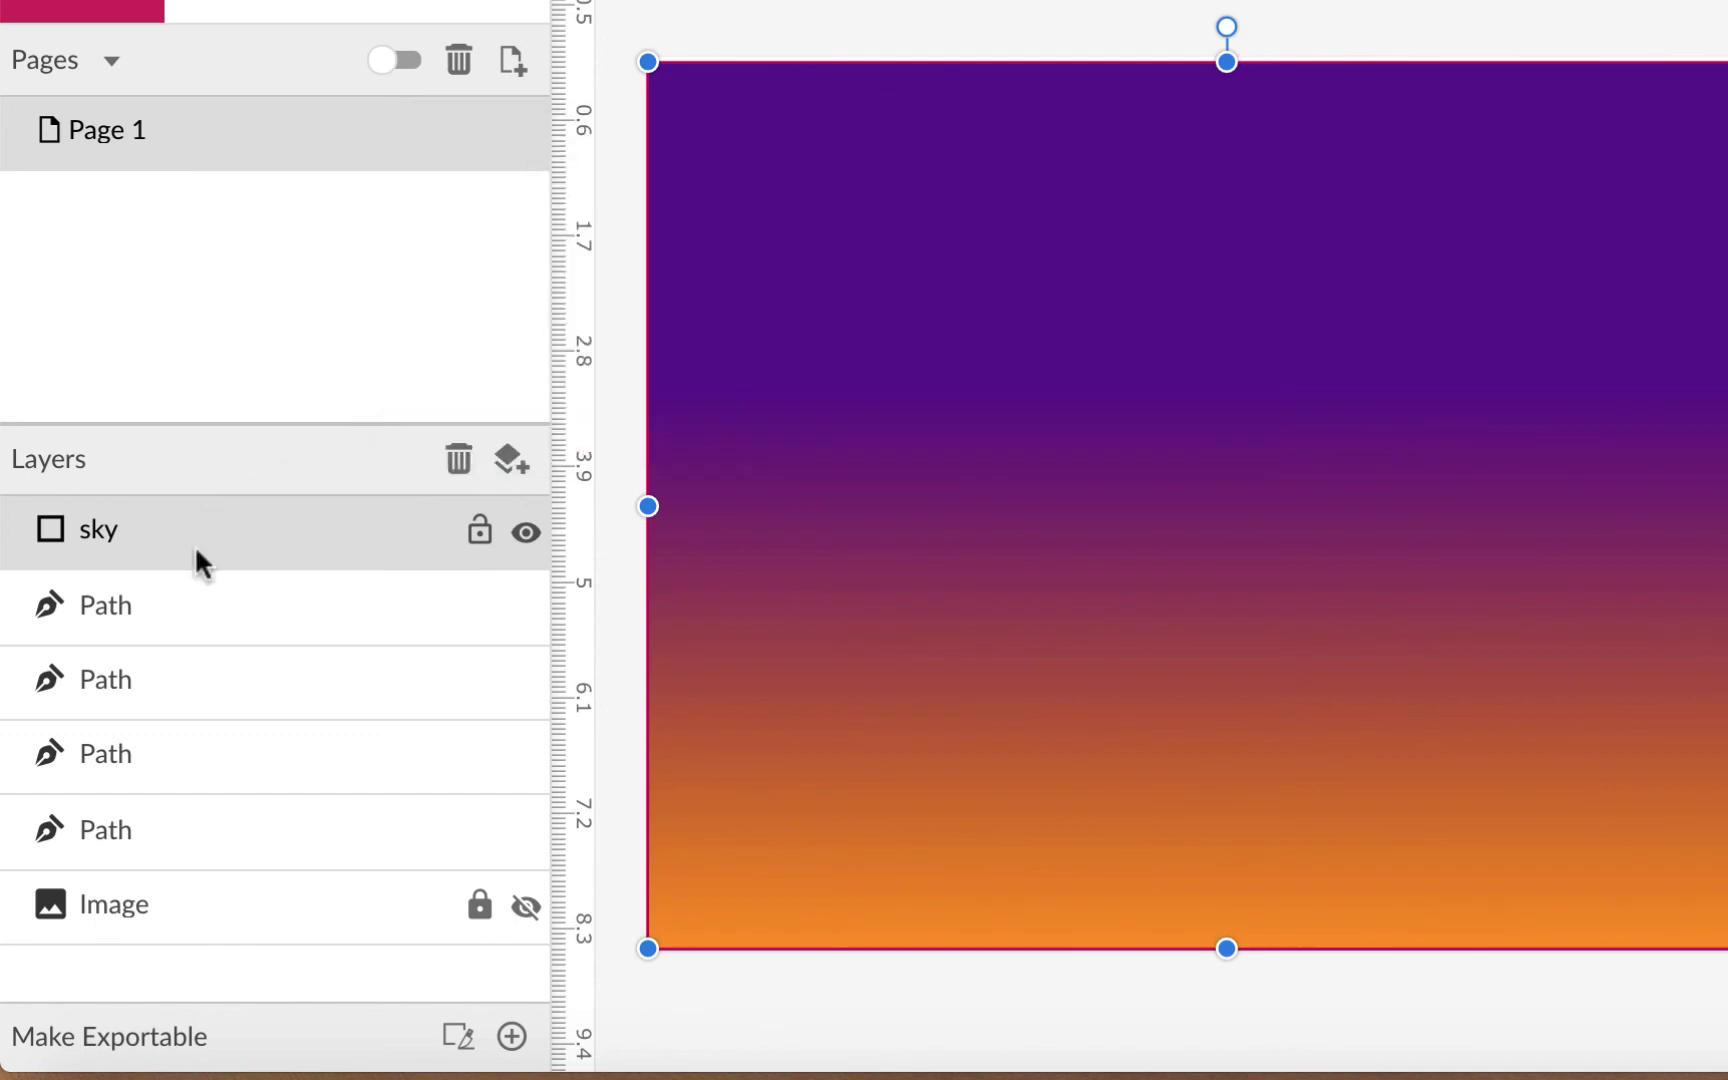
drag(224, 530, 204, 820)
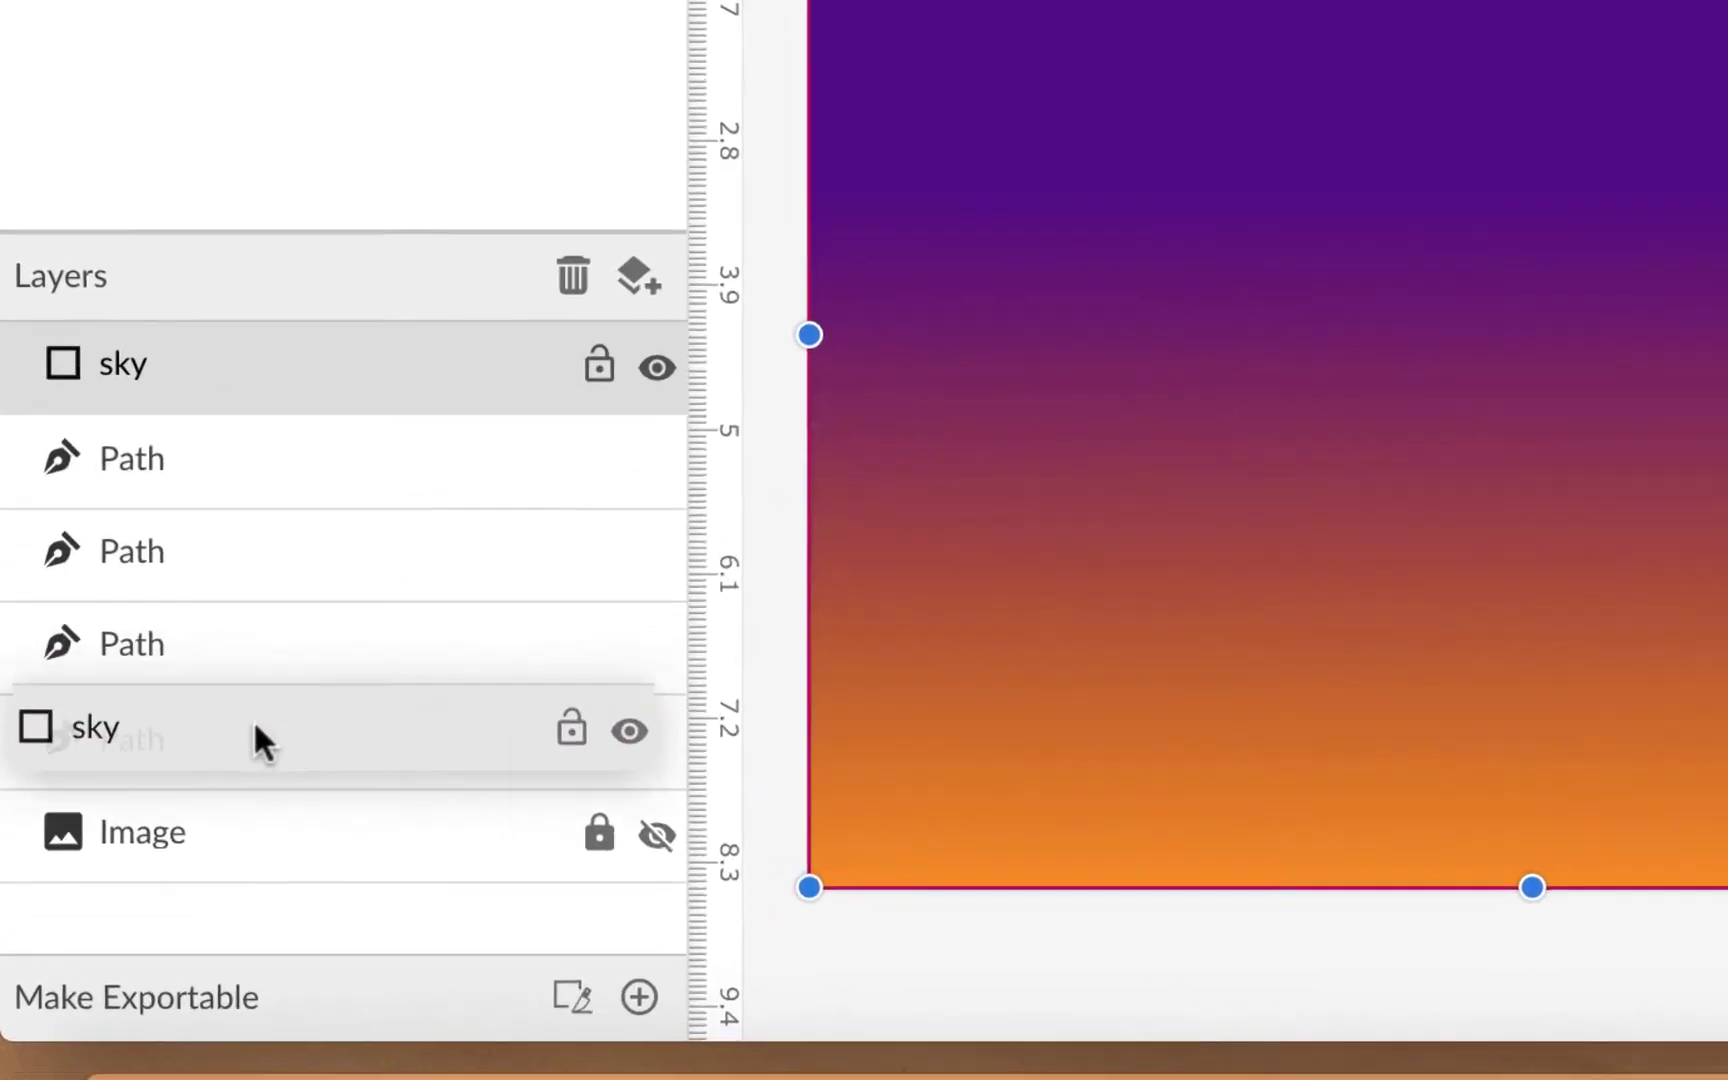
mouse_move(254, 726)
mouse_down()
mouse_move(251, 799)
mouse_move(262, 735)
mouse_move(256, 750)
mouse_up()
drag(294, 678, 305, 730)
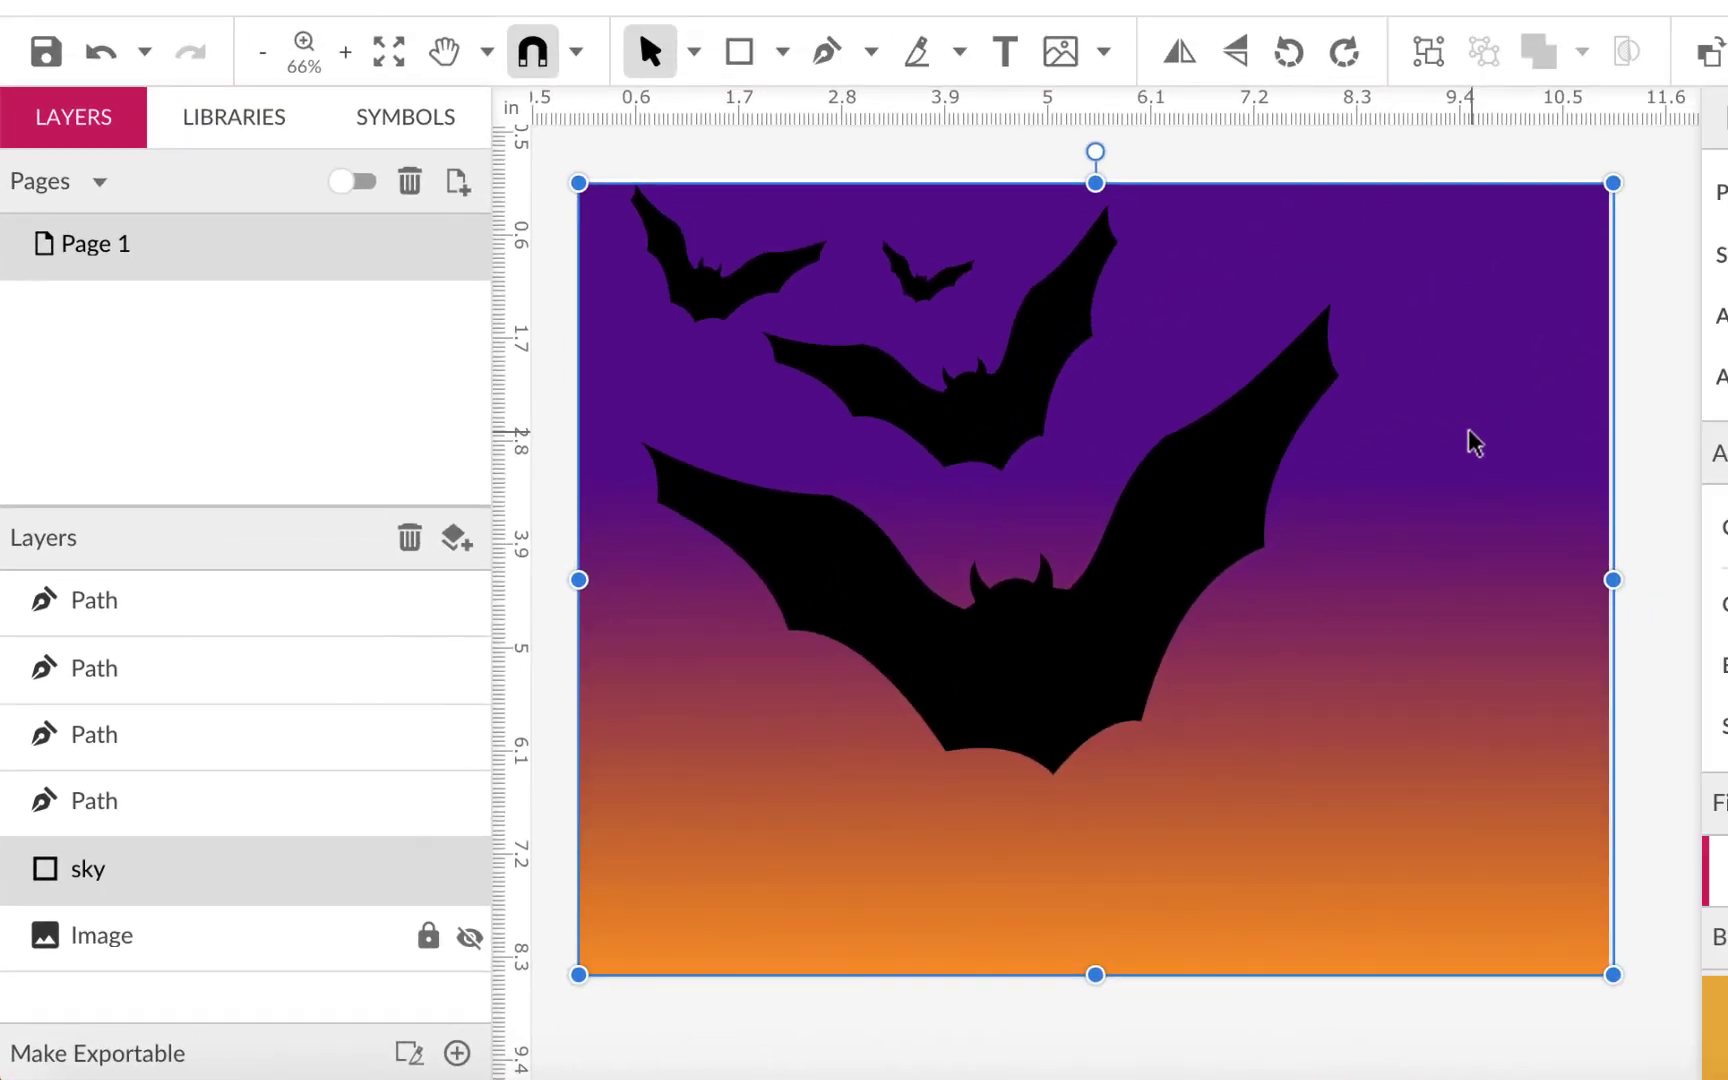
- Draw a circle about 1.92 in across with the Ellipse tool in the upper right of the sky, beside the largest bat's wing
scroll(1340, 553, left, 3)
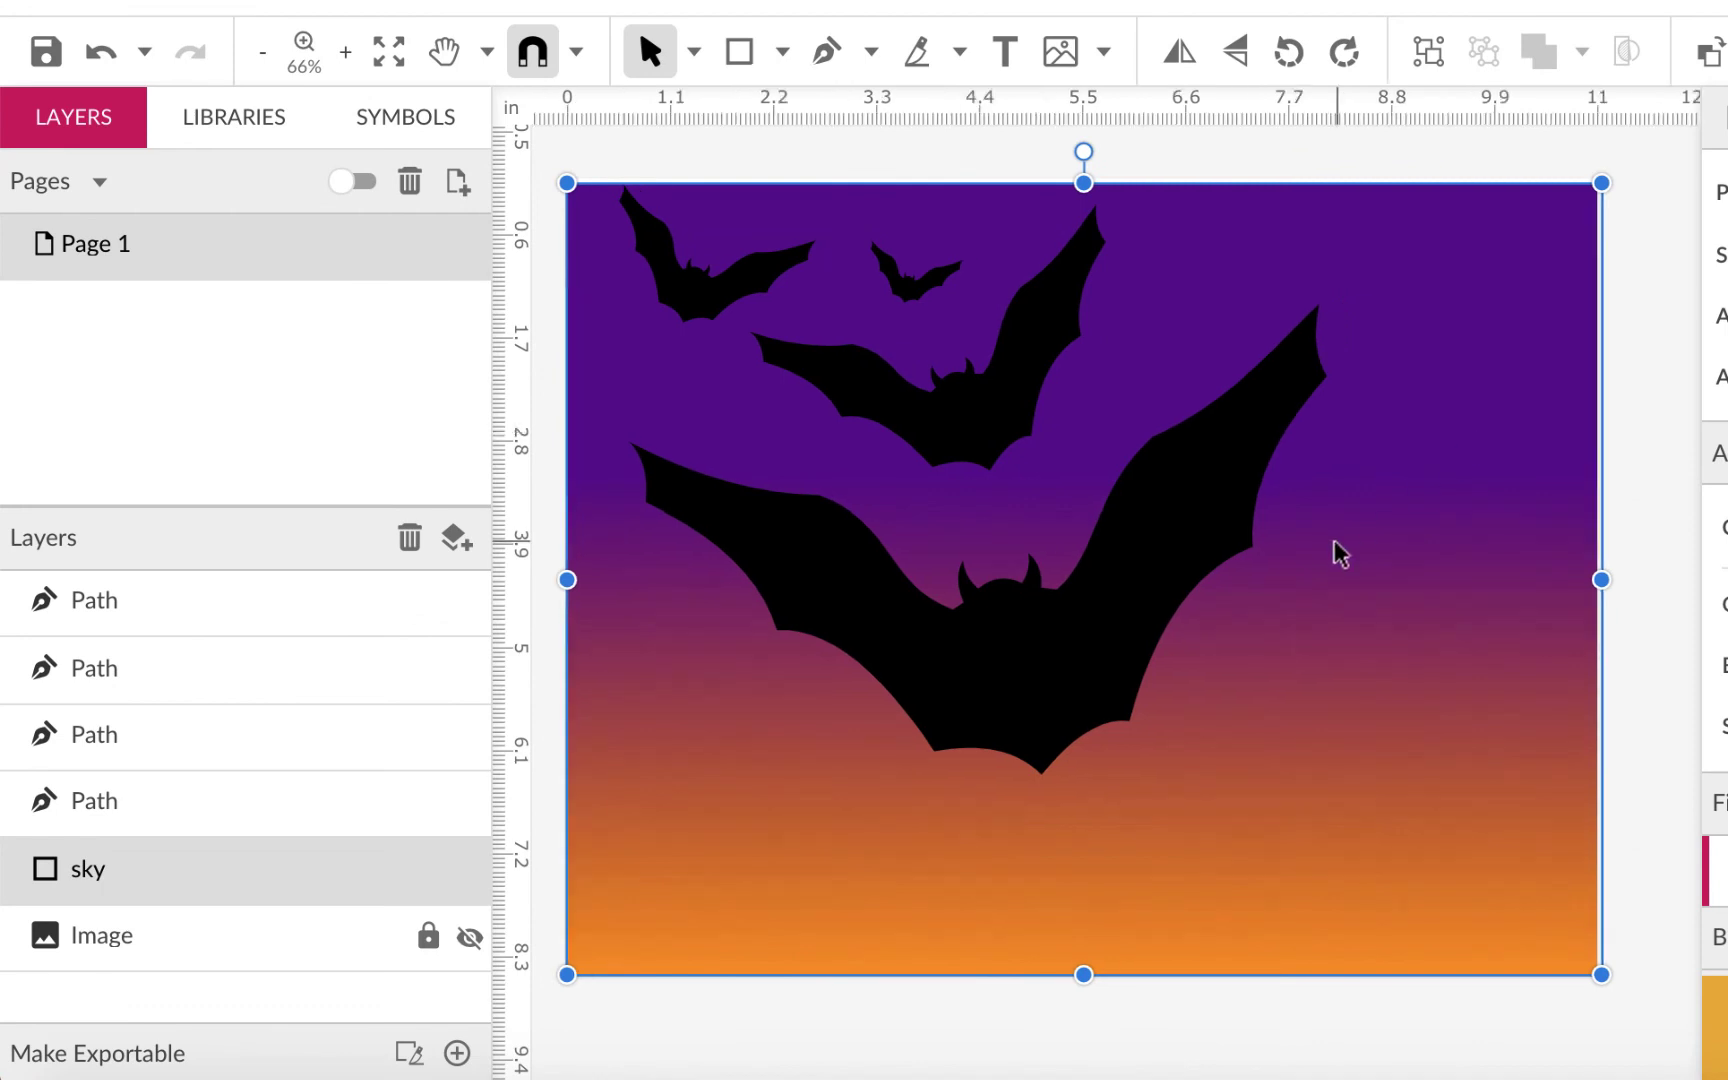
scroll(1340, 553, left, 2)
scroll(1340, 553, up, 1)
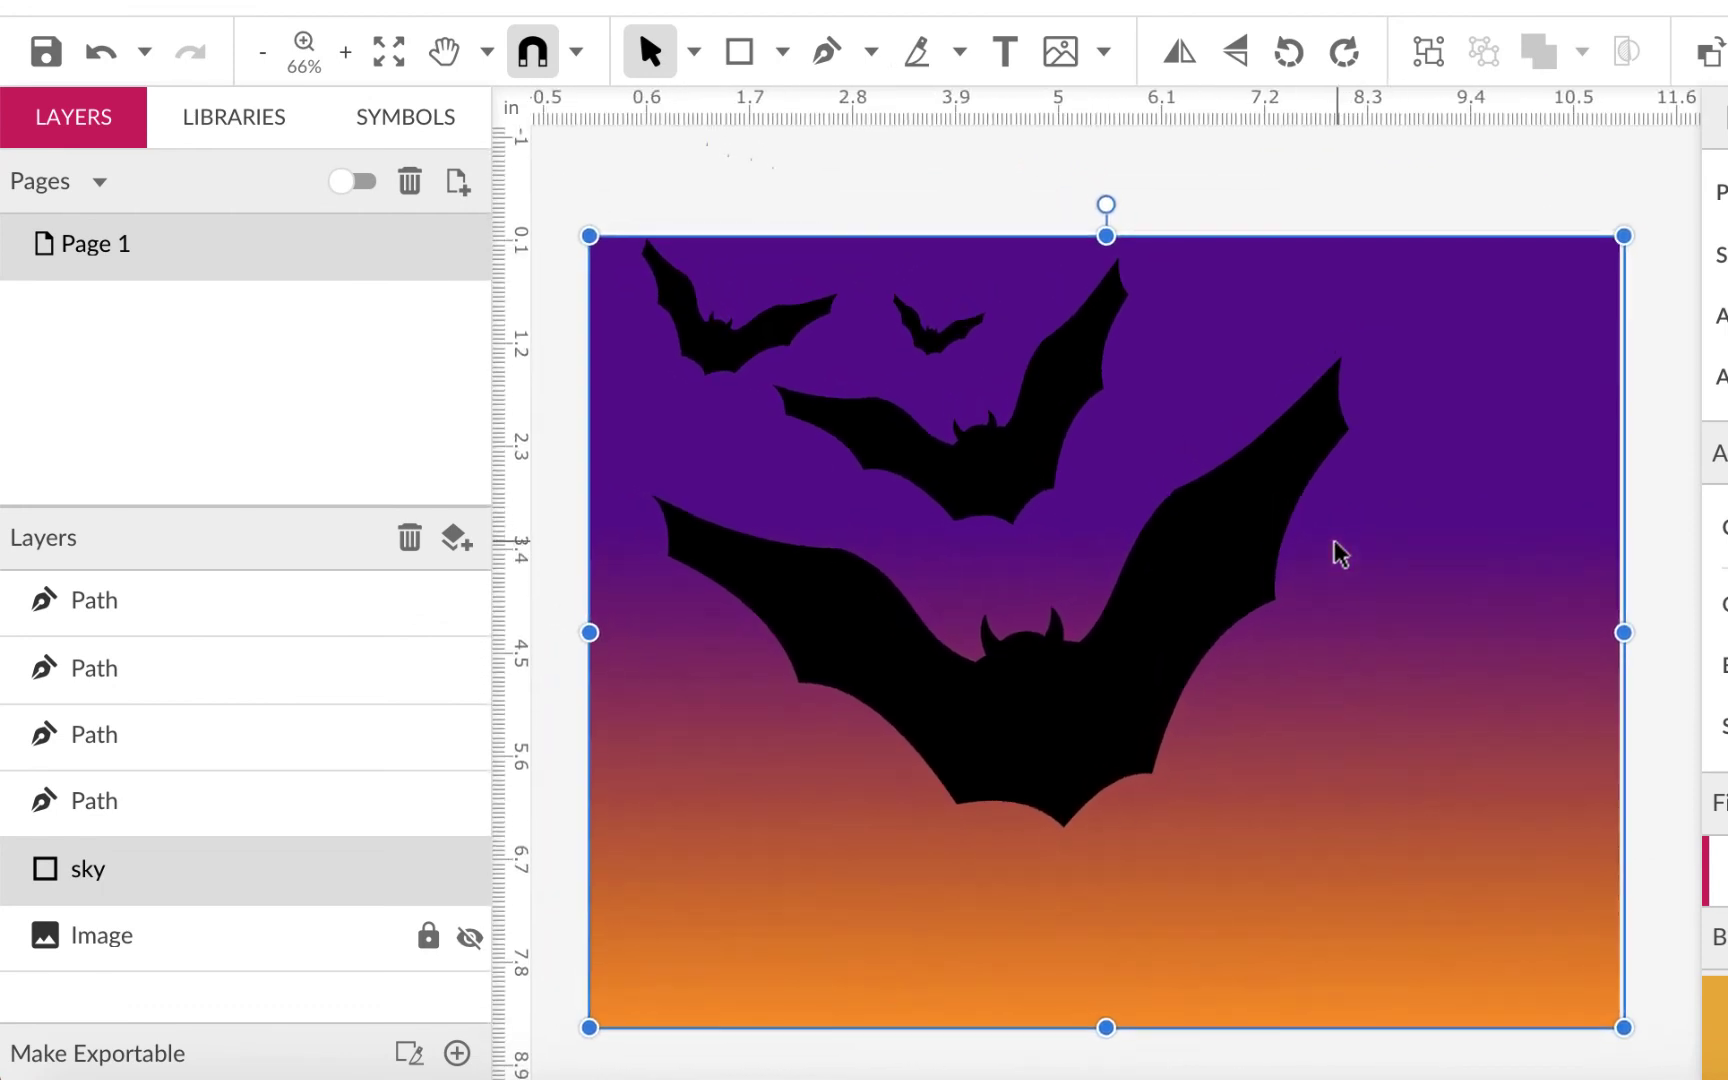
scroll(1340, 553, down, 1)
scroll(1340, 553, left, 1)
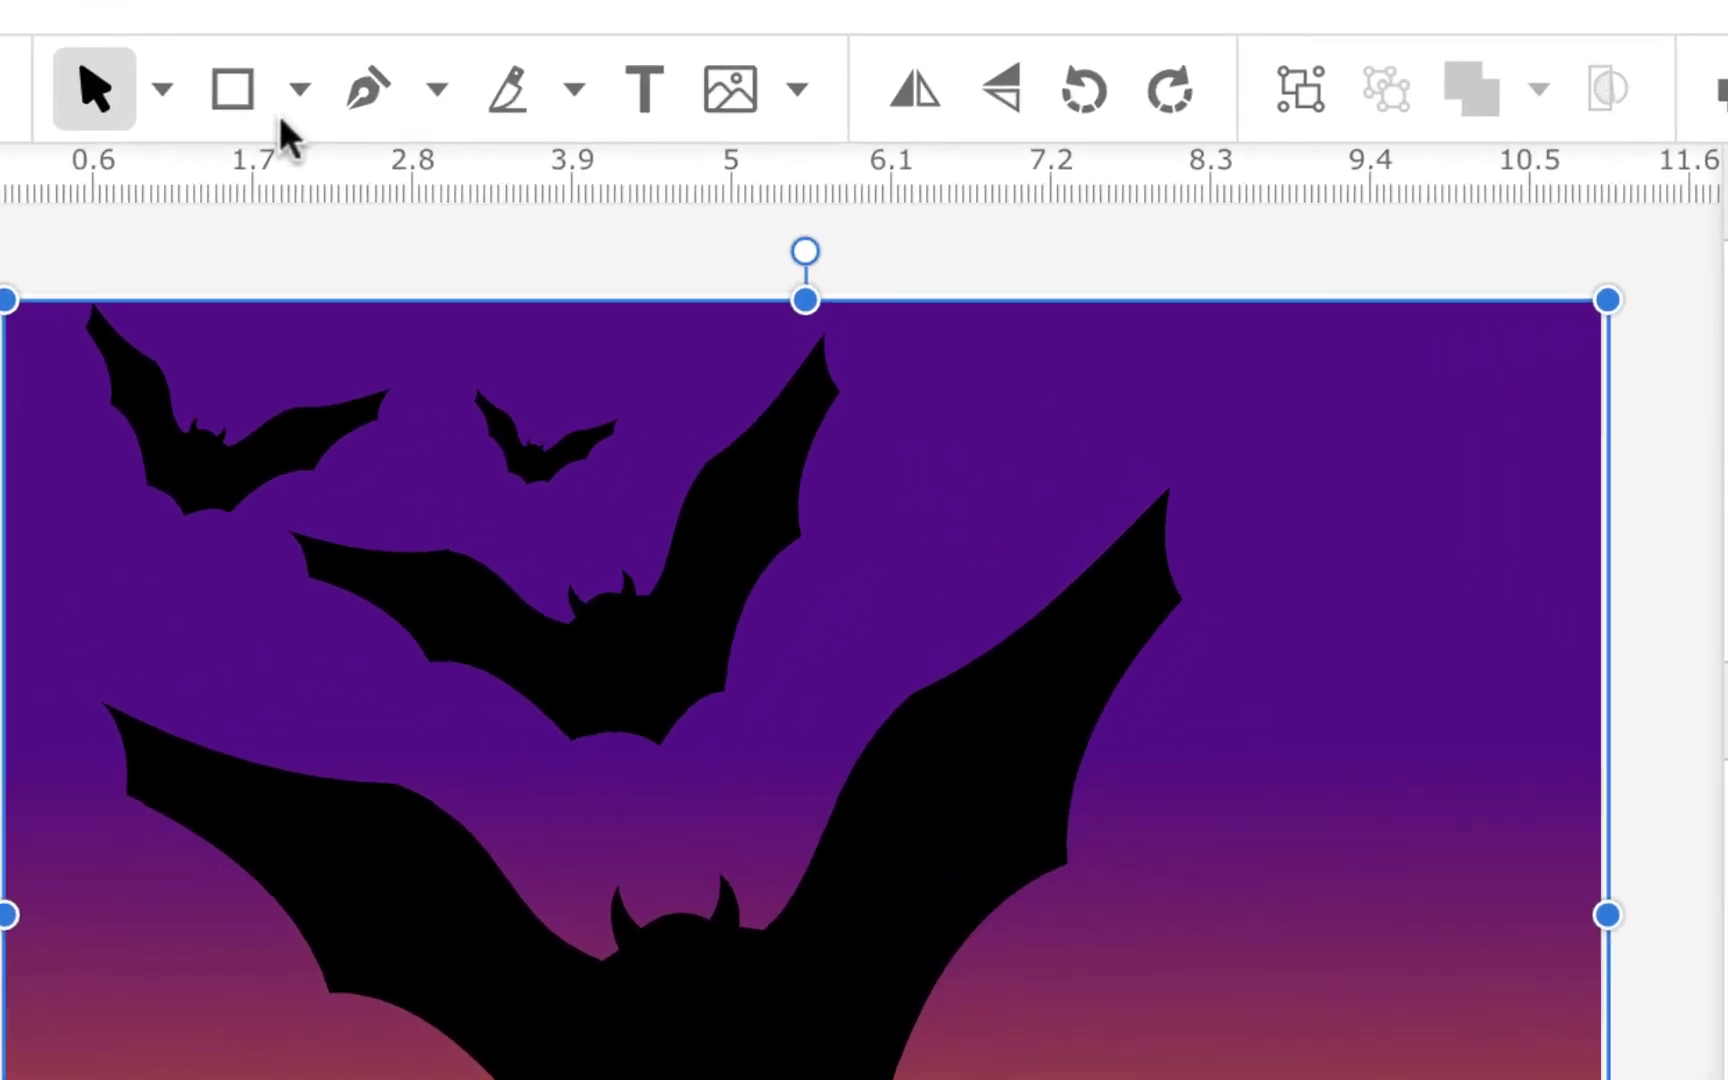
click(298, 92)
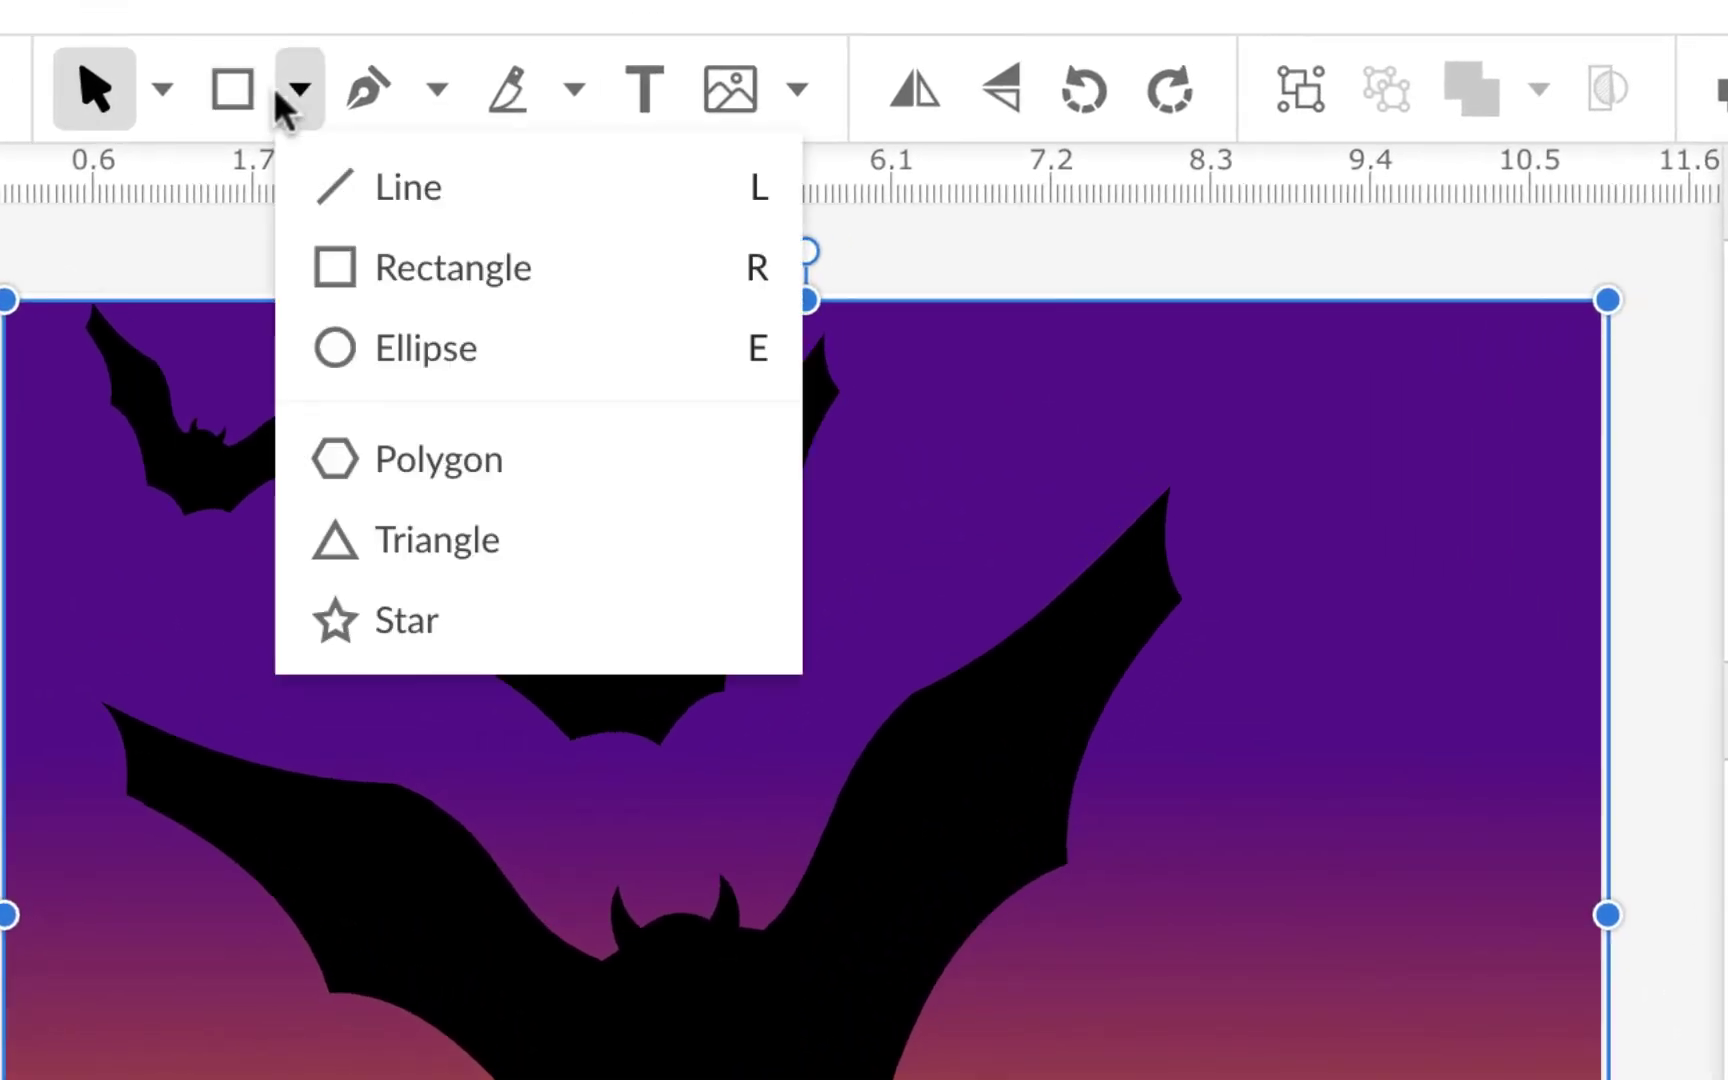
click(369, 355)
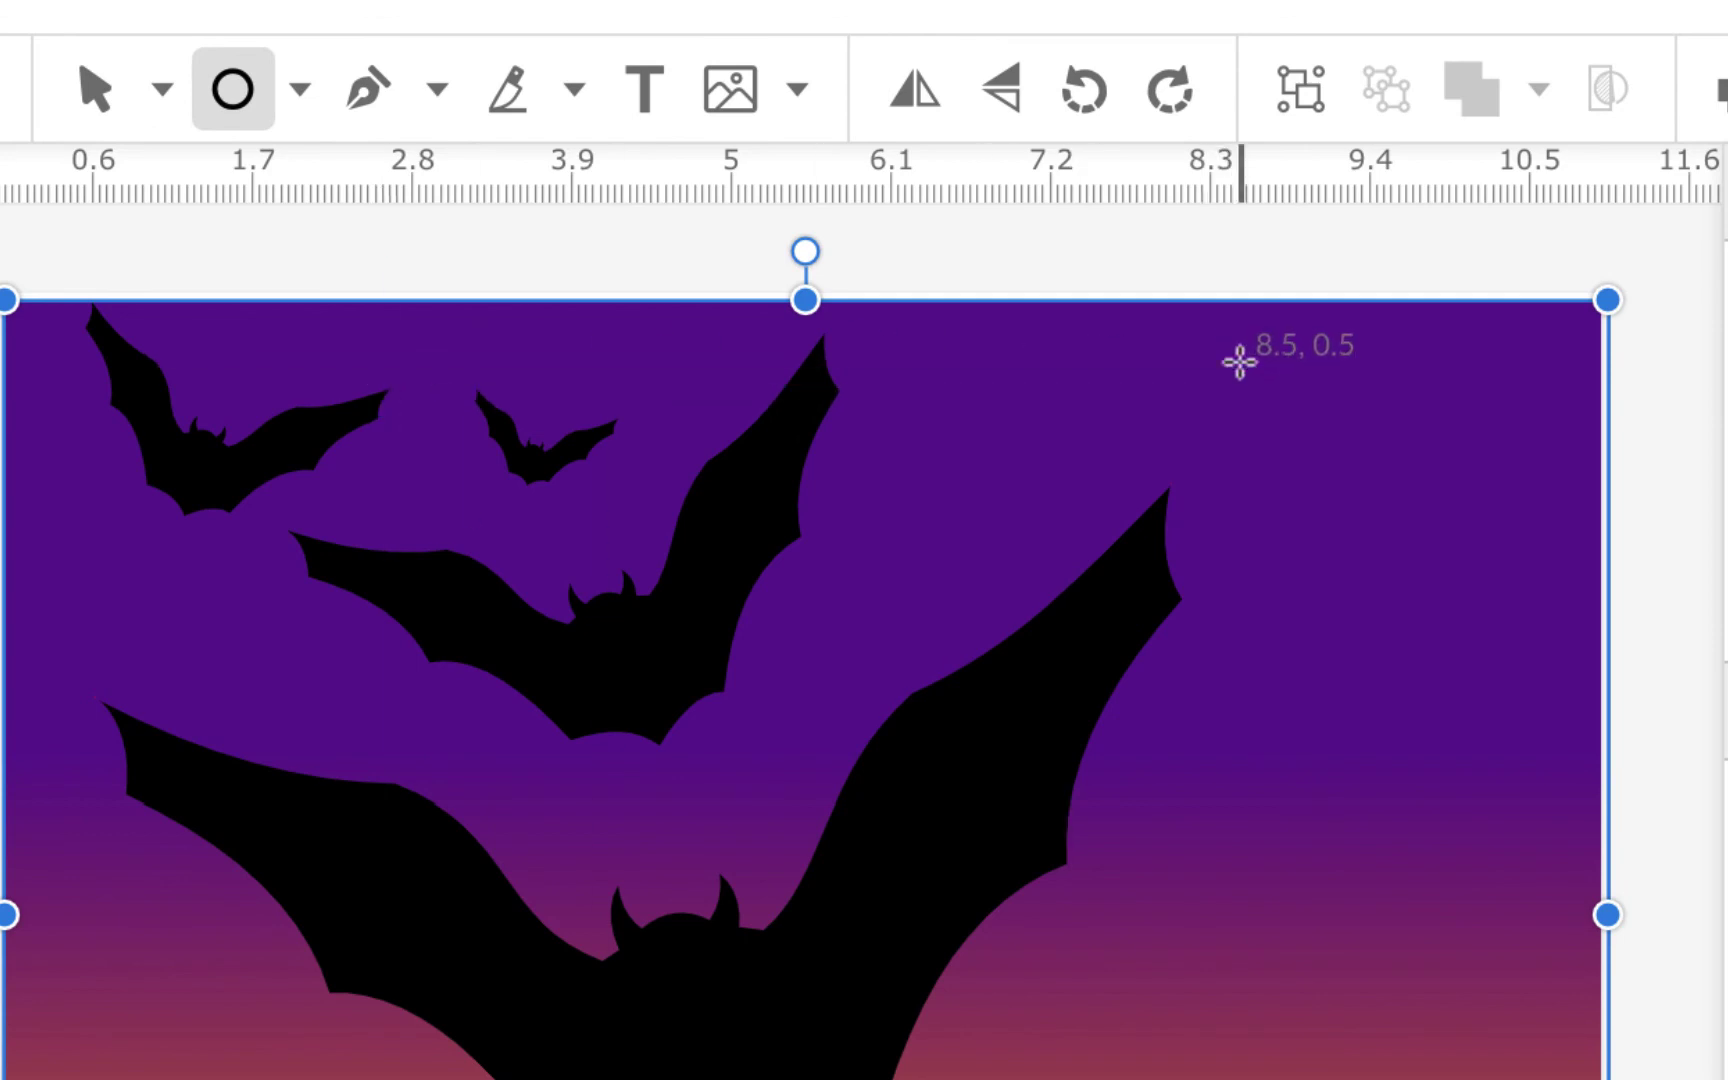
drag(1242, 360, 1523, 640)
- Change the circle's fill from the linear gradient to a solid Color Fill in orange (#FF9900)
key(super+equal)
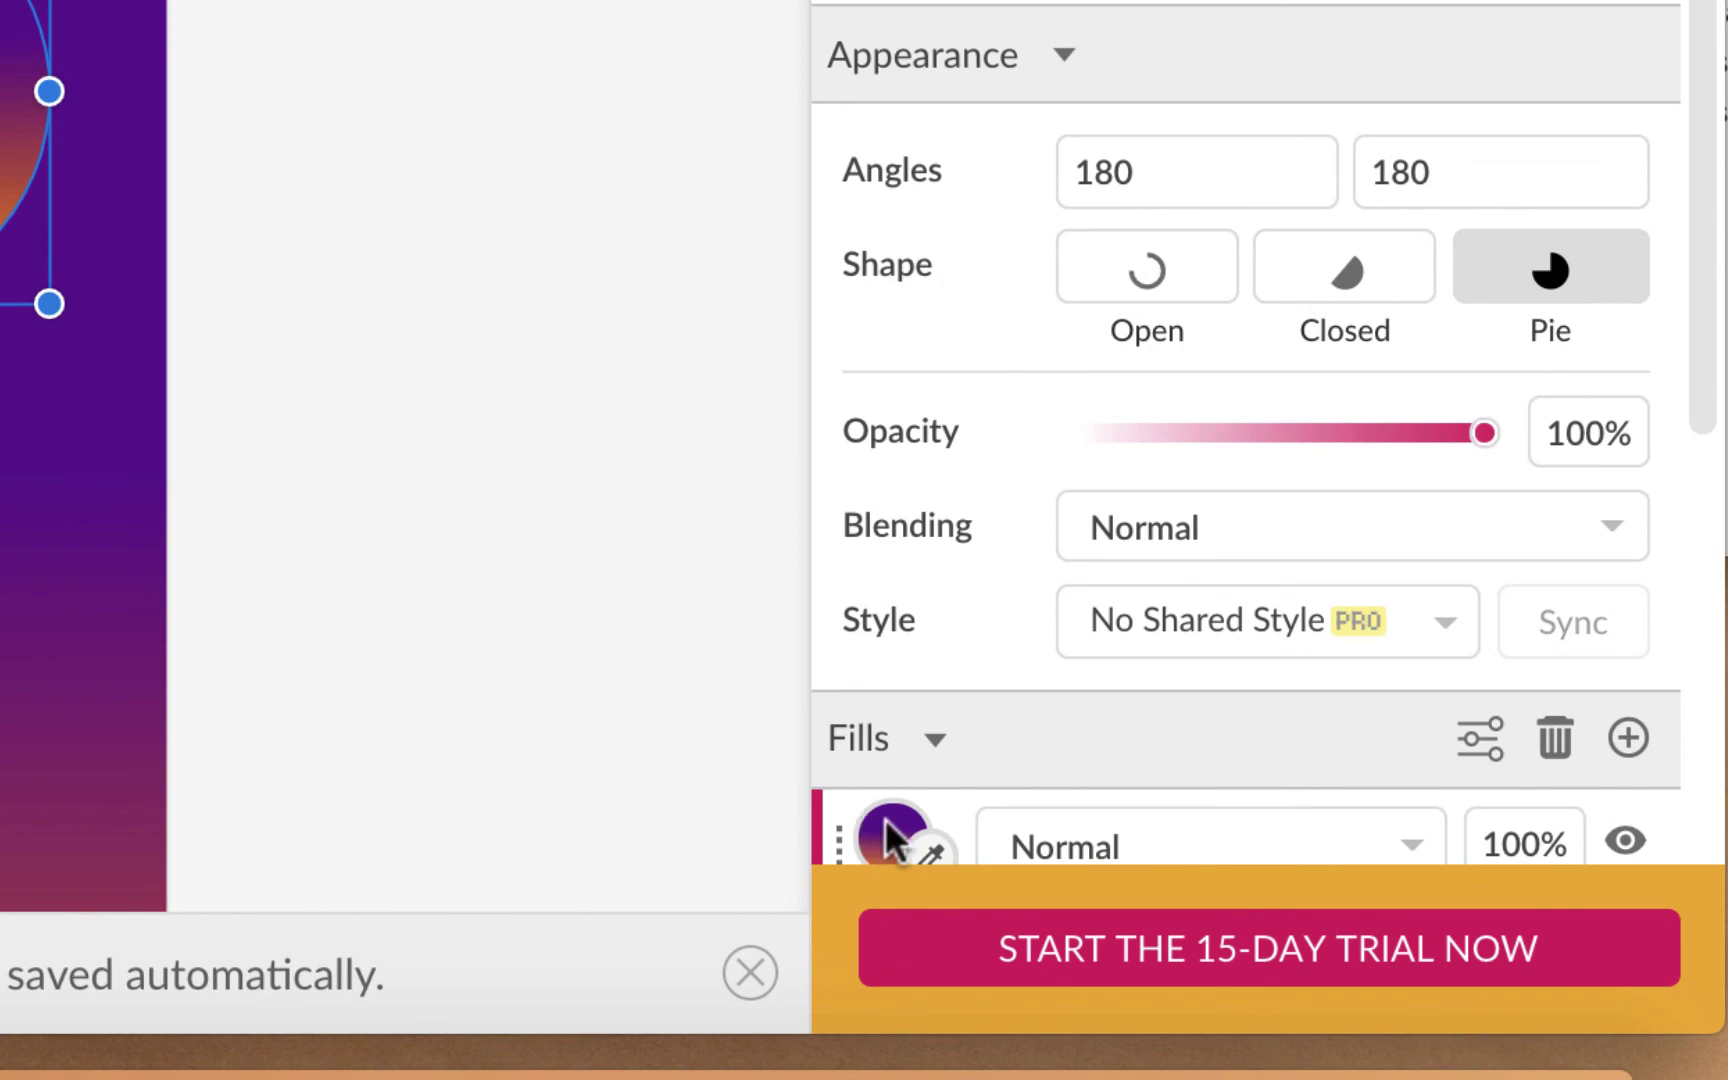
click(886, 818)
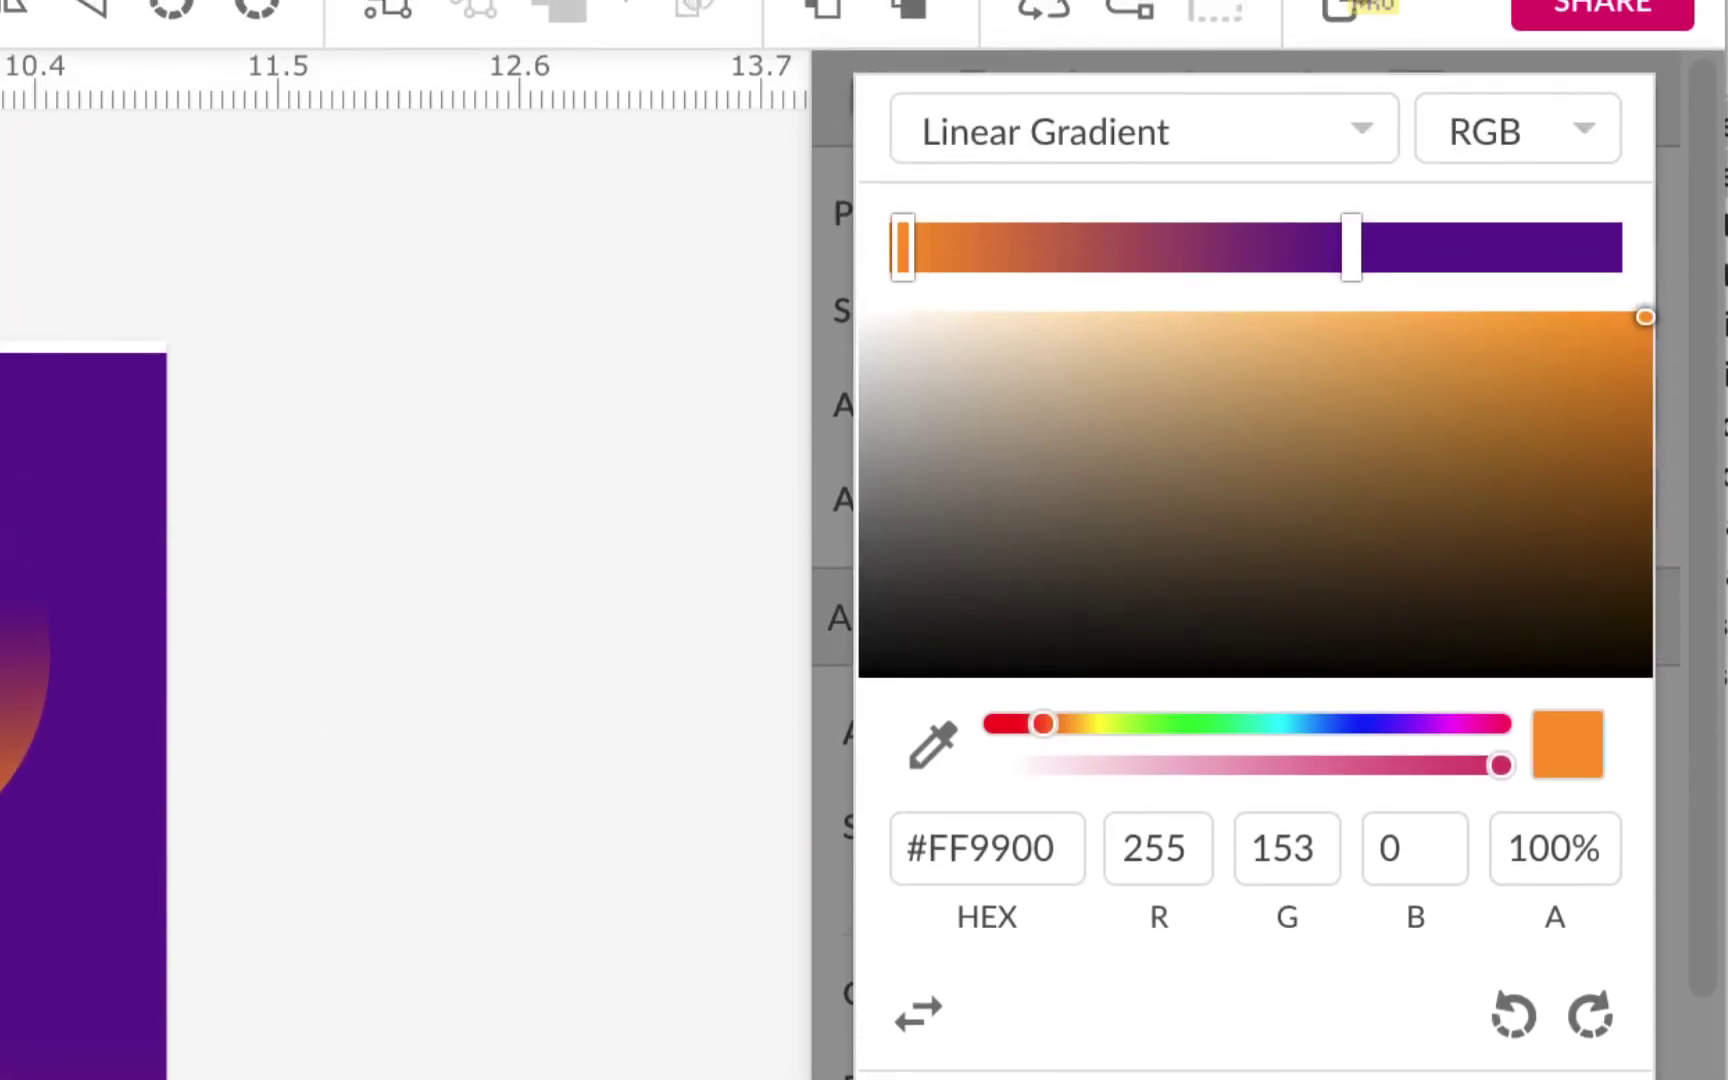
click(1362, 117)
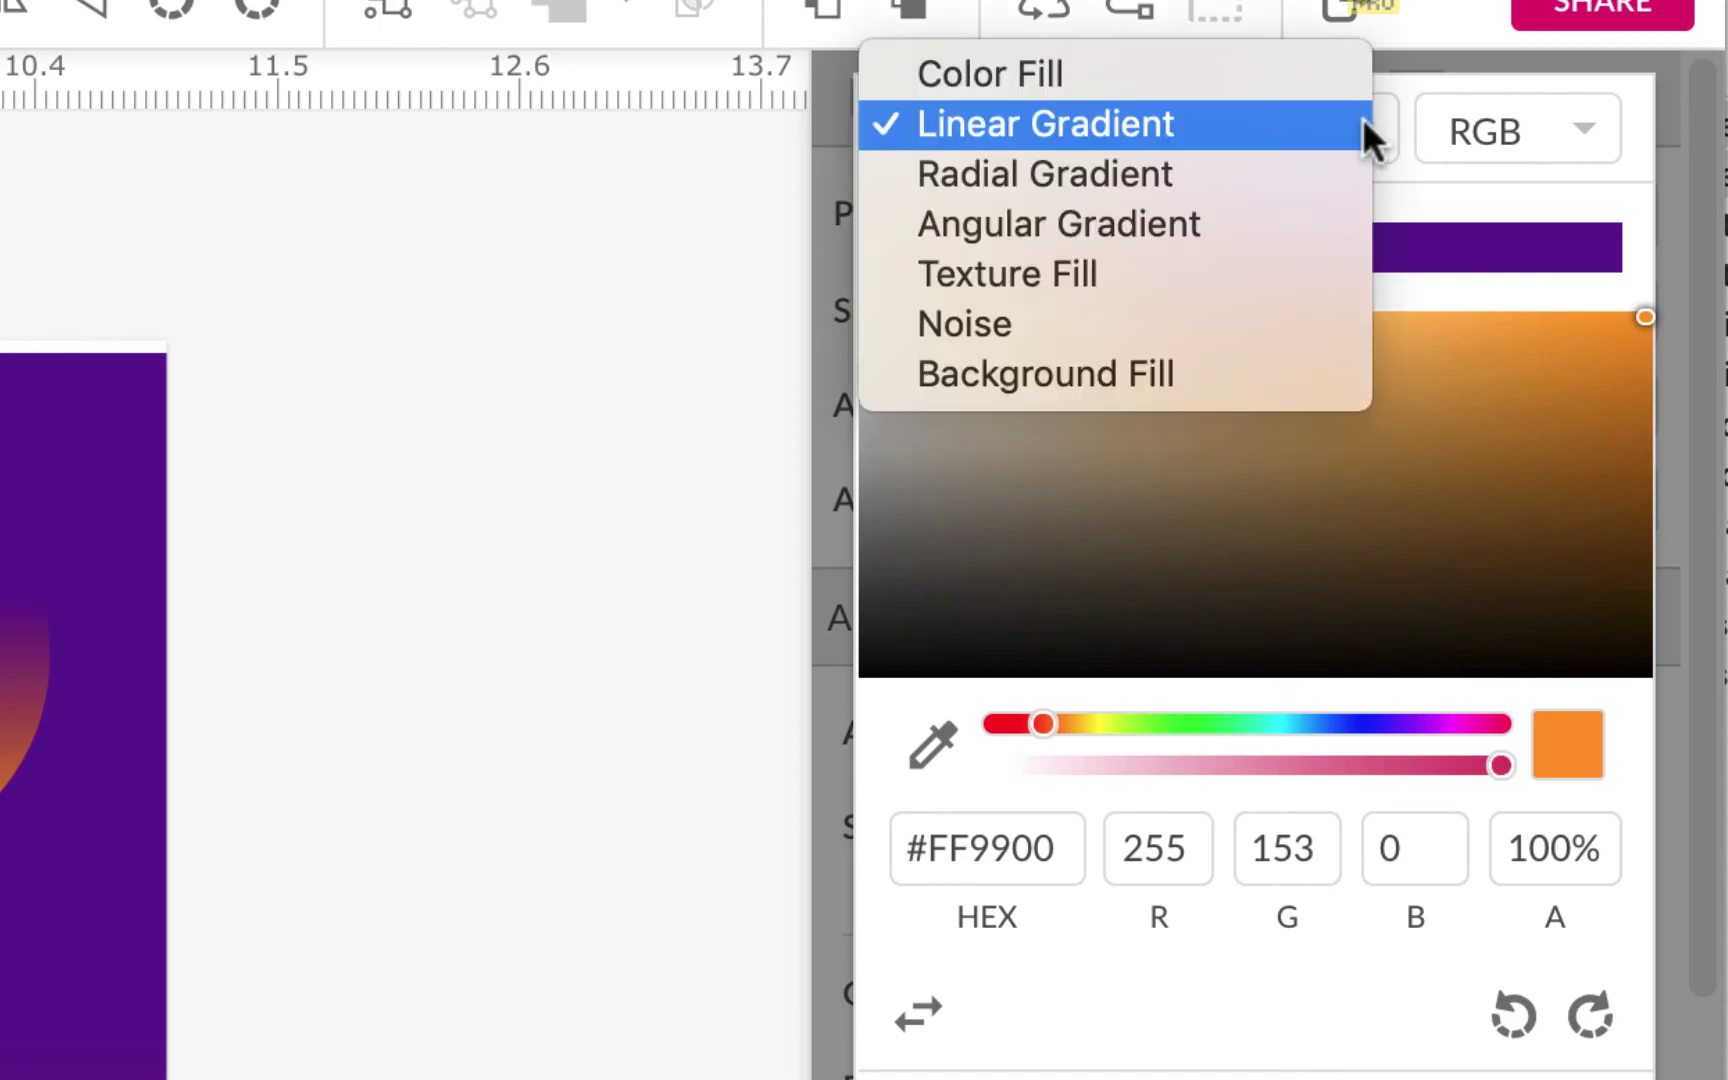
click(1044, 65)
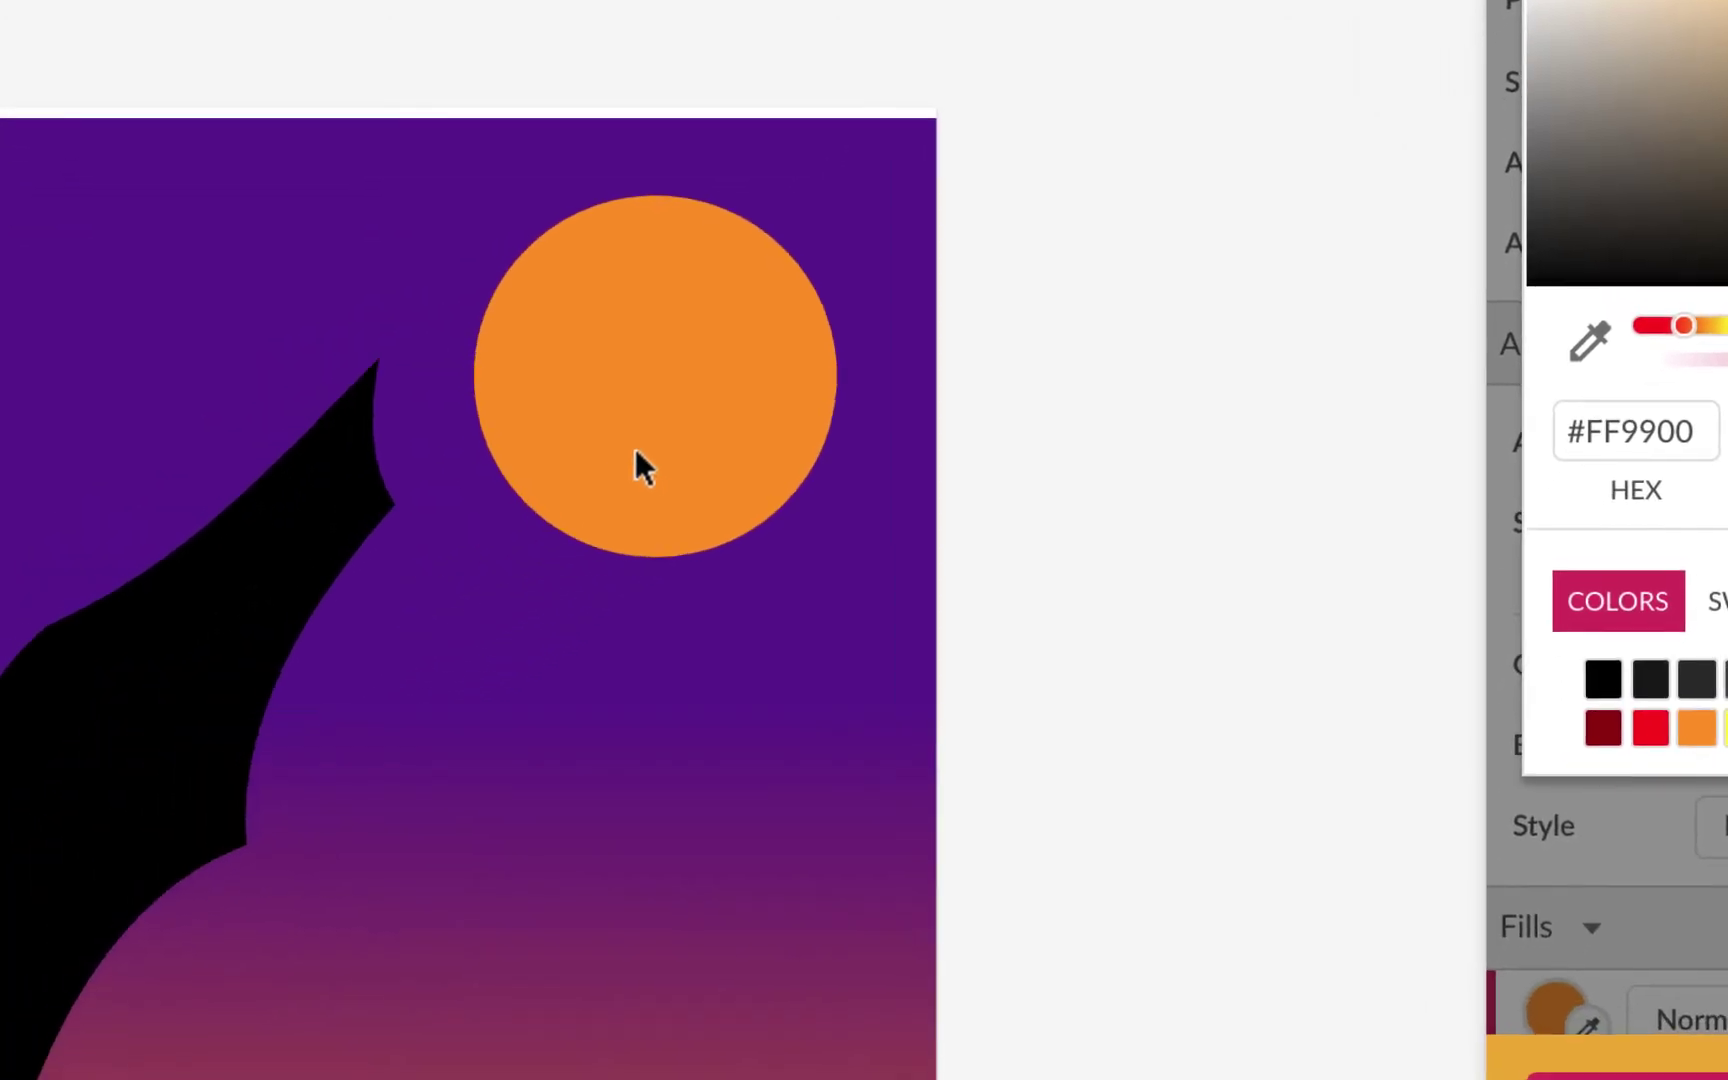
click(361, 536)
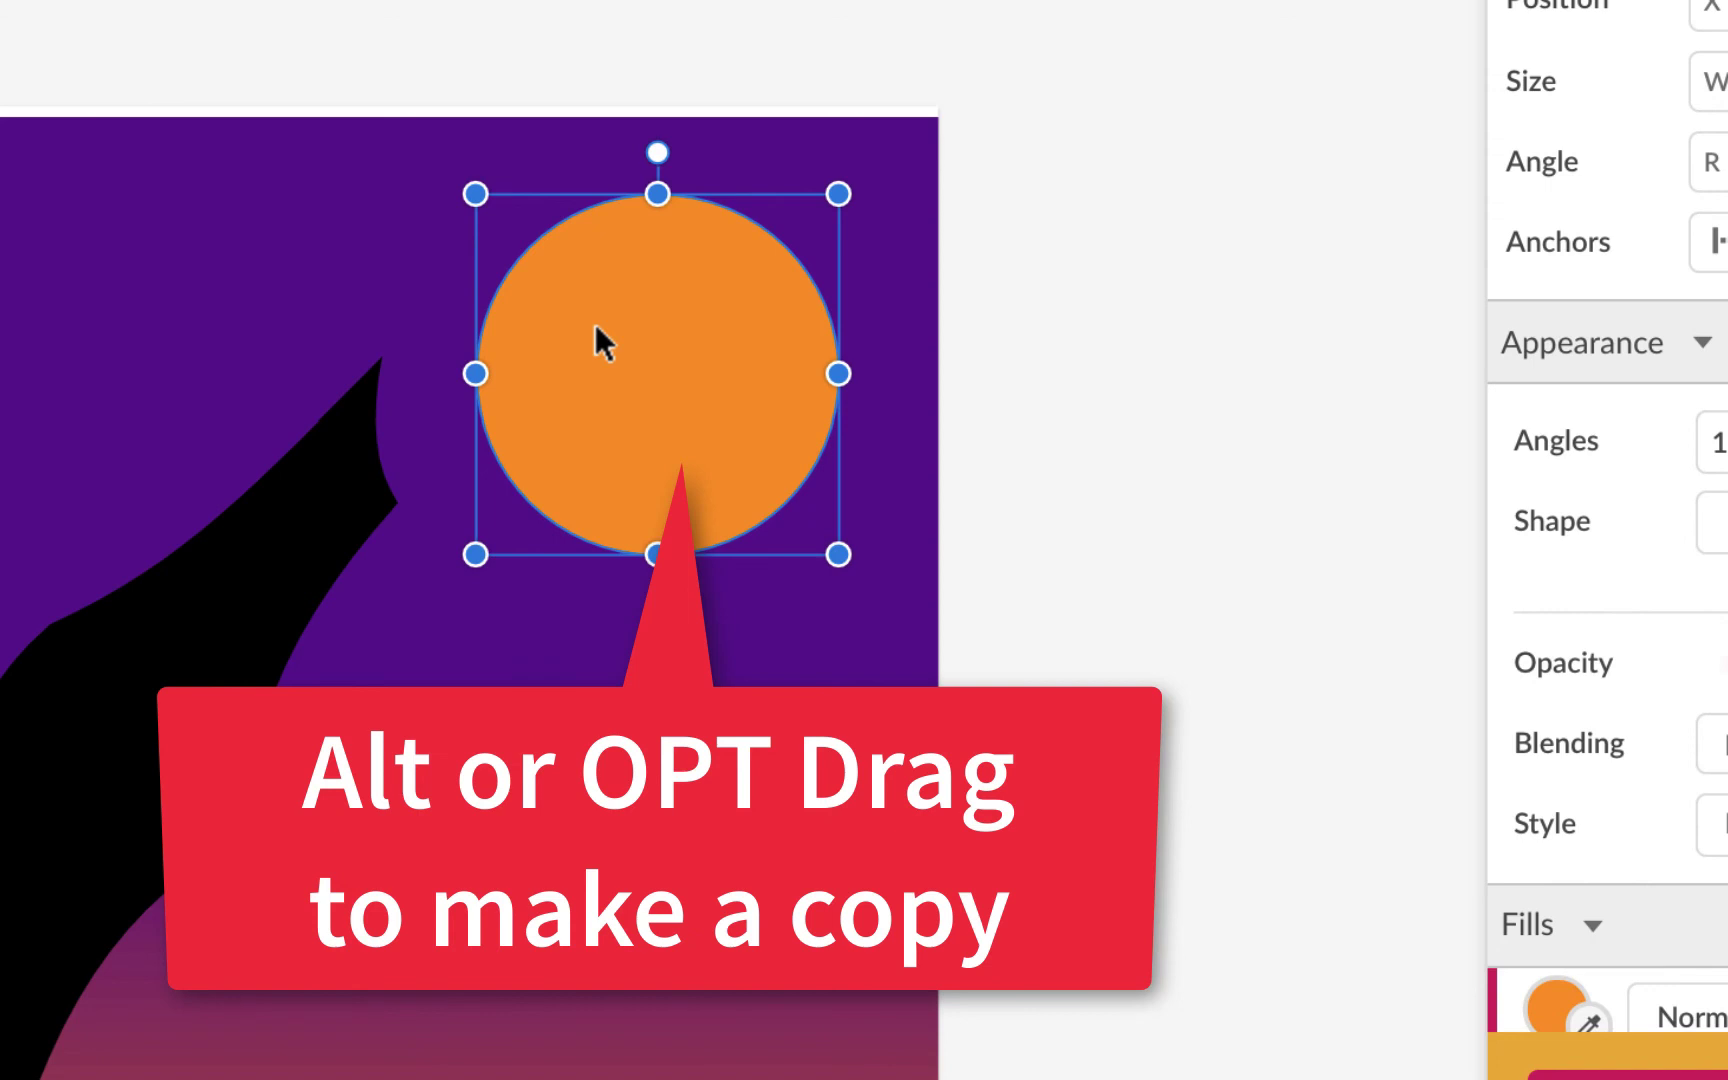
- Subtract a copy of the circle offset about 0.6 in to the right to form a crescent, and convert the result to a path
drag(617, 332, 699, 325)
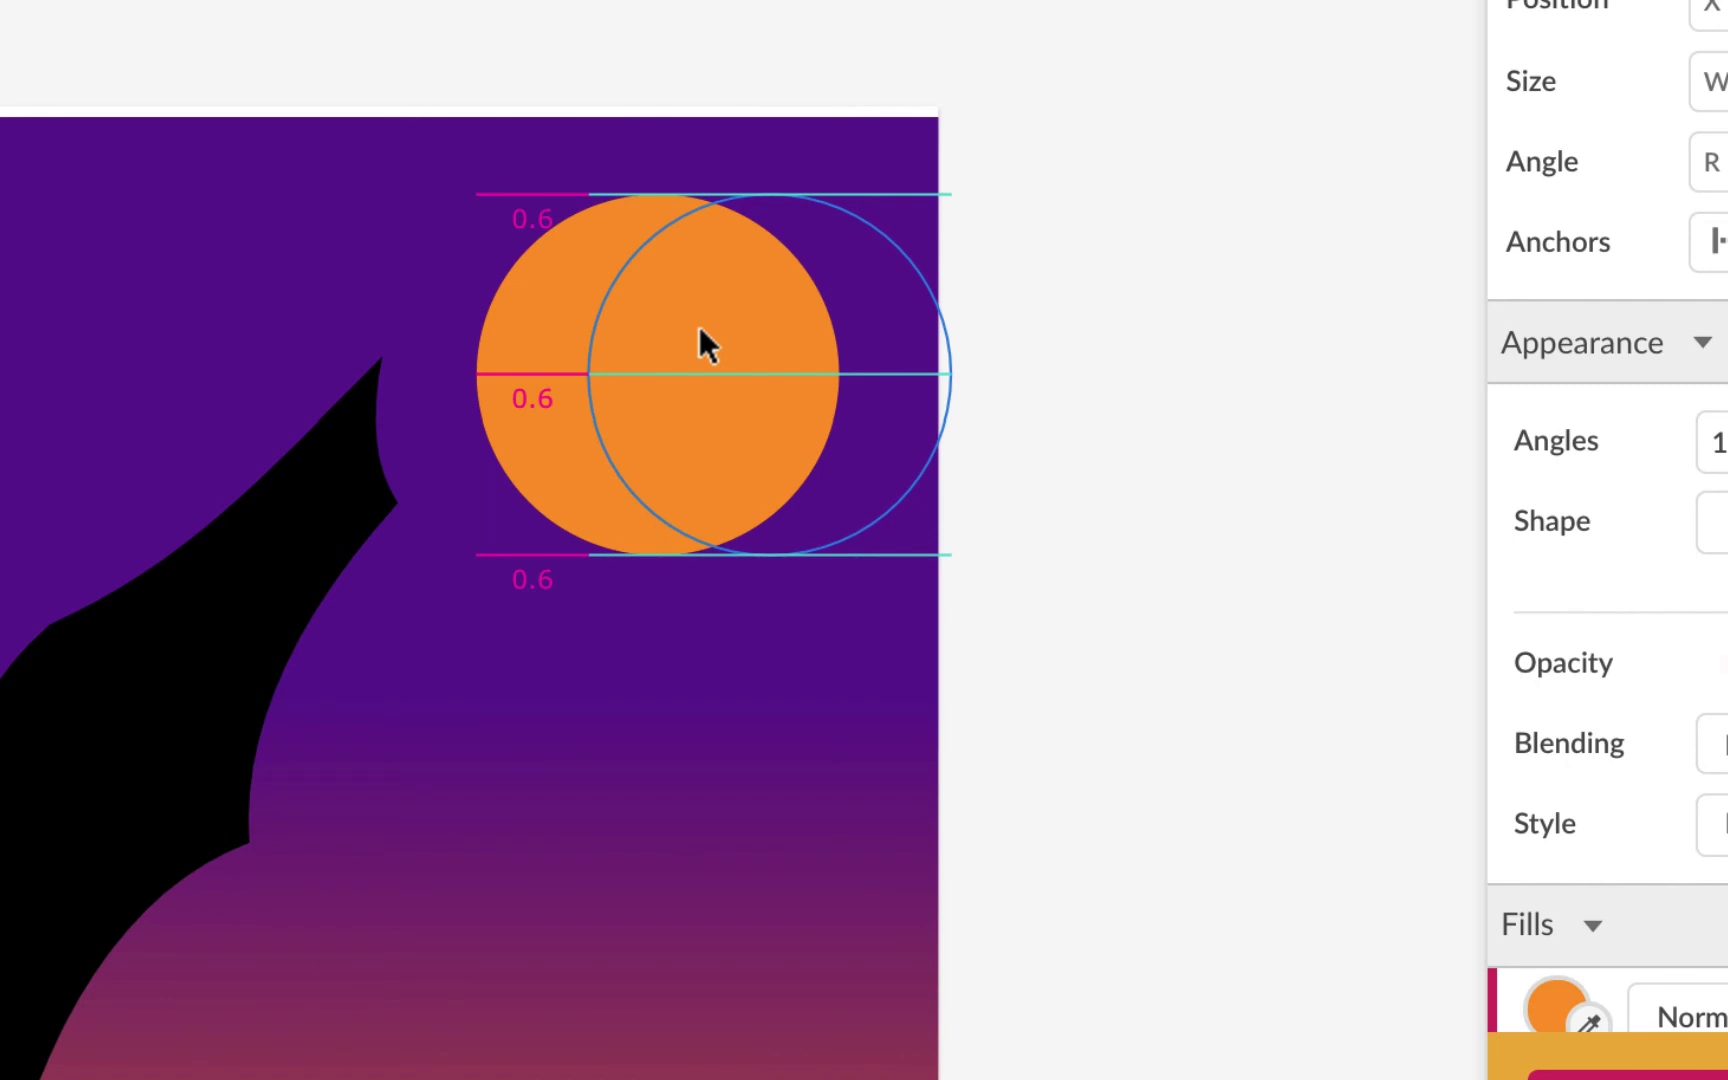
drag(699, 325, 699, 325)
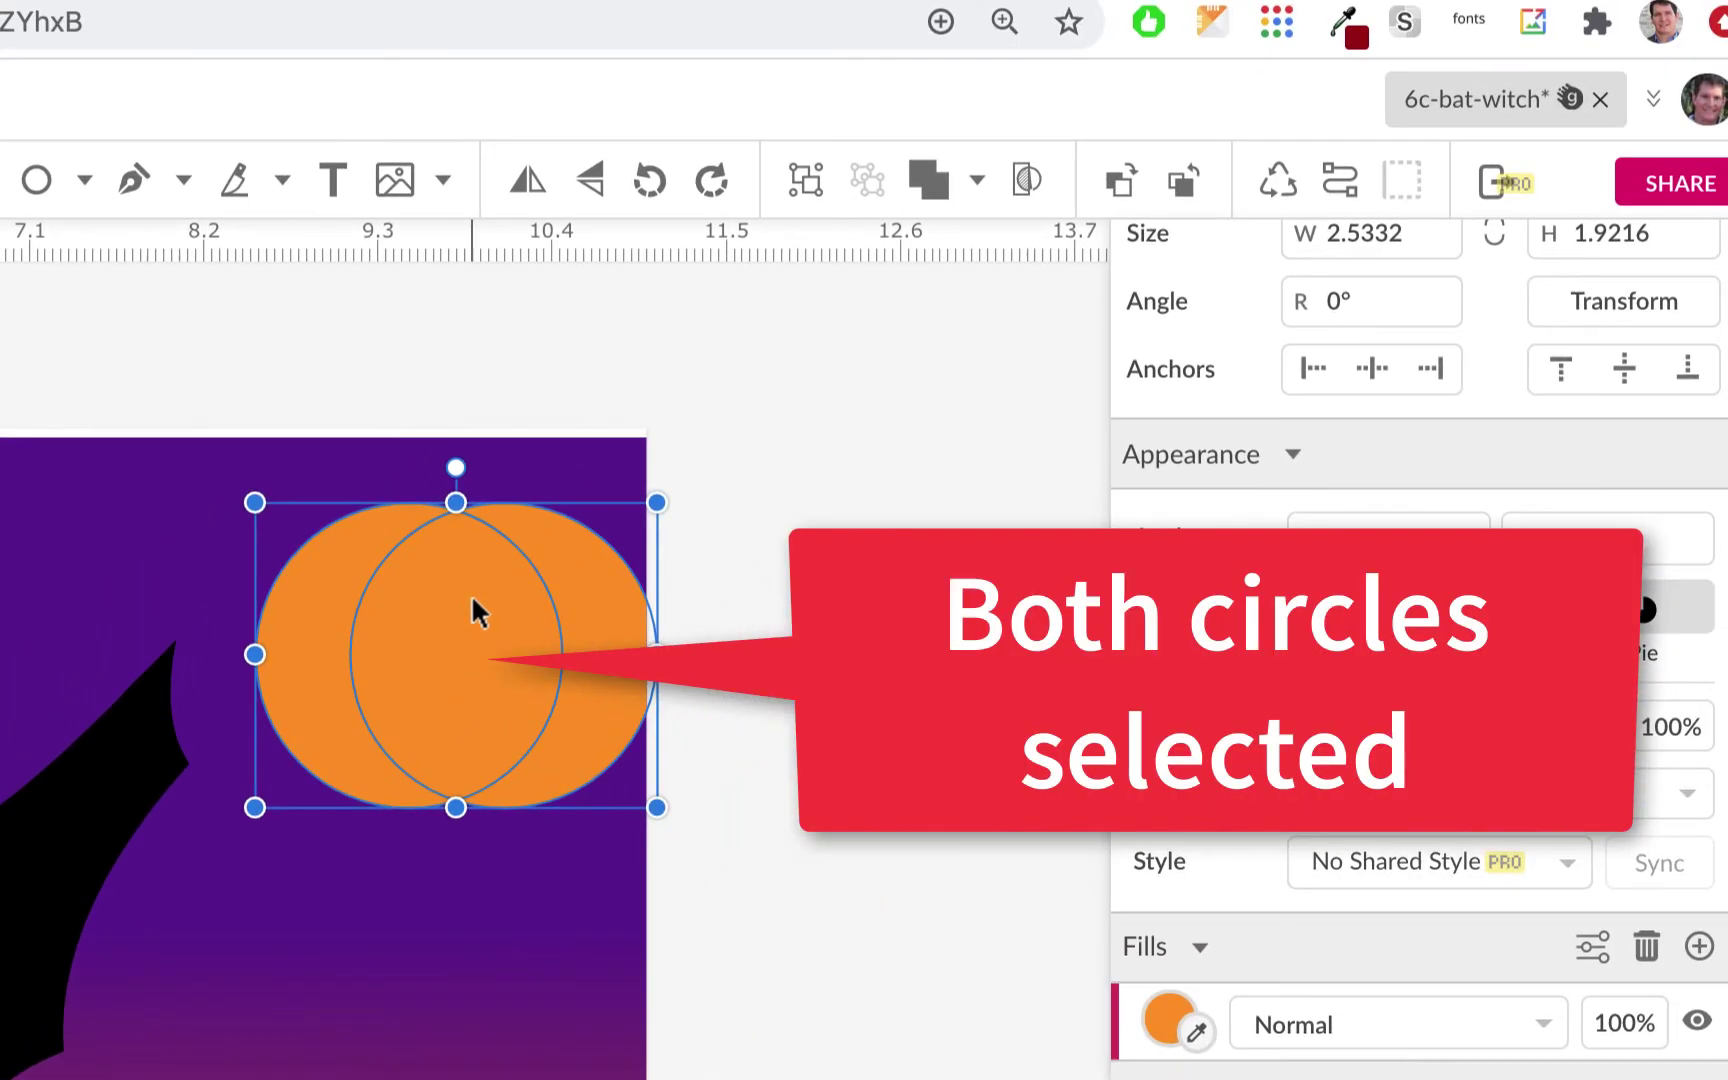
click(977, 180)
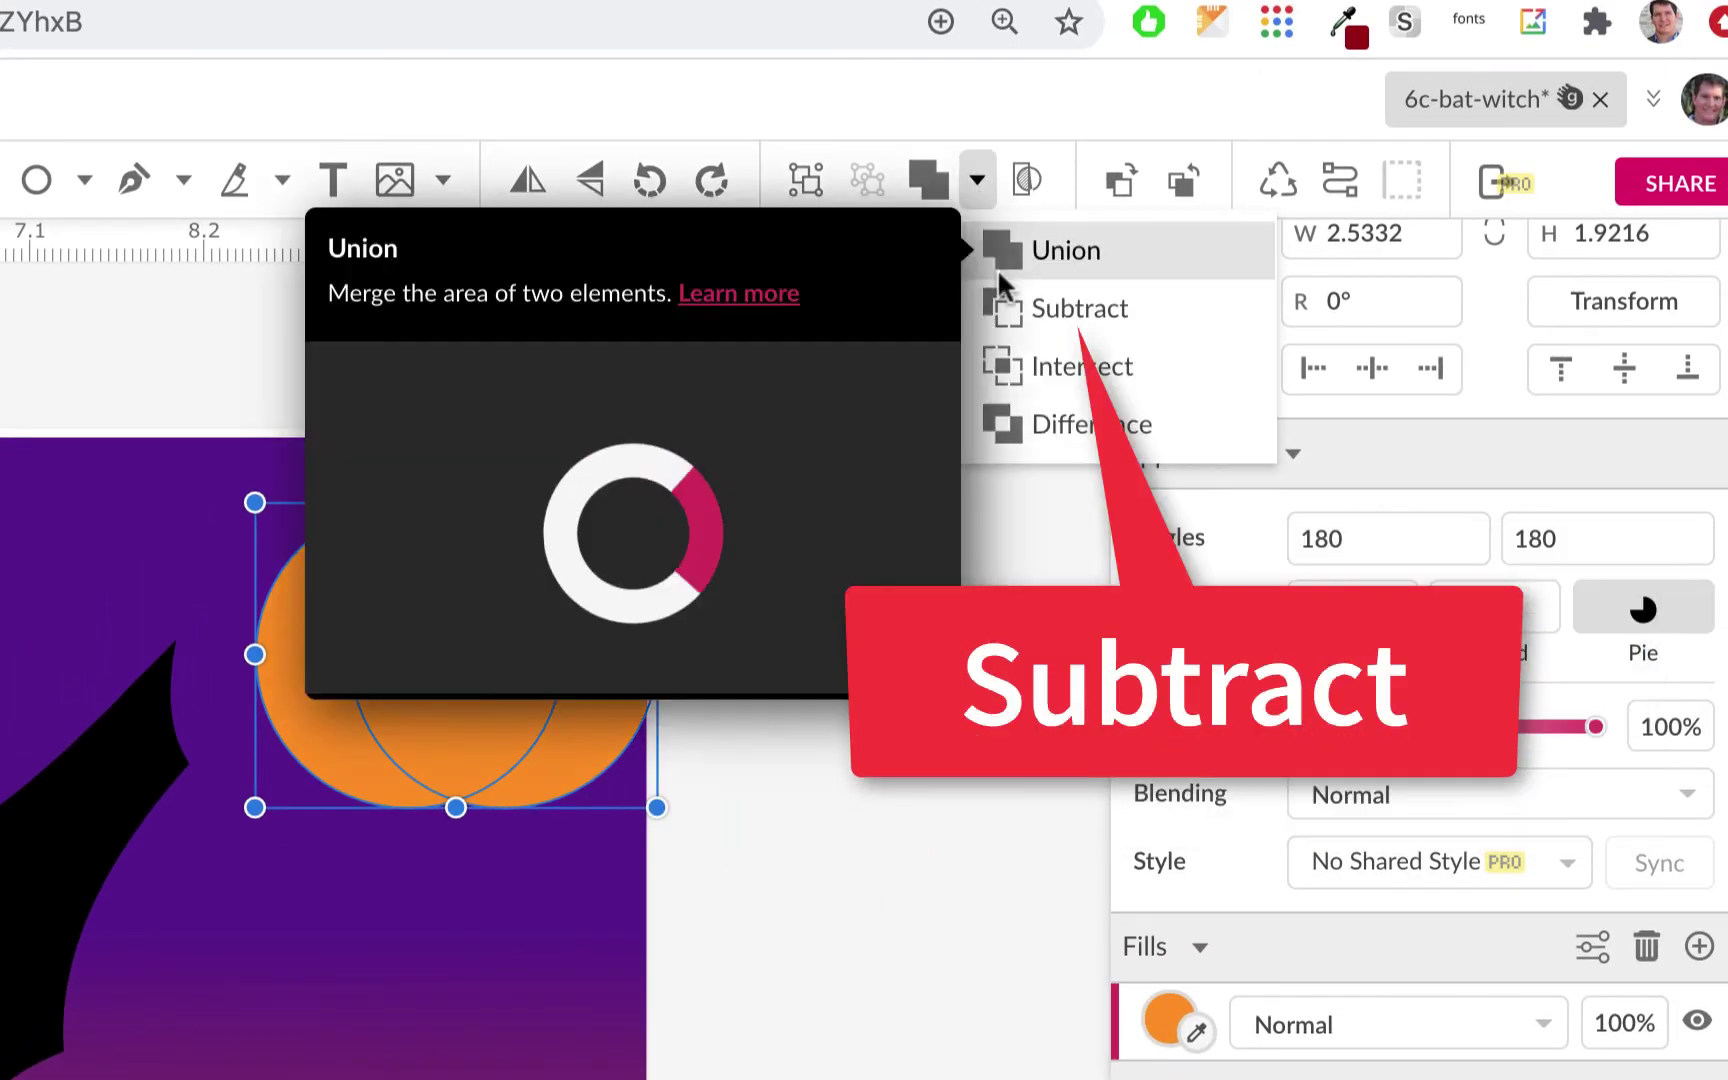
click(1078, 312)
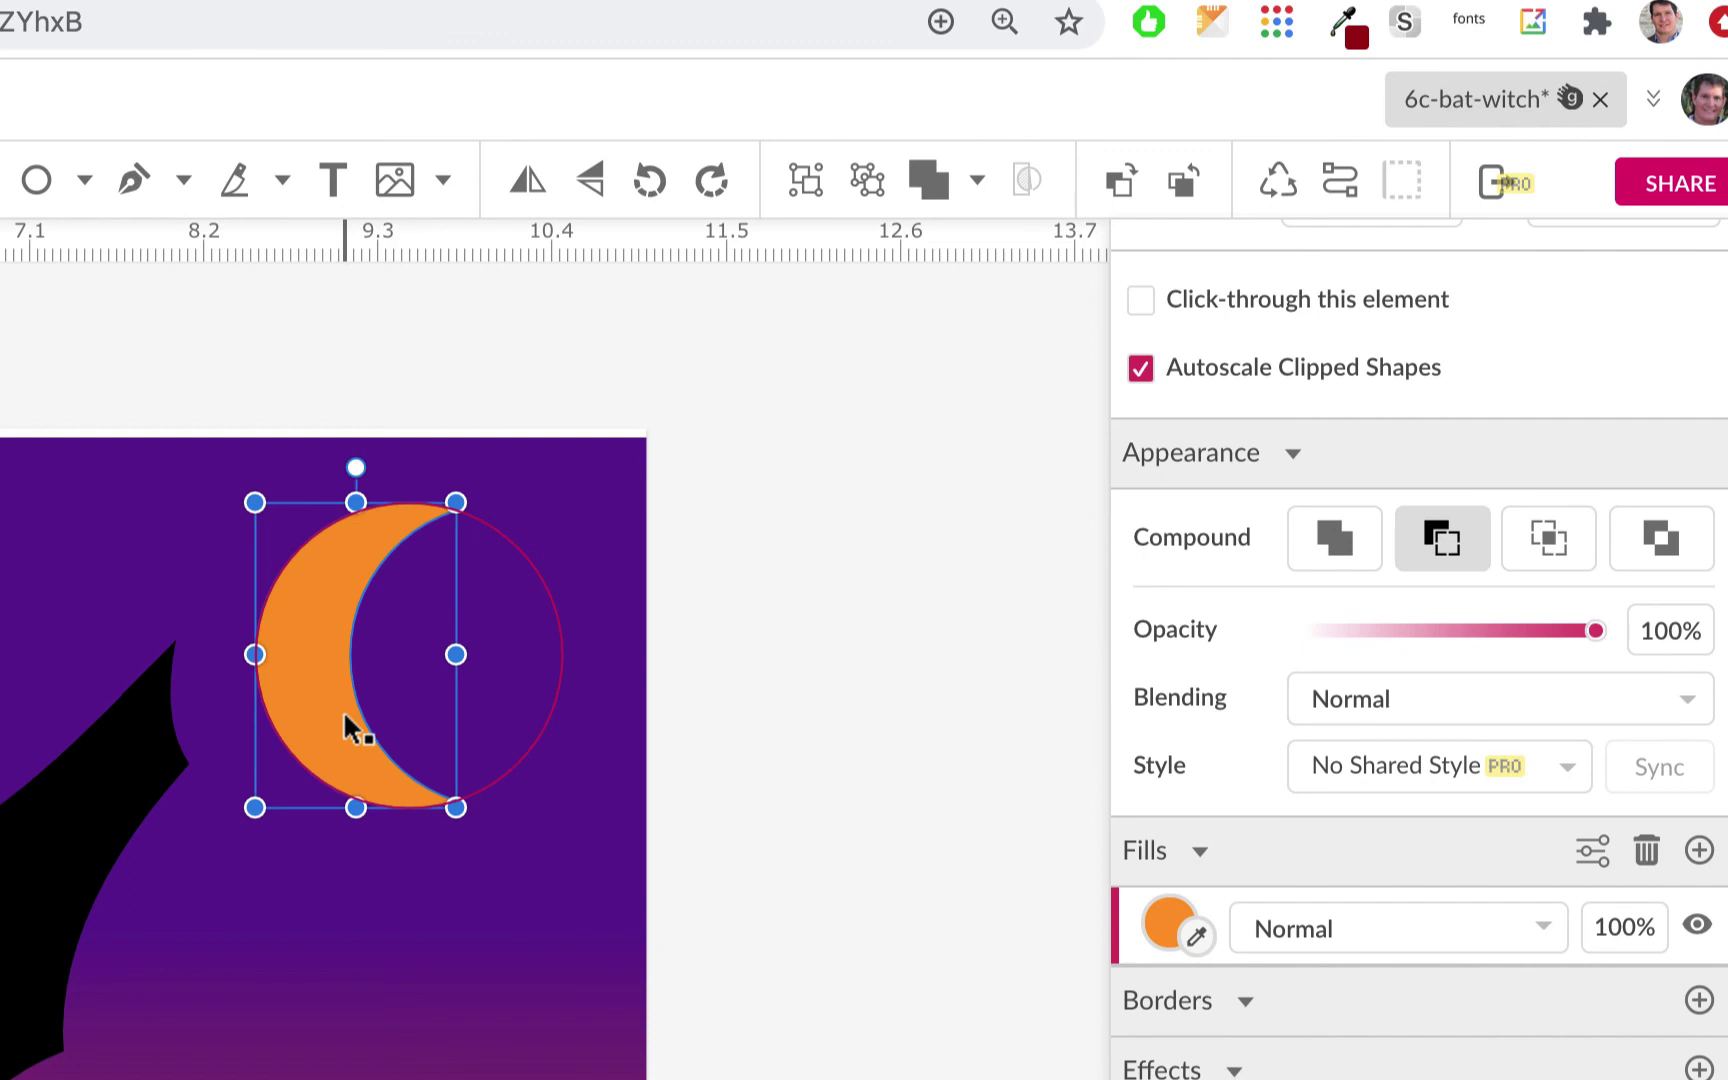
click(1350, 180)
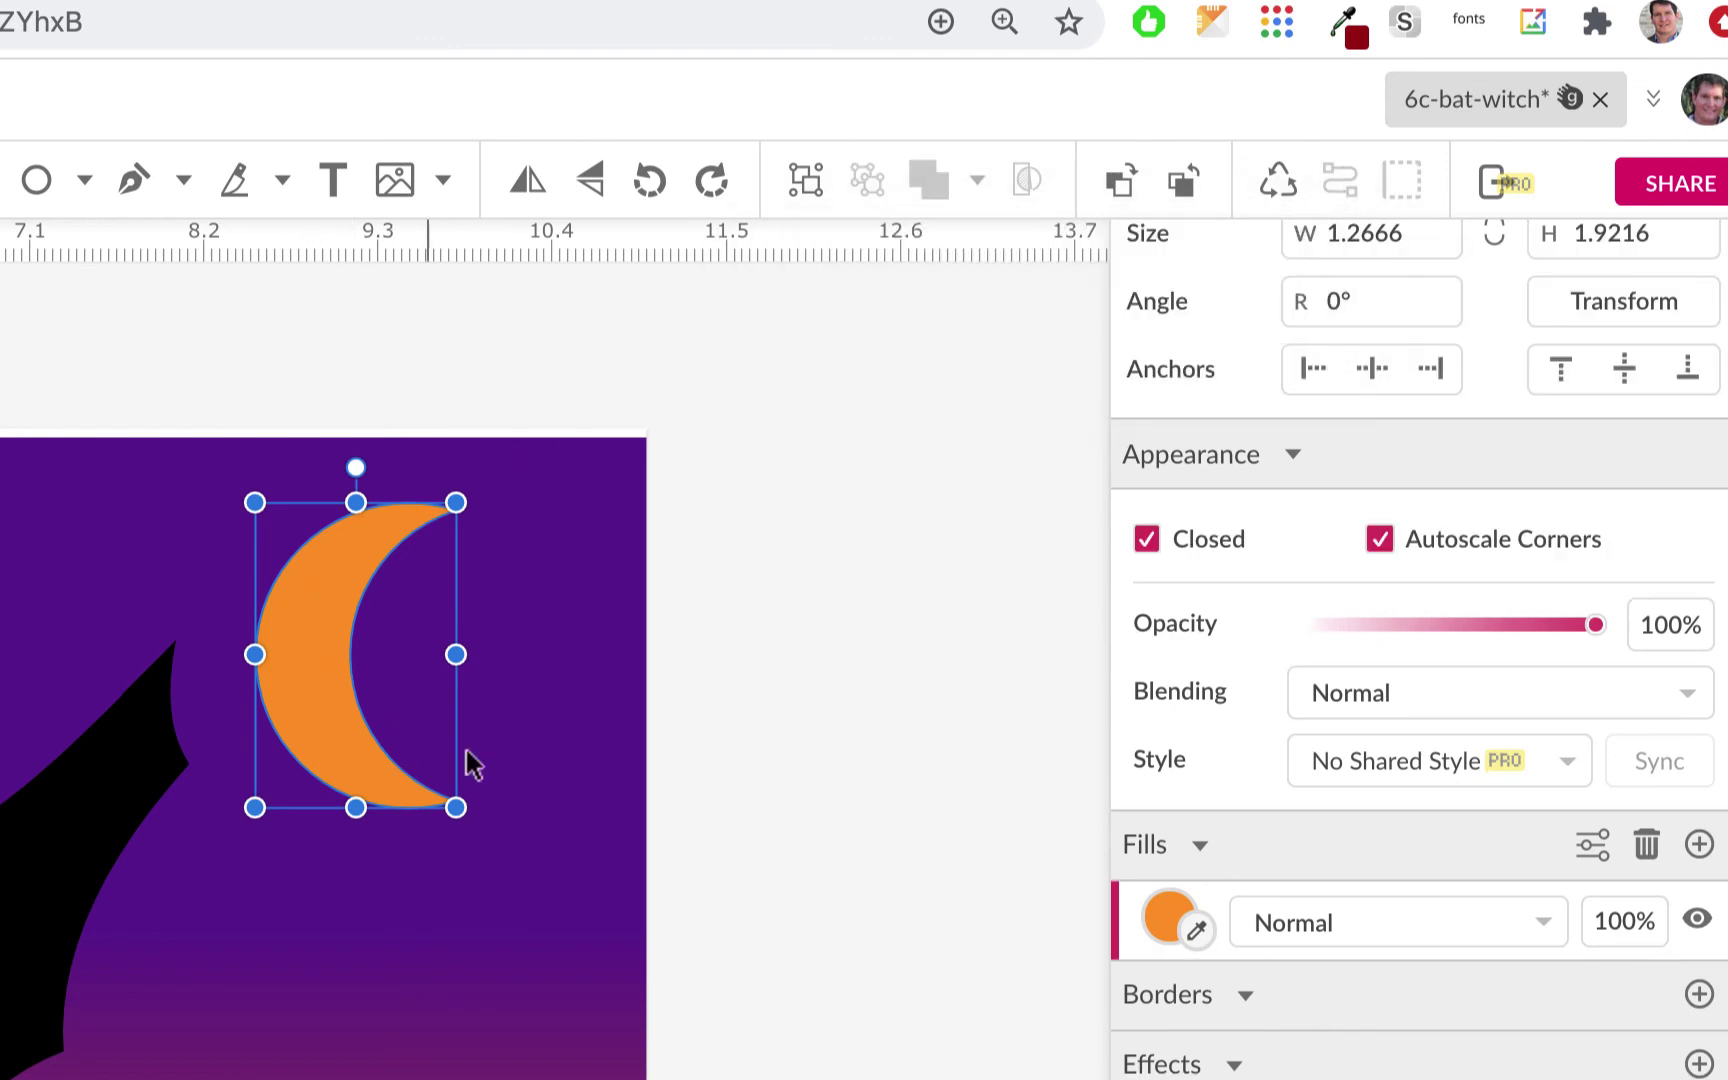
- Try yellow (#FFFF00) on the crescent, return to orange, and settle on a slightly softer, less saturated orange fill
click(1172, 920)
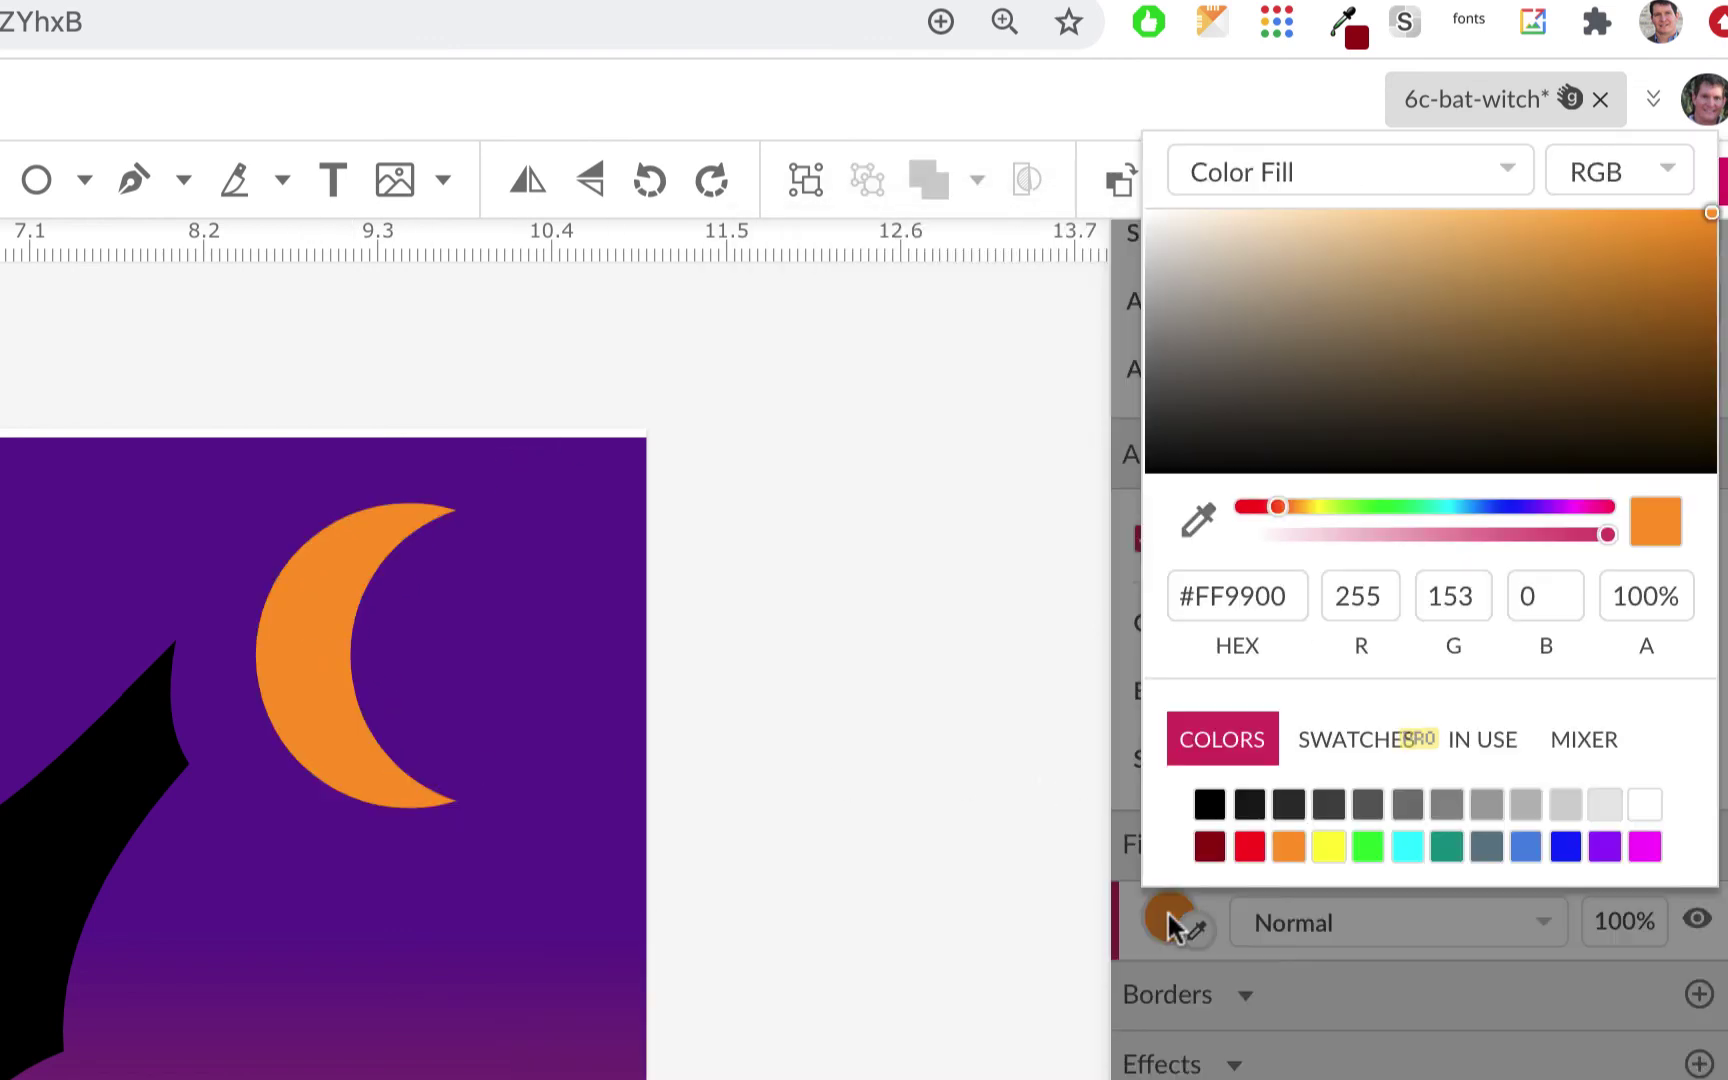
click(1329, 848)
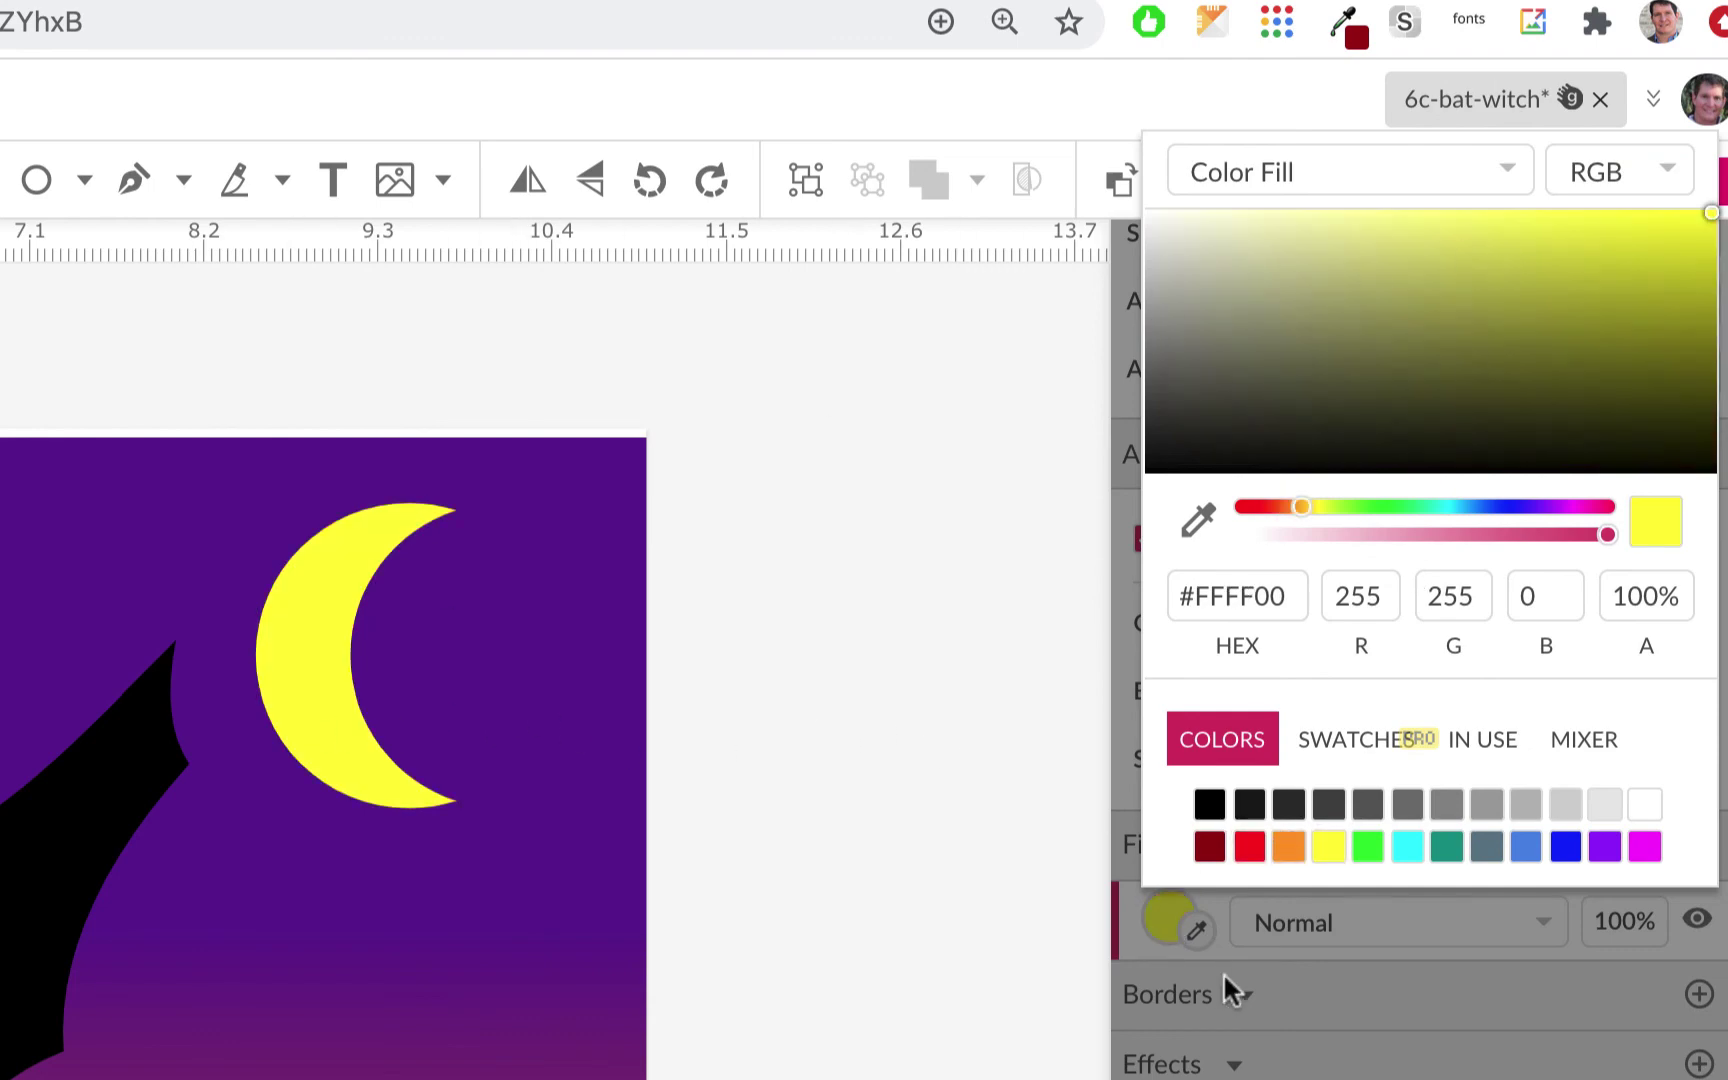
click(1289, 847)
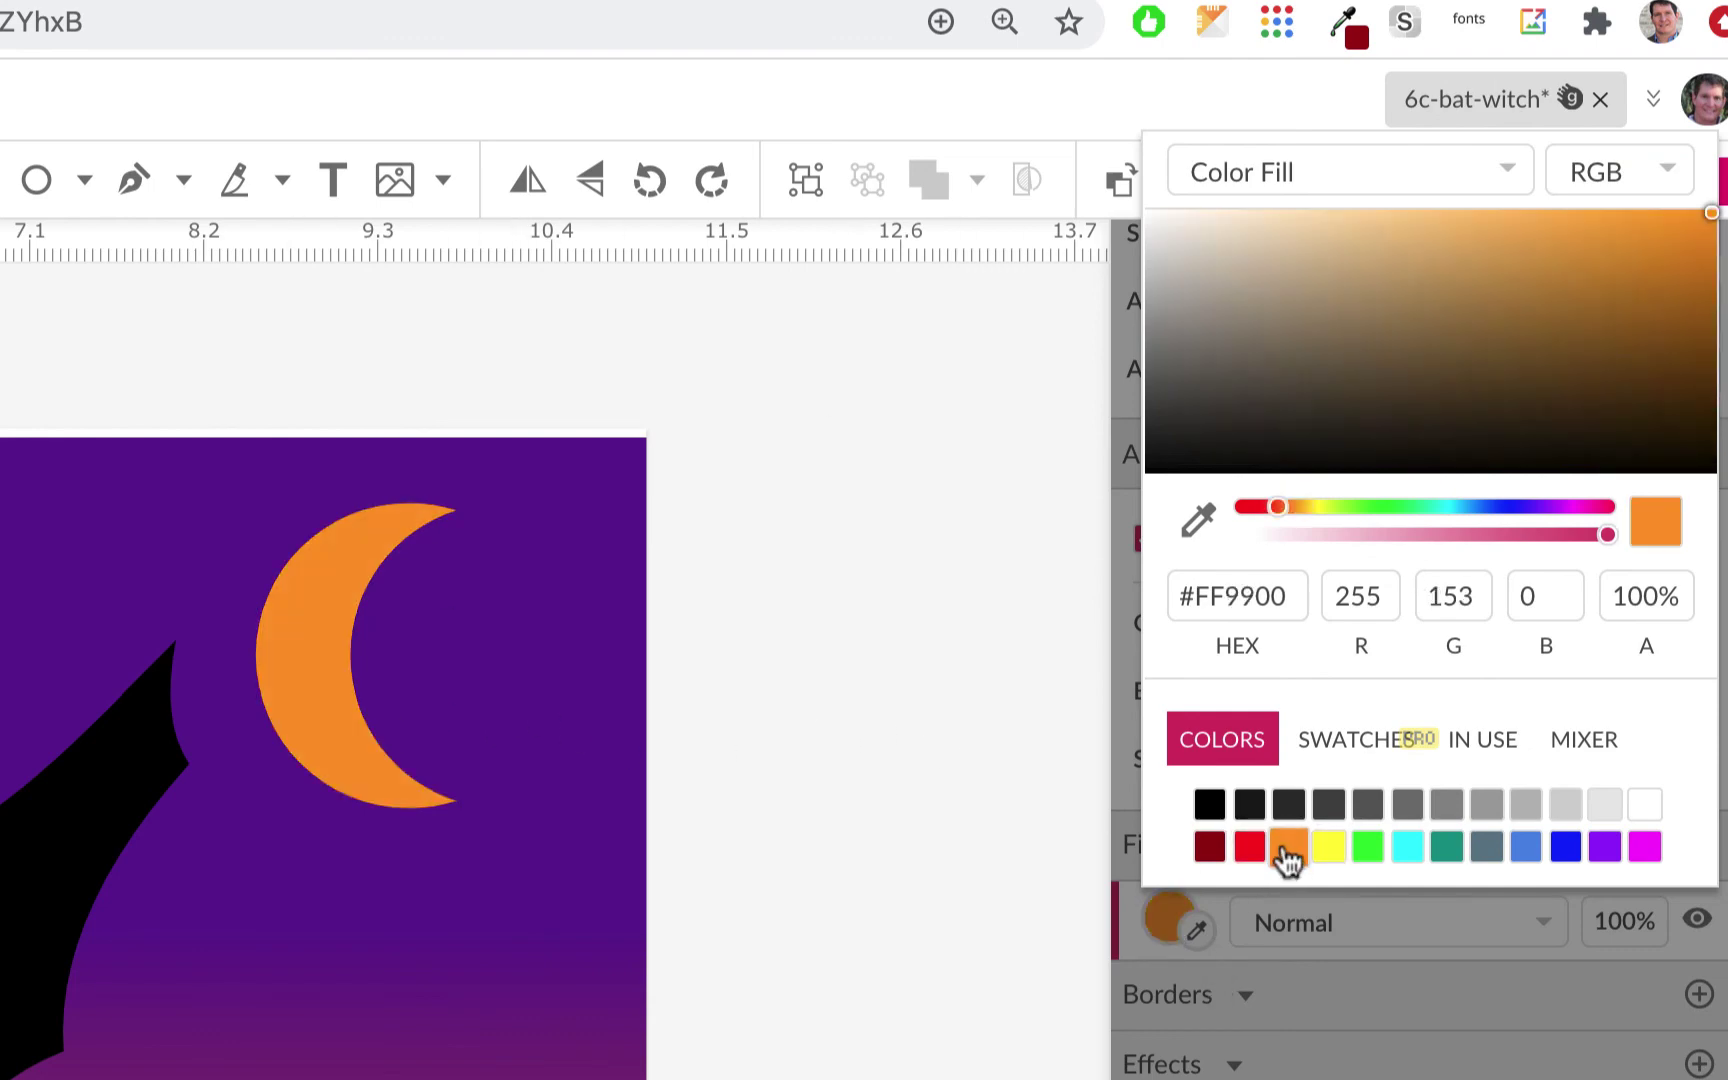
click(1610, 221)
click(287, 619)
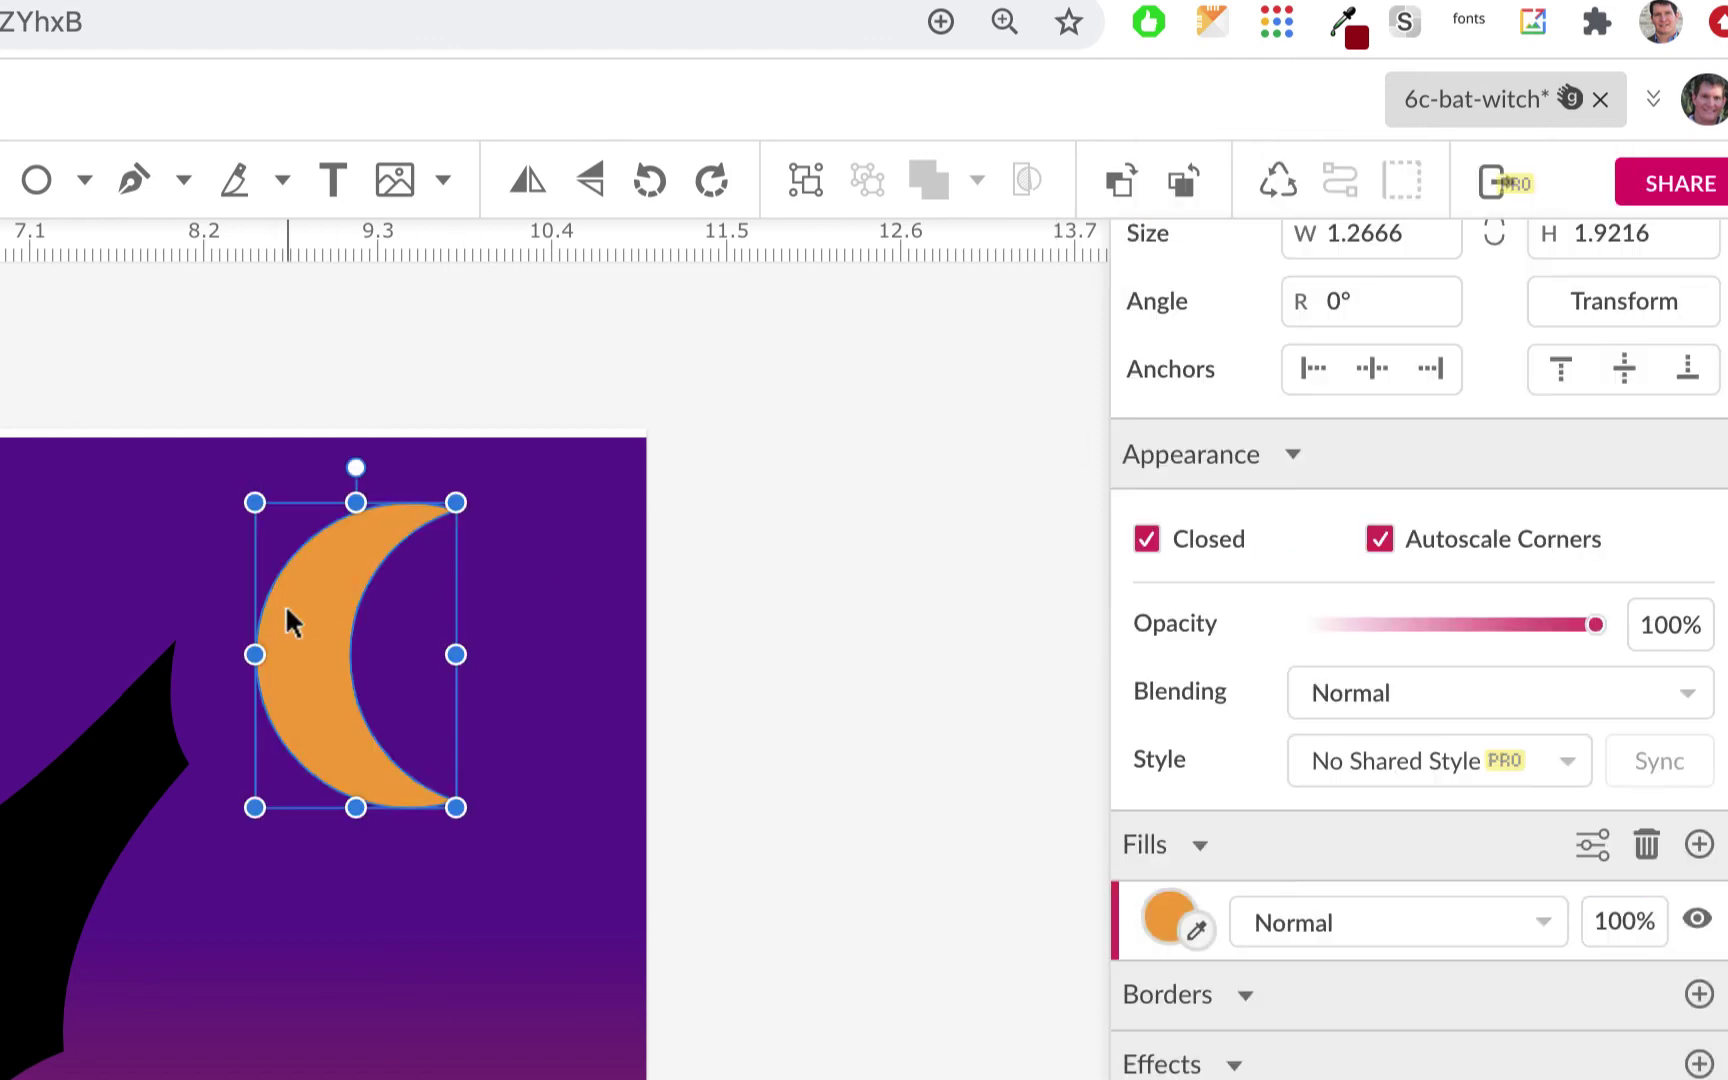
- Rename the crescent's path layer, directly above the sky layer, as moon
scroll(287, 619, down, 5)
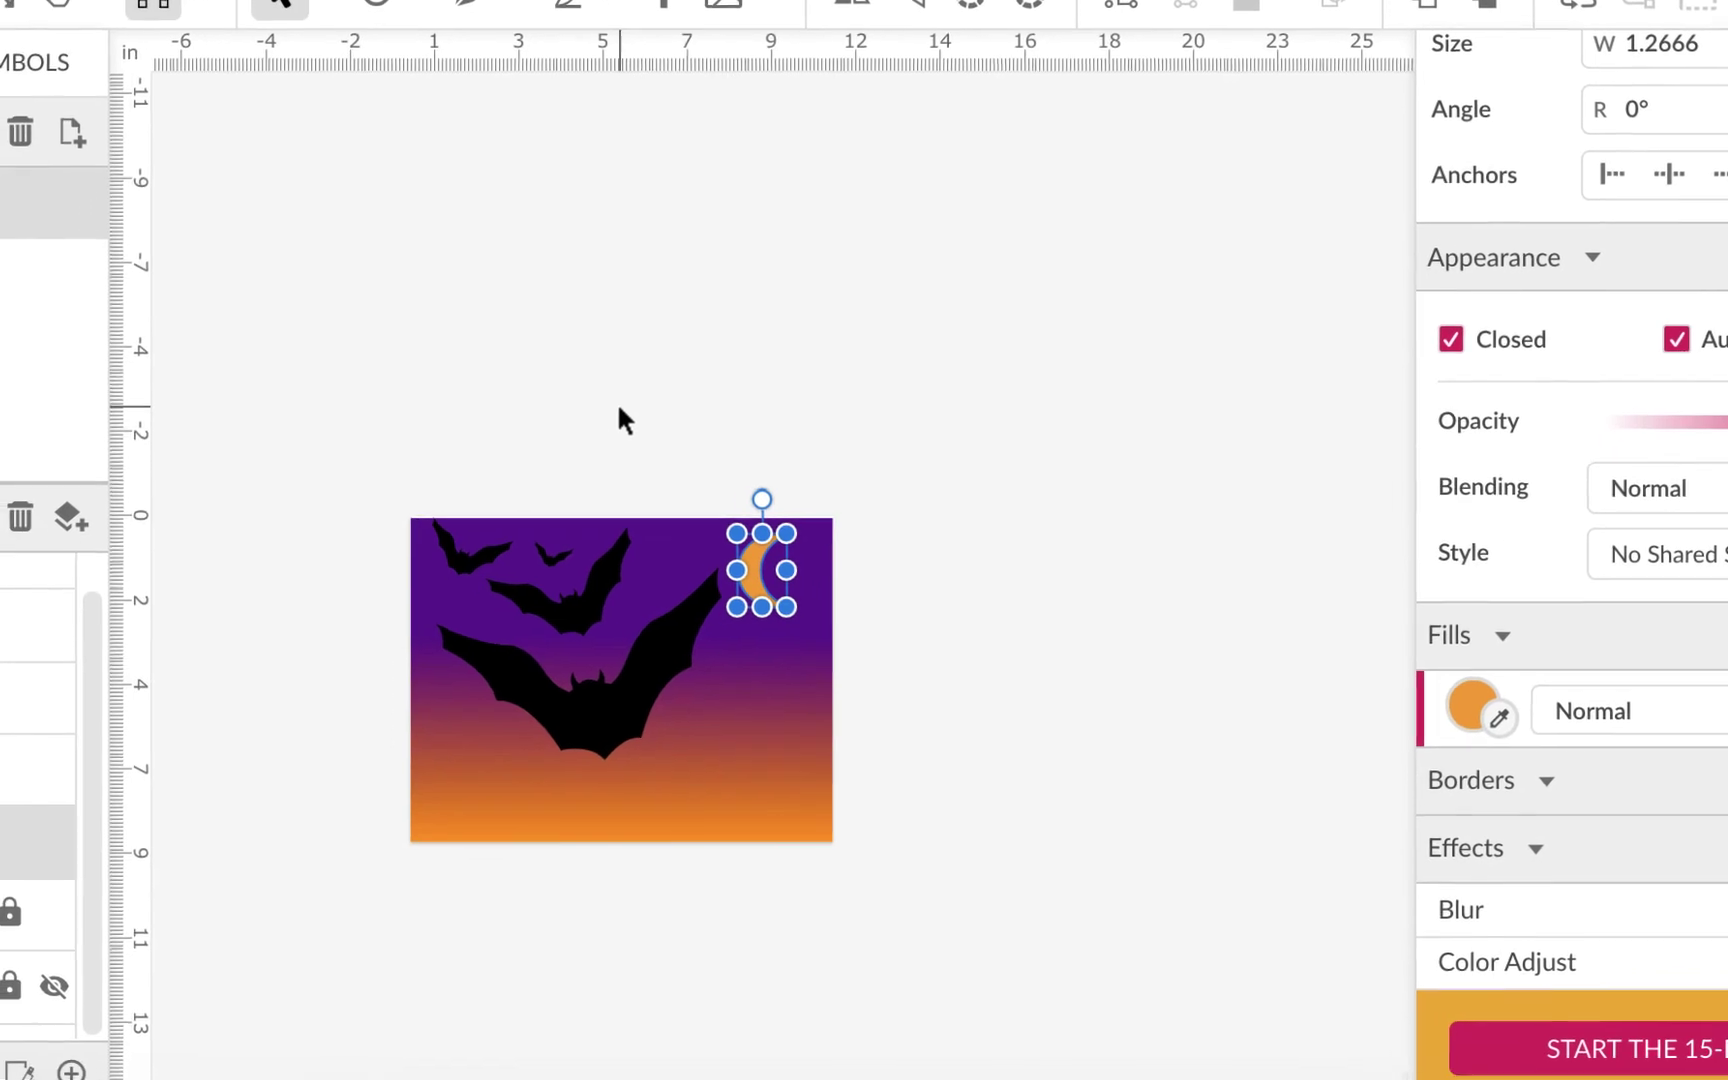
click(432, 534)
key(super+0)
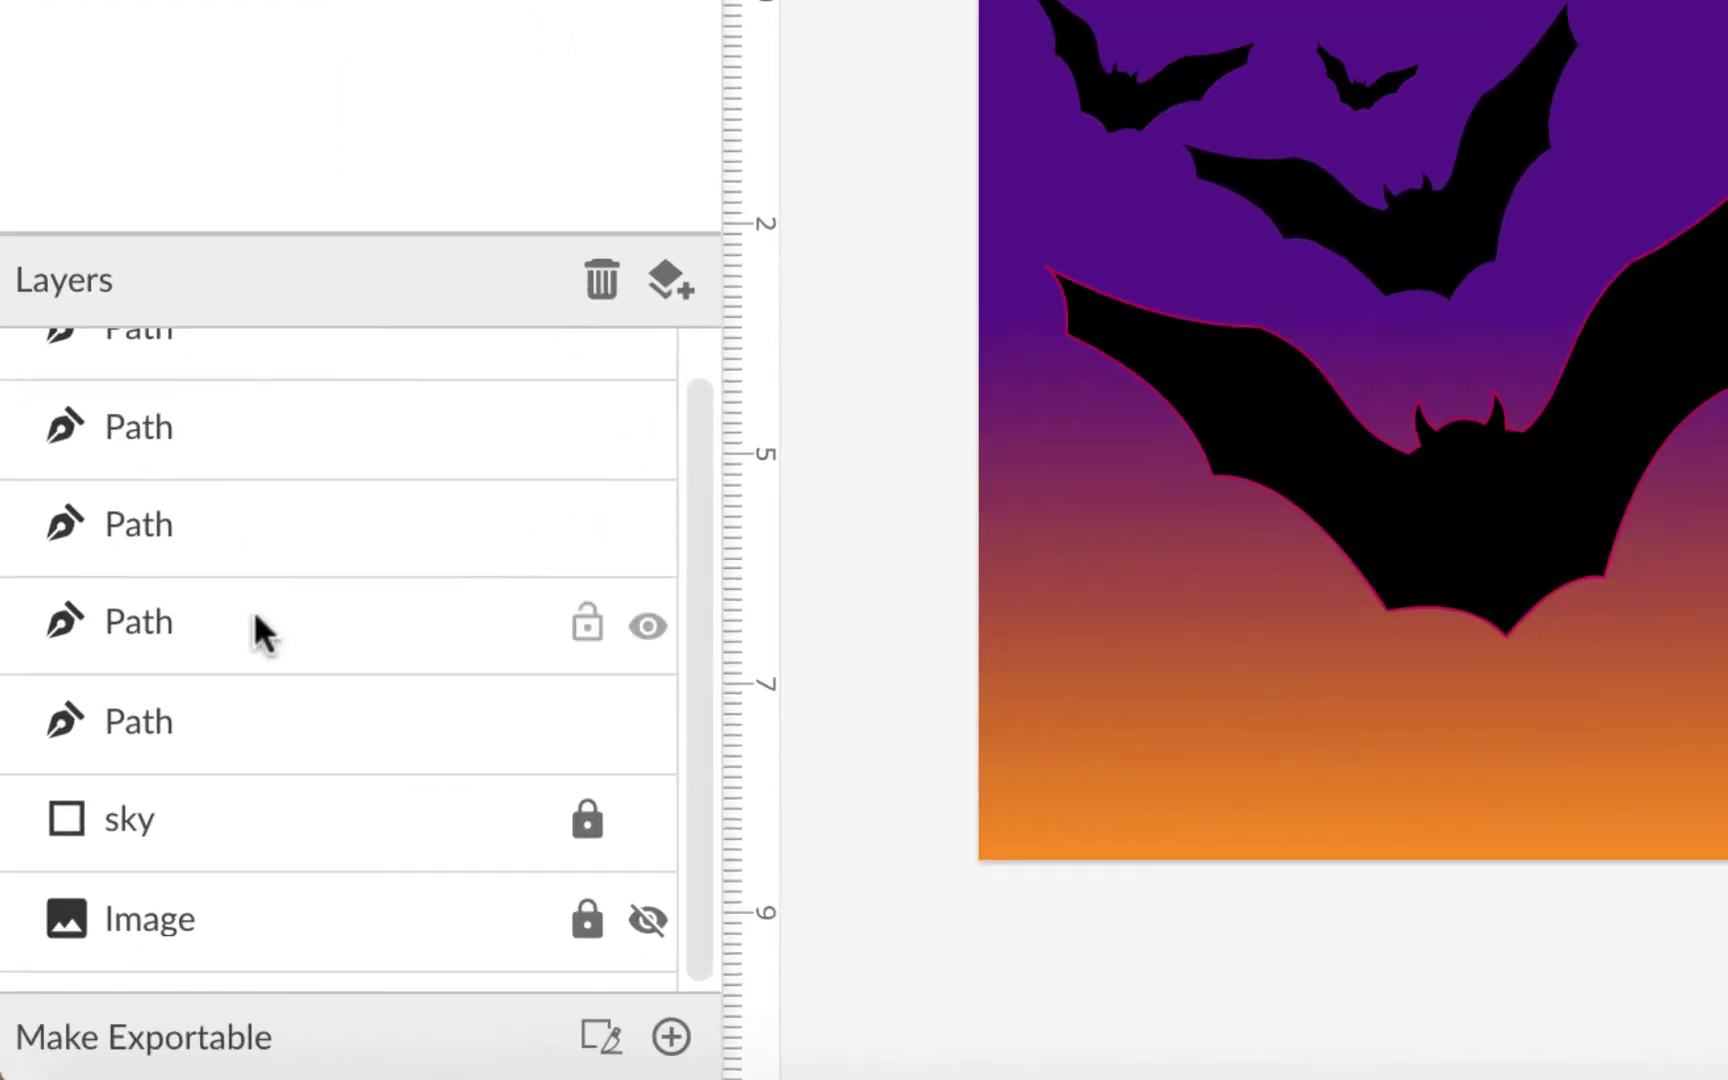
scroll(5, 752, up, 1)
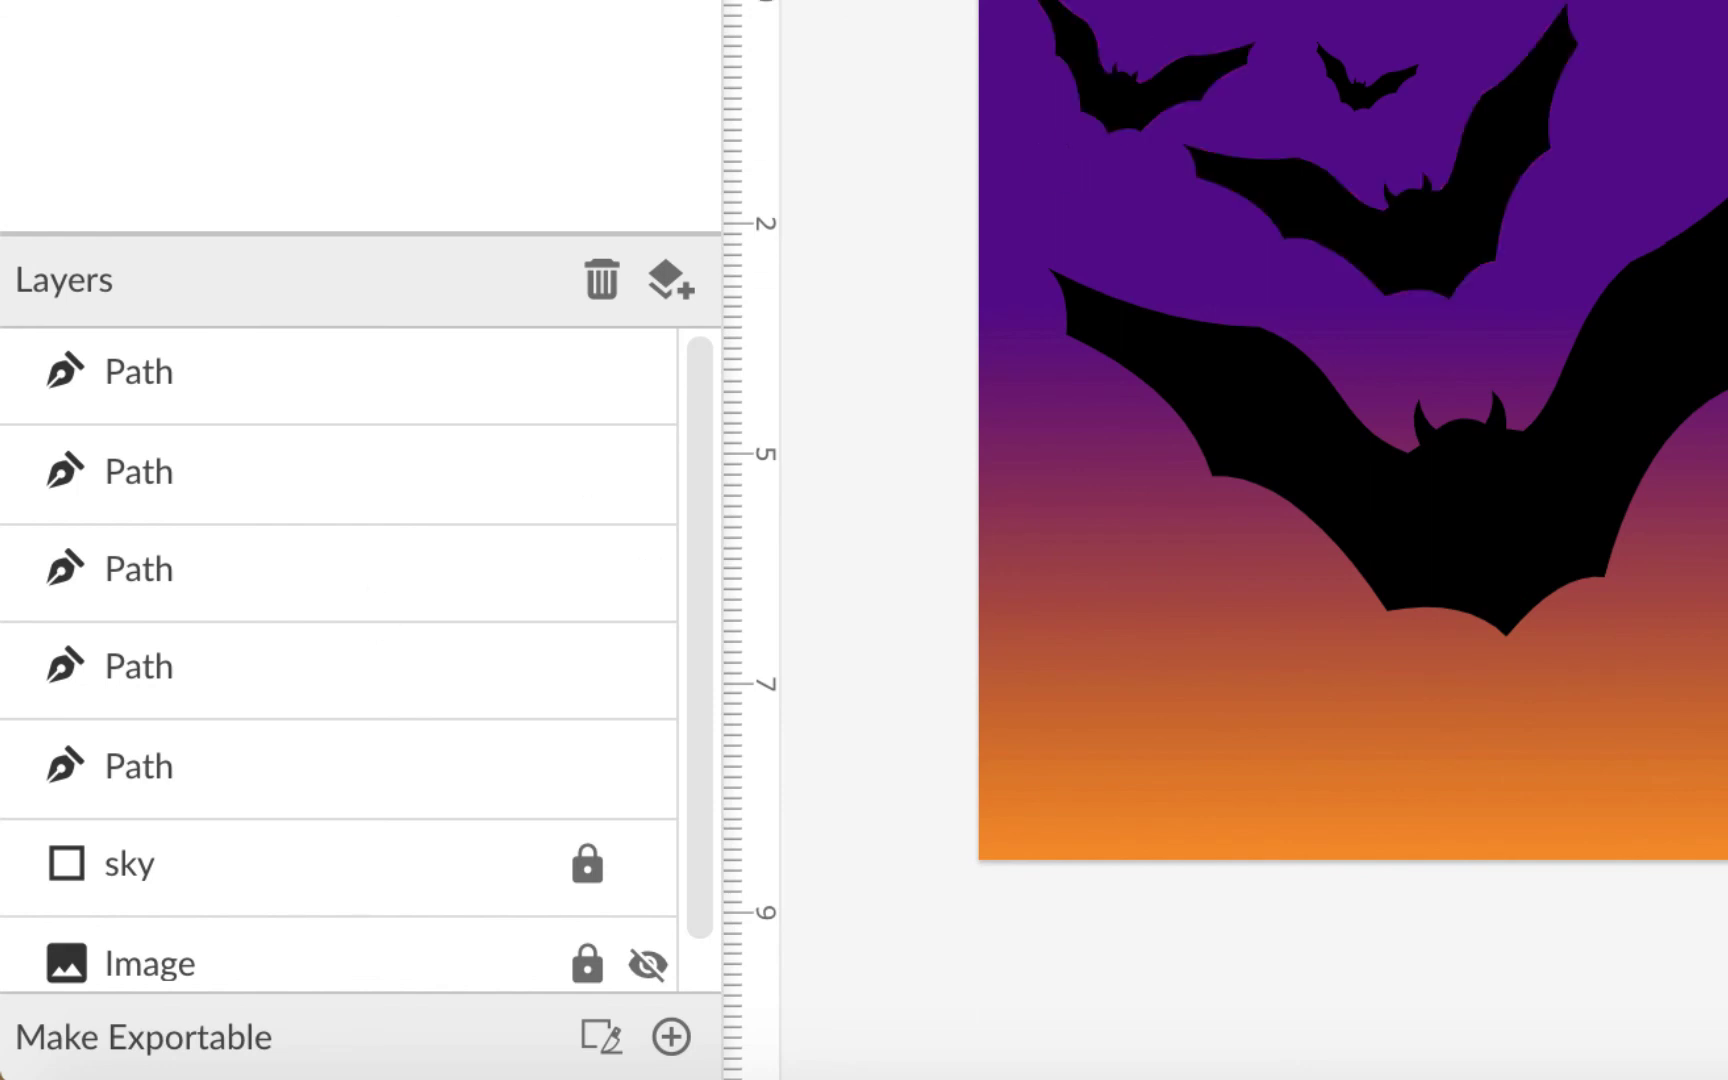
drag(1480, 482, 1593, 578)
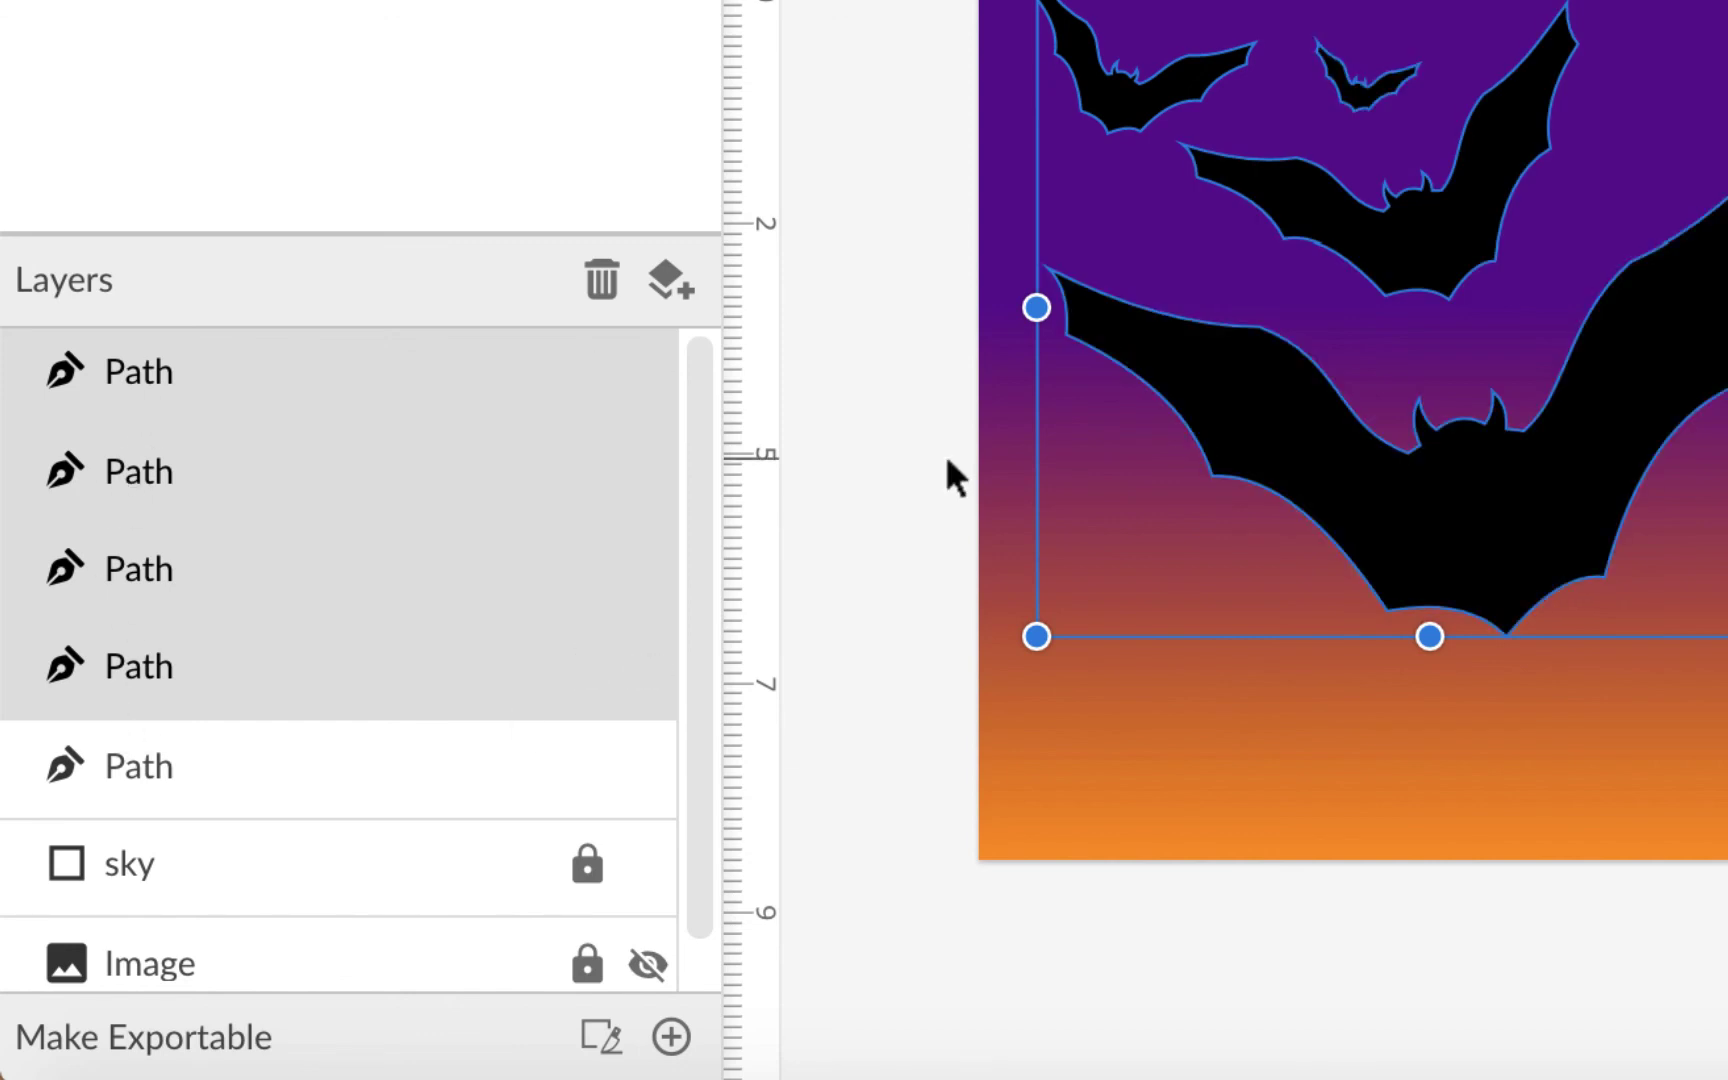
key(Escape)
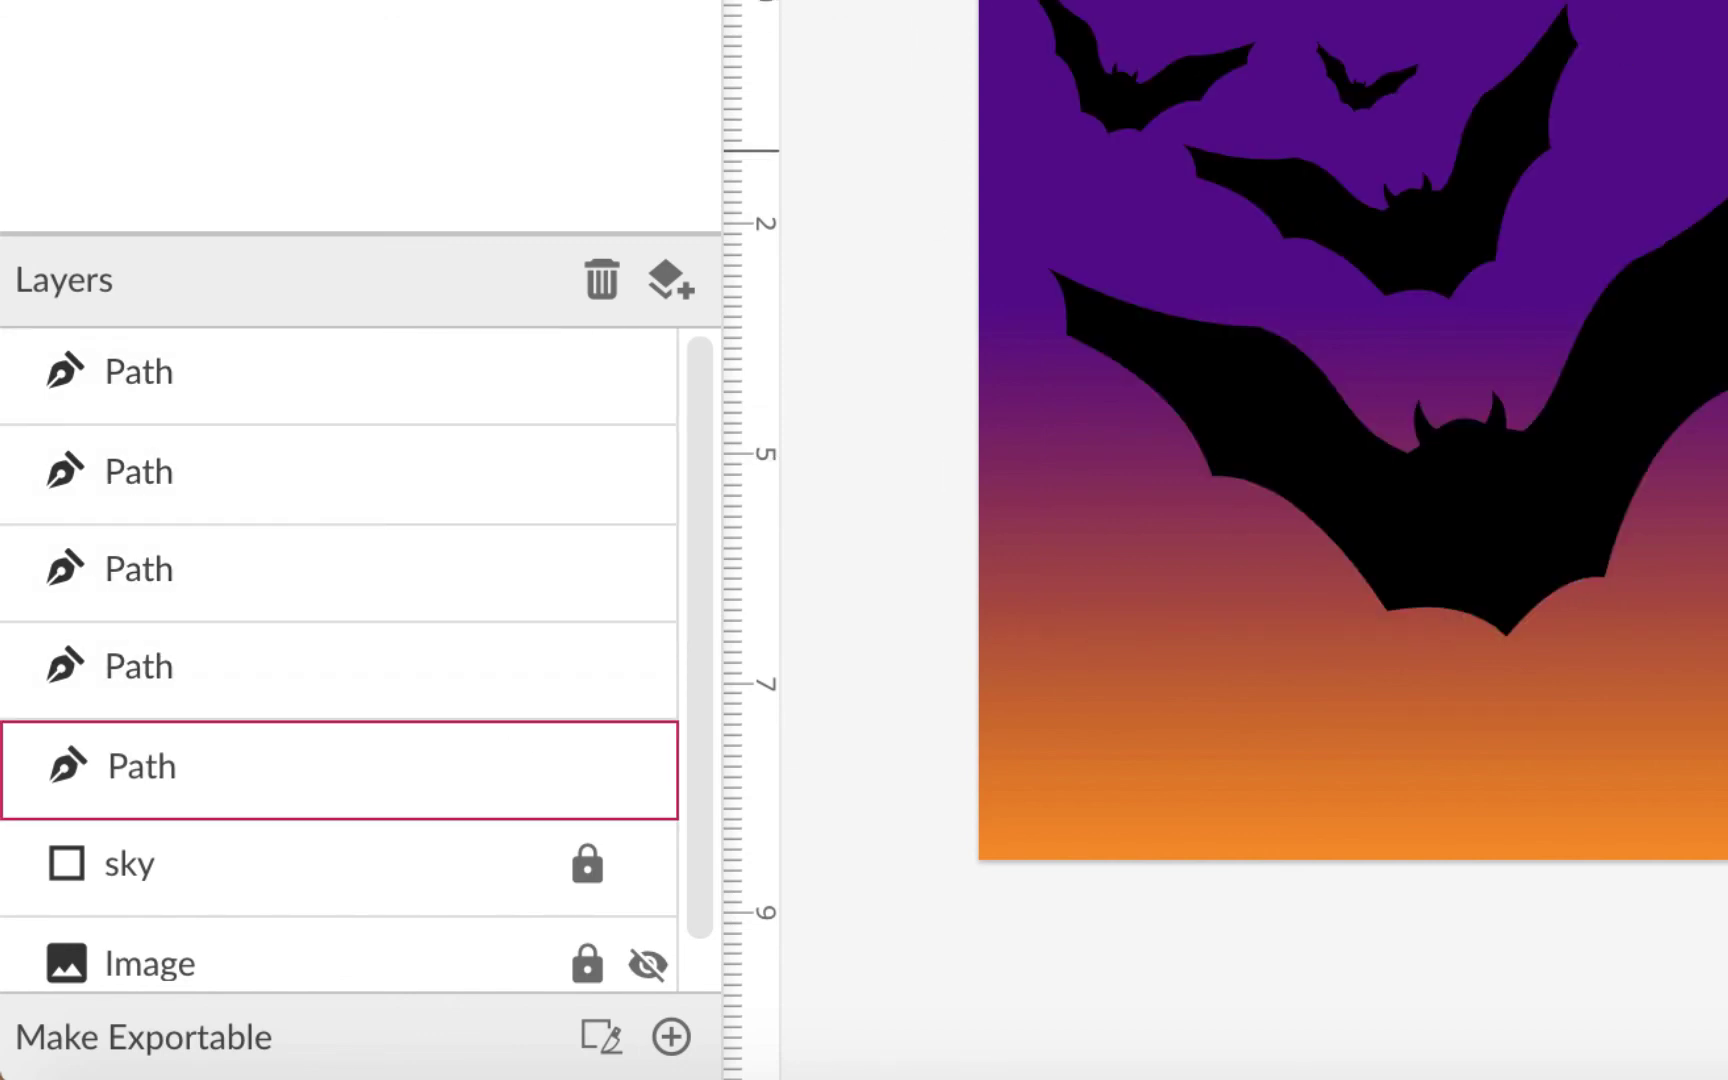
double_click(160, 766)
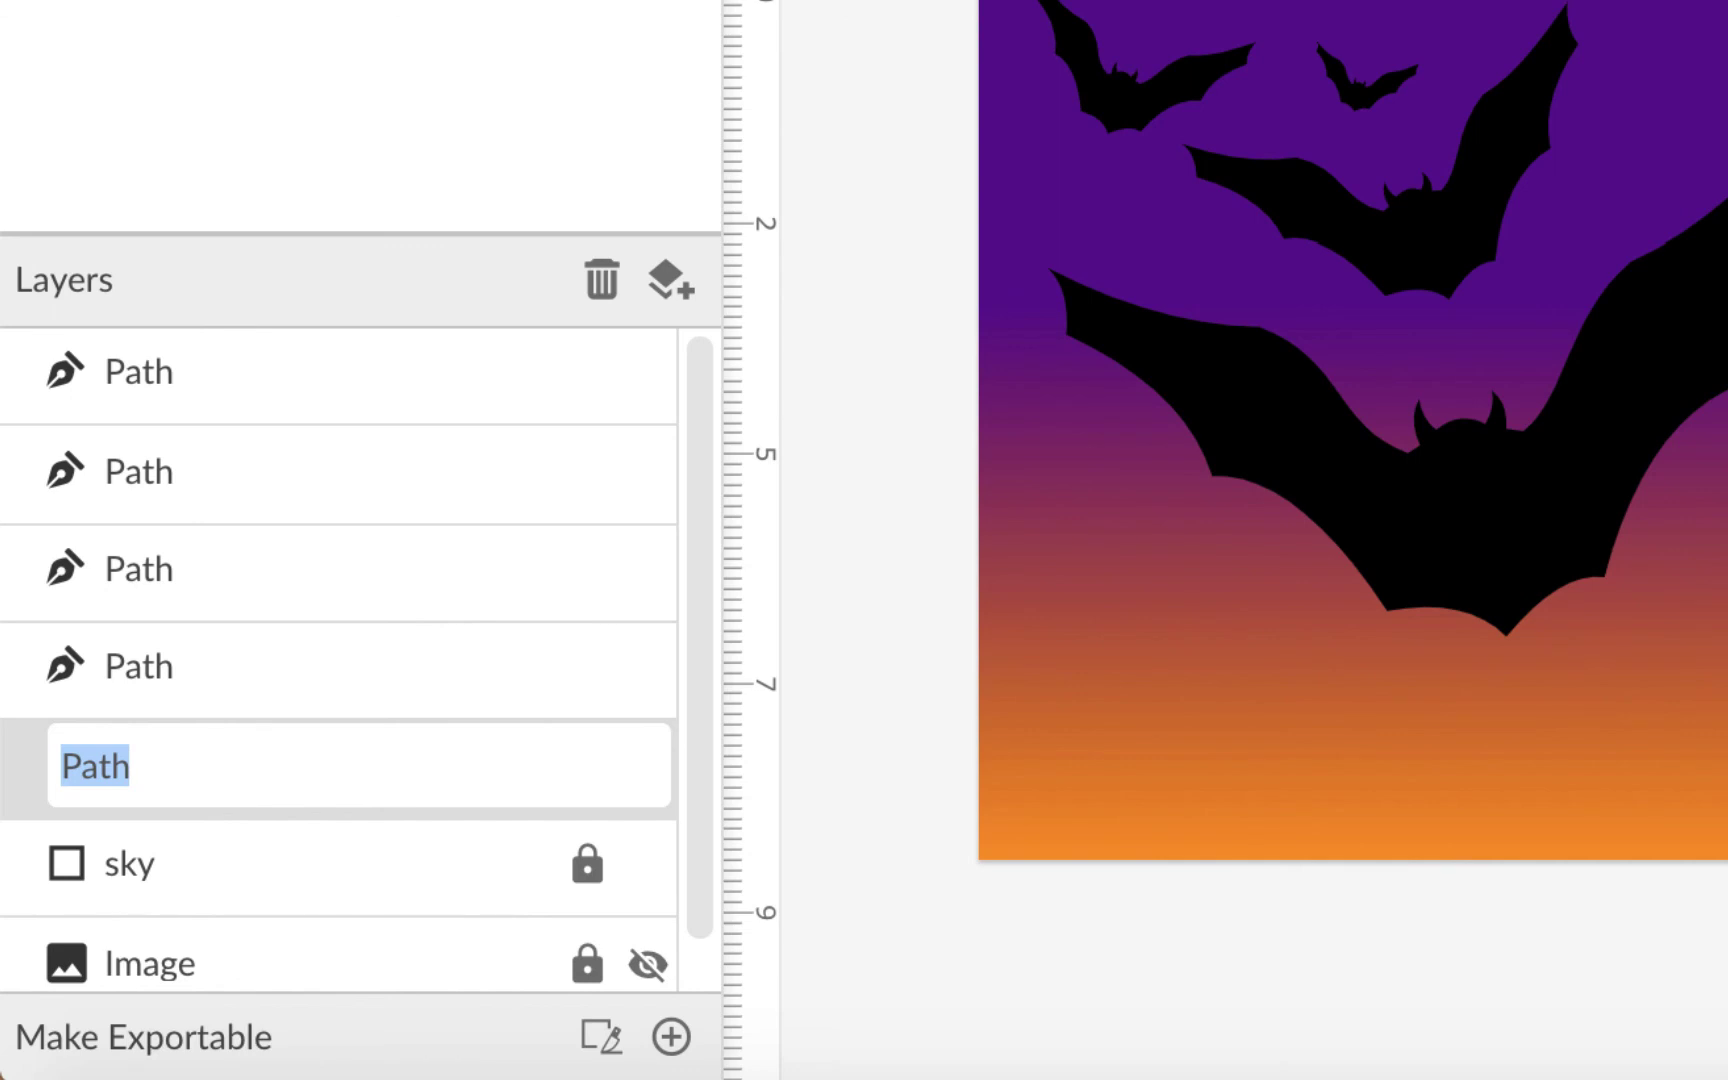
text(moon)
key(Return)
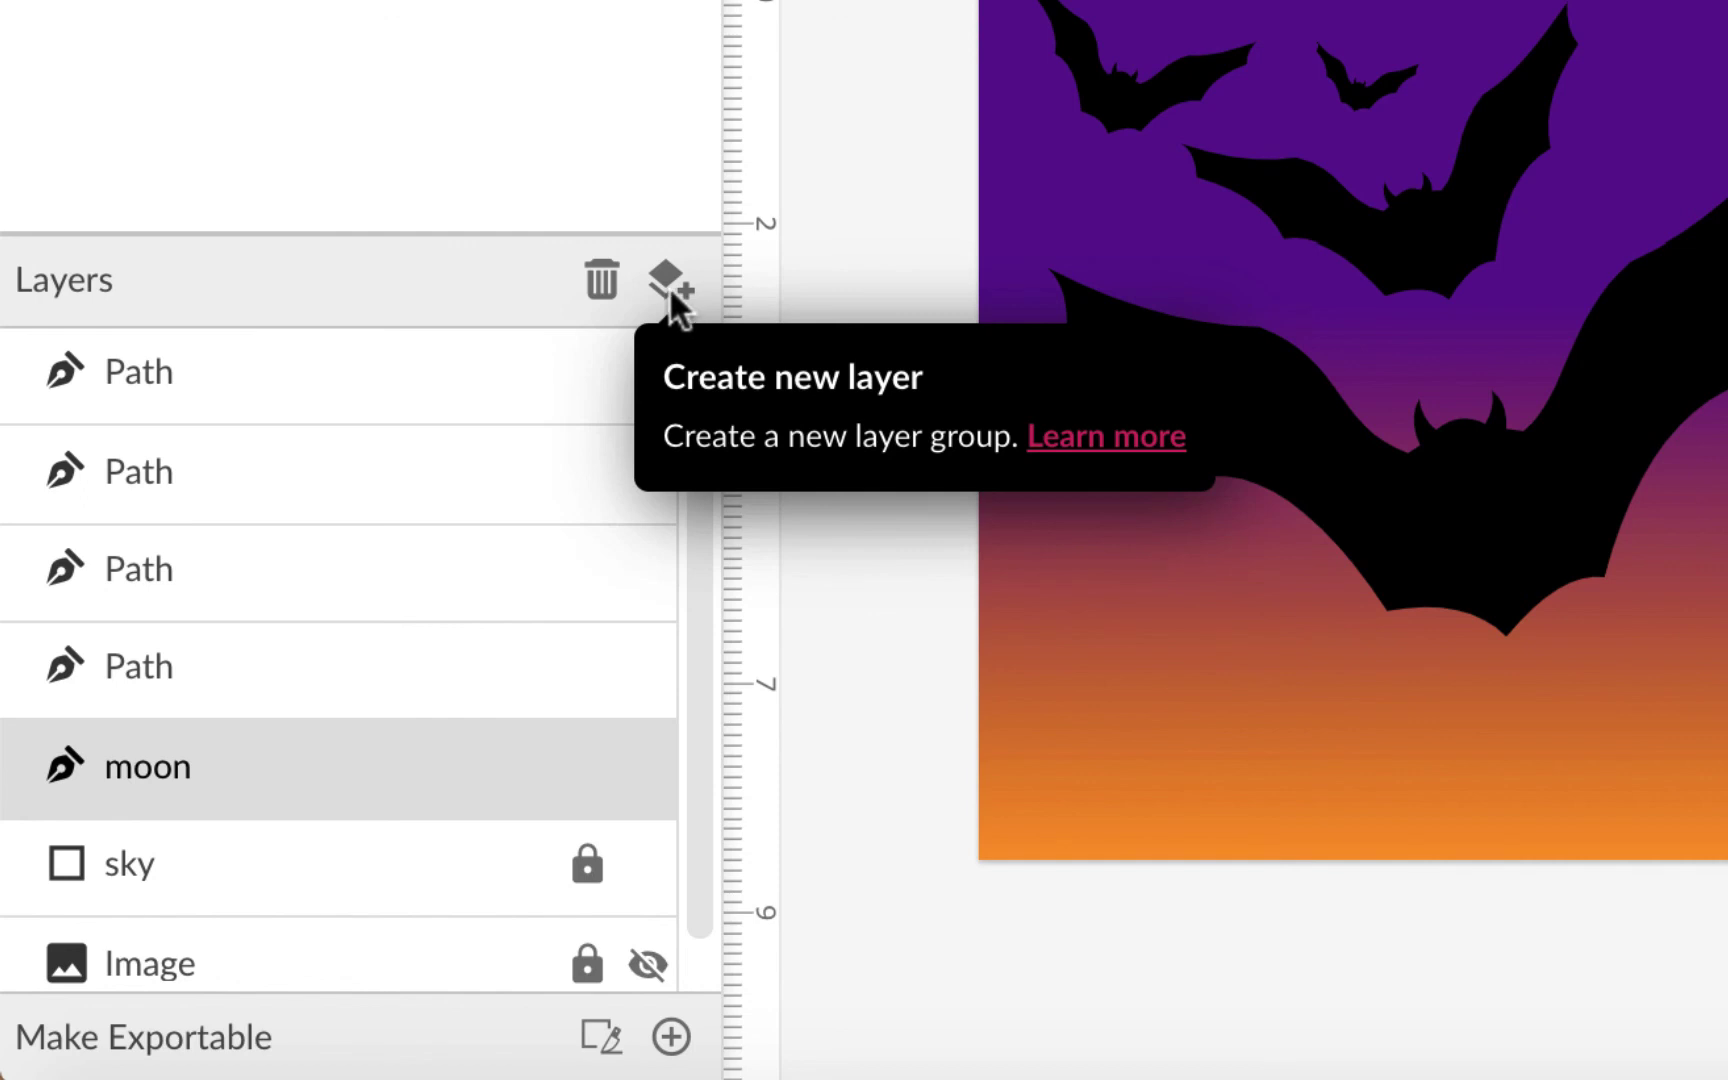
- Create a new layer group above the bat paths and name it bats
click(667, 283)
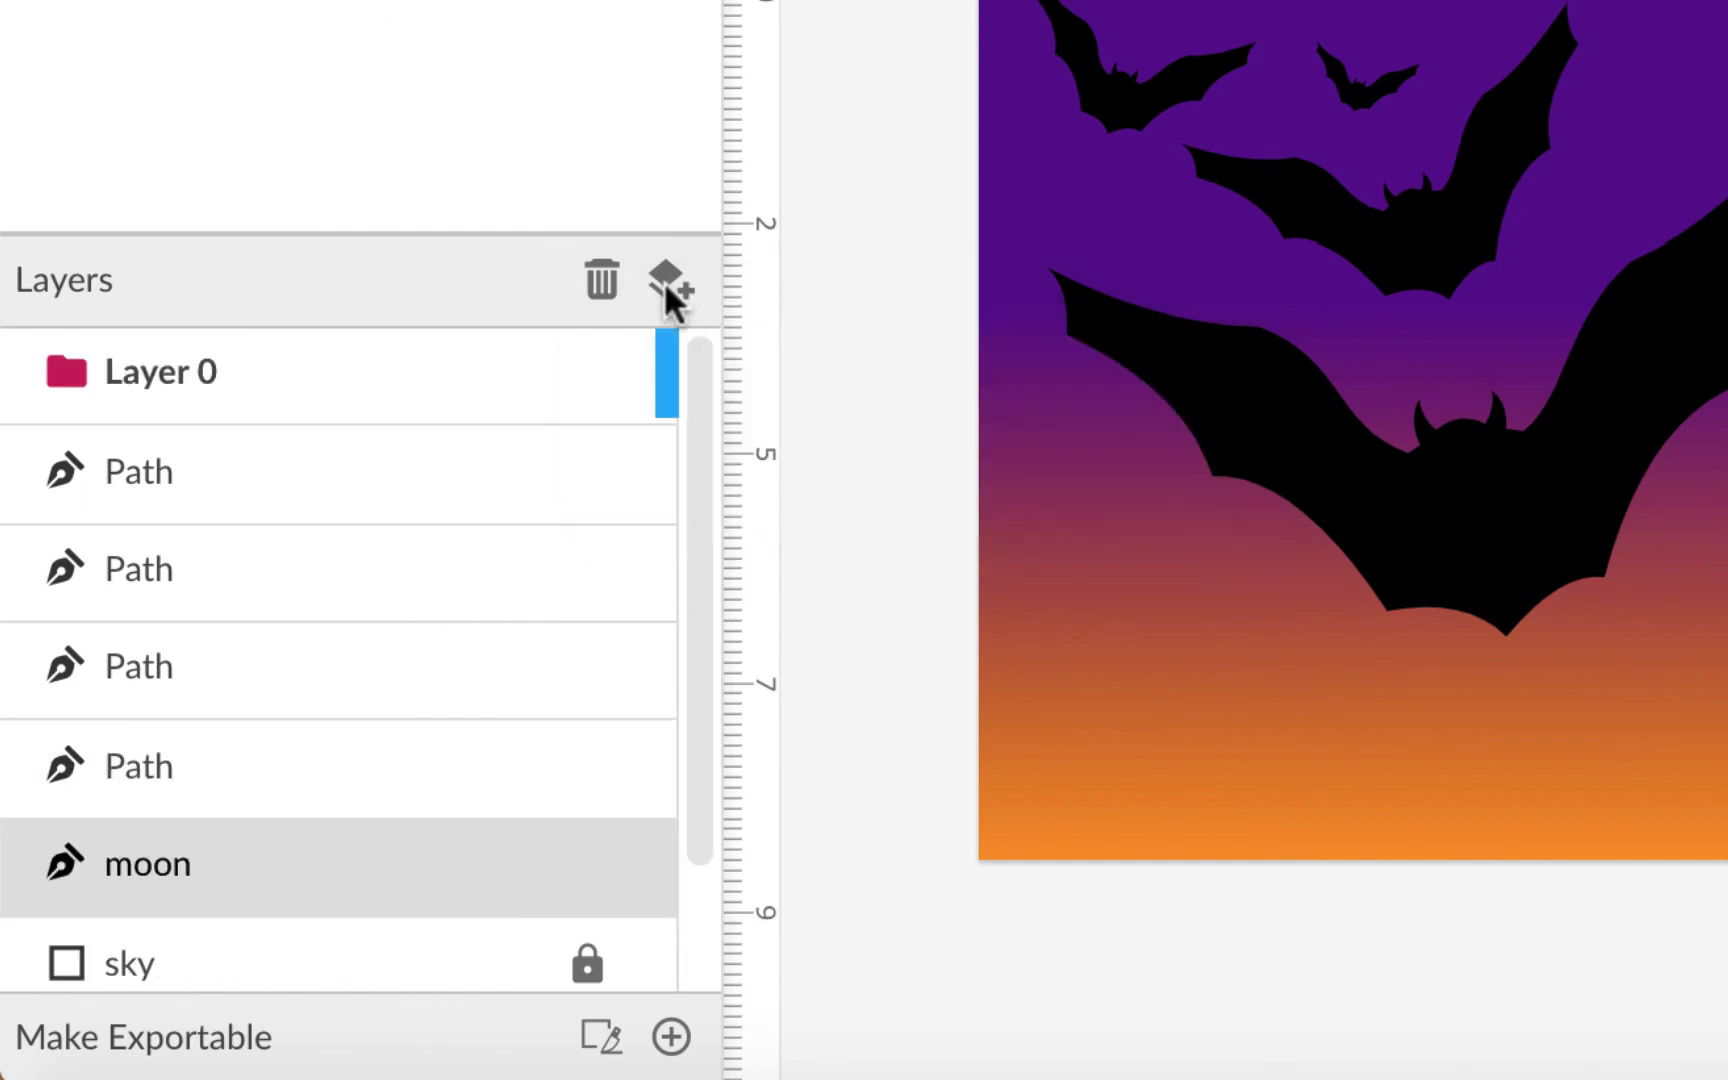
double_click(182, 373)
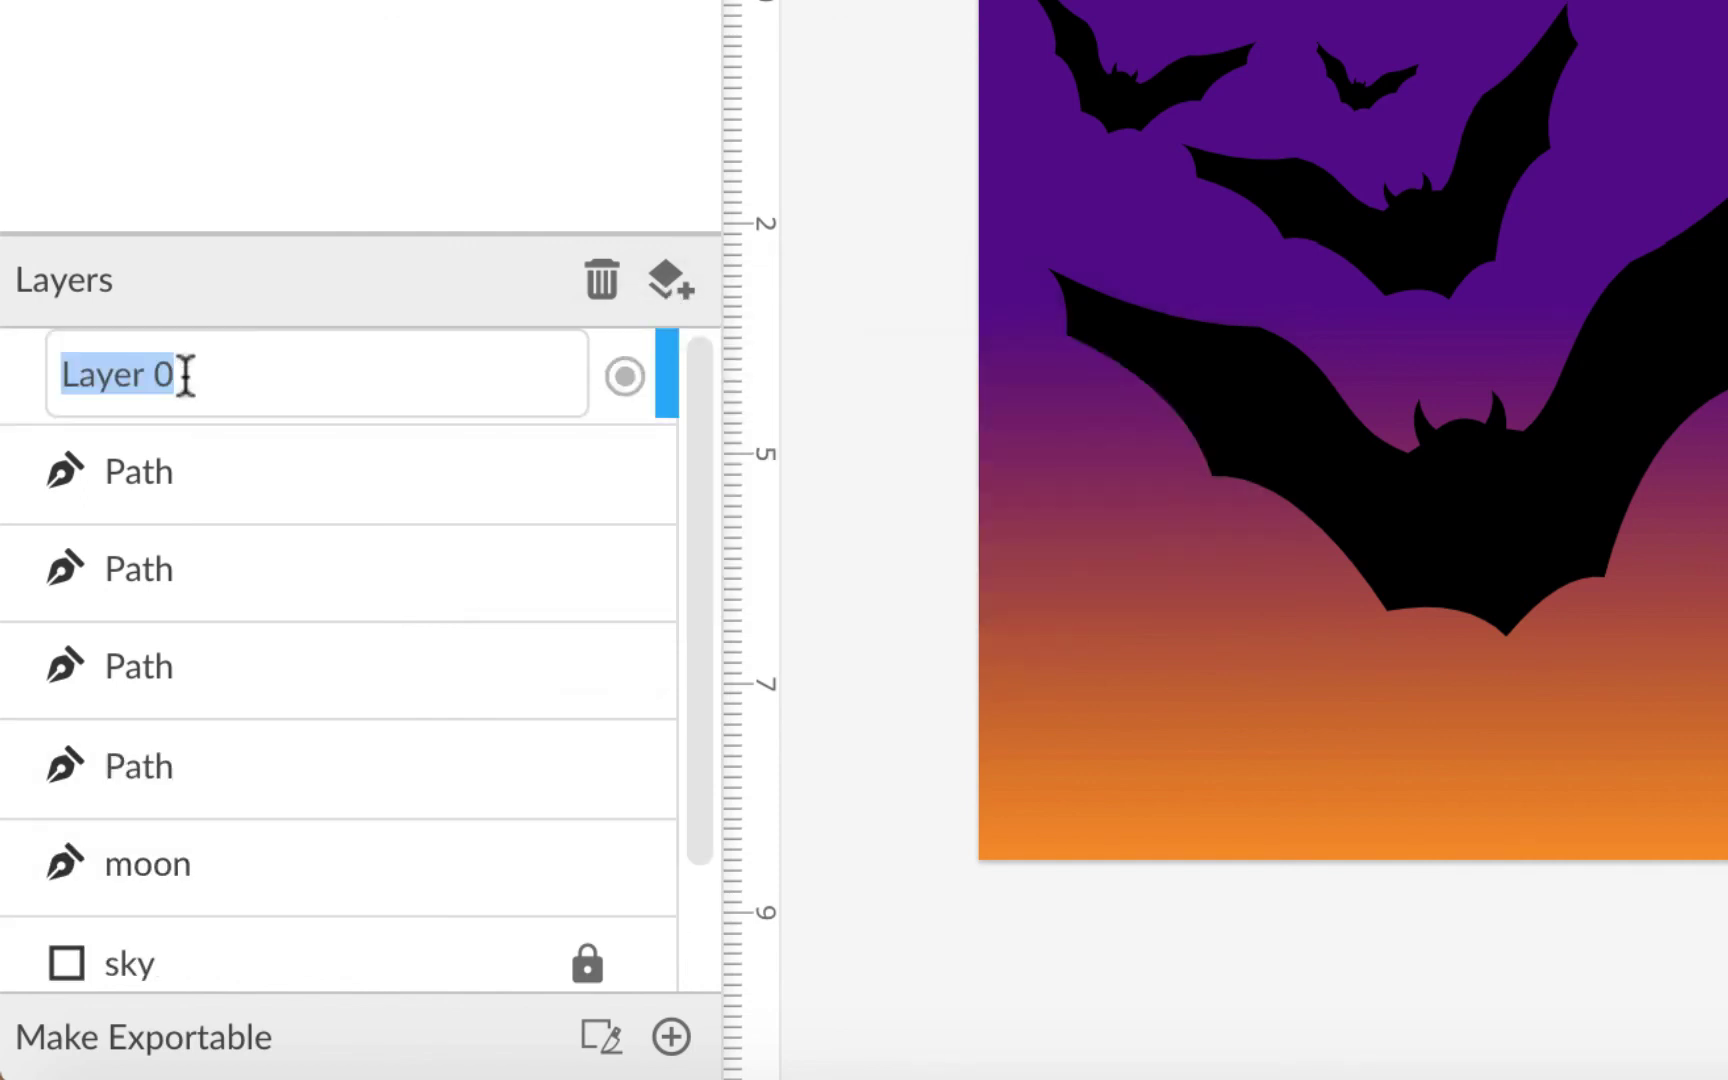
text(bats)
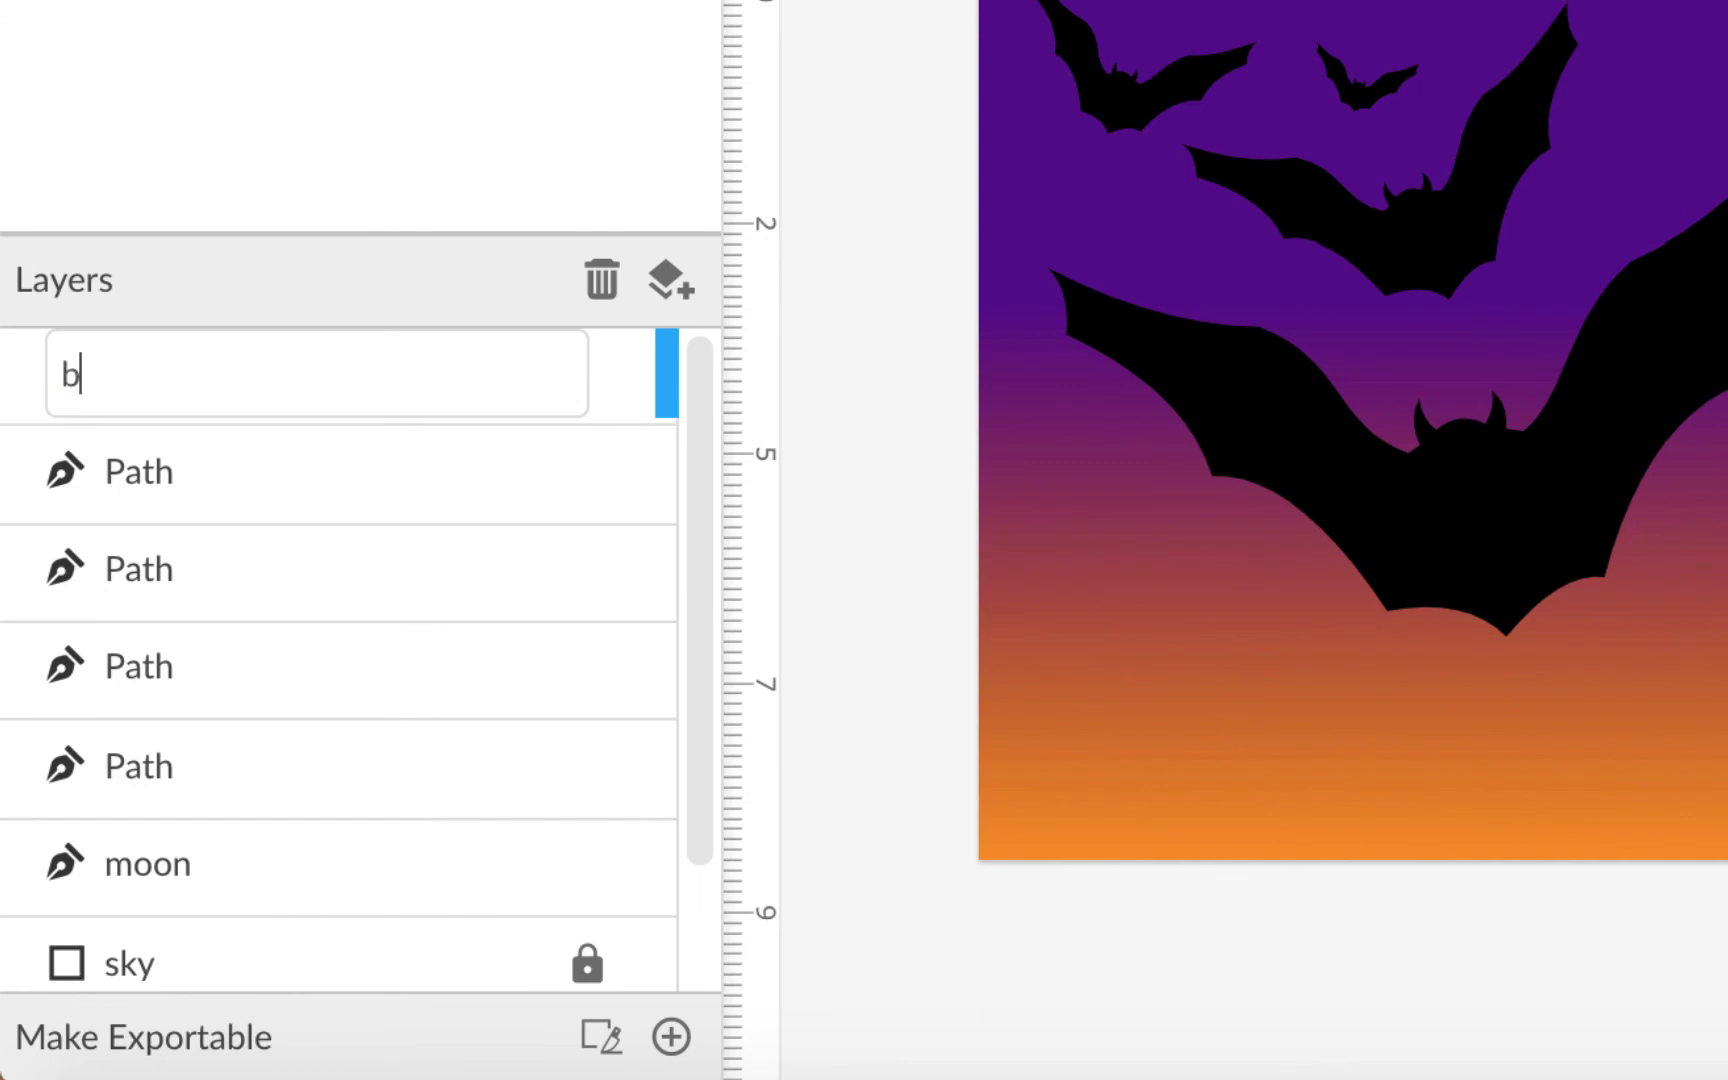
key(Return)
- Move all four bat paths, from the topmost through the one above moon, into the bats layer
click(249, 494)
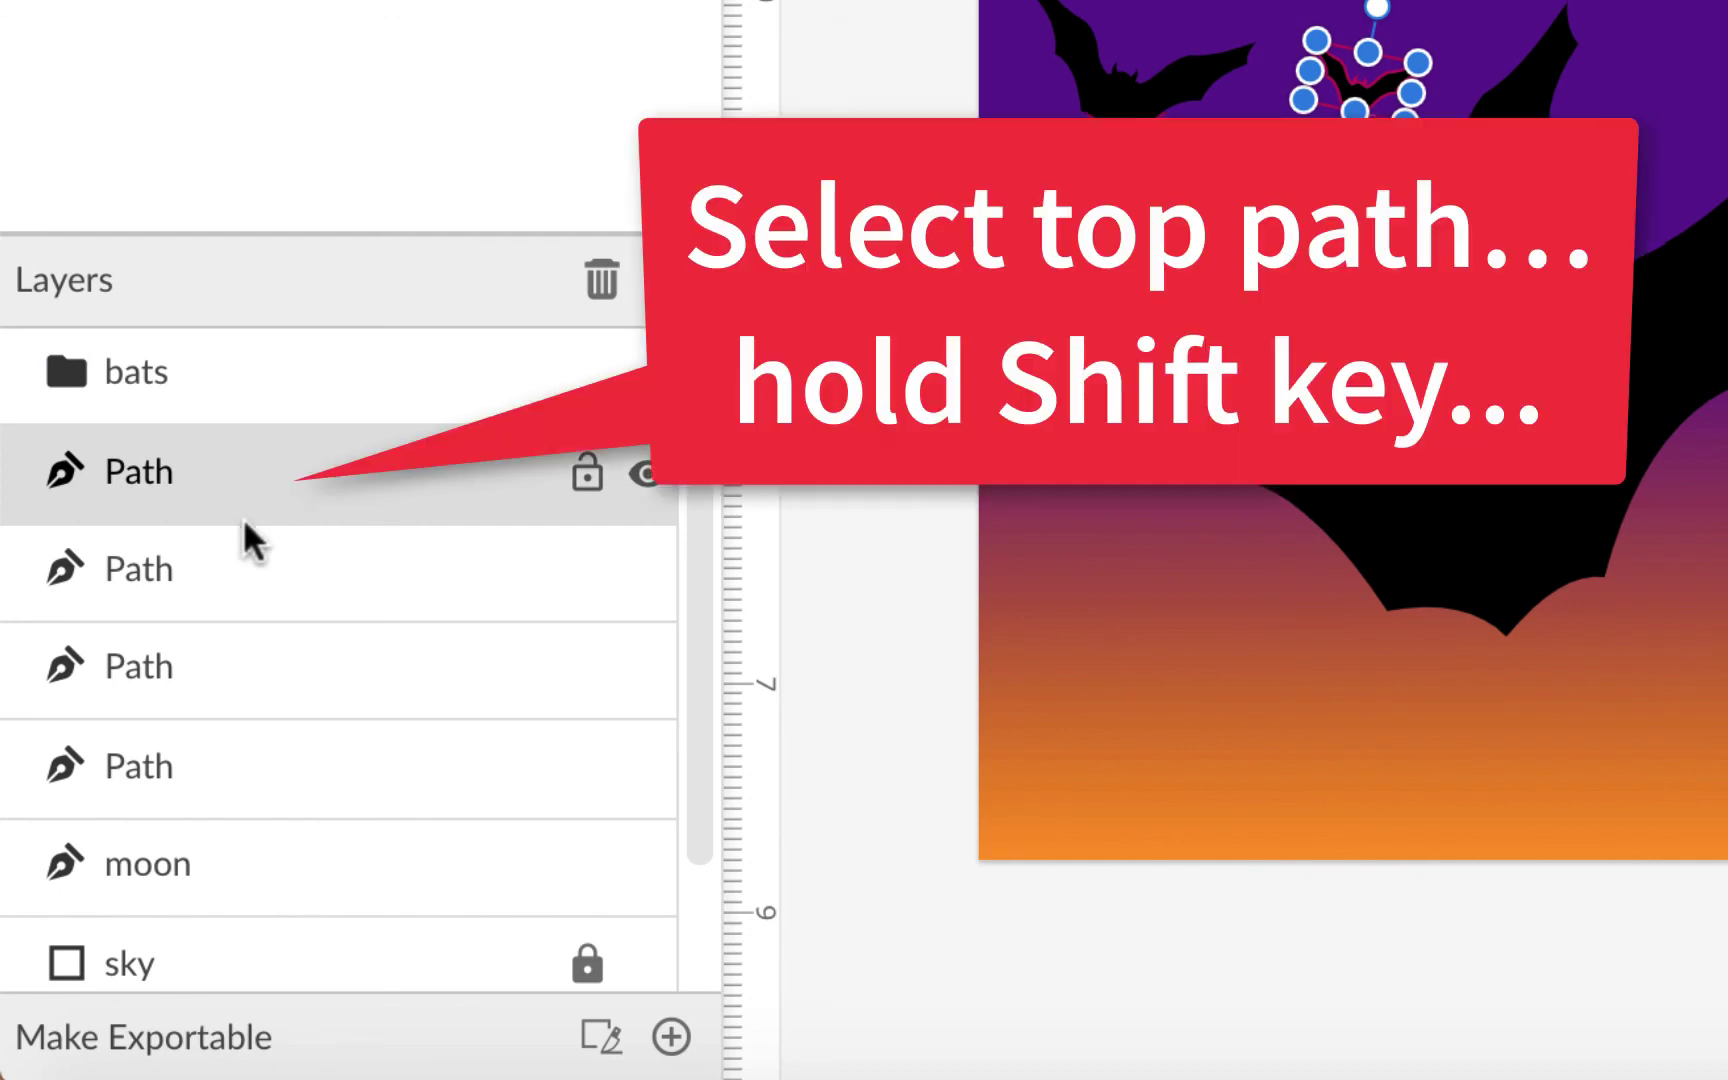
shift+click(223, 757)
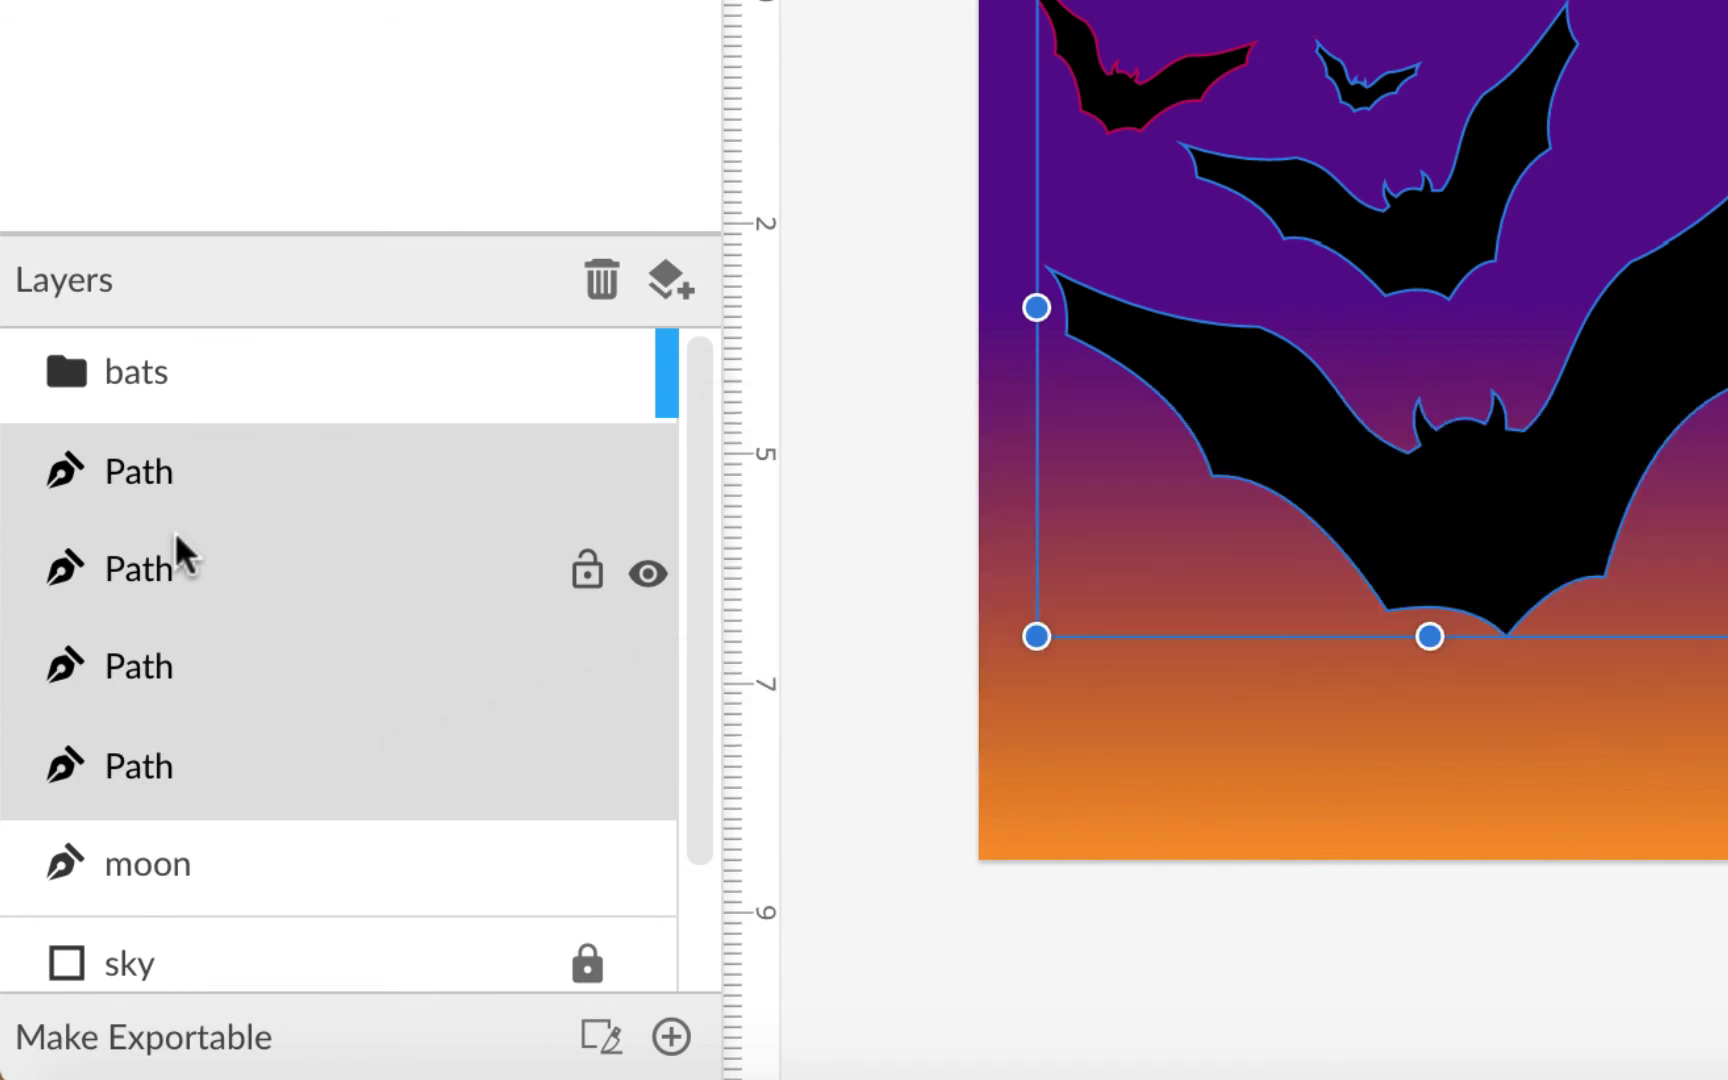
drag(165, 479, 207, 386)
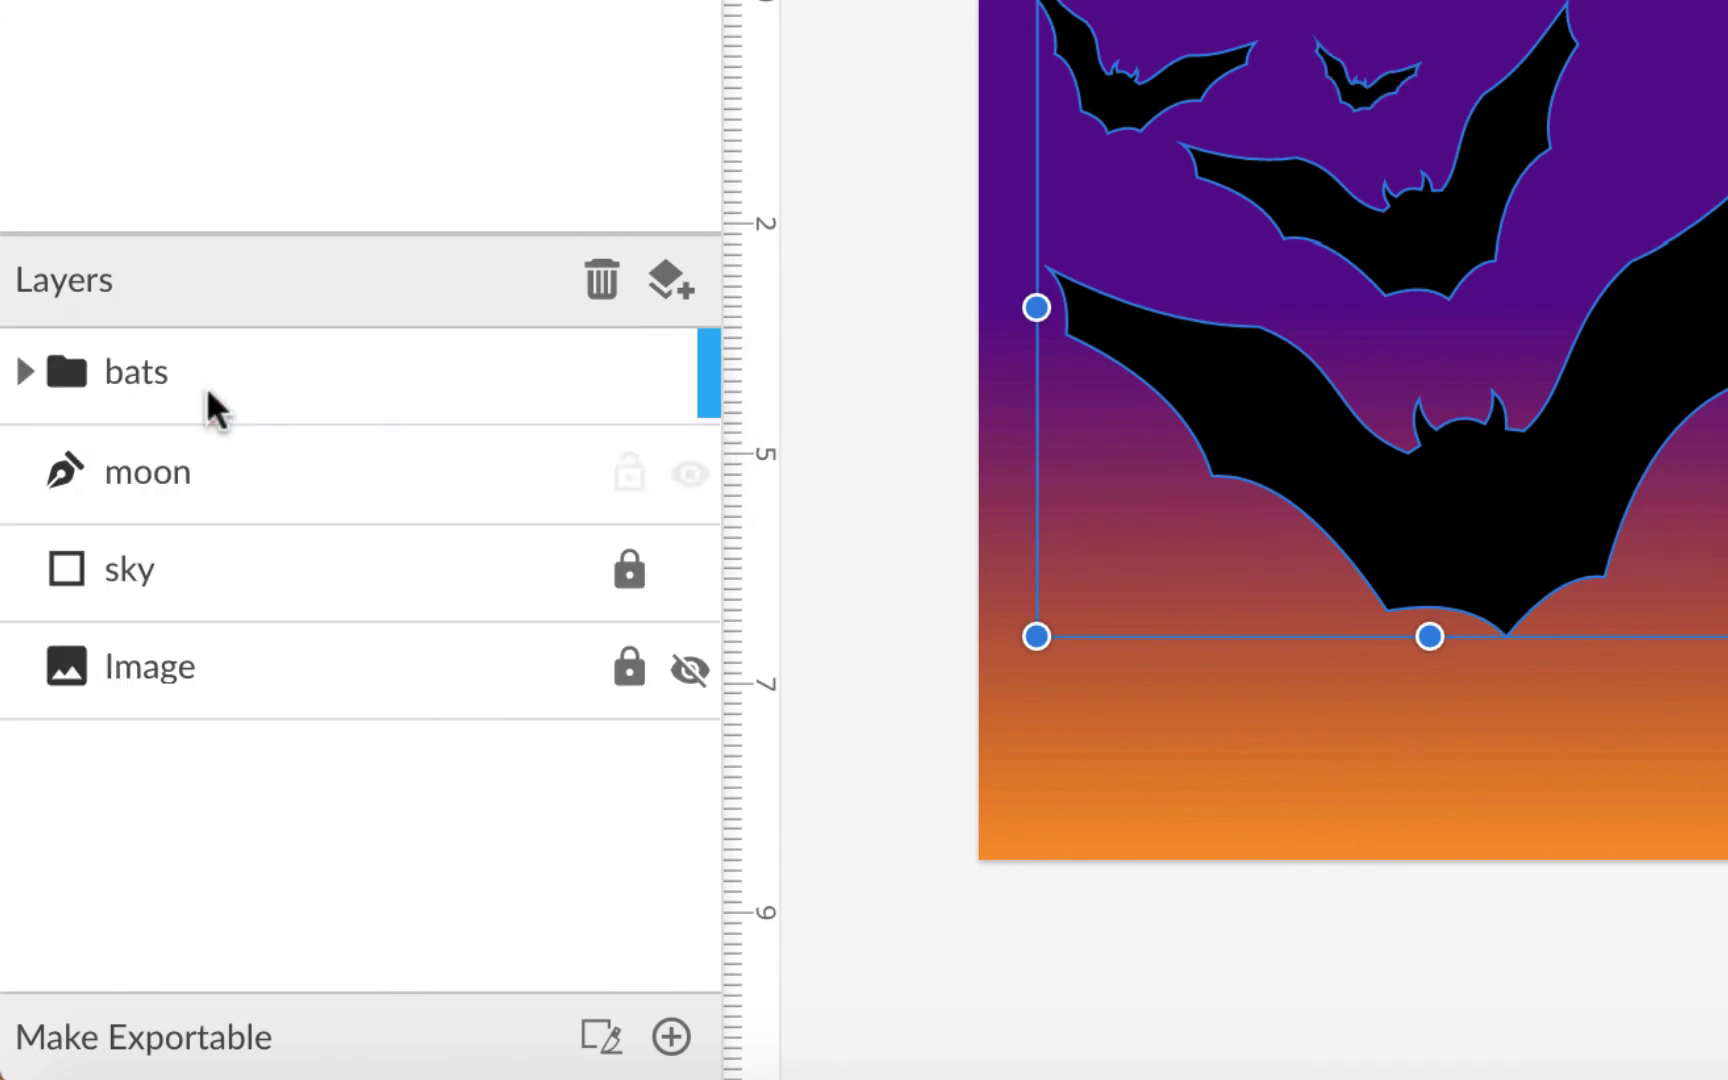